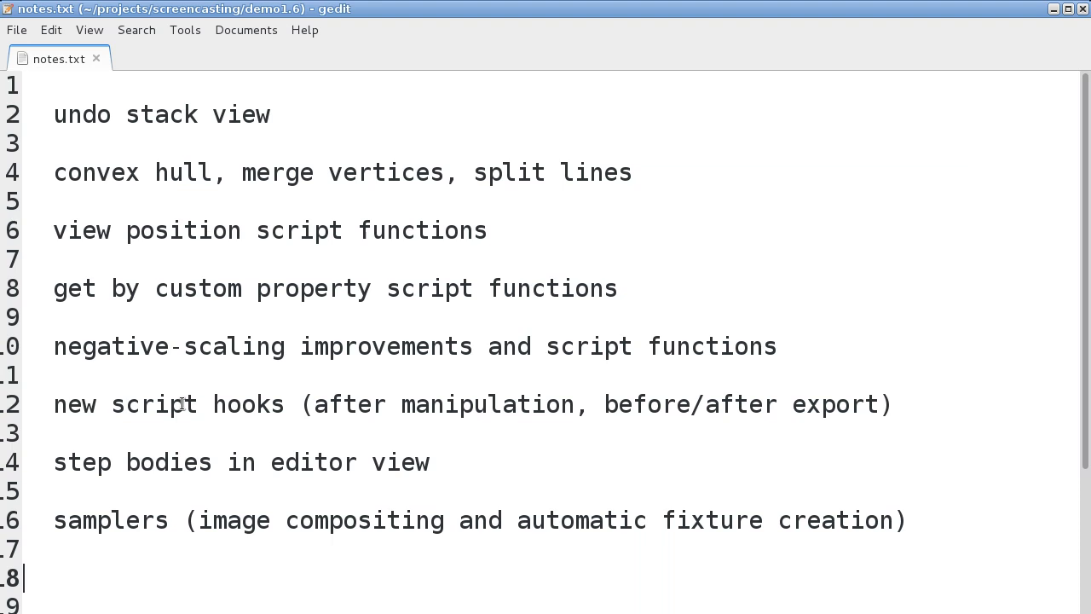
Step: Examine the samplers and undo stack view entries in the notes
{"action": "left_click_drag", "start_coordinate": [55, 520], "coordinate": [169, 522]}
{"action": "left_click", "coordinate": [159, 543]}
{"action": "left_click_drag", "start_coordinate": [168, 520], "coordinate": [53, 521]}
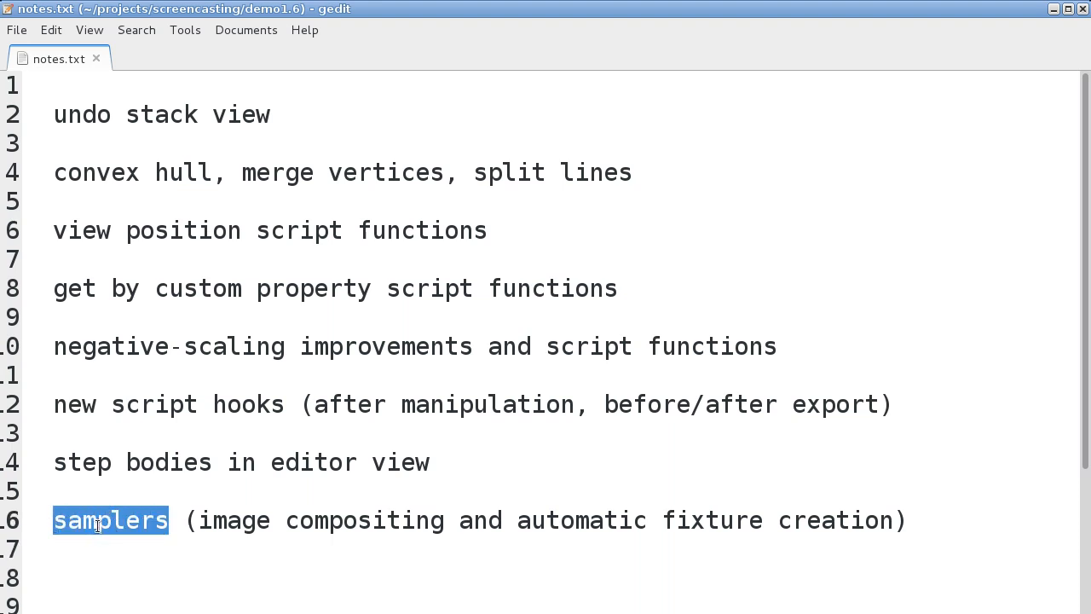
{"action": "left_click", "coordinate": [122, 546]}
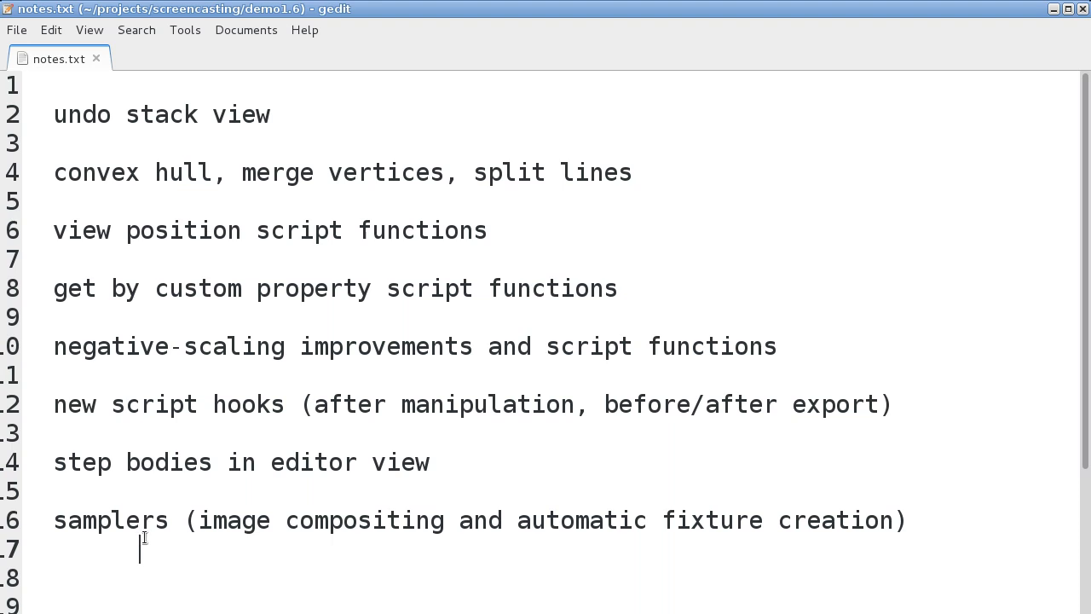
{"action": "left_click_drag", "start_coordinate": [170, 525], "coordinate": [64, 531]}
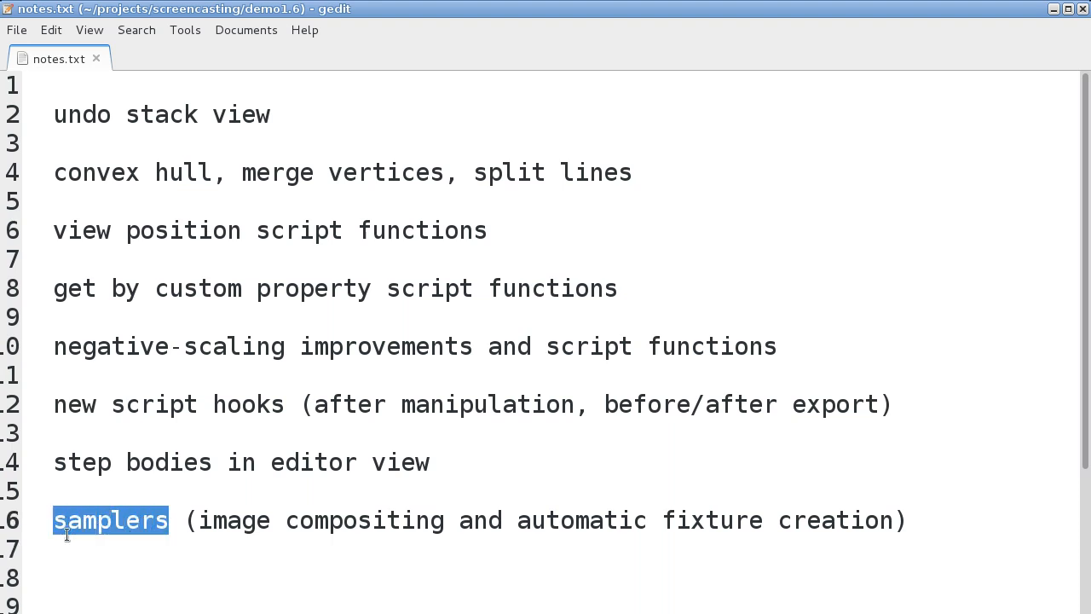
{"action": "left_click", "coordinate": [65, 550]}
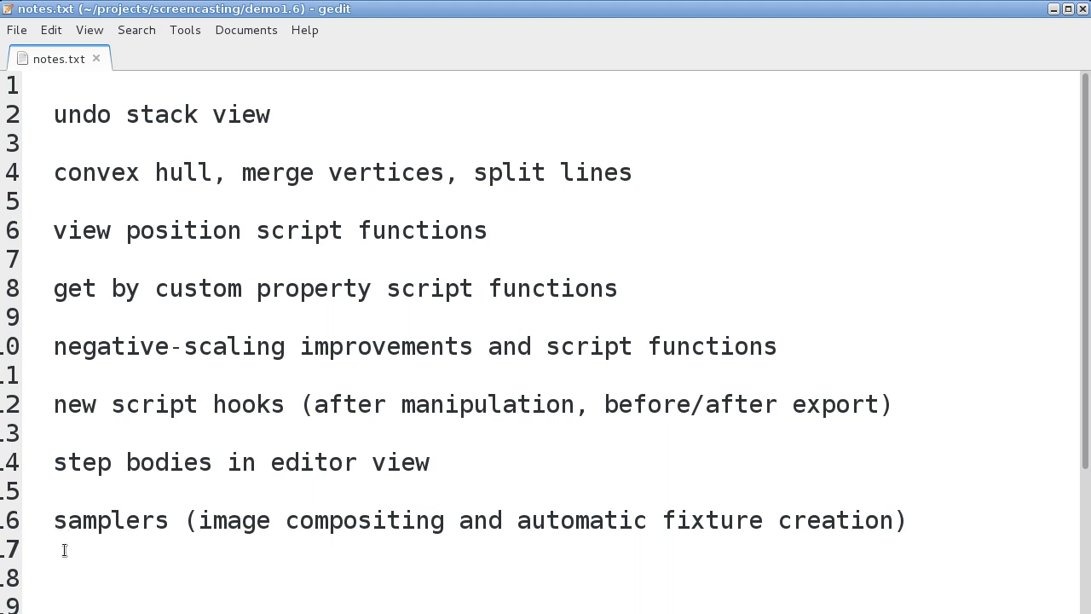
{"action": "left_click_drag", "start_coordinate": [54, 520], "coordinate": [169, 522]}
{"action": "left_click", "coordinate": [168, 522]}
{"action": "left_click_drag", "start_coordinate": [54, 520], "coordinate": [155, 519]}
{"action": "left_click", "coordinate": [158, 520]}
{"action": "left_click_drag", "start_coordinate": [55, 113], "coordinate": [312, 109]}
{"action": "left_click", "coordinate": [278, 114]}
Step: Switch to R.U.B.E, create a new scene and show the Undo stack dockbar
{"action": "key", "text": "alt+Tab"}
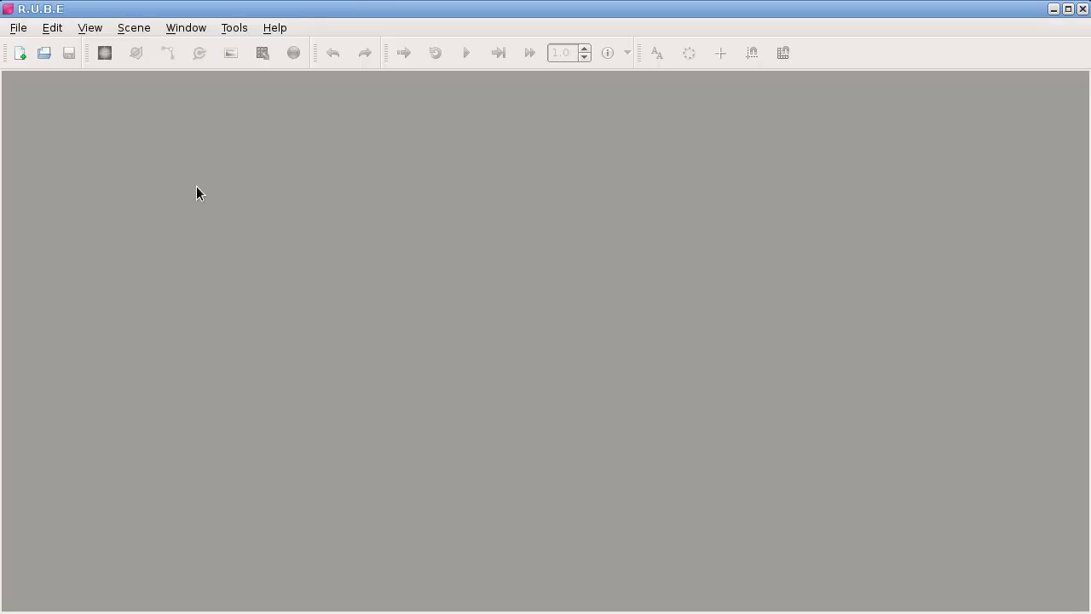
{"action": "left_click", "coordinate": [22, 53]}
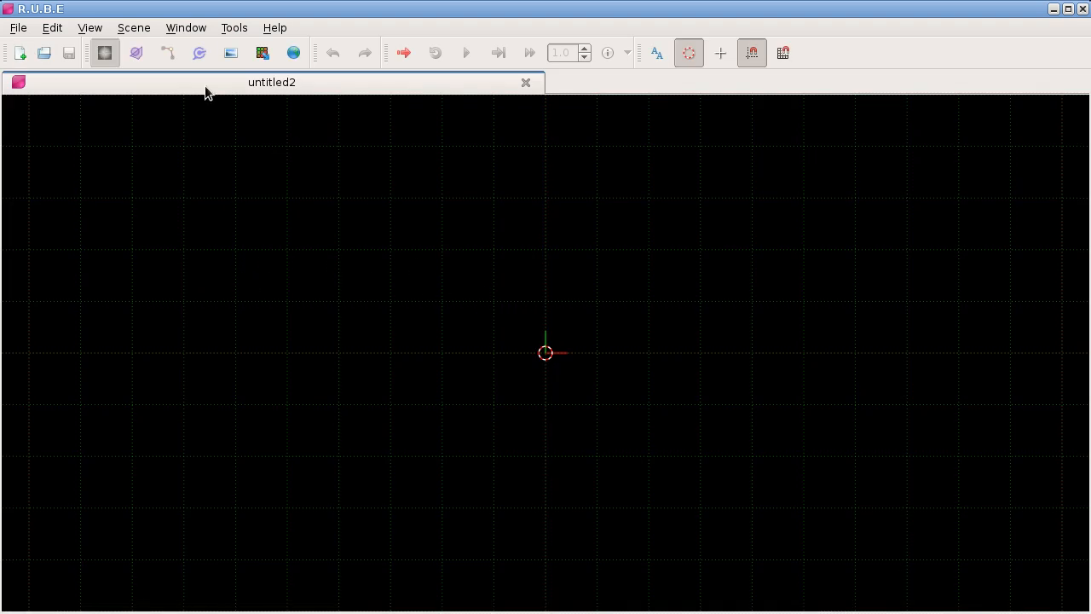
{"action": "left_click", "coordinate": [226, 31]}
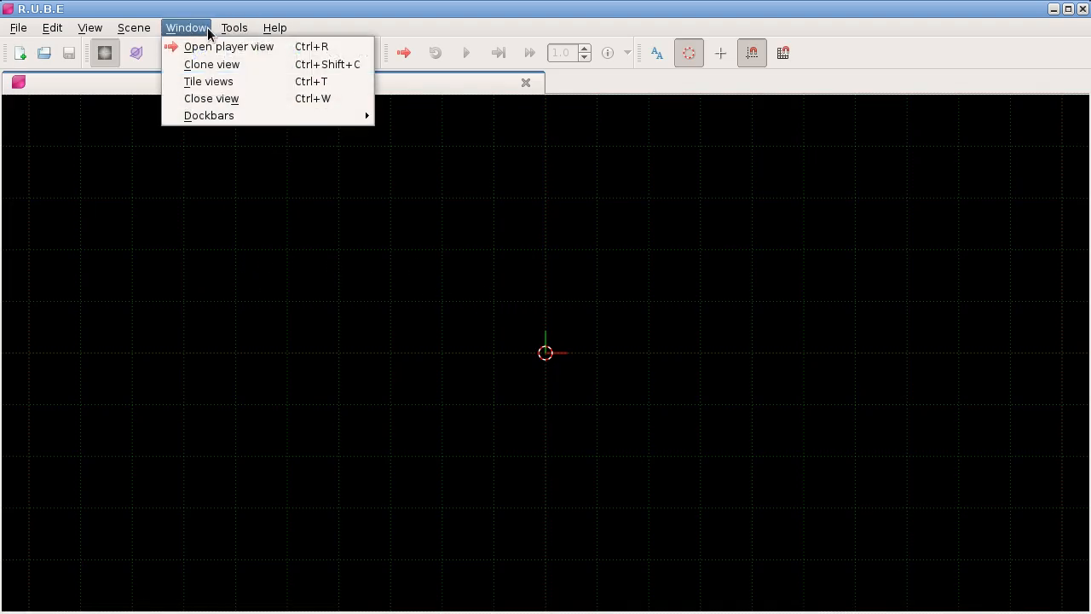
{"action": "mouse_move", "coordinate": [250, 119]}
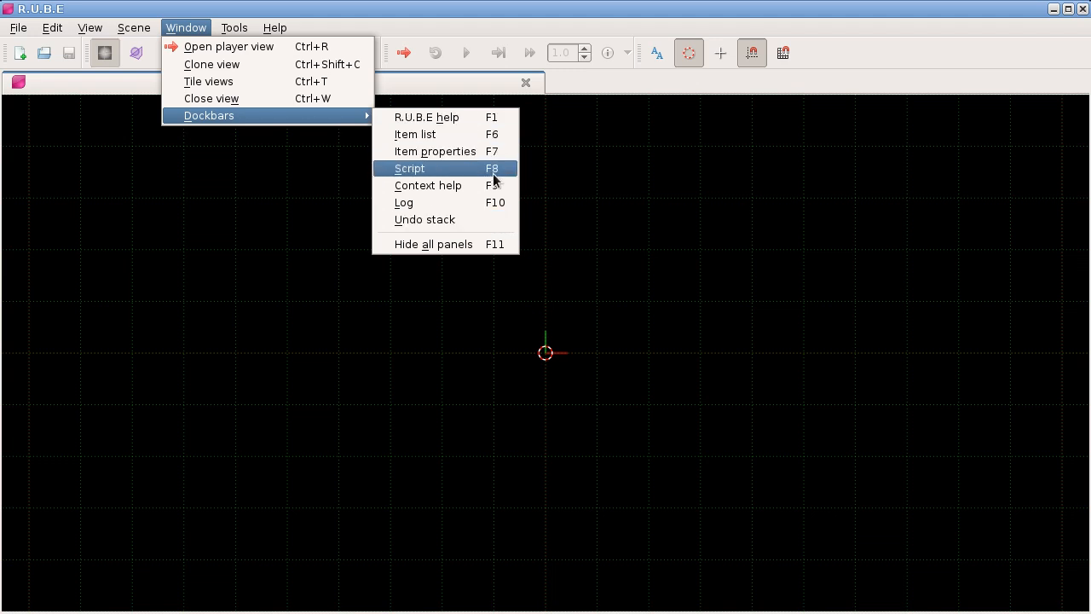
{"action": "left_click", "coordinate": [491, 220]}
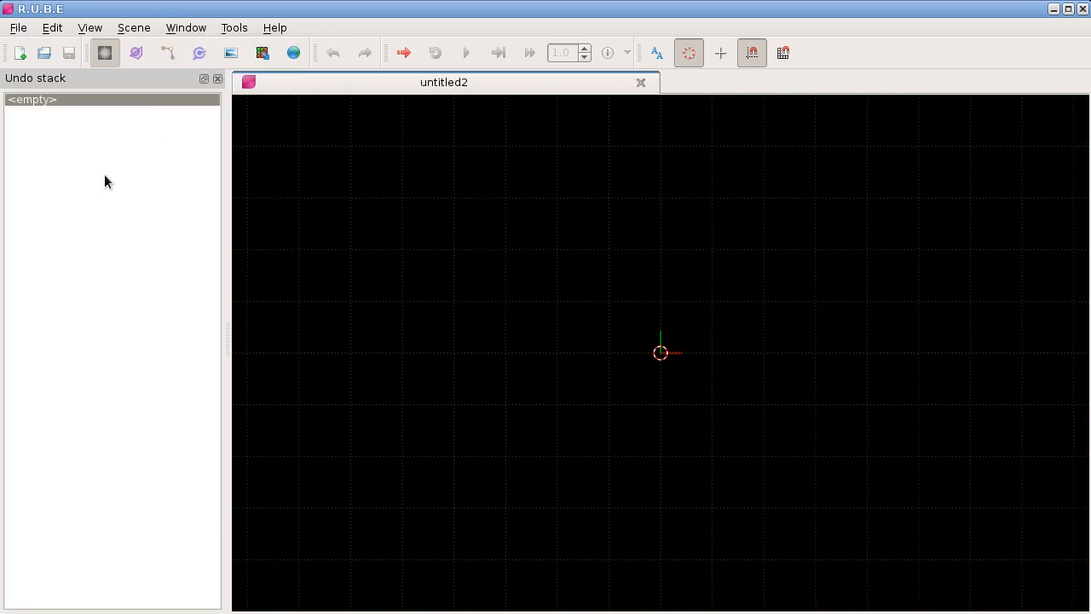
Step: Add a body with an n-sided polygon fixture that has 10 sides
{"action": "right_click", "coordinate": [588, 251]}
{"action": "mouse_move", "coordinate": [652, 258]}
{"action": "mouse_move", "coordinate": [730, 261]}
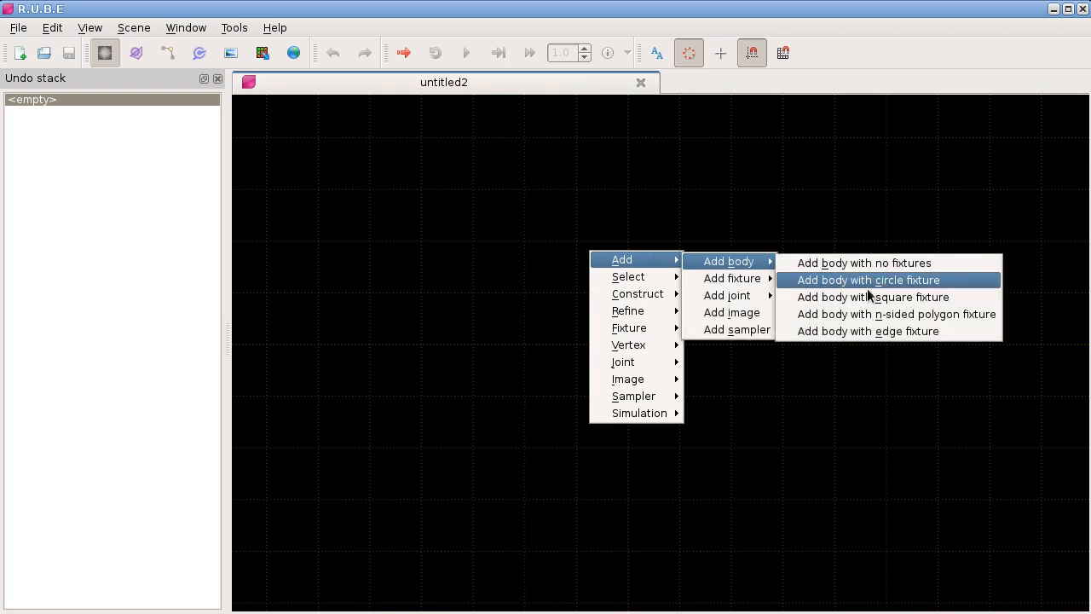
{"action": "left_click", "coordinate": [851, 314]}
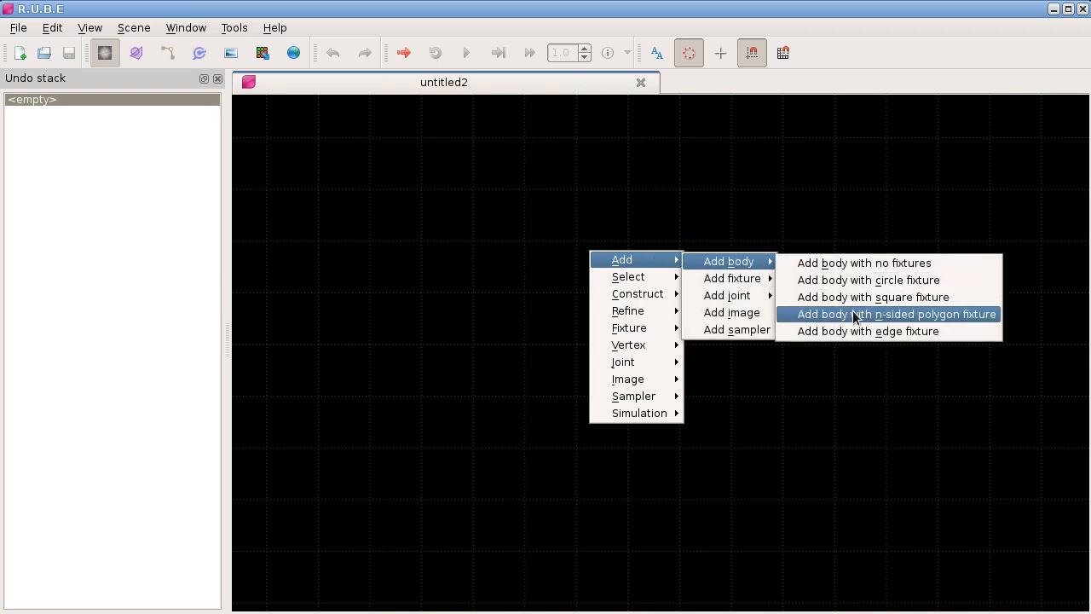
{"action": "type", "text": "10"}
{"action": "key", "text": "Return"}
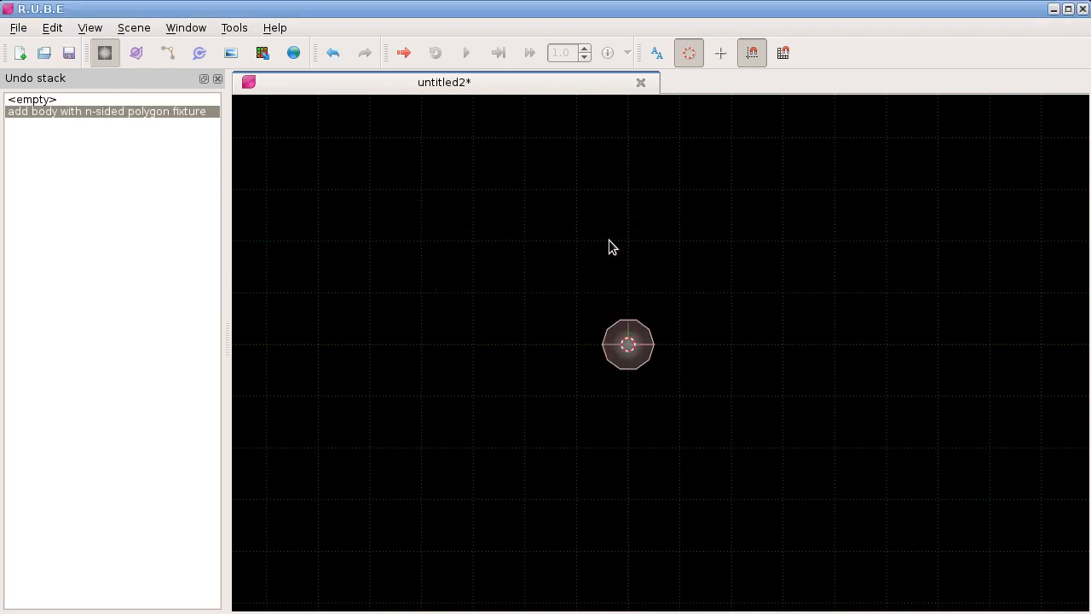
Step: Undo any stray cursor placement and select every other vertex of the ten-sided polygon, five in total, in vertex editing mode
{"action": "scroll", "coordinate": [582, 307], "scroll_direction": "up", "scroll_amount": 3}
{"action": "scroll", "coordinate": [600, 304], "scroll_direction": "up", "scroll_amount": 2}
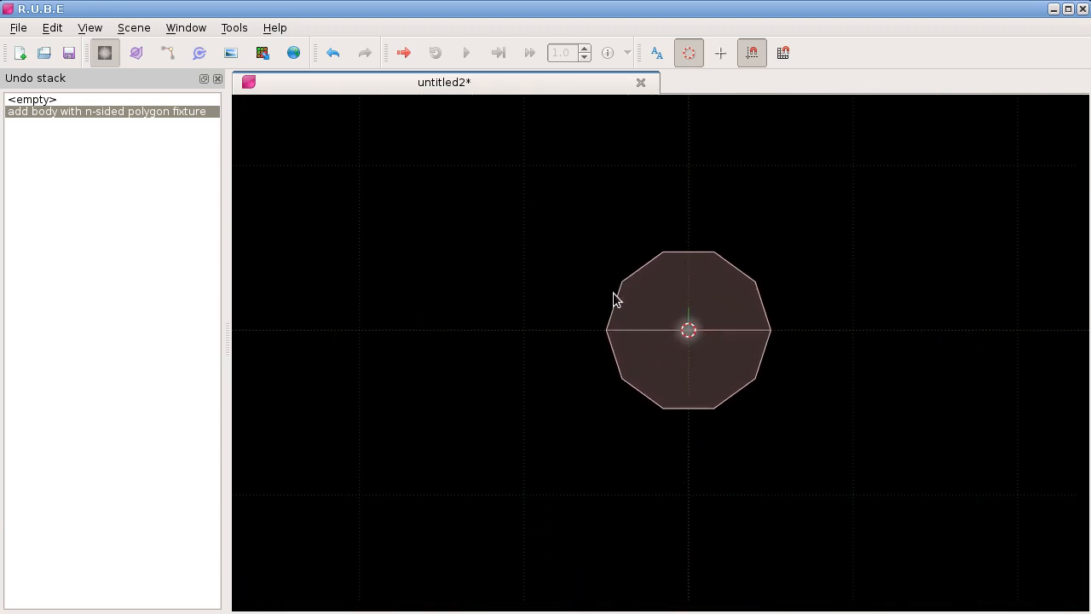
{"action": "left_click", "coordinate": [663, 254]}
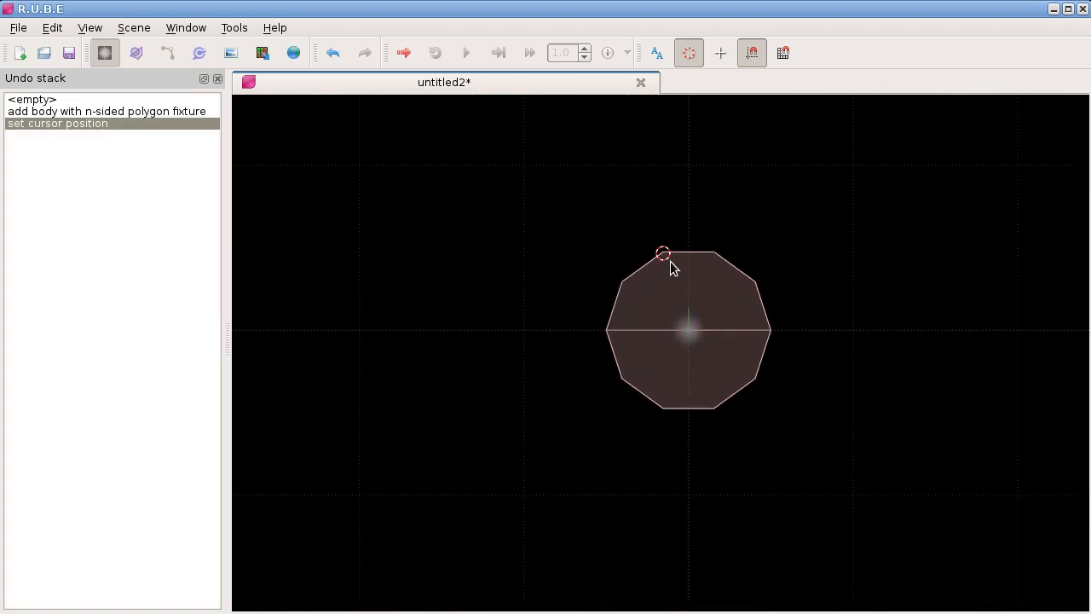
{"action": "key", "text": "ctrl+z"}
{"action": "key", "text": "Tab"}
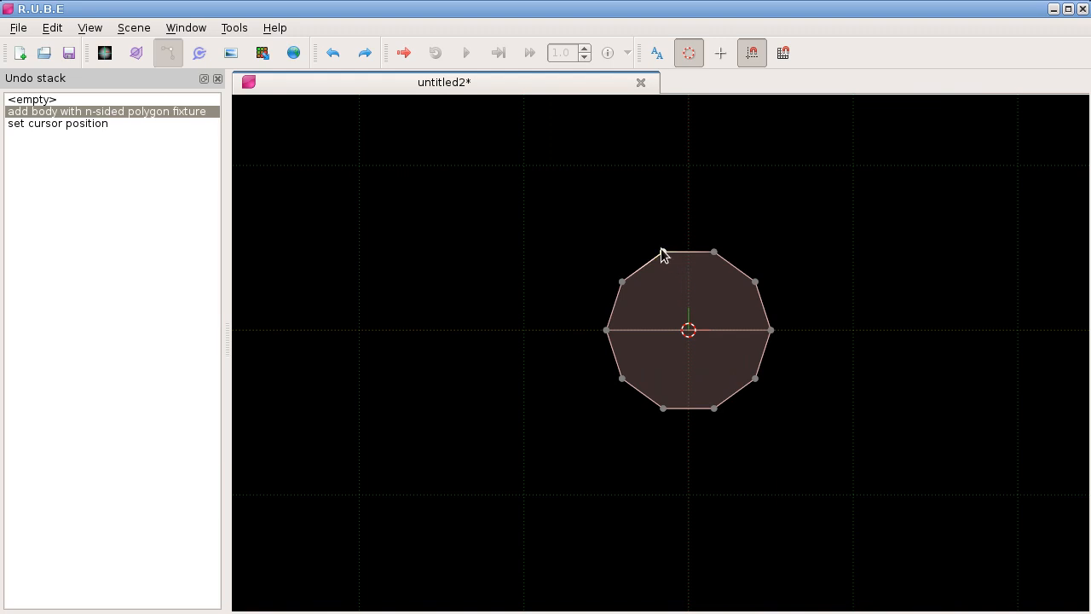
{"action": "left_click", "coordinate": [663, 251]}
{"action": "left_click", "coordinate": [755, 281], "text": "shift"}
{"action": "left_click", "coordinate": [756, 380], "text": "shift"}
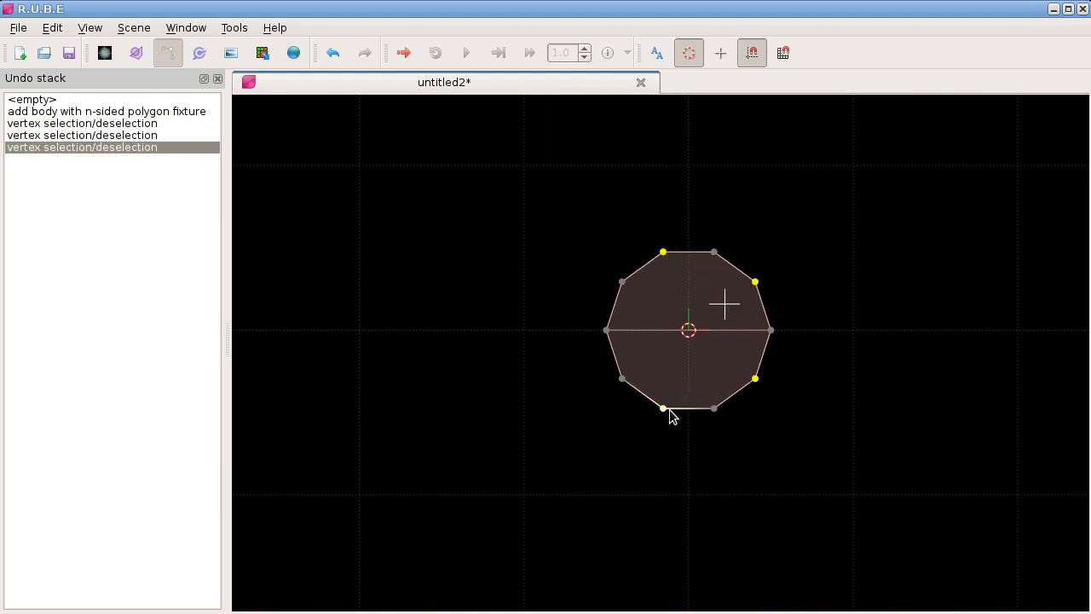
{"action": "left_click", "coordinate": [663, 408], "text": "shift"}
{"action": "left_click", "coordinate": [607, 331], "text": "shift"}
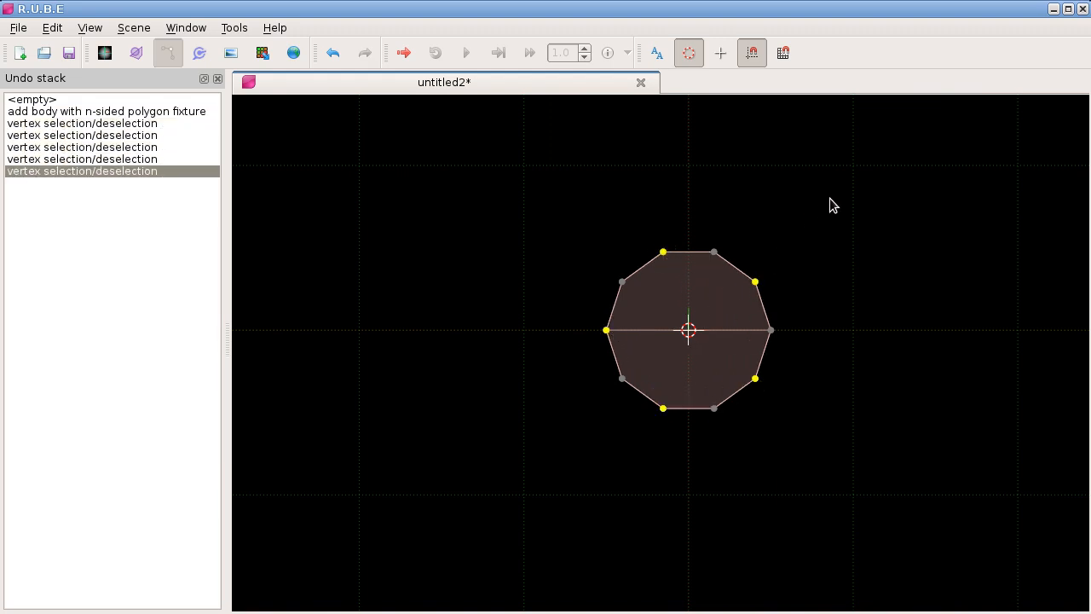
Step: Scale the five selected vertices inward and rotate them about the polygon's centre to form a twisted five-pointed star
{"action": "key", "text": "s"}
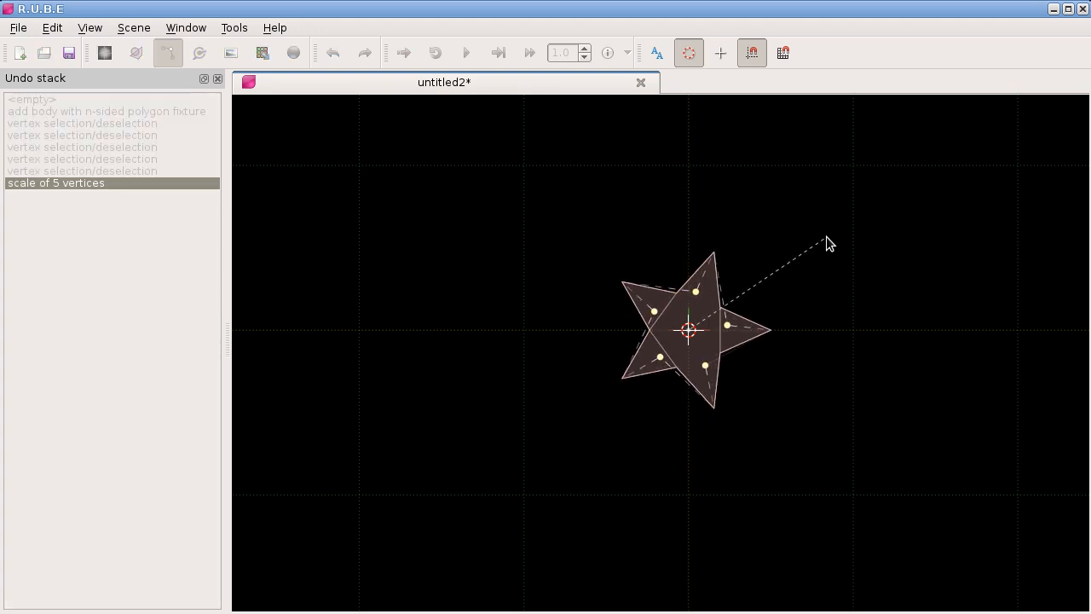
{"action": "left_click", "coordinate": [826, 236]}
{"action": "scroll", "coordinate": [773, 301], "scroll_direction": "up", "scroll_amount": 7}
{"action": "left_click_drag", "start_coordinate": [620, 351], "coordinate": [648, 339]}
{"action": "left_click_drag", "start_coordinate": [385, 325], "coordinate": [417, 329]}
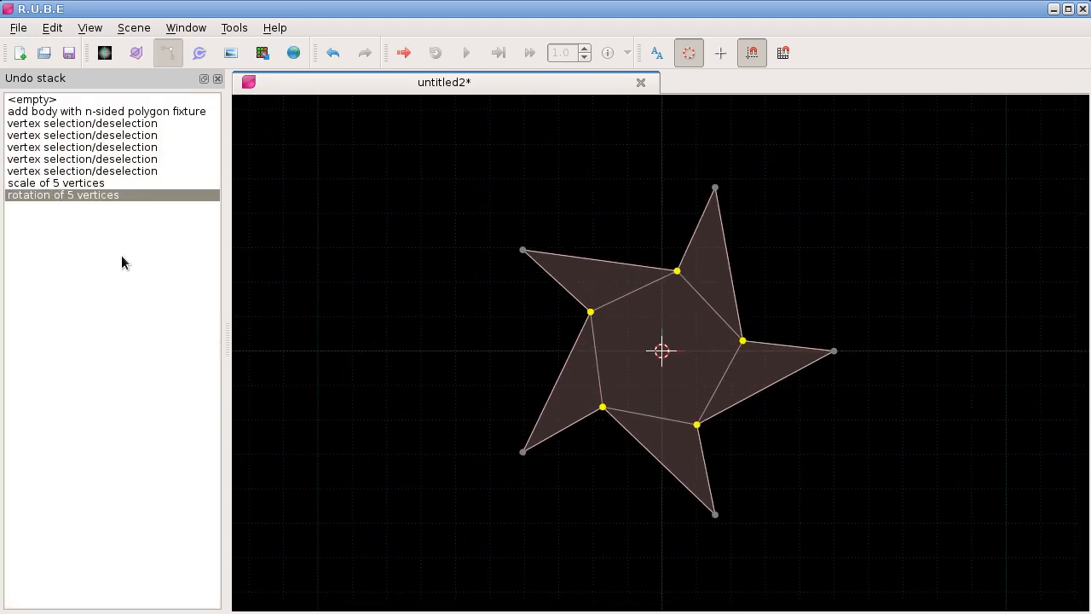
Step: Revert the scene to earlier vertex selection and body creation states in the undo history, and return to the rotation of 5 vertices
{"action": "left_click", "coordinate": [94, 136]}
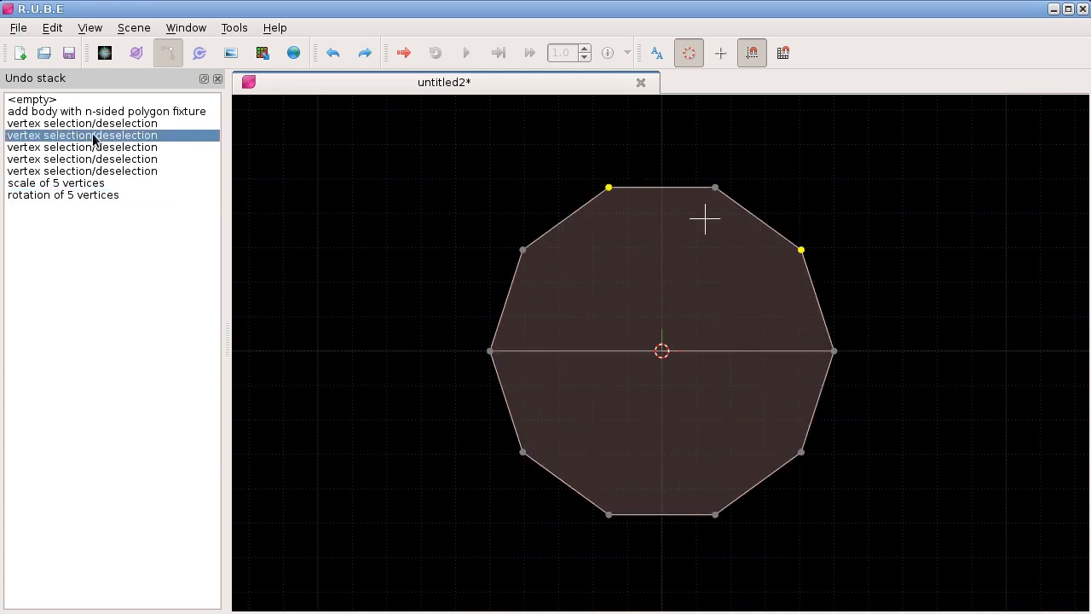
{"action": "left_click", "coordinate": [90, 114]}
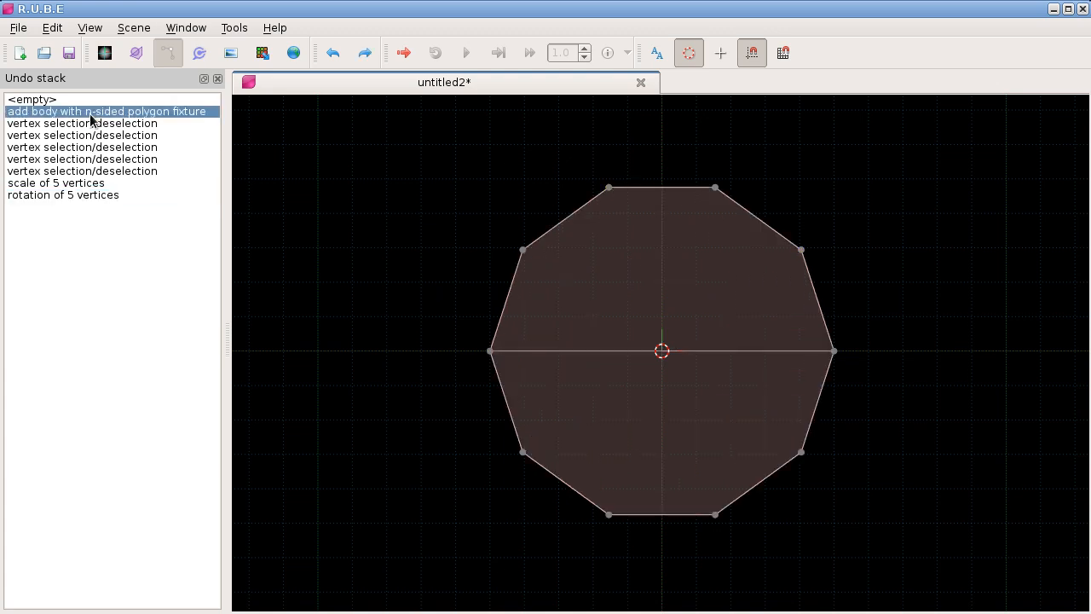
{"action": "left_click", "coordinate": [88, 126]}
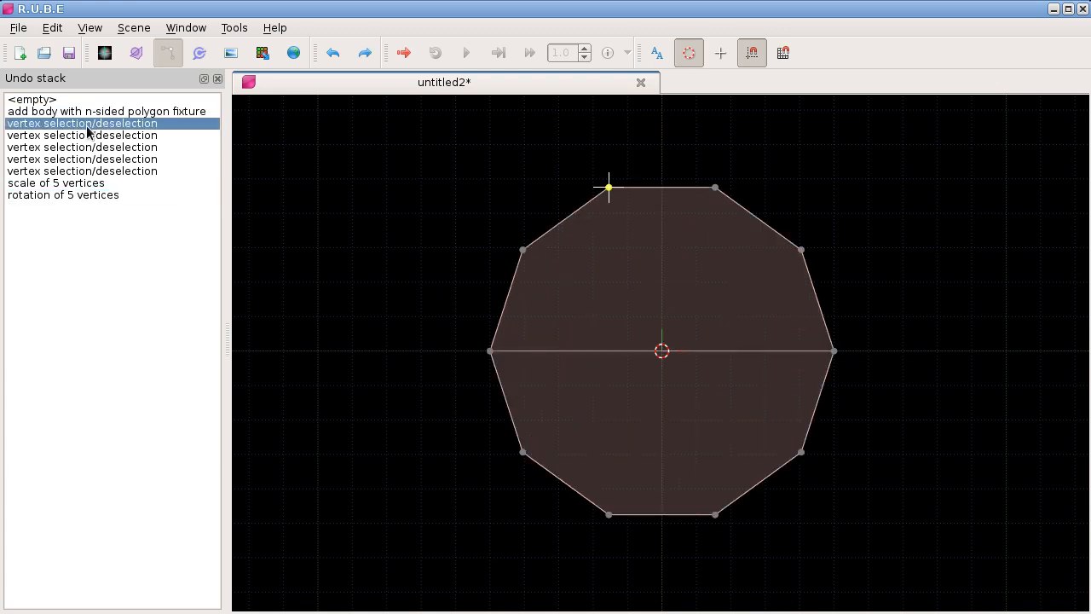
{"action": "left_click", "coordinate": [98, 172]}
{"action": "left_click", "coordinate": [103, 195]}
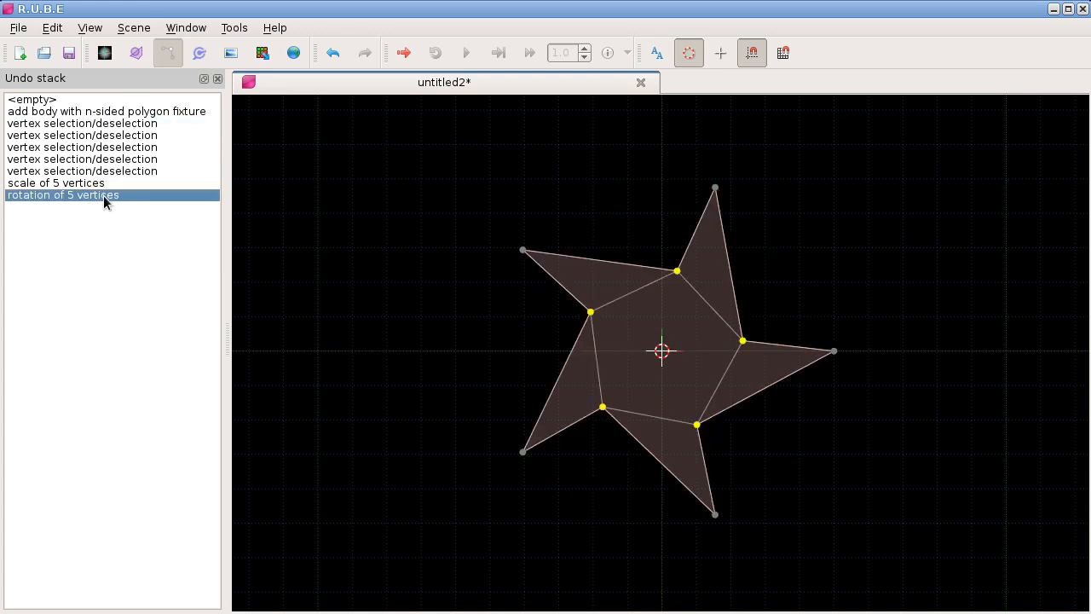
Step: Revert the scene to its empty state and to the second vertex selection, restoring the rotation of 5 vertices each time
{"action": "left_click", "coordinate": [52, 102]}
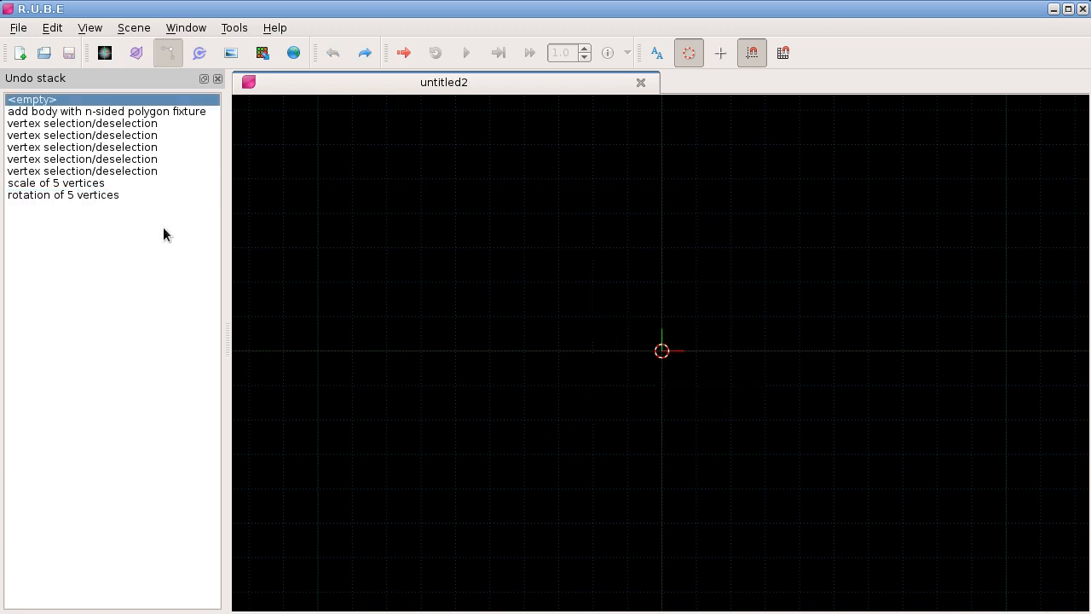
{"action": "left_click", "coordinate": [103, 196]}
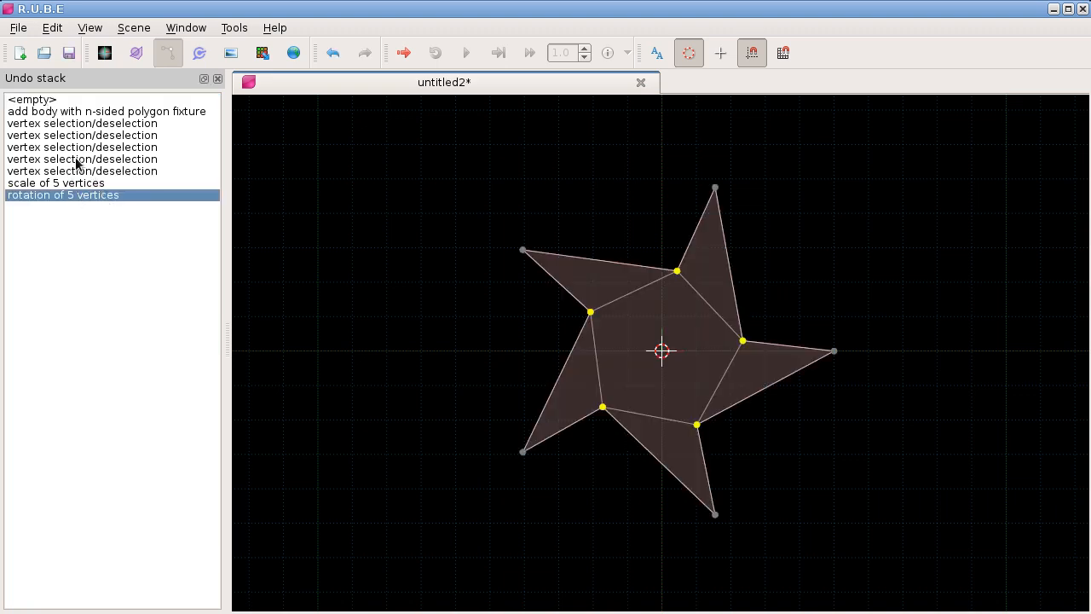
{"action": "left_click_drag", "start_coordinate": [225, 214], "coordinate": [214, 219]}
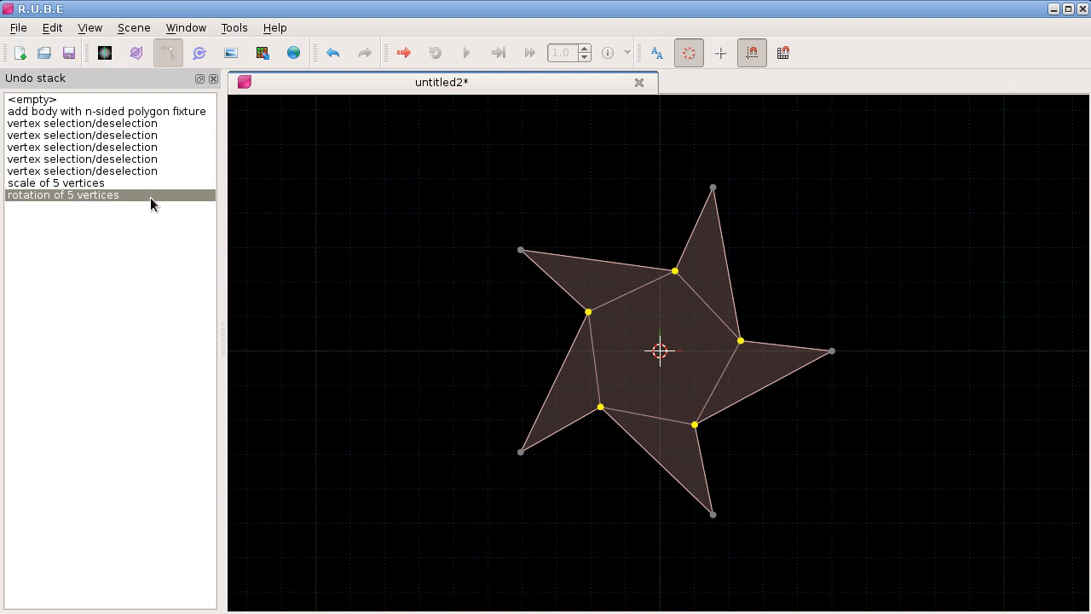
{"action": "left_click", "coordinate": [111, 135]}
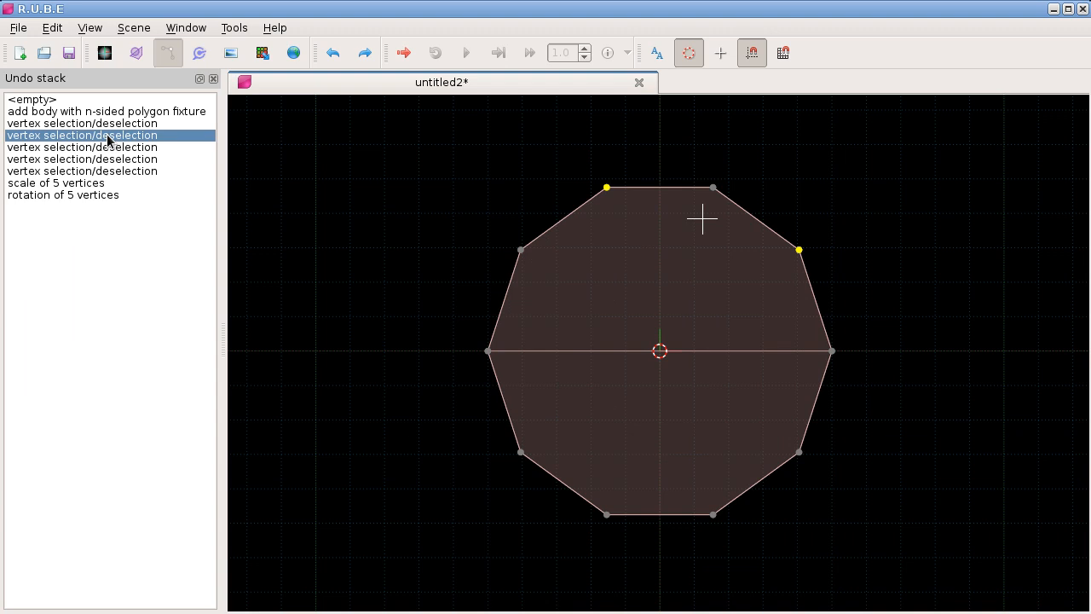
{"action": "left_click", "coordinate": [112, 195]}
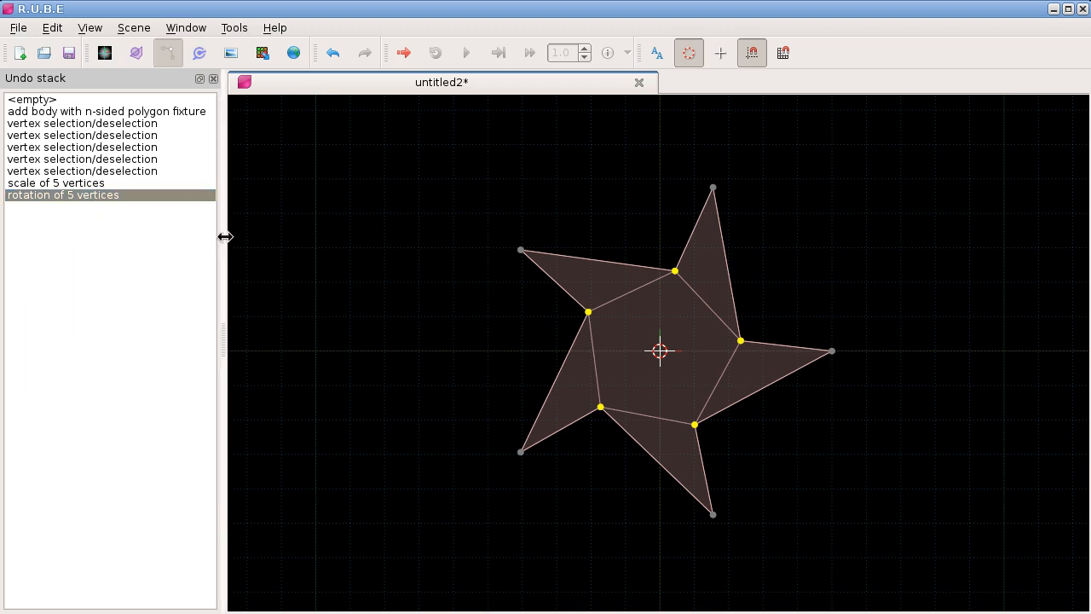
Step: Narrow the Undo stack dockbar slightly and close it
{"action": "left_click_drag", "start_coordinate": [219, 245], "coordinate": [214, 244]}
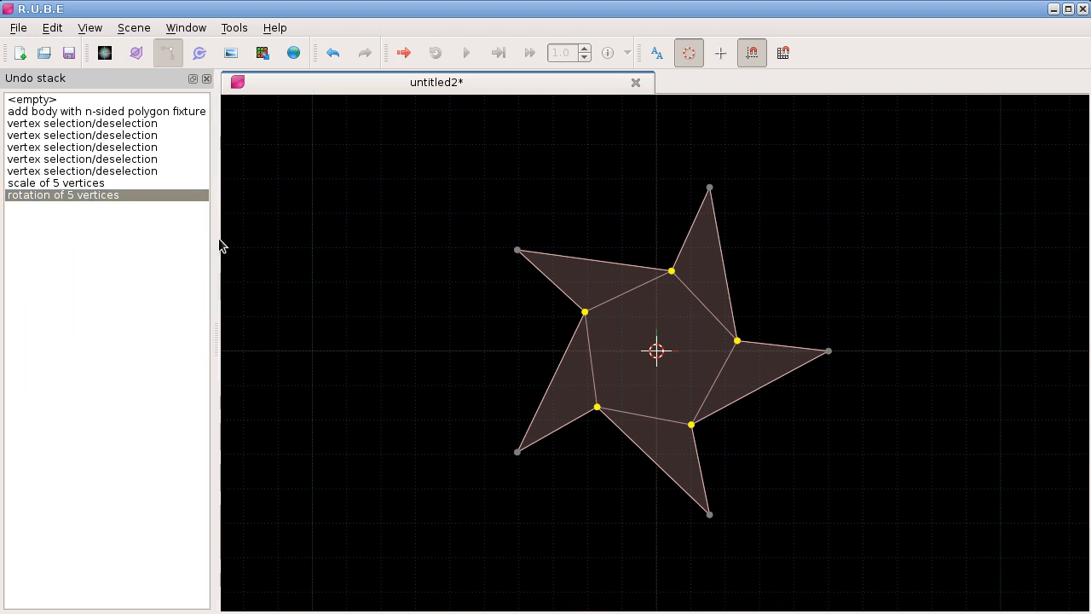
{"action": "left_click", "coordinate": [207, 79]}
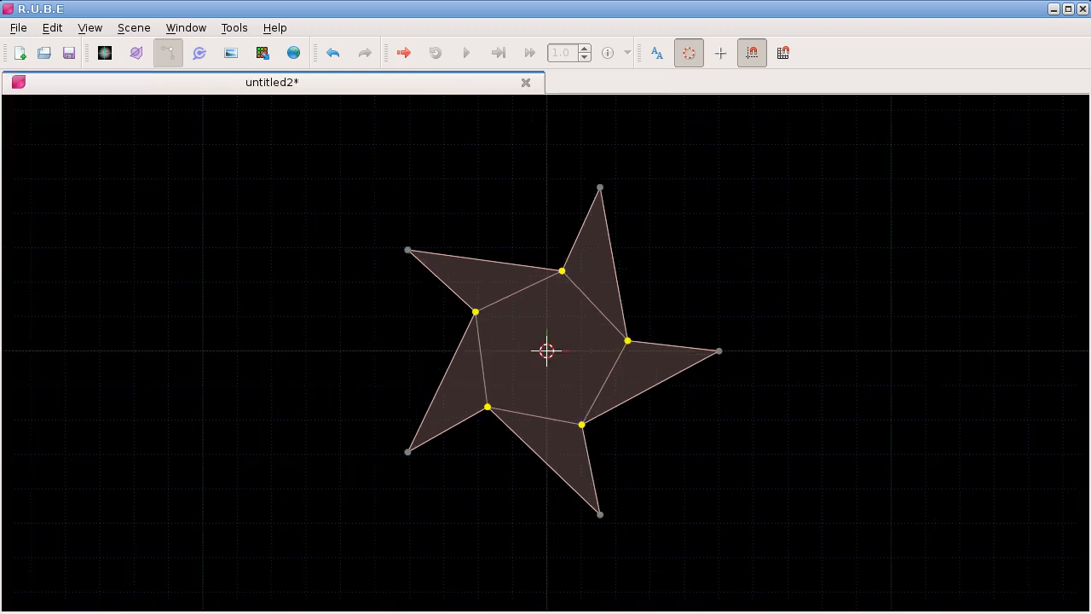
Step: Apply Convex hull to the star-shaped fixture in fixture editing mode, and undo the operation
{"action": "key", "text": "alt+Tab"}
{"action": "key", "text": "Tab"}
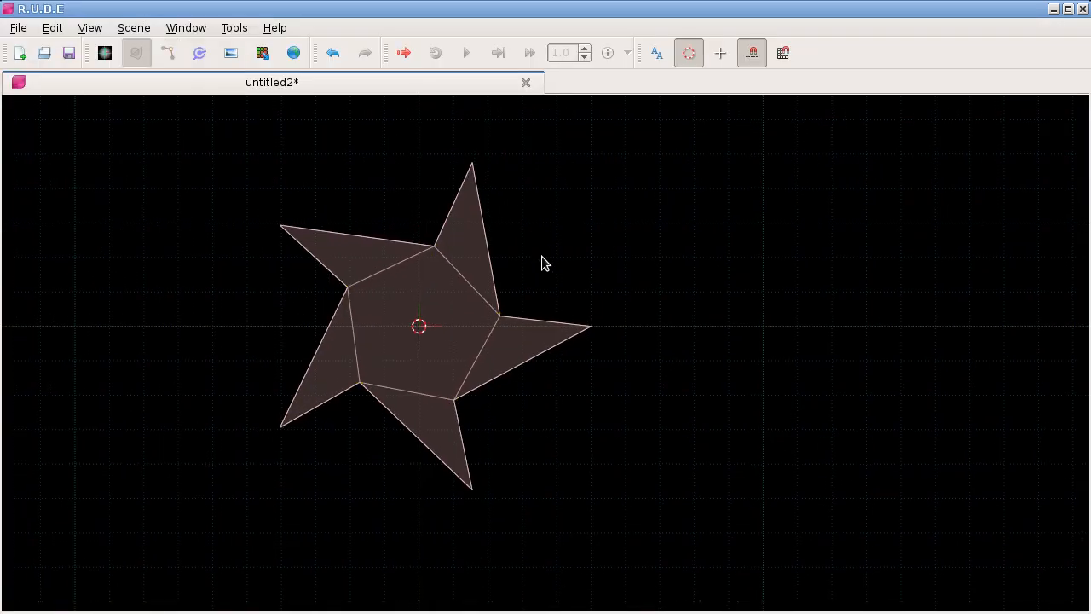
{"action": "left_click", "coordinate": [487, 253]}
{"action": "right_click", "coordinate": [610, 163]}
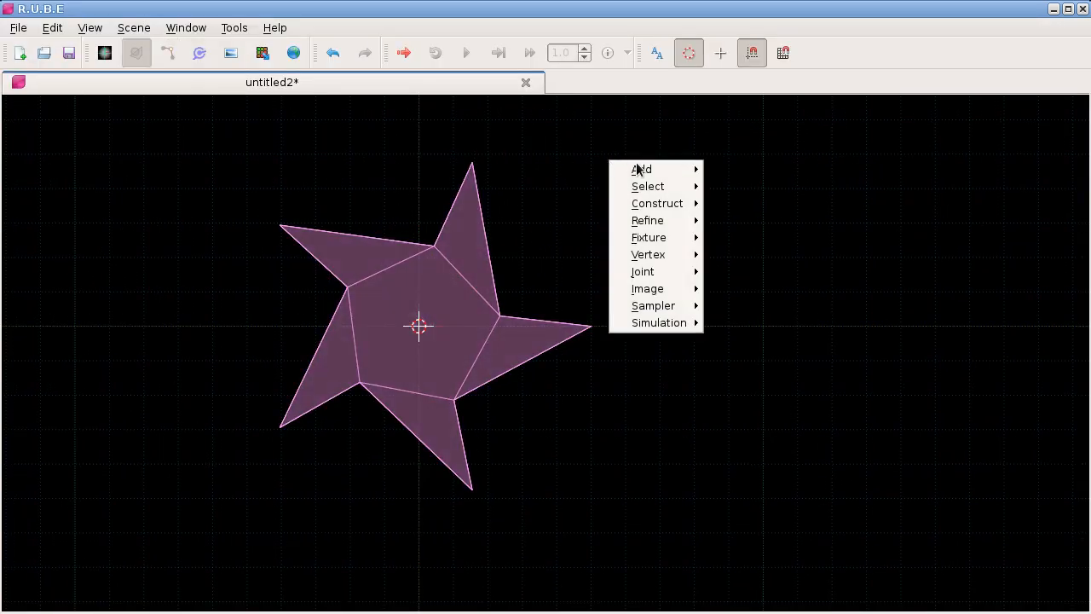
{"action": "mouse_move", "coordinate": [691, 242]}
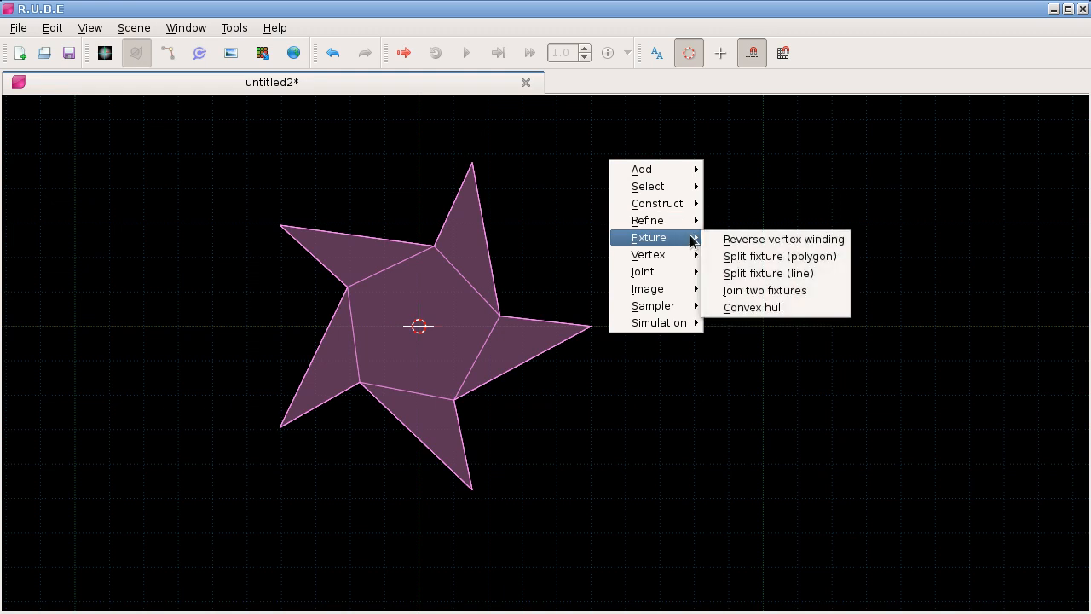
{"action": "left_click", "coordinate": [748, 309]}
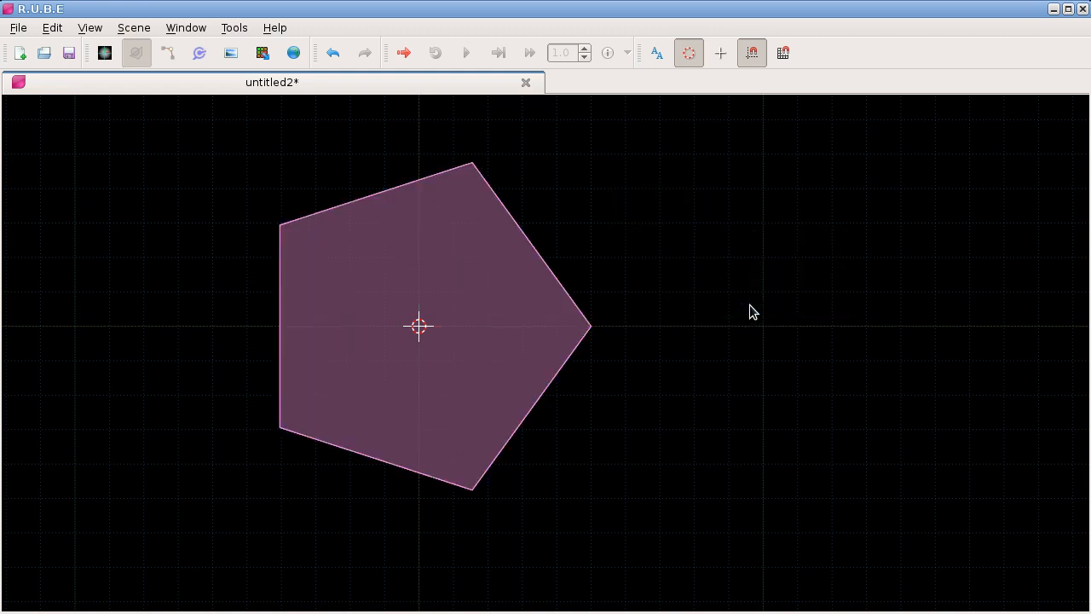
{"action": "key", "text": "ctrl+z"}
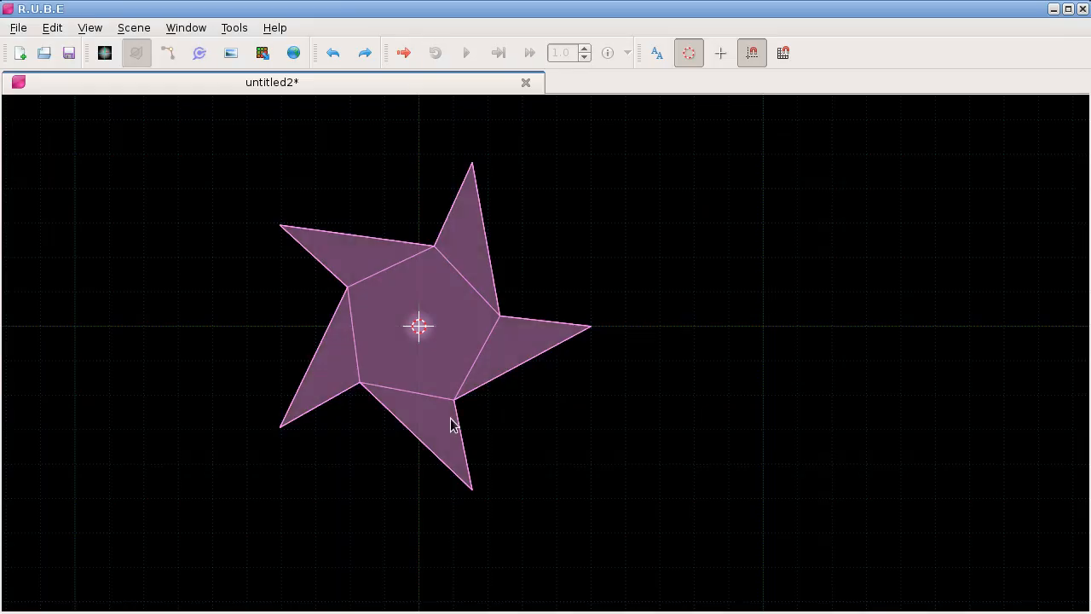
Step: Stretch the star-shaped fixture horizontally by scaling it along the X axis only
{"action": "scroll", "coordinate": [624, 296], "scroll_direction": "down", "scroll_amount": 2}
{"action": "left_click_drag", "start_coordinate": [625, 296], "coordinate": [568, 289]}
{"action": "key", "text": "s"}
{"action": "key", "text": "x"}
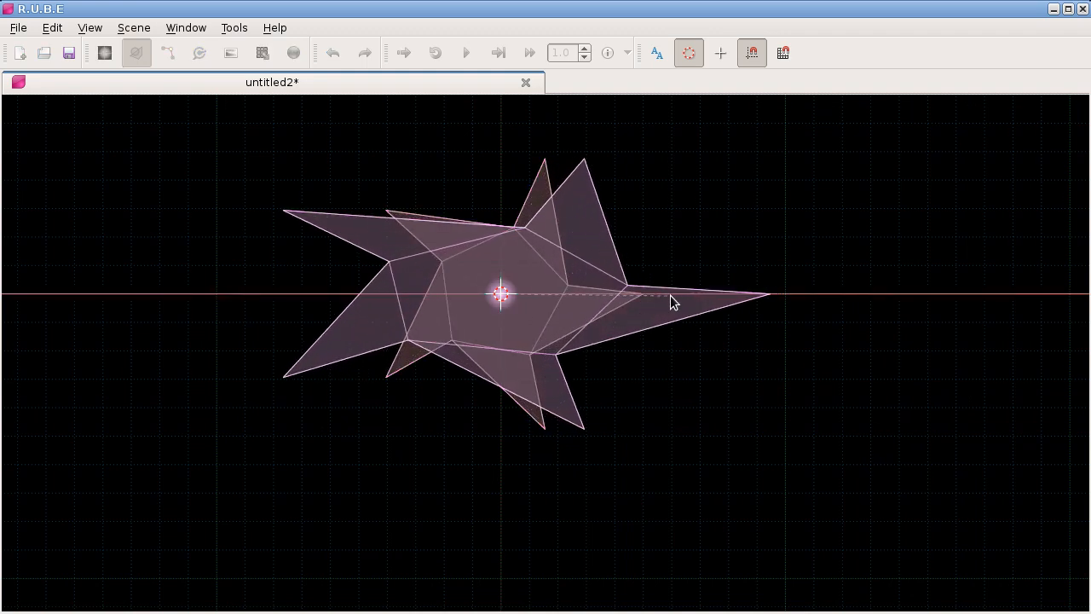
{"action": "left_click", "coordinate": [680, 297]}
{"action": "left_click_drag", "start_coordinate": [671, 387], "coordinate": [625, 351]}
{"action": "scroll", "coordinate": [638, 370], "scroll_direction": "down", "scroll_amount": 2}
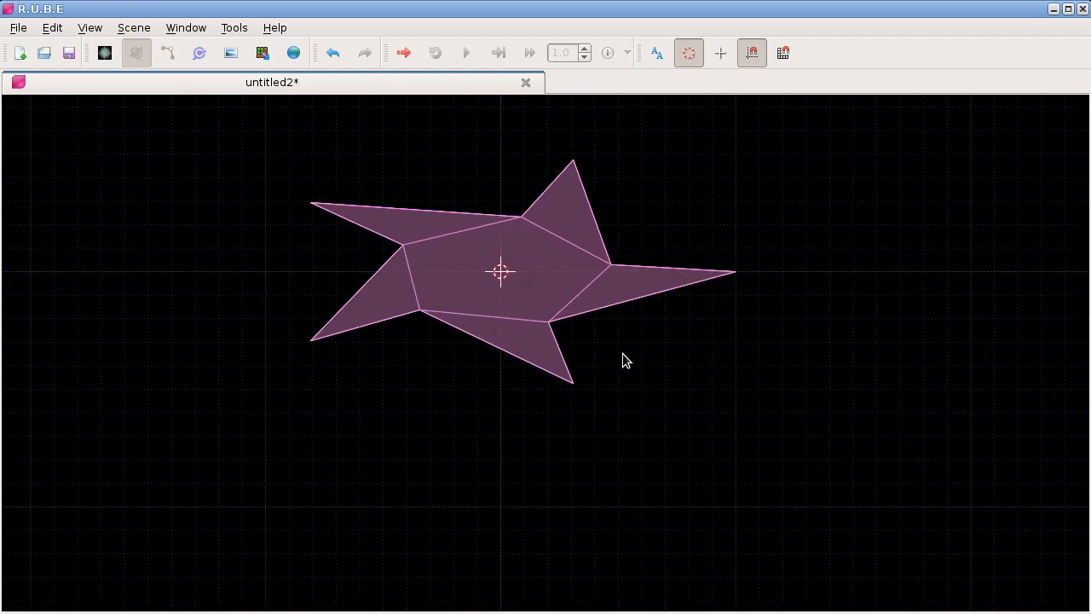
Step: In vertex editing mode, move the star's lower-right inner vertex right beside the lower-right tip vertex
{"action": "key", "text": "Tab"}
{"action": "left_click", "coordinate": [548, 322]}
{"action": "key", "text": "g"}
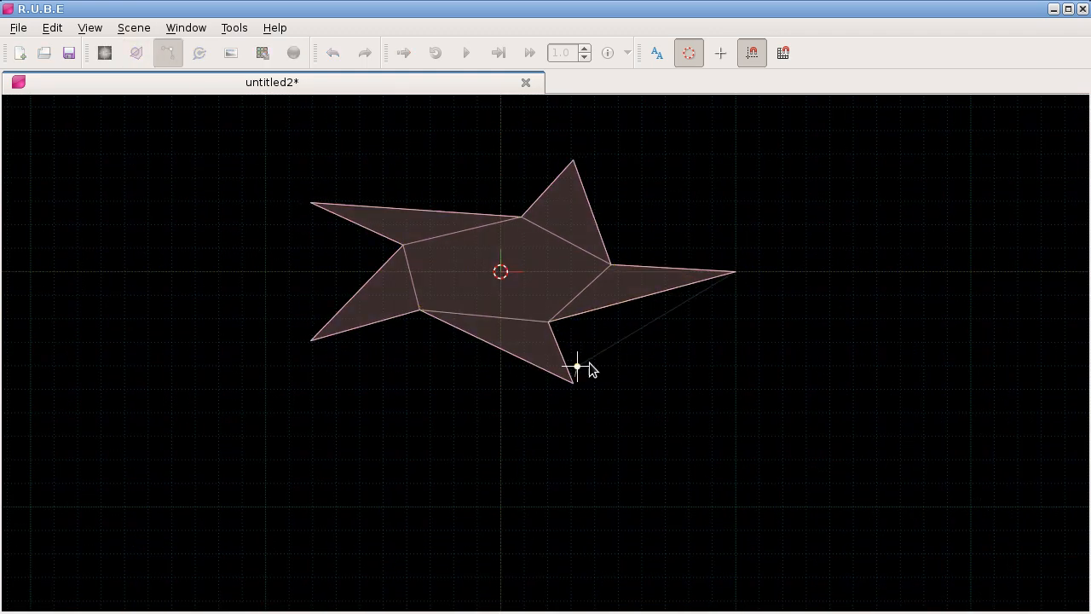
{"action": "left_click", "coordinate": [595, 381]}
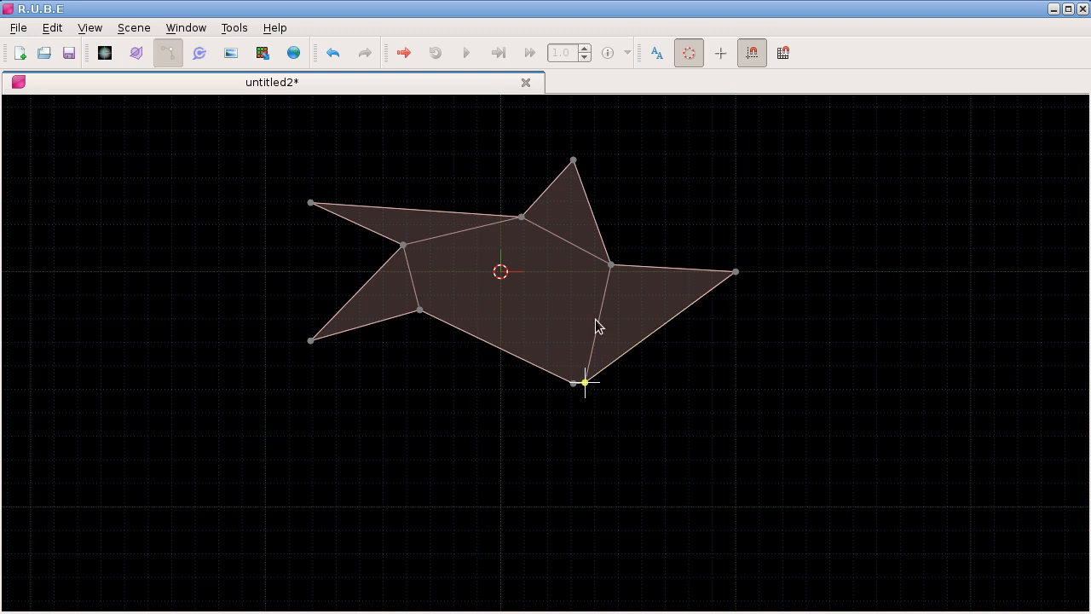
Step: Select the two neighbouring vertices at the star's lower tip and examine which vertex operations become available
{"action": "left_click_drag", "start_coordinate": [580, 323], "coordinate": [522, 294]}
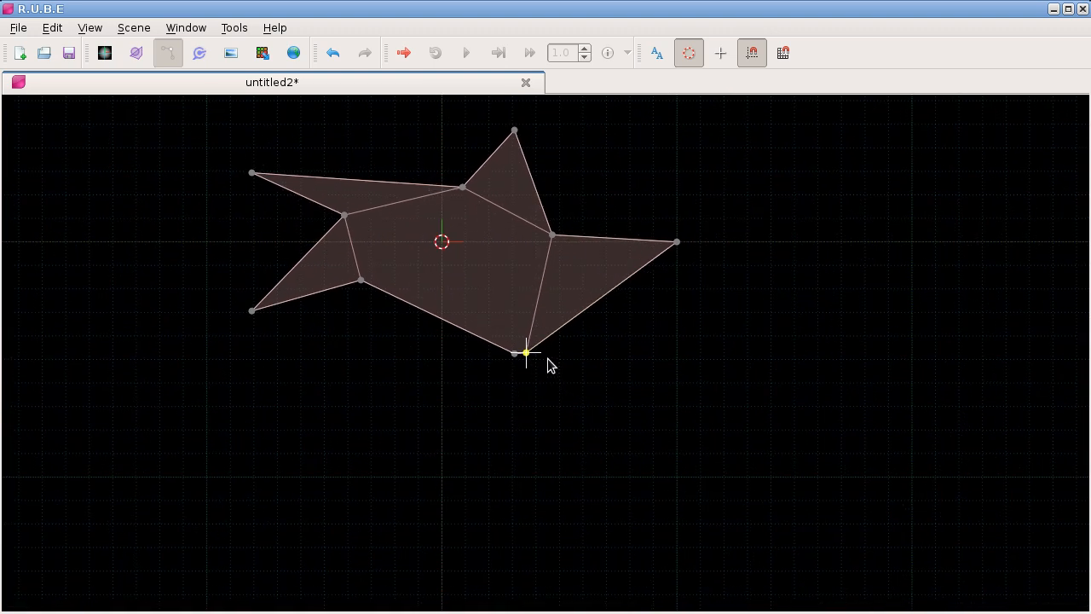
{"action": "left_click_drag", "start_coordinate": [559, 362], "coordinate": [582, 353]}
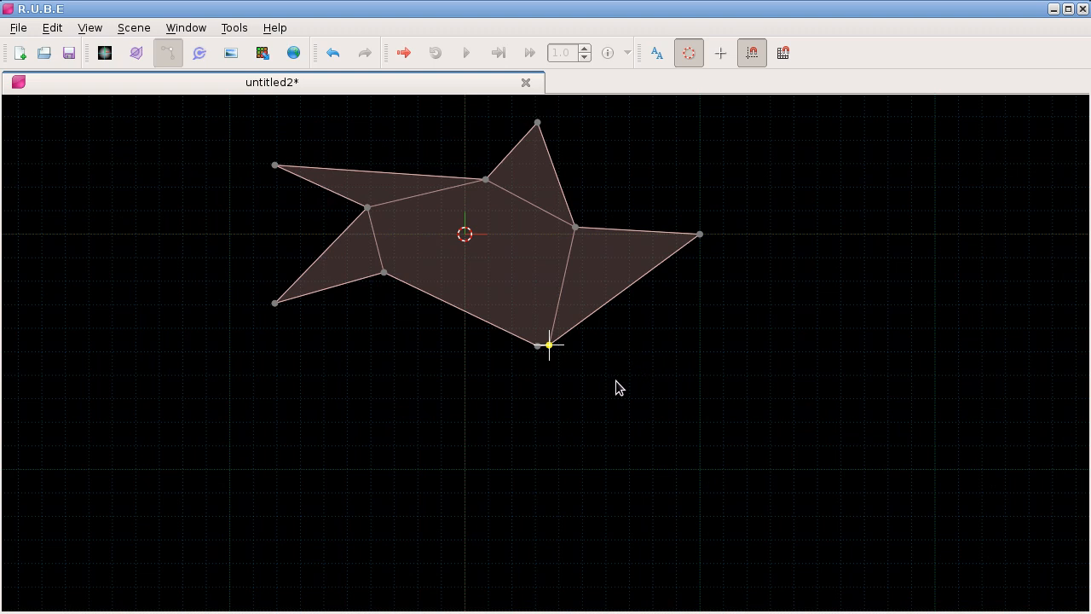
{"action": "right_click", "coordinate": [594, 350]}
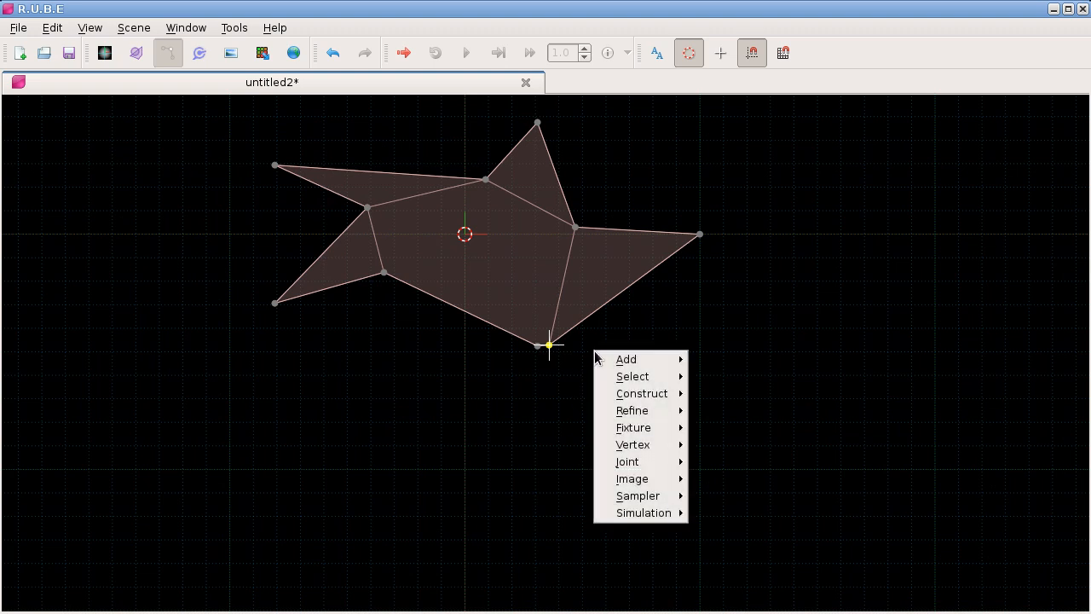
{"action": "mouse_move", "coordinate": [663, 452]}
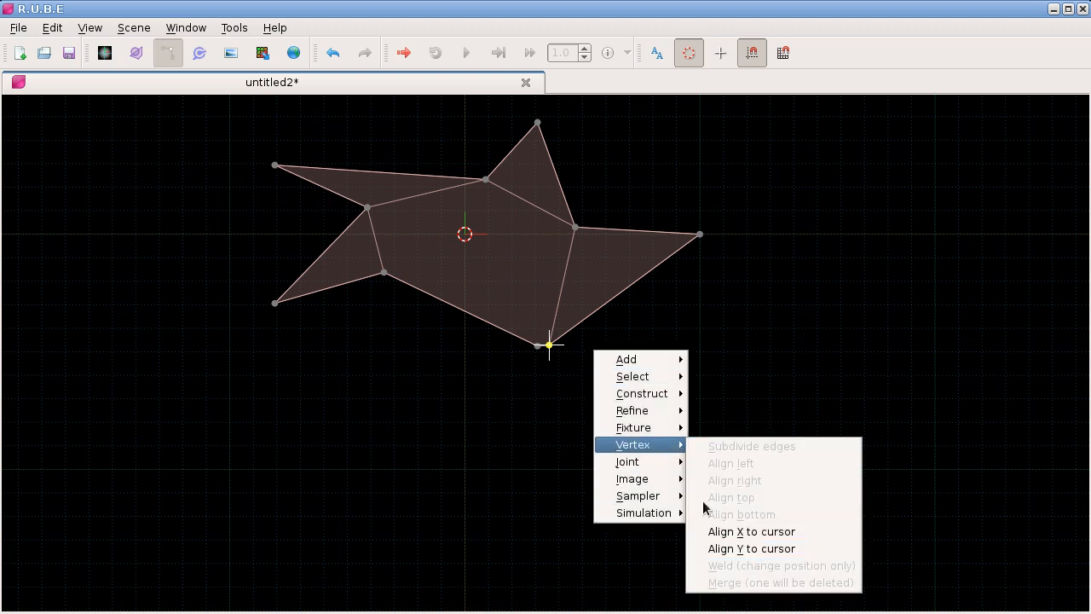
{"action": "left_click", "coordinate": [524, 343]}
{"action": "left_click_drag", "start_coordinate": [512, 324], "coordinate": [566, 367]}
{"action": "right_click", "coordinate": [623, 350]}
{"action": "mouse_move", "coordinate": [712, 444]}
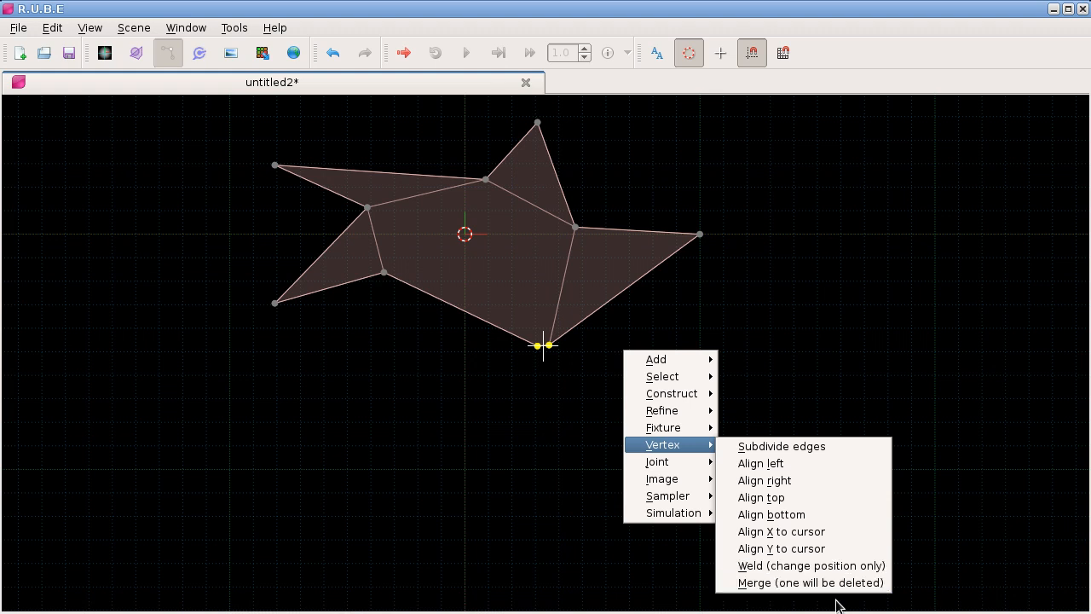
{"action": "left_click", "coordinate": [558, 384]}
Step: Duplicate the star body in body editing mode and place the copy below and to the left of the original
{"action": "left_click_drag", "start_coordinate": [406, 416], "coordinate": [537, 411]}
{"action": "key", "text": "b"}
{"action": "left_click", "coordinate": [583, 252]}
{"action": "key", "text": "ctrl+d"}
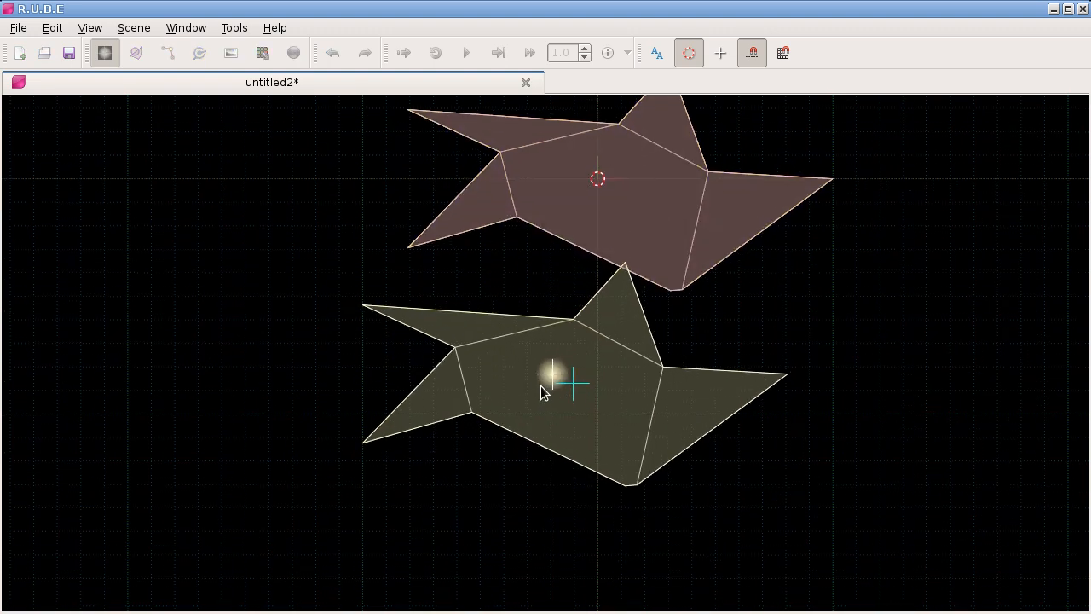
{"action": "left_click_drag", "start_coordinate": [520, 300], "coordinate": [488, 310]}
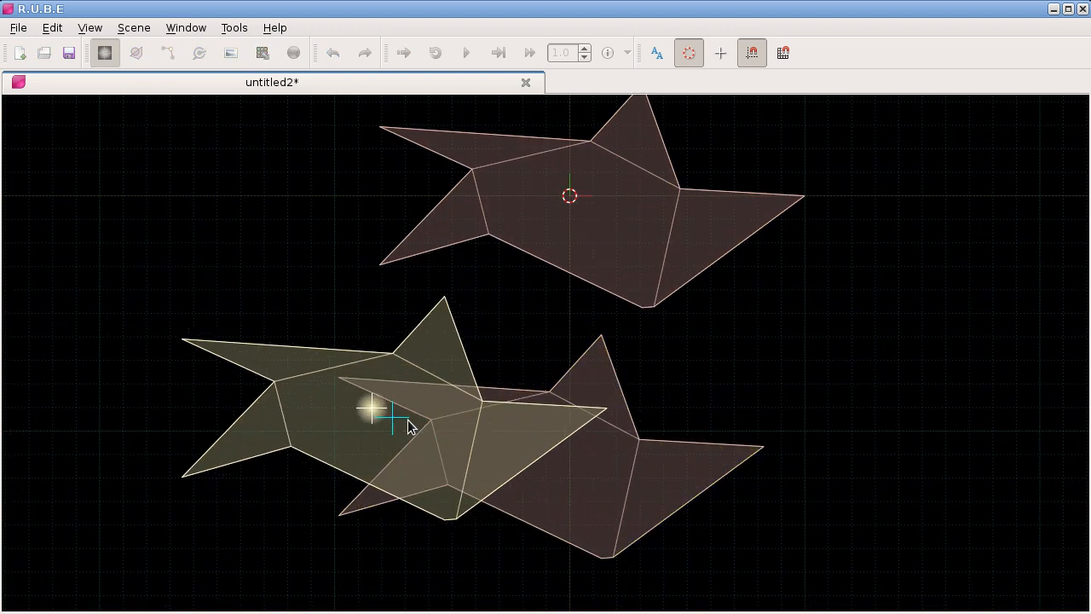
{"action": "left_click", "coordinate": [388, 430]}
Step: Position the copy's upper tip near the original's lower-left tip and weld the two tip vertices together
{"action": "key", "text": "v"}
{"action": "left_click_drag", "start_coordinate": [364, 256], "coordinate": [413, 294]}
{"action": "key", "text": "b"}
{"action": "left_click_drag", "start_coordinate": [401, 443], "coordinate": [363, 418]}
{"action": "scroll", "coordinate": [365, 254], "scroll_direction": "up", "scroll_amount": 3}
{"action": "key", "text": "v"}
{"action": "right_click", "coordinate": [430, 324]}
{"action": "mouse_move", "coordinate": [478, 365]}
{"action": "mouse_move", "coordinate": [506, 418]}
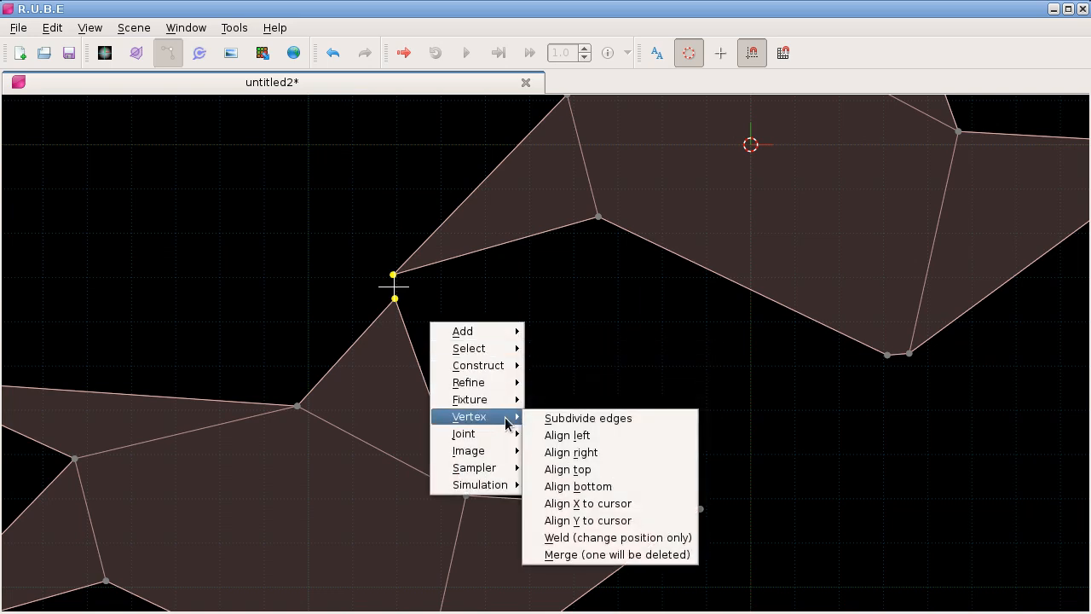
{"action": "left_click", "coordinate": [603, 539]}
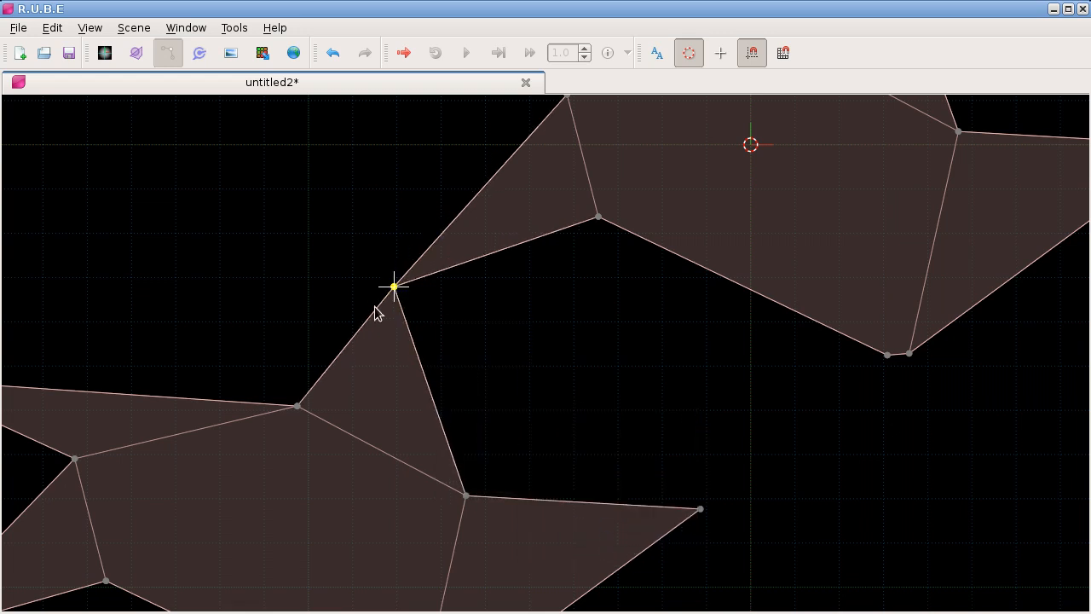
Step: Try to weld the two neighbouring vertices at the original star's lower tip, and undo the weld
{"action": "left_click_drag", "start_coordinate": [654, 435], "coordinate": [404, 361]}
{"action": "left_click_drag", "start_coordinate": [567, 224], "coordinate": [693, 321]}
{"action": "right_click", "coordinate": [698, 290]}
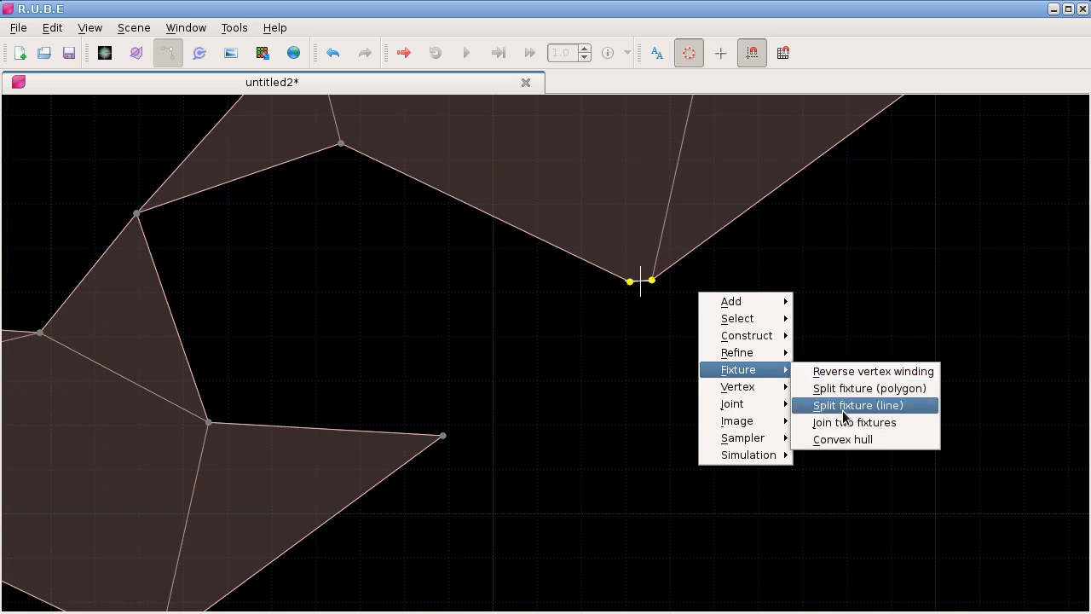
{"action": "mouse_move", "coordinate": [780, 386]}
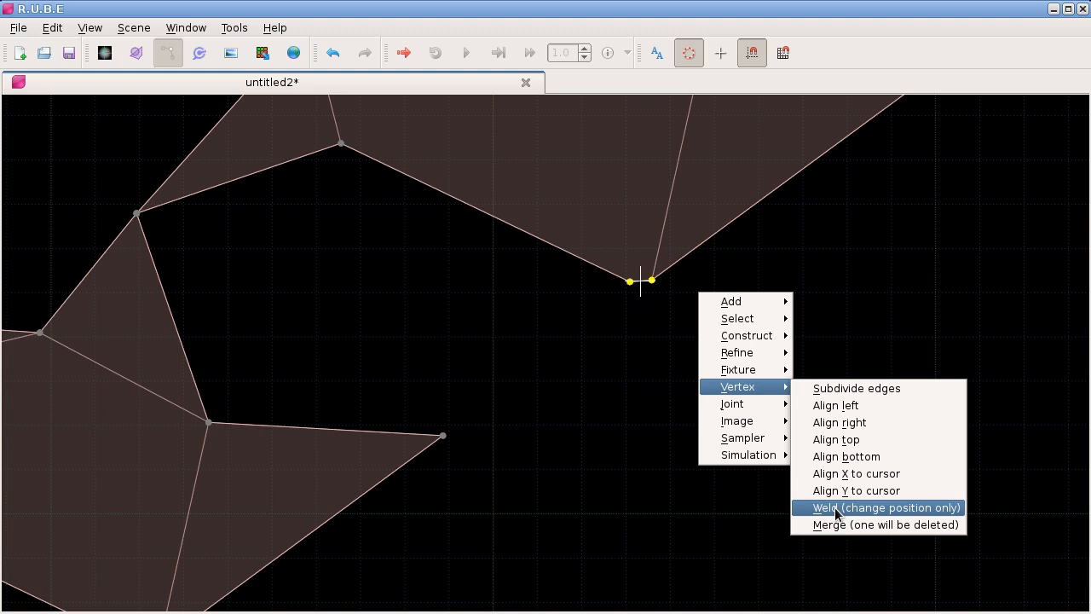
{"action": "left_click", "coordinate": [833, 510]}
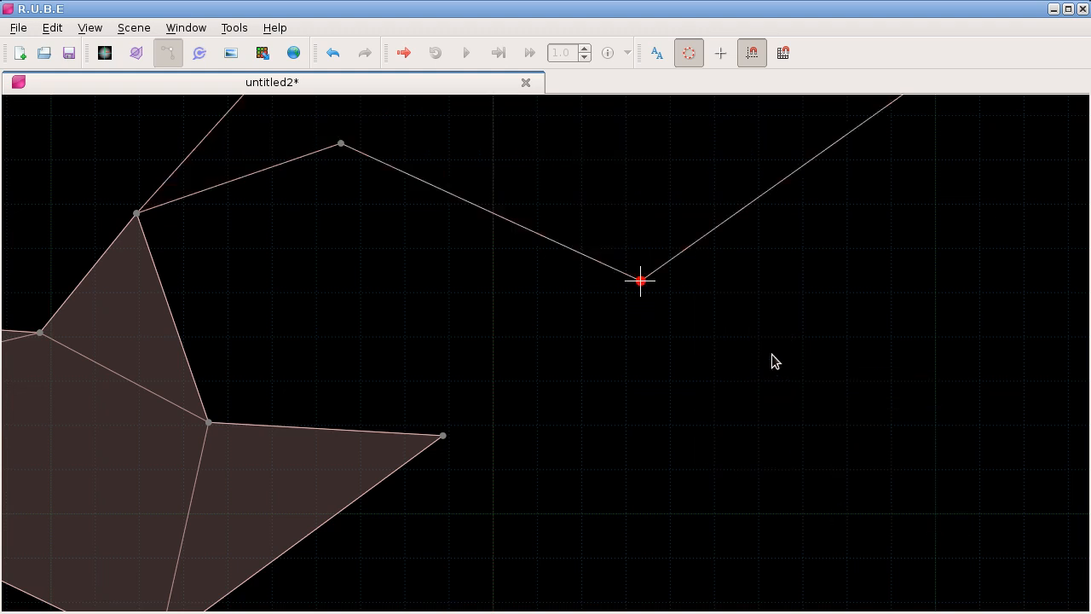
{"action": "scroll", "coordinate": [699, 454], "scroll_direction": "down", "scroll_amount": 2}
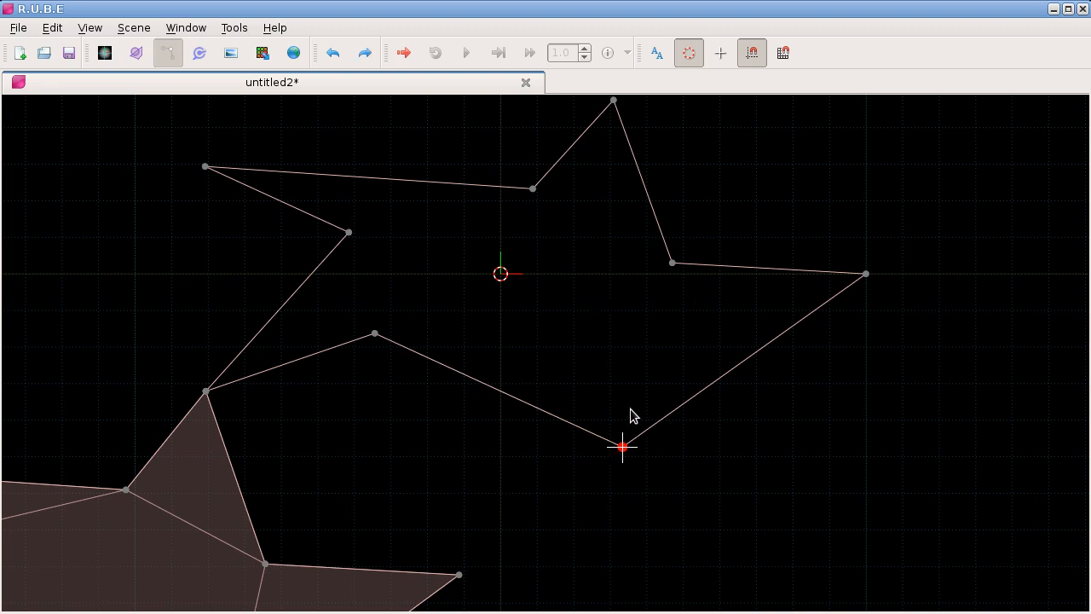
{"action": "key", "text": "ctrl+z"}
Step: Merge the two neighbouring vertices at the original star's lower tip into one
{"action": "right_click", "coordinate": [662, 356]}
{"action": "mouse_move", "coordinate": [738, 433]}
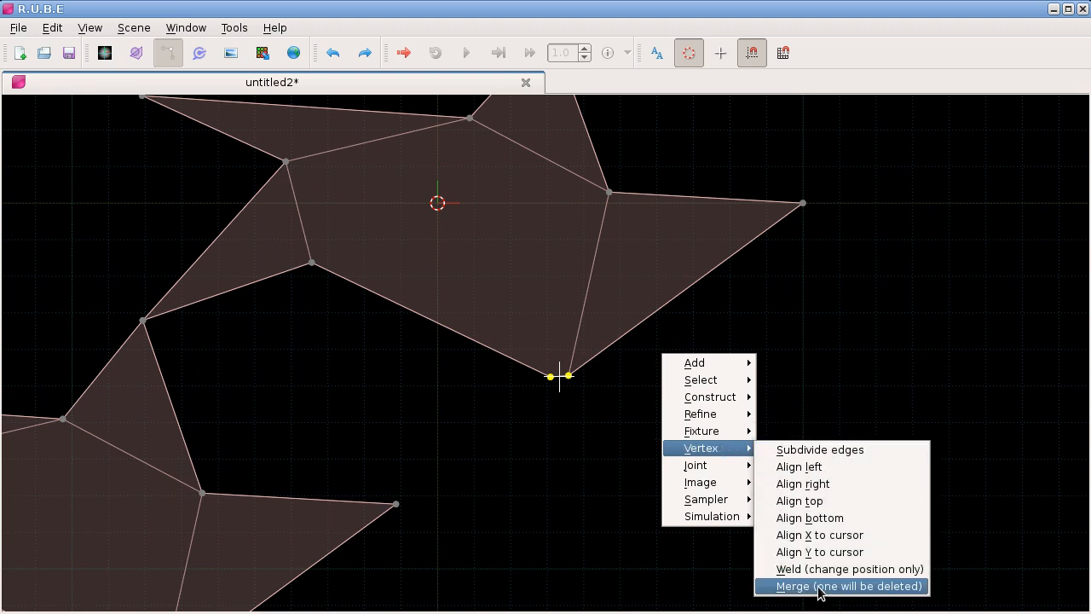
{"action": "left_click", "coordinate": [818, 587]}
{"action": "scroll", "coordinate": [561, 384], "scroll_direction": "down", "scroll_amount": 2}
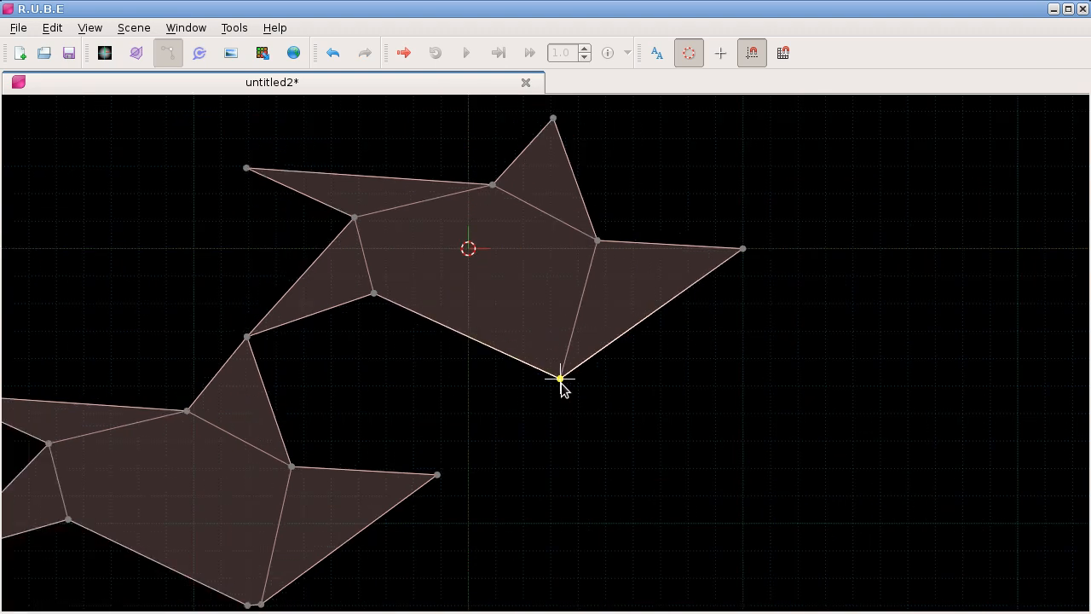
Step: Move the duplicated star body so that it sits directly below the original, clear of it
{"action": "scroll", "coordinate": [561, 383], "scroll_direction": "down", "scroll_amount": 1}
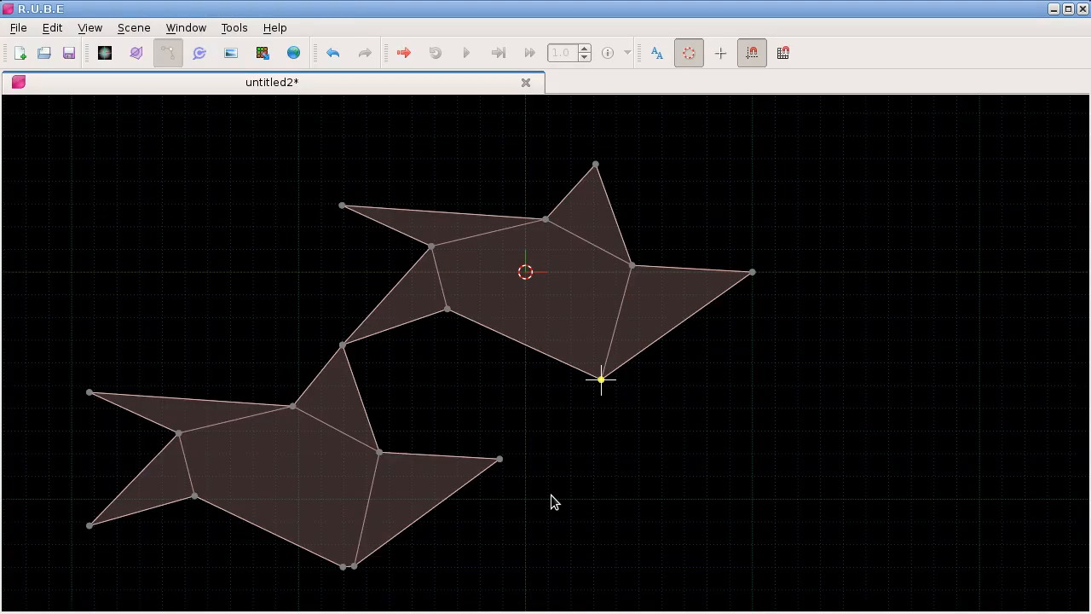
{"action": "left_click_drag", "start_coordinate": [463, 406], "coordinate": [466, 396]}
{"action": "key", "text": "b"}
{"action": "left_click", "coordinate": [288, 447]}
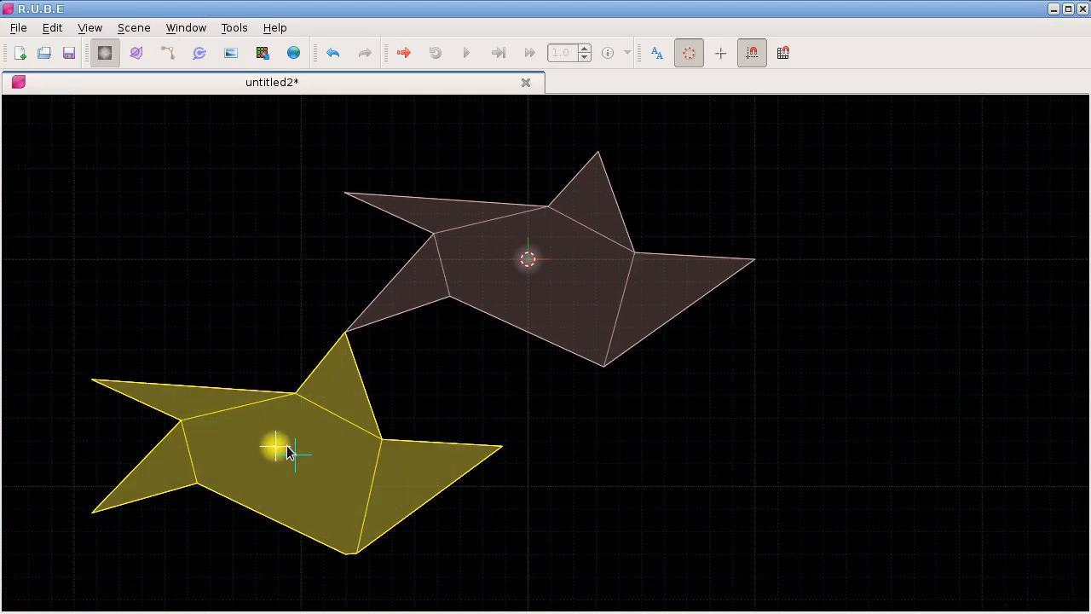
{"action": "key", "text": "d"}
{"action": "left_click", "coordinate": [514, 475]}
{"action": "left_click_drag", "start_coordinate": [502, 390], "coordinate": [493, 335]}
{"action": "scroll", "coordinate": [495, 351], "scroll_direction": "down", "scroll_amount": 1}
{"action": "left_click_drag", "start_coordinate": [533, 417], "coordinate": [505, 331]}
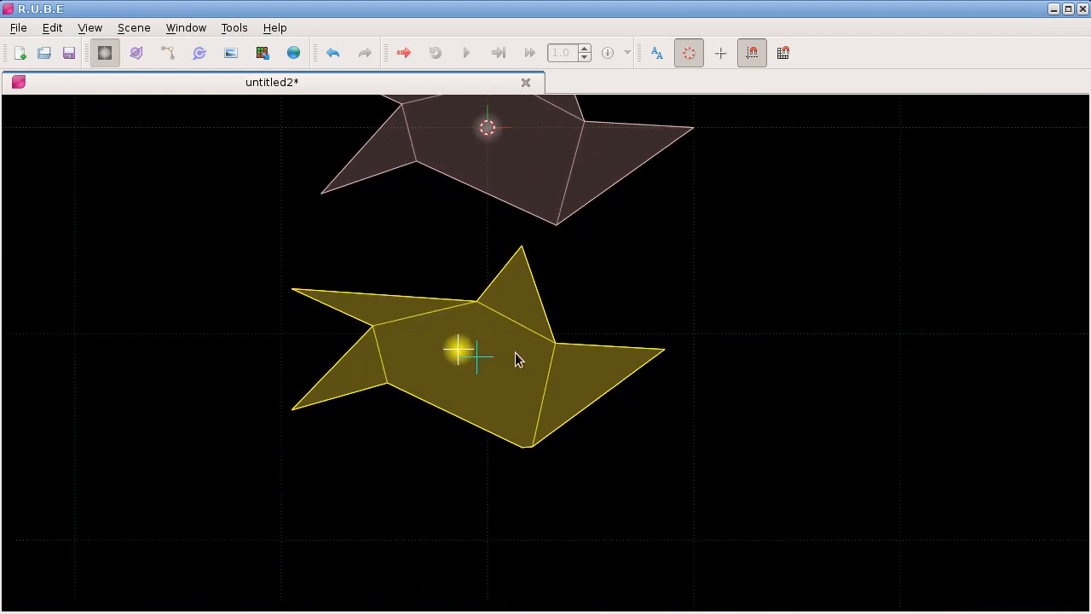
Step: Split the lower star as a polygon fixture between its upper-left inner vertex and the left vertex of its bottom pair
{"action": "scroll", "coordinate": [516, 354], "scroll_direction": "up", "scroll_amount": 2}
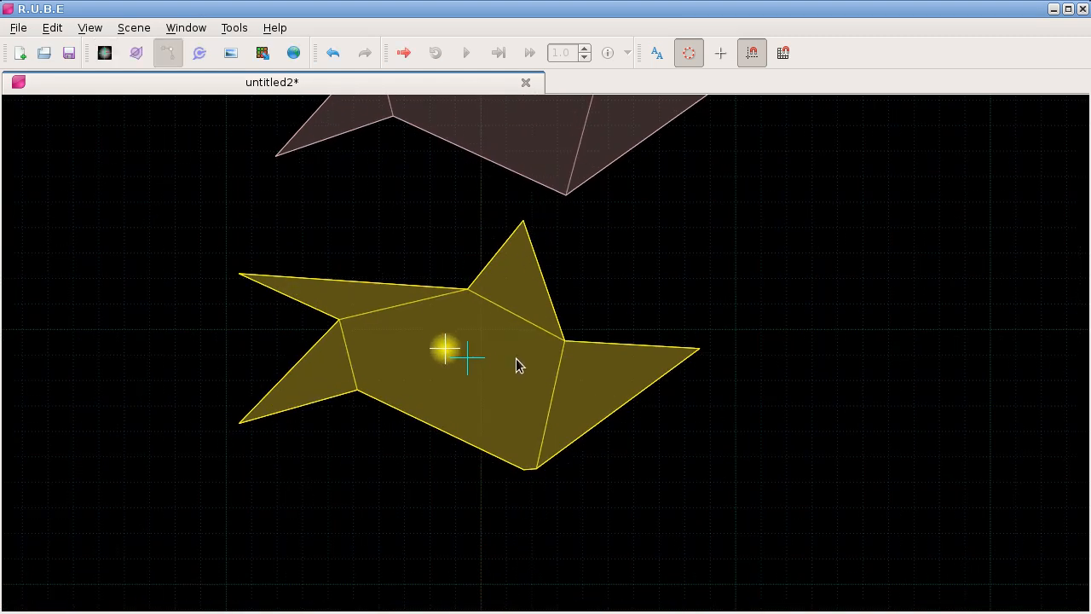
{"action": "key", "text": "v"}
{"action": "left_click", "coordinate": [468, 289]}
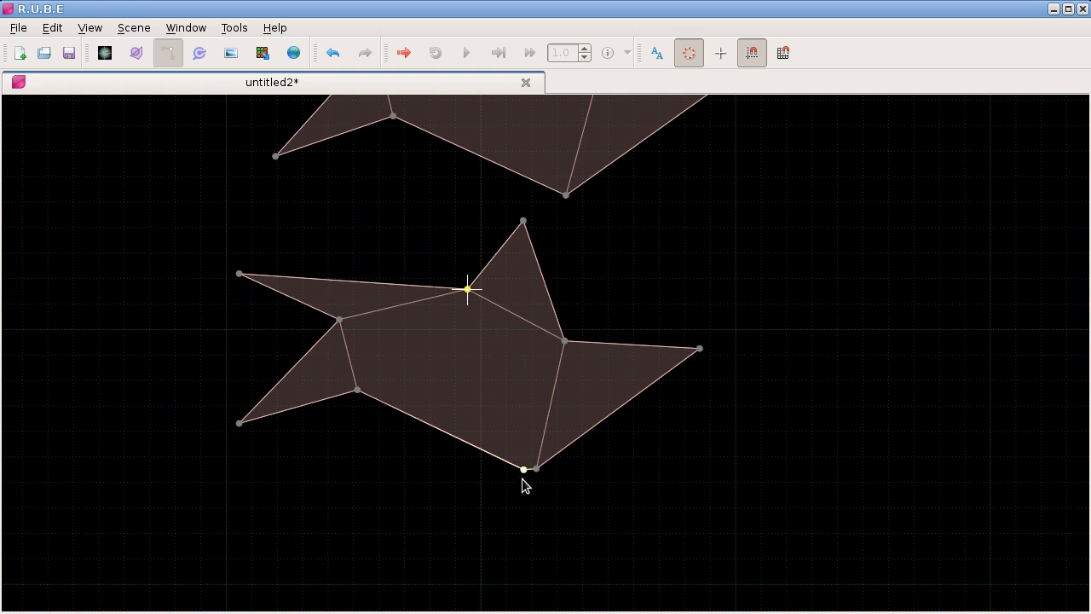
{"action": "left_click", "coordinate": [523, 471], "text": "shift"}
{"action": "right_click", "coordinate": [588, 256]}
{"action": "mouse_move", "coordinate": [648, 331]}
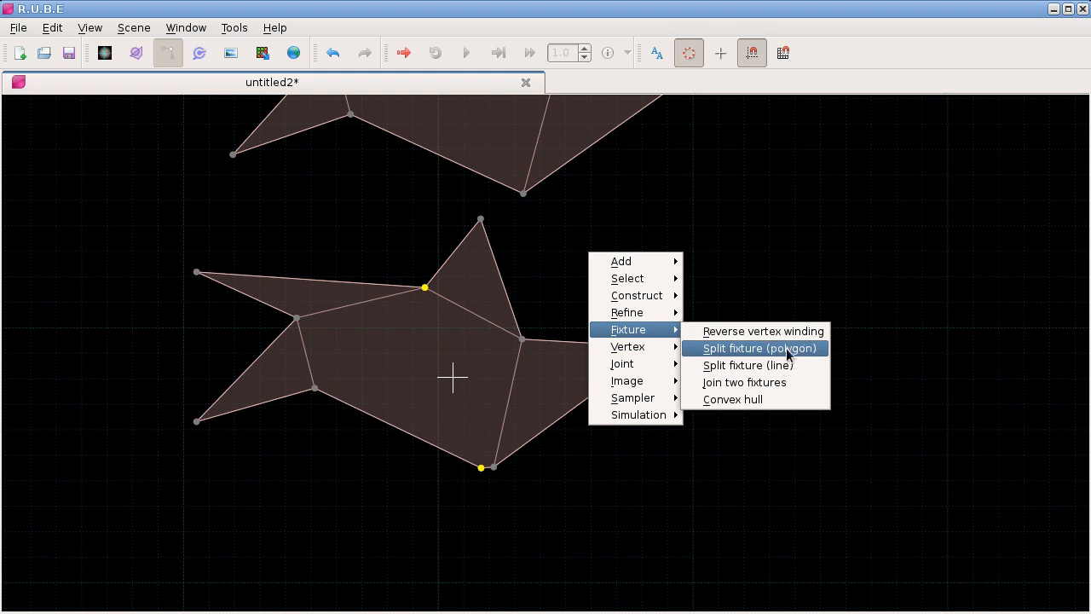
{"action": "left_click", "coordinate": [787, 348]}
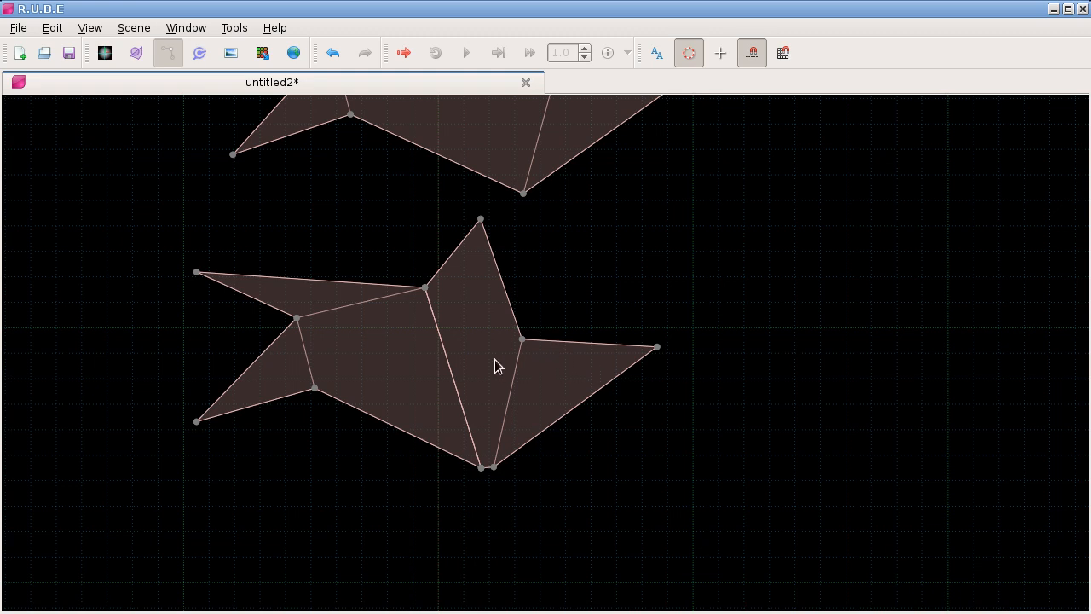
Step: In fixture editing mode, move the left half of the split star away from the right half
{"action": "left_click_drag", "start_coordinate": [482, 350], "coordinate": [542, 371]}
{"action": "key", "text": "Tab"}
{"action": "left_click_drag", "start_coordinate": [407, 382], "coordinate": [406, 398]}
{"action": "left_click_drag", "start_coordinate": [433, 278], "coordinate": [449, 462]}
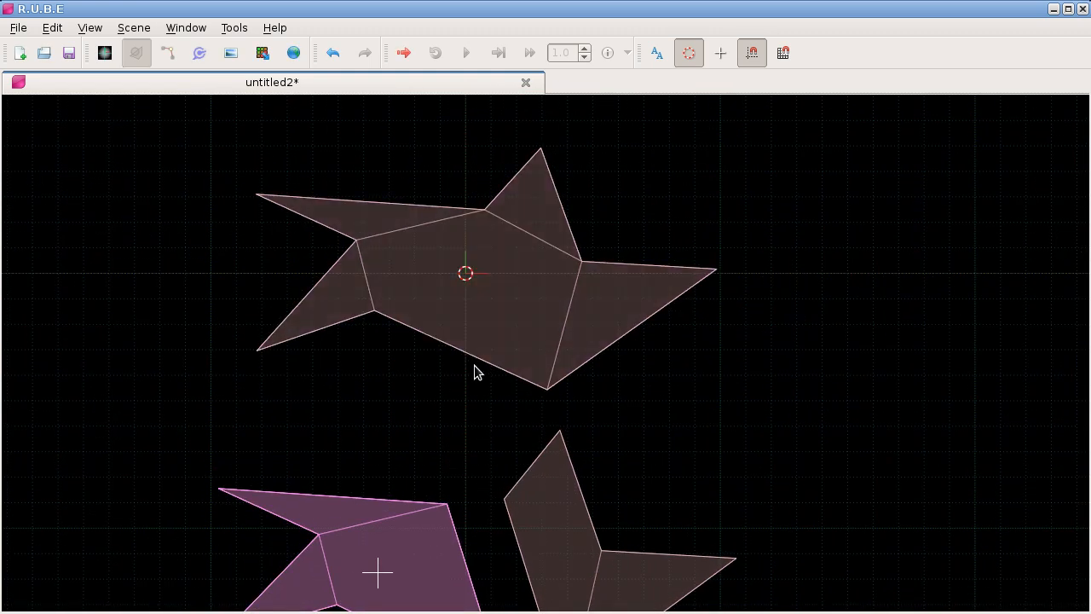
Step: Select the upper star fixture and change its shape to an open line in its properties
{"action": "left_click", "coordinate": [522, 305]}
{"action": "key", "text": "F7"}
{"action": "left_click", "coordinate": [949, 283]}
{"action": "left_click", "coordinate": [949, 289]}
{"action": "left_click", "coordinate": [946, 300]}
{"action": "key", "text": "F7"}
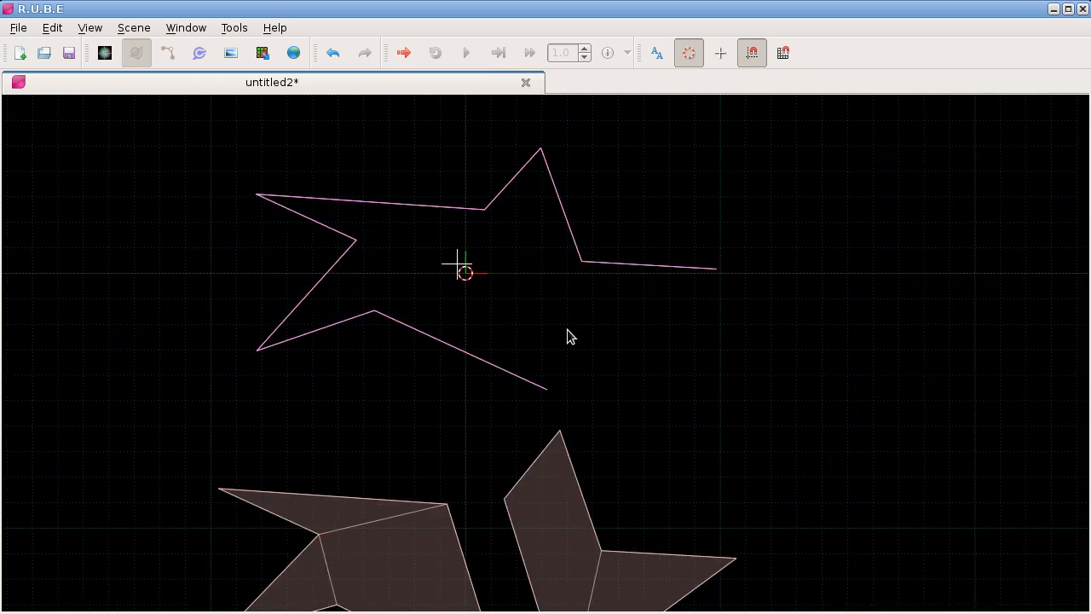
Step: Split the upper line fixture between its upper-left tip and the adjacent inner vertex, and move the resulting pieces apart
{"action": "left_click_drag", "start_coordinate": [530, 310], "coordinate": [558, 319]}
{"action": "key", "text": "Tab"}
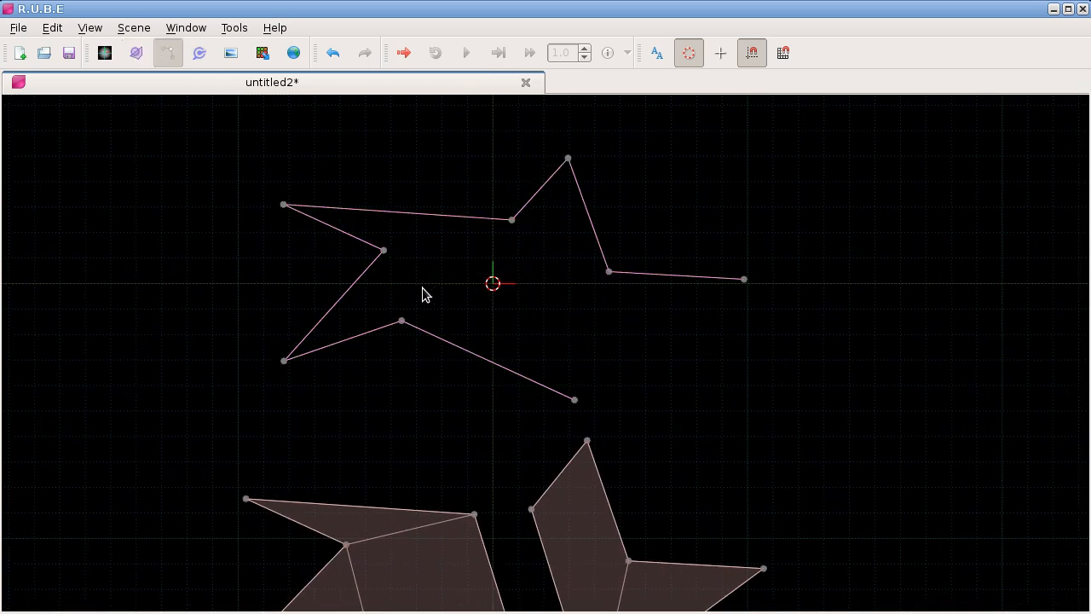
{"action": "left_click", "coordinate": [384, 251]}
{"action": "left_click", "coordinate": [284, 205], "text": "shift"}
{"action": "right_click", "coordinate": [486, 196]}
{"action": "mouse_move", "coordinate": [567, 289]}
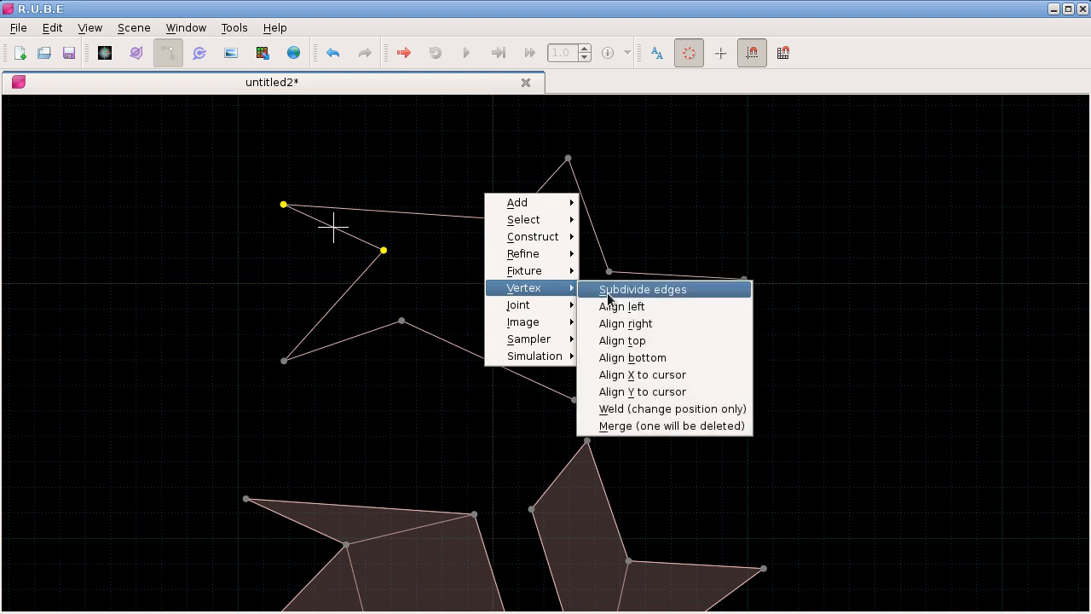
{"action": "mouse_move", "coordinate": [537, 271]}
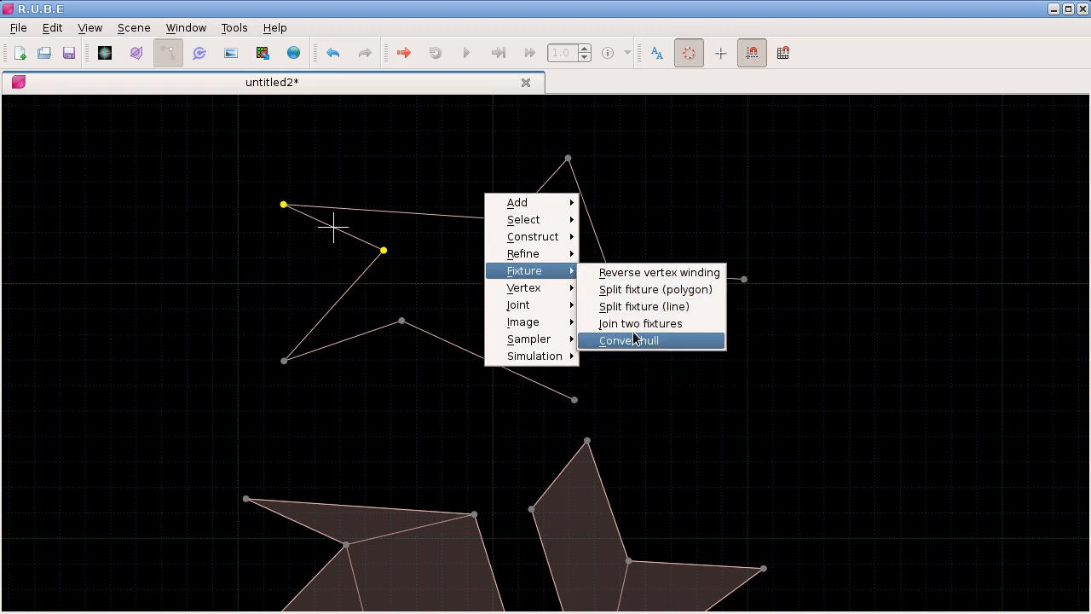
{"action": "left_click", "coordinate": [674, 307]}
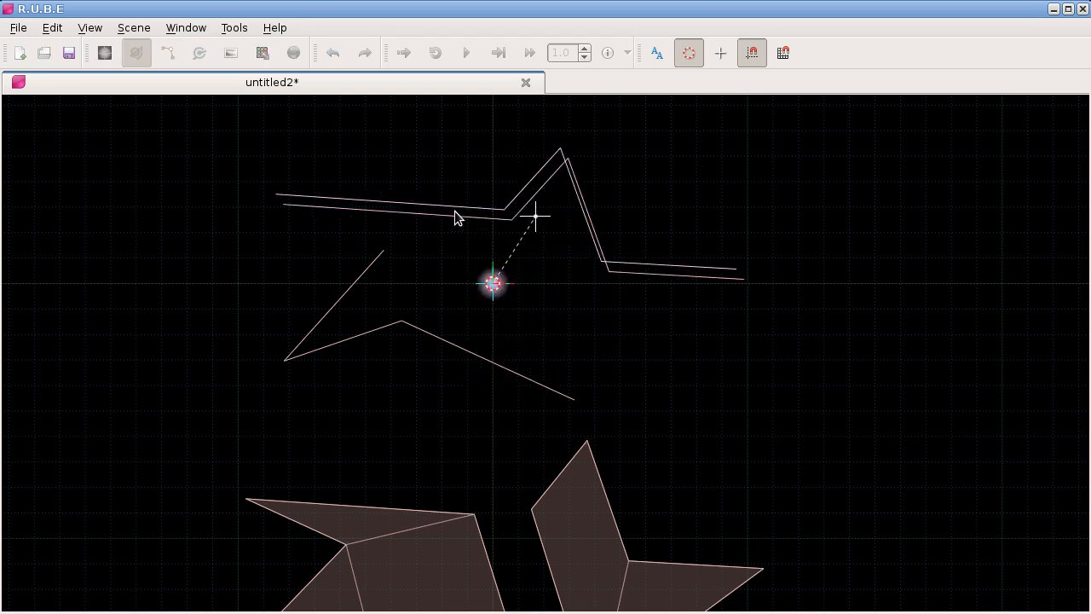
{"action": "left_click", "coordinate": [460, 339]}
Step: Run the scene in the simulation player, drag inside it during playback, and close the player
{"action": "scroll", "coordinate": [499, 275], "scroll_direction": "down", "scroll_amount": 3}
{"action": "scroll", "coordinate": [529, 268], "scroll_direction": "up", "scroll_amount": 2}
{"action": "key", "text": "F5"}
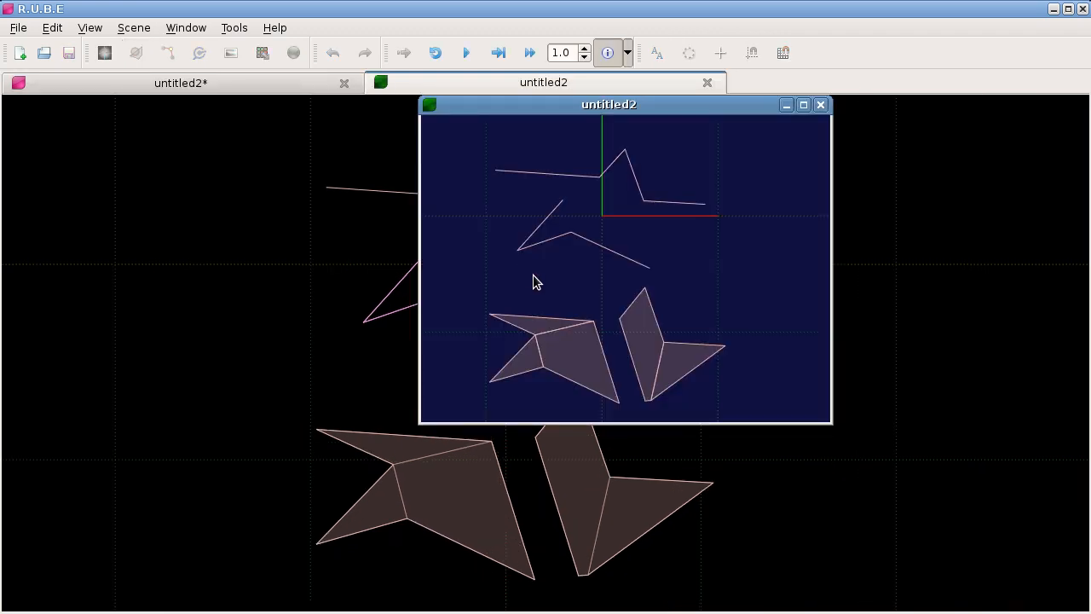
{"action": "key", "text": "space"}
{"action": "left_click_drag", "start_coordinate": [598, 354], "coordinate": [694, 277]}
{"action": "left_click", "coordinate": [821, 104]}
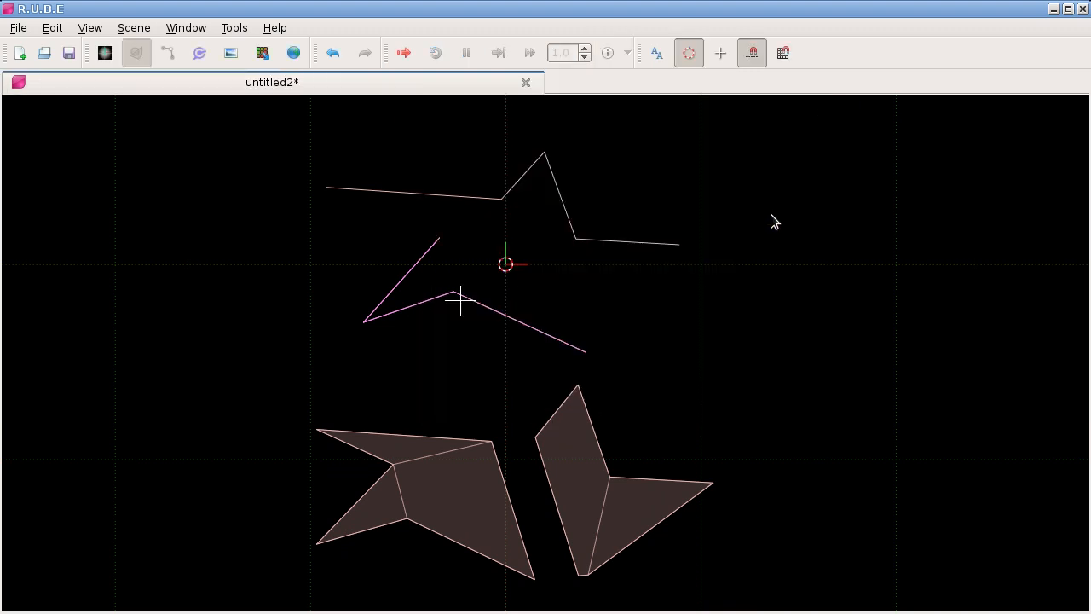
Step: Close the untitled2 scene without saving it and open the recent scene ld22.json
{"action": "left_click", "coordinate": [525, 82]}
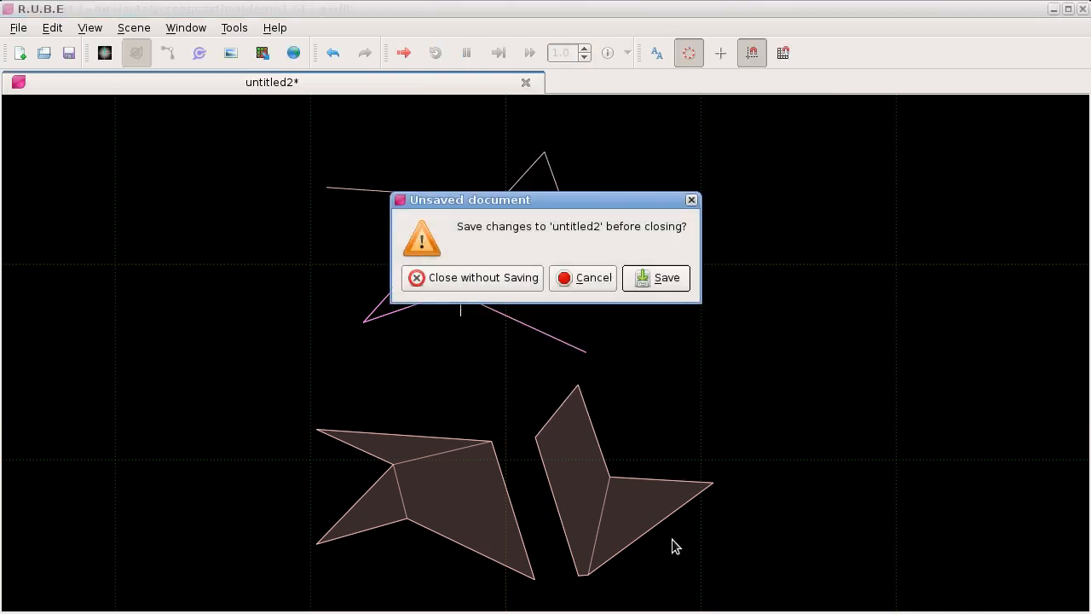
{"action": "left_click", "coordinate": [498, 283]}
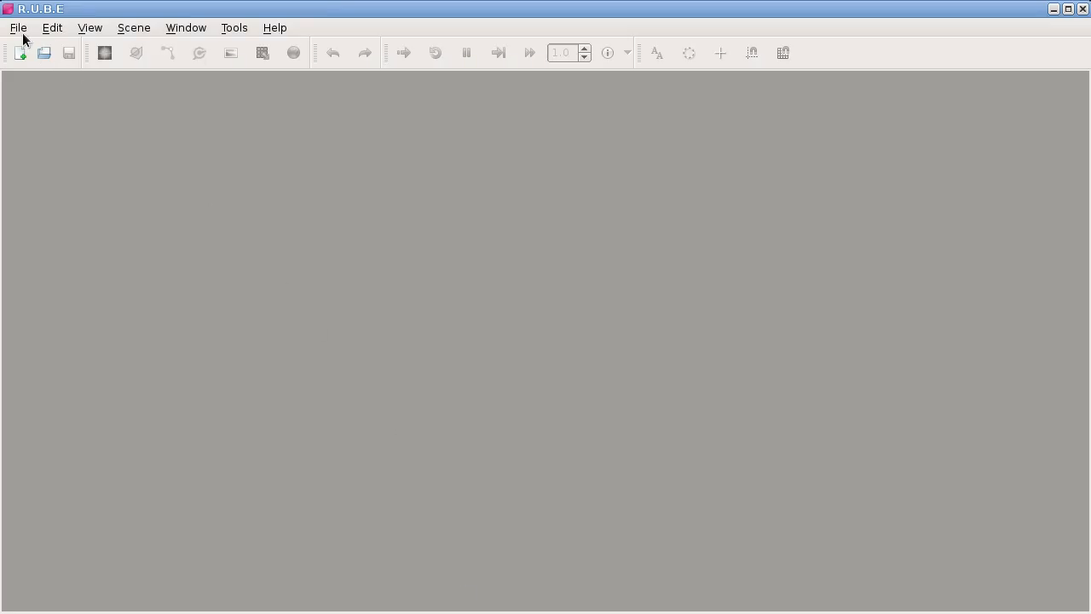
{"action": "left_click", "coordinate": [18, 27]}
{"action": "left_click", "coordinate": [223, 234]}
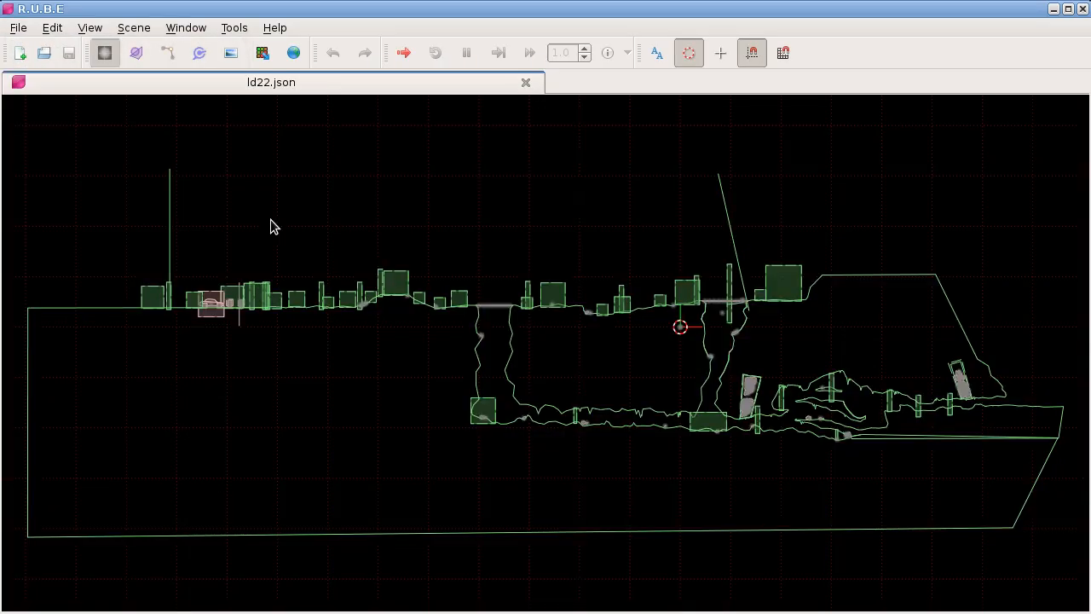
Step: Open the script panel beside the cave area of the scene and examine the getViewCenter() call in the View bookmark script
{"action": "left_click_drag", "start_coordinate": [815, 413], "coordinate": [544, 388]}
{"action": "scroll", "coordinate": [481, 366], "scroll_direction": "up", "scroll_amount": 3}
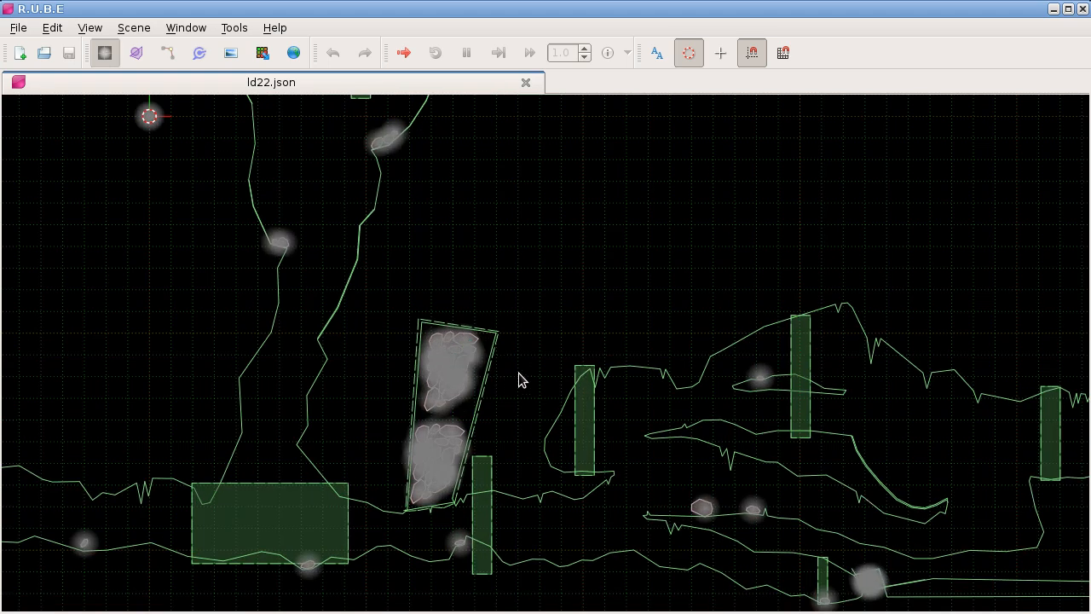
{"action": "left_click_drag", "start_coordinate": [568, 266], "coordinate": [409, 202]}
{"action": "key", "text": "F8"}
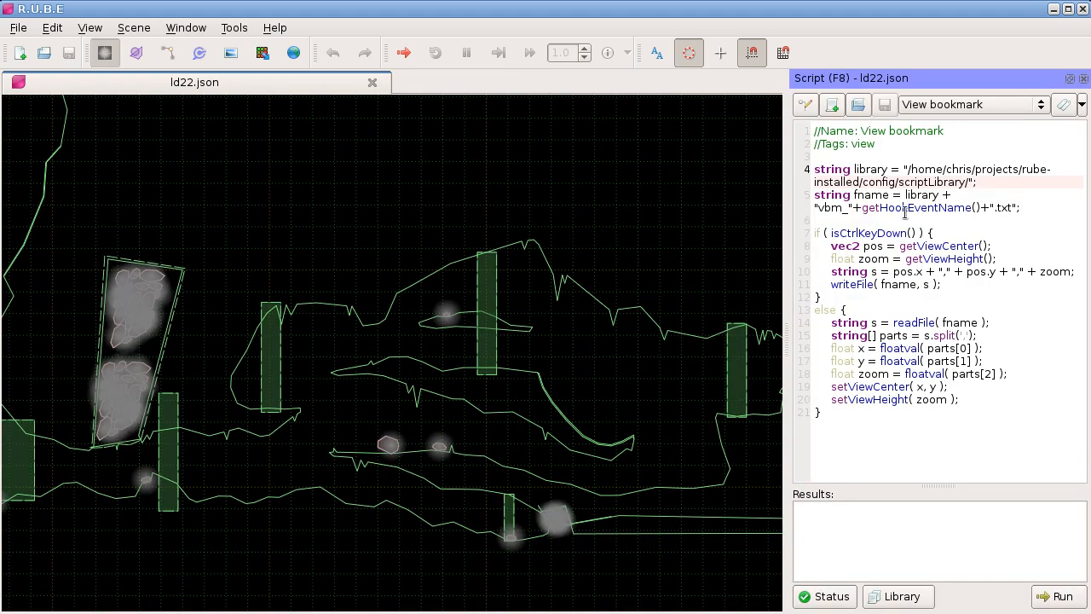
{"action": "left_click_drag", "start_coordinate": [900, 247], "coordinate": [986, 246]}
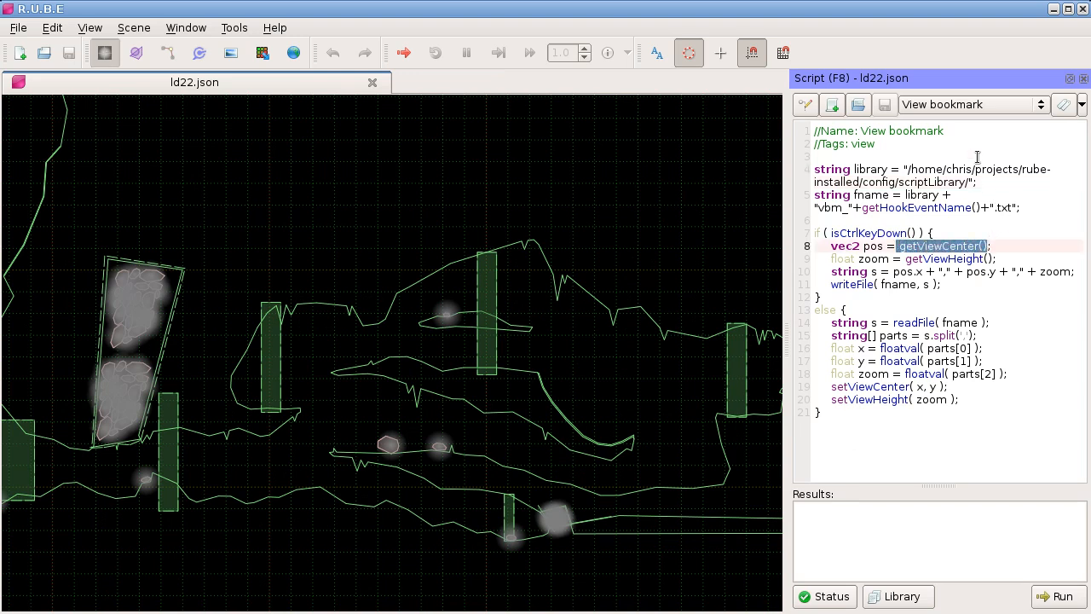
Step: Write print( getViewCenter() ); in the ld22.json scratch-pad and run it at two different view positions
{"action": "left_click", "coordinate": [959, 105]}
{"action": "left_click", "coordinate": [955, 7]}
{"action": "middle_click", "coordinate": [866, 180]}
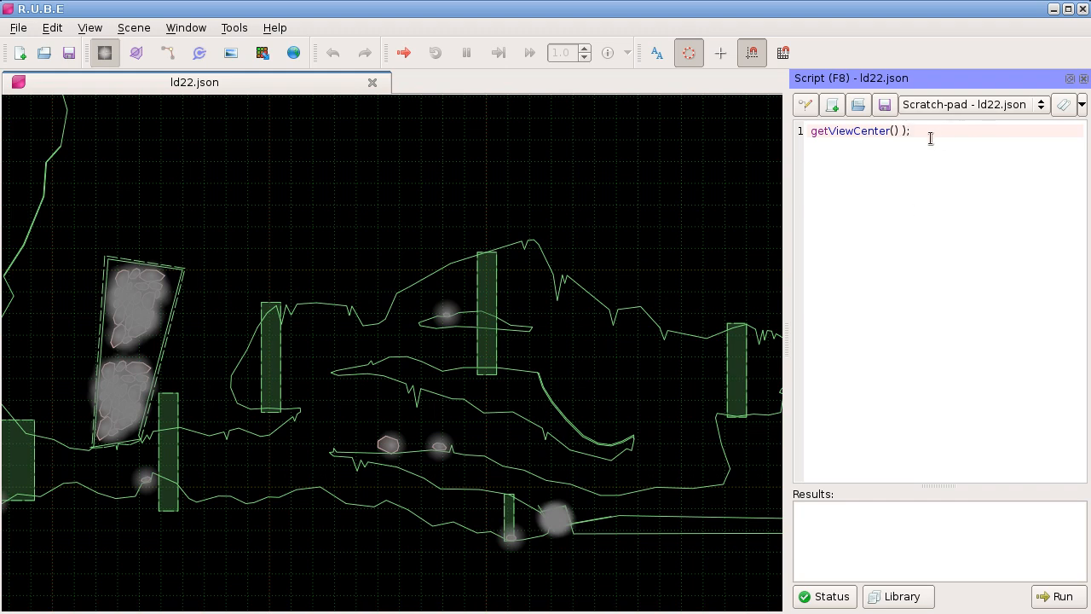
{"action": "type", "text": "print("}
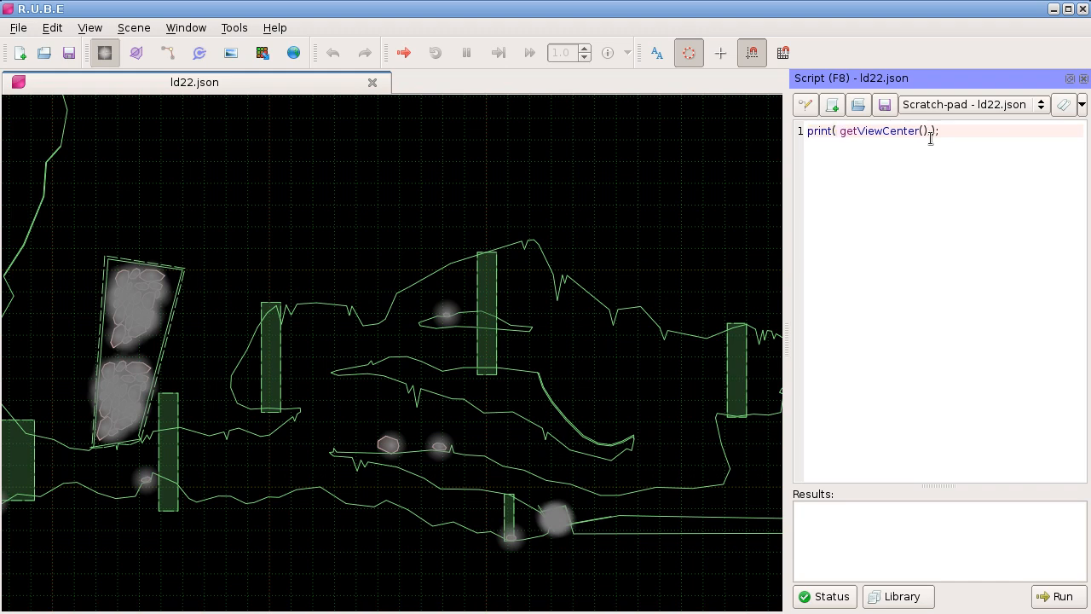
{"action": "key", "text": "ctrl+Return"}
{"action": "left_click_drag", "start_coordinate": [893, 513], "coordinate": [820, 518]}
{"action": "left_click", "coordinate": [820, 518]}
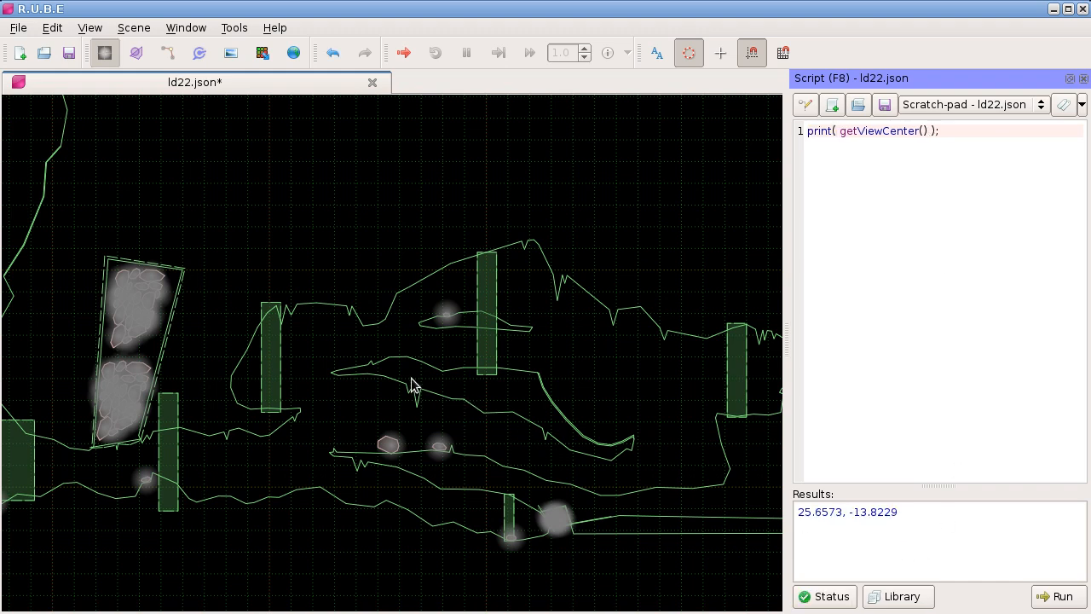
{"action": "left_click_drag", "start_coordinate": [387, 321], "coordinate": [432, 370]}
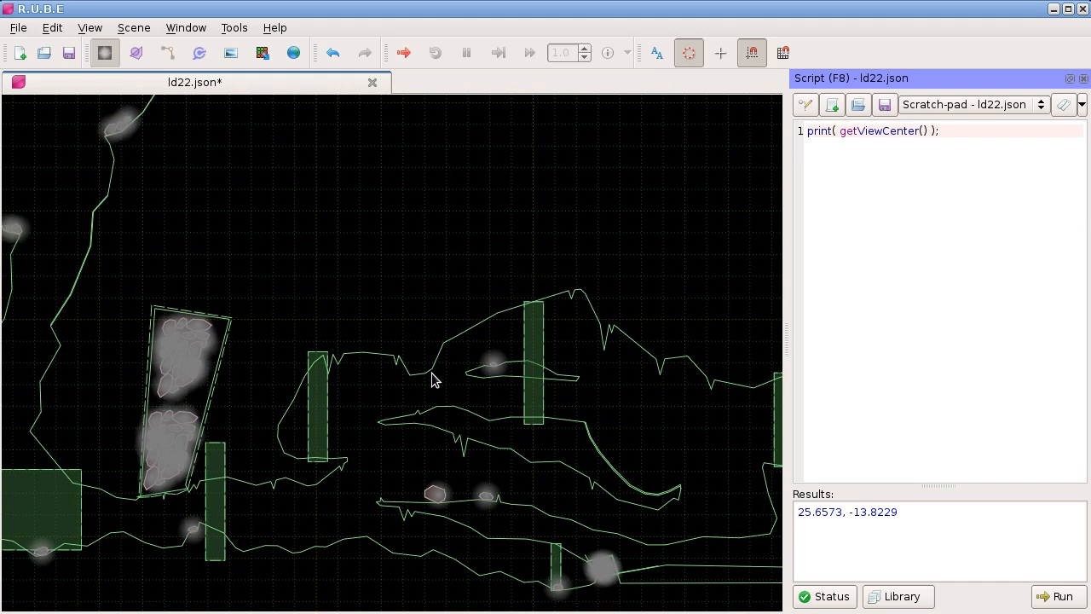
{"action": "key", "text": "ctrl+Return"}
Step: Change the scratch-pad script to print( getViewHeight() ); and run it at two different zoom levels
{"action": "left_click_drag", "start_coordinate": [883, 130], "coordinate": [918, 132]}
{"action": "key", "text": "BackSpace"}
{"action": "type", "text": "Height"}
{"action": "key", "text": "Return"}
{"action": "key", "text": "BackSpace"}
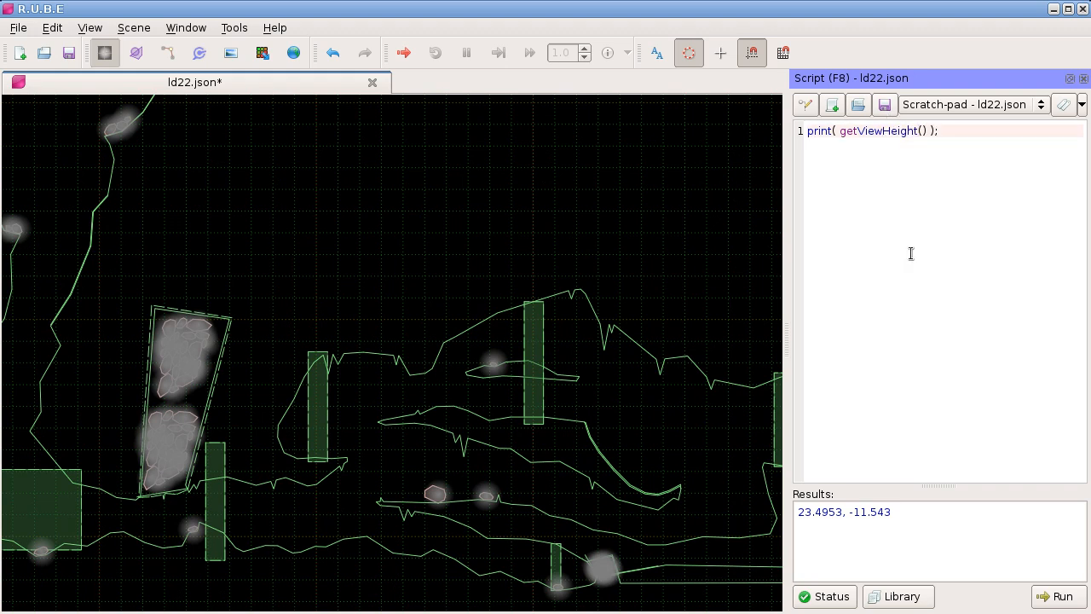
{"action": "key", "text": "ctrl+Return"}
{"action": "scroll", "coordinate": [322, 354], "scroll_direction": "up", "scroll_amount": 6}
{"action": "key", "text": "ctrl+Return"}
{"action": "scroll", "coordinate": [344, 305], "scroll_direction": "down", "scroll_amount": 5}
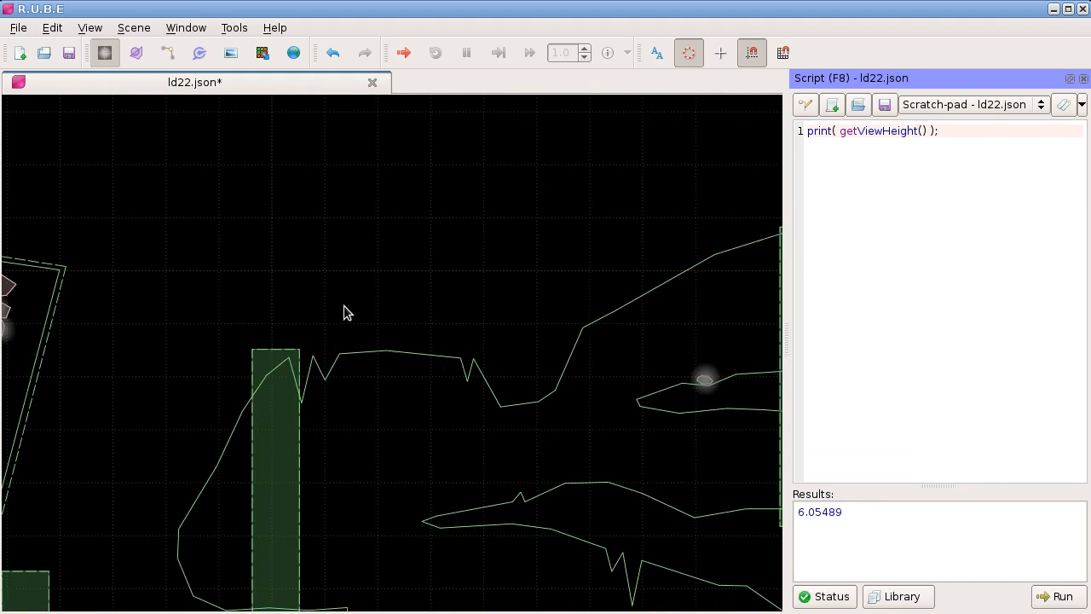
{"action": "scroll", "coordinate": [344, 305], "scroll_direction": "down", "scroll_amount": 2}
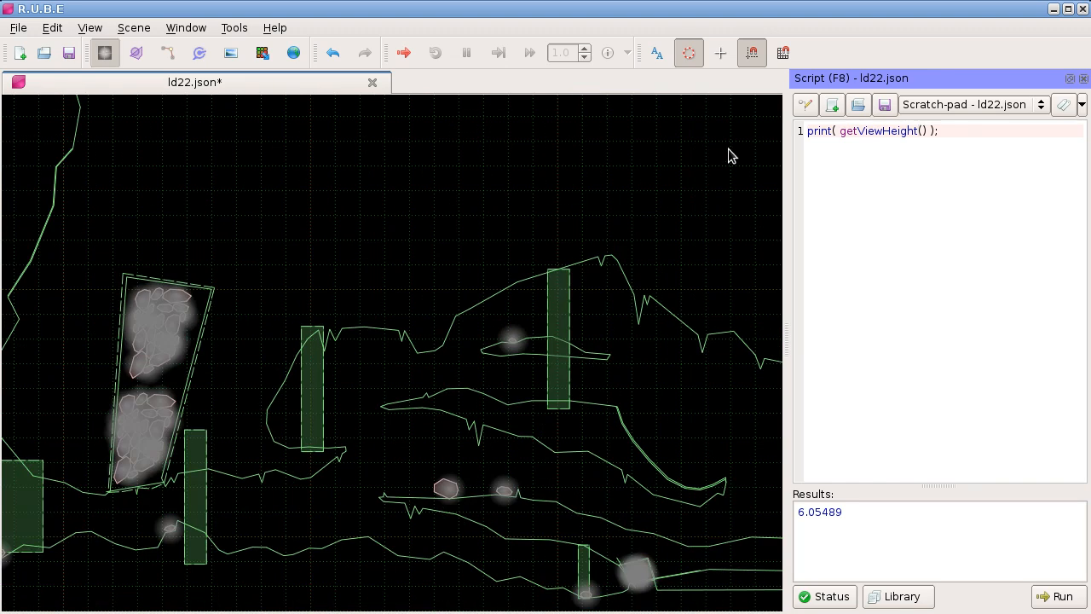
{"action": "left_click", "coordinate": [848, 131]}
{"action": "left_click_drag", "start_coordinate": [840, 133], "coordinate": [845, 133]}
{"action": "left_click", "coordinate": [842, 162]}
{"action": "key", "text": "ctrl+a"}
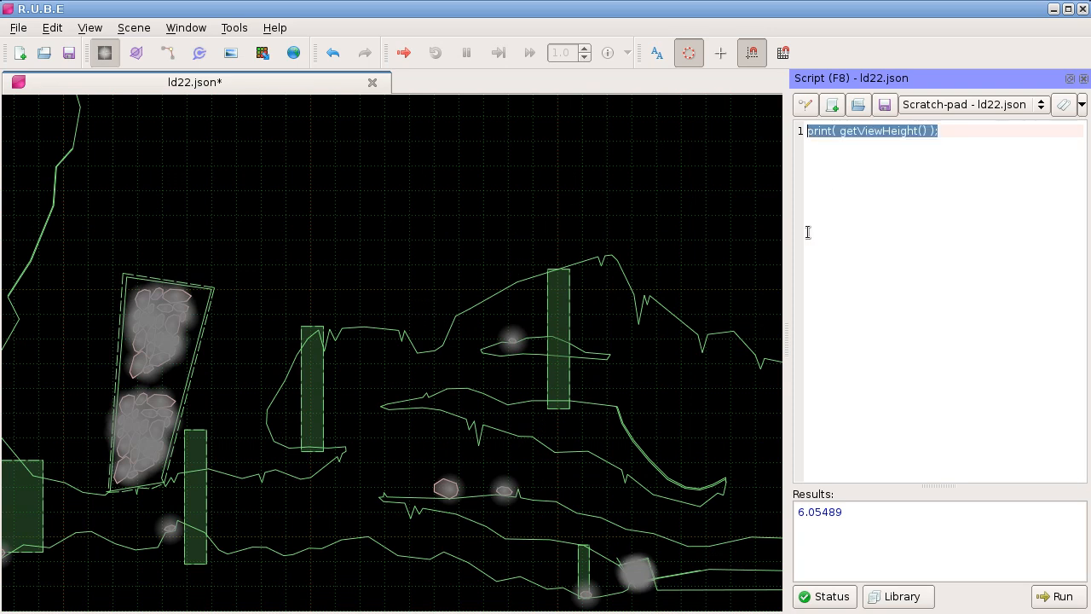
{"action": "left_click_drag", "start_coordinate": [462, 256], "coordinate": [519, 226]}
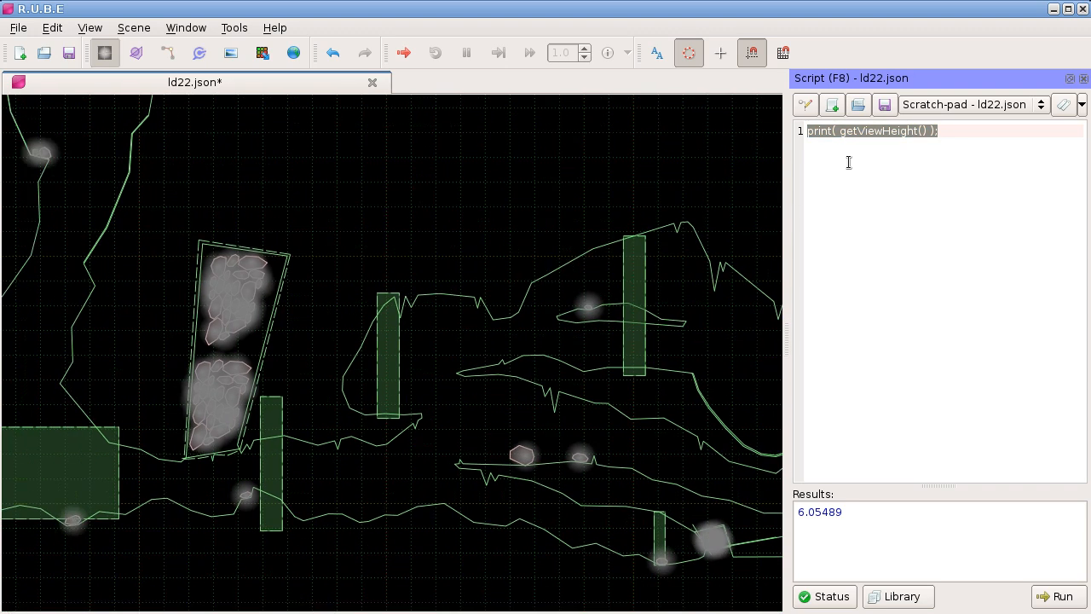
Step: Show the View bookmark script again and examine its getHookEventName() file name and isCtrlKeyDown() condition
{"action": "left_click", "coordinate": [922, 106]}
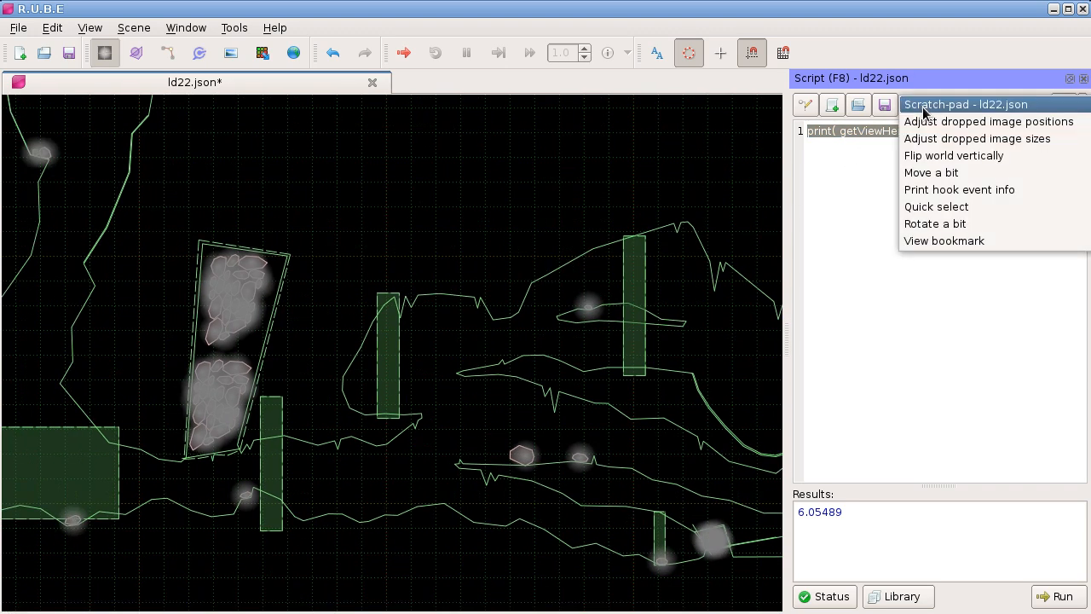
{"action": "left_click", "coordinate": [938, 242]}
{"action": "left_click", "coordinate": [886, 309]}
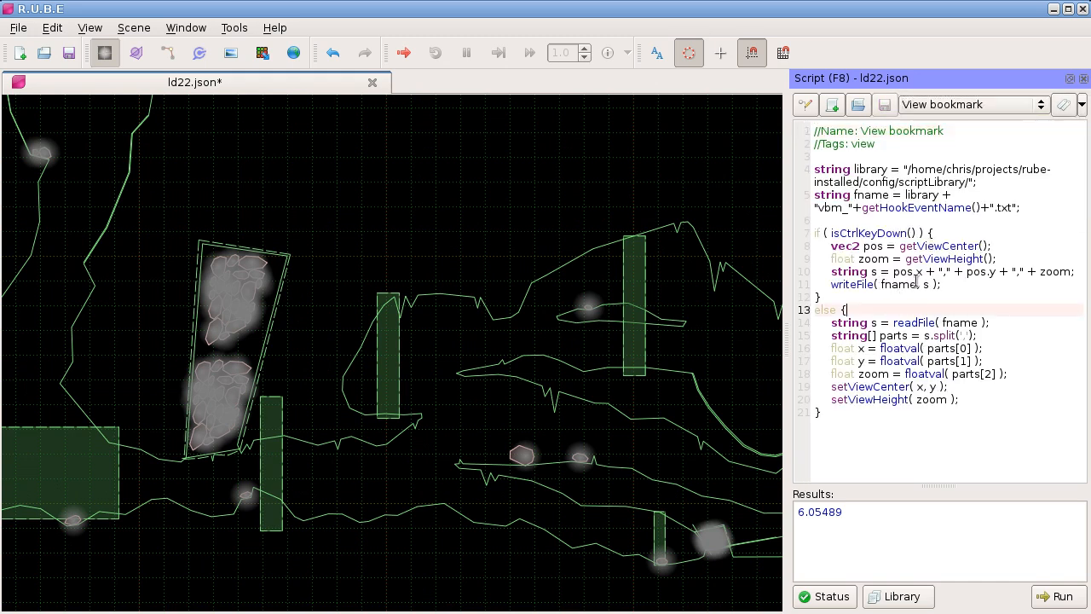
{"action": "double_click", "coordinate": [895, 208]}
{"action": "left_click", "coordinate": [902, 221]}
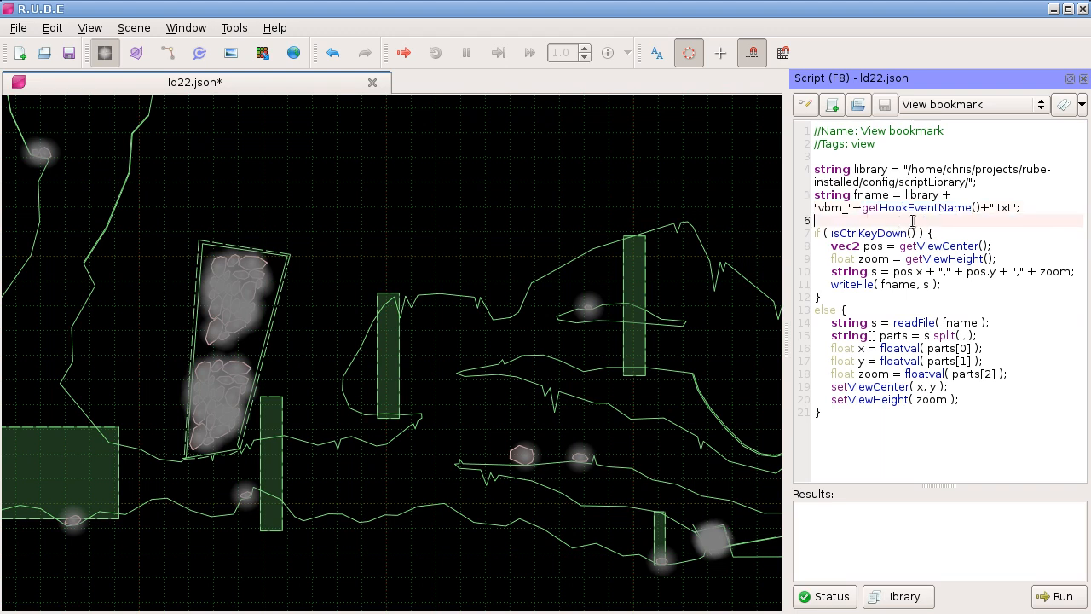
{"action": "left_click", "coordinate": [870, 232]}
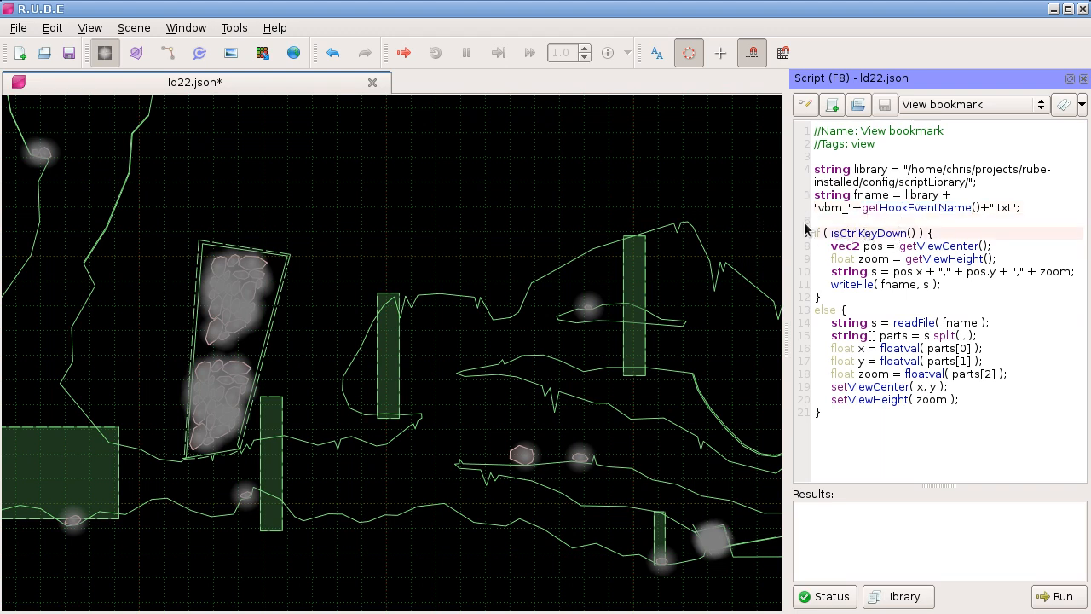
Step: In the script hook setup, assign the View bookmark script to the Keypress: 1 and Keypress: 2 events
{"action": "left_click", "coordinate": [807, 107]}
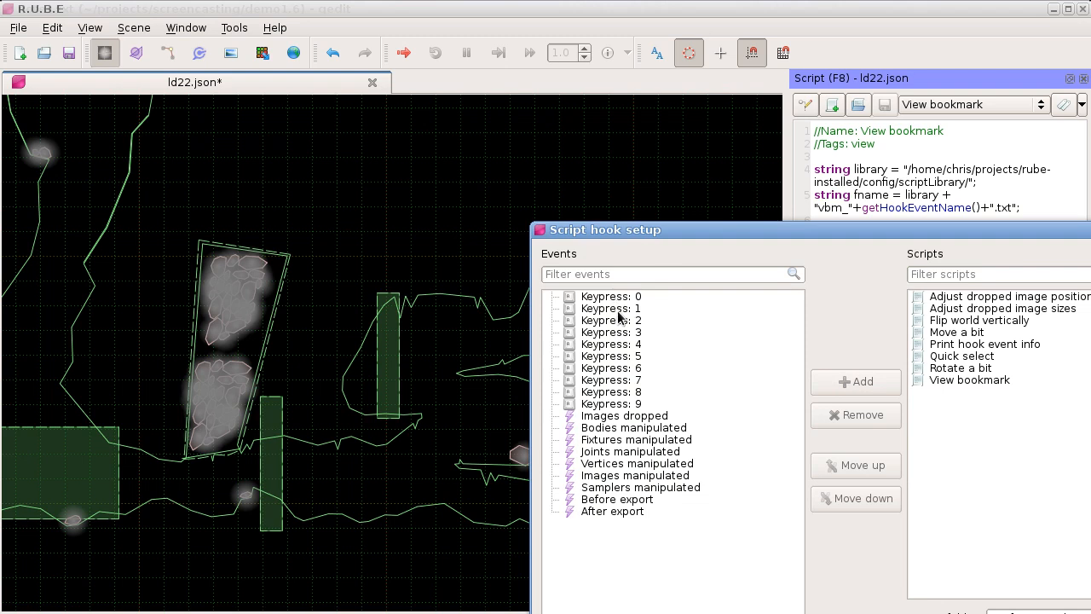
{"action": "left_click", "coordinate": [620, 310]}
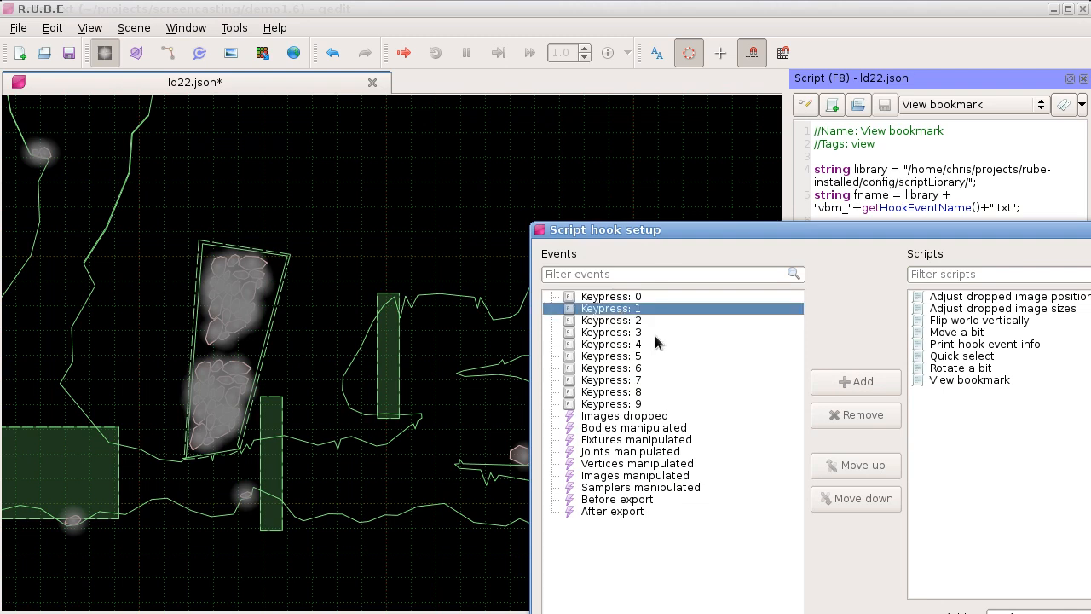
{"action": "left_click", "coordinate": [970, 379]}
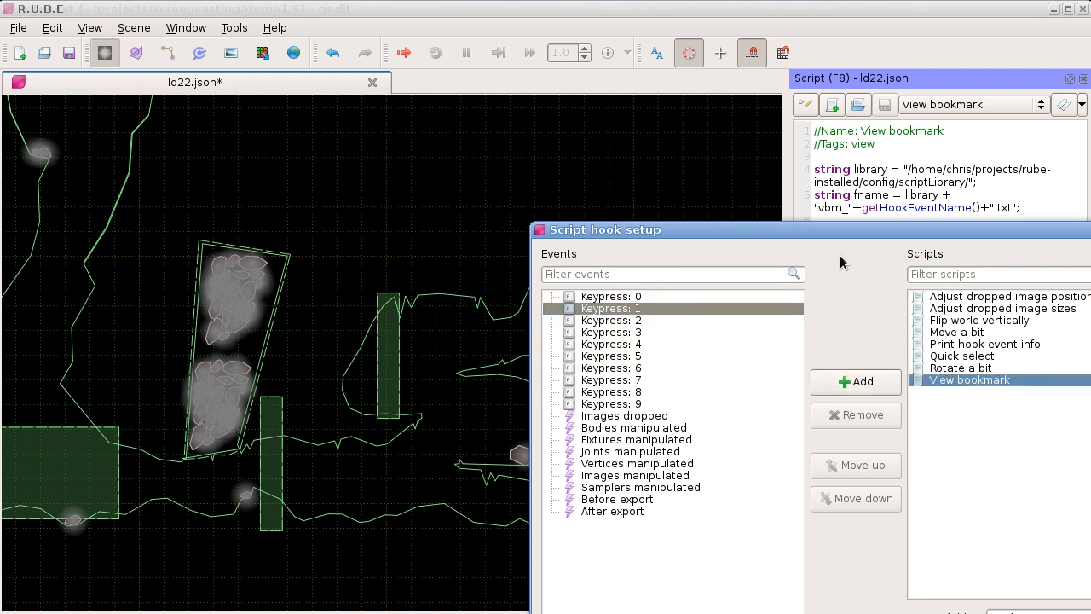
{"action": "left_click_drag", "start_coordinate": [835, 233], "coordinate": [492, 119]}
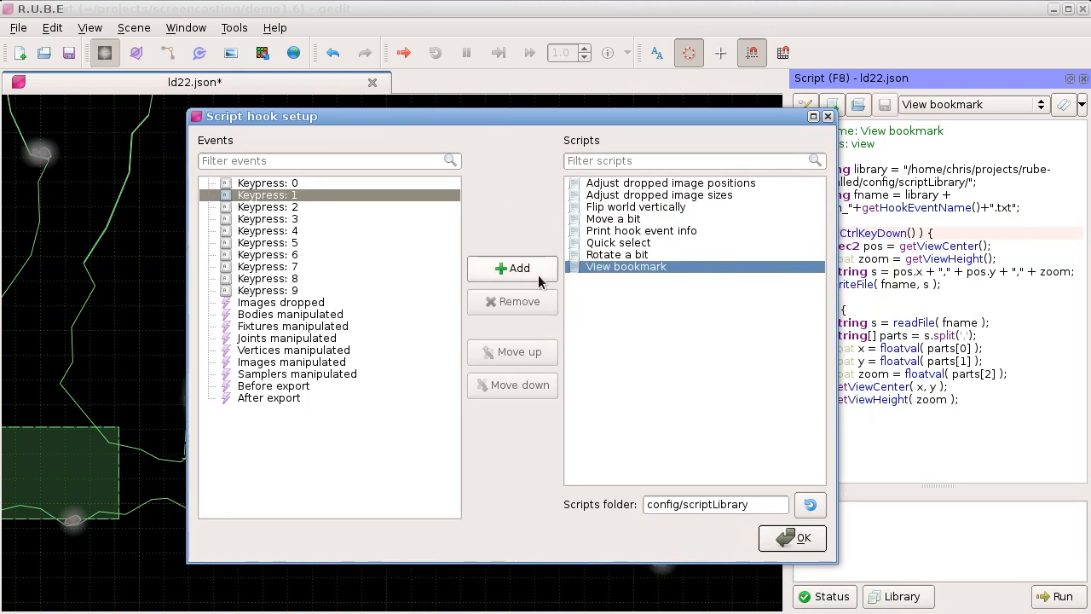
{"action": "left_click", "coordinate": [512, 268]}
{"action": "left_click", "coordinate": [288, 219]}
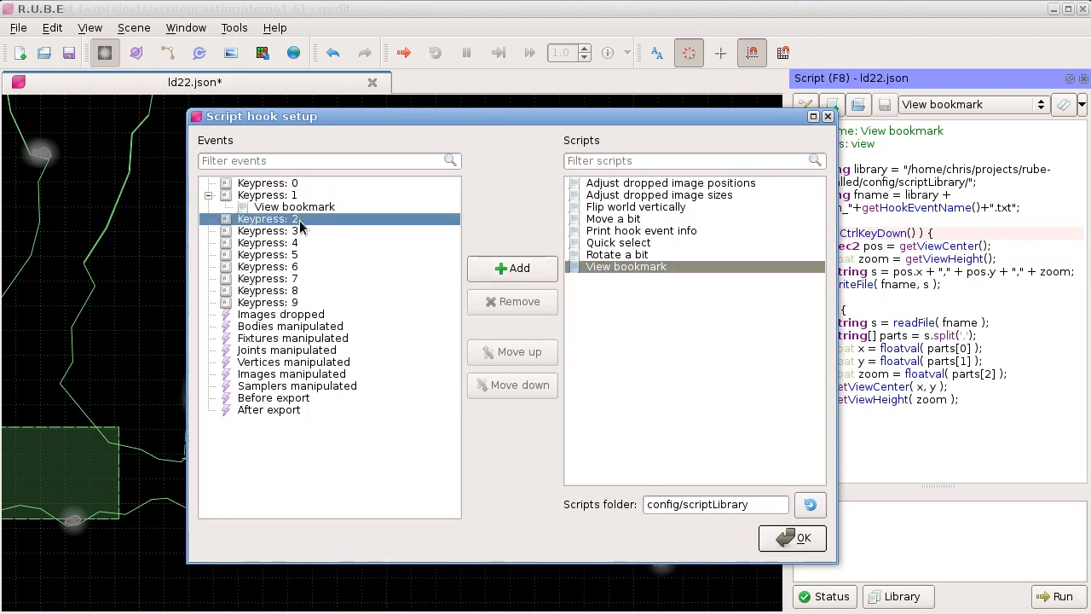
{"action": "left_click", "coordinate": [502, 268]}
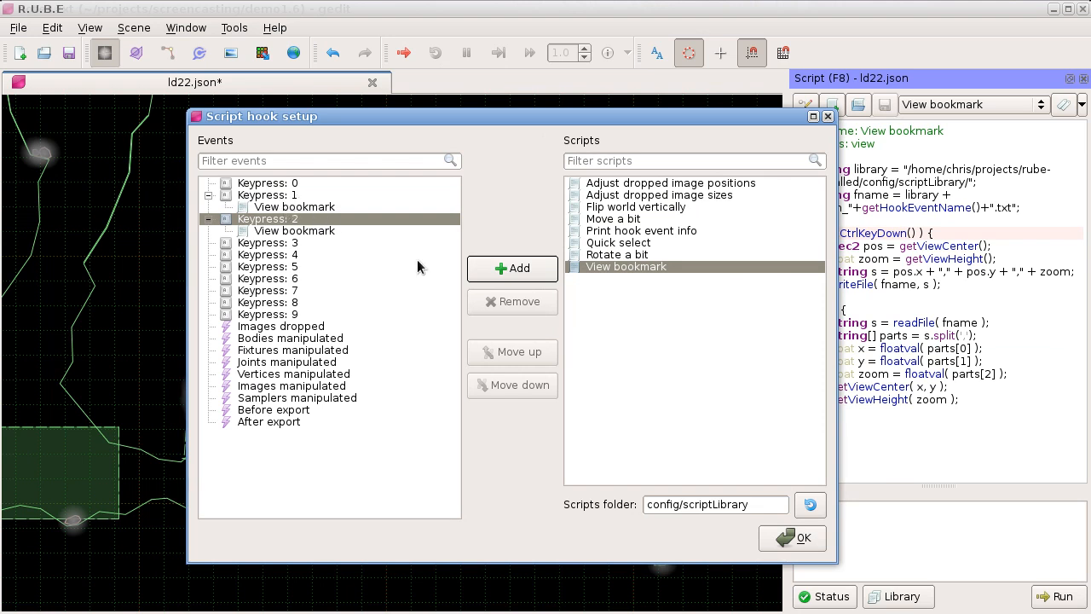
{"action": "left_click", "coordinate": [782, 539]}
Step: Examine how the View bookmark script saves the view with writeFile and restores it with readFile and setViewCenter, and close the script panel
{"action": "double_click", "coordinate": [870, 233]}
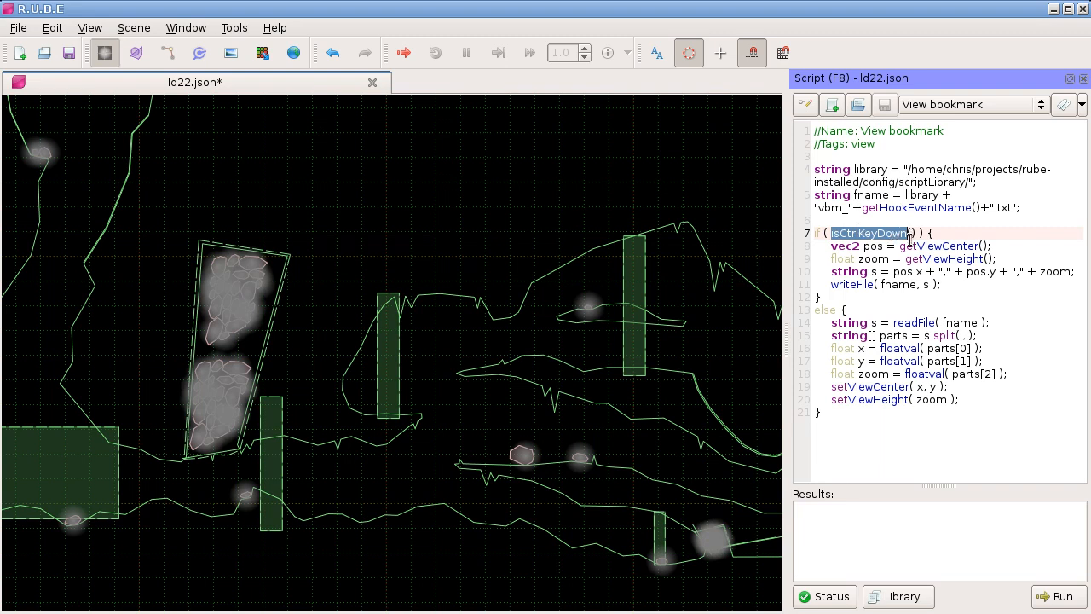
{"action": "left_click_drag", "start_coordinate": [900, 247], "coordinate": [940, 247]}
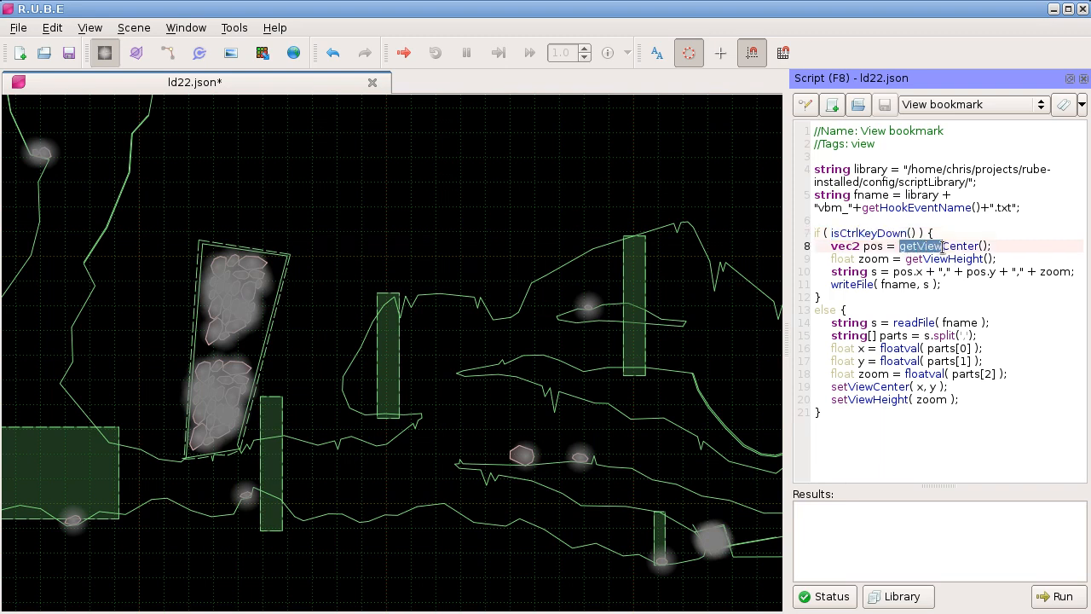
{"action": "mouse_move", "coordinate": [838, 285]}
{"action": "left_mouse_down"}
{"action": "mouse_move", "coordinate": [868, 285]}
{"action": "mouse_move", "coordinate": [857, 287]}
{"action": "left_mouse_up"}
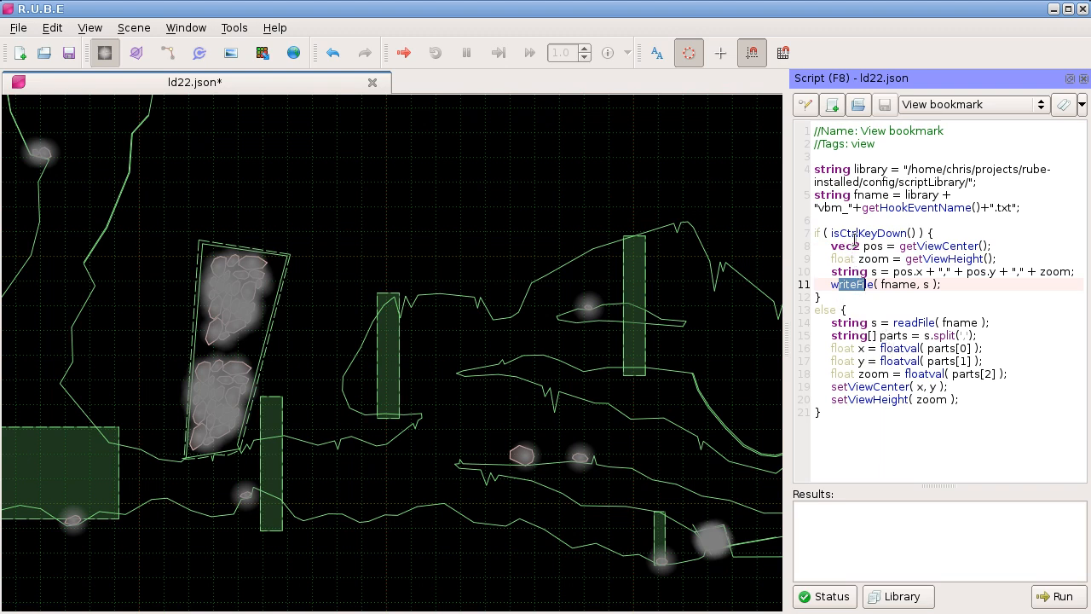
{"action": "left_click_drag", "start_coordinate": [896, 323], "coordinate": [935, 324]}
{"action": "left_click_drag", "start_coordinate": [832, 387], "coordinate": [870, 387]}
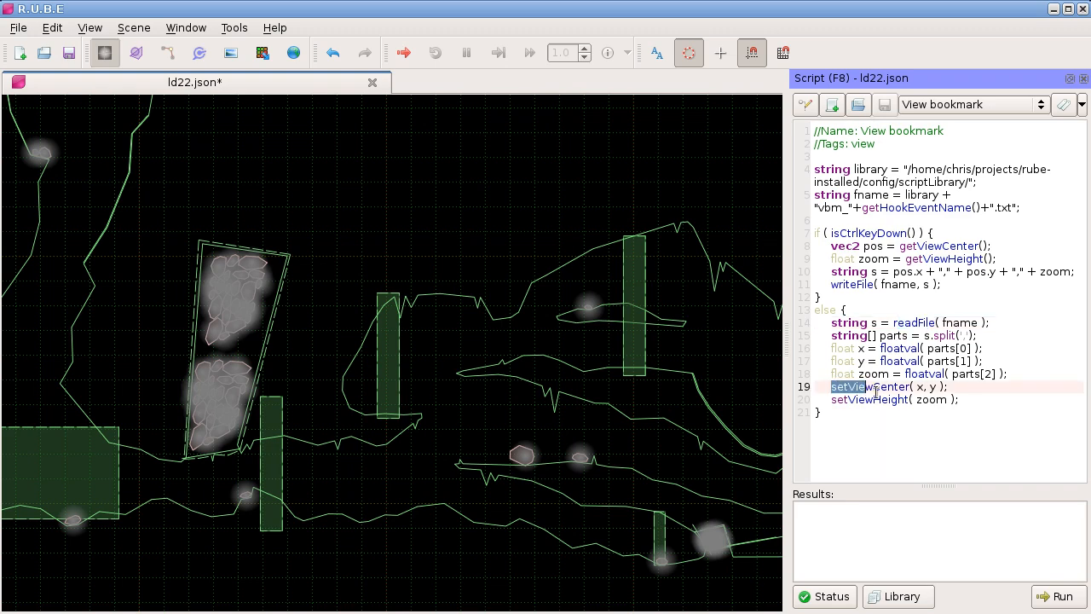
{"action": "left_click", "coordinate": [878, 396]}
{"action": "key", "text": "F8"}
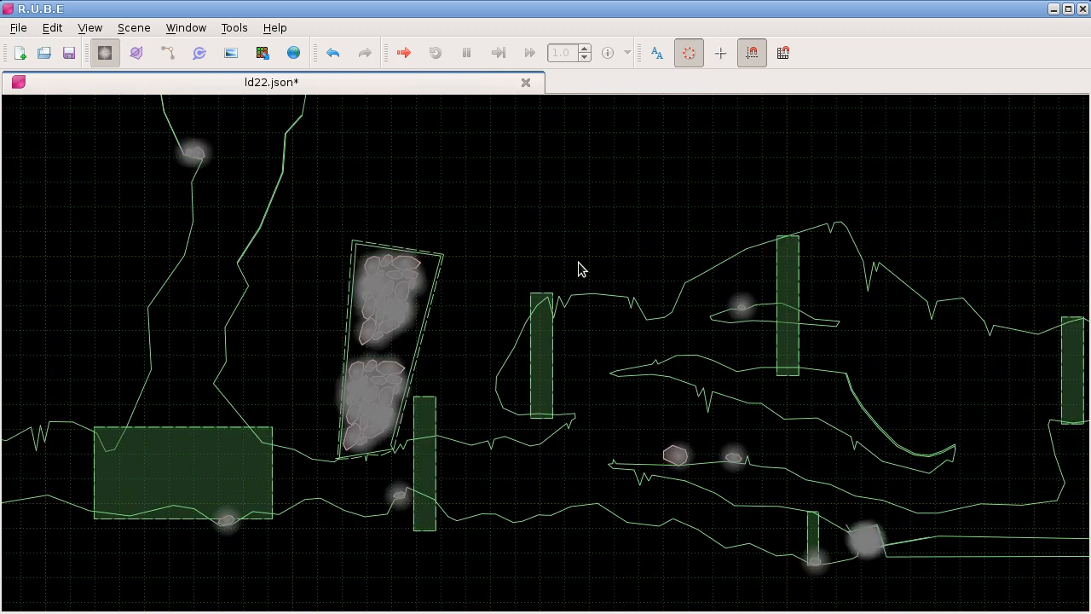
Step: Bookmark a close-up view of the lower rock pile and return to it from another part of the scene
{"action": "scroll", "coordinate": [494, 312], "scroll_direction": "down", "scroll_amount": 1}
{"action": "scroll", "coordinate": [455, 290], "scroll_direction": "up", "scroll_amount": 3}
{"action": "scroll", "coordinate": [512, 333], "scroll_direction": "up", "scroll_amount": 4}
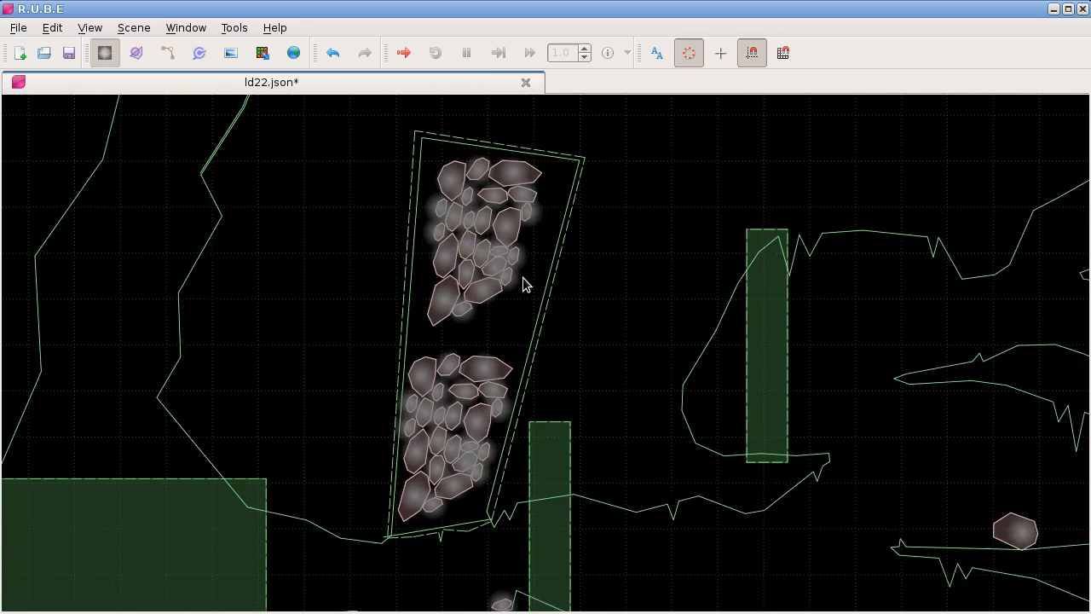
{"action": "scroll", "coordinate": [635, 349], "scroll_direction": "down", "scroll_amount": 3}
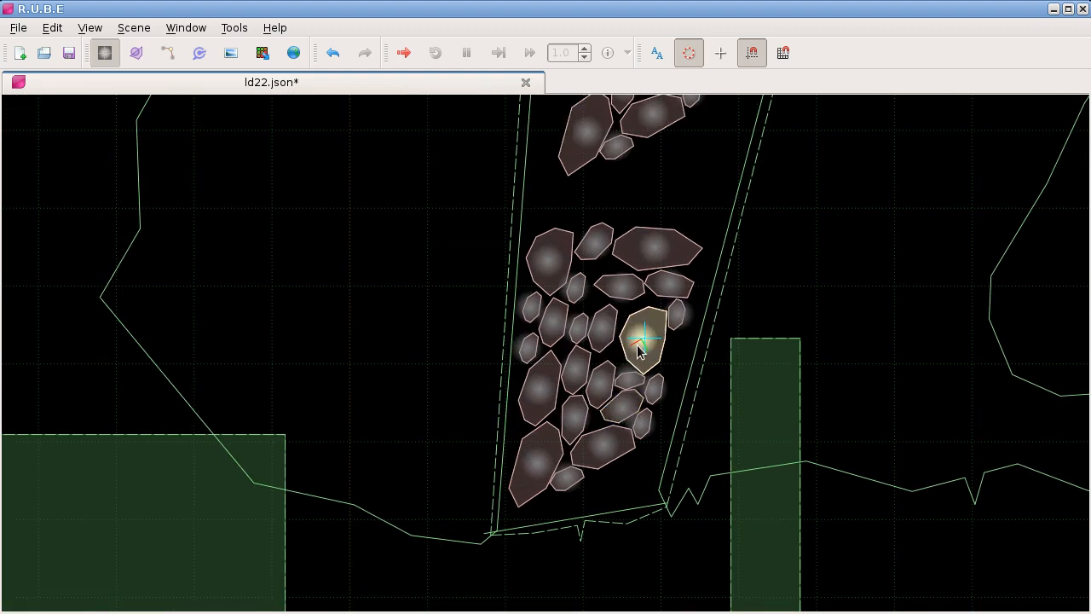
{"action": "scroll", "coordinate": [597, 341], "scroll_direction": "up", "scroll_amount": 2}
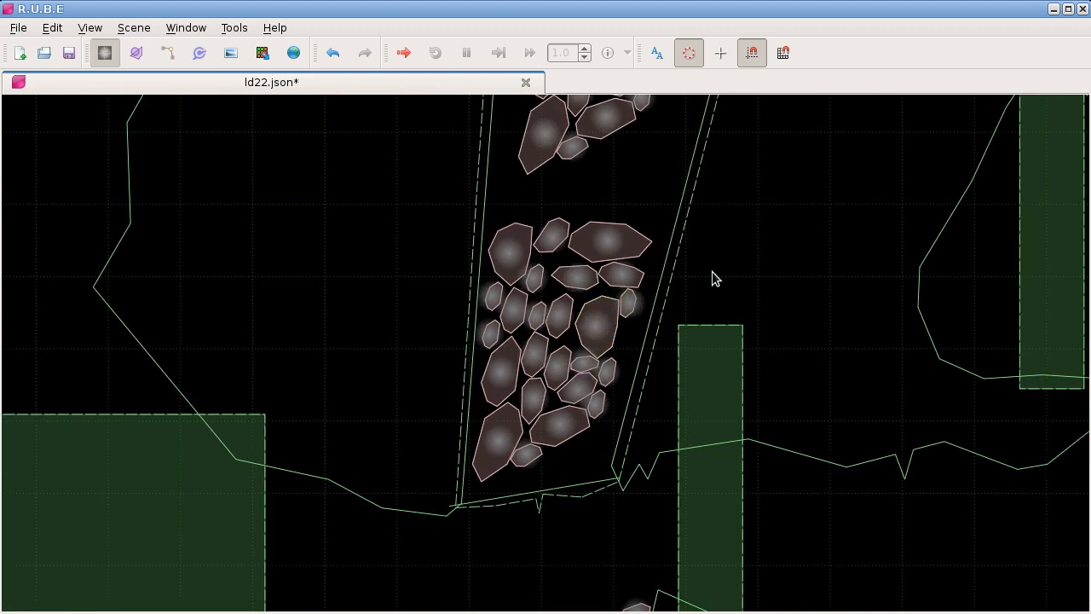
{"action": "scroll", "coordinate": [706, 285], "scroll_direction": "down", "scroll_amount": 5}
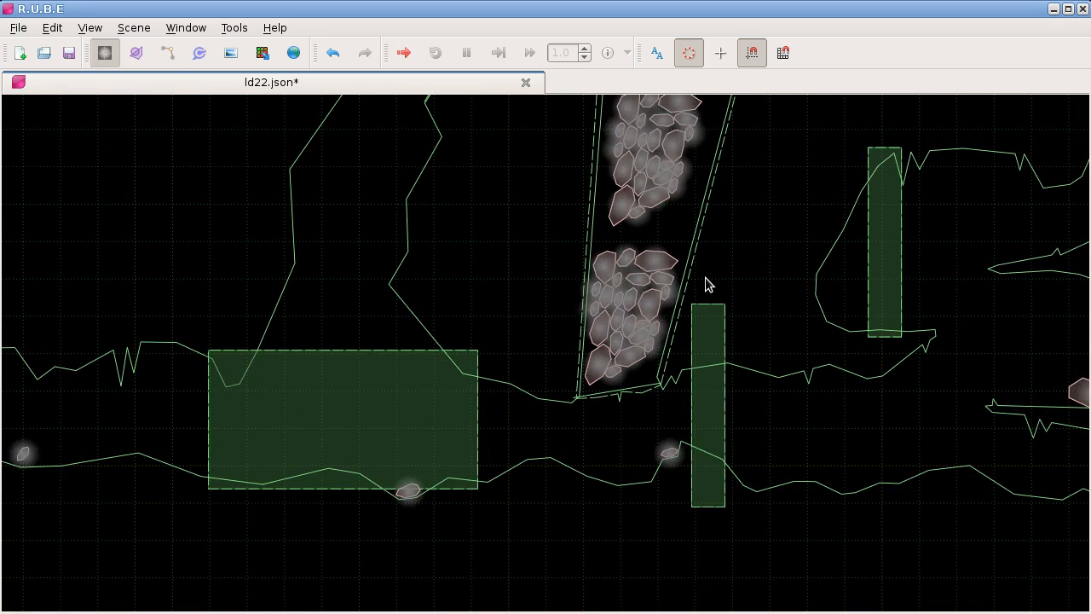
{"action": "scroll", "coordinate": [591, 250], "scroll_direction": "down", "scroll_amount": 2}
{"action": "left_click_drag", "start_coordinate": [358, 172], "coordinate": [485, 352]}
{"action": "scroll", "coordinate": [329, 250], "scroll_direction": "up", "scroll_amount": 6}
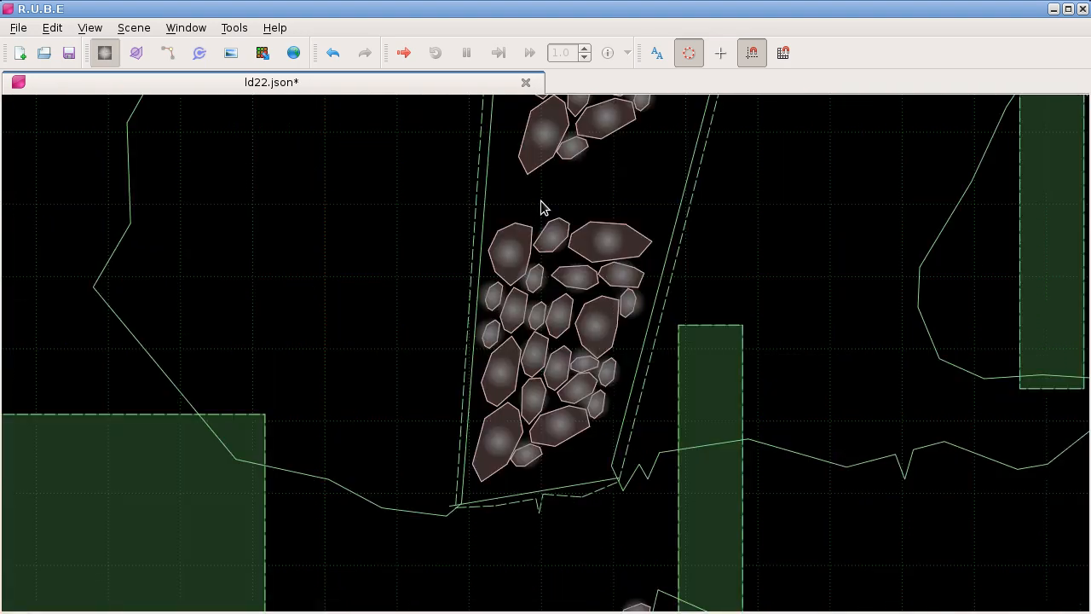
Step: Go to the rock pile in the other slanted shaft, return to the first bookmarked pile, and open the scene in a second window
{"action": "scroll", "coordinate": [797, 331], "scroll_direction": "down", "scroll_amount": 5}
{"action": "left_click_drag", "start_coordinate": [839, 327], "coordinate": [707, 475]}
{"action": "scroll", "coordinate": [807, 365], "scroll_direction": "up", "scroll_amount": 6}
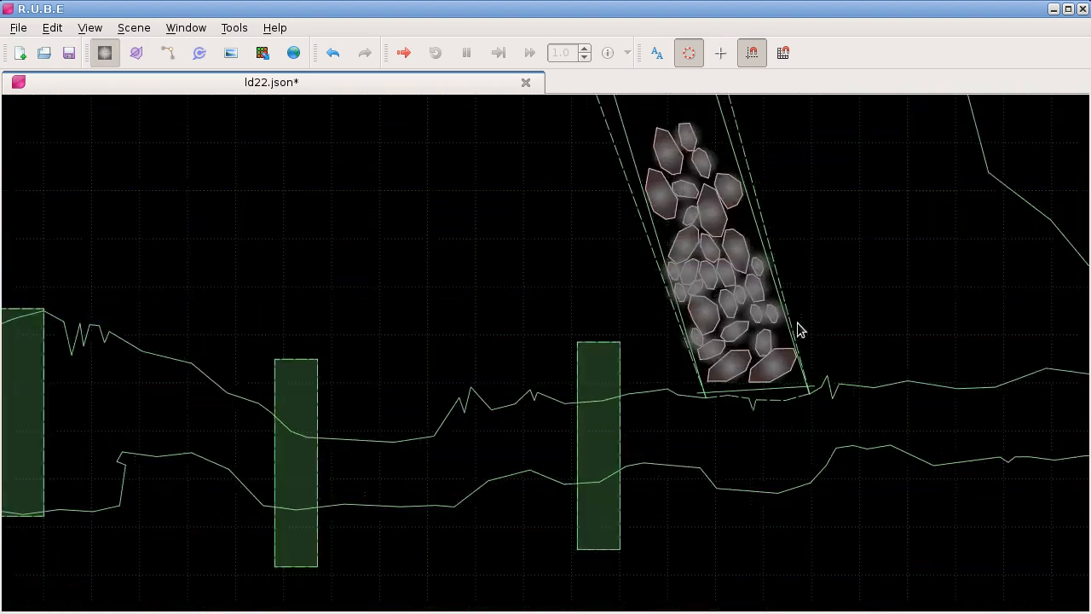
{"action": "left_click_drag", "start_coordinate": [833, 332], "coordinate": [701, 235]}
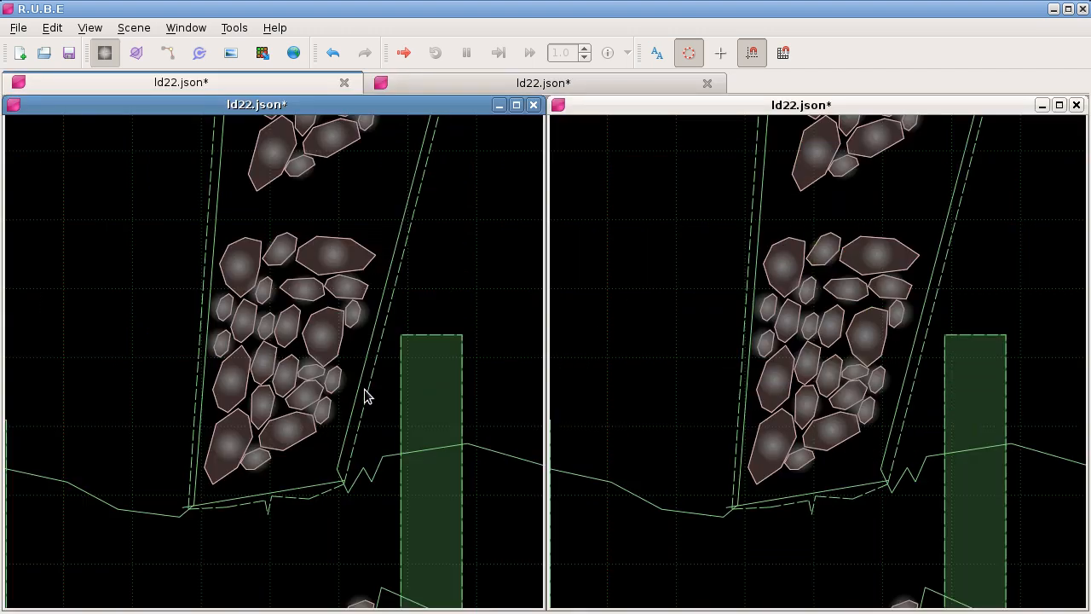
Step: With both scene windows side by side, restore the first bookmarked rock pile in one and the other pile's view in the second
{"action": "scroll", "coordinate": [361, 387], "scroll_direction": "down", "scroll_amount": 7}
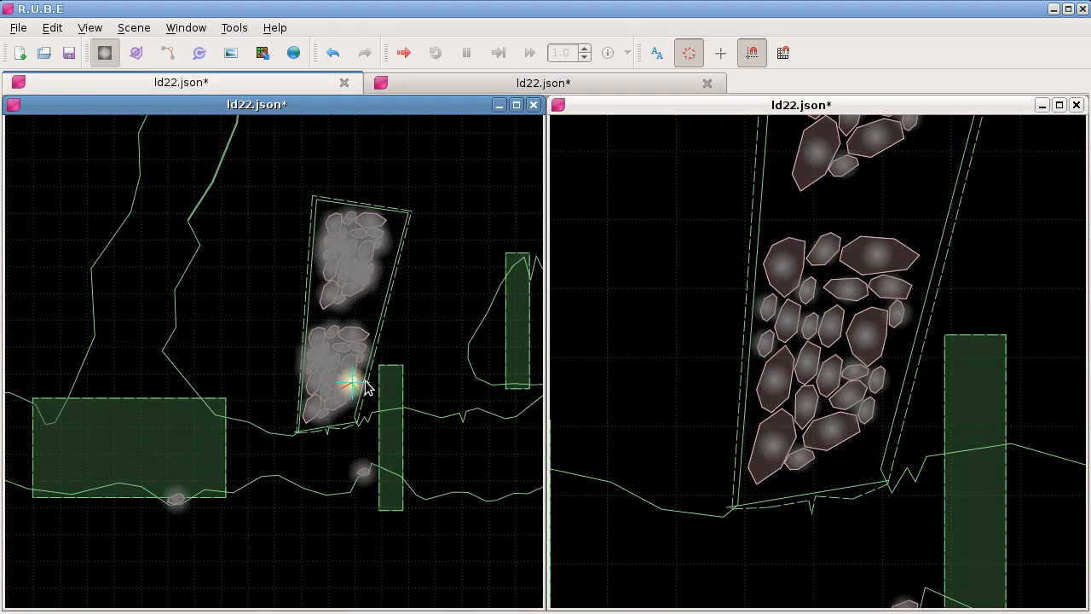
{"action": "left_click_drag", "start_coordinate": [181, 407], "coordinate": [537, 400]}
{"action": "left_click_drag", "start_coordinate": [248, 394], "coordinate": [280, 417]}
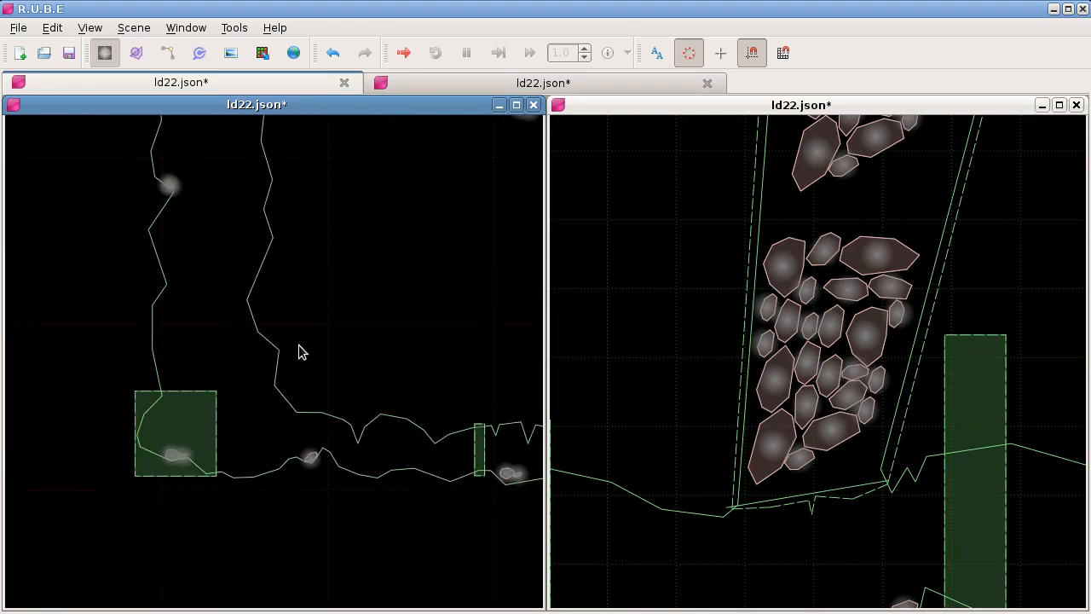
{"action": "left_click_drag", "start_coordinate": [460, 321], "coordinate": [421, 344]}
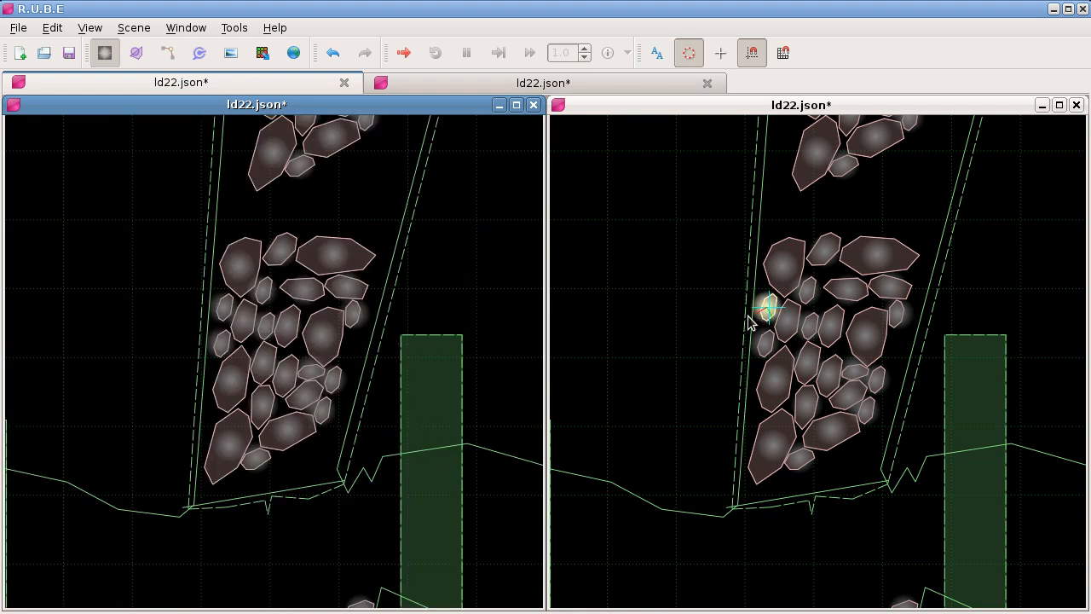
{"action": "left_click", "coordinate": [731, 336]}
{"action": "scroll", "coordinate": [732, 329], "scroll_direction": "up", "scroll_amount": 2}
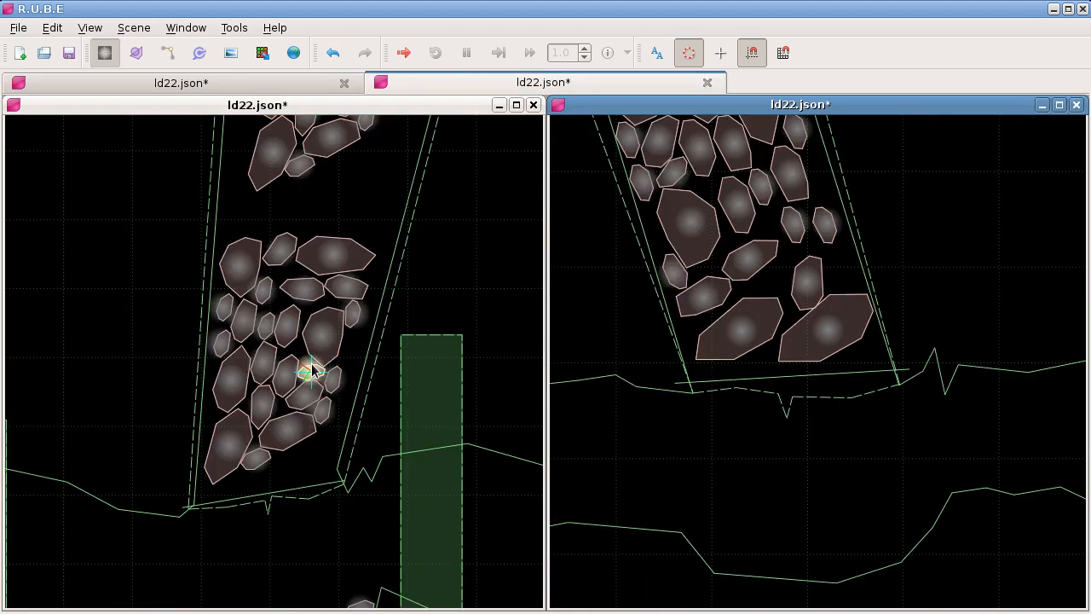
Step: Pan the first scene window away from its rock pile and return it to the bookmarked view
{"action": "left_click", "coordinate": [366, 373]}
{"action": "left_click_drag", "start_coordinate": [366, 372], "coordinate": [327, 352]}
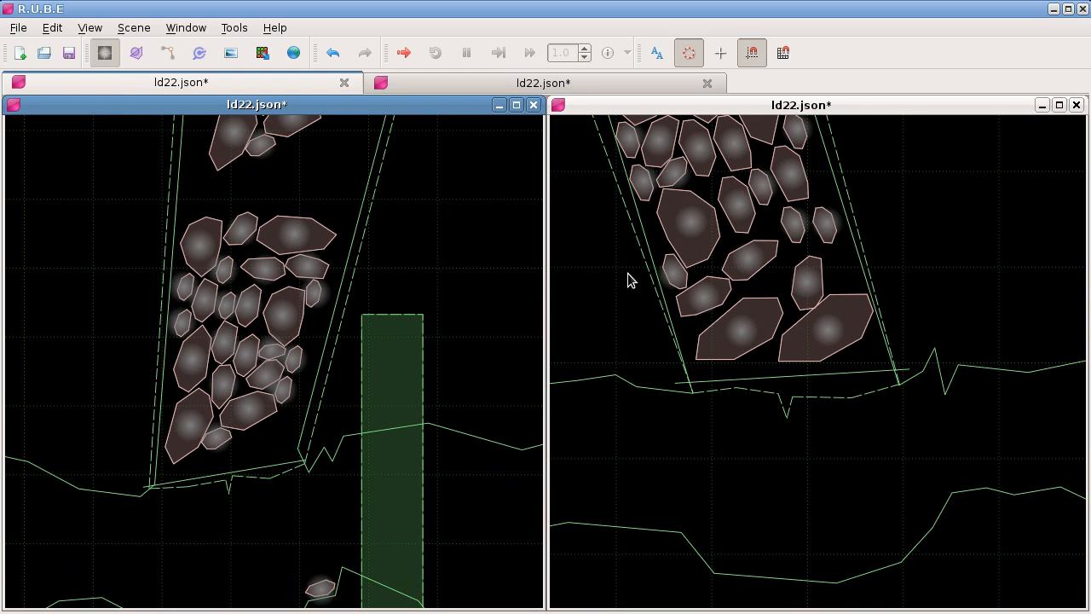
{"action": "left_click_drag", "start_coordinate": [346, 379], "coordinate": [398, 356]}
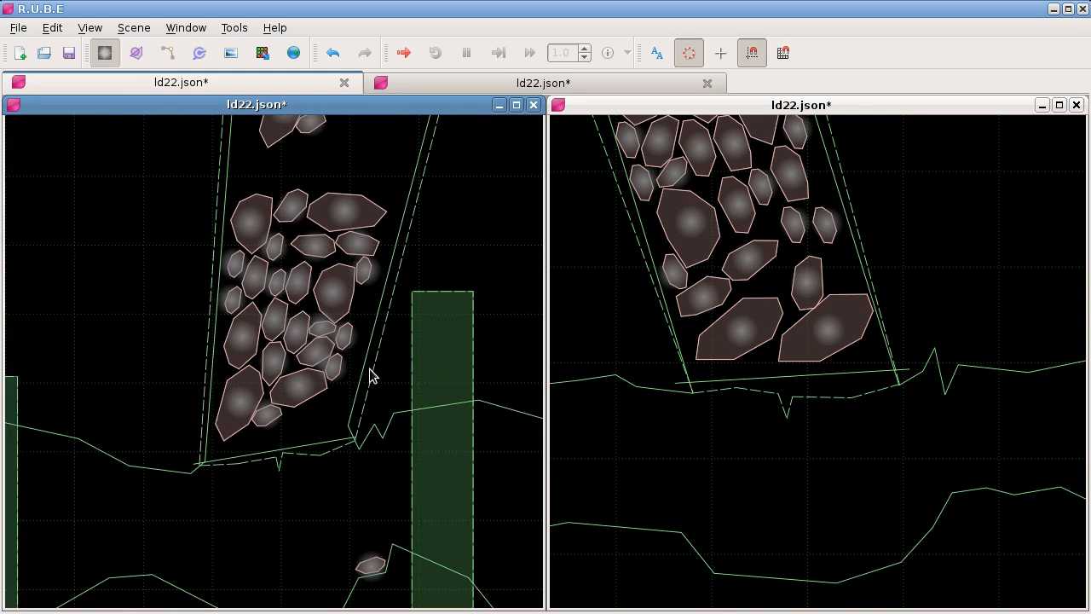
{"action": "key", "text": "alt+z"}
{"action": "key", "text": "alt+z"}
{"action": "key", "text": "alt+z"}
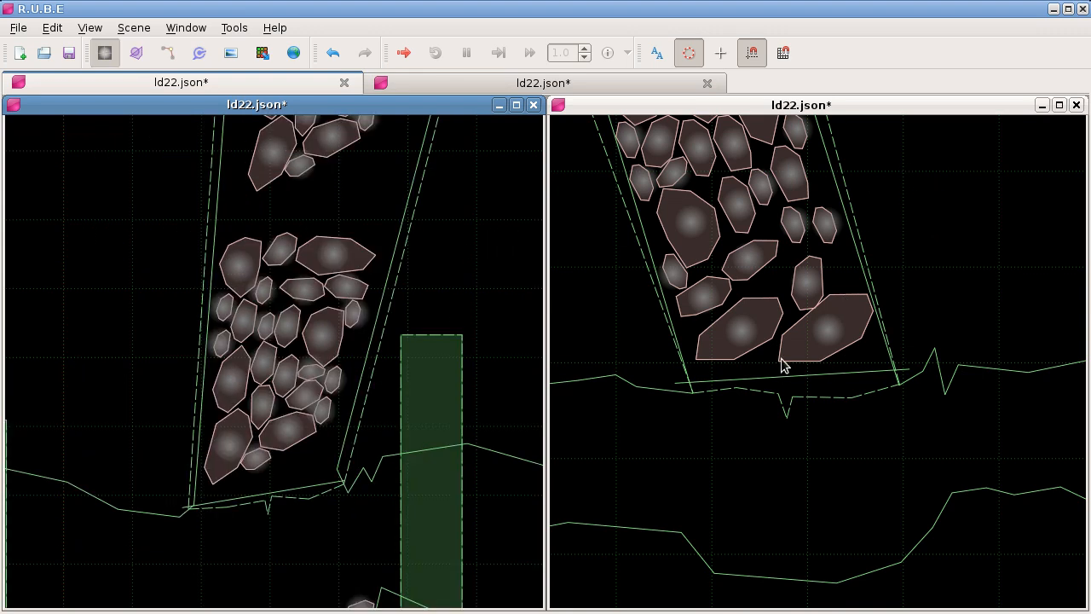
Step: Close the second scene window and maximize the remaining one
{"action": "left_click", "coordinate": [1077, 105]}
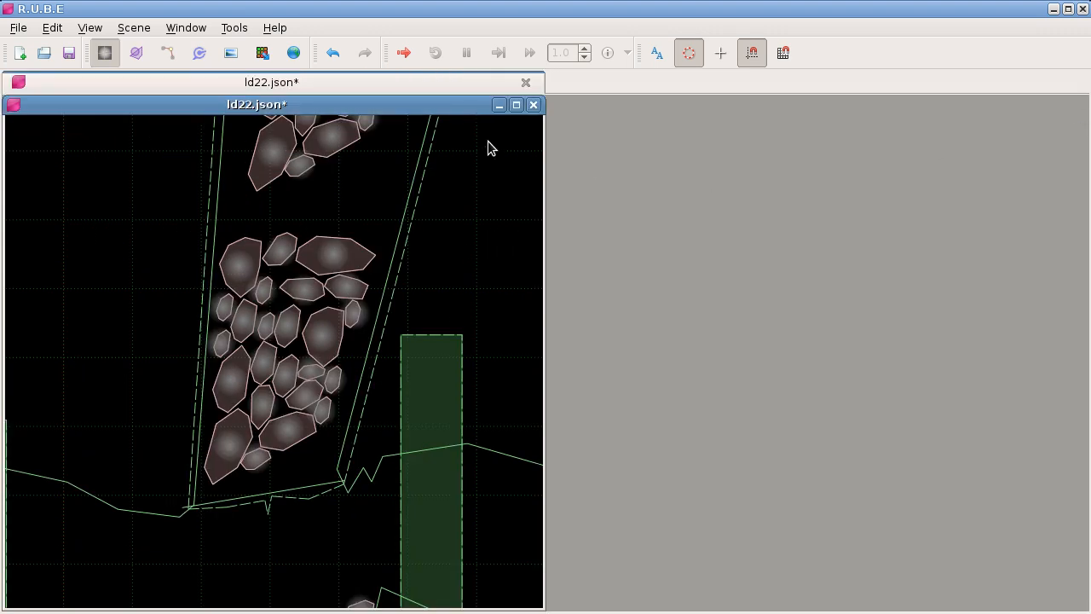
{"action": "left_click", "coordinate": [515, 105]}
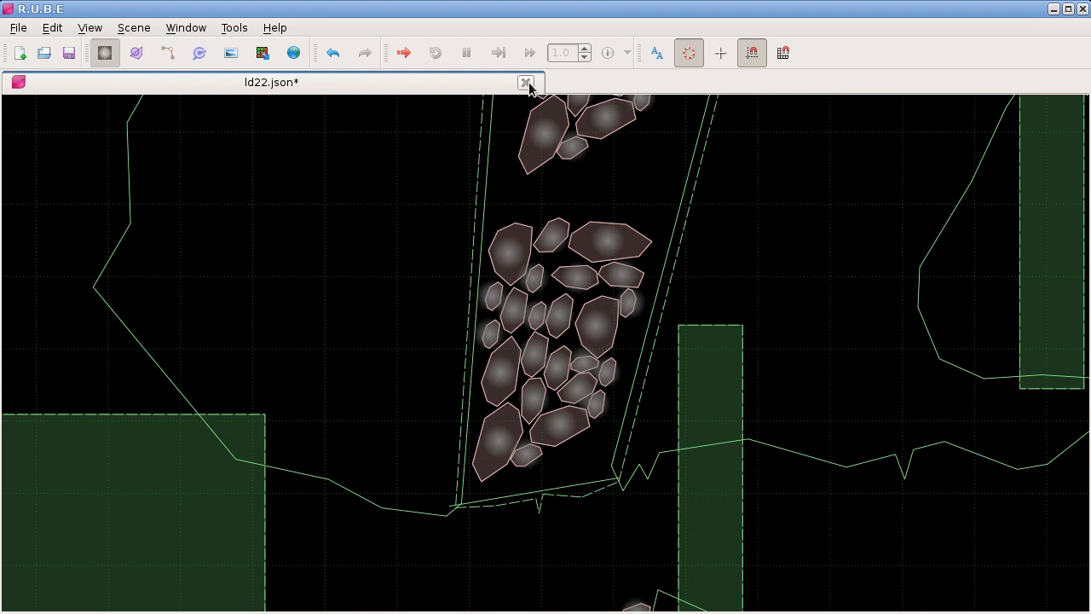
Step: Mirror the lower rock pile horizontally about a cursor placed just outside the shaft
{"action": "left_click_drag", "start_coordinate": [453, 260], "coordinate": [620, 252]}
{"action": "right_click", "coordinate": [589, 315]}
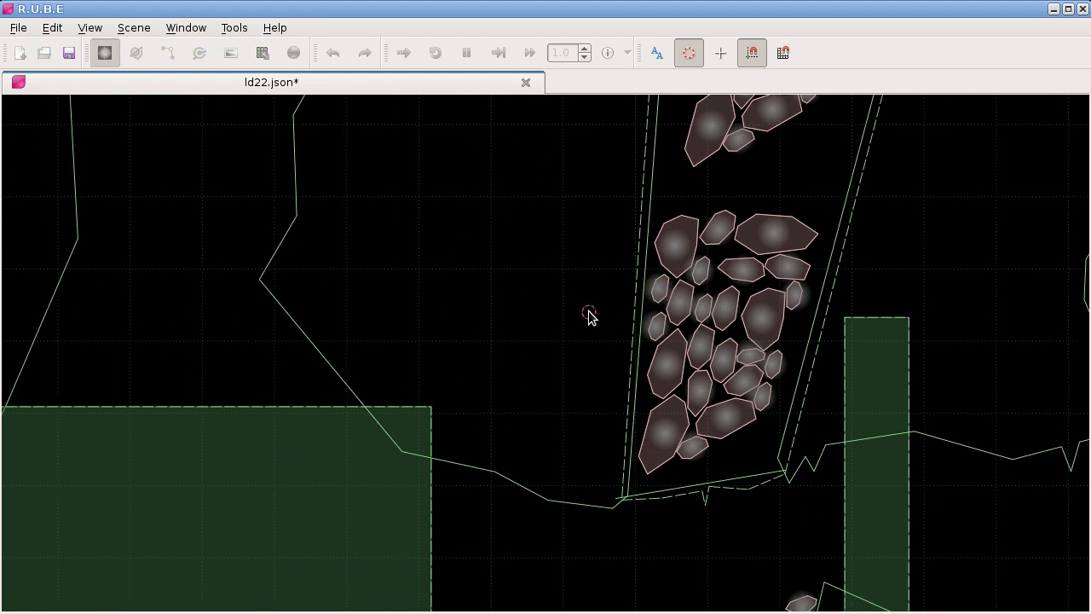
{"action": "left_click_drag", "start_coordinate": [609, 189], "coordinate": [816, 484]}
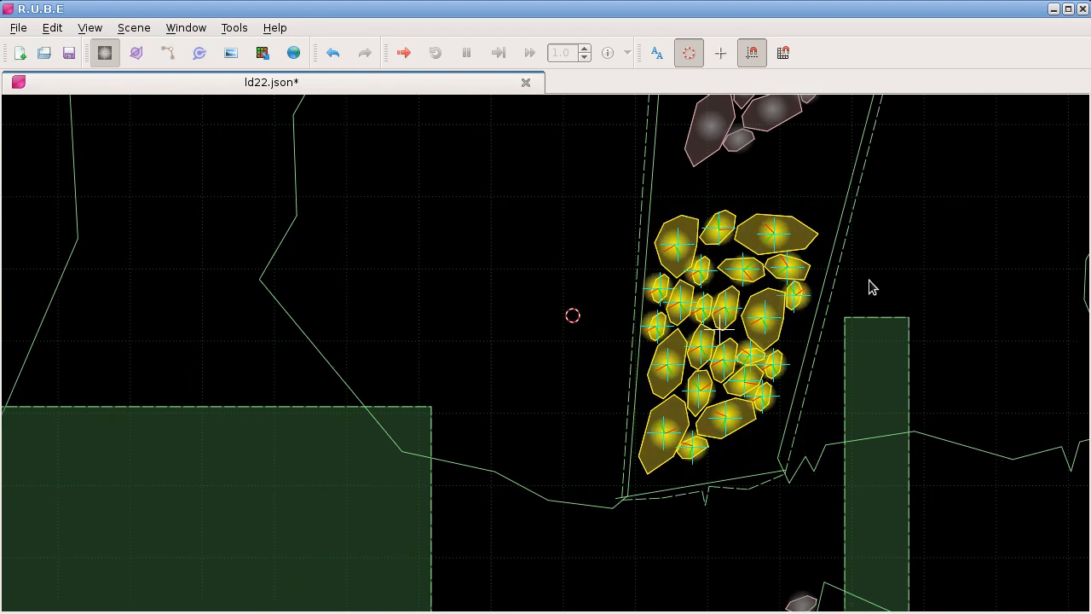
{"action": "key", "text": "s"}
{"action": "key", "text": "x"}
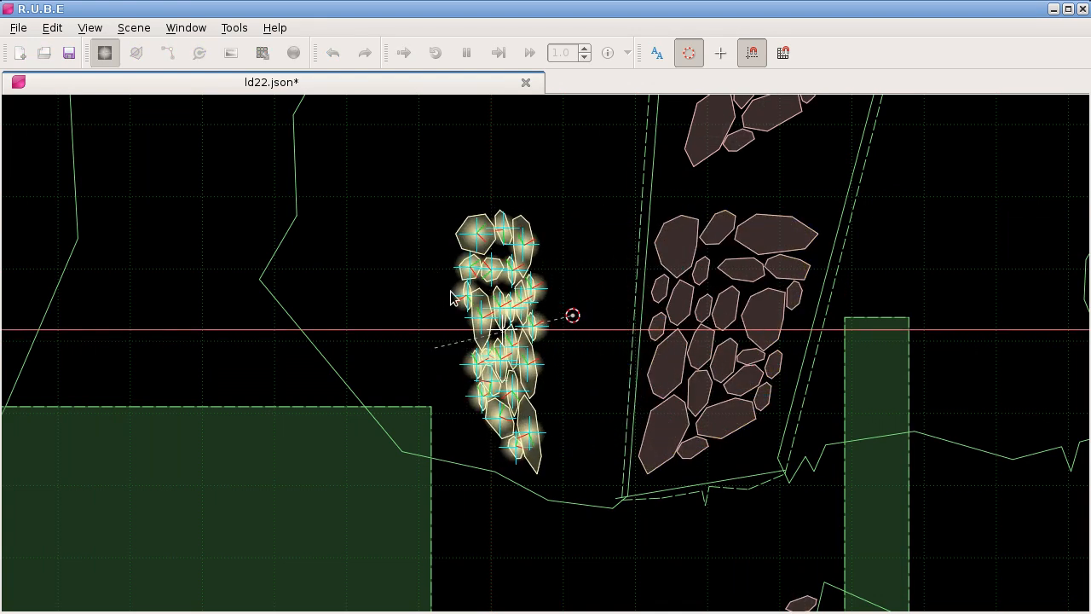
{"action": "left_click", "coordinate": [264, 259]}
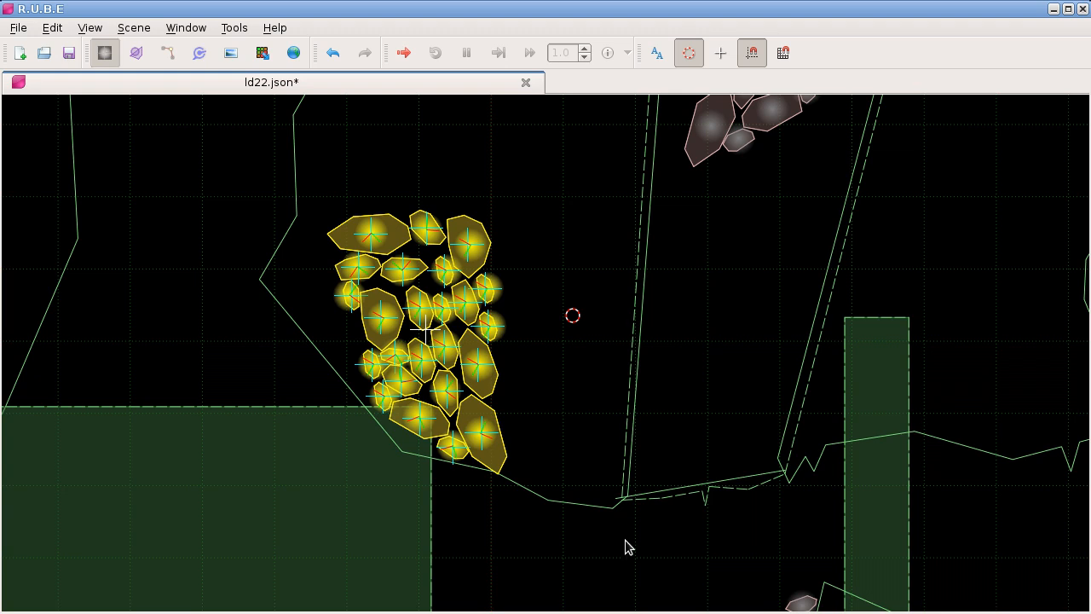
Step: Undo the mirroring of the rock pile and close ld22.json without saving
{"action": "scroll", "coordinate": [554, 242], "scroll_direction": "down", "scroll_amount": 2}
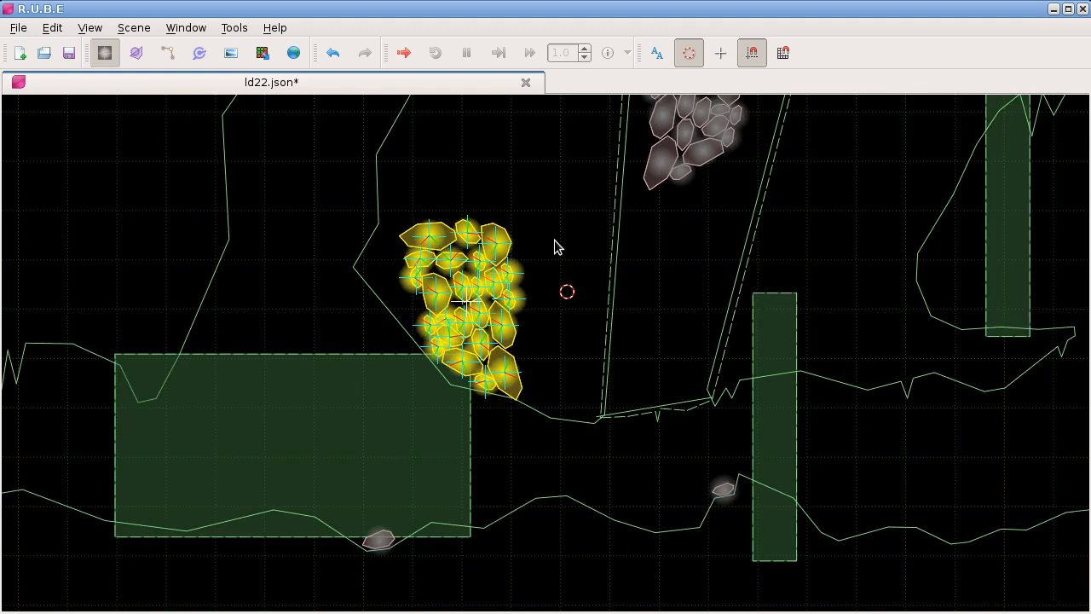
{"action": "key", "text": "ctrl+z"}
{"action": "scroll", "coordinate": [554, 242], "scroll_direction": "down", "scroll_amount": 2}
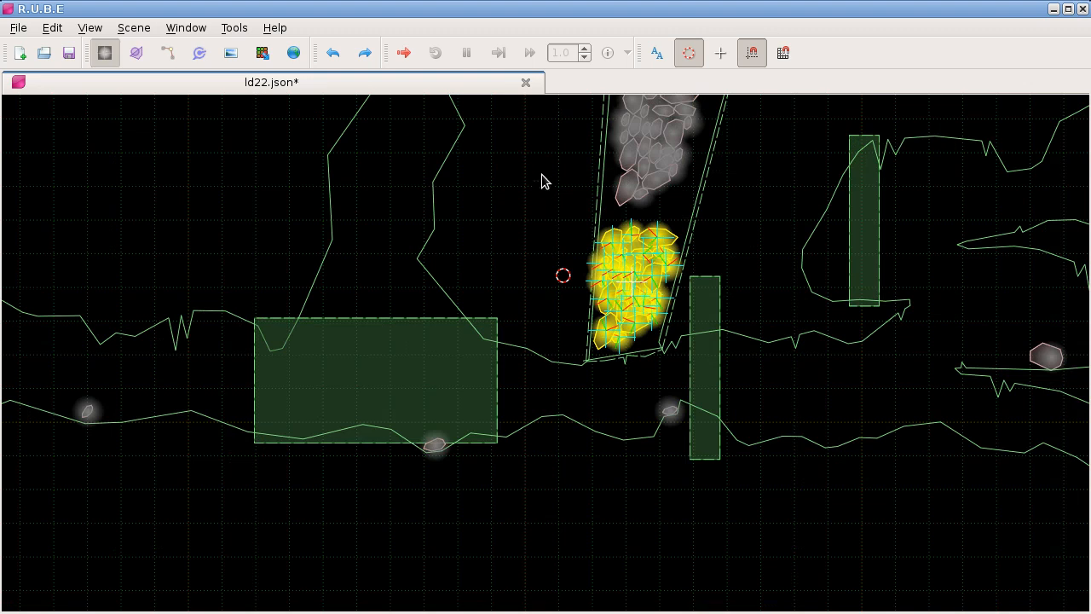
{"action": "left_click", "coordinate": [526, 83]}
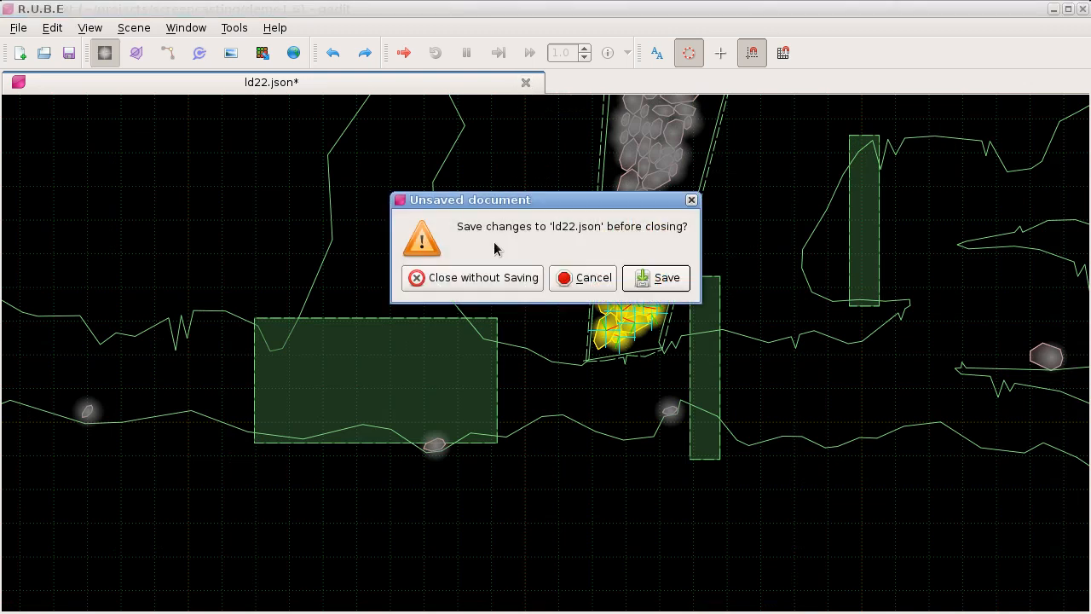
{"action": "left_click", "coordinate": [495, 277]}
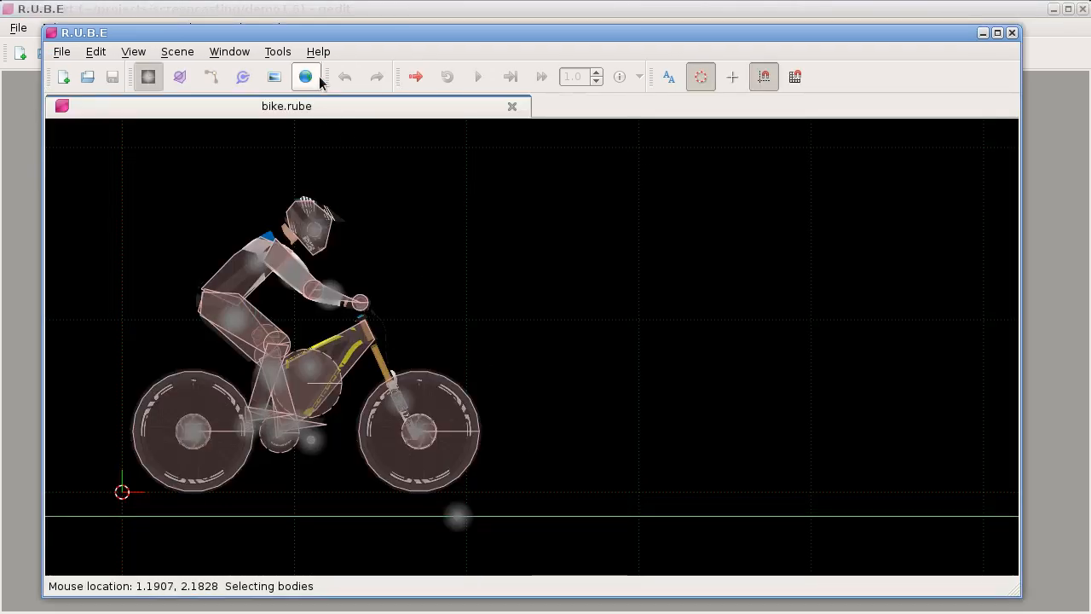
Step: Check the version details of the R.U.B.E editor that has bike.rube open, and close the information dialog
{"action": "left_click", "coordinate": [318, 52]}
{"action": "left_click", "coordinate": [346, 130]}
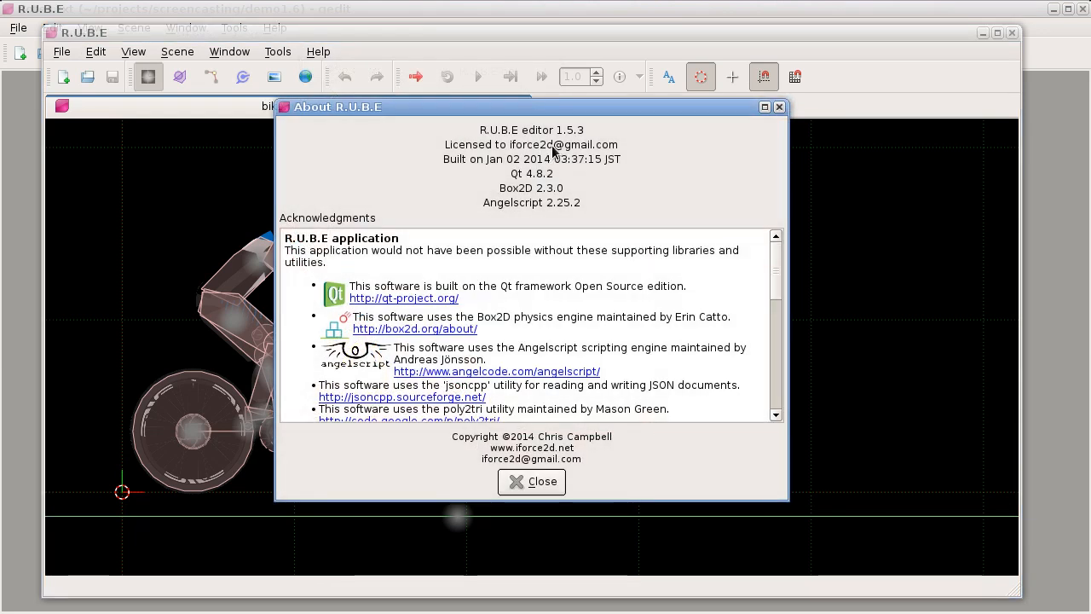
{"action": "left_click", "coordinate": [779, 107]}
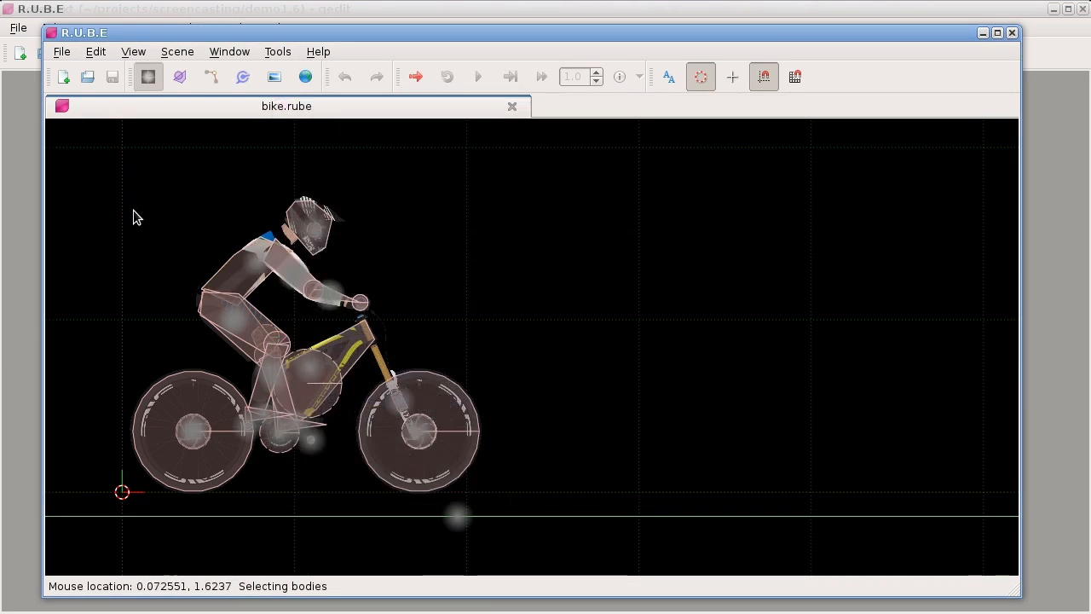
Step: Select the bike's frame body and set its body type to static
{"action": "left_click_drag", "start_coordinate": [125, 175], "coordinate": [438, 465]}
{"action": "left_click", "coordinate": [345, 436]}
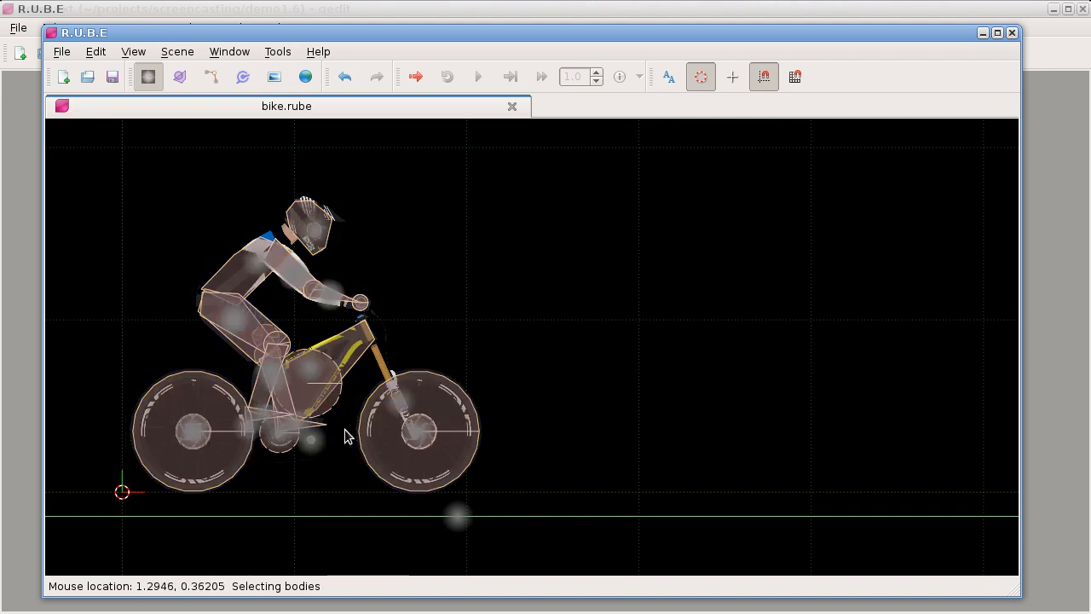
{"action": "left_click", "coordinate": [300, 338]}
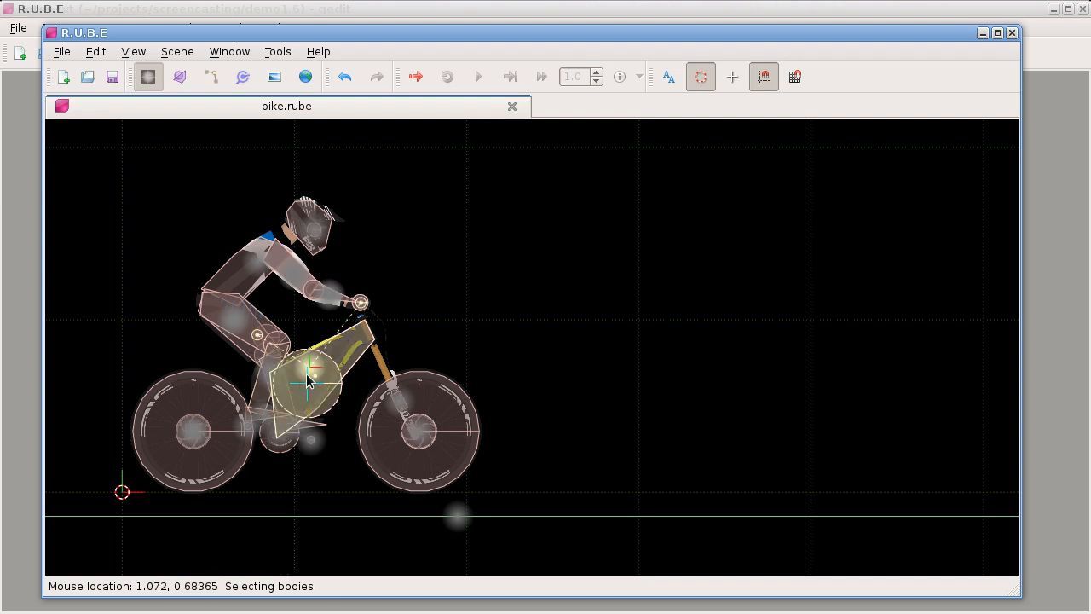
{"action": "key", "text": "F7"}
{"action": "left_click", "coordinate": [848, 155]}
{"action": "left_click", "coordinate": [848, 155]}
{"action": "left_click", "coordinate": [847, 126]}
{"action": "key", "text": "F7"}
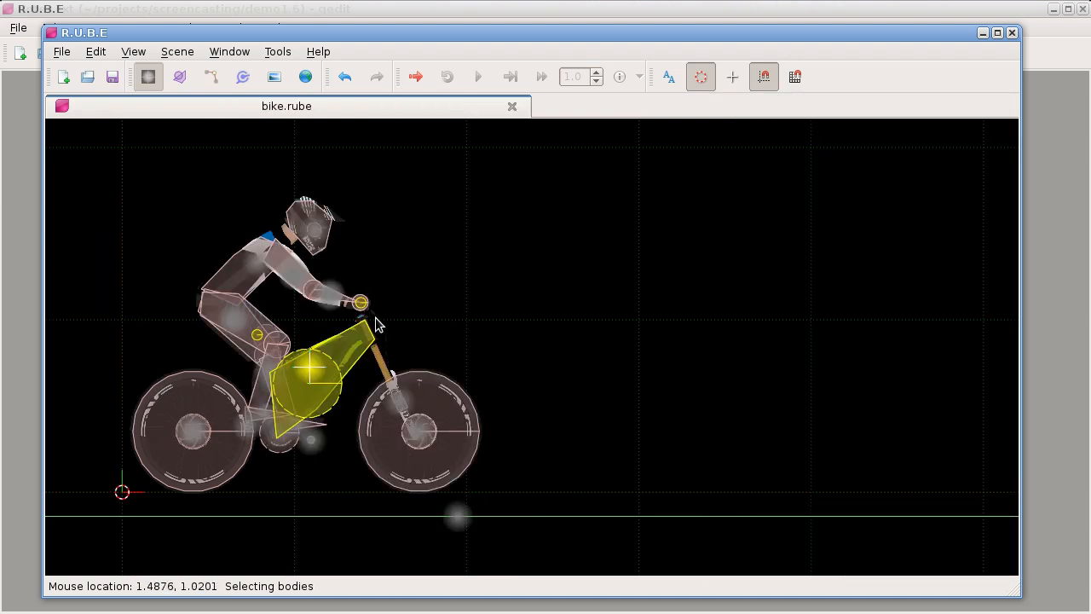
Step: Duplicate the whole bike with its rider and mirror the copy horizontally about a cursor placed in front of the bike
{"action": "key", "text": "c"}
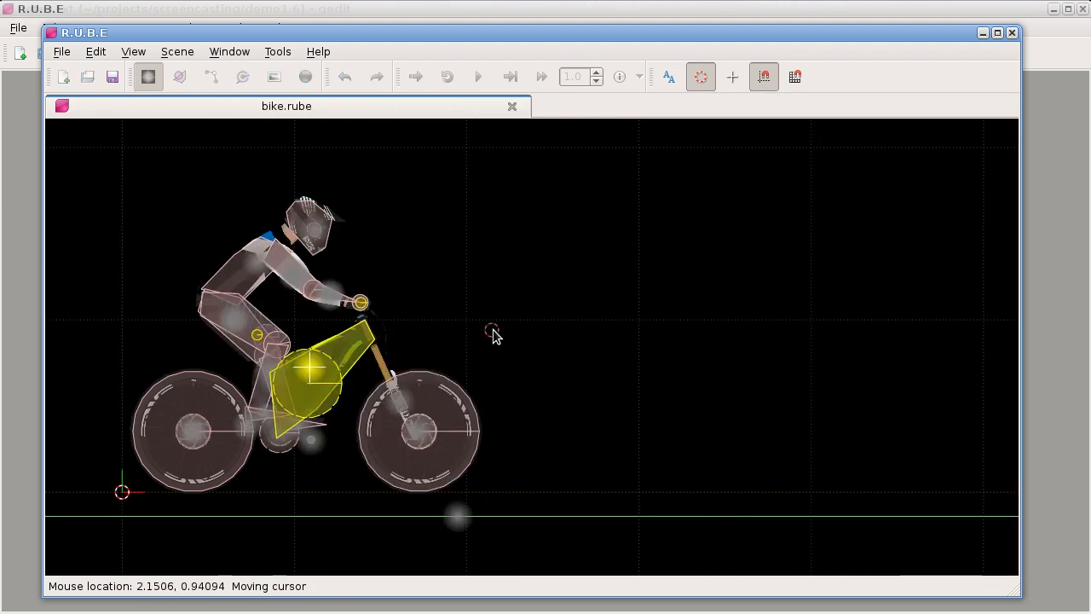
{"action": "left_click", "coordinate": [540, 332]}
{"action": "left_click_drag", "start_coordinate": [132, 206], "coordinate": [452, 482]}
{"action": "key", "text": "g"}
{"action": "key", "text": "s"}
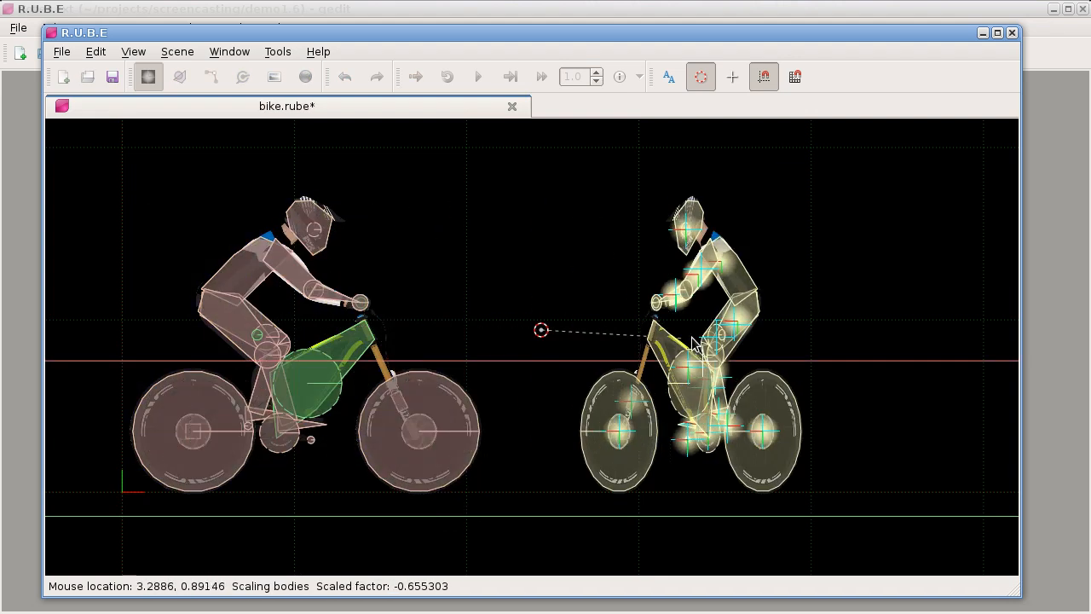
{"action": "left_click", "coordinate": [778, 345]}
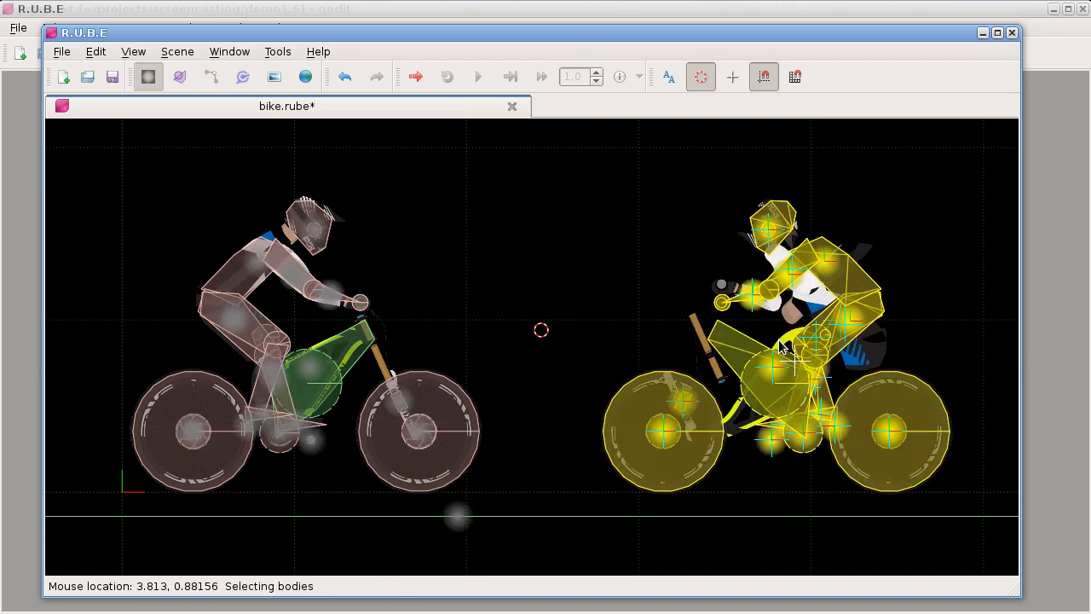
Step: Examine how the arm, fork and frame images line up with their fixtures on the mirrored bike
{"action": "scroll", "coordinate": [823, 312], "scroll_direction": "up", "scroll_amount": 5}
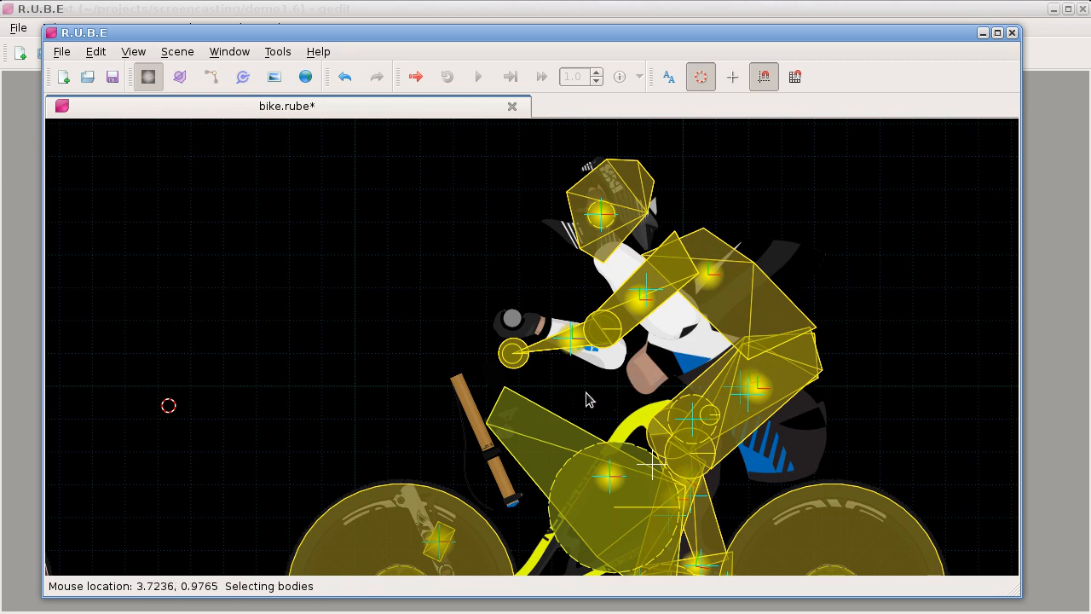
{"action": "scroll", "coordinate": [556, 364], "scroll_direction": "up", "scroll_amount": 3}
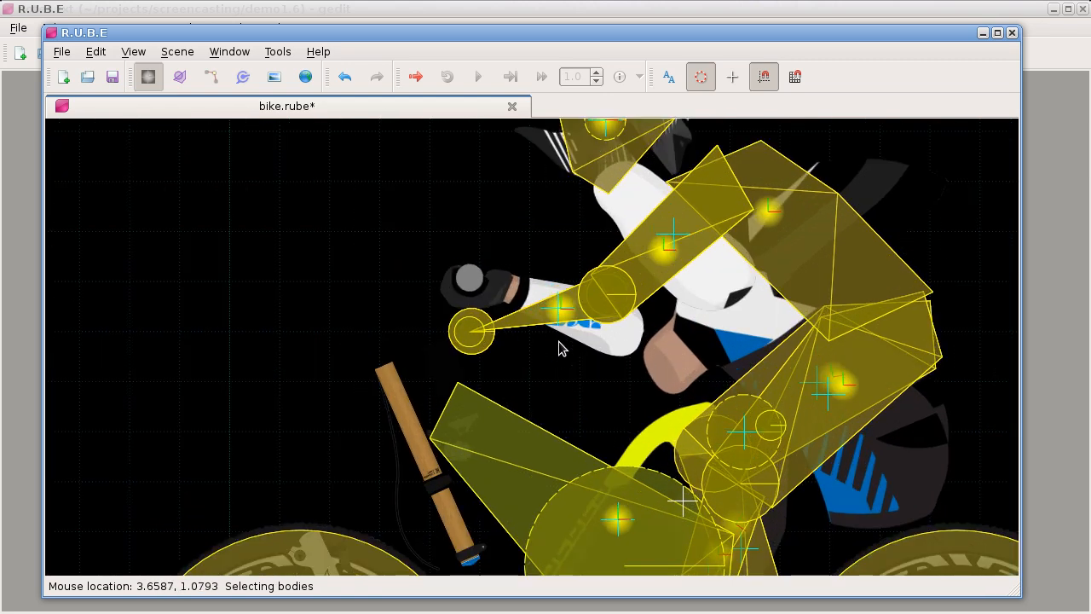
{"action": "scroll", "coordinate": [524, 345], "scroll_direction": "up", "scroll_amount": 3}
{"action": "scroll", "coordinate": [526, 355], "scroll_direction": "down", "scroll_amount": 2}
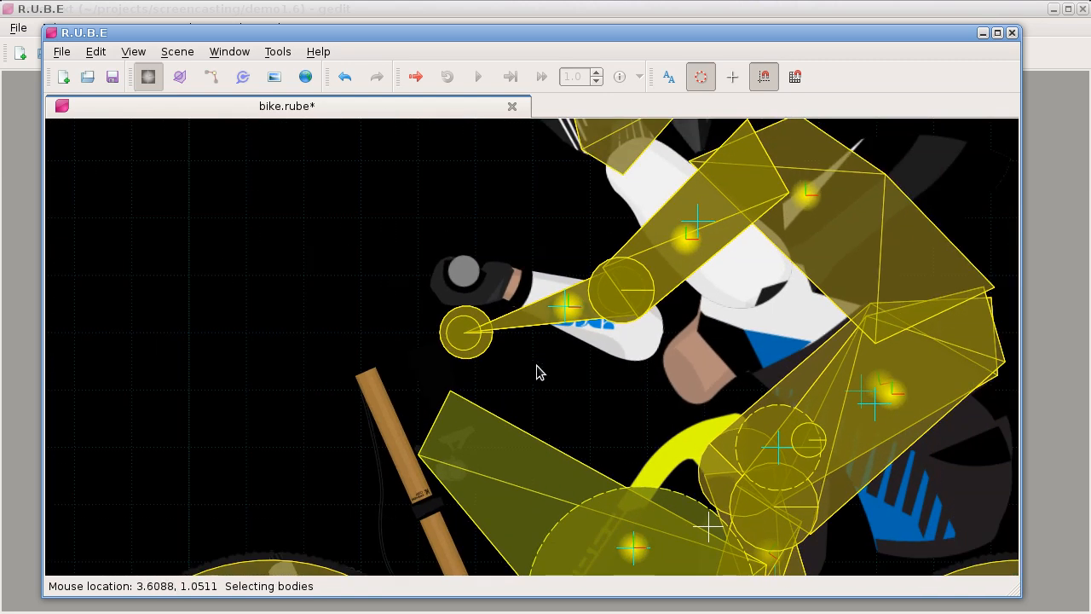
{"action": "left_click_drag", "start_coordinate": [479, 426], "coordinate": [509, 261]}
{"action": "scroll", "coordinate": [508, 266], "scroll_direction": "down", "scroll_amount": 4}
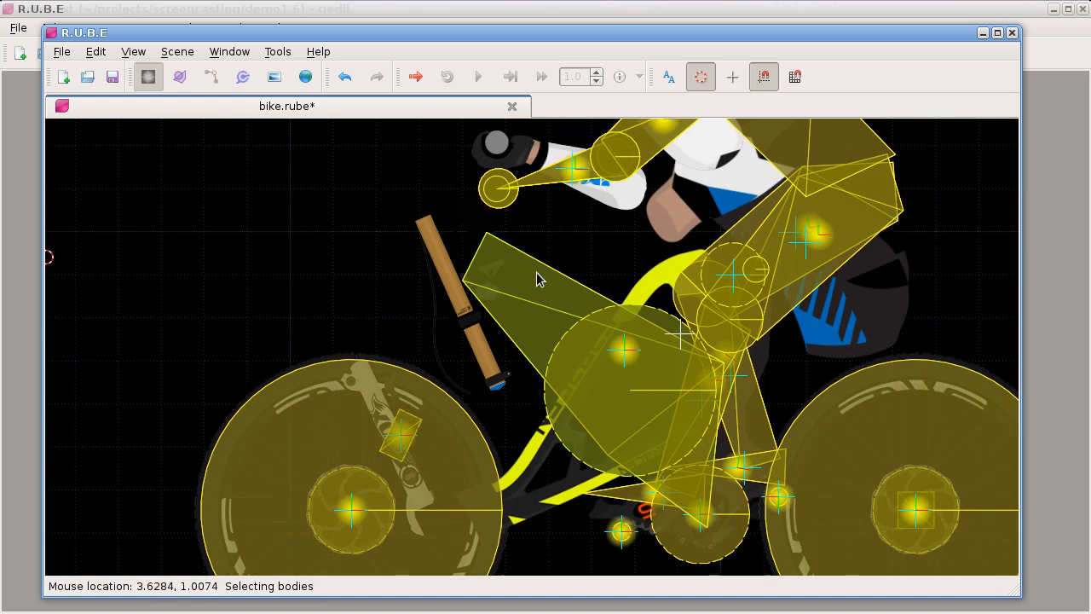
{"action": "scroll", "coordinate": [485, 355], "scroll_direction": "up", "scroll_amount": 5}
{"action": "left_click_drag", "start_coordinate": [463, 377], "coordinate": [458, 396]}
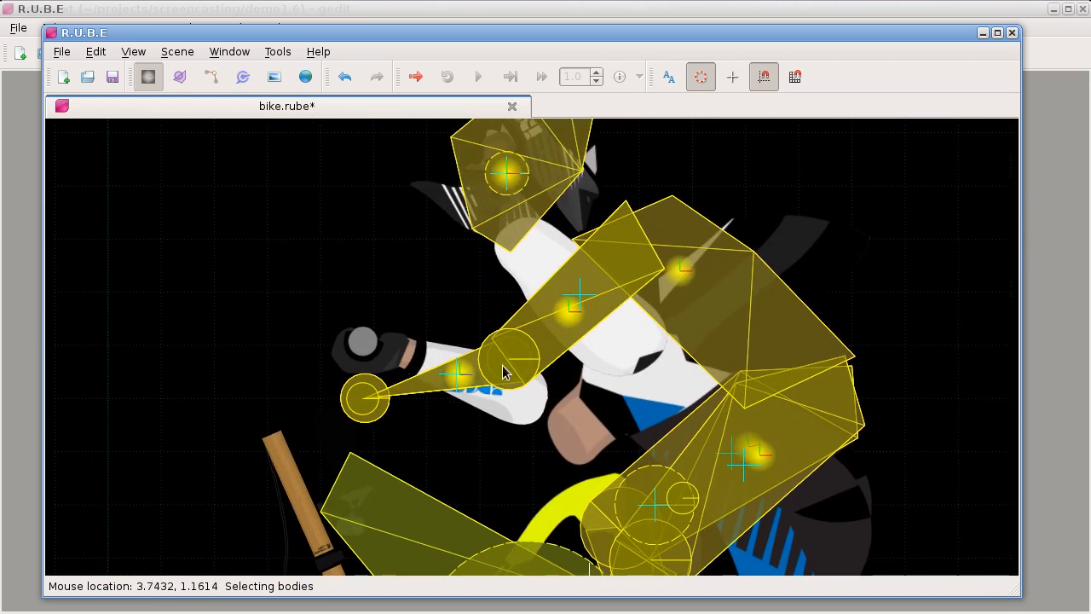
Step: Examine the mirrored rider's helmet image against the head fixture up close
{"action": "left_click_drag", "start_coordinate": [475, 286], "coordinate": [467, 404]}
{"action": "scroll", "coordinate": [463, 203], "scroll_direction": "up", "scroll_amount": 3}
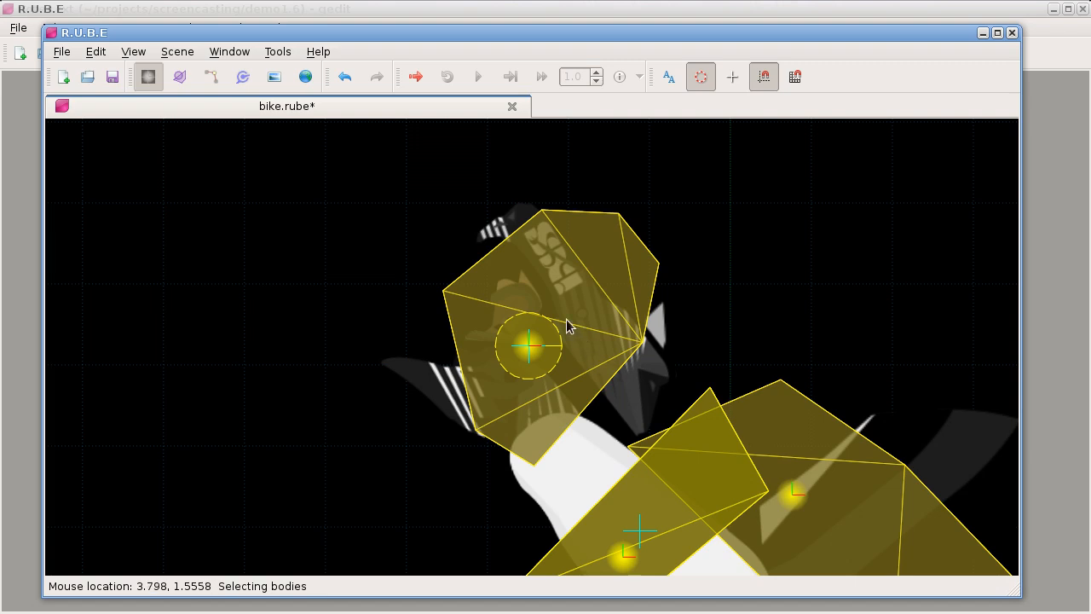
{"action": "scroll", "coordinate": [565, 324], "scroll_direction": "down", "scroll_amount": 4}
{"action": "left_click_drag", "start_coordinate": [560, 297], "coordinate": [189, 294]}
{"action": "scroll", "coordinate": [156, 307], "scroll_direction": "up", "scroll_amount": 5}
{"action": "left_click_drag", "start_coordinate": [716, 294], "coordinate": [214, 288]}
{"action": "left_click_drag", "start_coordinate": [614, 285], "coordinate": [226, 284]}
{"action": "left_click_drag", "start_coordinate": [767, 294], "coordinate": [239, 293]}
{"action": "left_click_drag", "start_coordinate": [595, 316], "coordinate": [214, 327]}
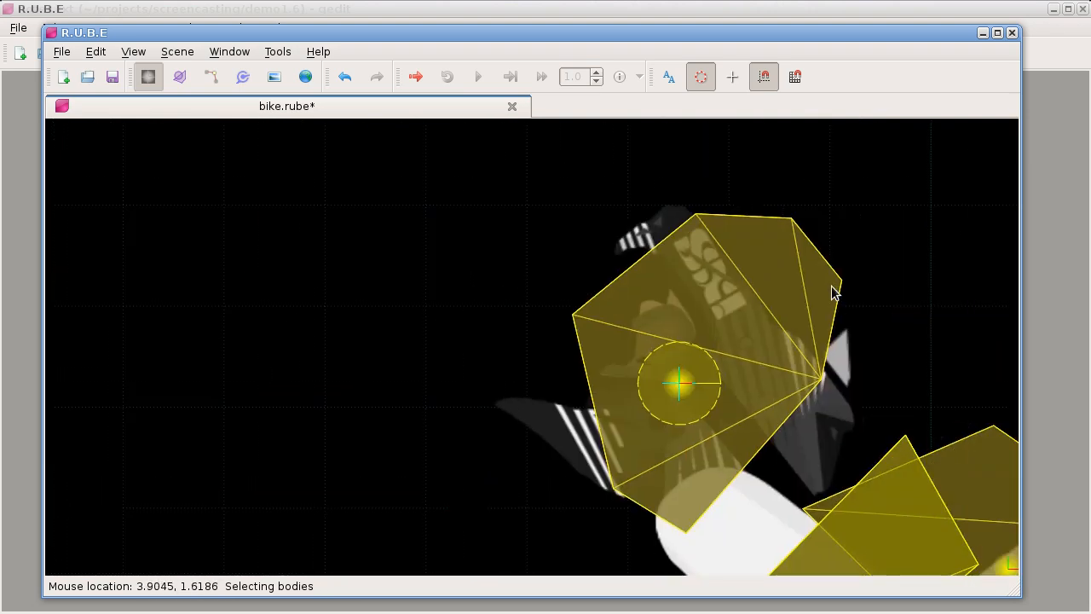
Step: Select the mirrored rider's head fixture and reverse its vertex winding
{"action": "scroll", "coordinate": [751, 336], "scroll_direction": "down", "scroll_amount": 1}
{"action": "left_click_drag", "start_coordinate": [735, 334], "coordinate": [499, 298]}
{"action": "key", "text": "f"}
{"action": "left_click", "coordinate": [477, 251]}
{"action": "right_click", "coordinate": [530, 284]}
{"action": "mouse_move", "coordinate": [601, 364]}
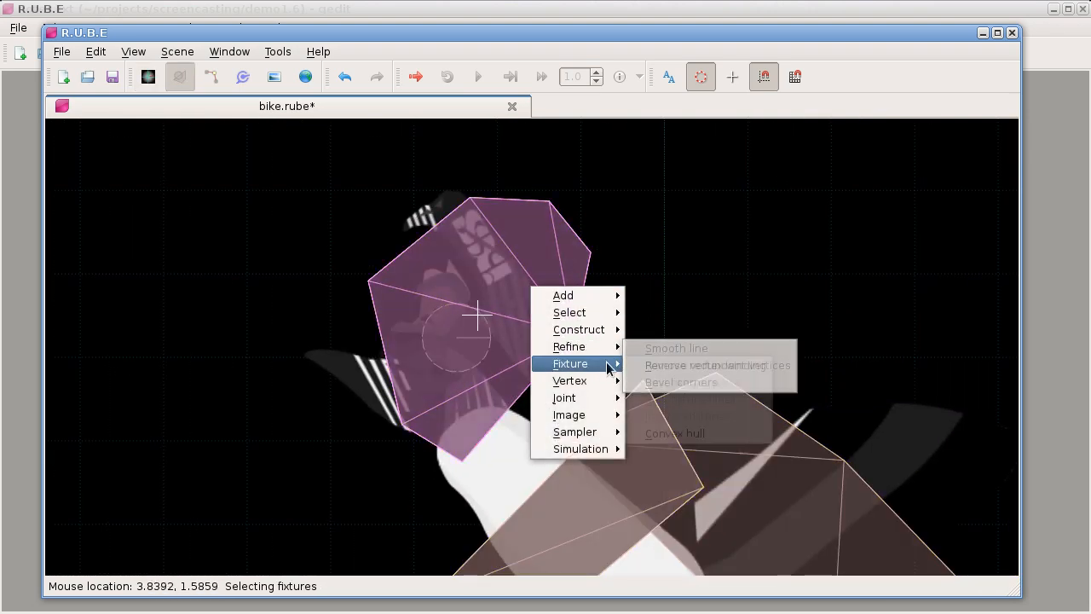
{"action": "left_click", "coordinate": [679, 367]}
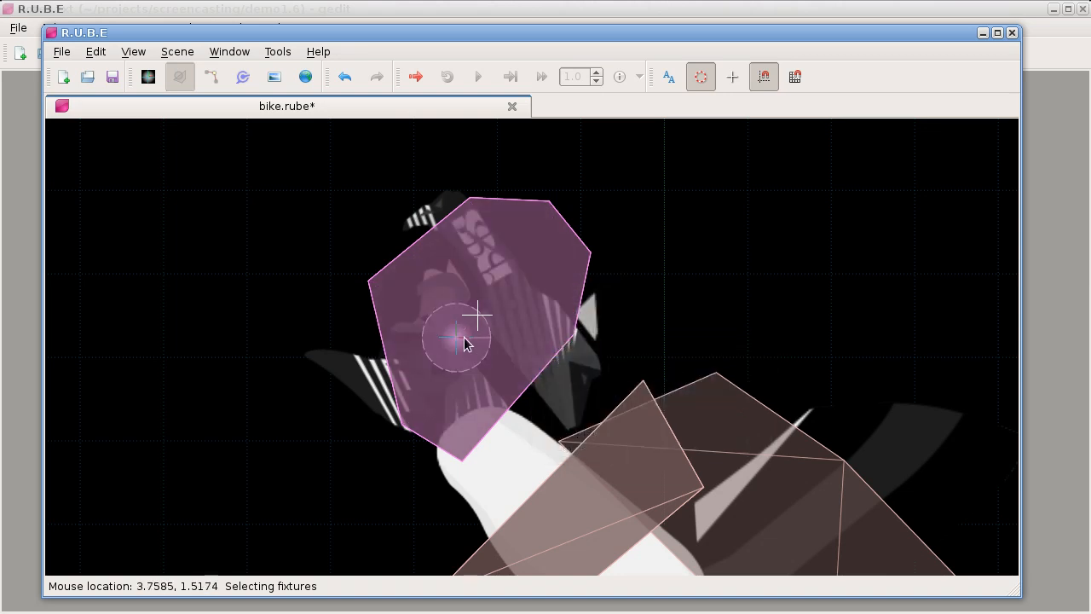
Step: Switch to joint selection and examine the joints around the mirrored rider's arms and head
{"action": "scroll", "coordinate": [530, 380], "scroll_direction": "down", "scroll_amount": 4}
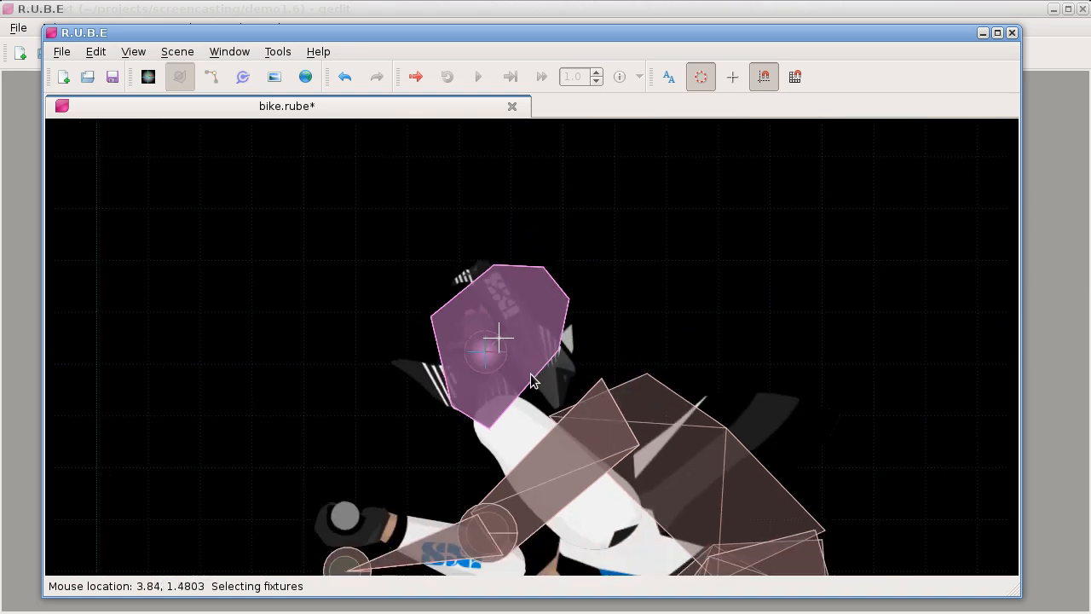
{"action": "left_click_drag", "start_coordinate": [524, 424], "coordinate": [554, 274]}
{"action": "scroll", "coordinate": [554, 275], "scroll_direction": "down", "scroll_amount": 2}
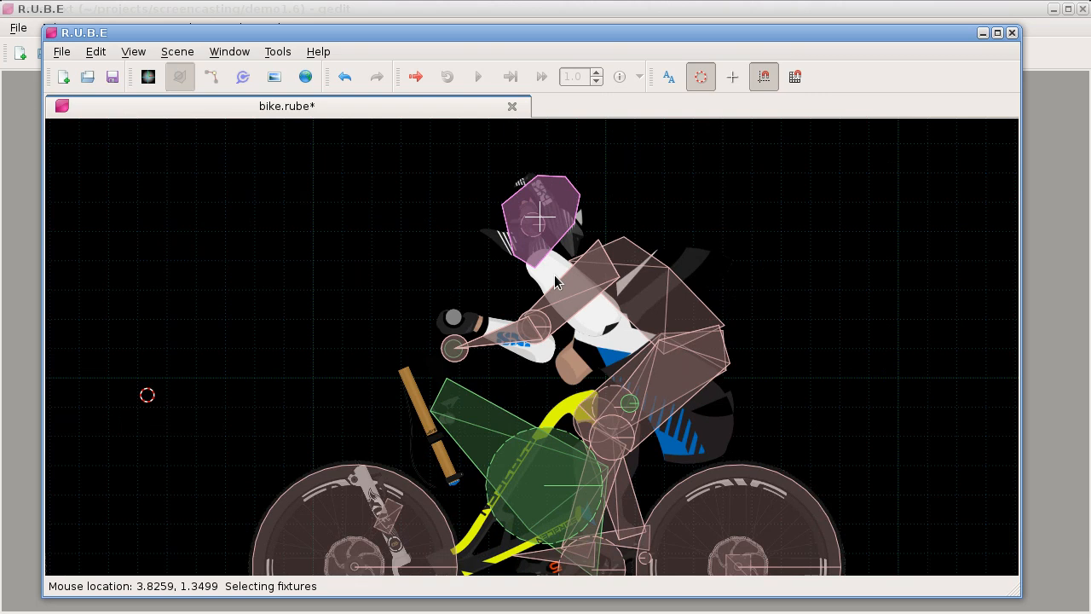
{"action": "left_click_drag", "start_coordinate": [530, 385], "coordinate": [526, 363]}
{"action": "scroll", "coordinate": [506, 350], "scroll_direction": "up", "scroll_amount": 3}
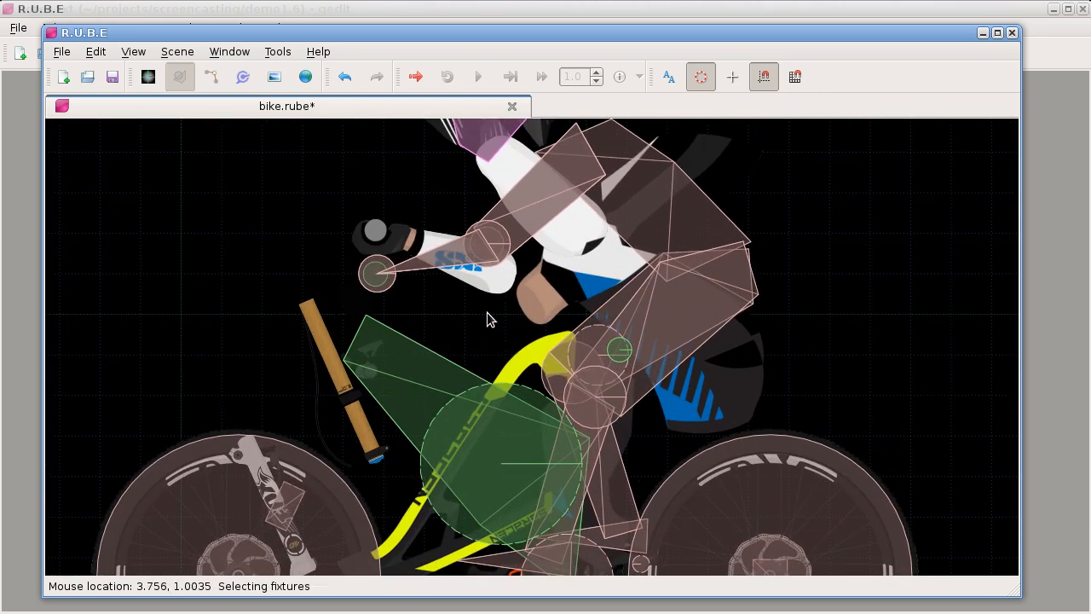
{"action": "key", "text": "j"}
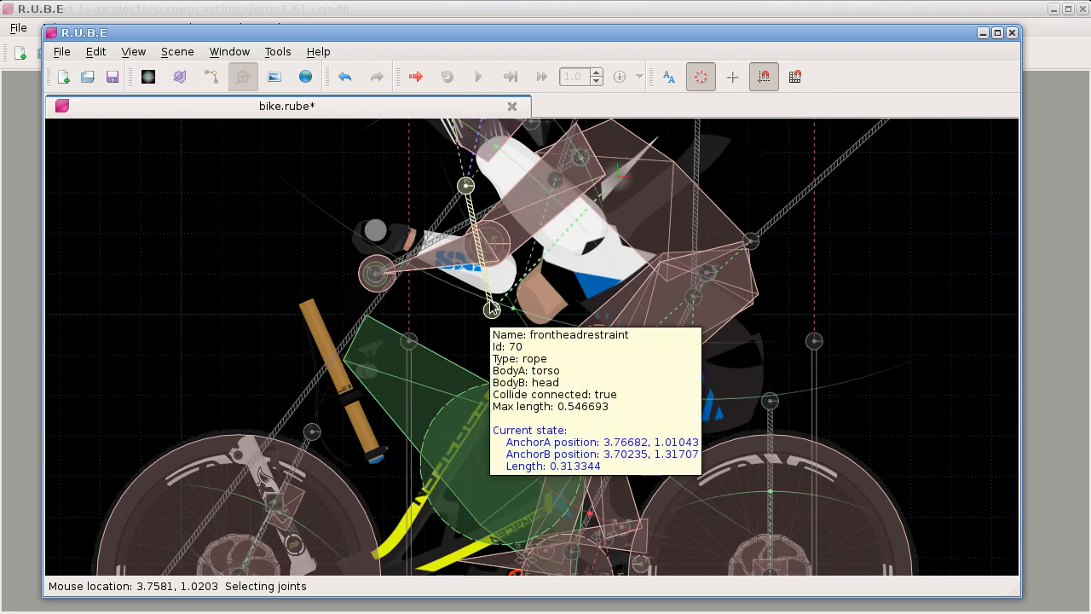
{"action": "scroll", "coordinate": [487, 238], "scroll_direction": "up", "scroll_amount": 4}
{"action": "scroll", "coordinate": [483, 332], "scroll_direction": "down", "scroll_amount": 1}
{"action": "left_click_drag", "start_coordinate": [477, 232], "coordinate": [517, 362]}
{"action": "scroll", "coordinate": [515, 363], "scroll_direction": "up", "scroll_amount": 3}
{"action": "scroll", "coordinate": [516, 362], "scroll_direction": "down", "scroll_amount": 3}
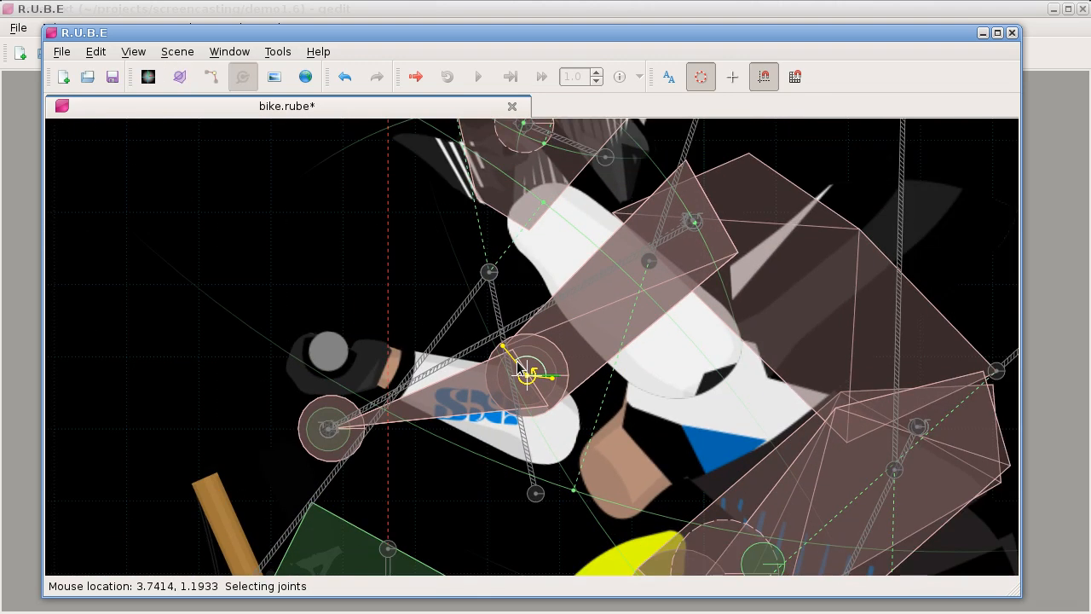
Step: Open a simulation of the bike scene, maximize its window and frame both bikes
{"action": "key", "text": "F5"}
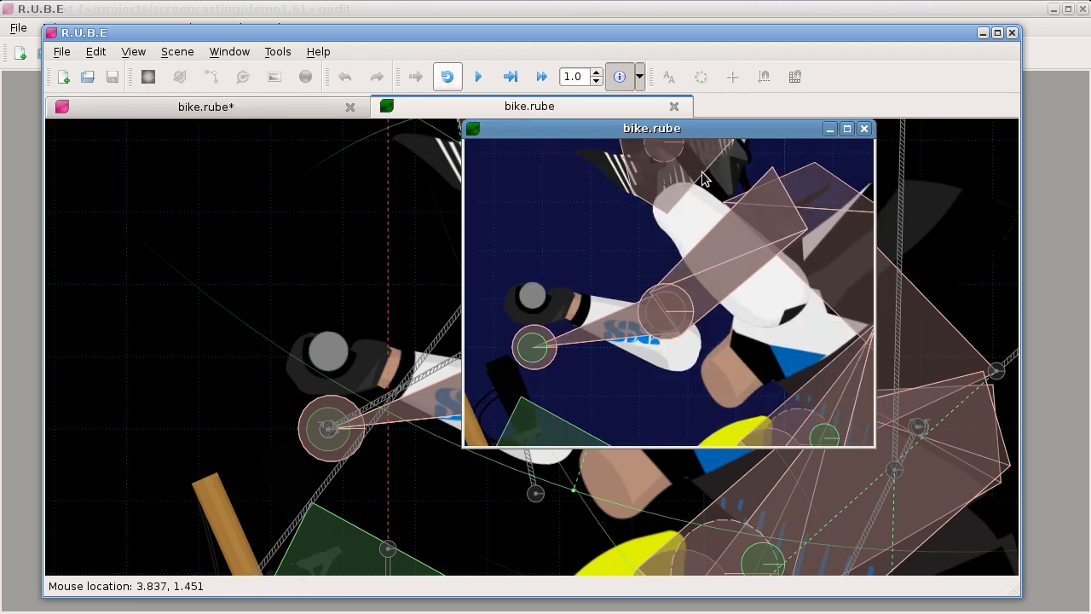
{"action": "double_click", "coordinate": [675, 131]}
{"action": "scroll", "coordinate": [547, 279], "scroll_direction": "down", "scroll_amount": 13}
{"action": "left_click_drag", "start_coordinate": [372, 310], "coordinate": [539, 302]}
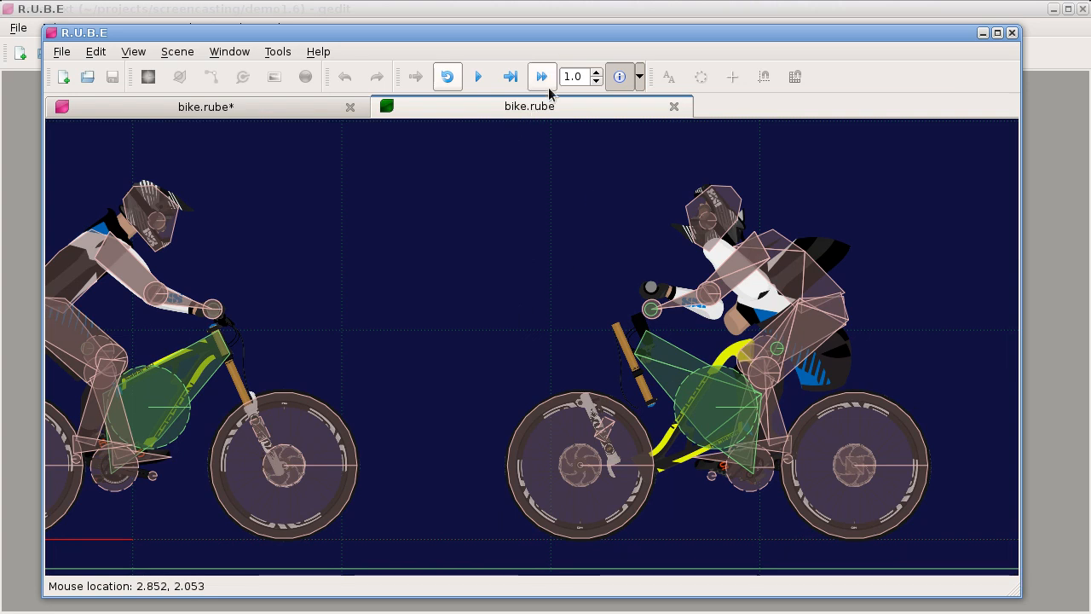
Step: Hide the body images in the simulation view and start running the simulation with both bikes in view
{"action": "left_click", "coordinate": [639, 77]}
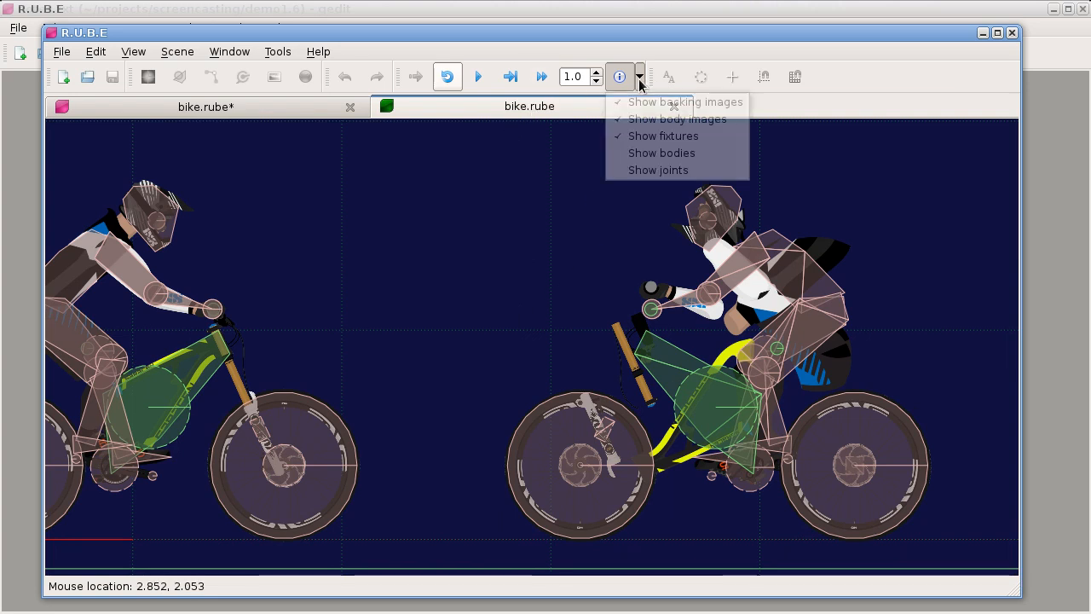
{"action": "left_click", "coordinate": [645, 121]}
{"action": "scroll", "coordinate": [539, 286], "scroll_direction": "down", "scroll_amount": 1}
{"action": "left_click_drag", "start_coordinate": [488, 293], "coordinate": [547, 282]}
{"action": "key", "text": "space"}
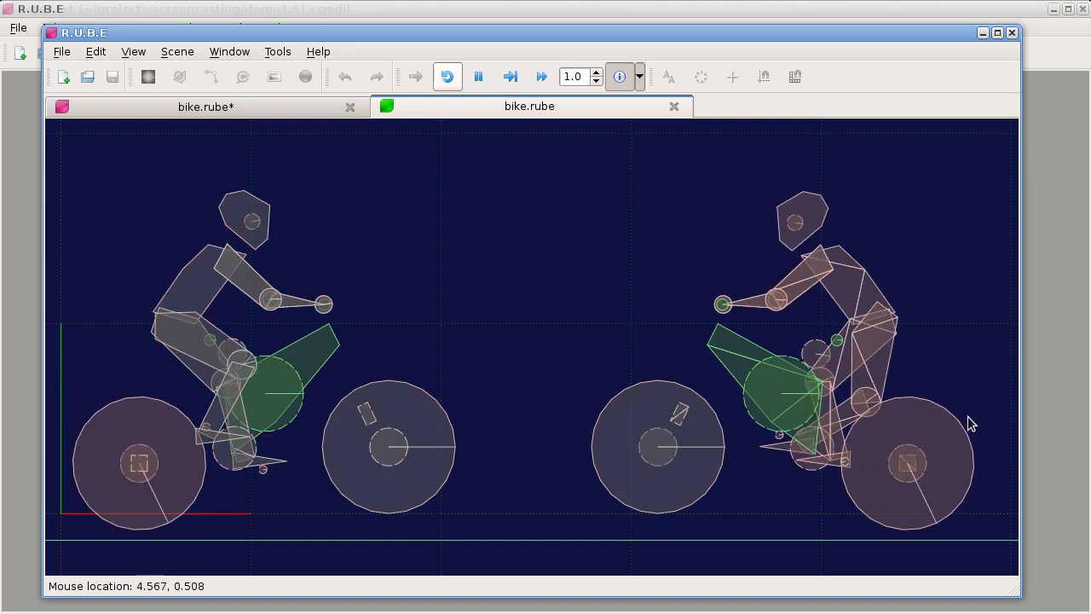
Step: Pull on the riders' limbs and torsos in the running simulation to compare how the original and mirrored joints behave
{"action": "left_click_drag", "start_coordinate": [853, 377], "coordinate": [792, 273]}
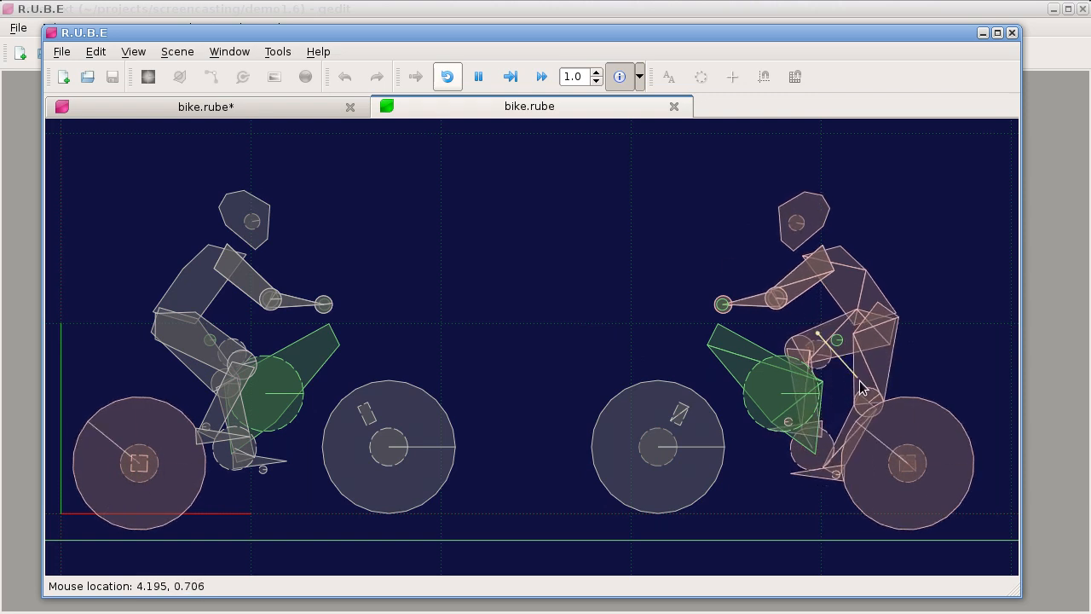
{"action": "left_click_drag", "start_coordinate": [196, 281], "coordinate": [286, 225]}
{"action": "scroll", "coordinate": [740, 349], "scroll_direction": "up", "scroll_amount": 3}
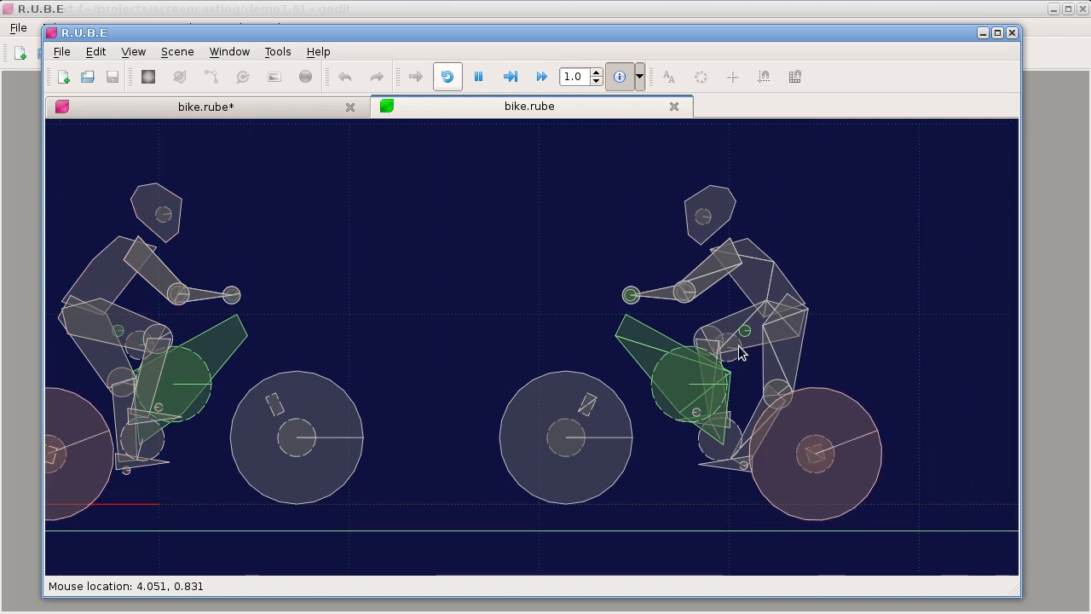
{"action": "mouse_move", "coordinate": [792, 391]}
{"action": "left_mouse_down"}
{"action": "mouse_move", "coordinate": [755, 380]}
{"action": "mouse_move", "coordinate": [816, 392]}
{"action": "mouse_move", "coordinate": [808, 386]}
{"action": "left_mouse_up"}
{"action": "left_click_drag", "start_coordinate": [658, 228], "coordinate": [602, 214]}
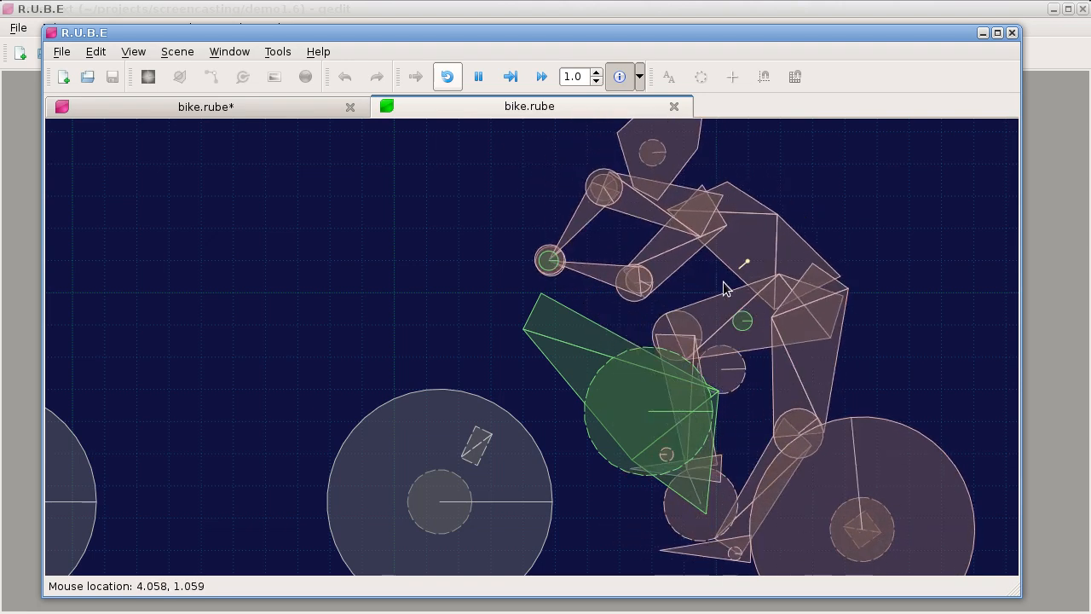
{"action": "left_click_drag", "start_coordinate": [699, 304], "coordinate": [692, 315]}
Step: Compare the rear wheels' movement on the original and mirrored bikes, nudging the original bike's rear wheel
{"action": "scroll", "coordinate": [539, 382], "scroll_direction": "down", "scroll_amount": 3}
{"action": "left_click_drag", "start_coordinate": [480, 377], "coordinate": [664, 358]}
{"action": "scroll", "coordinate": [499, 377], "scroll_direction": "down", "scroll_amount": 6}
{"action": "scroll", "coordinate": [439, 320], "scroll_direction": "up", "scroll_amount": 3}
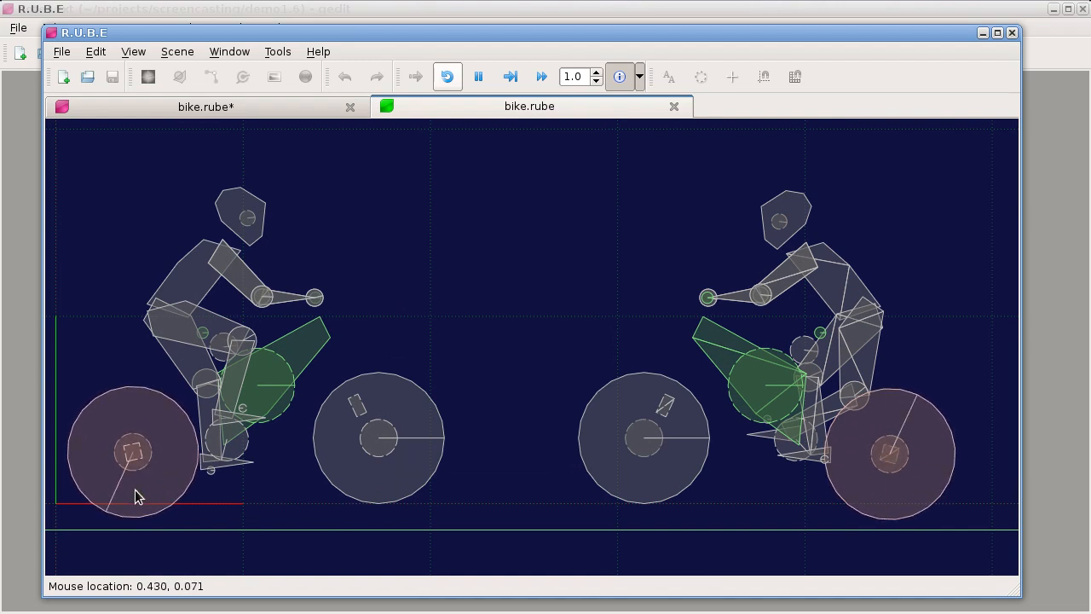
{"action": "left_click_drag", "start_coordinate": [131, 490], "coordinate": [132, 490]}
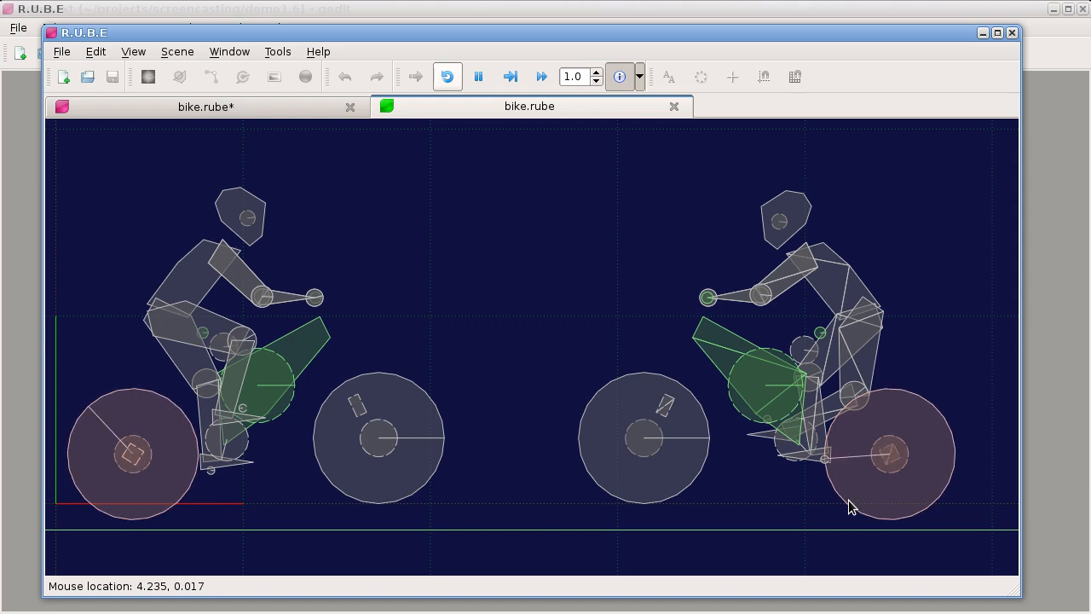
{"action": "scroll", "coordinate": [492, 365], "scroll_direction": "down", "scroll_amount": 1}
{"action": "scroll", "coordinate": [489, 358], "scroll_direction": "up", "scroll_amount": 2}
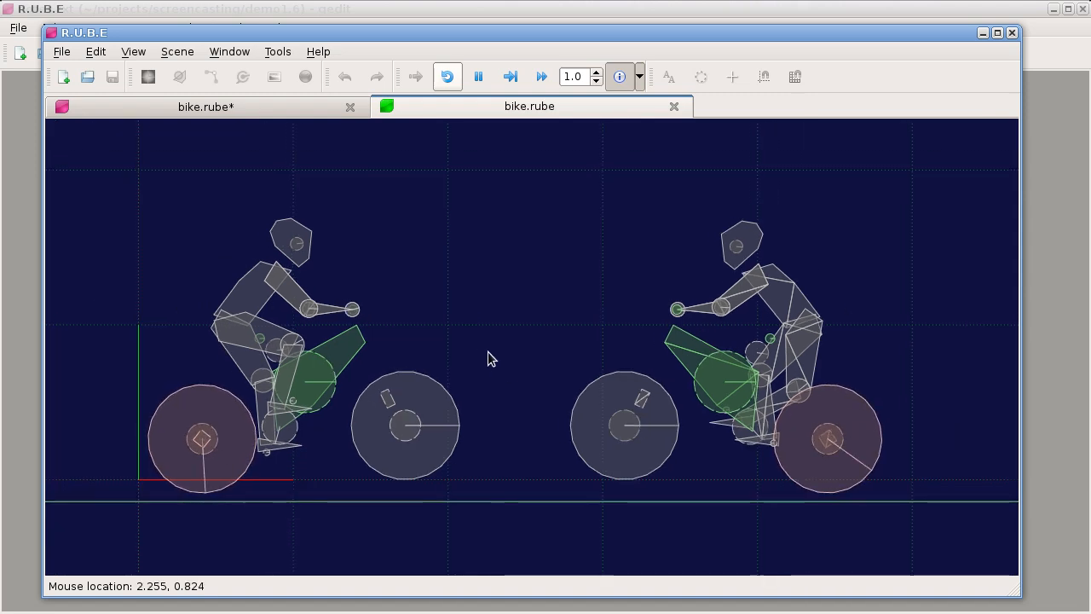
{"action": "left_click_drag", "start_coordinate": [467, 332], "coordinate": [475, 332]}
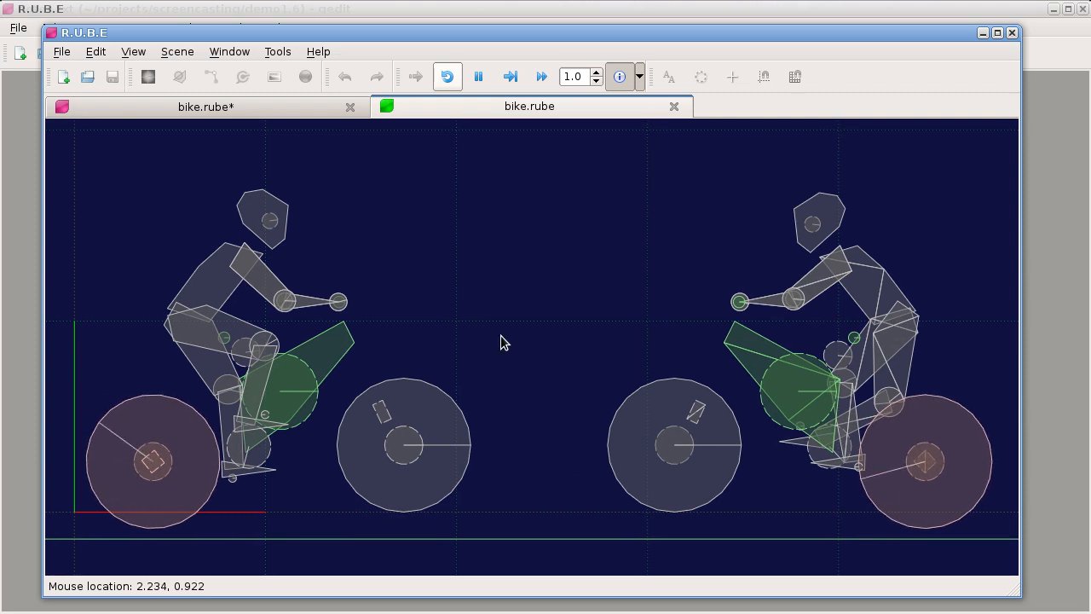
Step: Close the simulation, move the version 1.5.3 window out of the way and open the recent bike.rube in the newer R.U.B.E window
{"action": "left_click", "coordinate": [673, 108]}
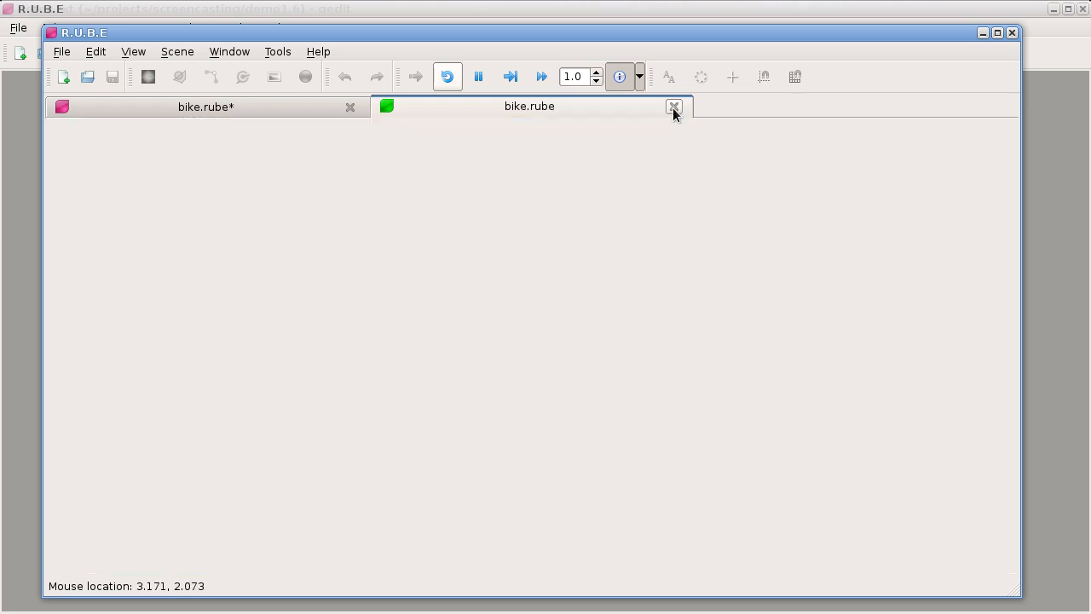
{"action": "left_click_drag", "start_coordinate": [87, 37], "coordinate": [1090, 281]}
{"action": "left_click", "coordinate": [3, 27]}
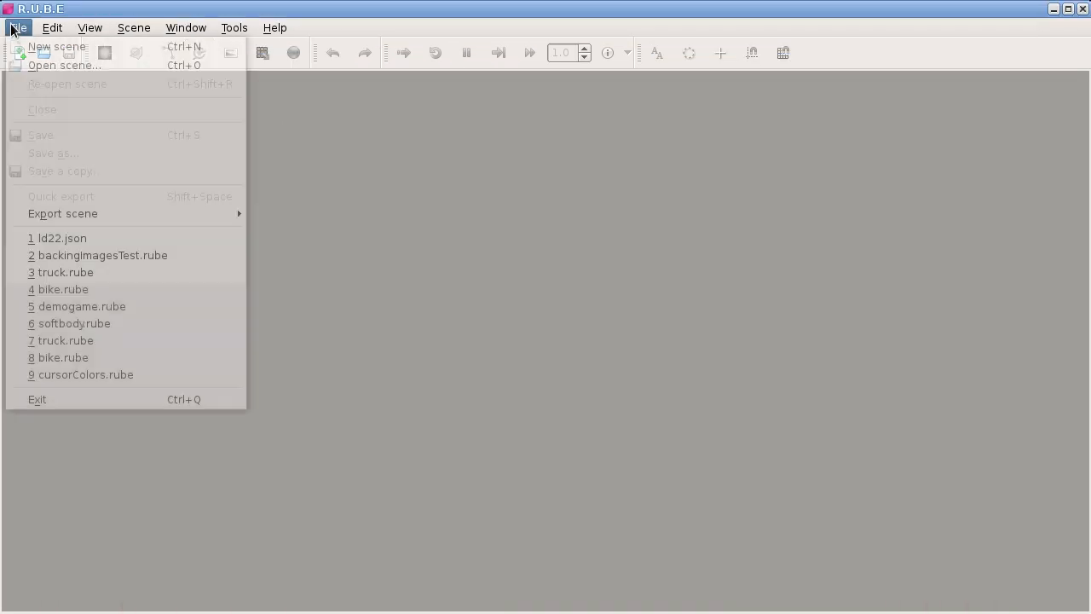
{"action": "left_click", "coordinate": [96, 293]}
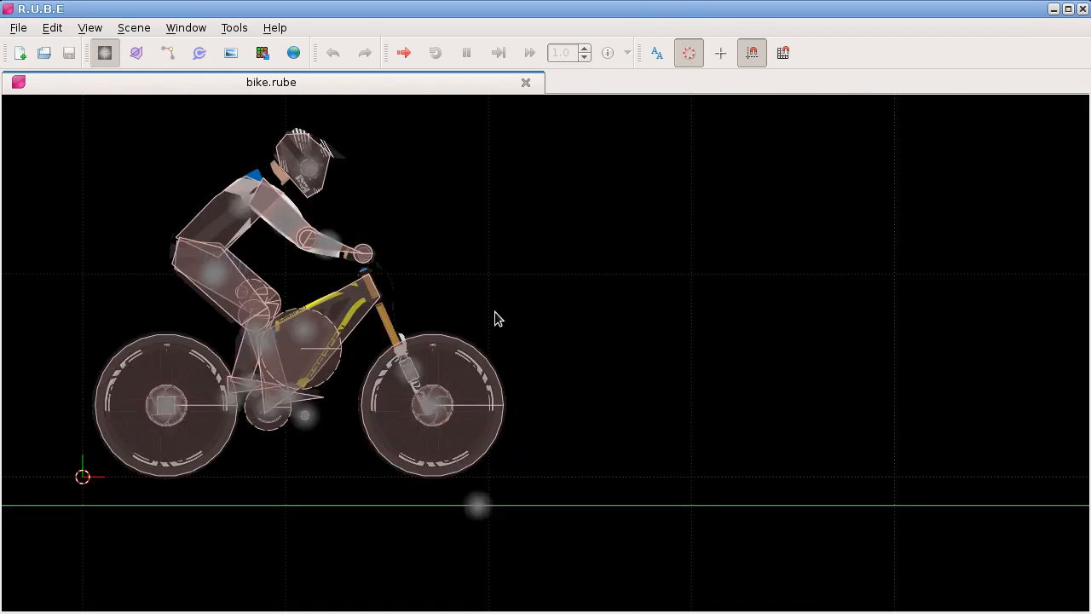
Step: Select the whole bike with its rider and create a horizontally mirrored copy about the cursor in front of it
{"action": "left_click_drag", "start_coordinate": [157, 151], "coordinate": [559, 500]}
{"action": "key", "text": "s"}
{"action": "key", "text": "x"}
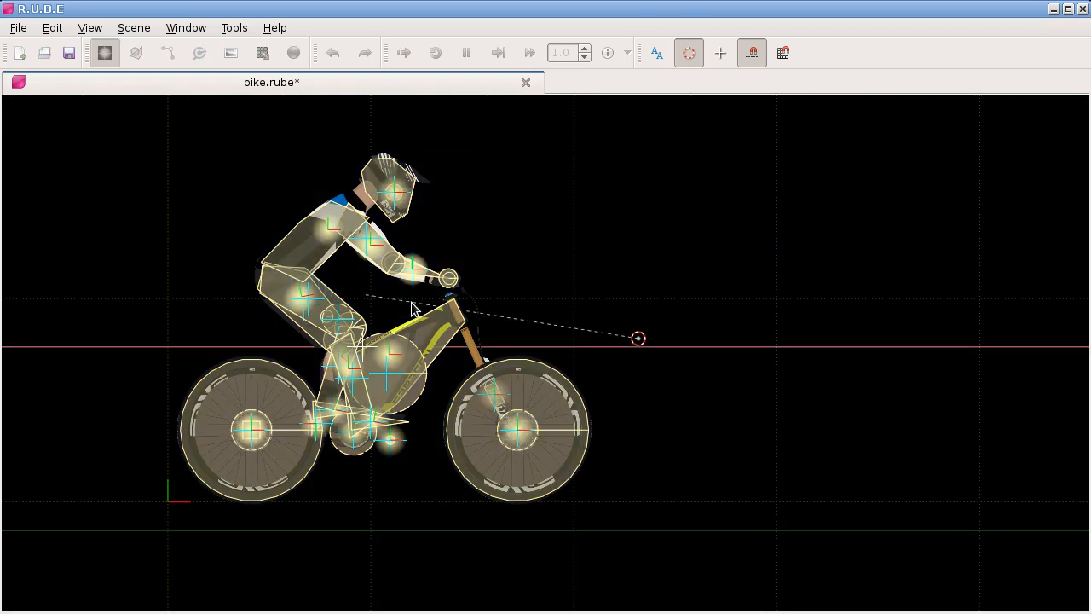
{"action": "left_click", "coordinate": [935, 343]}
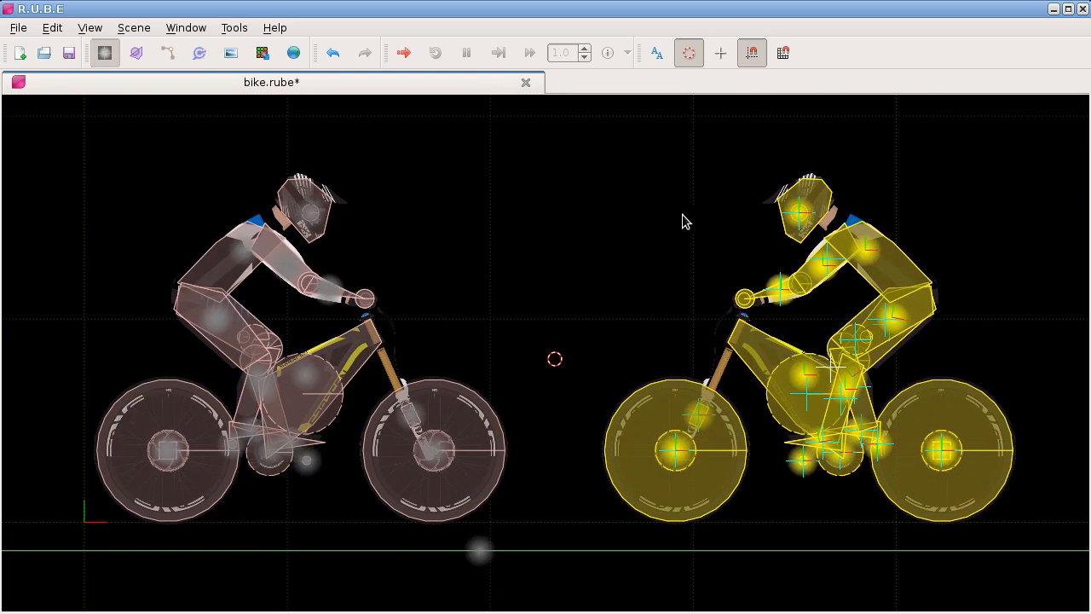
Step: Open a maximized simulation of the original and mirrored bikes, run it and restart it
{"action": "key", "text": "ctrl+r"}
{"action": "double_click", "coordinate": [705, 106]}
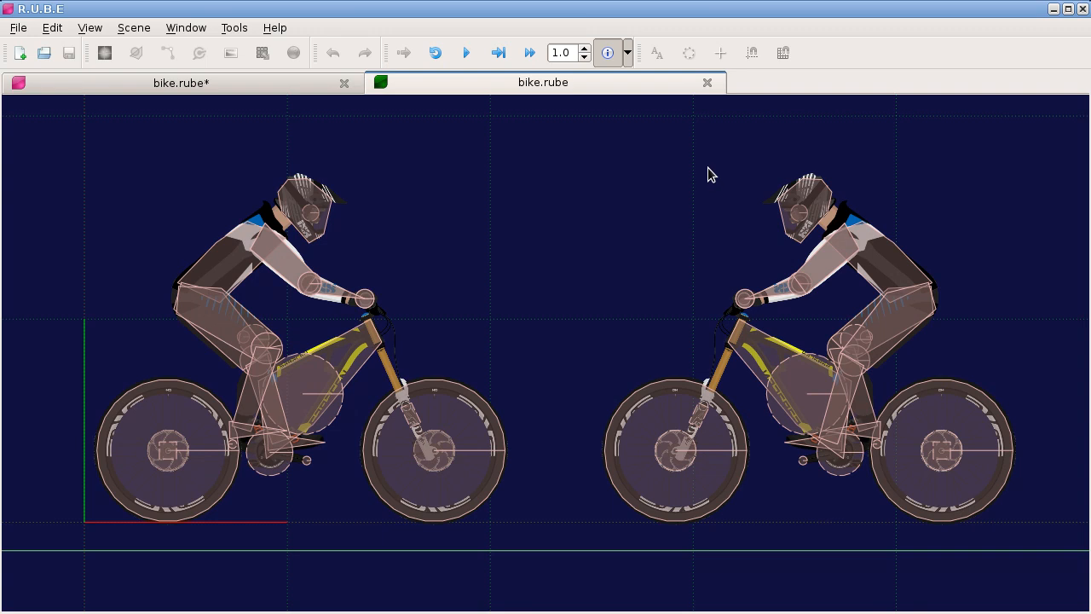
{"action": "key", "text": "space"}
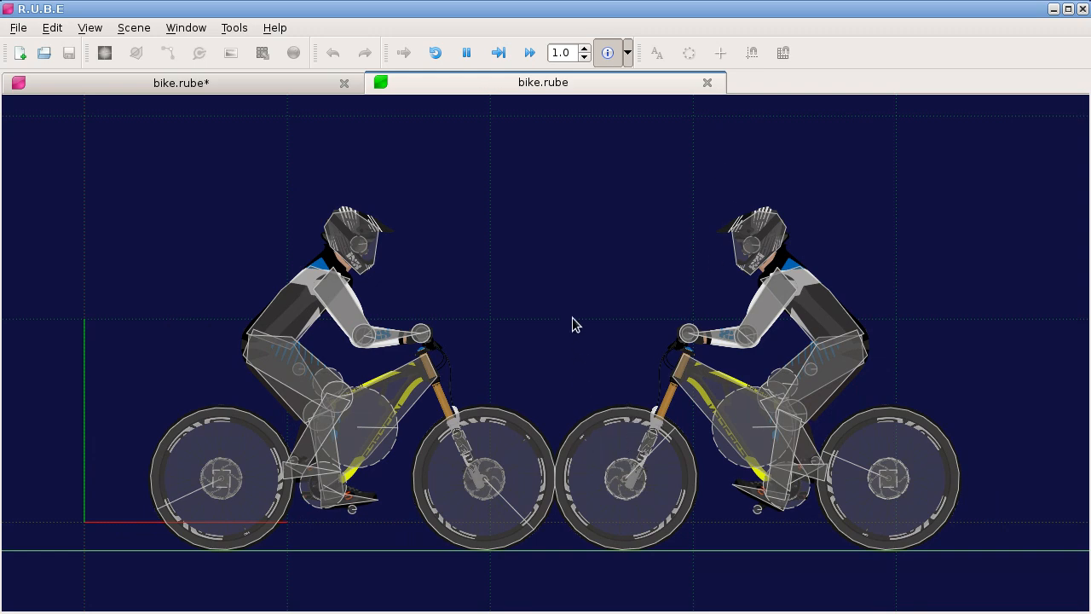
{"action": "key", "text": "r"}
{"action": "left_click_drag", "start_coordinate": [593, 455], "coordinate": [629, 346]}
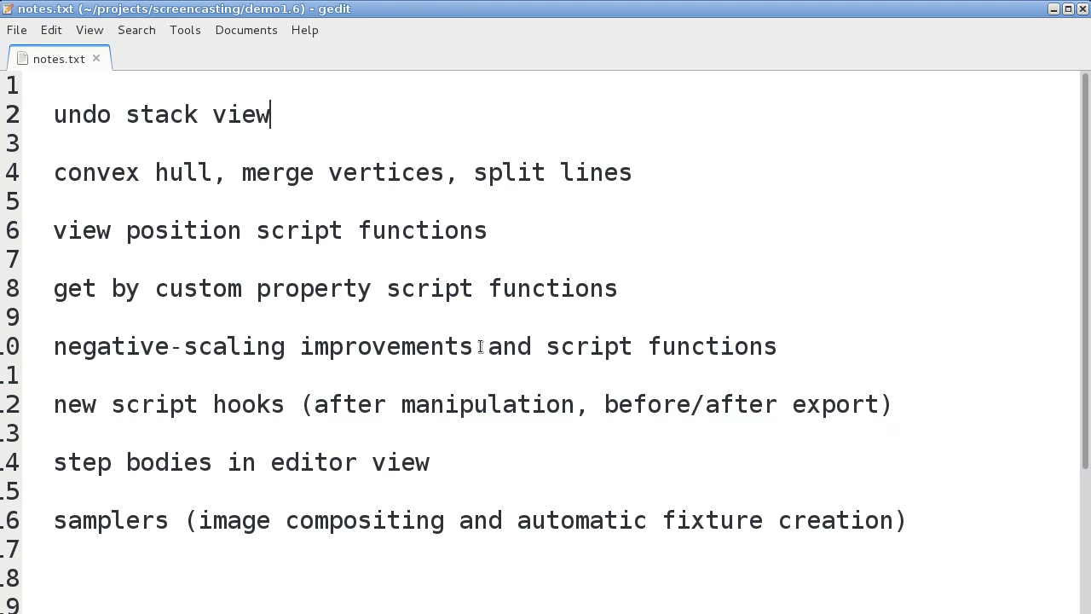
Step: In notes.txt in gedit, highlight "script functions" on the negative-scaling improvements line
{"action": "left_click_drag", "start_coordinate": [545, 349], "coordinate": [833, 345]}
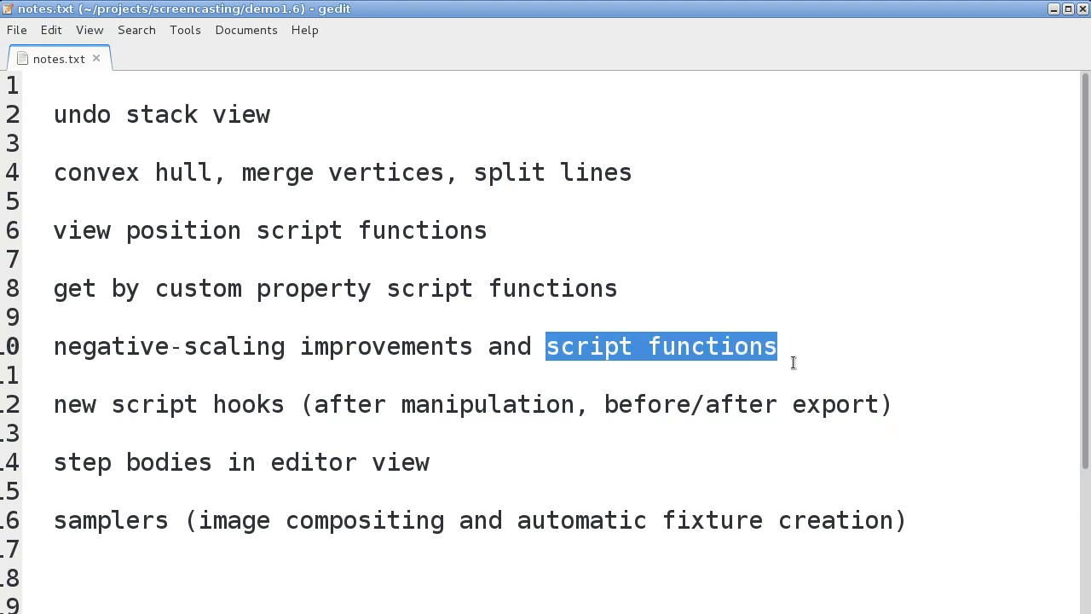
{"action": "left_click", "coordinate": [696, 352]}
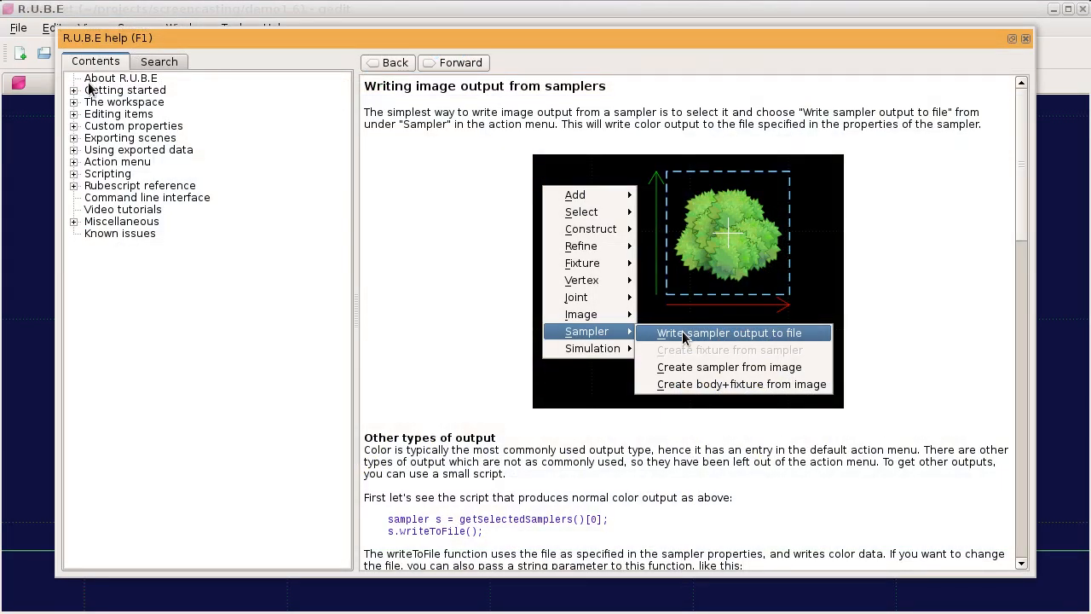
Step: In the R.U.B.E help contents, expand the Rubescript reference down to the body-related R.U.B.E global functions
{"action": "left_click", "coordinate": [74, 185]}
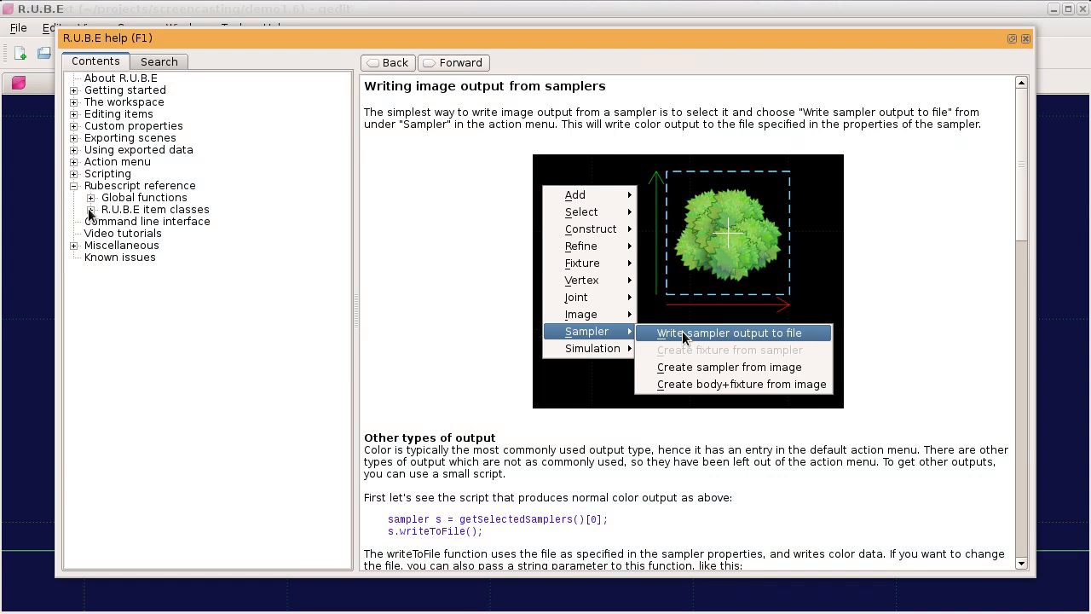
{"action": "left_click", "coordinate": [90, 208]}
{"action": "left_click", "coordinate": [90, 197]}
{"action": "left_click", "coordinate": [90, 244]}
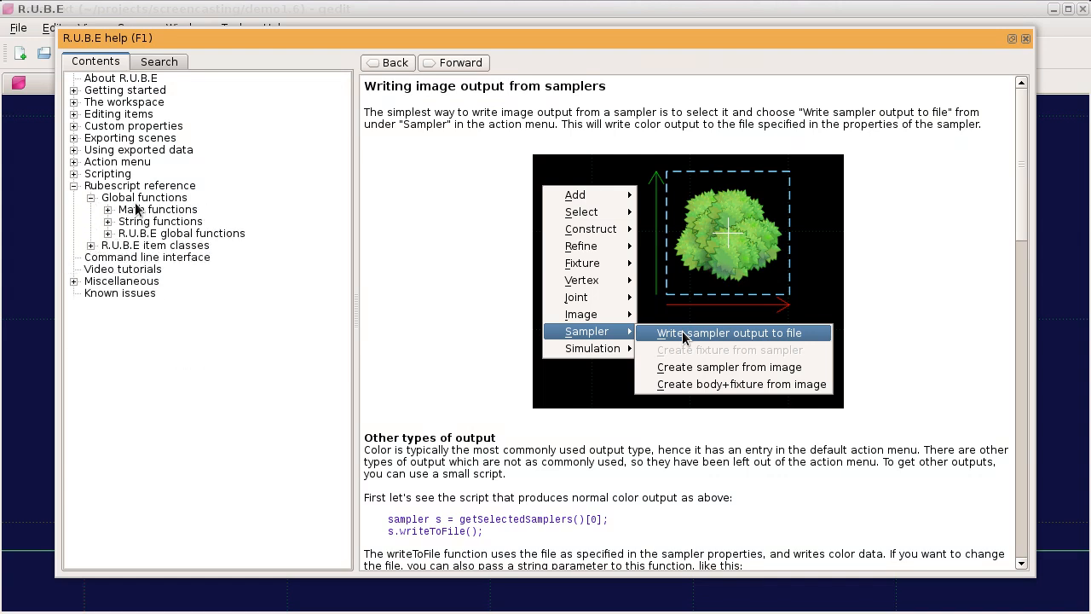
{"action": "left_click", "coordinate": [109, 233]}
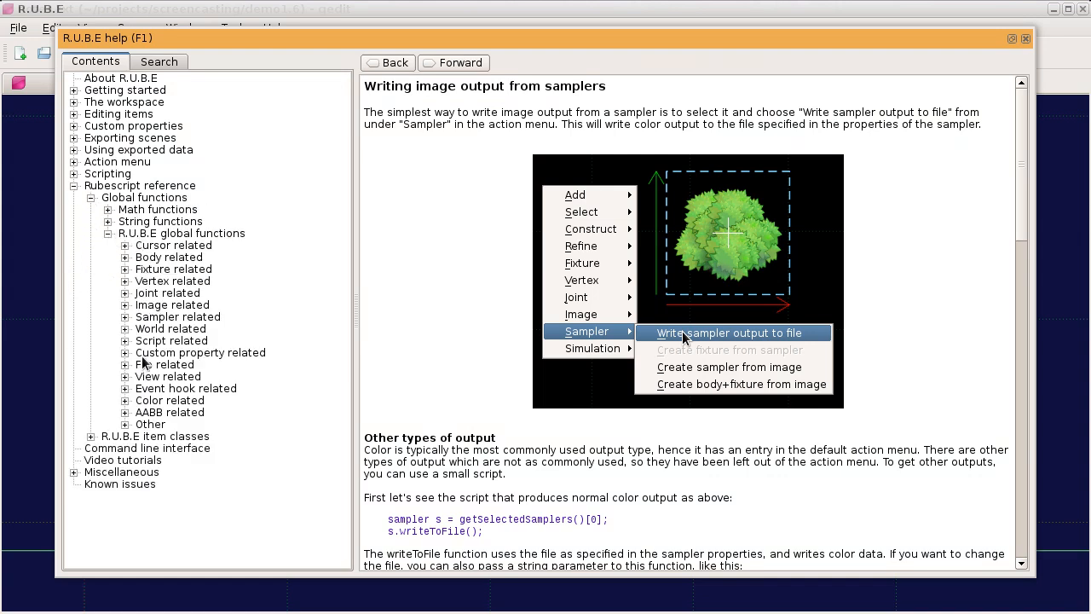
{"action": "left_click", "coordinate": [124, 257]}
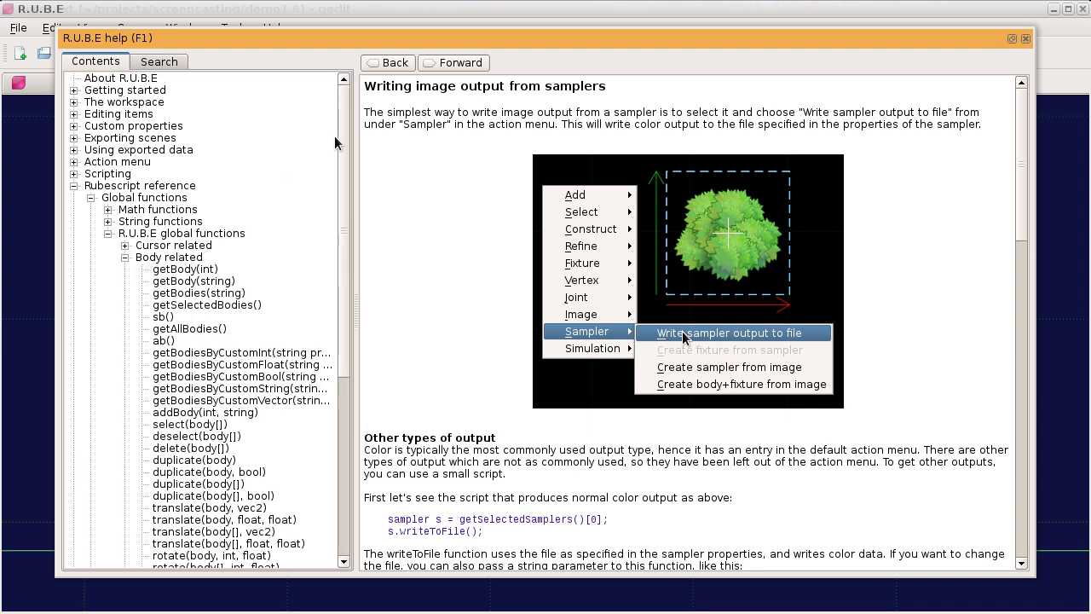
Step: Open the help entry for scale(body[], int whichCenter, float x, float y) and highlight its signature
{"action": "scroll", "coordinate": [344, 194], "scroll_direction": "down", "scroll_amount": 2}
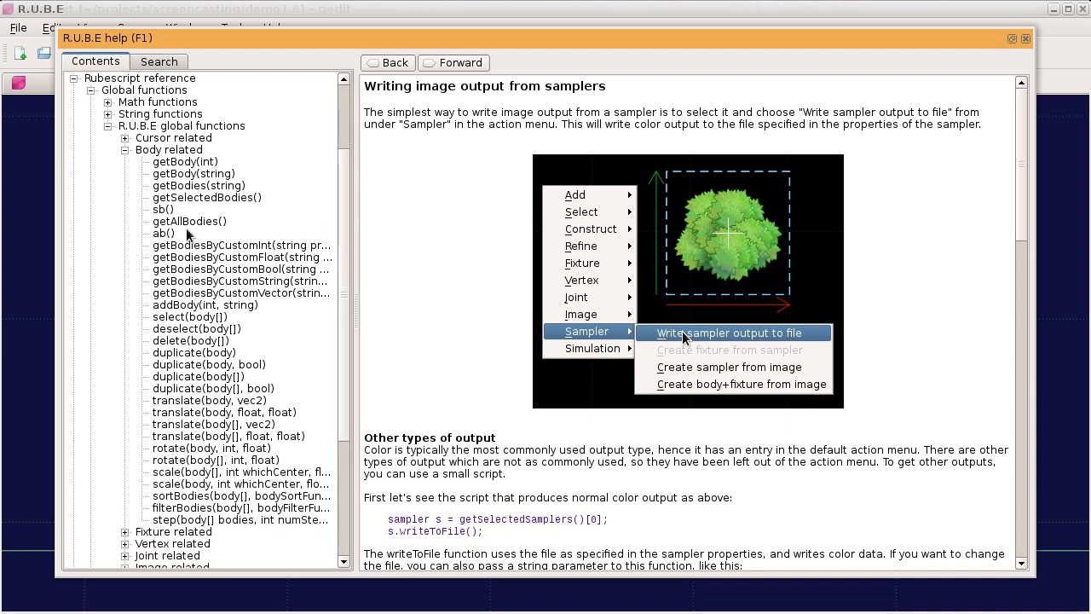
{"action": "left_click", "coordinate": [205, 476]}
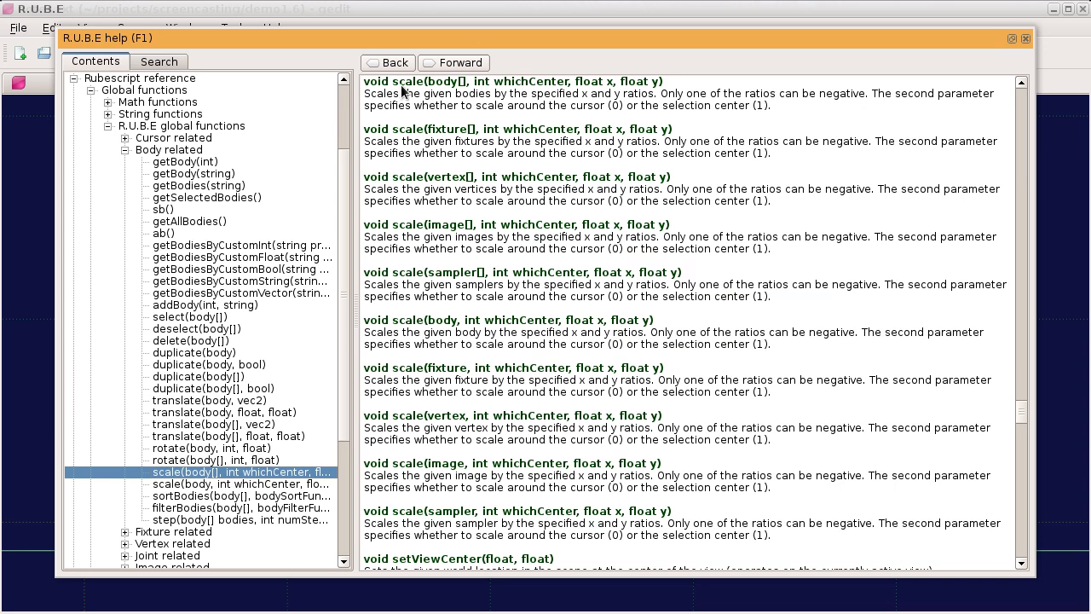
{"action": "left_click_drag", "start_coordinate": [395, 85], "coordinate": [665, 86]}
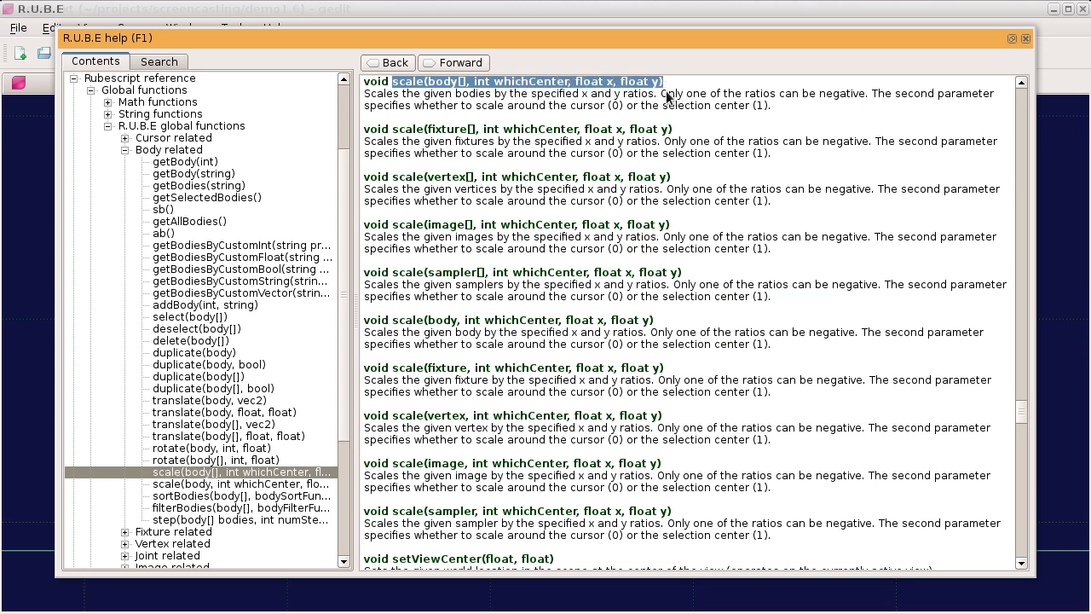
Step: Highlight the scale(body[], int whichCenter, float x, float y) signature in the help text, clear the highlight, and close the help
{"action": "scroll", "coordinate": [667, 97], "scroll_direction": "up", "scroll_amount": 1}
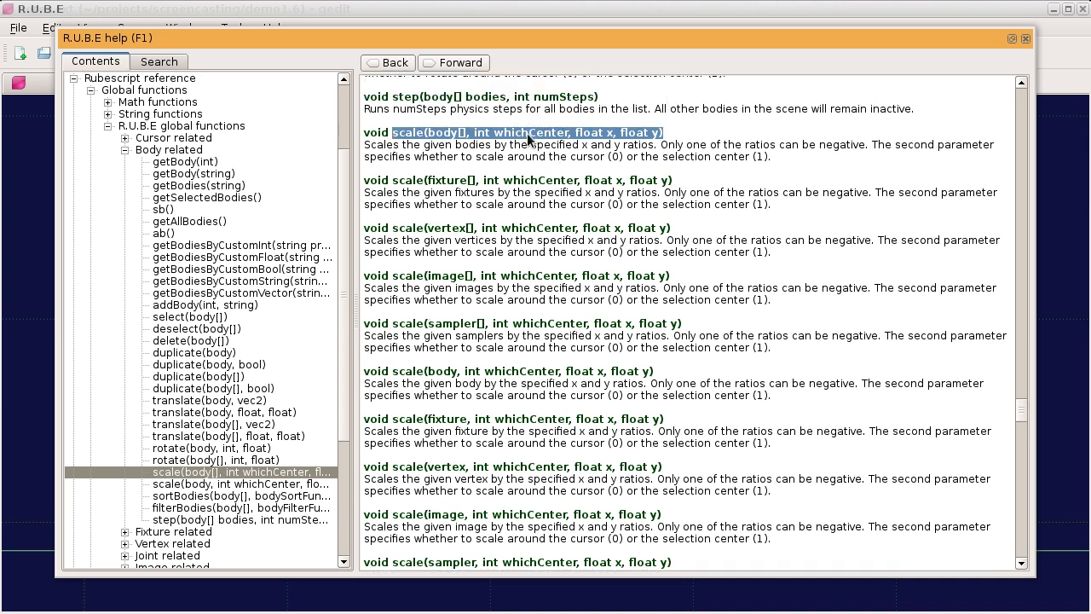
{"action": "left_click", "coordinate": [460, 142]}
{"action": "left_click_drag", "start_coordinate": [392, 136], "coordinate": [648, 133]}
{"action": "left_click", "coordinate": [627, 138]}
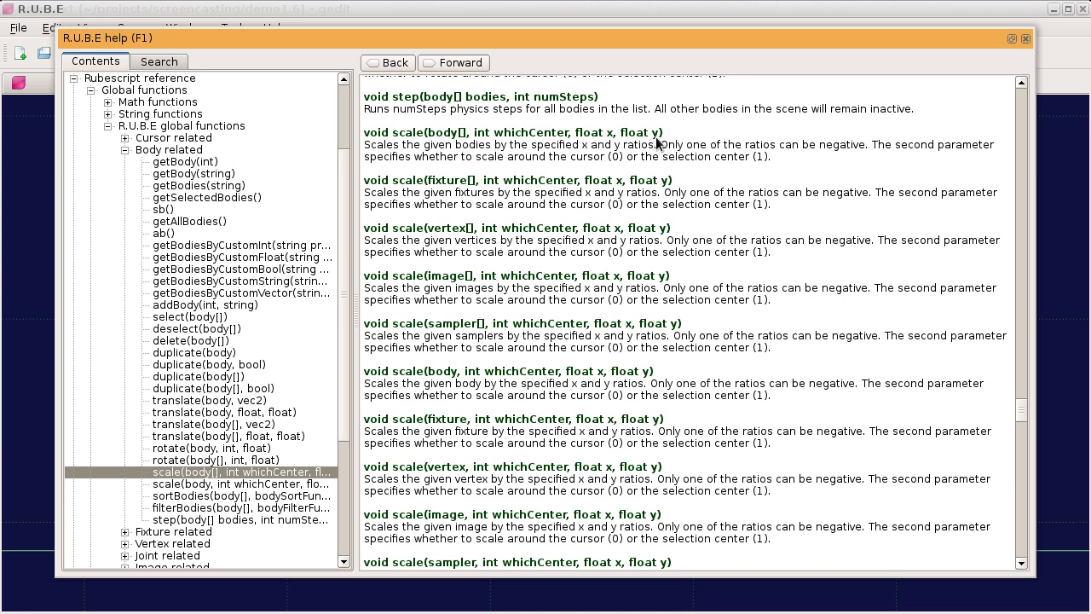
{"action": "left_click_drag", "start_coordinate": [662, 132], "coordinate": [395, 137]}
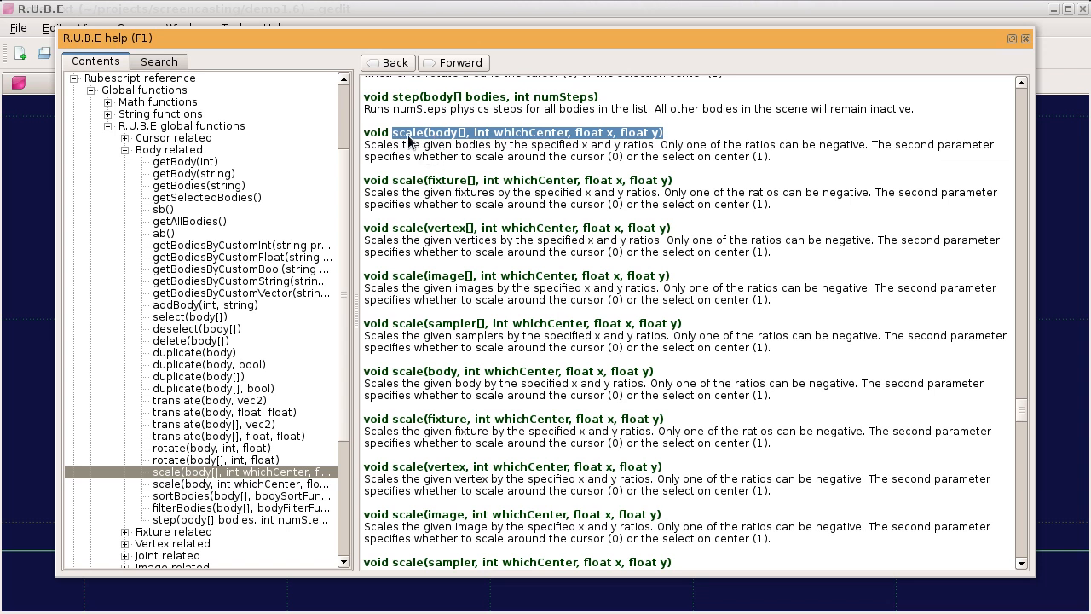
{"action": "left_click_drag", "start_coordinate": [394, 134], "coordinate": [649, 134]}
{"action": "left_click", "coordinate": [660, 145]}
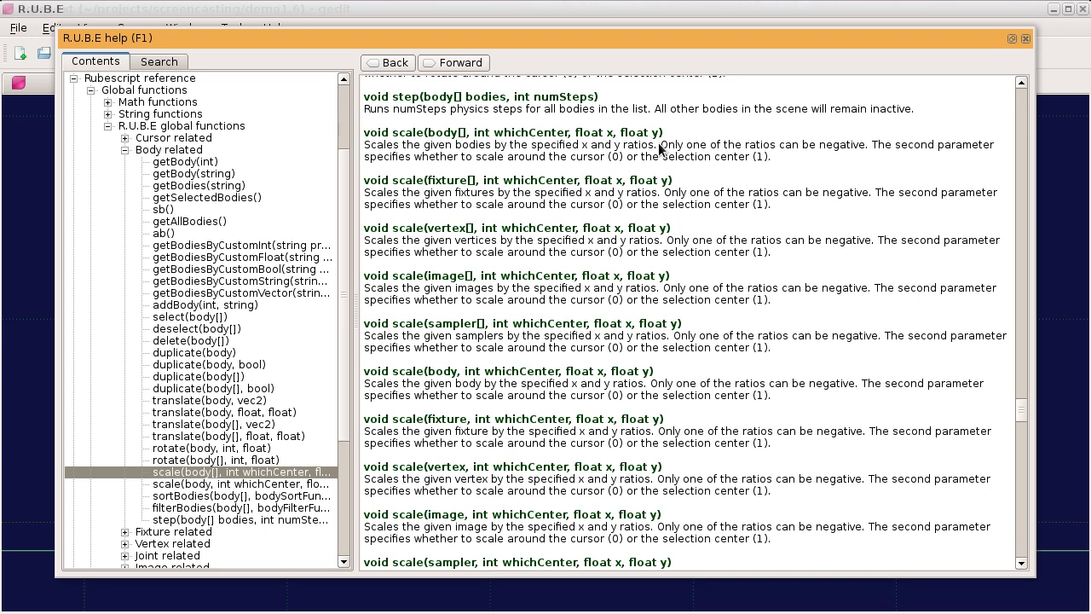
{"action": "key", "text": "Escape"}
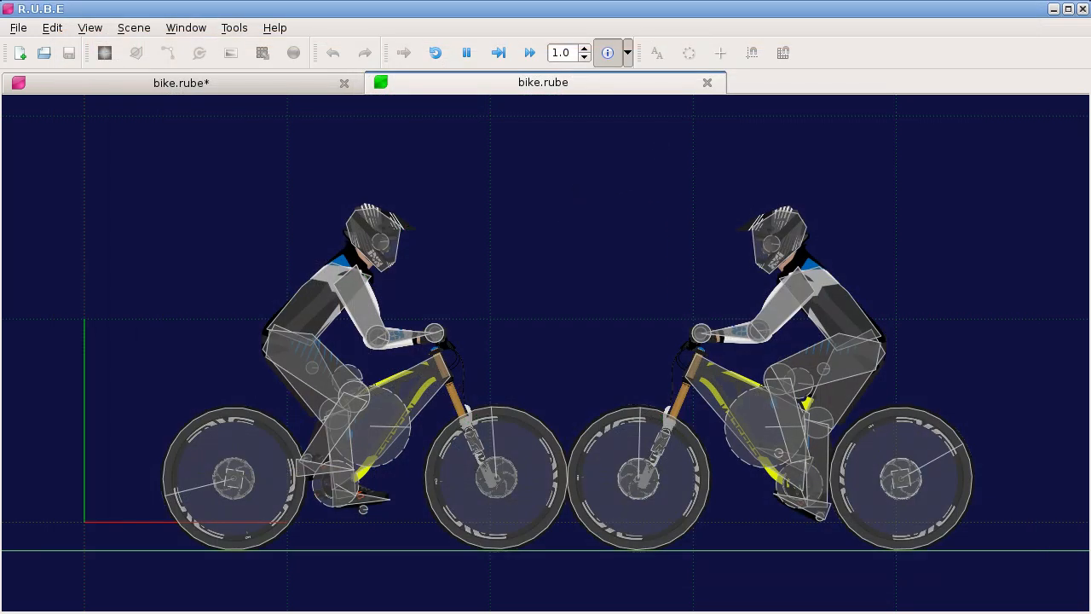
Step: In notes.txt in gedit, highlight the "new script hooks" text and its "after manipulation" and "before/after export" items
{"action": "key", "text": "alt+Tab"}
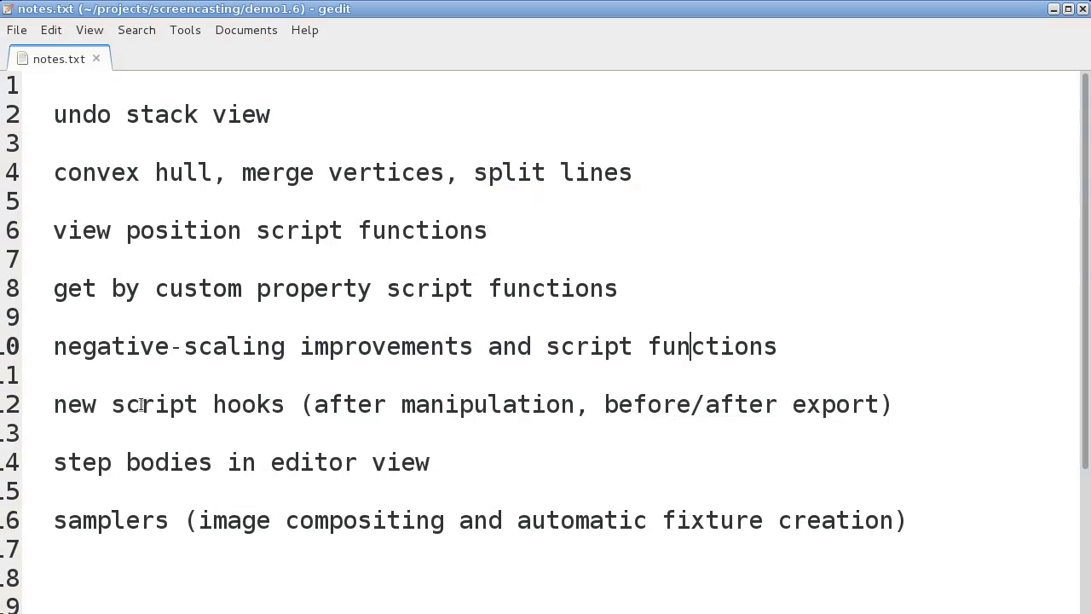
{"action": "left_click_drag", "start_coordinate": [54, 404], "coordinate": [257, 404]}
{"action": "left_click", "coordinate": [271, 404]}
{"action": "left_click_drag", "start_coordinate": [315, 404], "coordinate": [560, 415]}
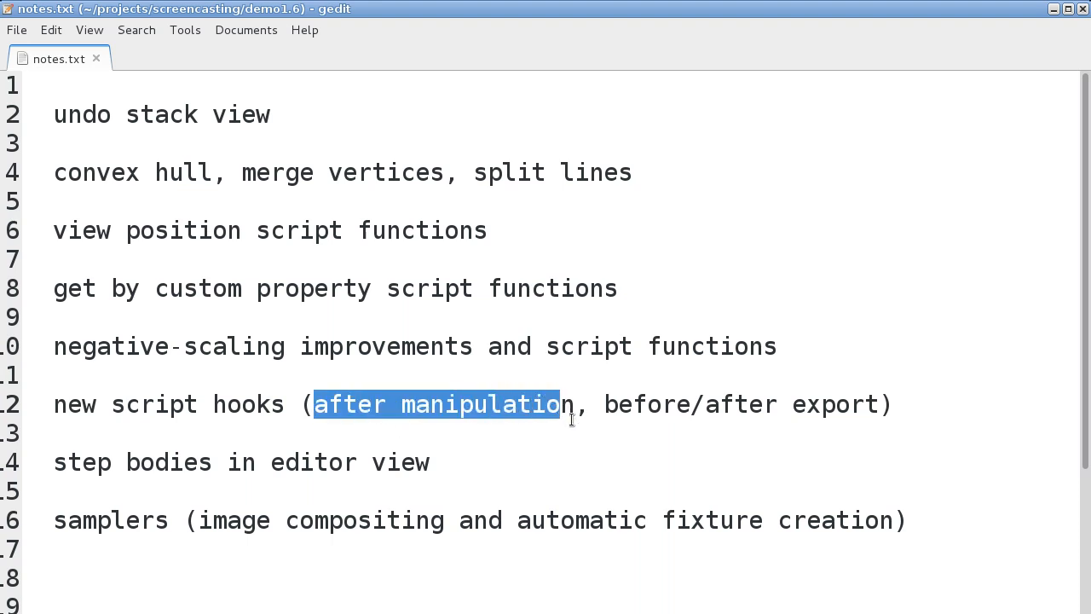
{"action": "left_click_drag", "start_coordinate": [604, 404], "coordinate": [778, 405]}
{"action": "double_click", "coordinate": [475, 408]}
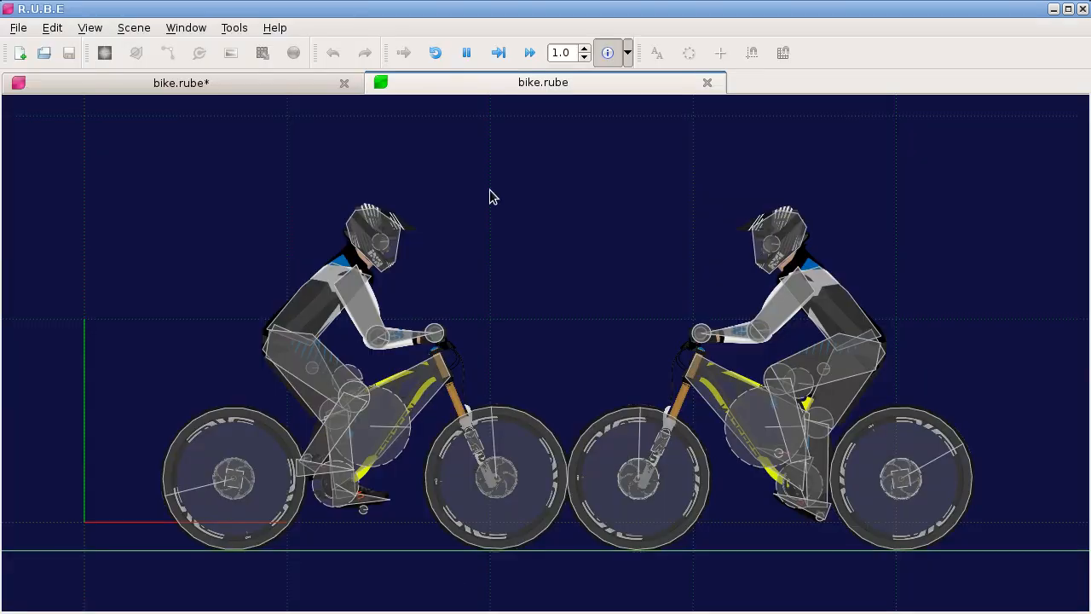
Step: Back in R.U.B.E, close the bike simulation and bike.rube without saving, and open the recent scene truck.rube
{"action": "left_click", "coordinate": [707, 82]}
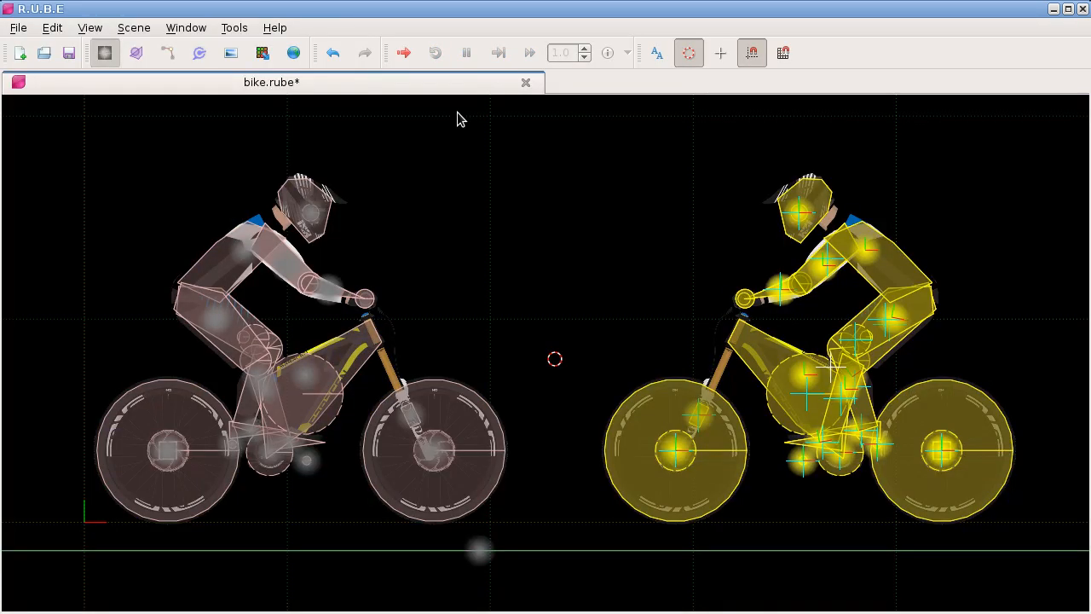
{"action": "left_click", "coordinate": [525, 82]}
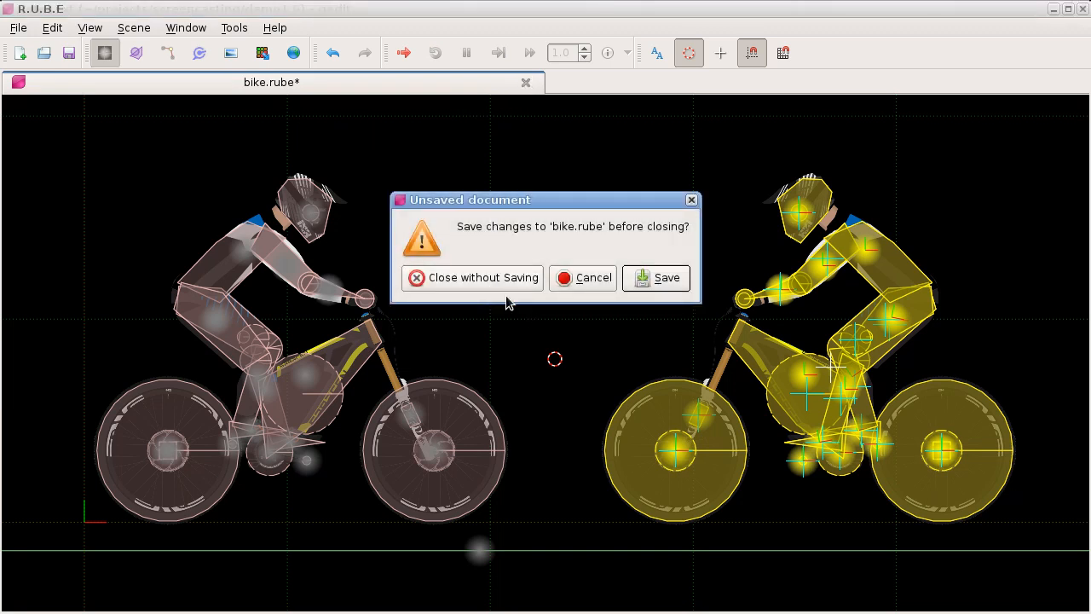
{"action": "left_click", "coordinate": [481, 277]}
{"action": "left_click", "coordinate": [18, 27]}
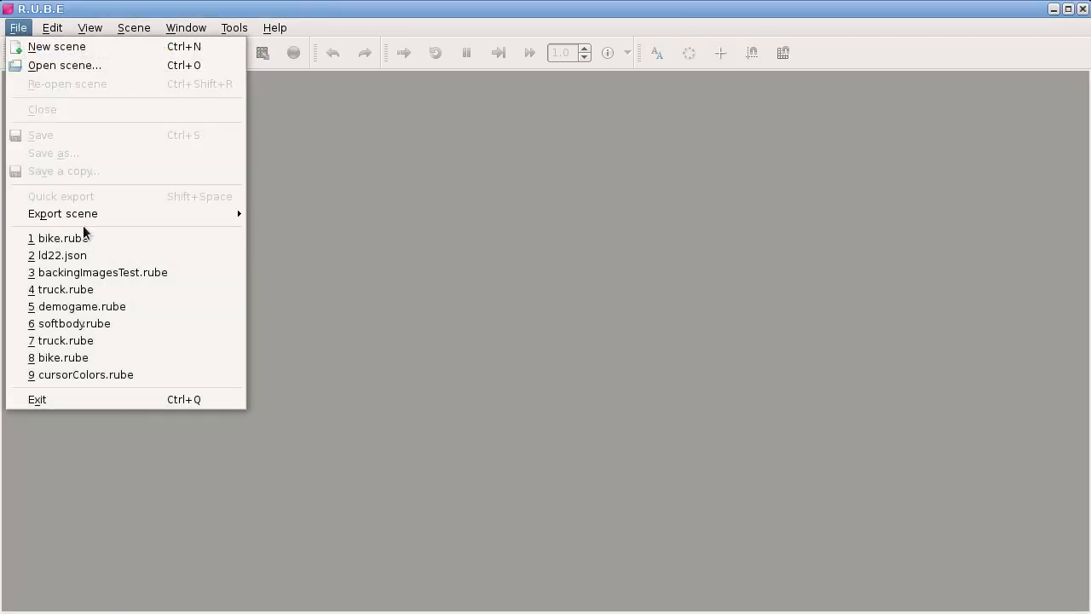
{"action": "left_click", "coordinate": [101, 295]}
Step: Add a body with a square fixture in the empty space above the truck
{"action": "left_click_drag", "start_coordinate": [26, 314], "coordinate": [159, 415]}
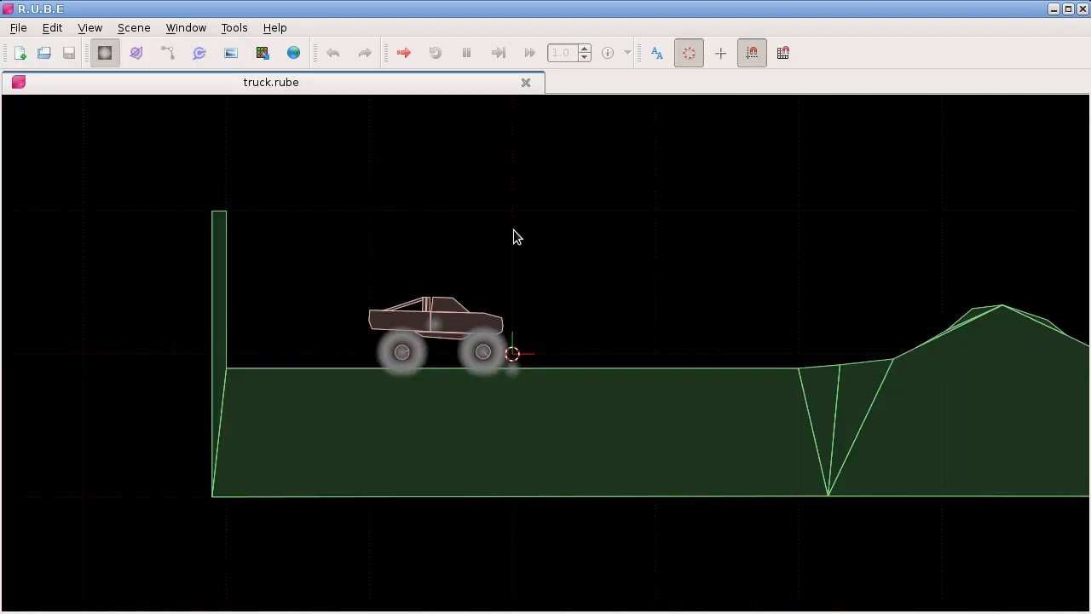
{"action": "right_click", "coordinate": [474, 283]}
{"action": "mouse_move", "coordinate": [555, 299]}
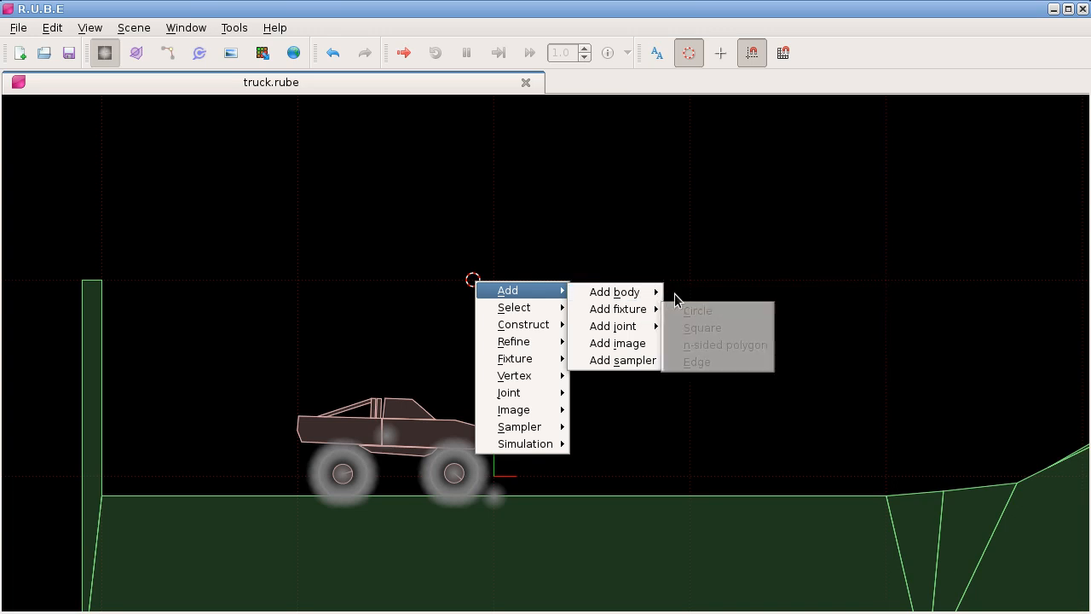
{"action": "mouse_move", "coordinate": [653, 295]}
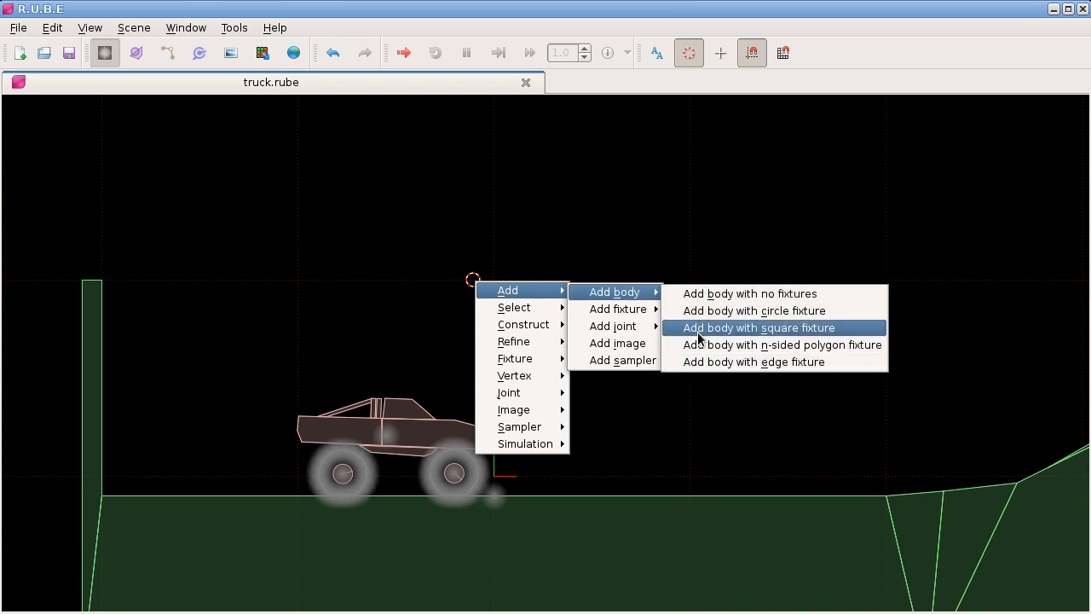
{"action": "left_click", "coordinate": [698, 339]}
{"action": "scroll", "coordinate": [477, 286], "scroll_direction": "up", "scroll_amount": 5}
{"action": "left_click_drag", "start_coordinate": [403, 424], "coordinate": [348, 341]}
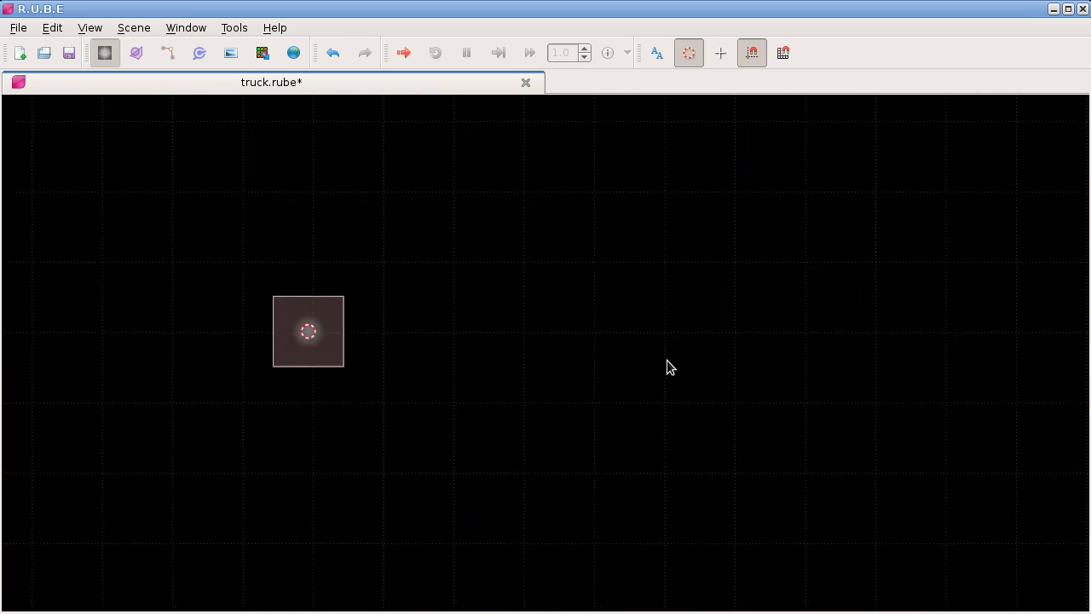
Step: Show the script panel and, in the script hook setup, assign Print hook event info to the Bodies manipulated event
{"action": "key", "text": "F8"}
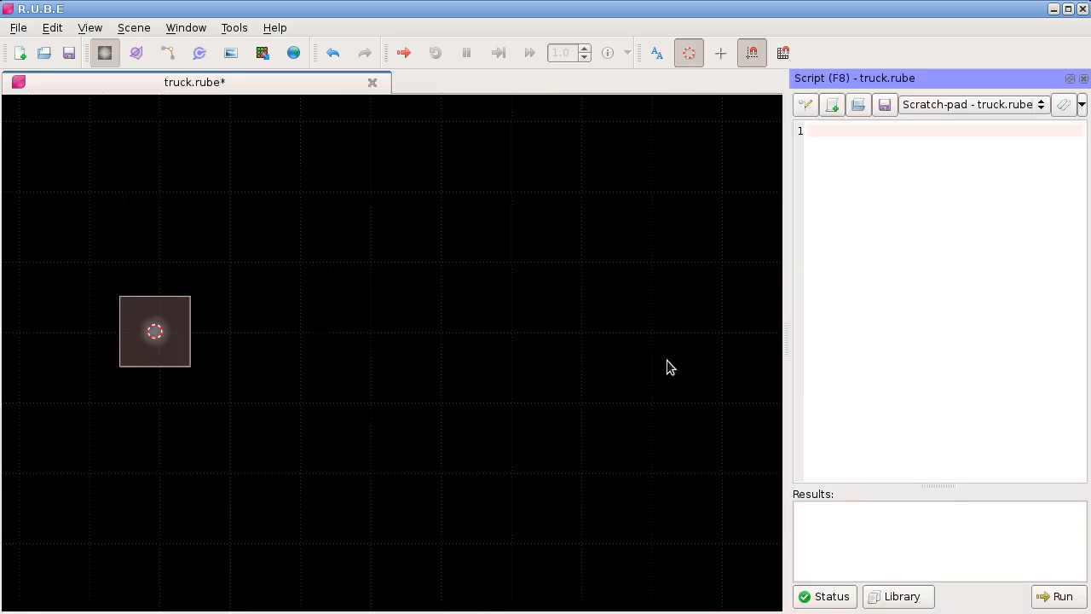
{"action": "left_click_drag", "start_coordinate": [247, 364], "coordinate": [339, 368]}
{"action": "left_click", "coordinate": [805, 105]}
{"action": "left_click_drag", "start_coordinate": [697, 229], "coordinate": [484, 117]}
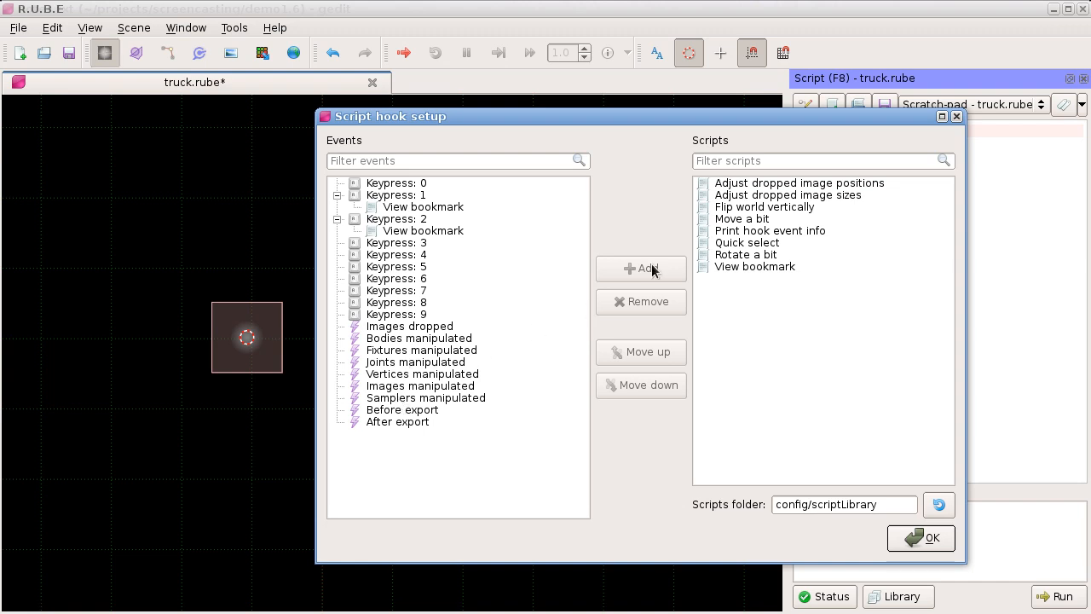
{"action": "left_click", "coordinate": [747, 230]}
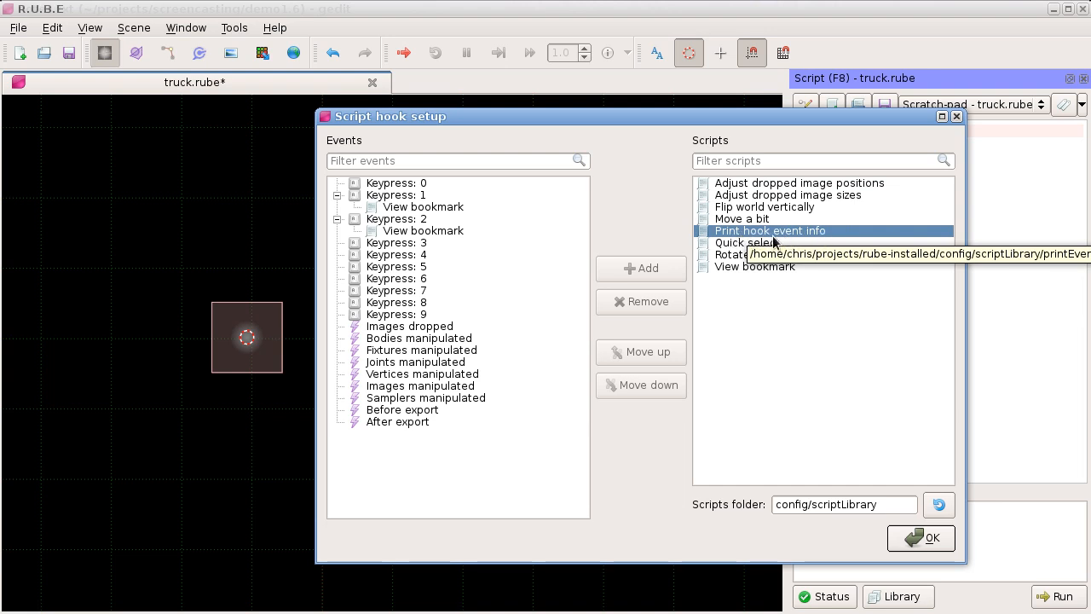
{"action": "left_click", "coordinate": [397, 340]}
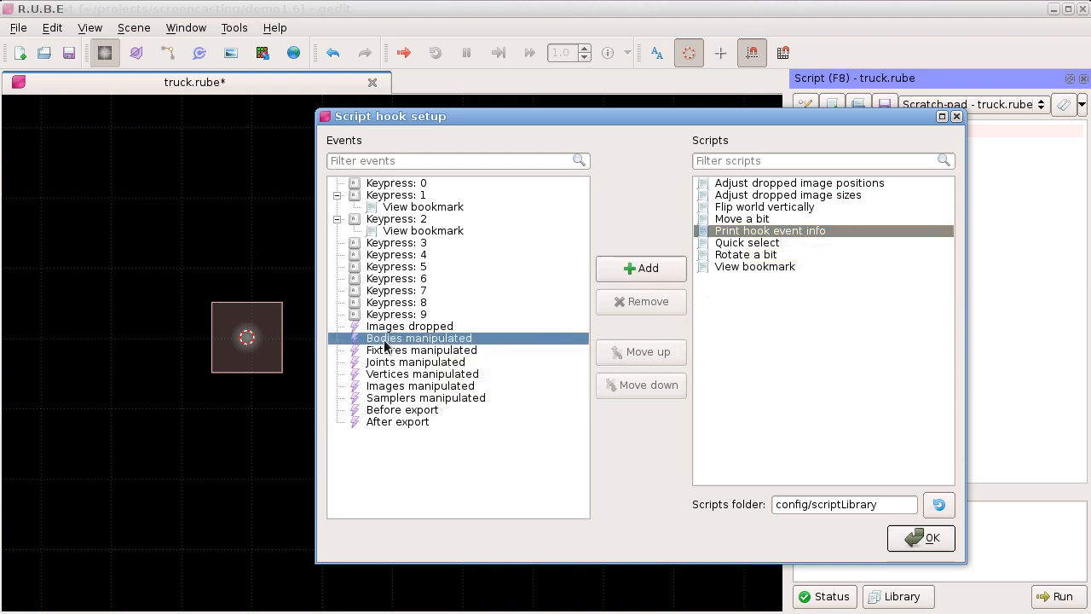
{"action": "left_click", "coordinate": [646, 270]}
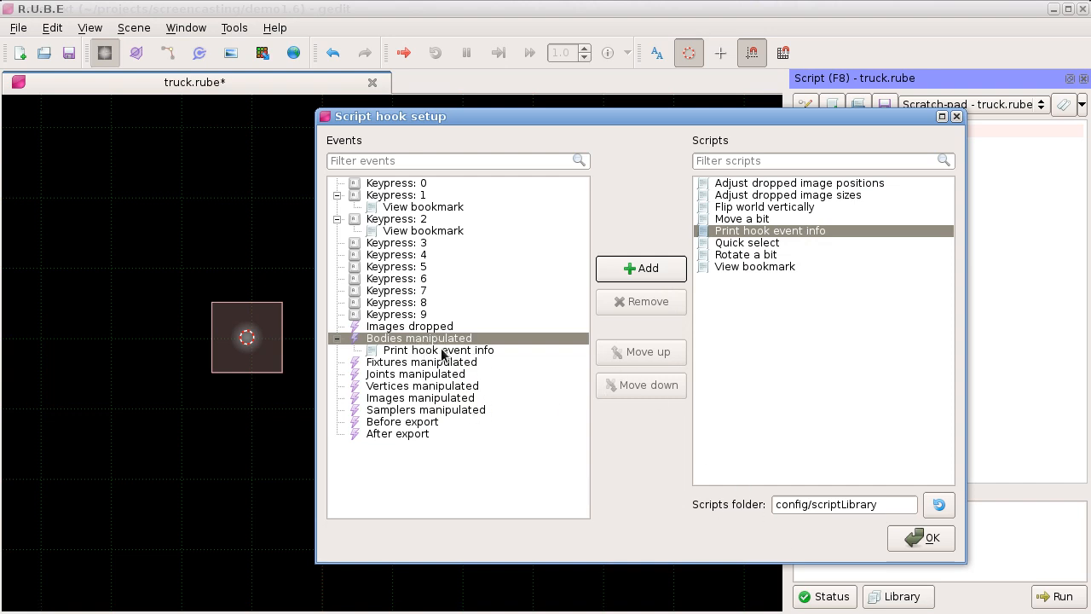
{"action": "left_click", "coordinate": [926, 538]}
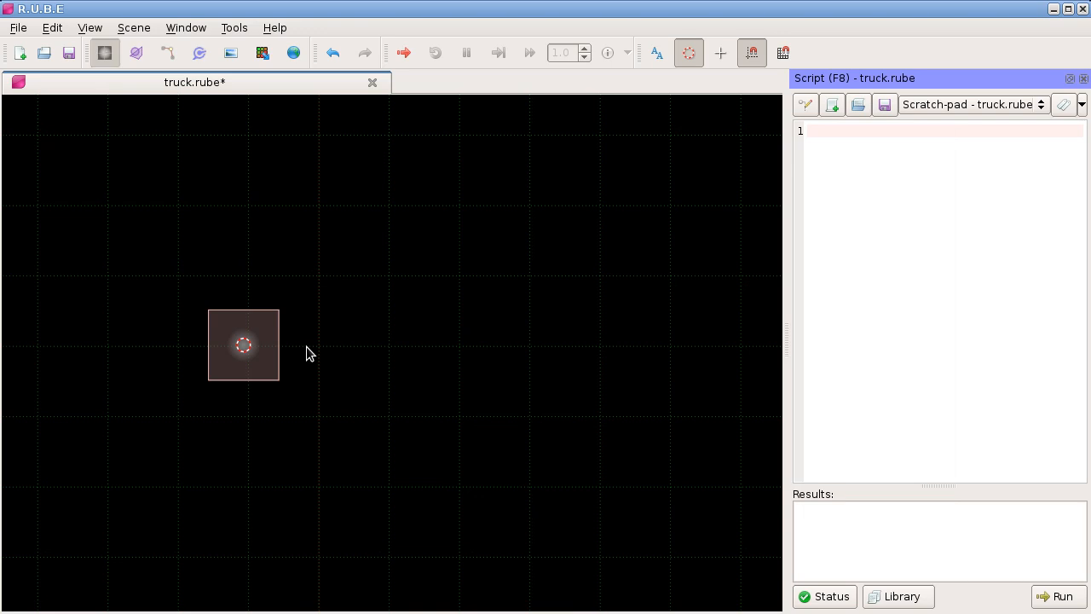
Step: With the message log shown, move the square body away from the cursor and highlight the logged event name and manipulation type
{"action": "key", "text": "F10"}
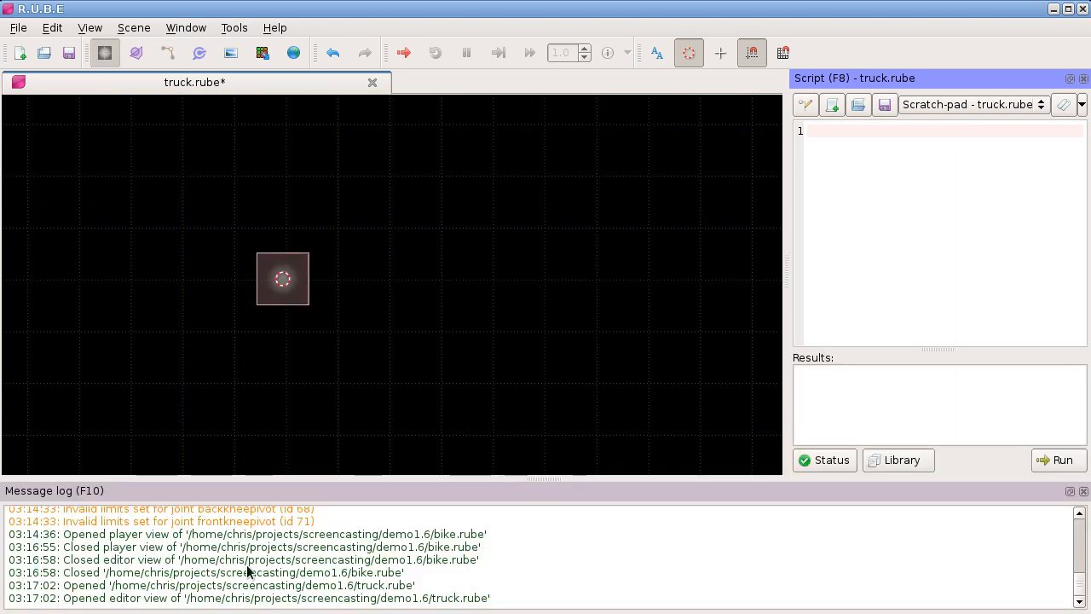
{"action": "left_click", "coordinate": [283, 279]}
{"action": "key", "text": "s"}
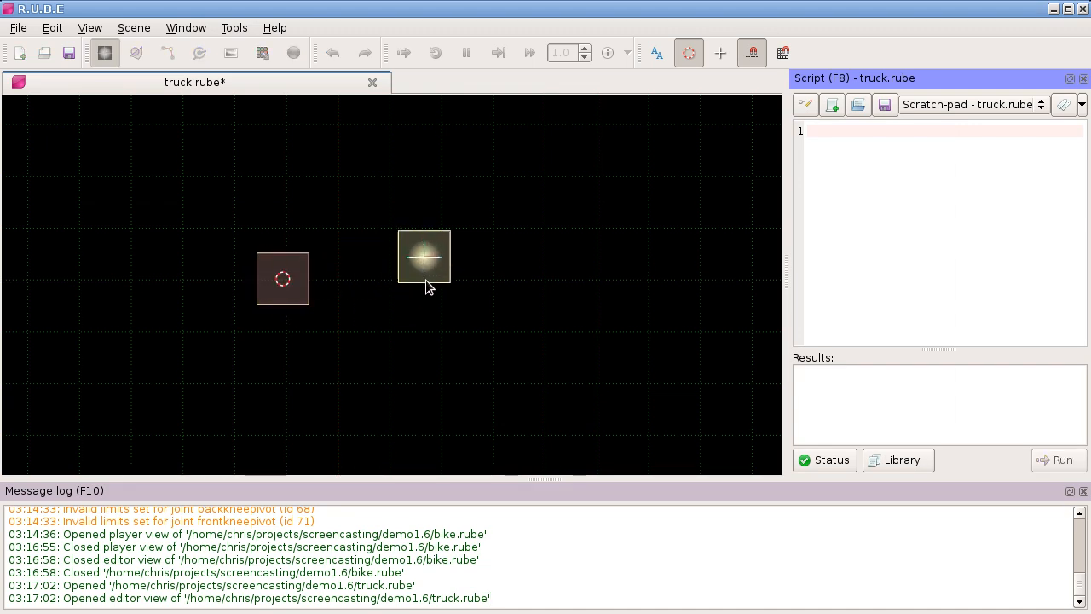
{"action": "left_click", "coordinate": [429, 283]}
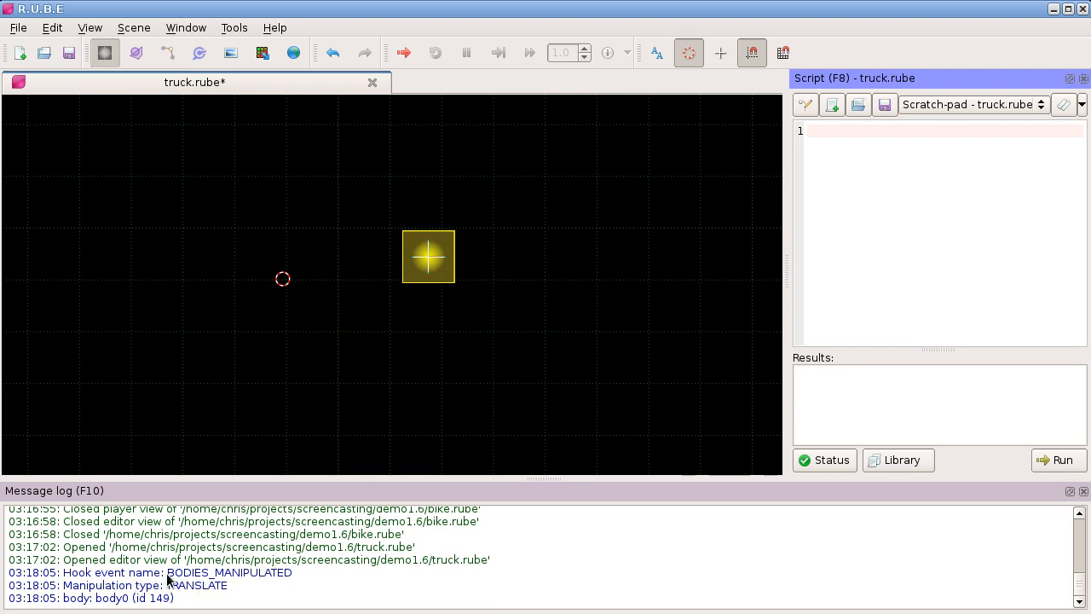
{"action": "left_click_drag", "start_coordinate": [167, 579], "coordinate": [288, 579]}
{"action": "left_click_drag", "start_coordinate": [167, 587], "coordinate": [235, 597]}
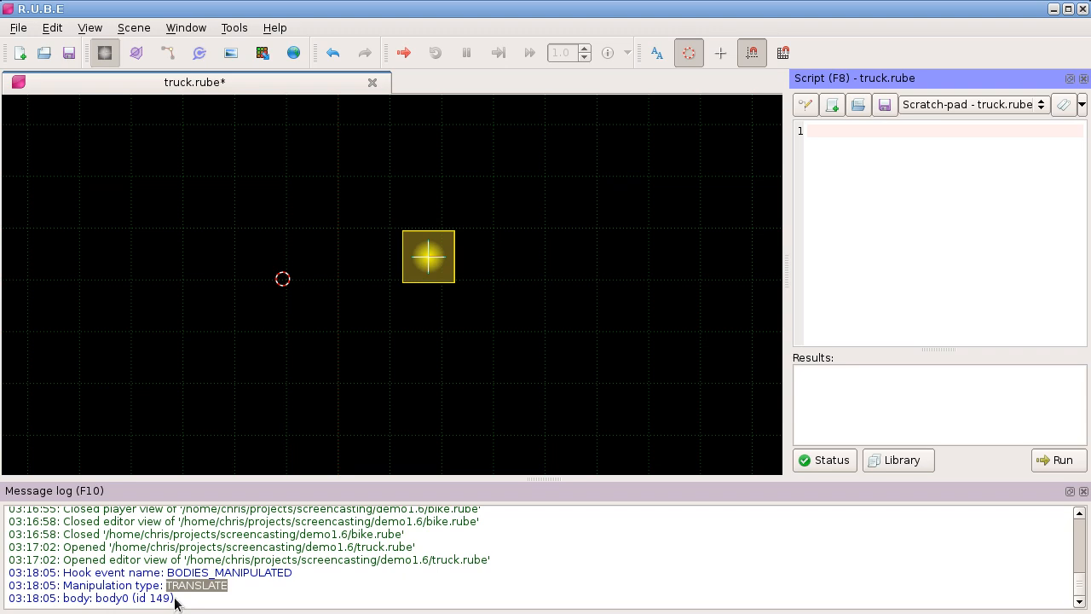
Step: Rotate the square body about 45 degrees around the selection center and scale it to about twice its size
{"action": "left_click_drag", "start_coordinate": [441, 207], "coordinate": [435, 206]}
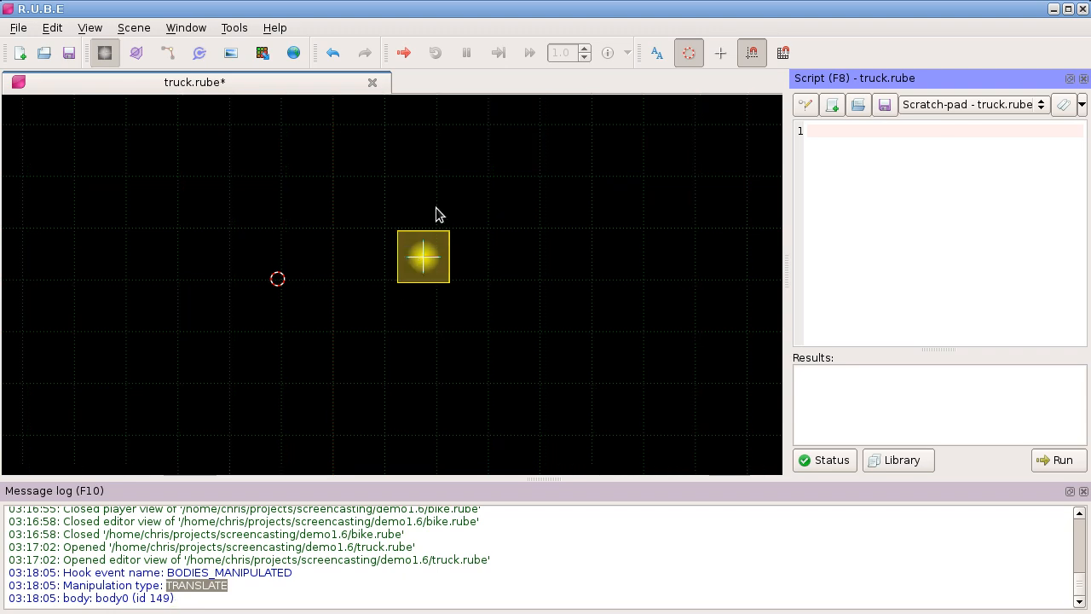
{"action": "key", "text": "r"}
{"action": "key", "text": "c"}
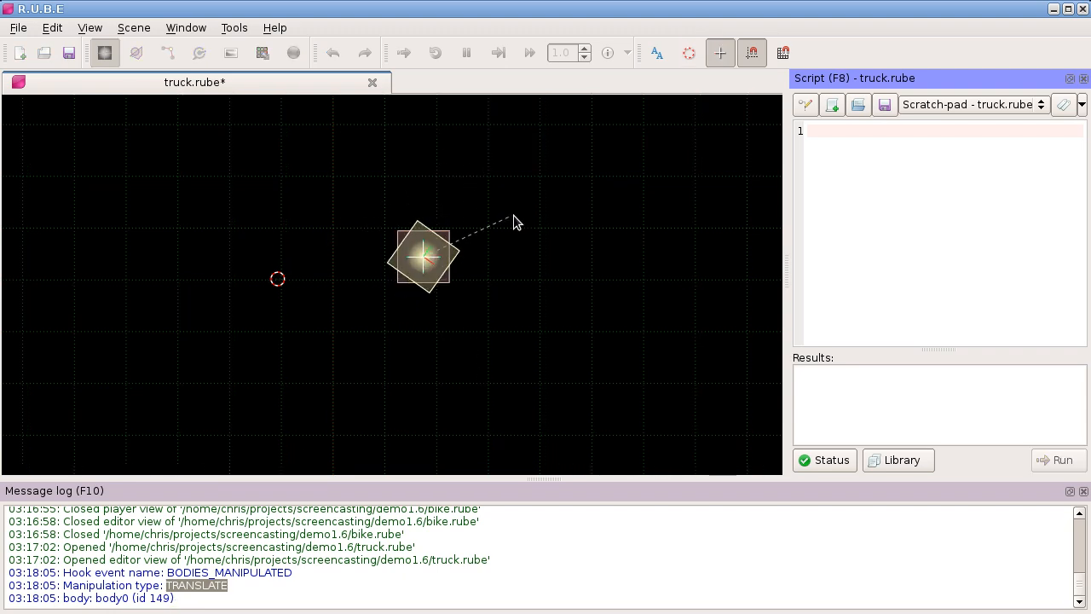
{"action": "left_click", "coordinate": [522, 229]}
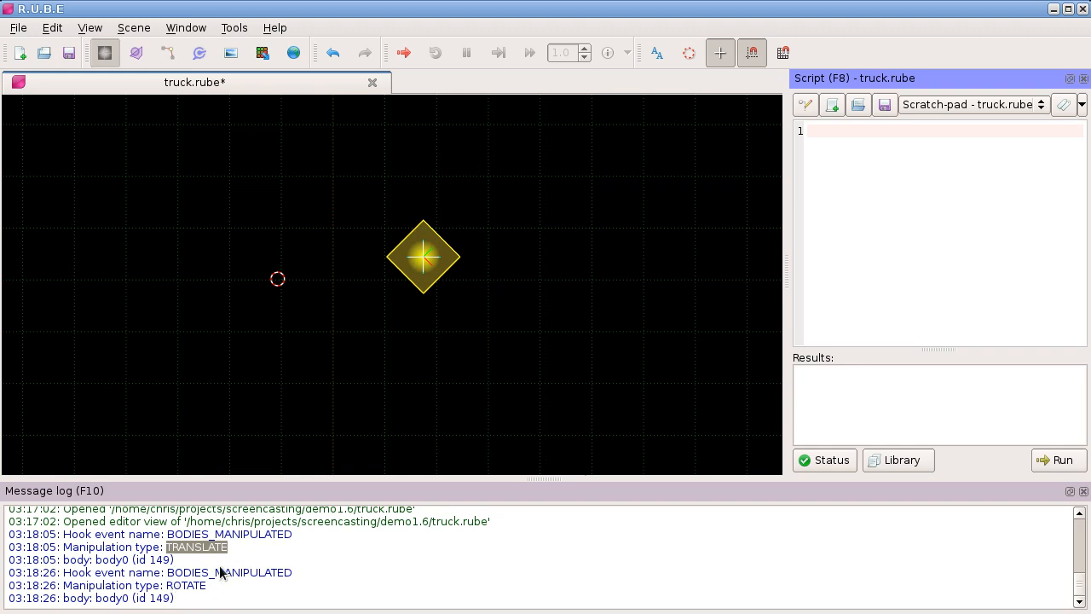
{"action": "key", "text": "s"}
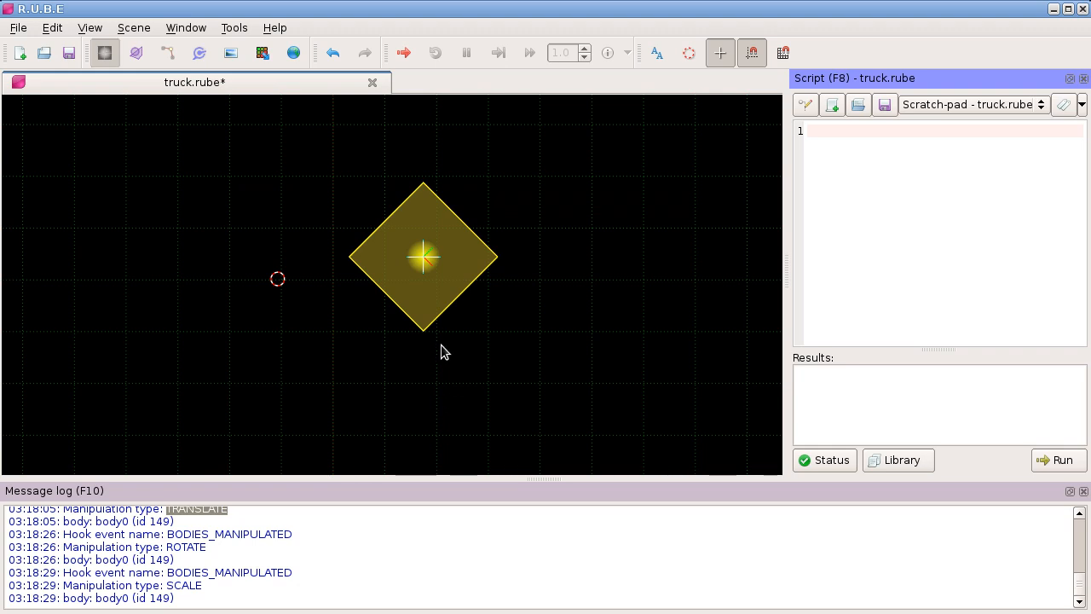
Step: Delete the square test body above the truck
{"action": "scroll", "coordinate": [443, 353], "scroll_direction": "down", "scroll_amount": 4}
{"action": "scroll", "coordinate": [333, 400], "scroll_direction": "down", "scroll_amount": 2}
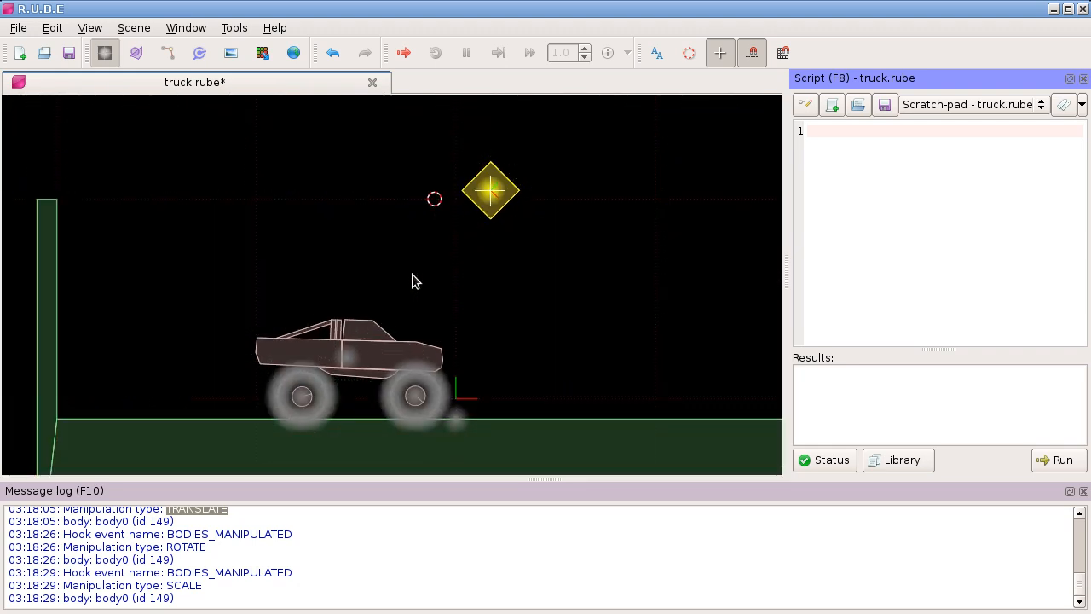
{"action": "left_click_drag", "start_coordinate": [418, 335], "coordinate": [411, 262]}
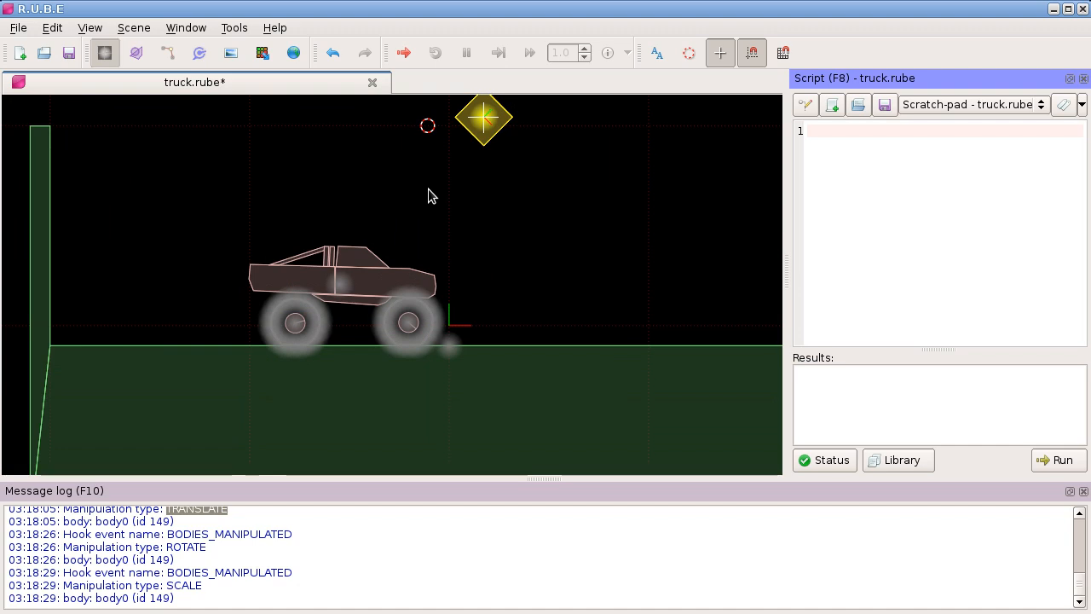
{"action": "key", "text": "Delete"}
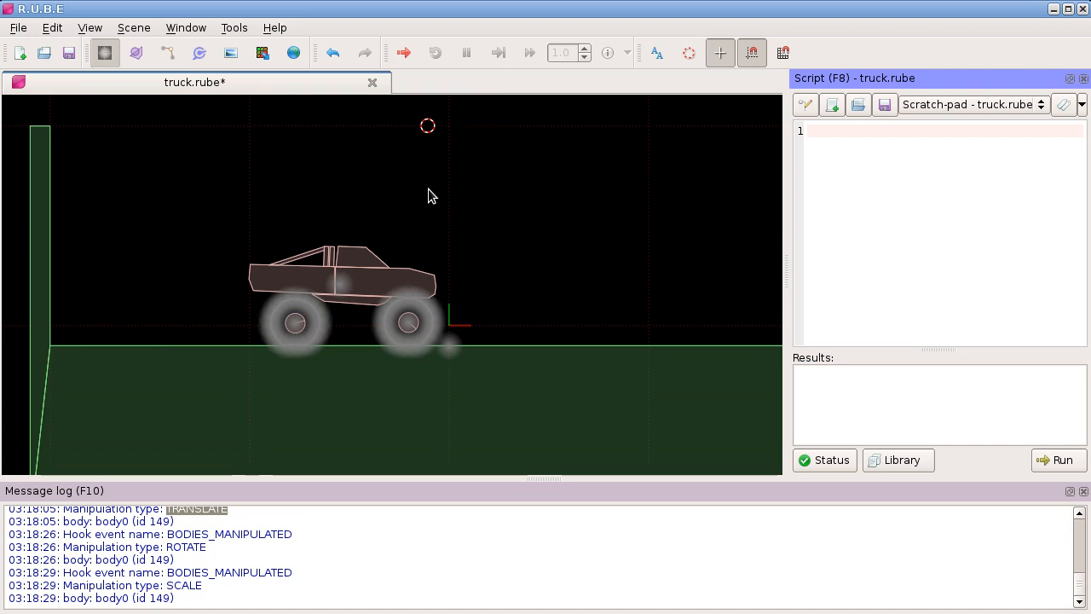
Step: Examine the truck's front wheel and the ring of small bodies that forms its tyre
{"action": "scroll", "coordinate": [335, 315], "scroll_direction": "up", "scroll_amount": 3}
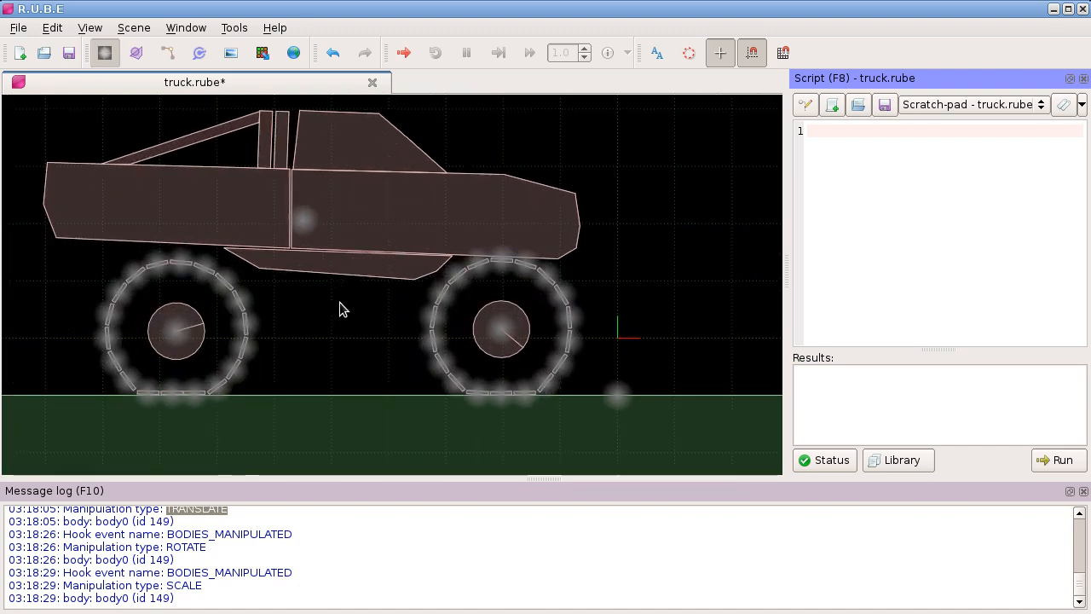
{"action": "scroll", "coordinate": [346, 303], "scroll_direction": "up", "scroll_amount": 3}
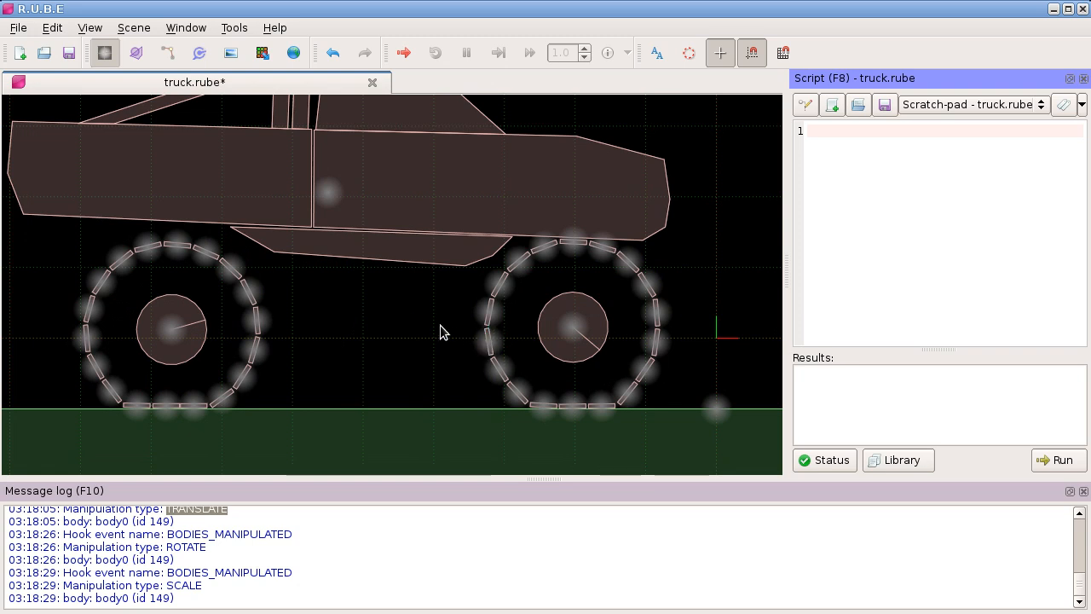
{"action": "left_click_drag", "start_coordinate": [447, 321], "coordinate": [424, 313]}
{"action": "scroll", "coordinate": [524, 312], "scroll_direction": "up", "scroll_amount": 3}
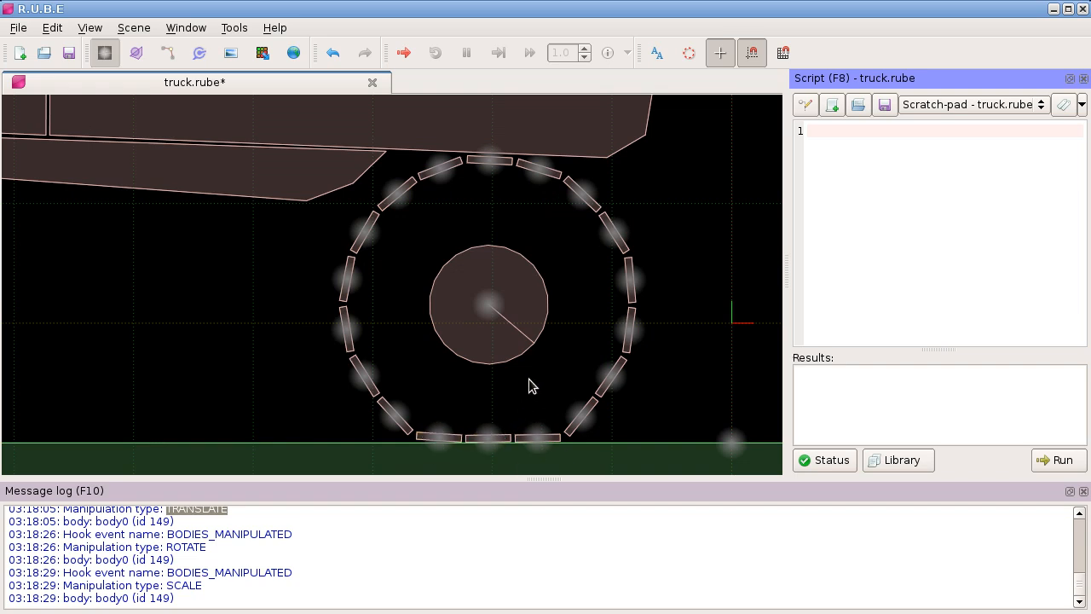
Step: Hide the message log and script panel, and switch to joint editing around the truck's front wheel
{"action": "key", "text": "F10"}
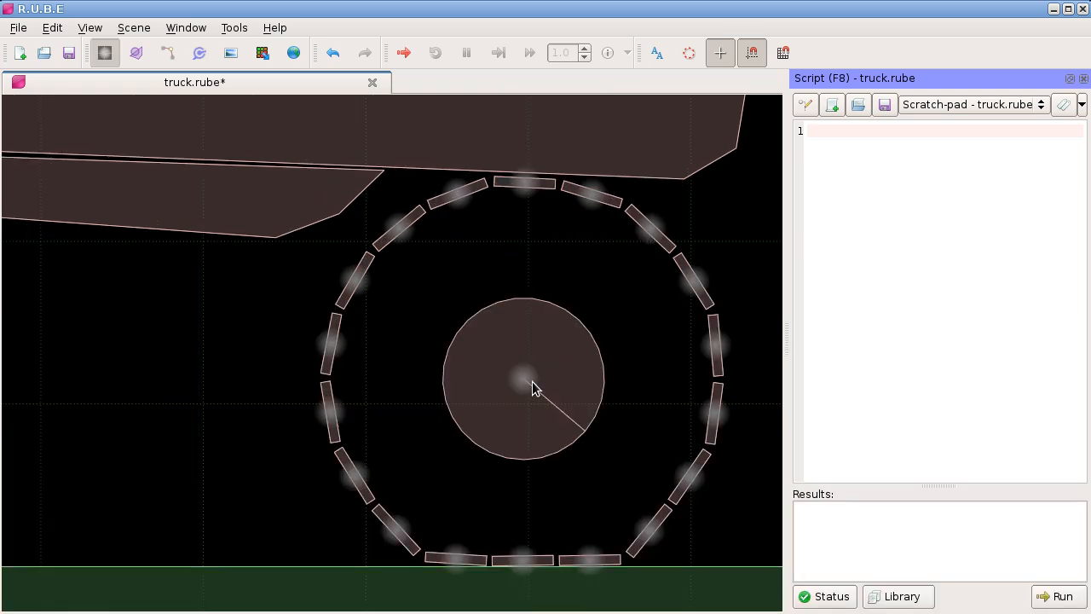
{"action": "key", "text": "F8"}
{"action": "scroll", "coordinate": [532, 380], "scroll_direction": "down", "scroll_amount": 3}
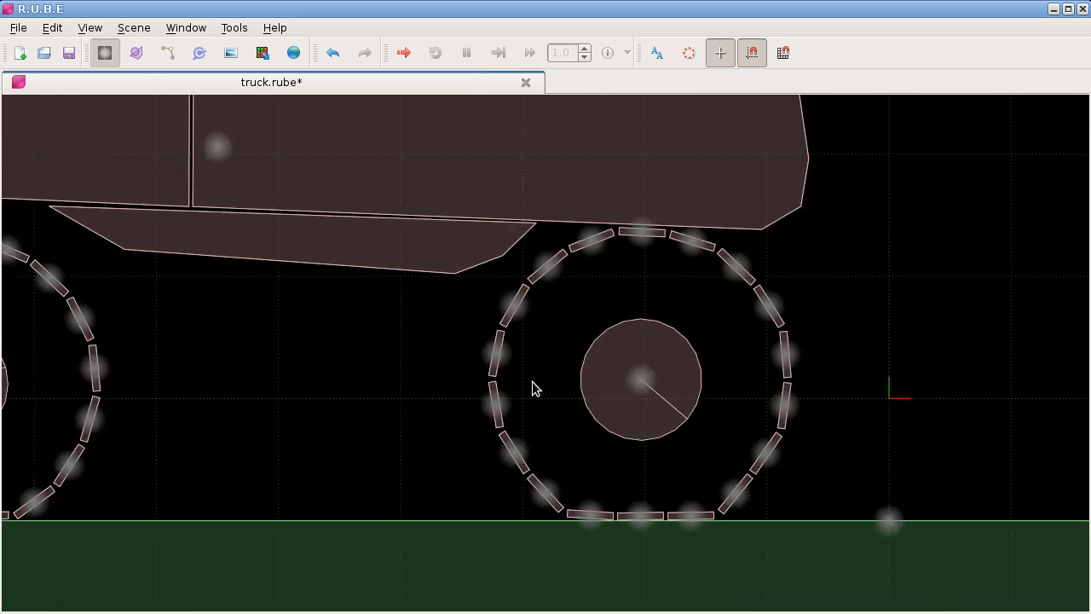
{"action": "left_click_drag", "start_coordinate": [499, 371], "coordinate": [489, 372]}
{"action": "left_click_drag", "start_coordinate": [593, 324], "coordinate": [559, 327]}
{"action": "key", "text": "j"}
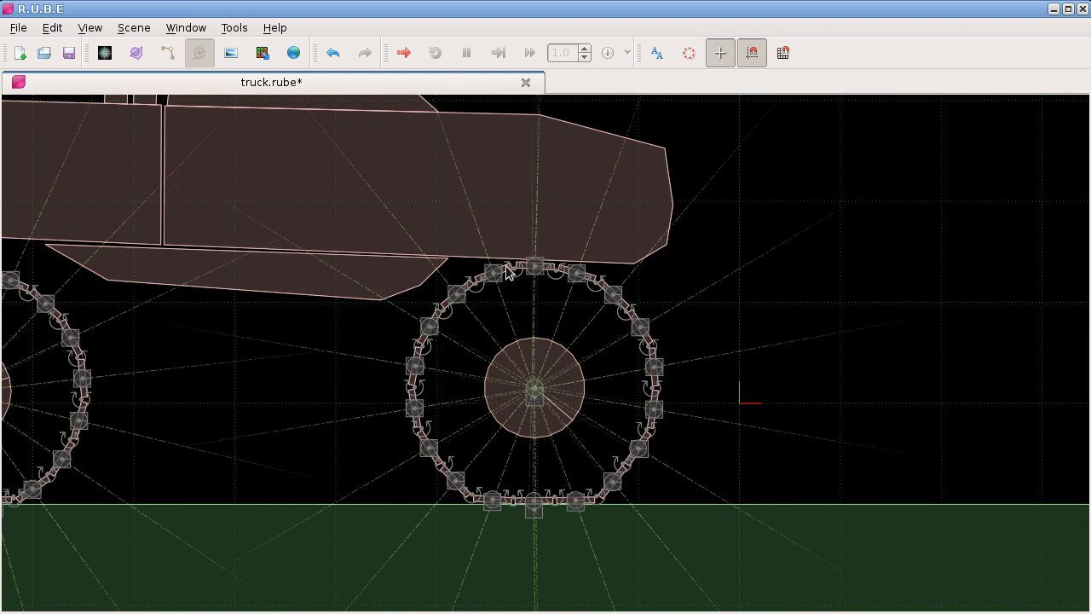
Step: Simulate the truck scene, pull the top of the front tyre down towards the hub, and close the player
{"action": "scroll", "coordinate": [555, 335], "scroll_direction": "up", "scroll_amount": 2}
{"action": "key", "text": "ctrl+r"}
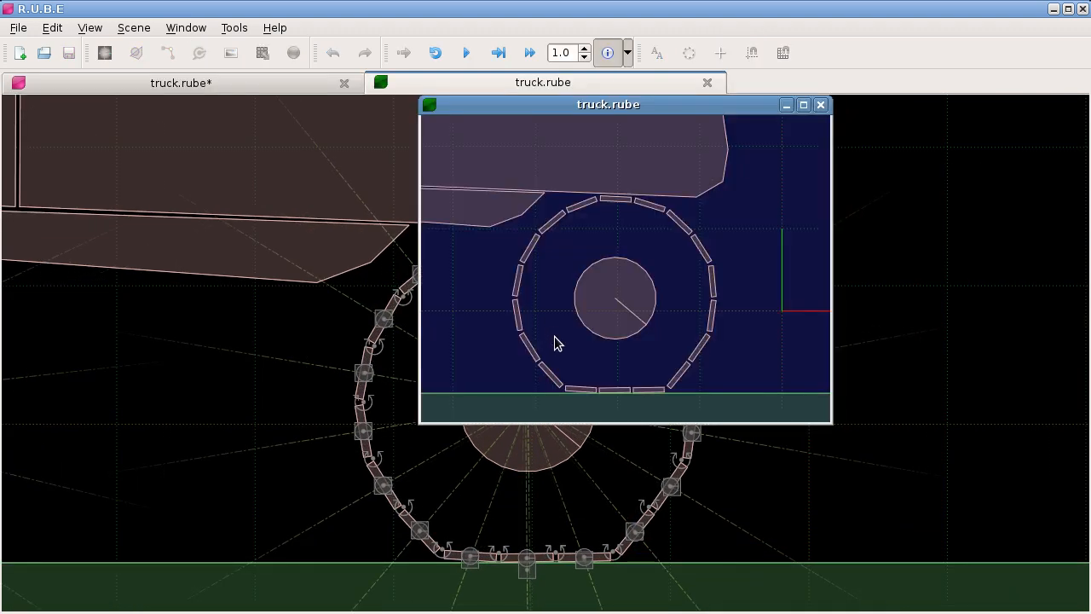
{"action": "key", "text": "p"}
{"action": "left_click_drag", "start_coordinate": [605, 202], "coordinate": [623, 310]}
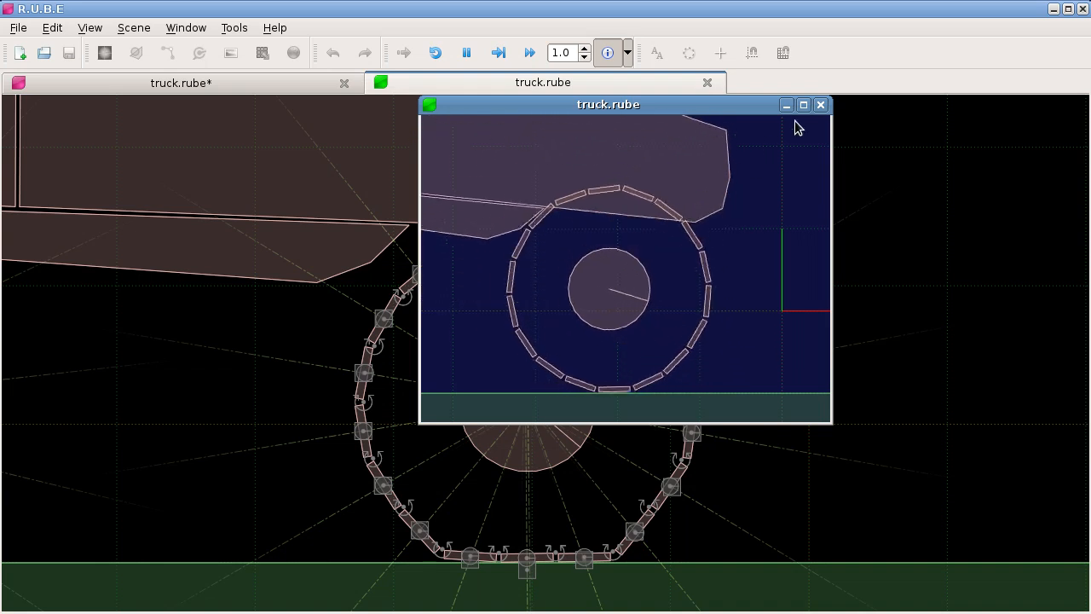
{"action": "left_click", "coordinate": [820, 107]}
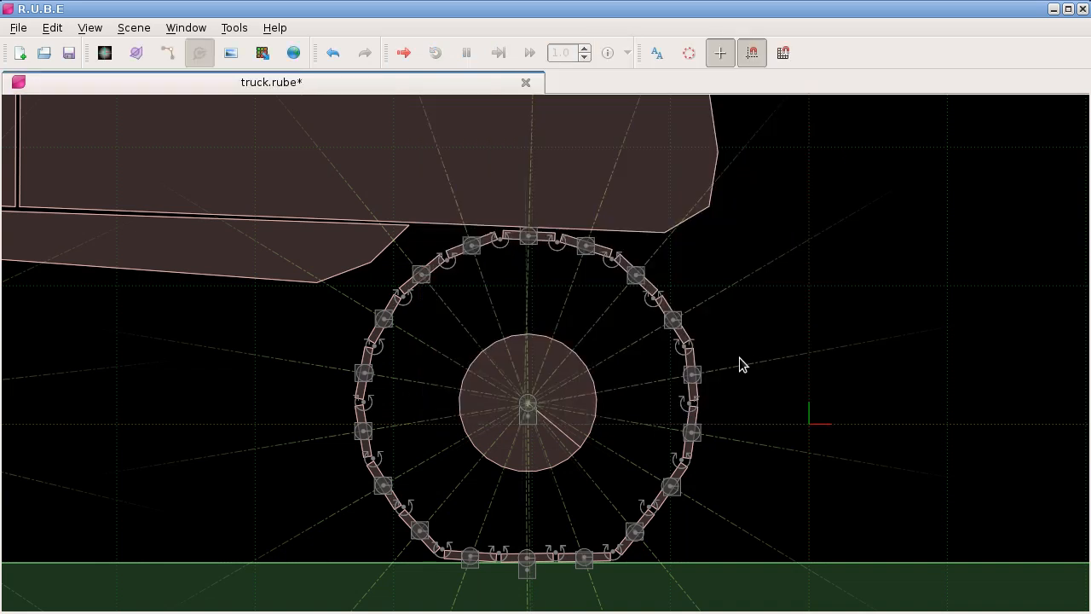
Step: In vertex editing, try moving the outer corner vertices of three neighbouring segments at the top of the front tyre outward
{"action": "left_click", "coordinate": [537, 263]}
{"action": "left_click_drag", "start_coordinate": [537, 253], "coordinate": [529, 228]}
{"action": "scroll", "coordinate": [526, 225], "scroll_direction": "up", "scroll_amount": 5}
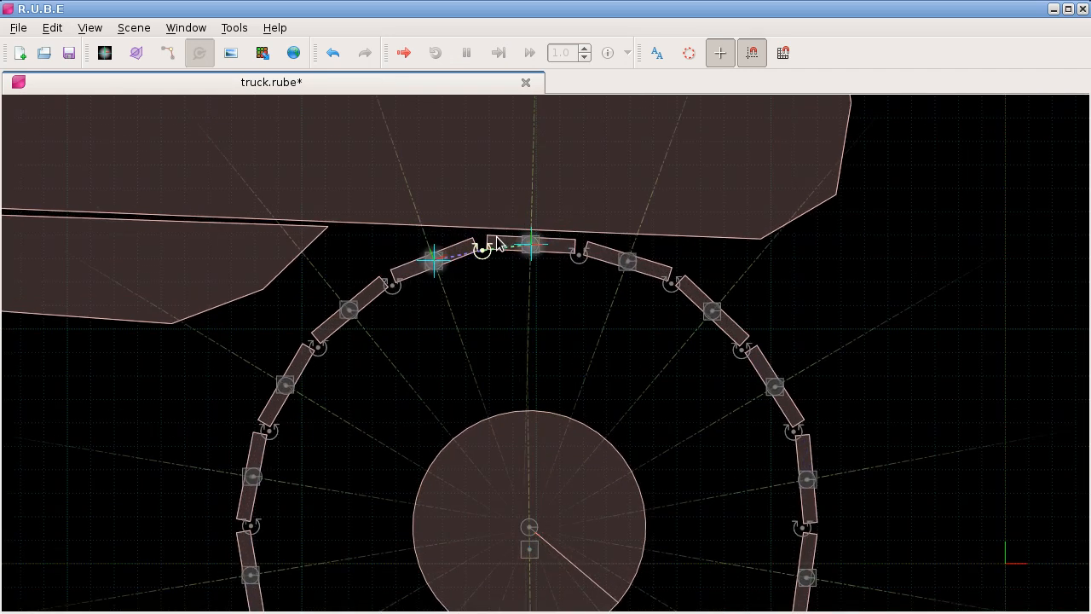
{"action": "key", "text": "v"}
{"action": "left_click", "coordinate": [488, 236]}
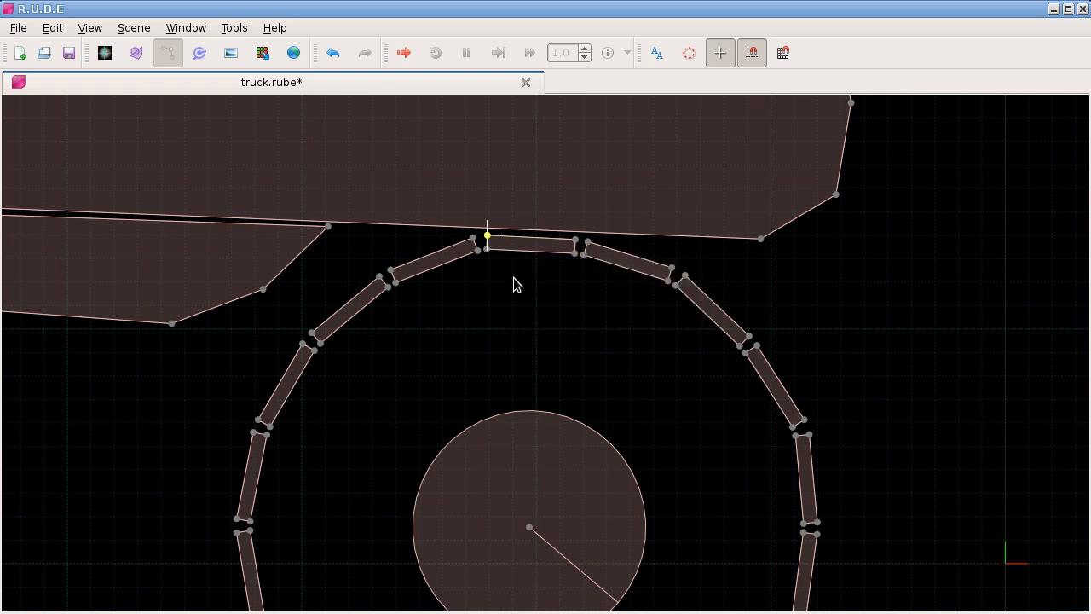
{"action": "key", "text": "t"}
{"action": "left_click", "coordinate": [524, 252]}
{"action": "left_click", "coordinate": [587, 243]}
{"action": "key", "text": "t"}
{"action": "left_click", "coordinate": [605, 213]}
{"action": "left_click", "coordinate": [685, 276]}
{"action": "key", "text": "t"}
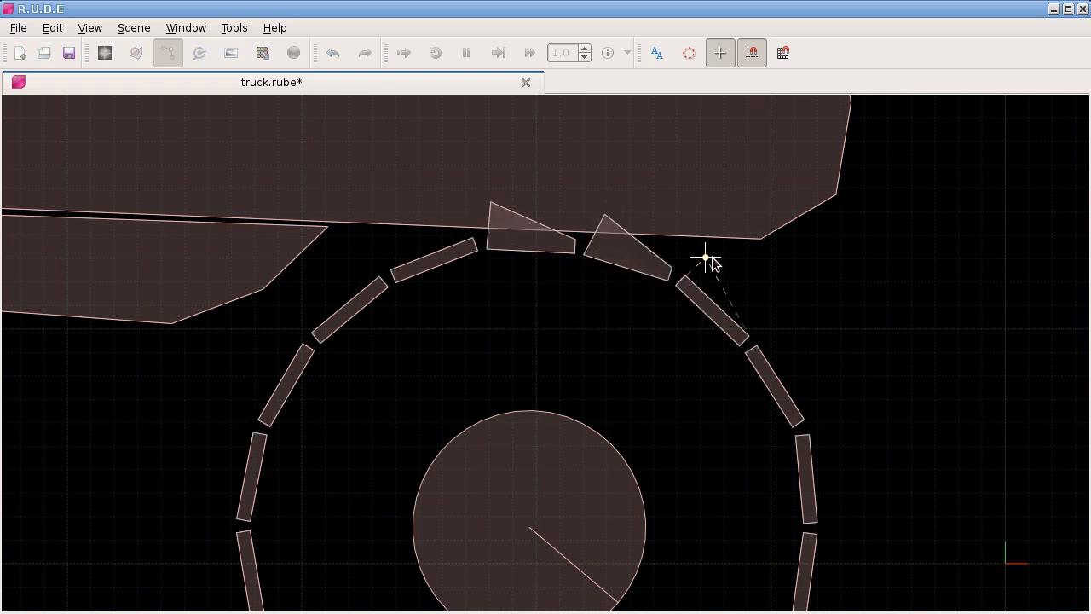
{"action": "left_click", "coordinate": [714, 251]}
Step: Undo all the vertex moves on the tyre segments
{"action": "key", "text": "ctrl+z"}
{"action": "key", "text": "ctrl+z"}
{"action": "key", "text": "ctrl+z"}
{"action": "key", "text": "ctrl+z"}
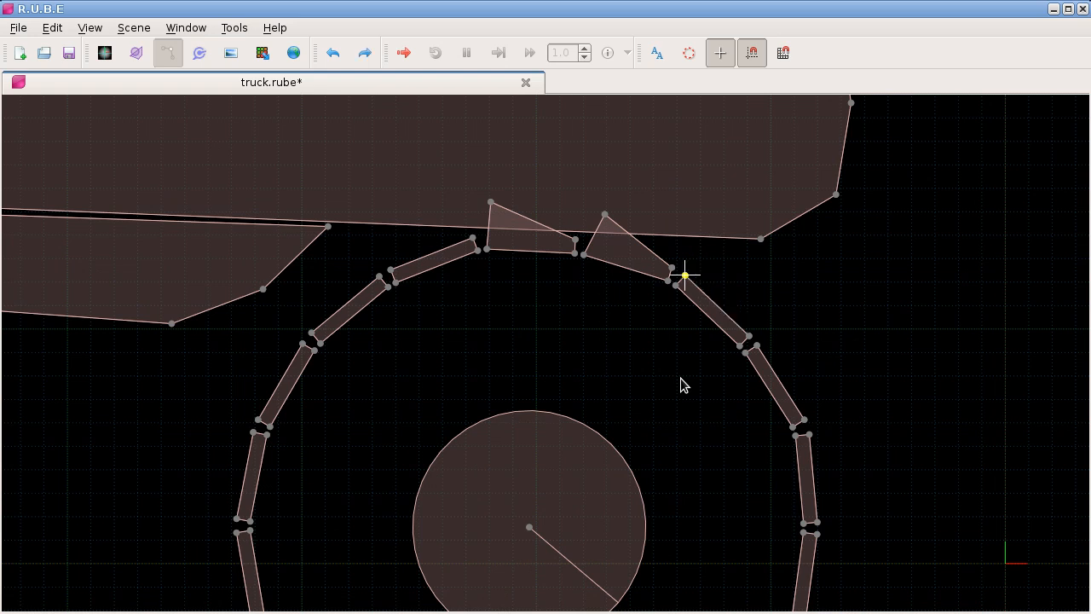
{"action": "key", "text": "ctrl+z"}
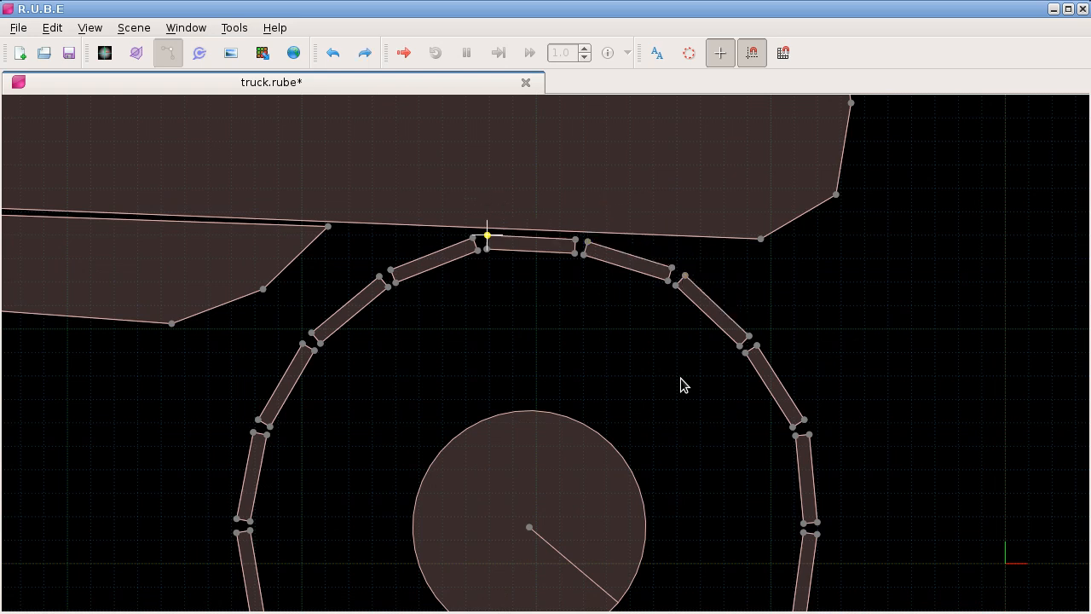
Step: Switch to body editing and select the tyre segment bodies along the front half of the front wheel
{"action": "scroll", "coordinate": [651, 380], "scroll_direction": "down", "scroll_amount": 1}
{"action": "scroll", "coordinate": [650, 281], "scroll_direction": "down", "scroll_amount": 1}
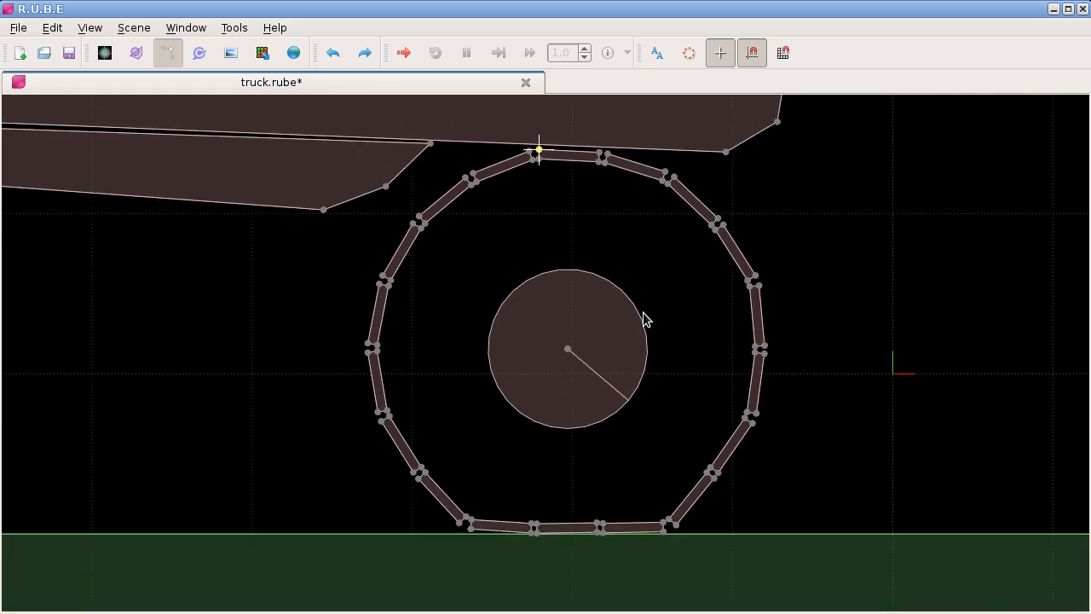
{"action": "key", "text": "Tab"}
{"action": "left_click_drag", "start_coordinate": [609, 152], "coordinate": [832, 549]}
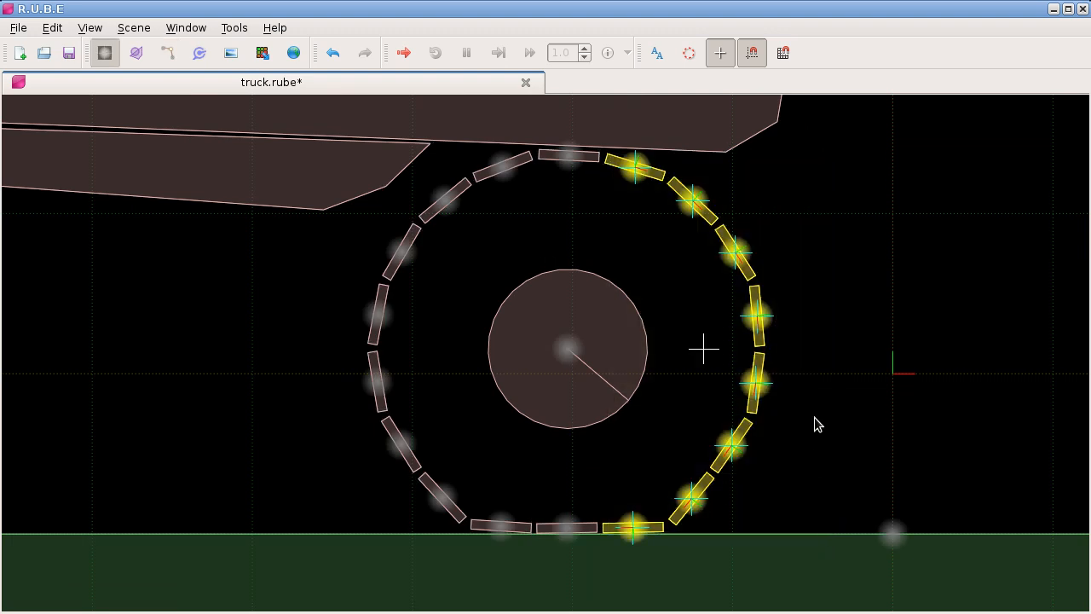
{"action": "scroll", "coordinate": [784, 395], "scroll_direction": "down", "scroll_amount": 4}
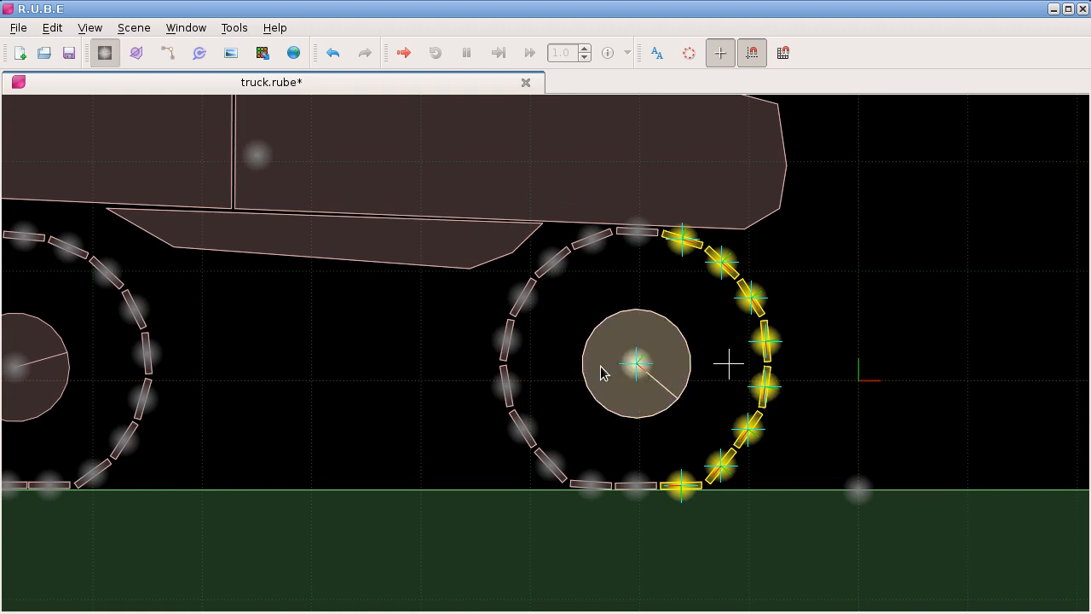
{"action": "left_click_drag", "start_coordinate": [365, 369], "coordinate": [426, 379]}
{"action": "scroll", "coordinate": [344, 371], "scroll_direction": "up", "scroll_amount": 3}
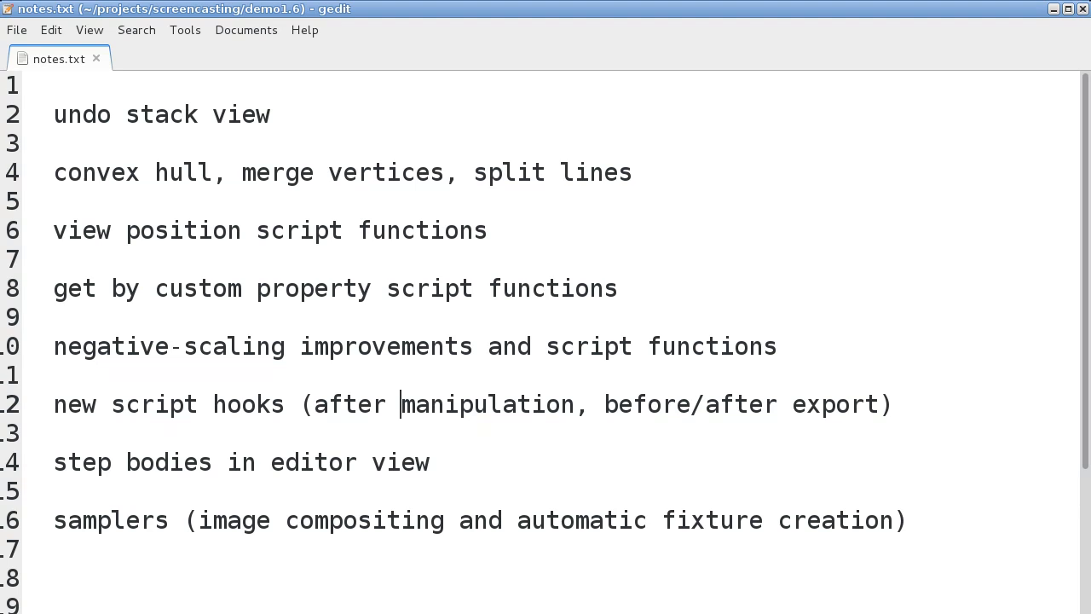
Step: In the gedit notes, highlight the "get by custom property" item, and return to R.U.B.E
{"action": "left_click_drag", "start_coordinate": [53, 288], "coordinate": [371, 288]}
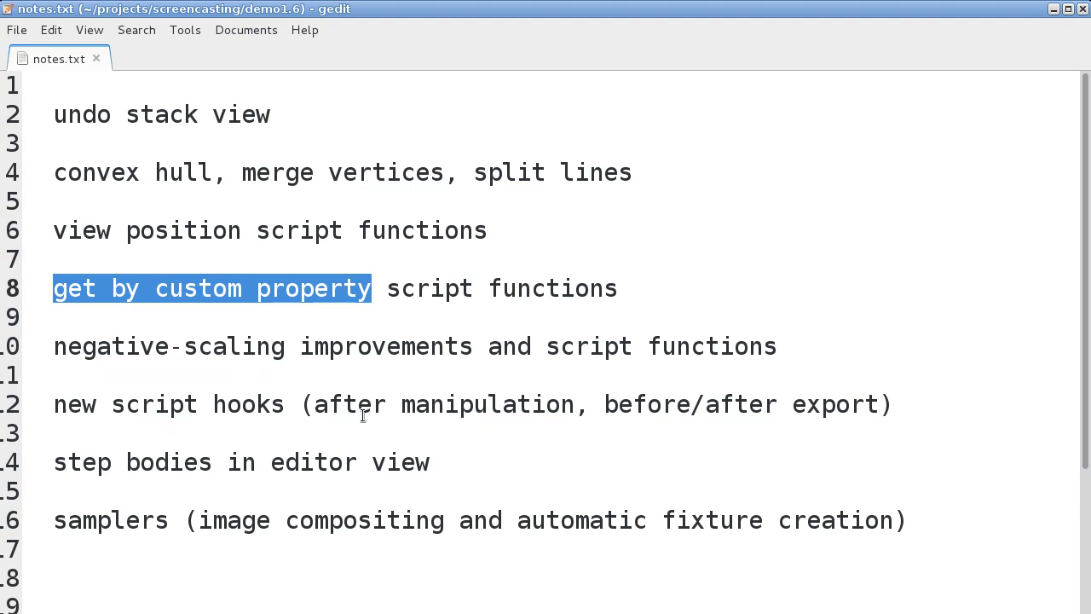
{"action": "left_click", "coordinate": [372, 290]}
{"action": "left_click_drag", "start_coordinate": [54, 288], "coordinate": [380, 287]}
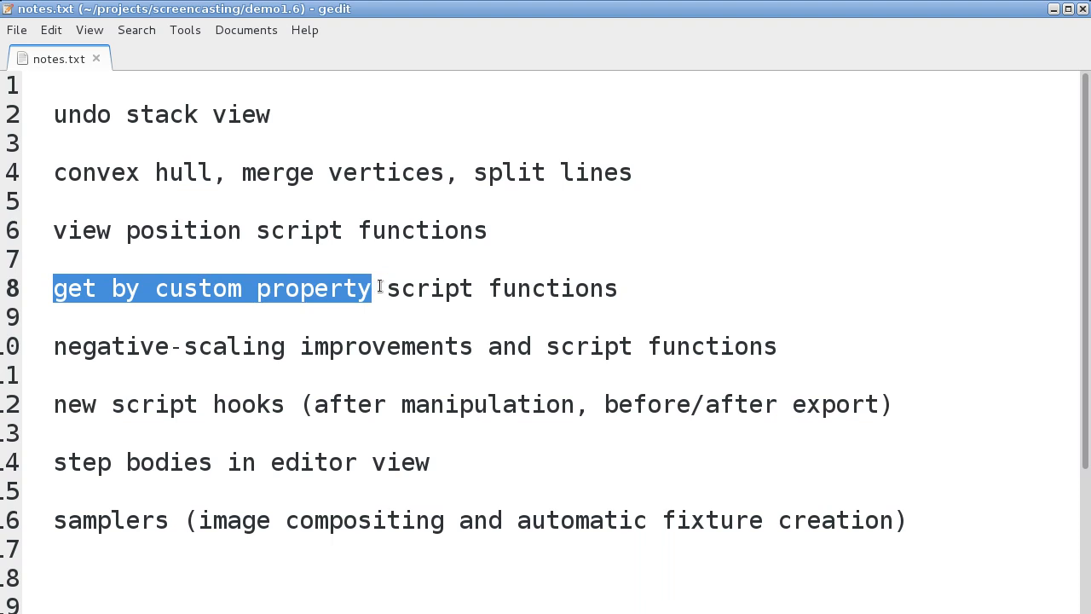
{"action": "left_click", "coordinate": [143, 287]}
{"action": "key", "text": "alt+Tab"}
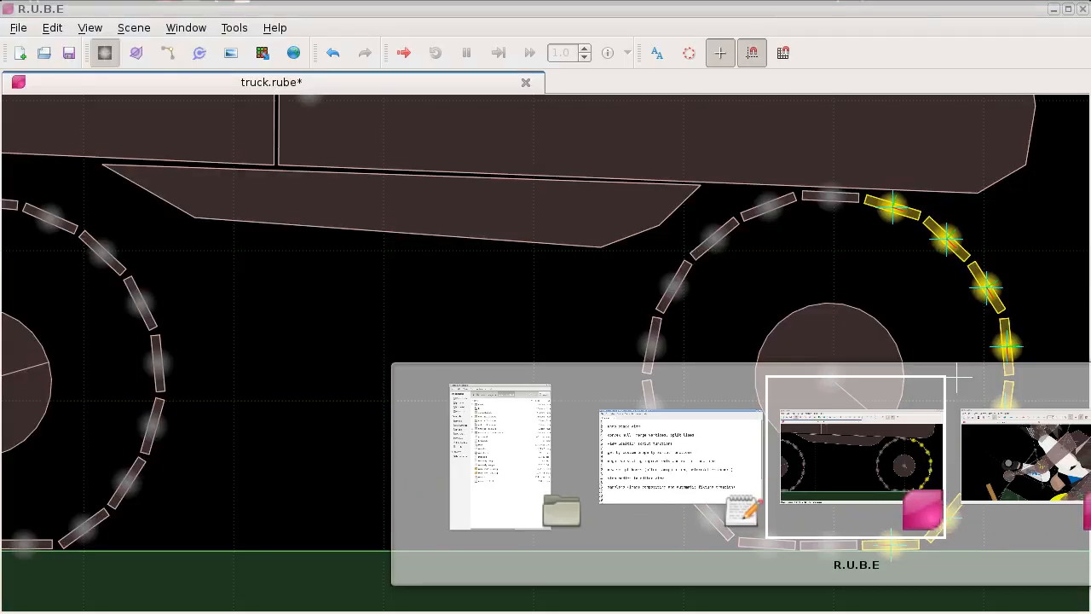
Step: Show the script panel and write getBodies( "name" ); in the truck scene's scratch-pad
{"action": "left_click_drag", "start_coordinate": [538, 353], "coordinate": [264, 363]}
{"action": "left_click_drag", "start_coordinate": [553, 287], "coordinate": [461, 269]}
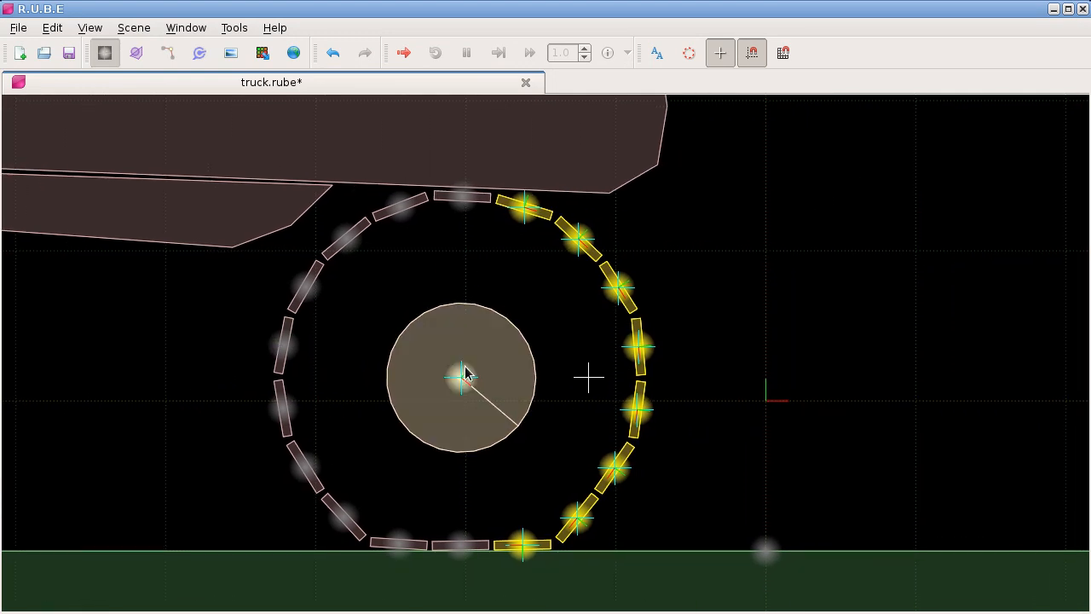
{"action": "key", "text": "F8"}
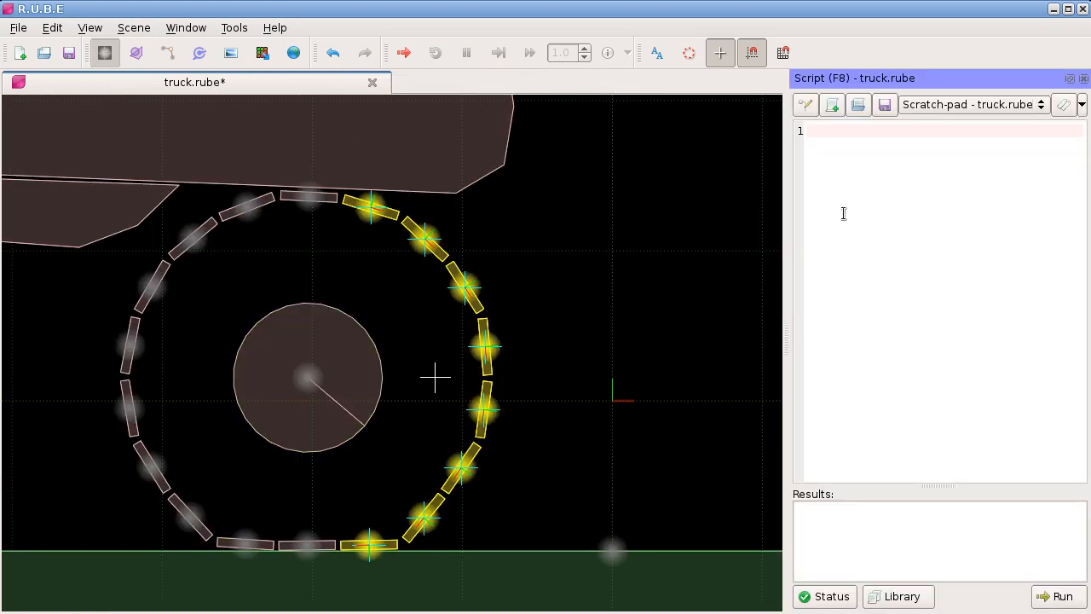
{"action": "type", "text": "getBod"}
{"action": "type", "text": "yn"}
{"action": "key", "text": "Left"}
{"action": "key", "text": "Left"}
{"action": "key", "text": "ctrl+shift+Left"}
{"action": "key", "text": "BackSpace"}
{"action": "left_click", "coordinate": [910, 131]}
{"action": "left_click_drag", "start_coordinate": [810, 131], "coordinate": [902, 131]}
{"action": "left_click", "coordinate": [911, 161]}
Step: Open the scene ld22.json and bring the tilted container with the two rock piles into view
{"action": "scroll", "coordinate": [634, 303], "scroll_direction": "down", "scroll_amount": 2}
{"action": "scroll", "coordinate": [588, 304], "scroll_direction": "down", "scroll_amount": 2}
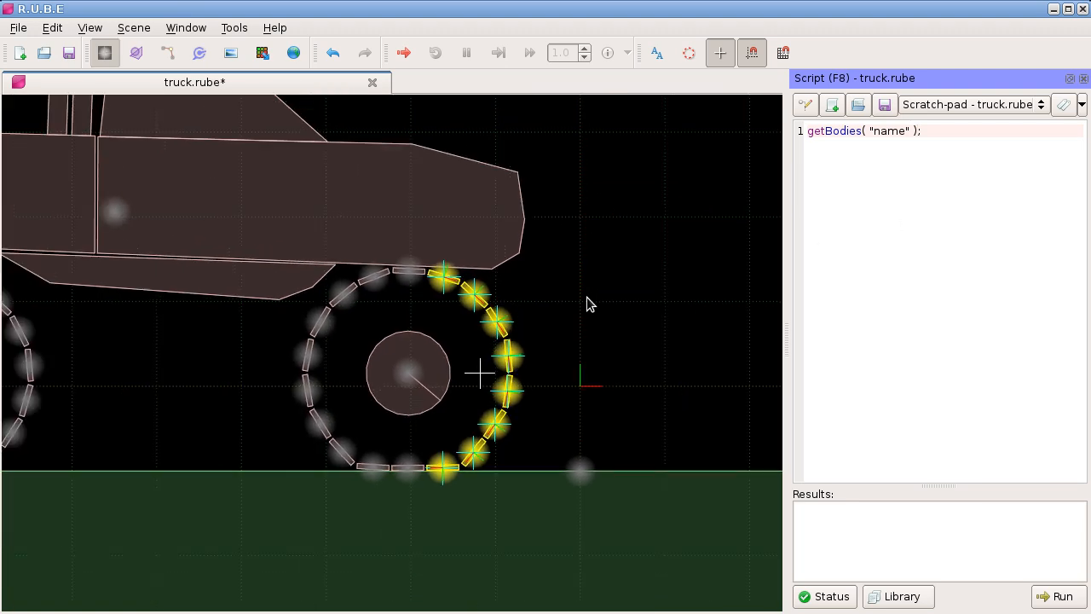
{"action": "left_click_drag", "start_coordinate": [581, 283], "coordinate": [597, 288]}
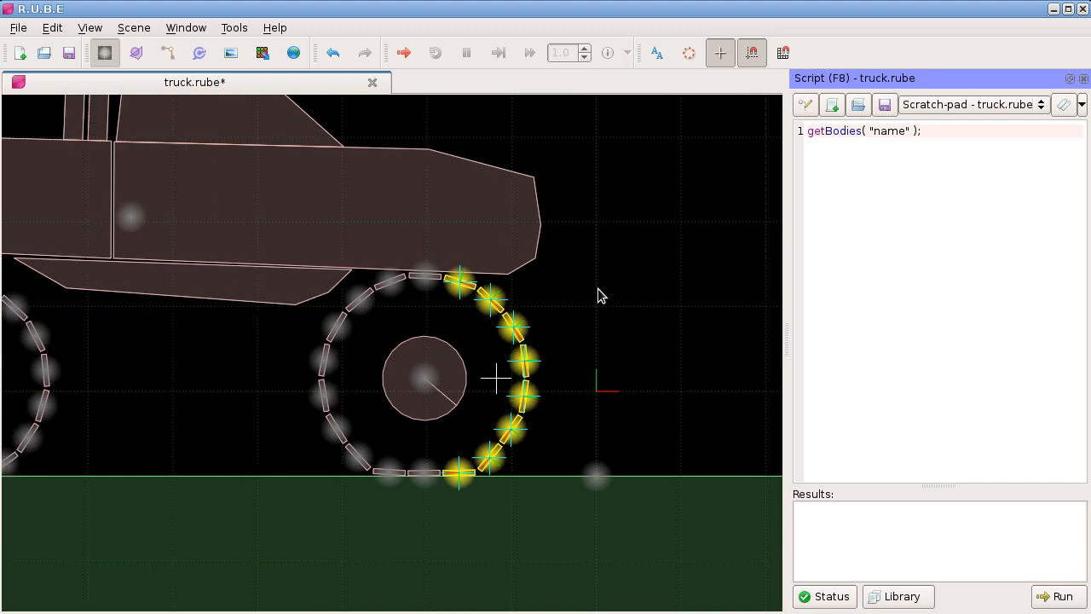
{"action": "left_click", "coordinate": [18, 27]}
{"action": "left_click", "coordinate": [89, 273]}
{"action": "scroll", "coordinate": [535, 398], "scroll_direction": "up", "scroll_amount": 10}
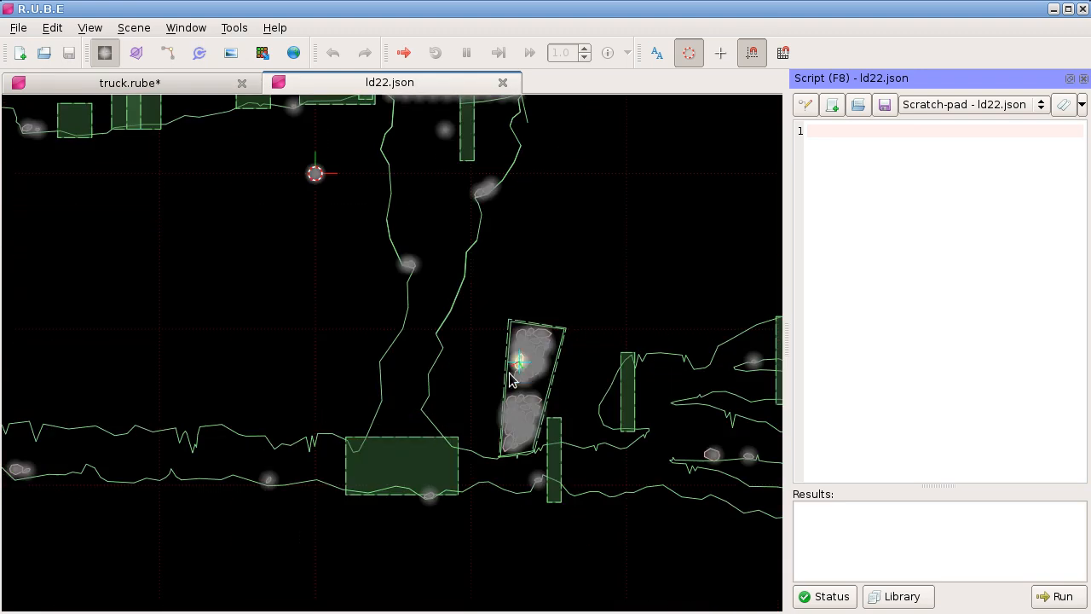
Step: Select all the bodies in both rock piles and name them "rock"
{"action": "left_click_drag", "start_coordinate": [321, 153], "coordinate": [492, 427]}
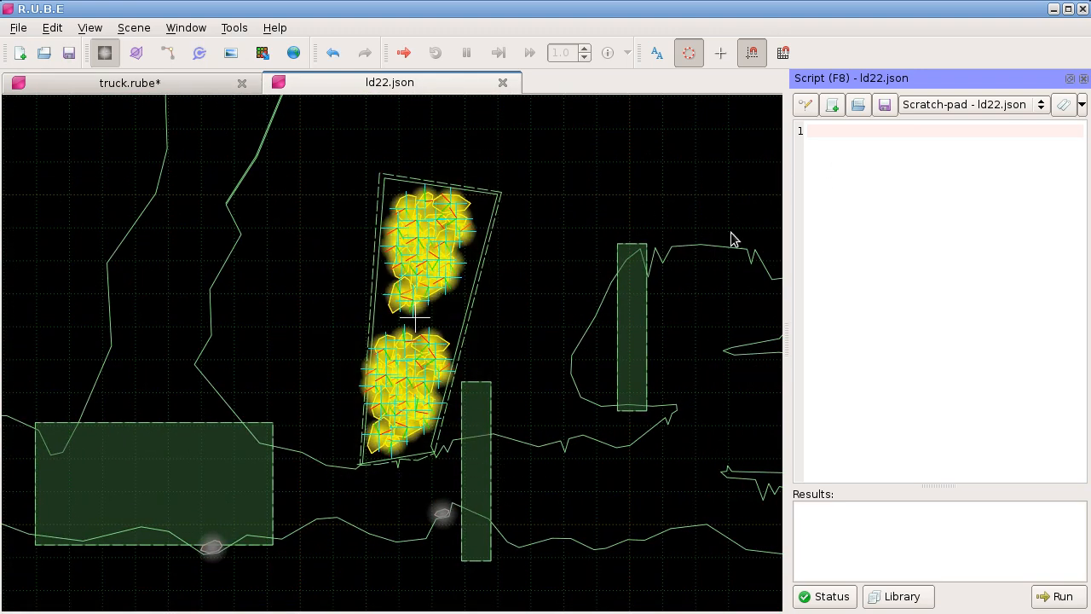
{"action": "key", "text": "F7"}
{"action": "left_click", "coordinate": [926, 147]}
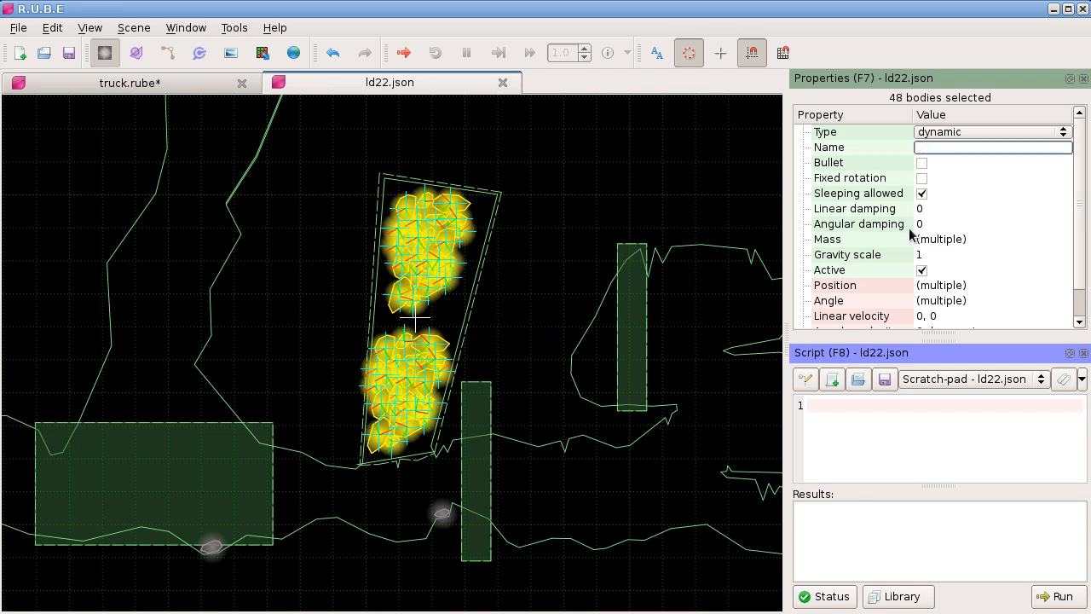
{"action": "type", "text": "rock"}
{"action": "key", "text": "Return"}
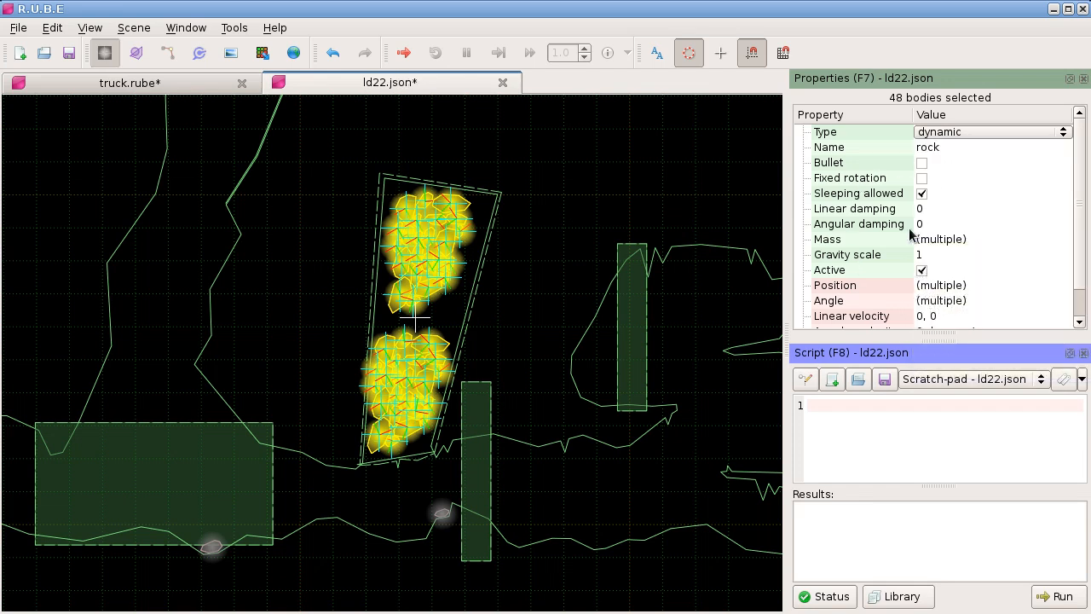
Step: Write select( getBodies( "rock" ) ); in the scratch-pad, deselect the rocks and run the script
{"action": "left_click_drag", "start_coordinate": [872, 341], "coordinate": [871, 243]}
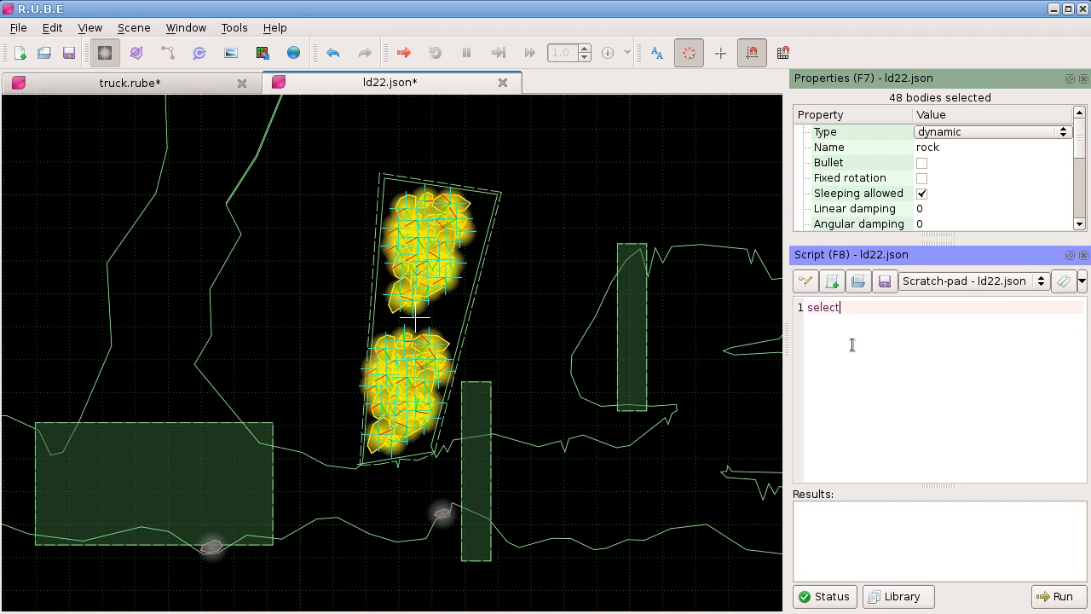
{"action": "type", "text": "Bodies( \"rock\" ) );"}
{"action": "left_click", "coordinate": [594, 251]}
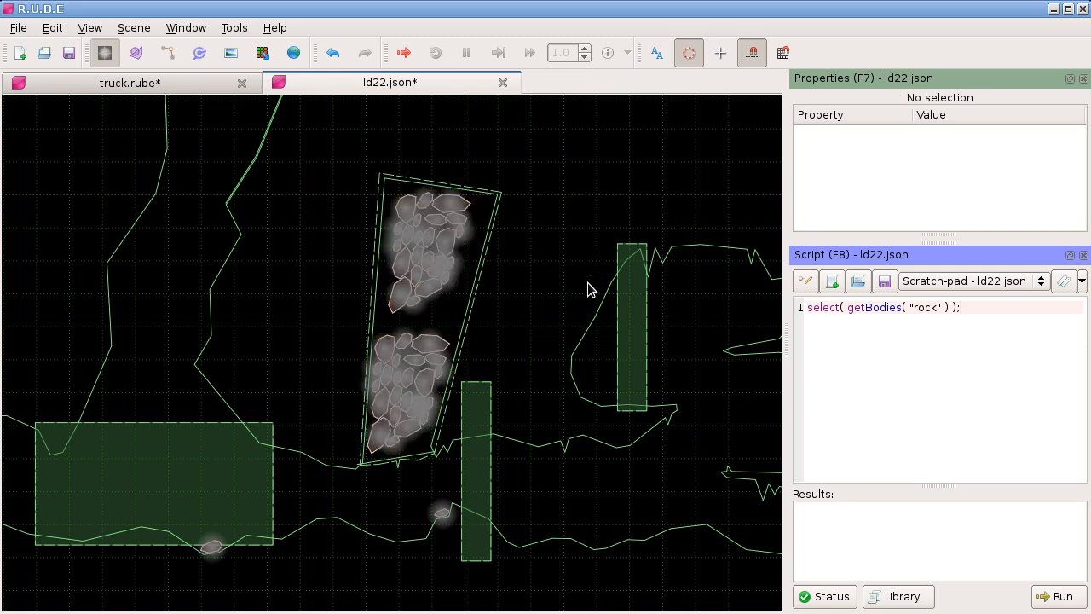
{"action": "key", "text": "ctrl+Return"}
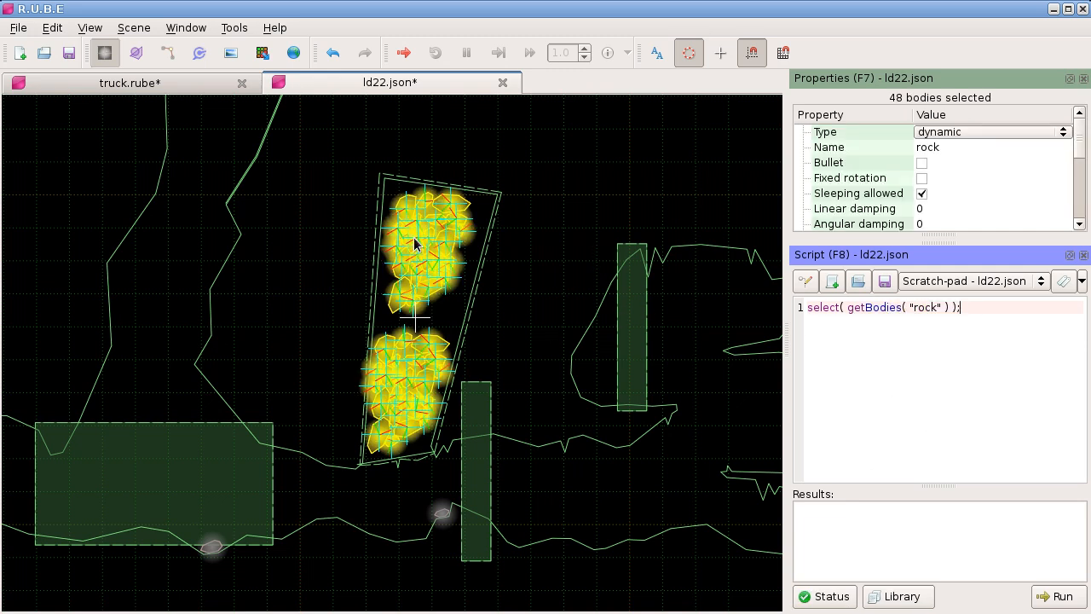
Step: Display the body name labels briefly, hide them again, and highlight the whole select( getBodies( "rock" ) ); line
{"action": "left_click", "coordinate": [655, 53]}
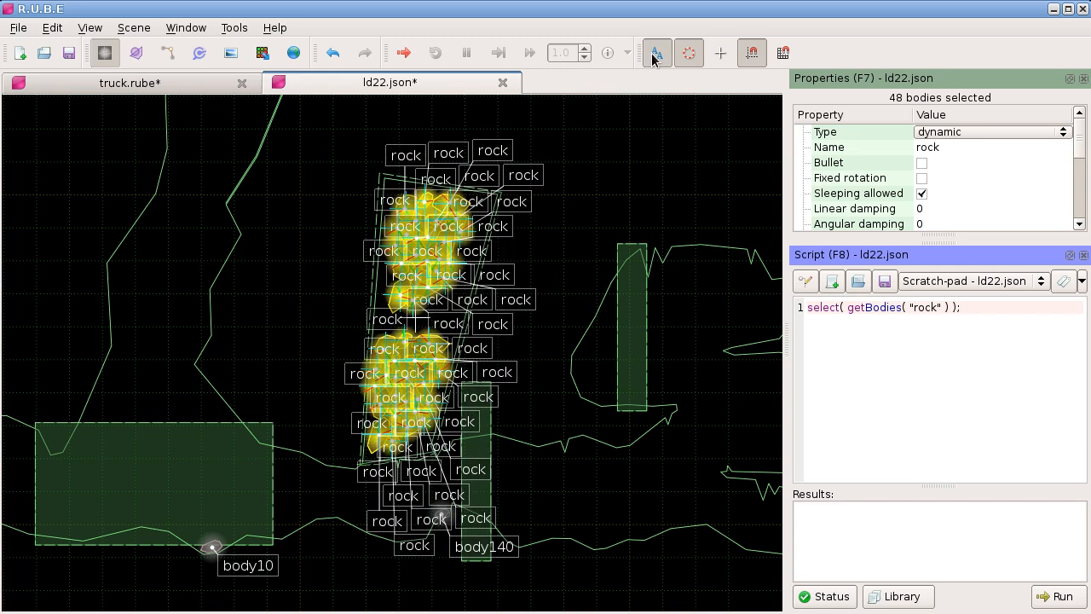
{"action": "left_click", "coordinate": [654, 60]}
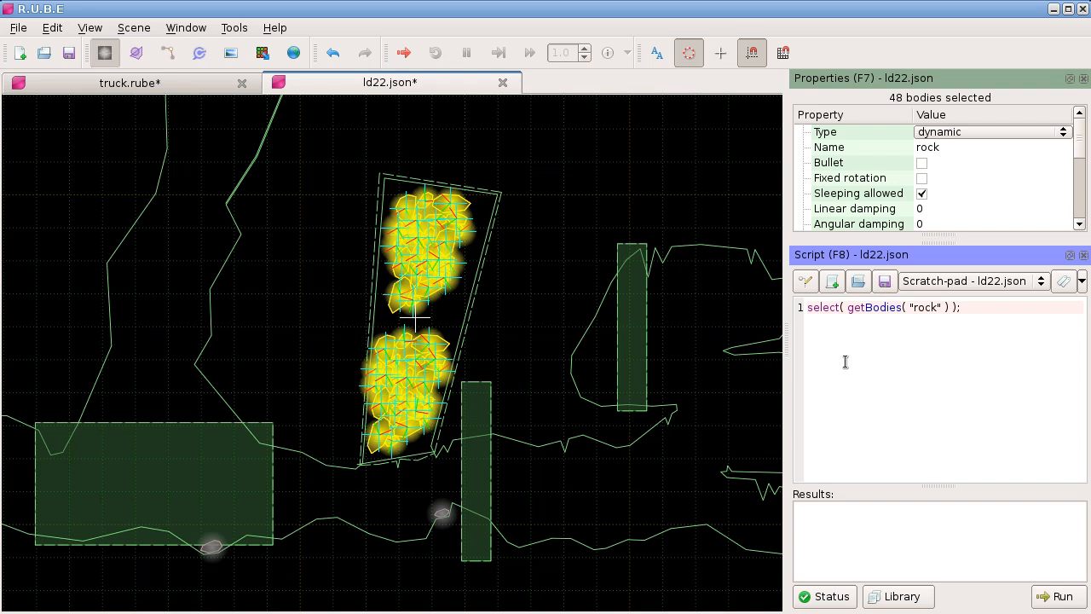
{"action": "left_click_drag", "start_coordinate": [962, 308], "coordinate": [805, 307]}
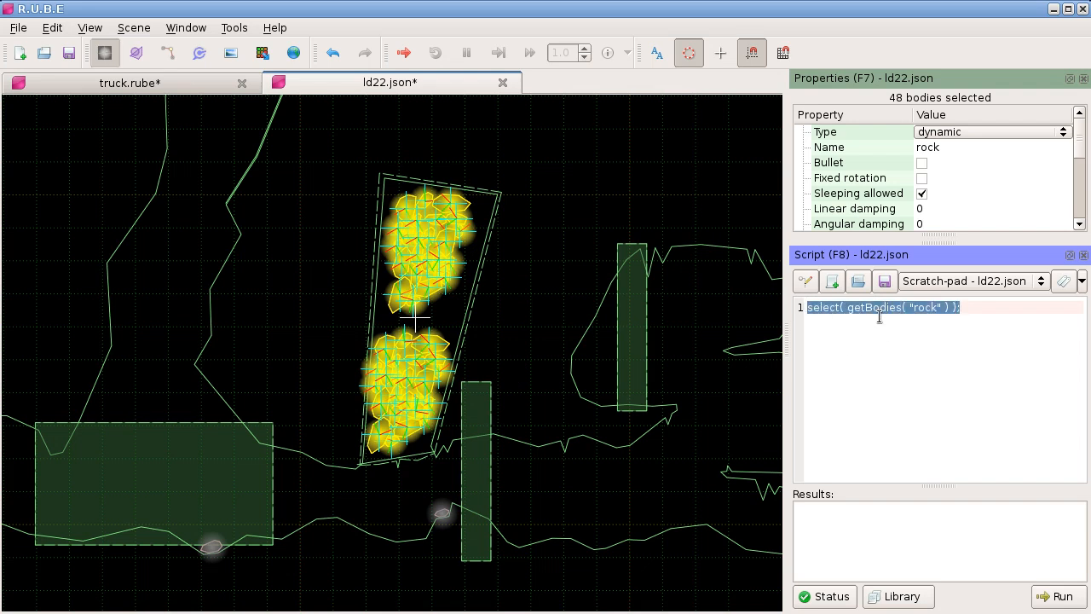
{"action": "left_click", "coordinate": [879, 312]}
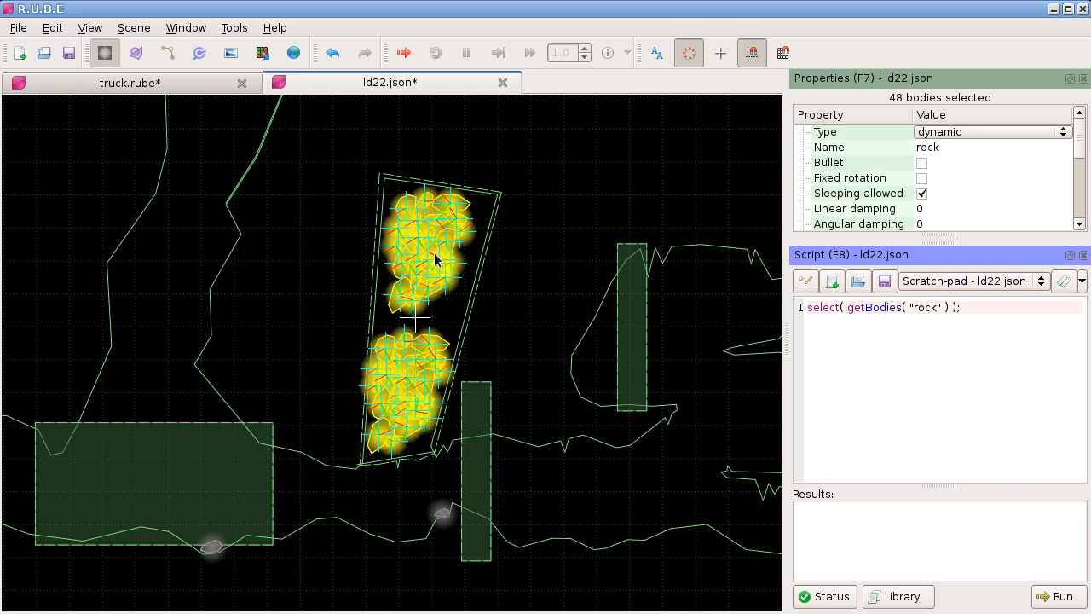
Step: Select only the bodies of the upper rock pile and highlight the "rock" argument in the script
{"action": "left_click_drag", "start_coordinate": [350, 178], "coordinate": [501, 320]}
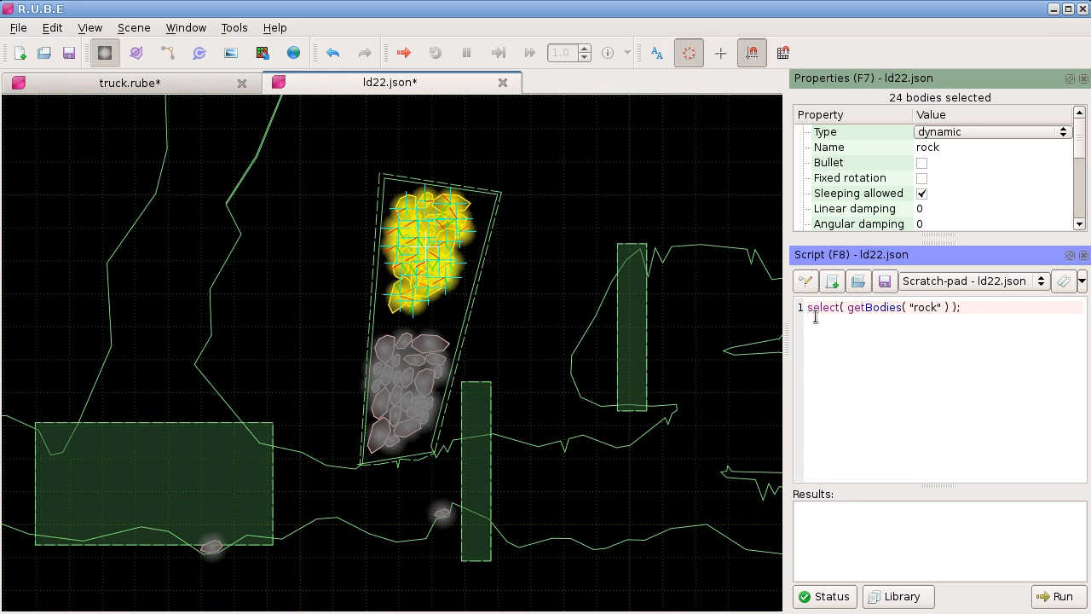
{"action": "left_click_drag", "start_coordinate": [910, 307], "coordinate": [939, 307]}
{"action": "left_click", "coordinate": [902, 329]}
Step: Create a custom property named "layer" of type string for the body class
{"action": "key", "text": "F8"}
{"action": "left_click", "coordinate": [930, 403]}
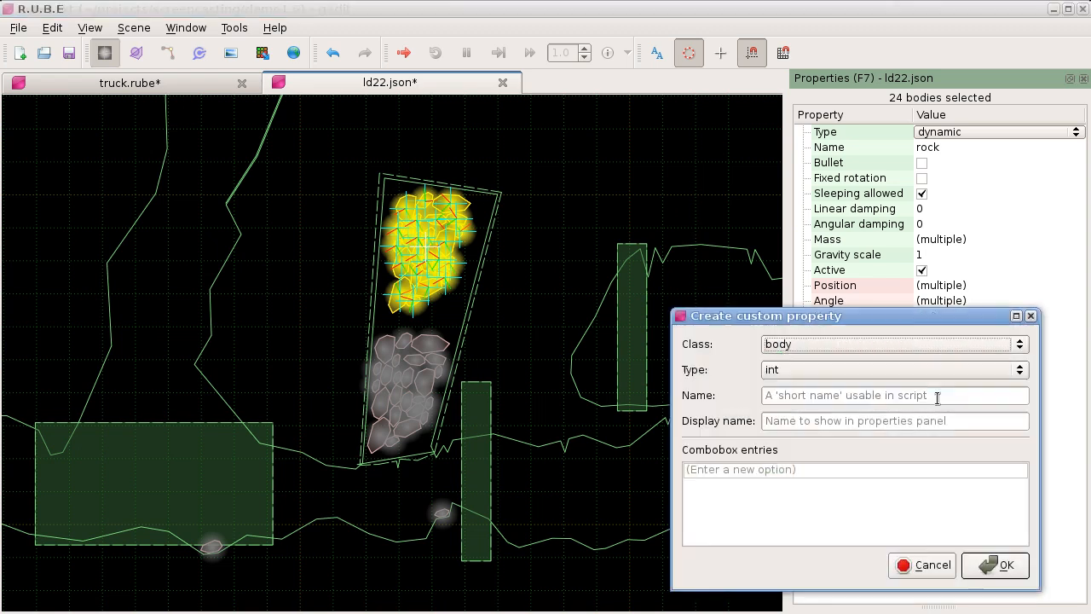
{"action": "left_click", "coordinate": [806, 372]}
{"action": "left_click", "coordinate": [802, 403]}
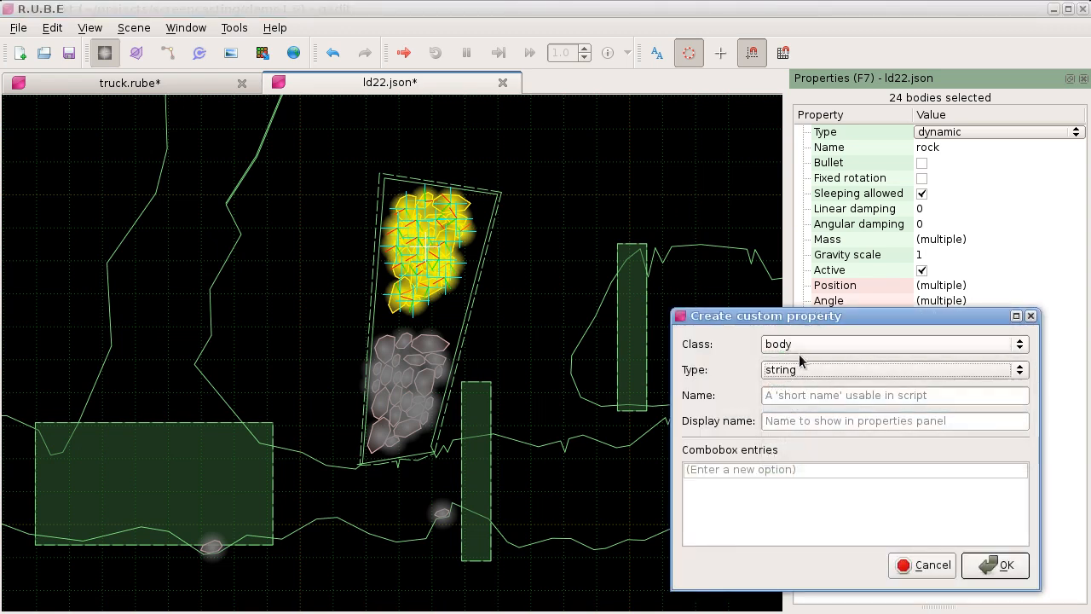
{"action": "left_click", "coordinate": [810, 394]}
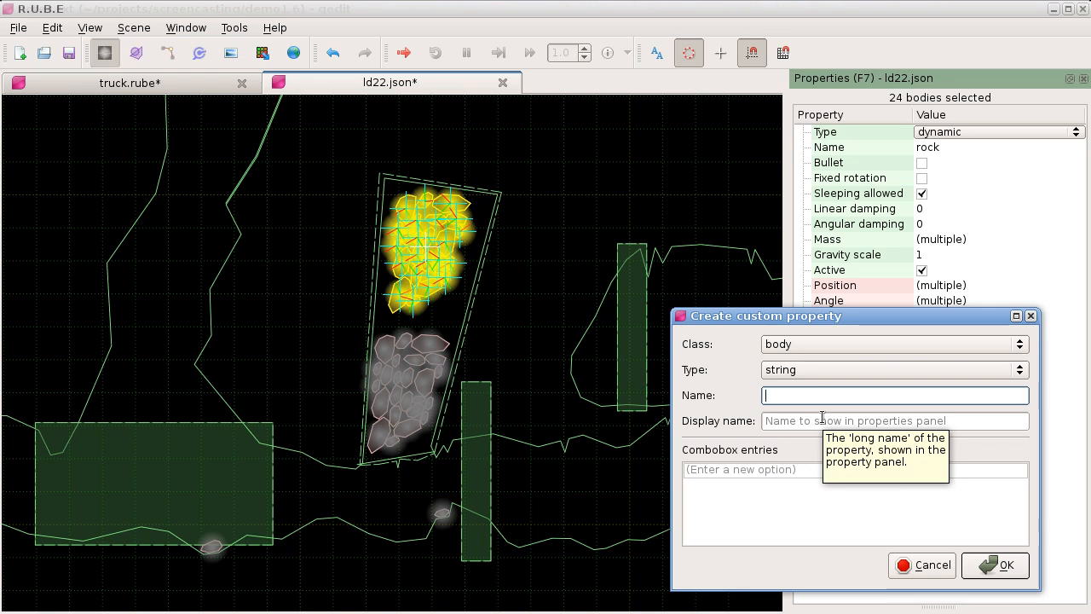
{"action": "type", "text": "layer"}
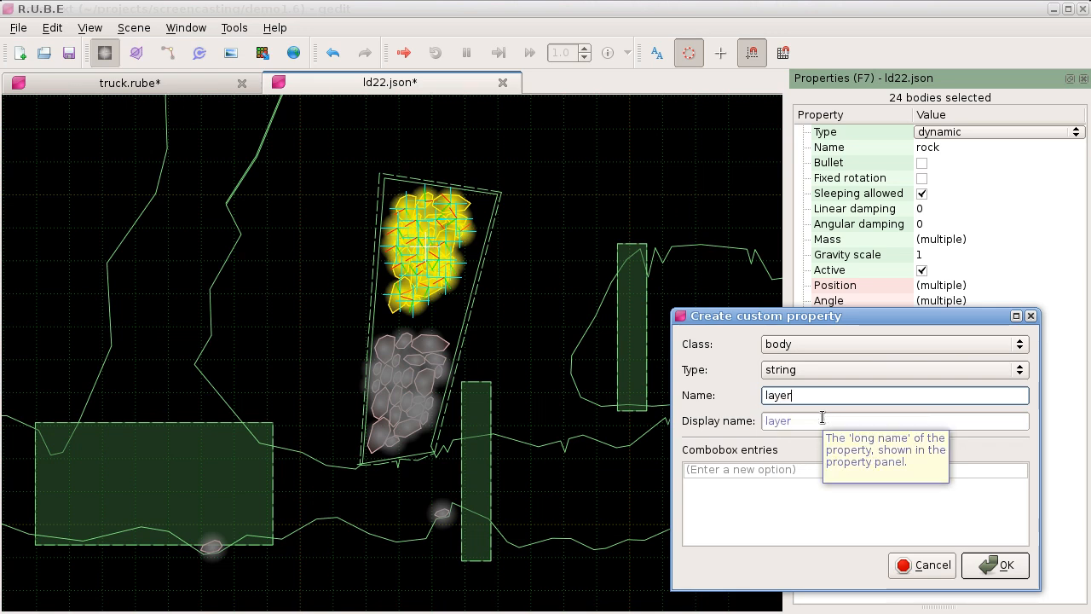
{"action": "left_click", "coordinate": [994, 564]}
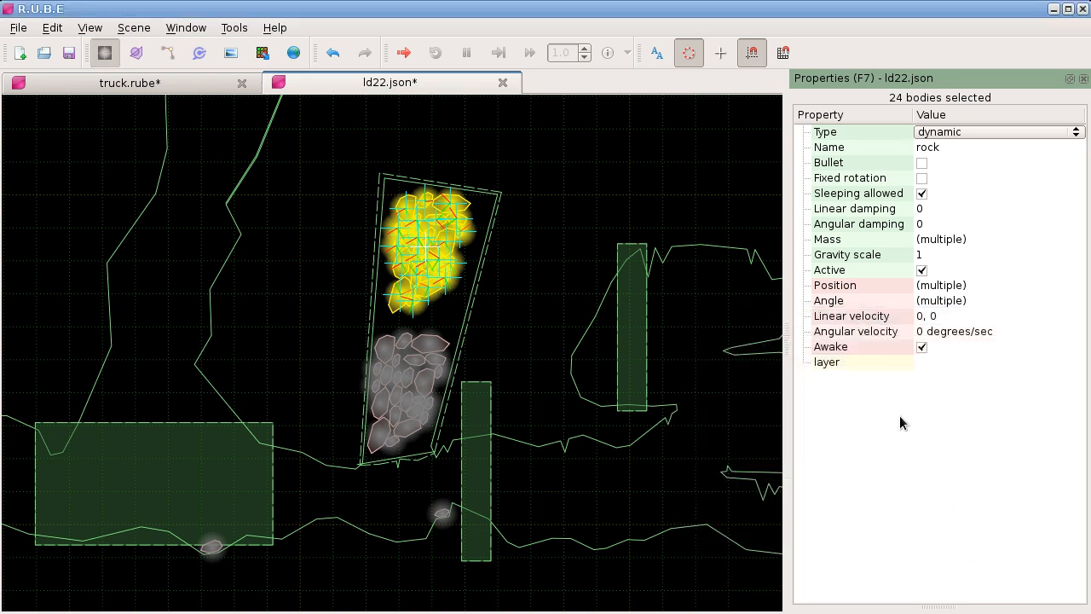
Step: Set the layer property to "top" for the upper rock pile and to "bottom" for the lower rock pile
{"action": "left_click", "coordinate": [934, 362]}
{"action": "type", "text": "top"}
{"action": "key", "text": "Return"}
{"action": "left_click_drag", "start_coordinate": [341, 328], "coordinate": [474, 462]}
{"action": "left_click", "coordinate": [929, 365]}
{"action": "type", "text": "bottom"}
{"action": "key", "text": "Return"}
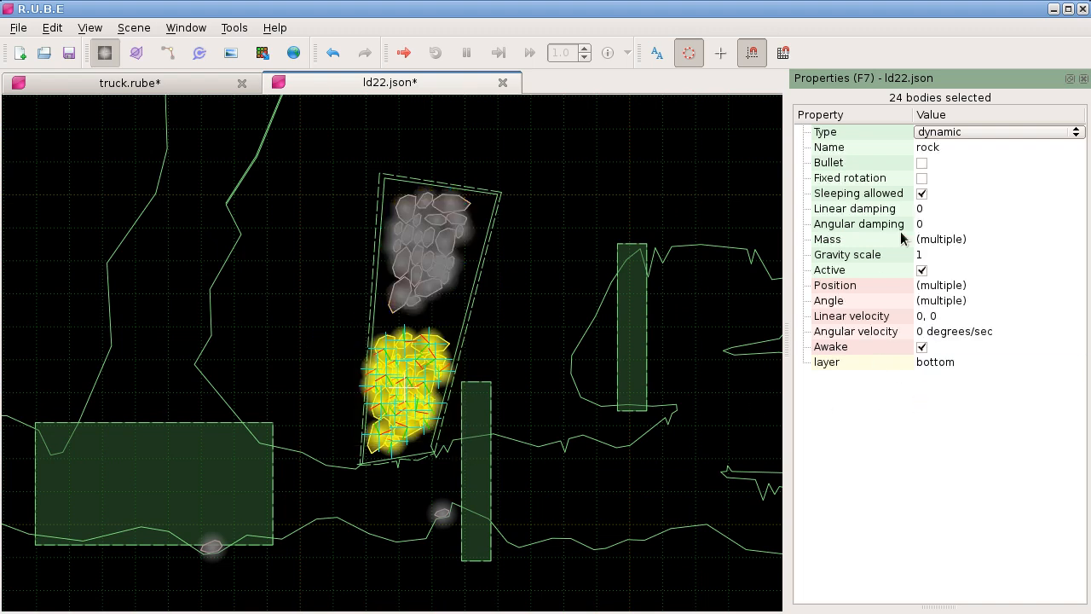
{"action": "right_click", "coordinate": [882, 397]}
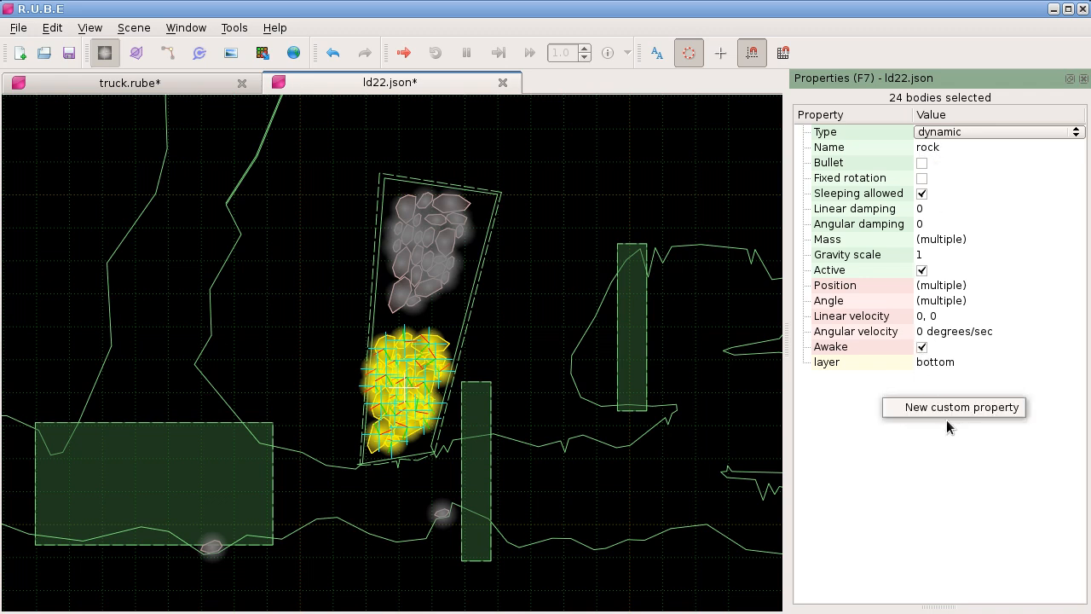
{"action": "left_click", "coordinate": [893, 384]}
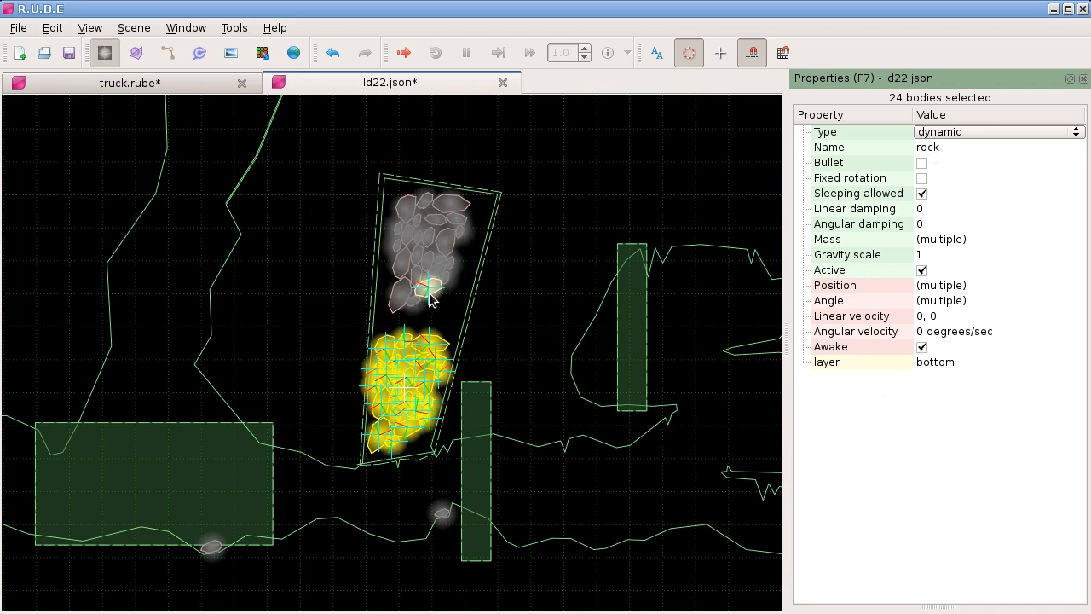
Step: Deselect all bodies and show the script editor in place of the properties
{"action": "left_click", "coordinate": [495, 287]}
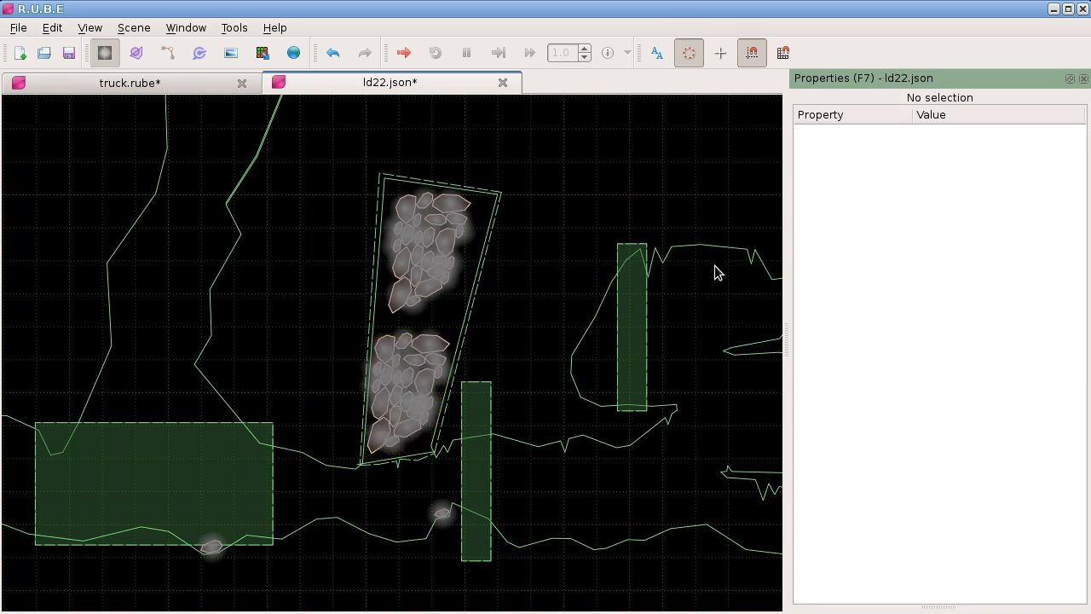
{"action": "key", "text": "F8"}
{"action": "key", "text": "F7"}
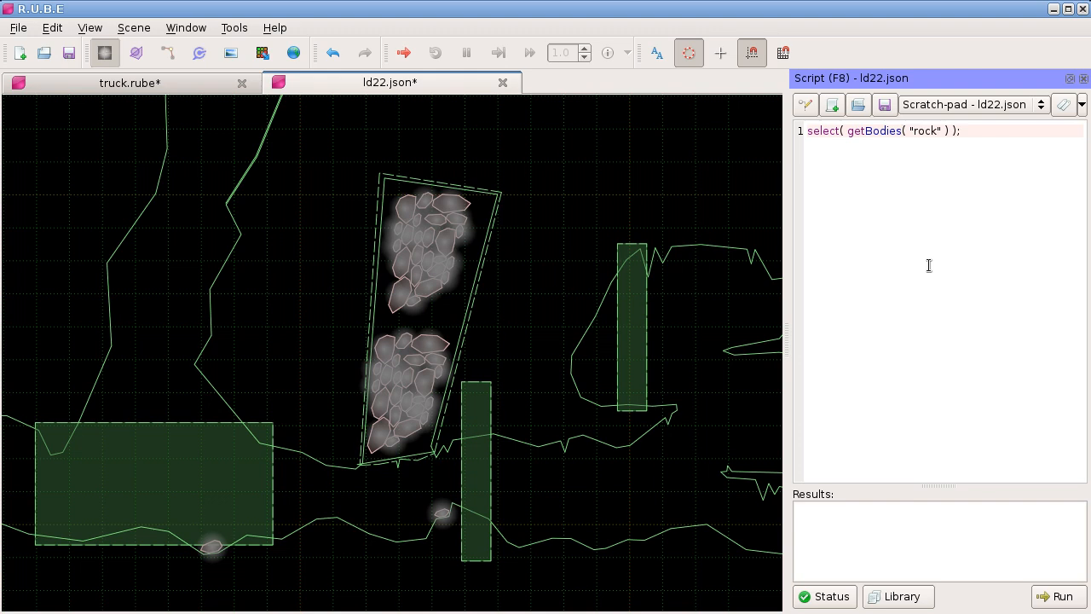
Step: Change the script to select( getBodiesByCustomString( "layer", "top" ) ); and run it, making the editor wide enough for the whole line
{"action": "type", "text": "ByCustomString"}
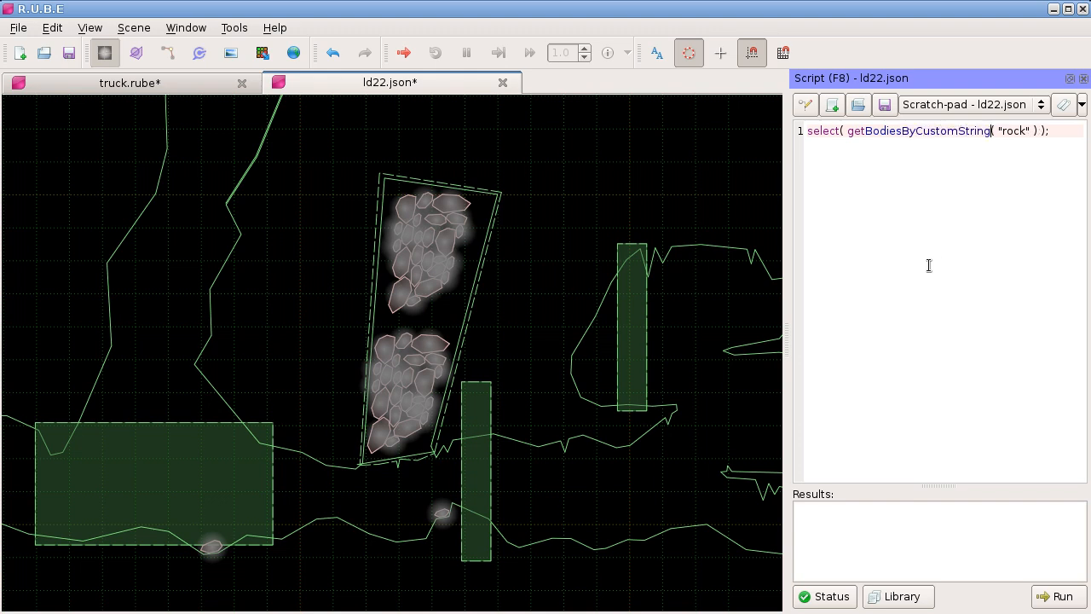
{"action": "type", "text": " \"layer\","}
{"action": "type", "text": ","}
{"action": "double_click", "coordinate": [1054, 131]}
{"action": "type", "text": "top"}
{"action": "key", "text": "ctrl+Return"}
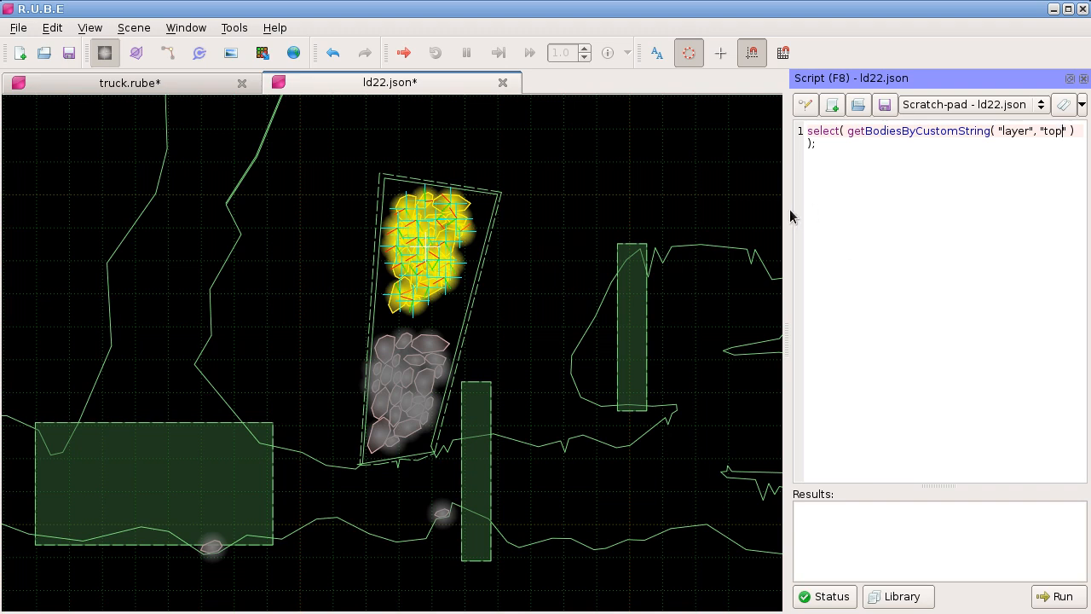
{"action": "left_click_drag", "start_coordinate": [790, 209], "coordinate": [770, 217]}
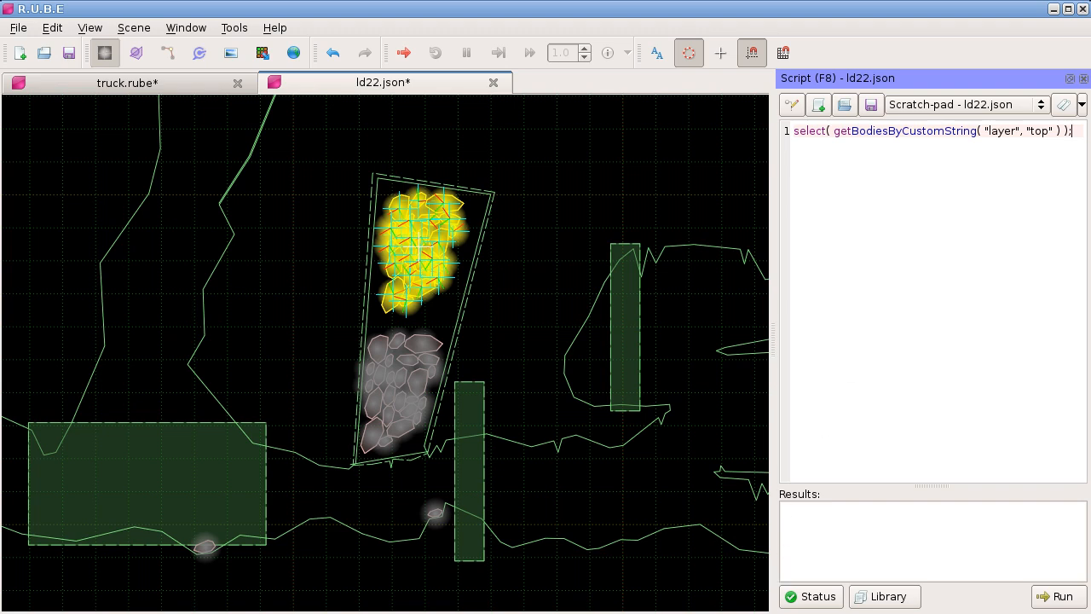
Step: Switch to notes.txt in gedit and highlight "after manipulation" in the new script hooks line
{"action": "key", "text": "alt+Tab"}
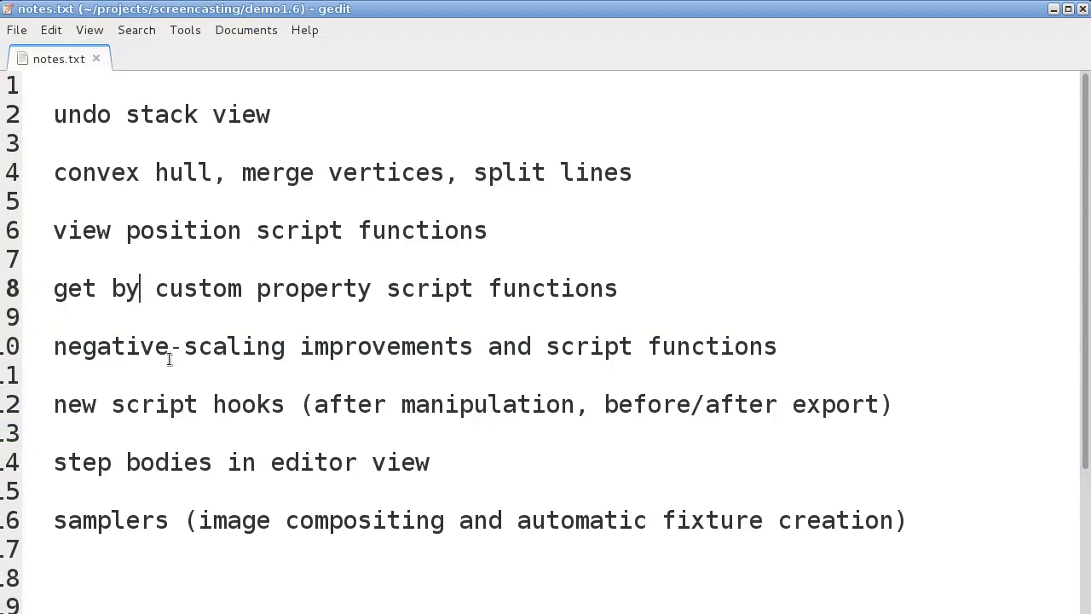
{"action": "mouse_move", "coordinate": [317, 404]}
{"action": "left_mouse_down"}
{"action": "mouse_move", "coordinate": [567, 399]}
{"action": "mouse_move", "coordinate": [315, 404]}
{"action": "left_mouse_up"}
{"action": "left_click", "coordinate": [533, 408]}
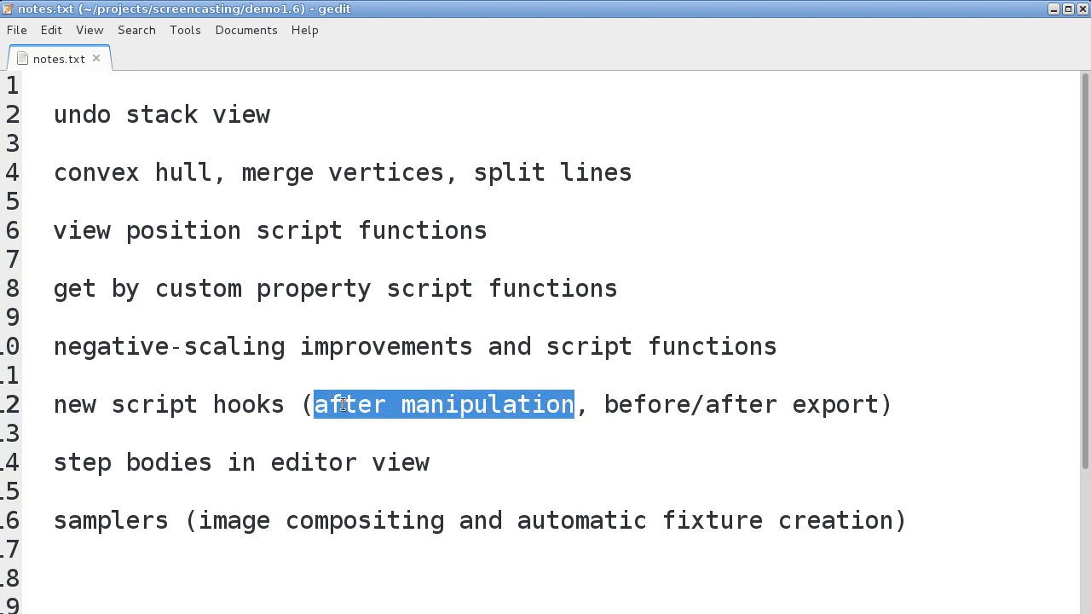
{"action": "left_click", "coordinate": [343, 404]}
Step: Switch back to R.U.B.E and close ld22.json without saving its changes
{"action": "key", "text": "alt+Tab"}
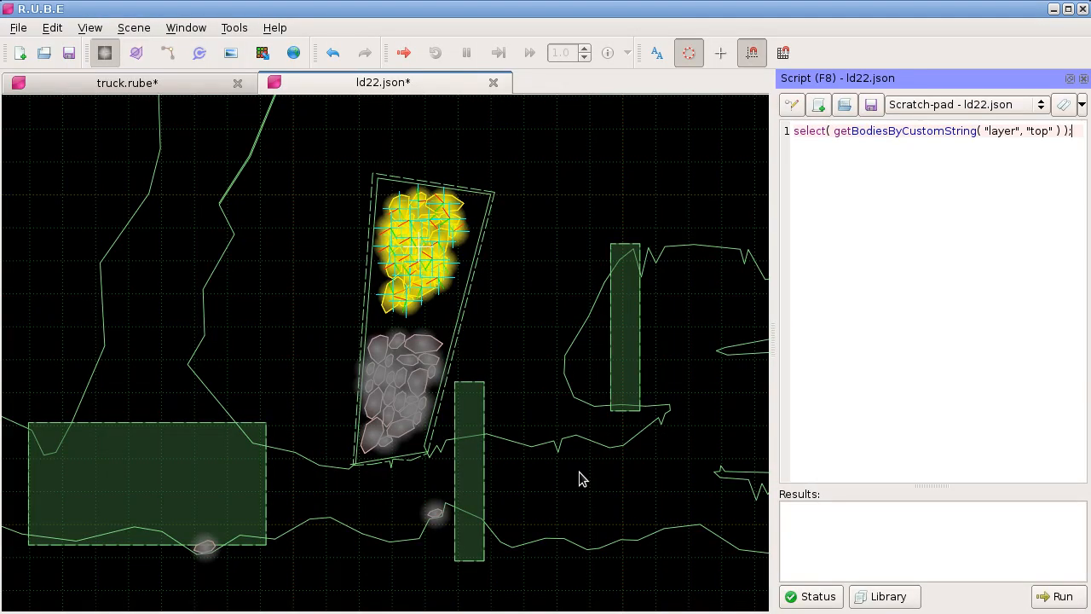
{"action": "left_click", "coordinate": [493, 83]}
{"action": "left_click", "coordinate": [494, 282]}
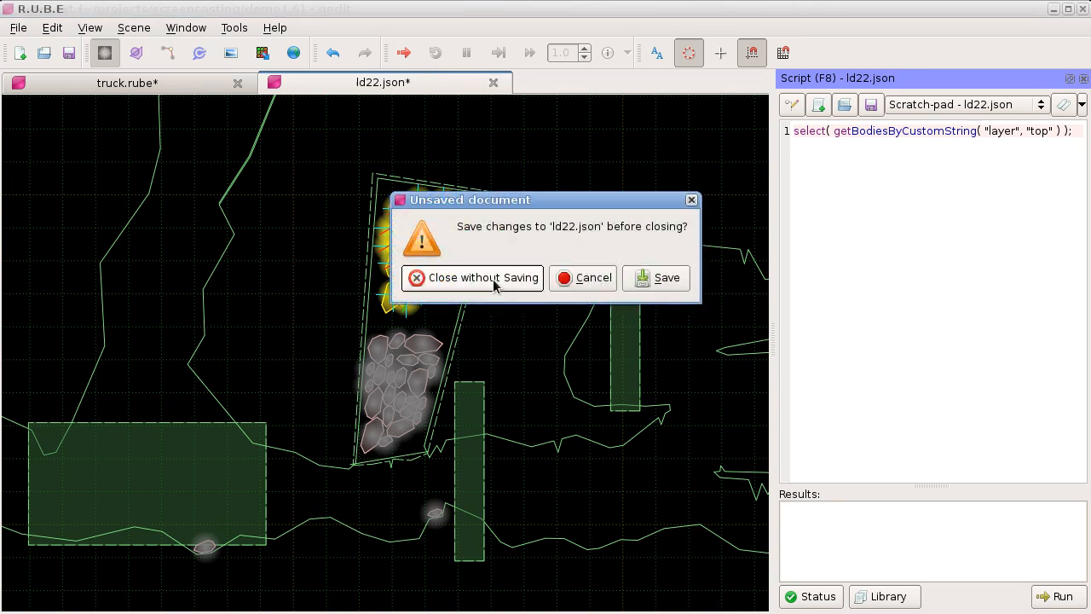
Step: Duplicate the topmost track segment body of the truck's right wheel and place the copy in the empty space between the wheels
{"action": "scroll", "coordinate": [523, 378], "scroll_direction": "up", "scroll_amount": 2}
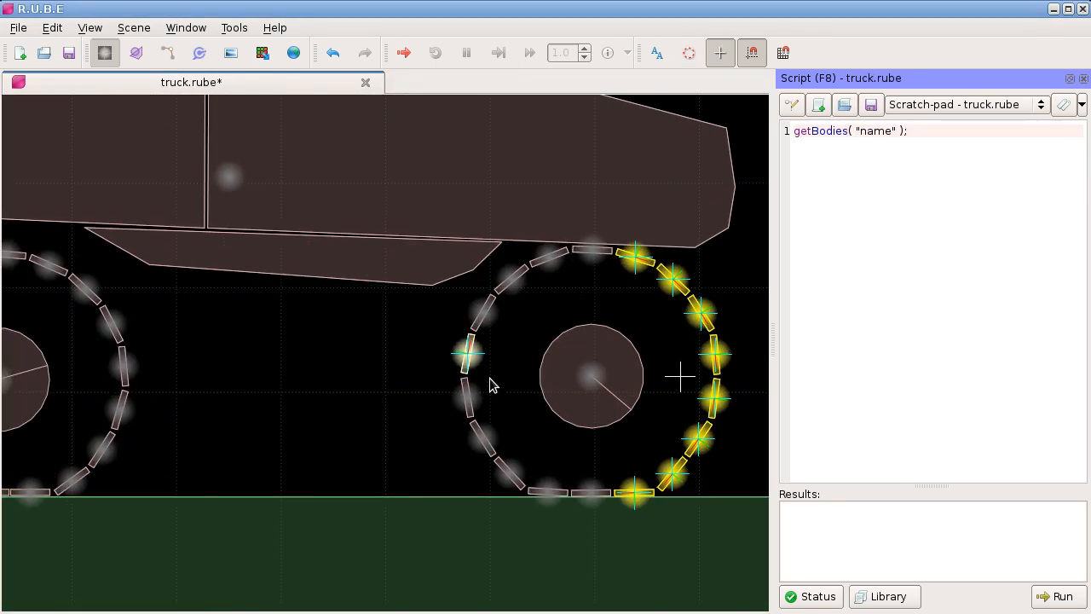
{"action": "left_click", "coordinate": [580, 298]}
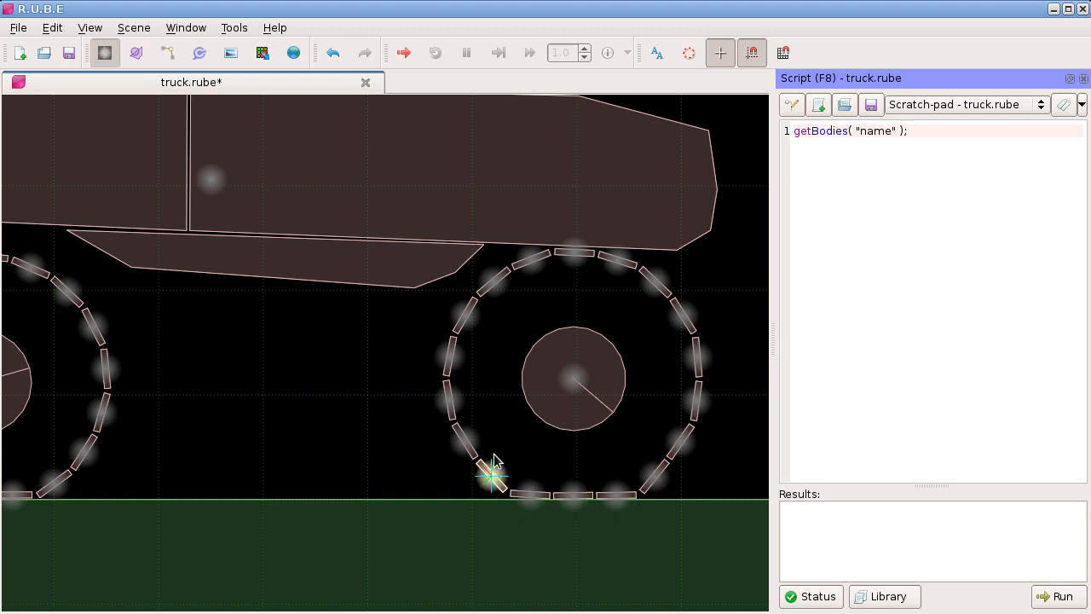
{"action": "key", "text": "j"}
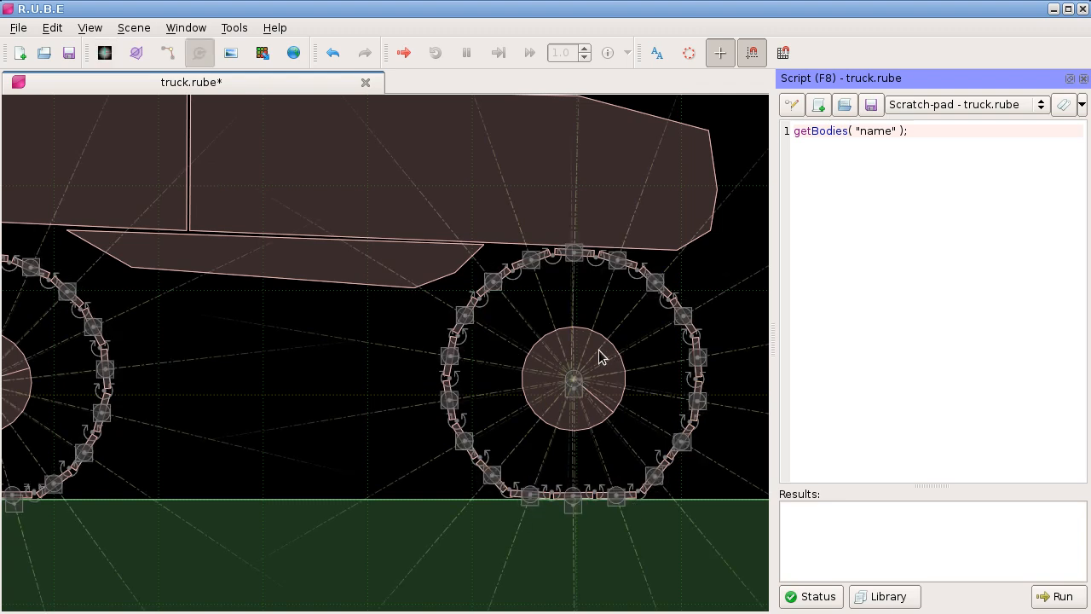
{"action": "key", "text": "f"}
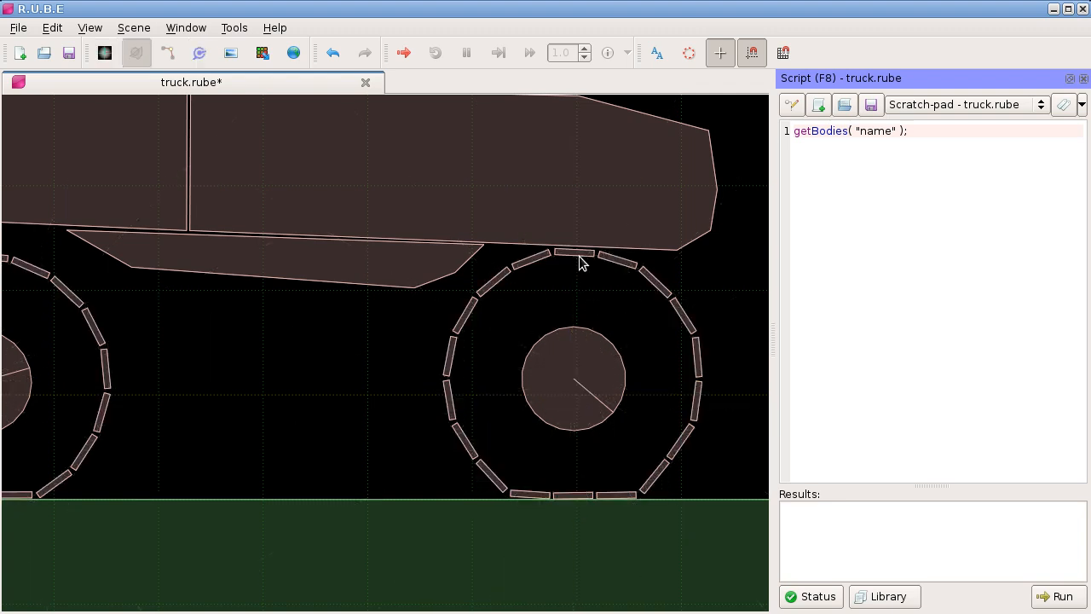
{"action": "left_click", "coordinate": [578, 256]}
{"action": "key", "text": "b"}
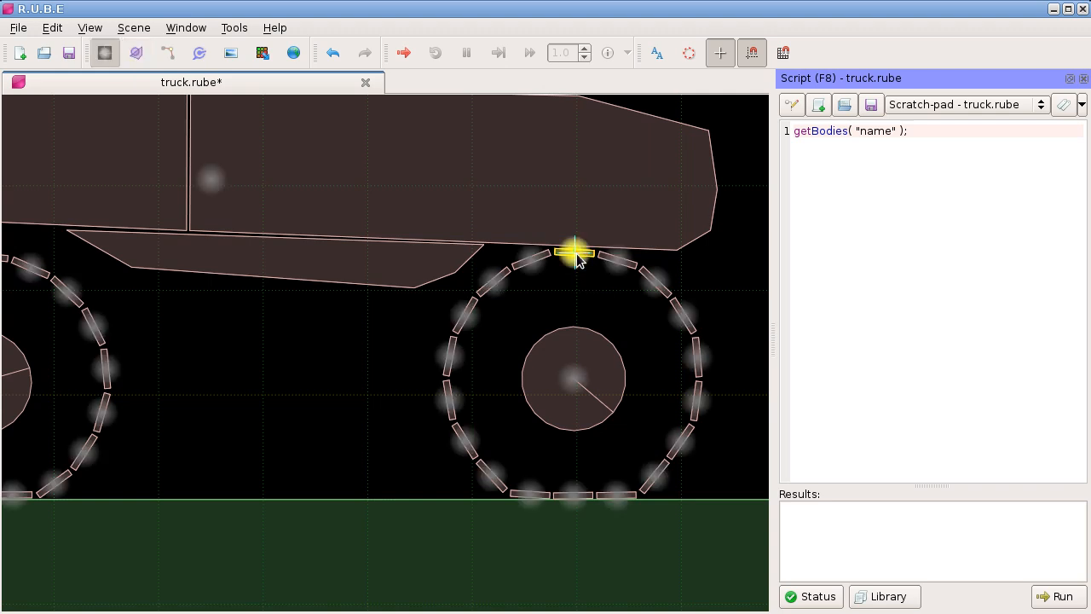
{"action": "key", "text": "t"}
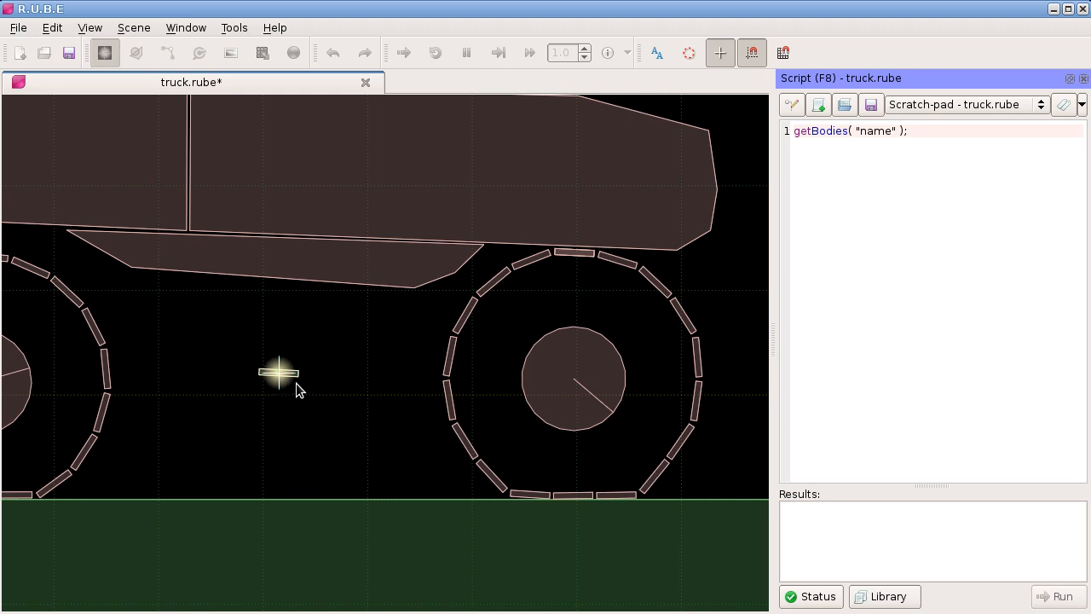
{"action": "left_click", "coordinate": [296, 383]}
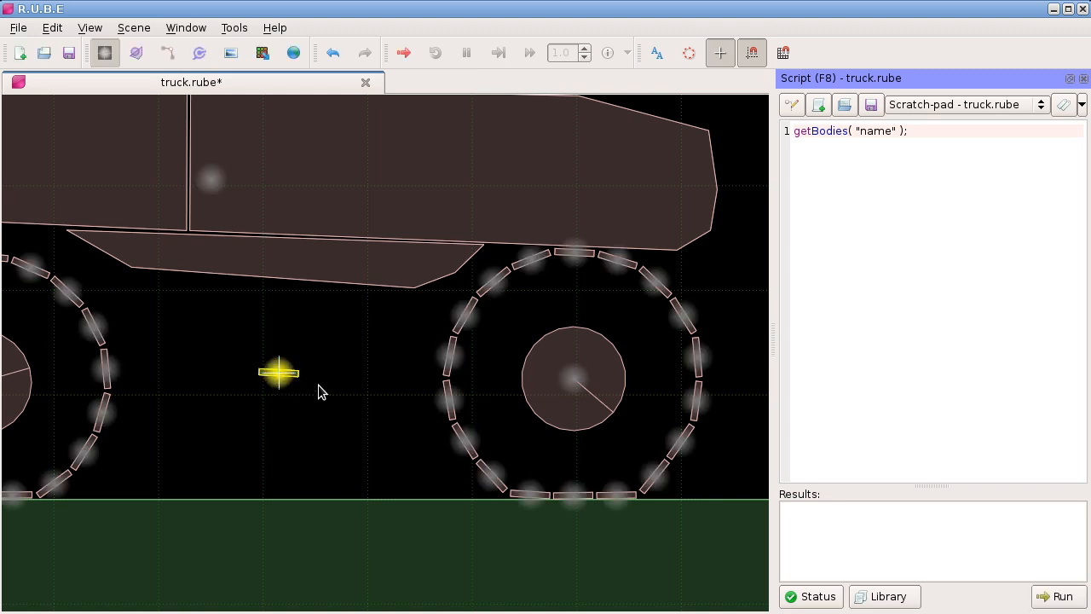
Step: Delete the joints attached to the copied track segment between the wheels
{"action": "key", "text": "j"}
{"action": "left_click_drag", "start_coordinate": [237, 365], "coordinate": [322, 400]}
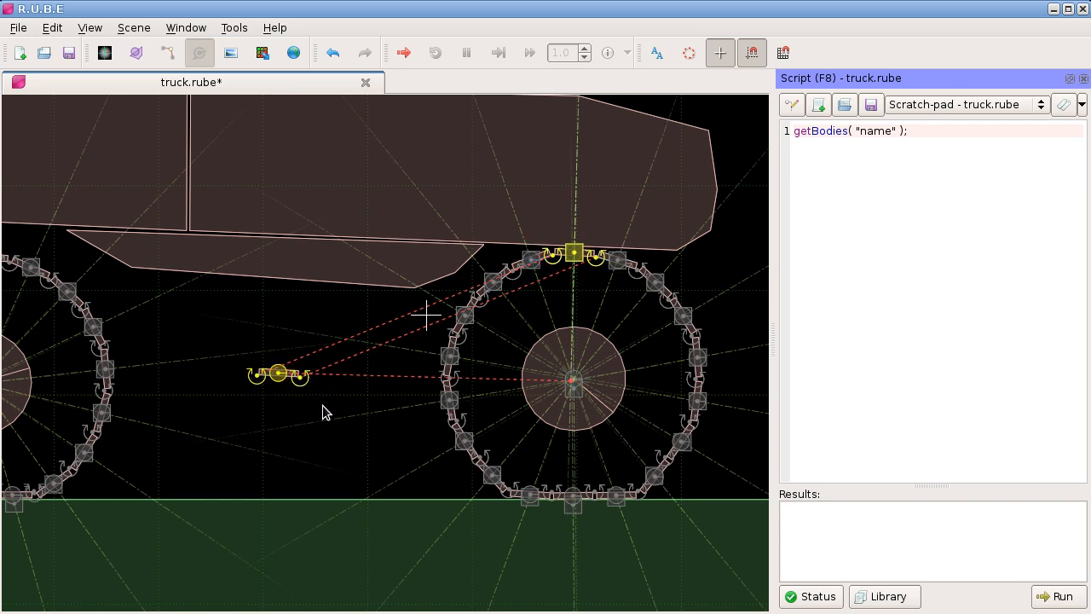
{"action": "key", "text": "Delete"}
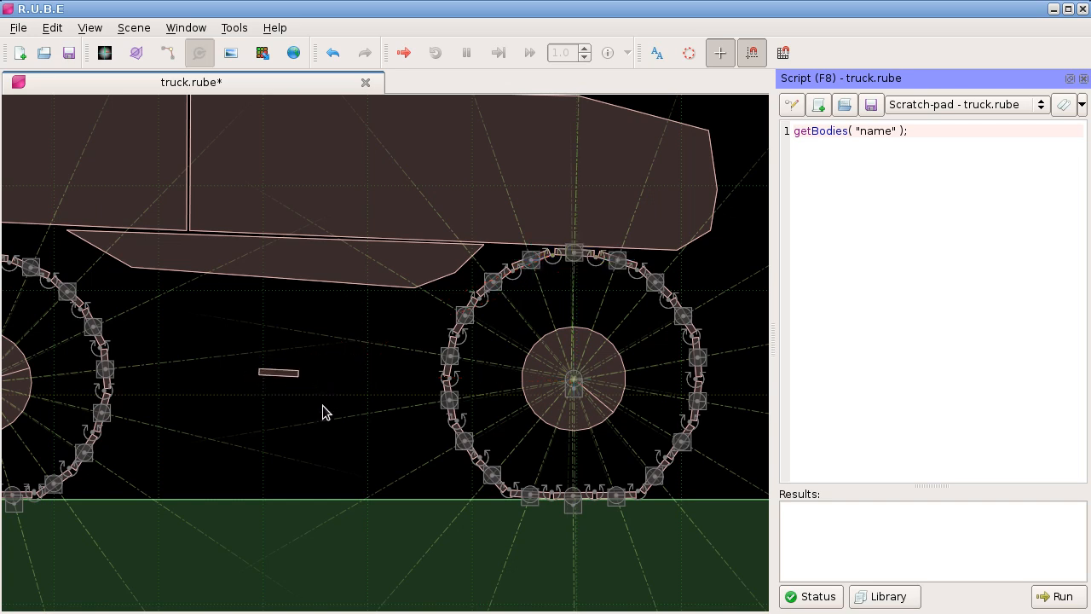
Step: Select the fixture of the loose track segment between the wheels and show its properties
{"action": "left_click_drag", "start_coordinate": [268, 394], "coordinate": [307, 389]}
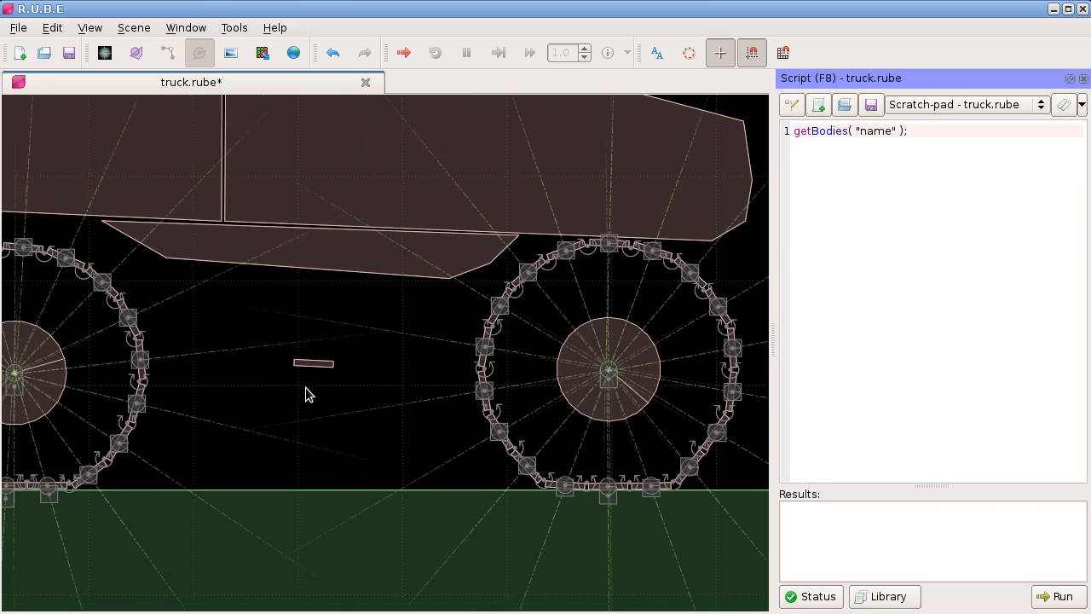
{"action": "key", "text": "b"}
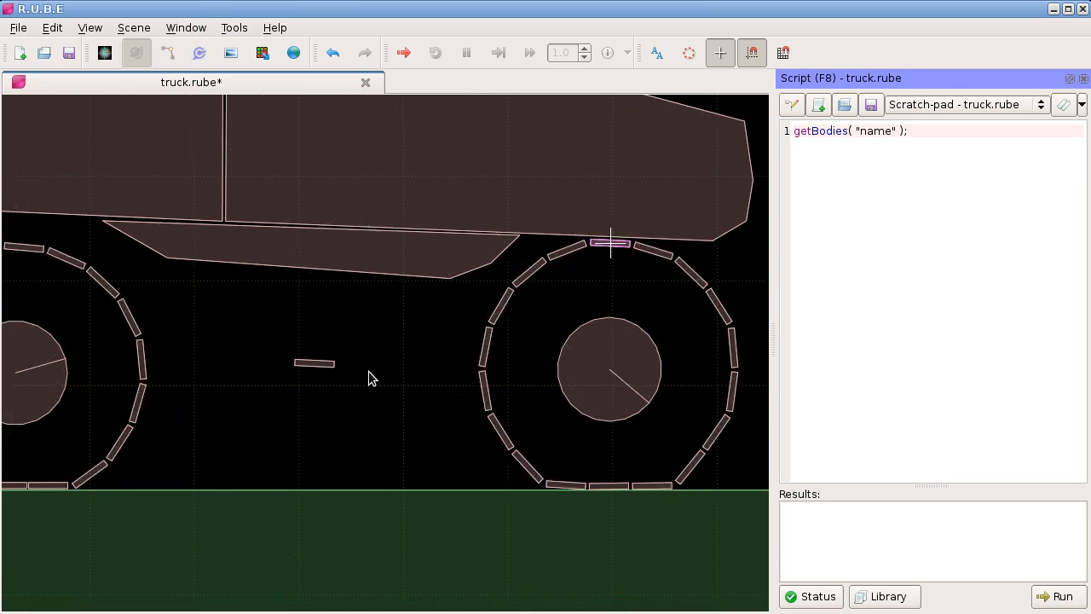
{"action": "left_click", "coordinate": [315, 364]}
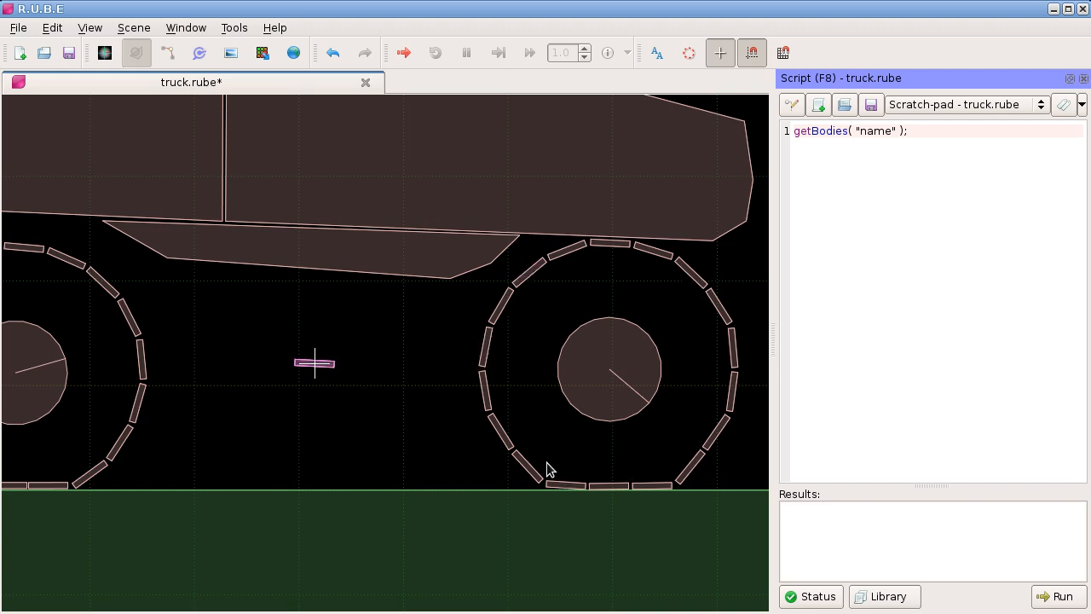
{"action": "scroll", "coordinate": [398, 313], "scroll_direction": "down", "scroll_amount": 1}
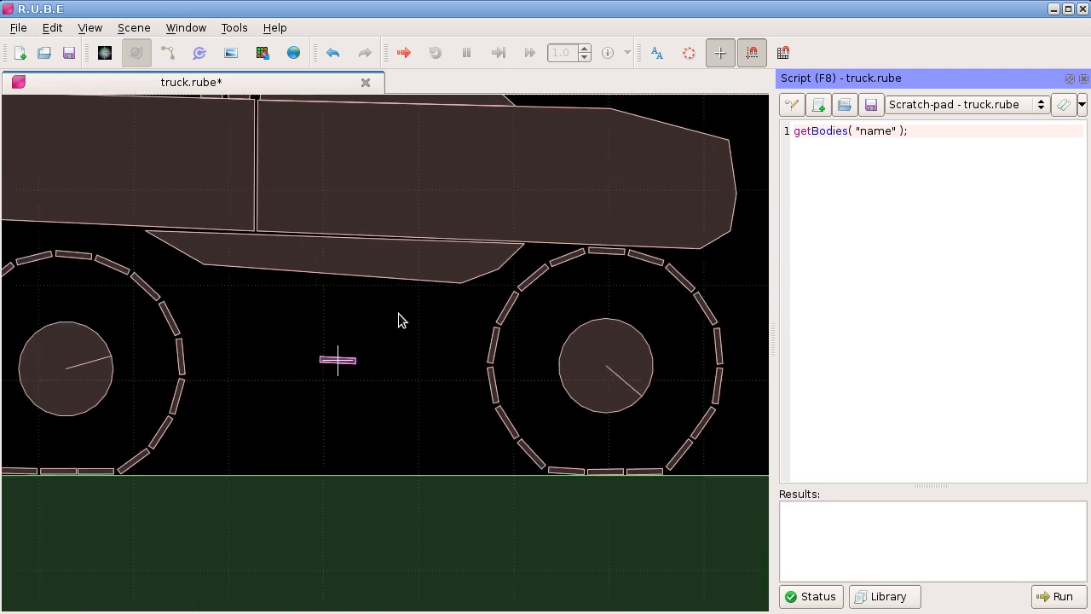
{"action": "scroll", "coordinate": [381, 316], "scroll_direction": "up", "scroll_amount": 1}
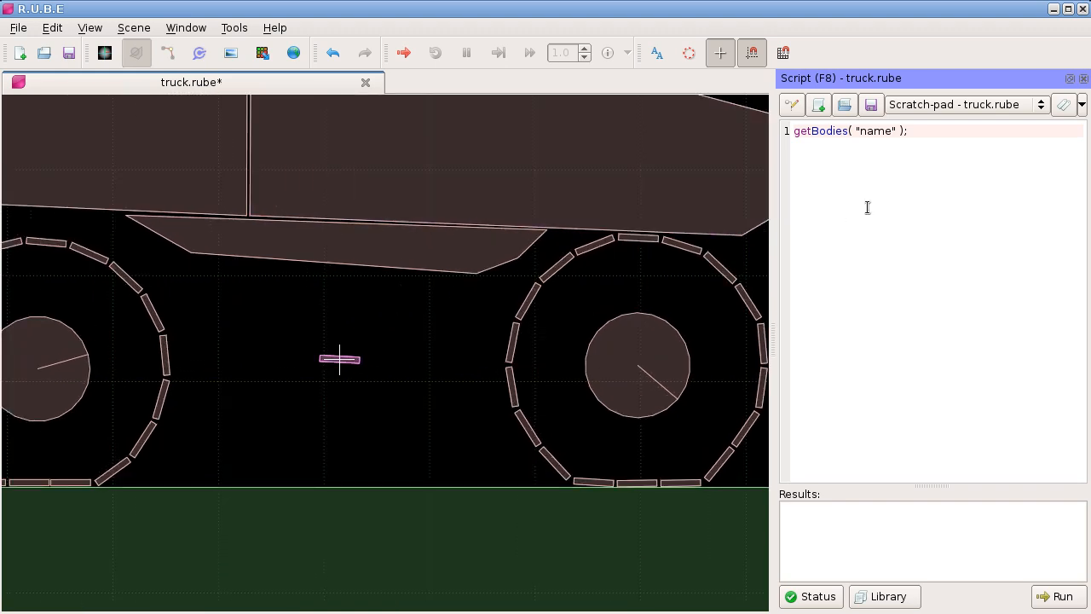
{"action": "key", "text": "F7"}
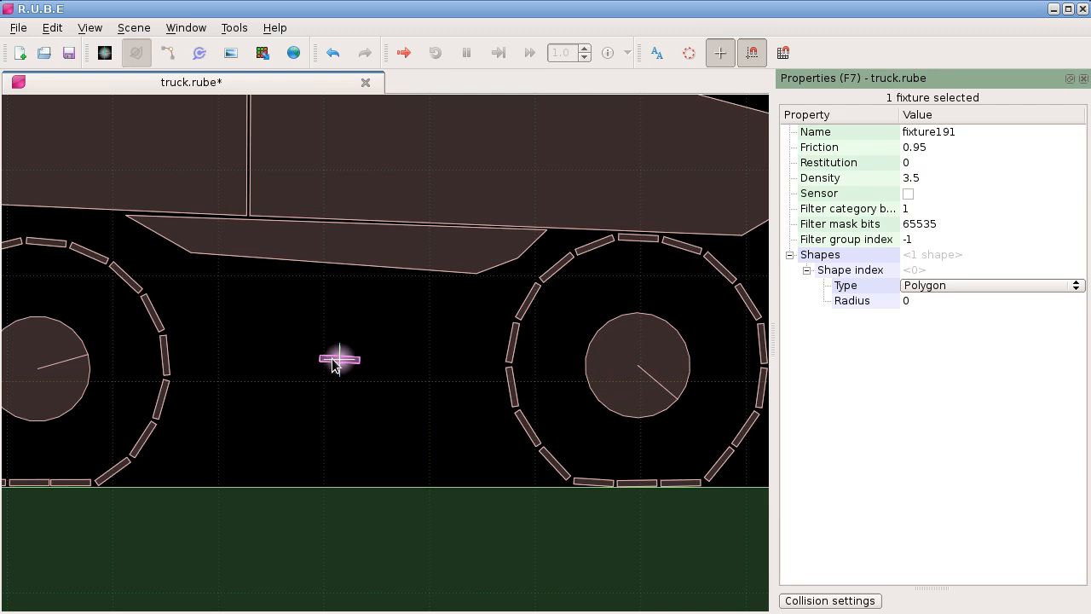
Step: Create a custom property named "template" of type string for the fixture class
{"action": "left_click_drag", "start_coordinate": [435, 350], "coordinate": [411, 353]}
{"action": "right_click", "coordinate": [869, 364]}
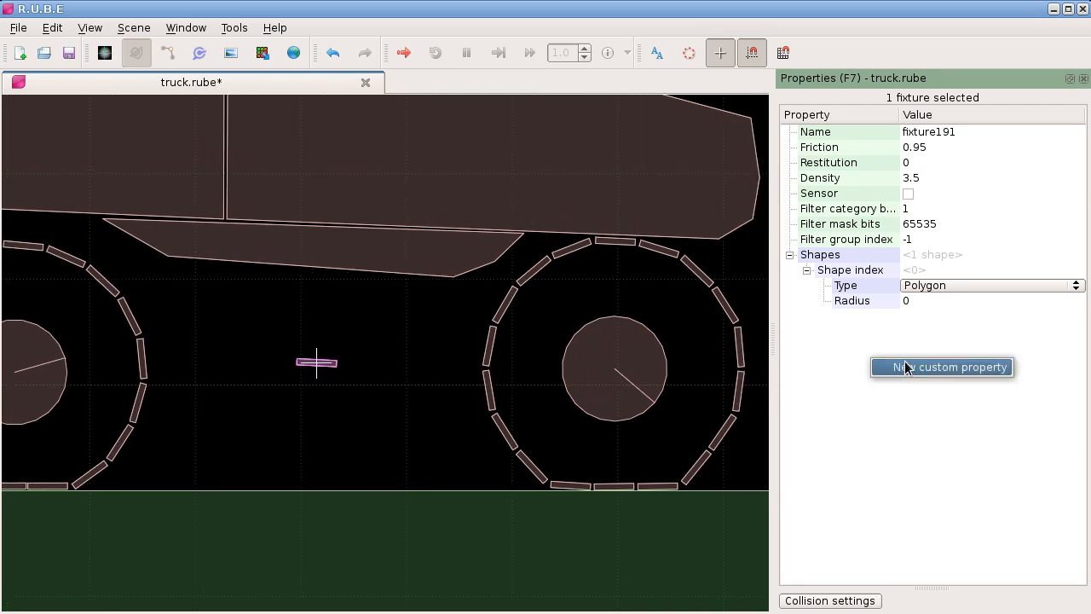
{"action": "left_click", "coordinate": [920, 365]}
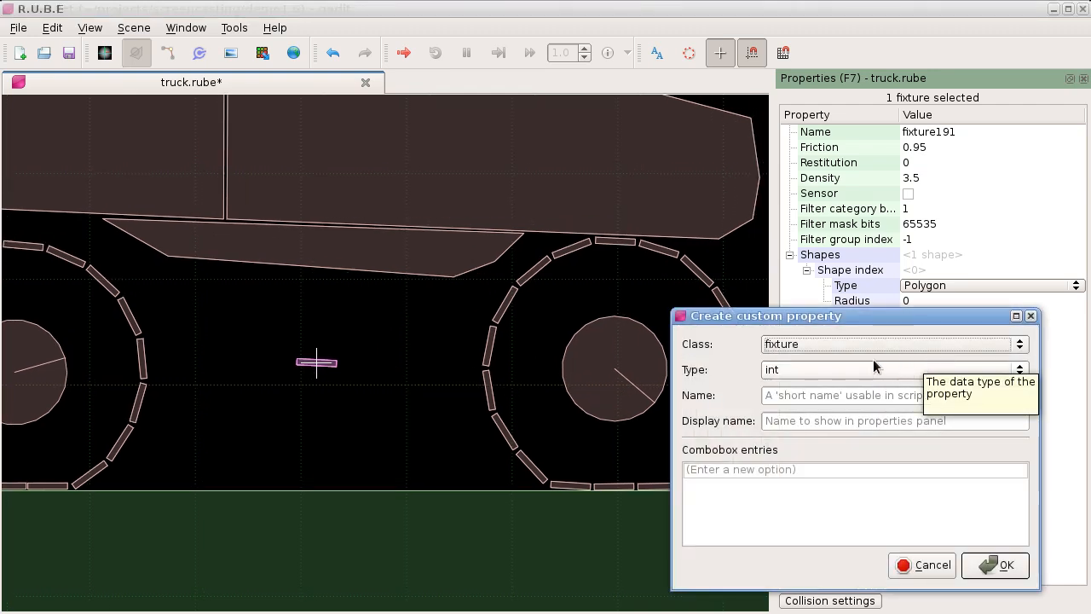
{"action": "left_click", "coordinate": [841, 367]}
{"action": "left_click", "coordinate": [824, 400]}
{"action": "left_click", "coordinate": [825, 396]}
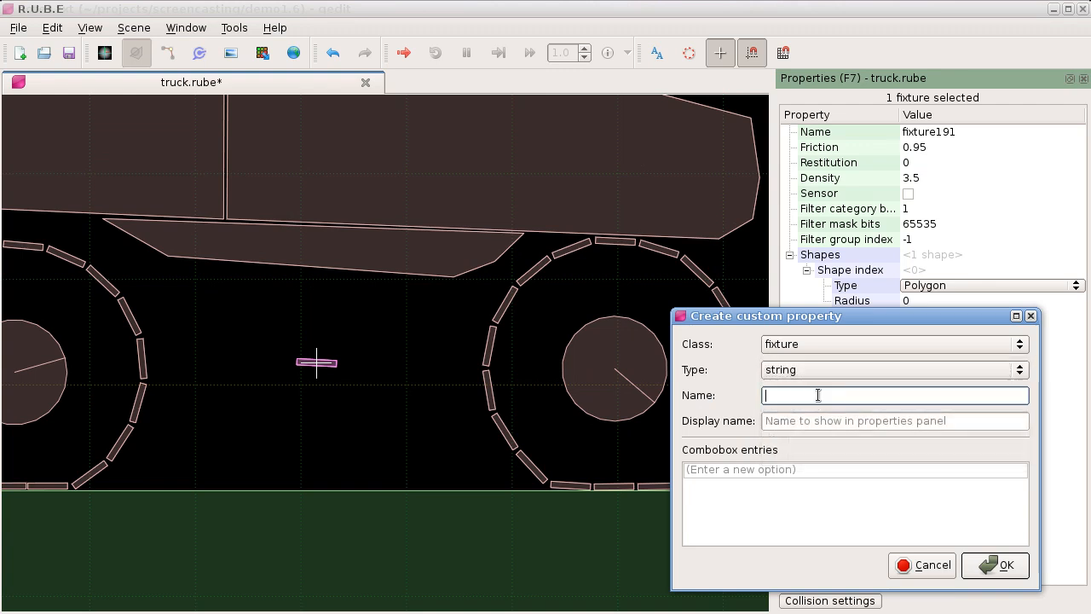
{"action": "type", "text": "template"}
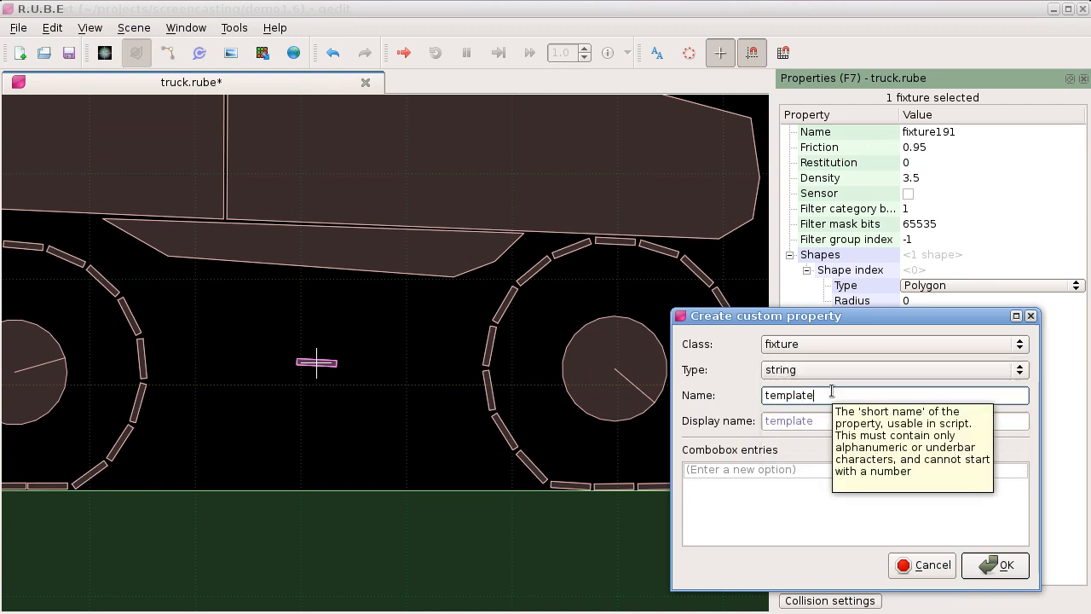
{"action": "key", "text": "Return"}
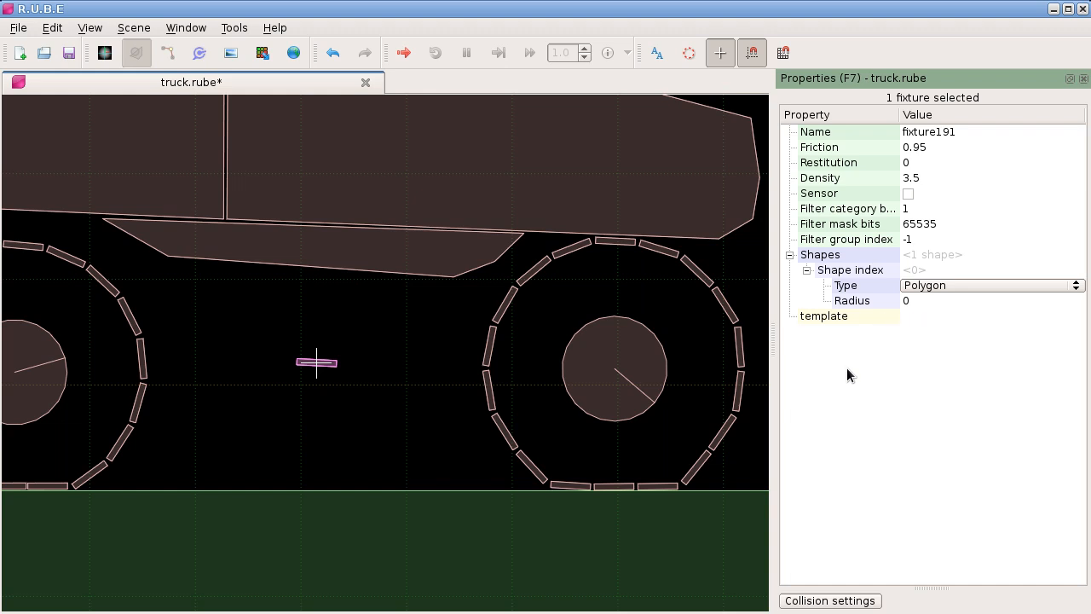
Step: Rename the loose track segment's fixture to "boss"
{"action": "left_click", "coordinate": [936, 130]}
{"action": "type", "text": "boss"}
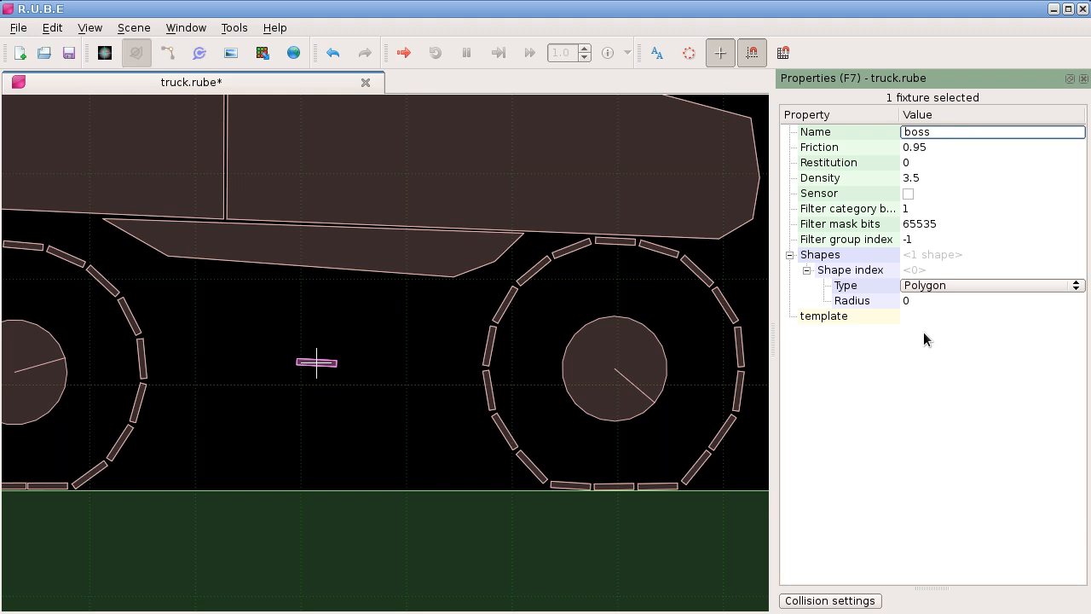
{"action": "key", "text": "Return"}
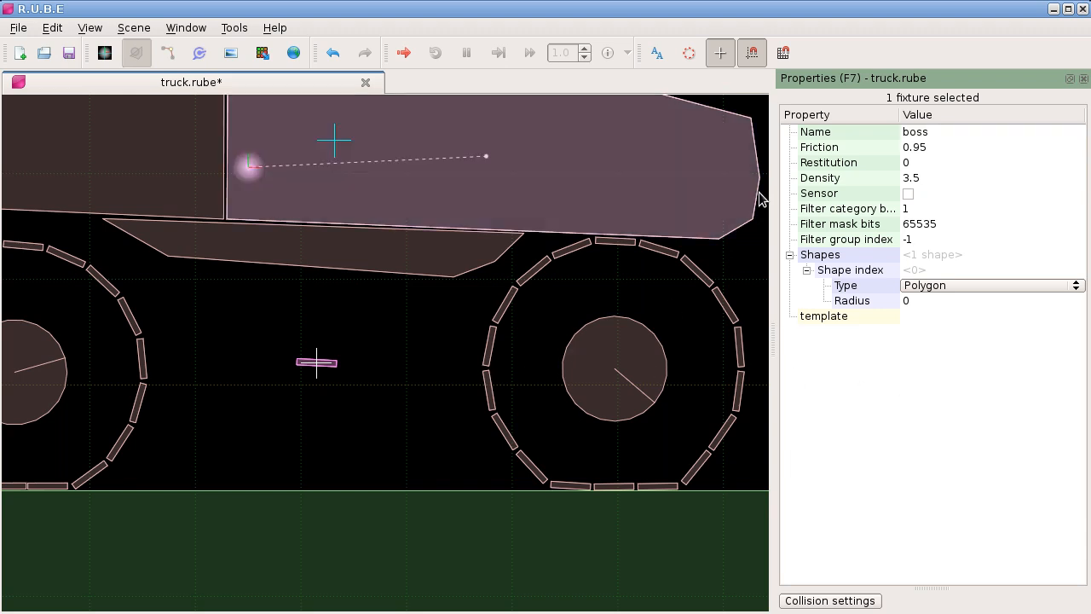
Step: Set the template property to "boss" for all track segment fixtures around both wheels, leaving out the wheel discs, truck body and loose segment
{"action": "left_click_drag", "start_coordinate": [472, 337], "coordinate": [394, 298]}
{"action": "left_click_drag", "start_coordinate": [380, 187], "coordinate": [697, 448]}
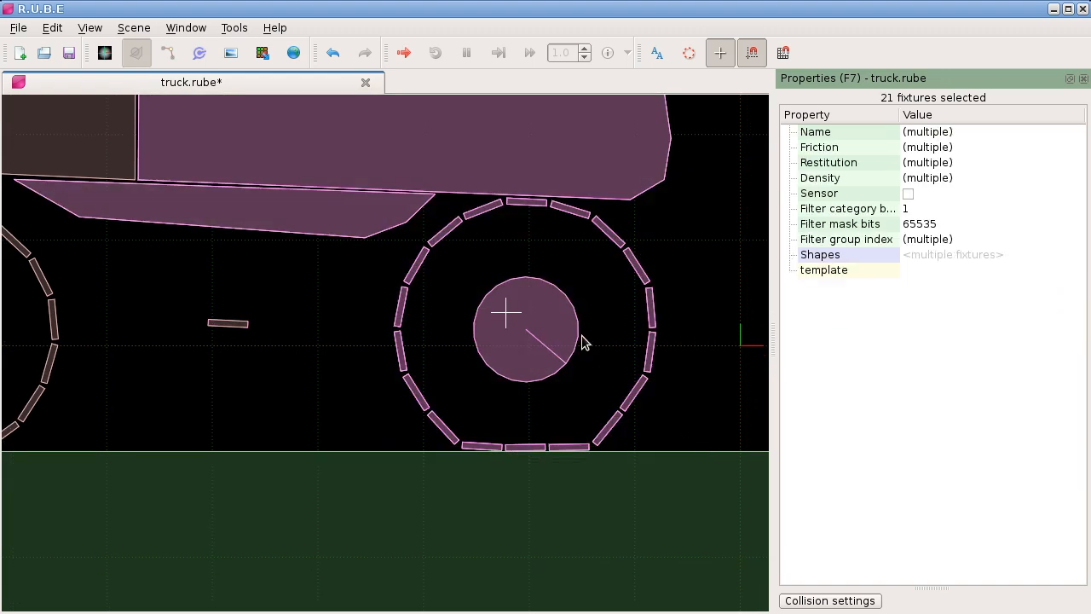
{"action": "left_click", "coordinate": [573, 336], "text": "ctrl"}
{"action": "left_click", "coordinate": [339, 228], "text": "ctrl"}
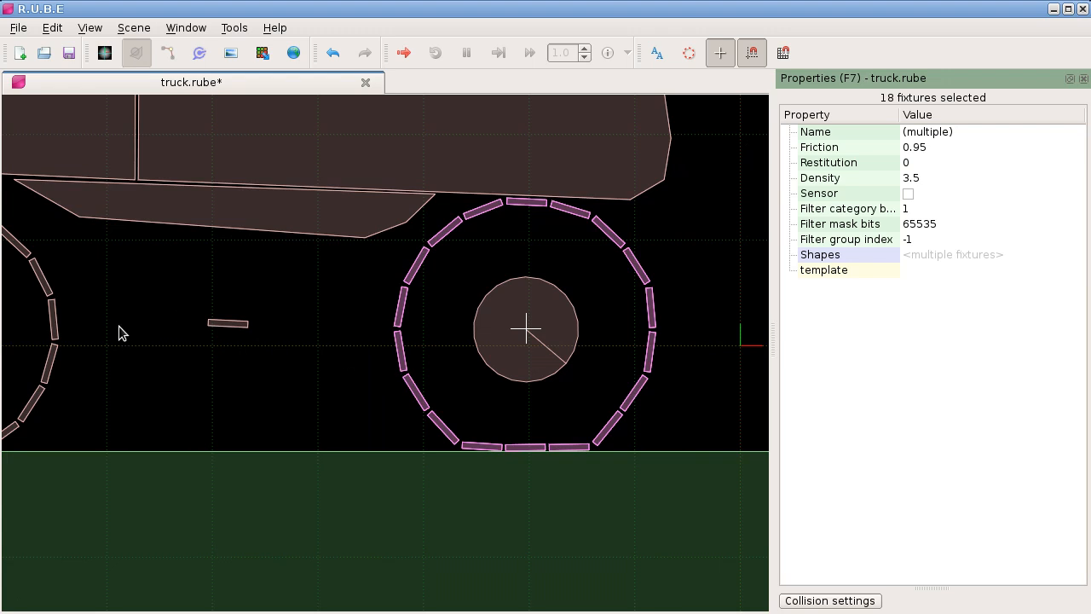
{"action": "left_click_drag", "start_coordinate": [122, 333], "coordinate": [497, 318]}
{"action": "left_click_drag", "start_coordinate": [156, 195], "coordinate": [435, 436]}
{"action": "left_click", "coordinate": [309, 315], "text": "ctrl"}
{"action": "left_click", "coordinate": [567, 212], "text": "ctrl"}
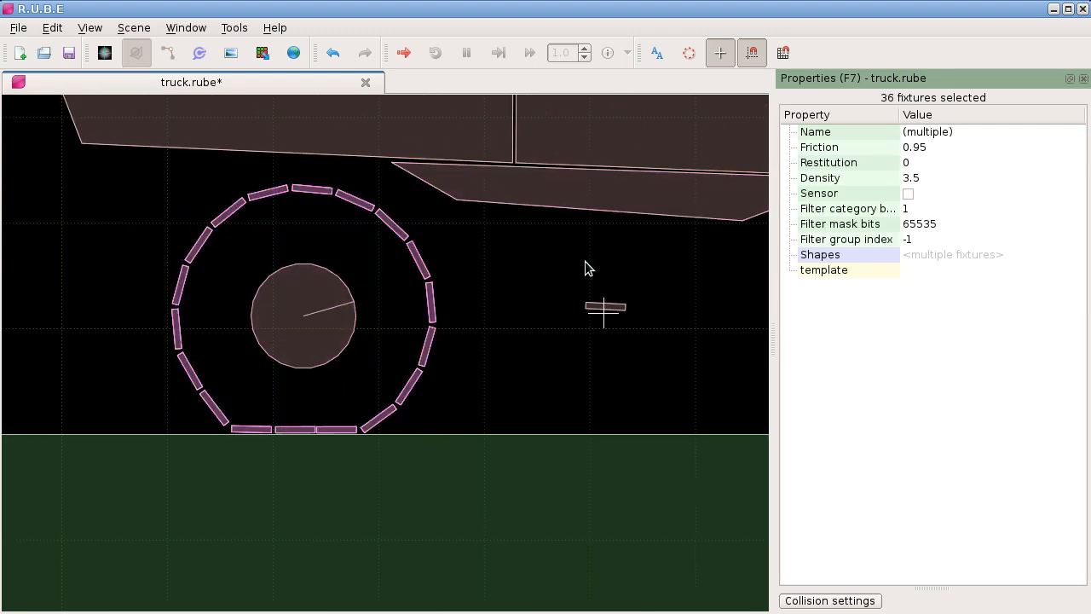
{"action": "scroll", "coordinate": [476, 293], "scroll_direction": "down", "scroll_amount": 2}
{"action": "left_click_drag", "start_coordinate": [645, 272], "coordinate": [453, 313]}
{"action": "left_click", "coordinate": [906, 270]}
{"action": "type", "text": "boss"}
{"action": "key", "text": "Return"}
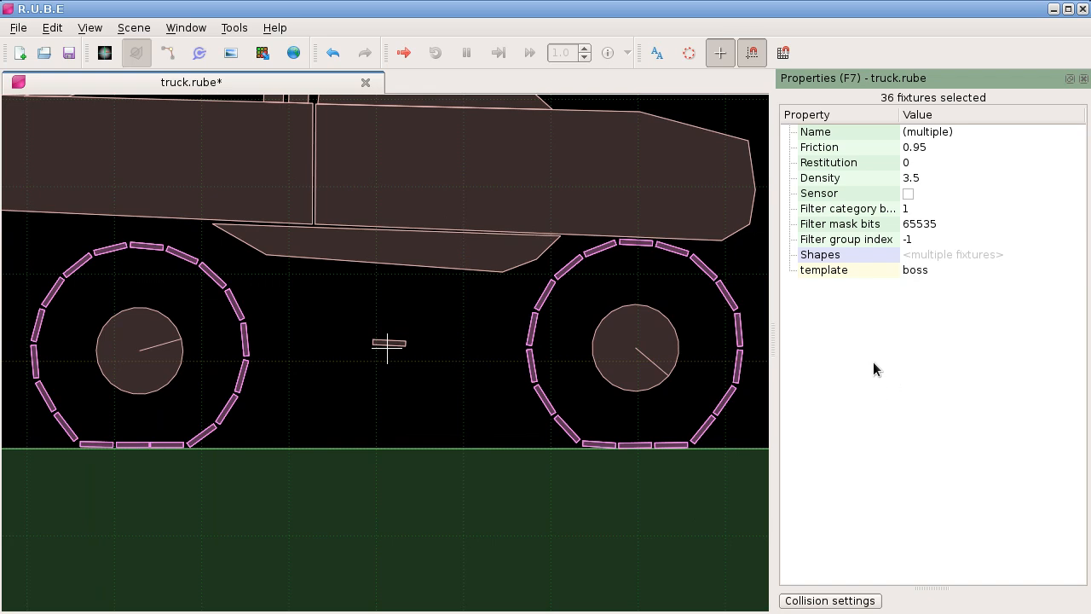
Step: Show the script editor in place of the properties and open the "Print hook event info" script
{"action": "key", "text": "F8"}
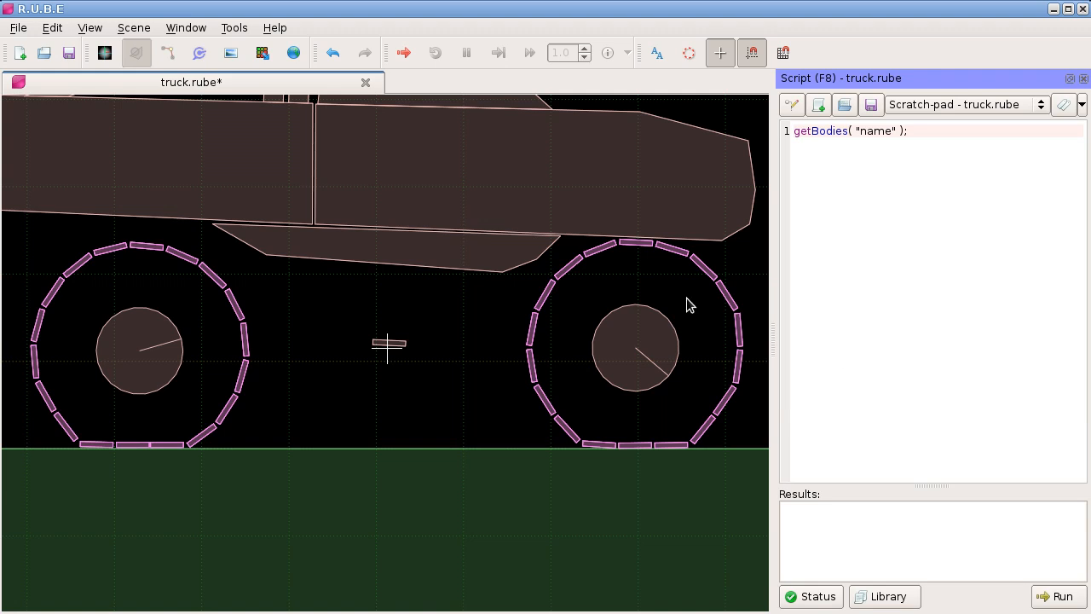
{"action": "left_click", "coordinate": [946, 106]}
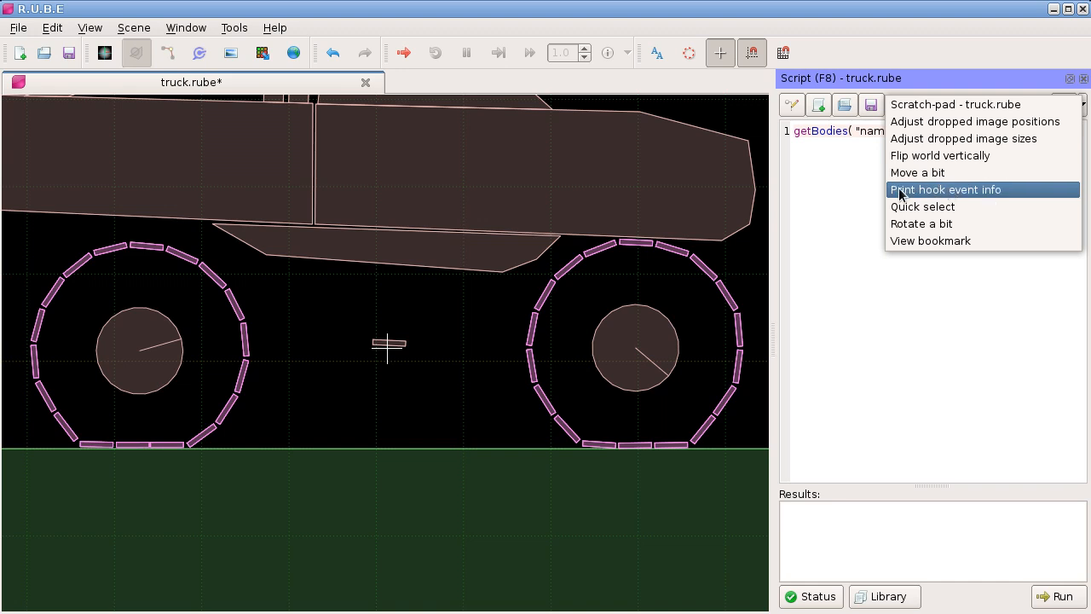
{"action": "left_click", "coordinate": [973, 191]}
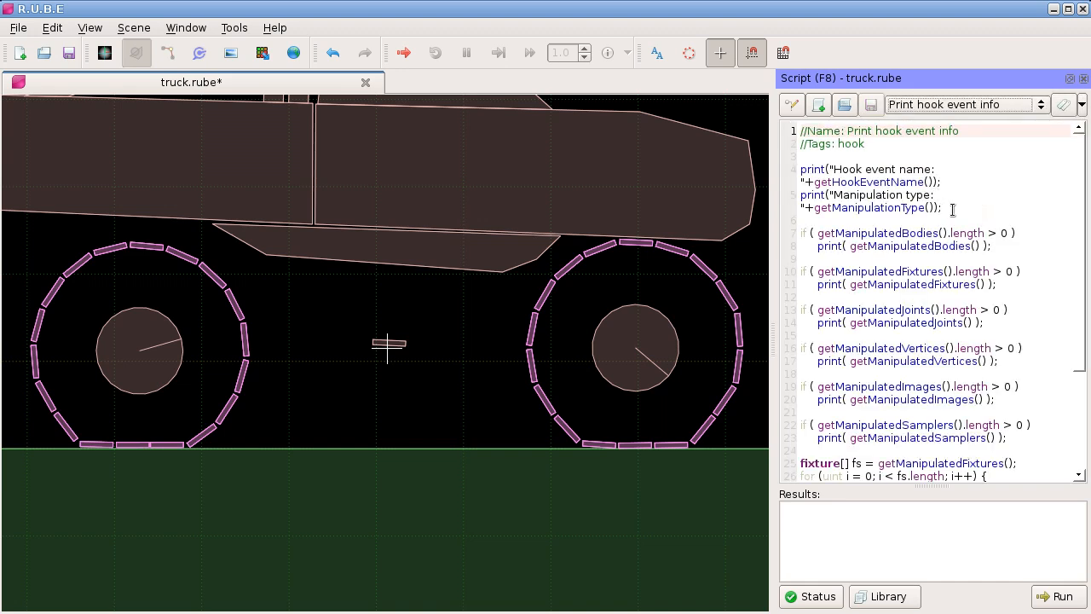
Step: Show the message log and examine the hook event name and manipulation type printed by the script
{"action": "key", "text": "F10"}
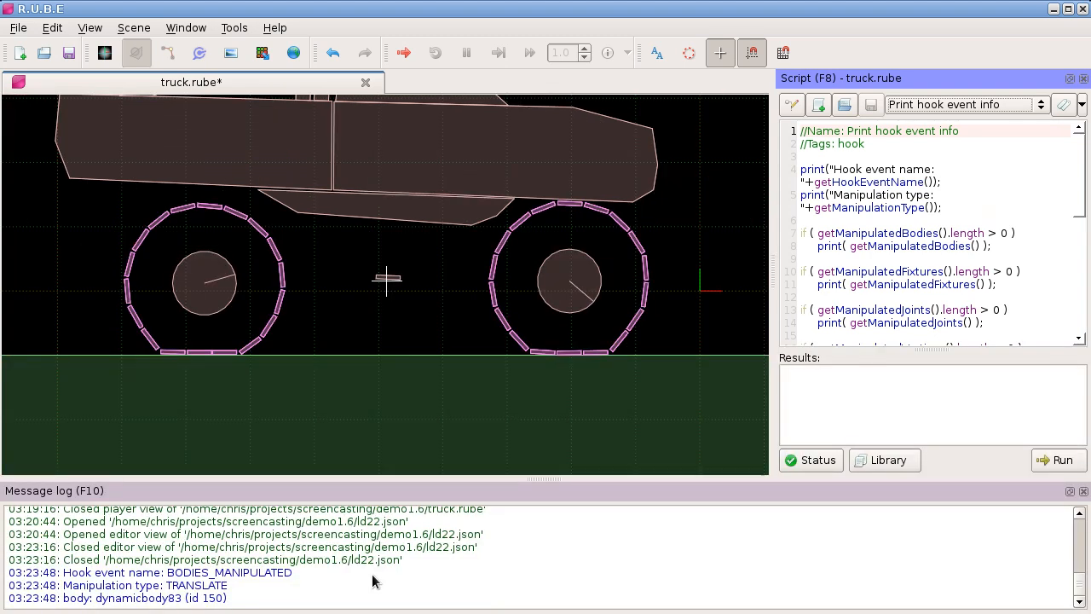
{"action": "left_click_drag", "start_coordinate": [169, 573], "coordinate": [179, 583]}
{"action": "left_click", "coordinate": [197, 588]}
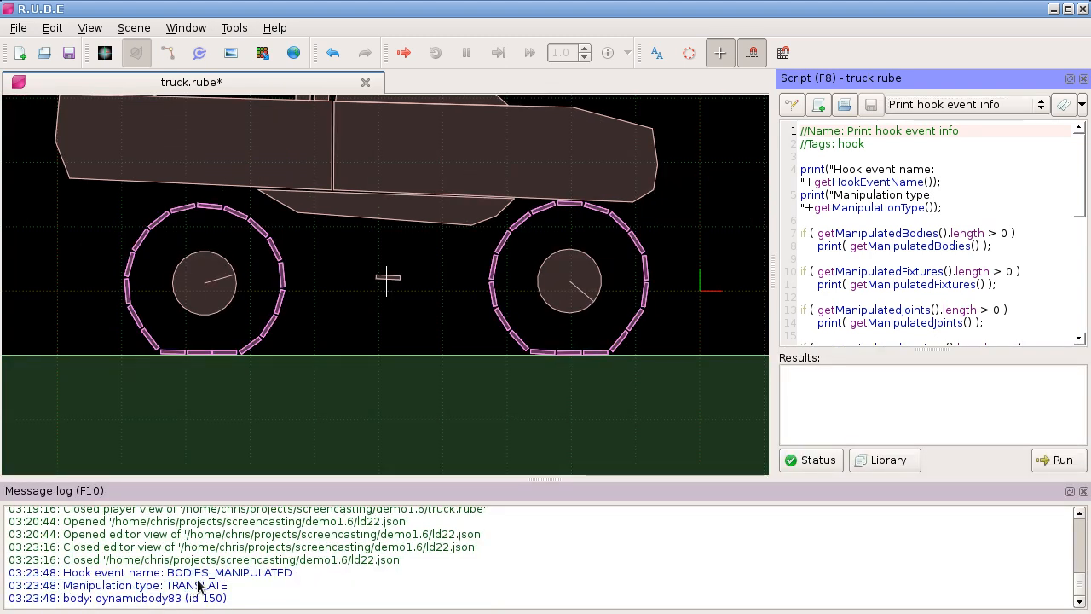
Step: Hide the message log and copy the fixture-template loop that ends the "Print hook event info" script into a new script
{"action": "key", "text": "F10"}
{"action": "scroll", "coordinate": [929, 247], "scroll_direction": "down", "scroll_amount": 2}
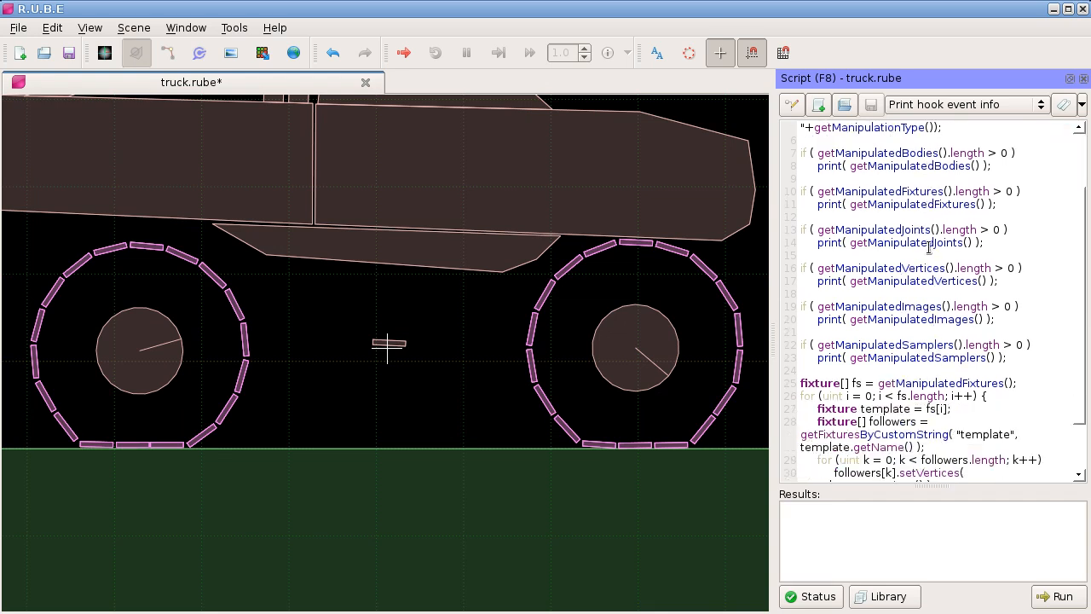
{"action": "scroll", "coordinate": [929, 247], "scroll_direction": "down", "scroll_amount": 2}
{"action": "left_click_drag", "start_coordinate": [802, 319], "coordinate": [858, 420]}
{"action": "right_click", "coordinate": [837, 370]}
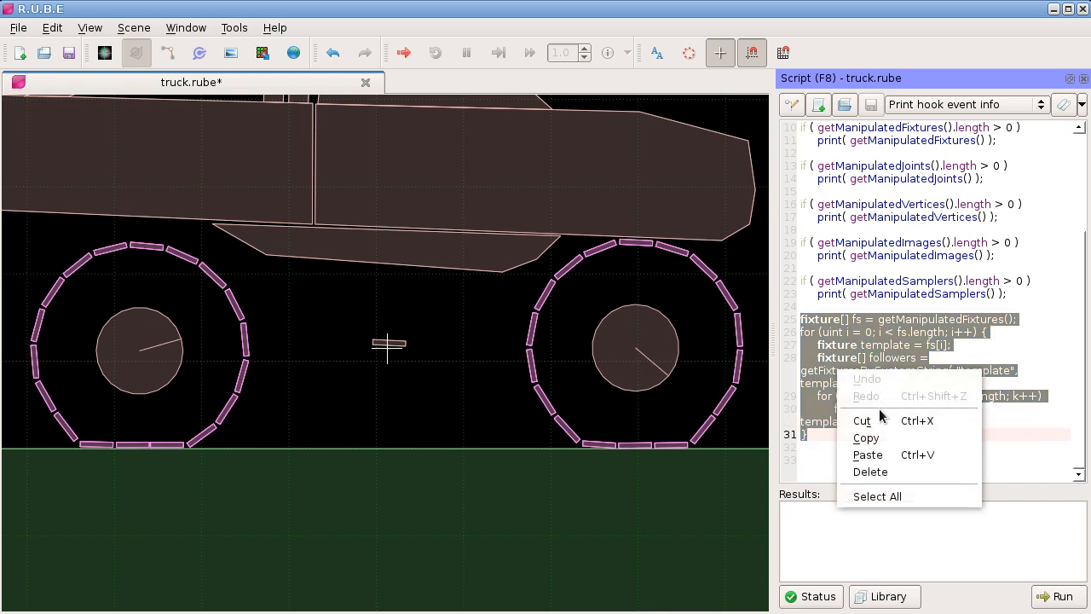
{"action": "left_click", "coordinate": [863, 435]}
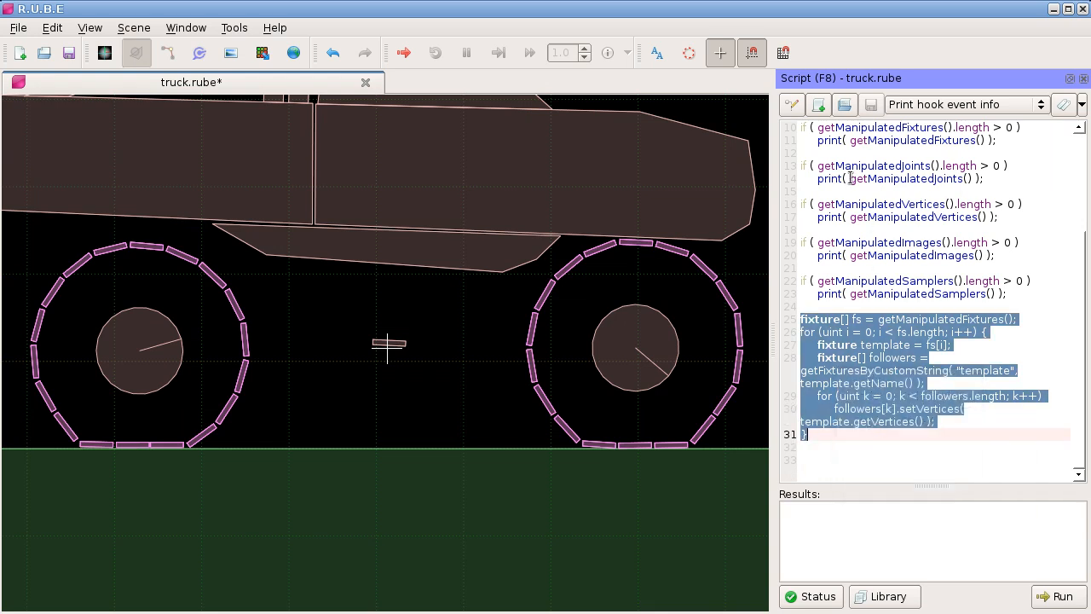
{"action": "left_click", "coordinate": [820, 106]}
{"action": "right_click", "coordinate": [823, 135]}
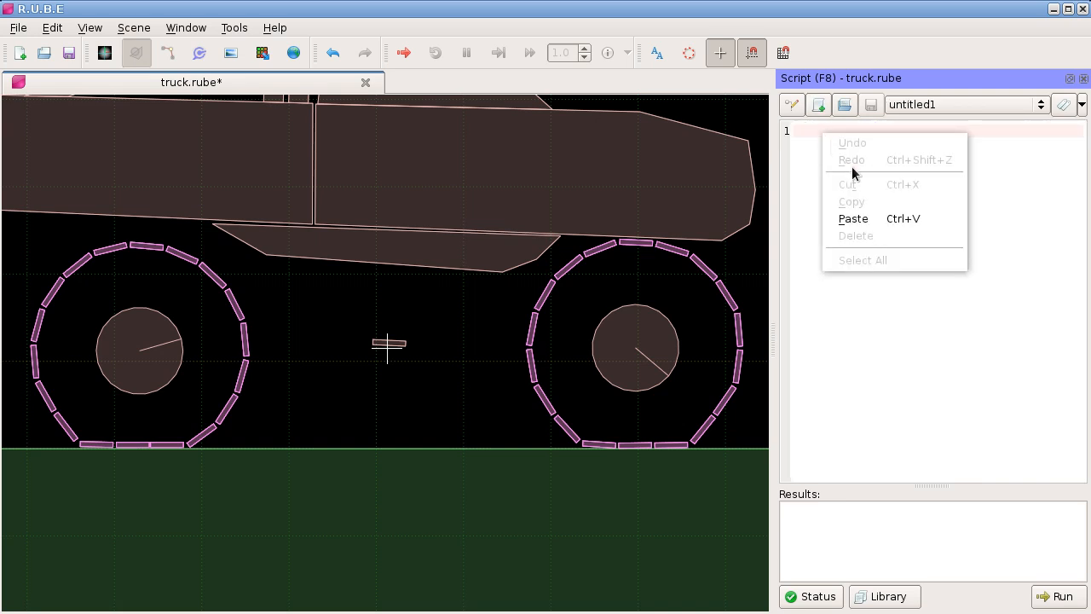
{"action": "left_click", "coordinate": [838, 218]}
Step: Widen the script editor and examine the getManipulatedFixtures and setVertices calls in the new script
{"action": "left_click_drag", "start_coordinate": [774, 188], "coordinate": [532, 198]}
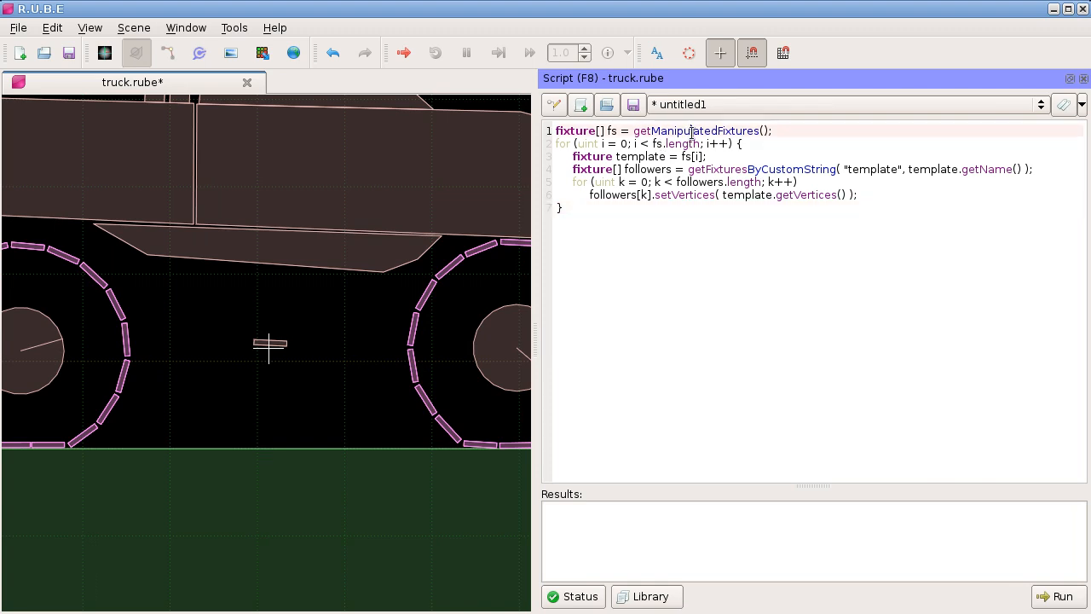
{"action": "double_click", "coordinate": [692, 132]}
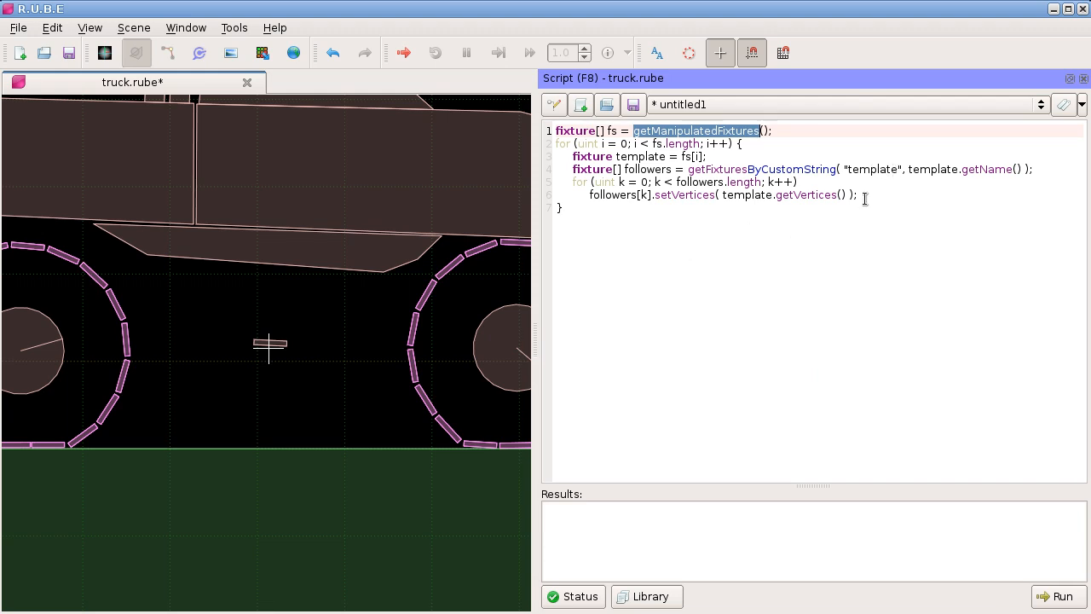
{"action": "left_click_drag", "start_coordinate": [655, 194], "coordinate": [716, 194]}
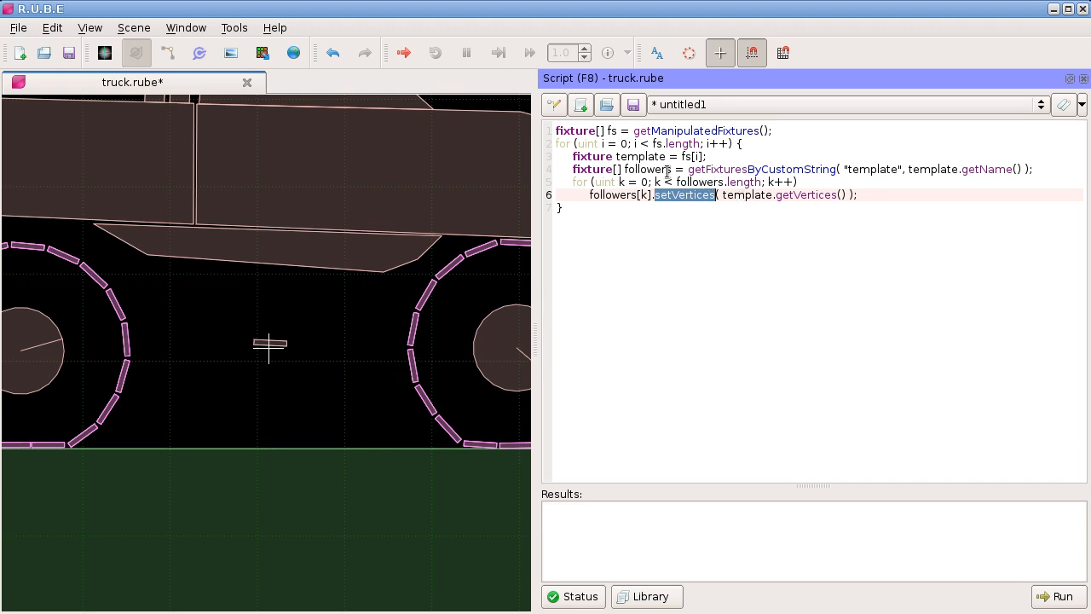
Step: Save the new script as duplicateFixturesFromTemplate.rs in the projects/rube-installed/config/scriptLibrary folder
{"action": "left_click", "coordinate": [633, 104]}
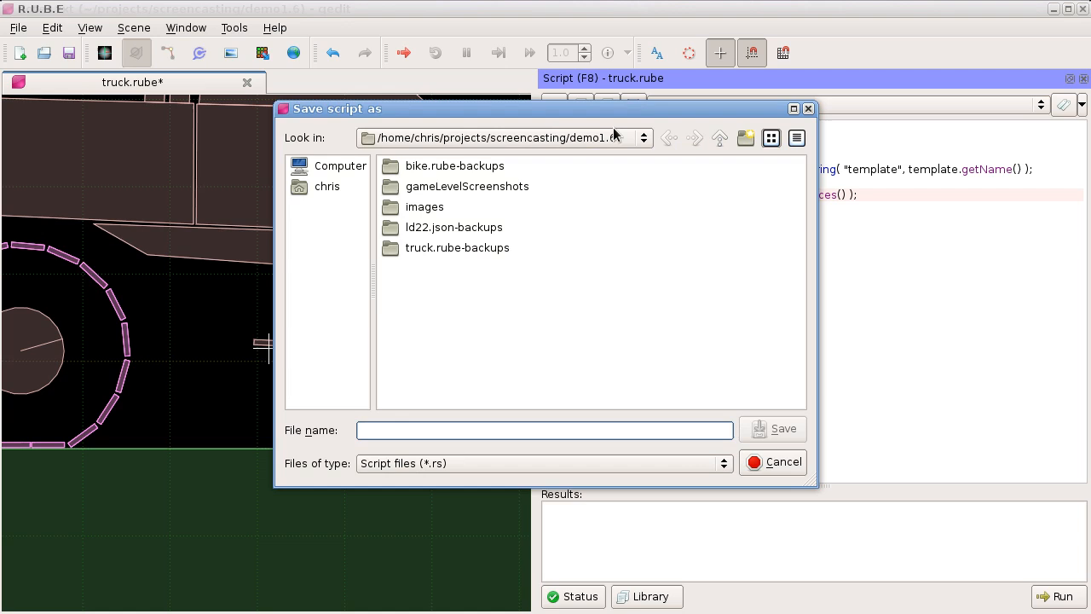
{"action": "left_click", "coordinate": [554, 139]}
{"action": "left_click", "coordinate": [505, 194]}
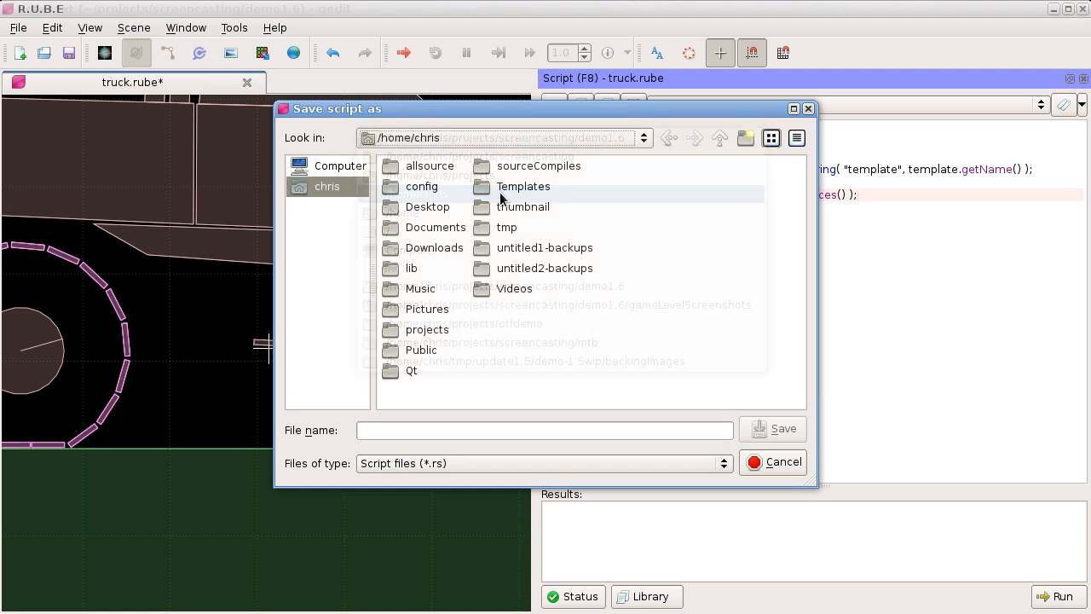
{"action": "double_click", "coordinate": [430, 330]}
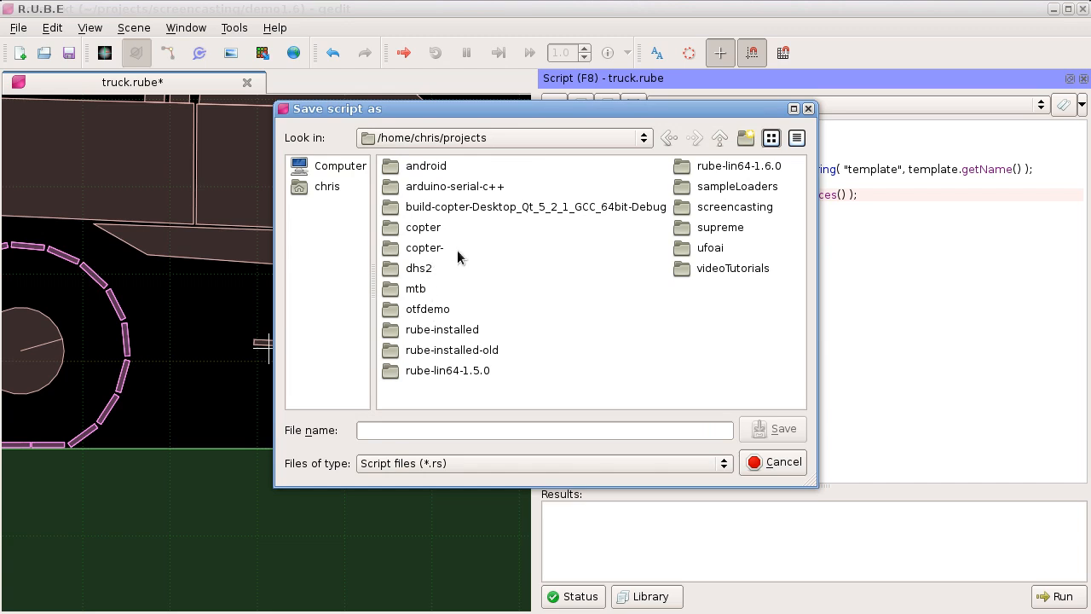
{"action": "double_click", "coordinate": [456, 329]}
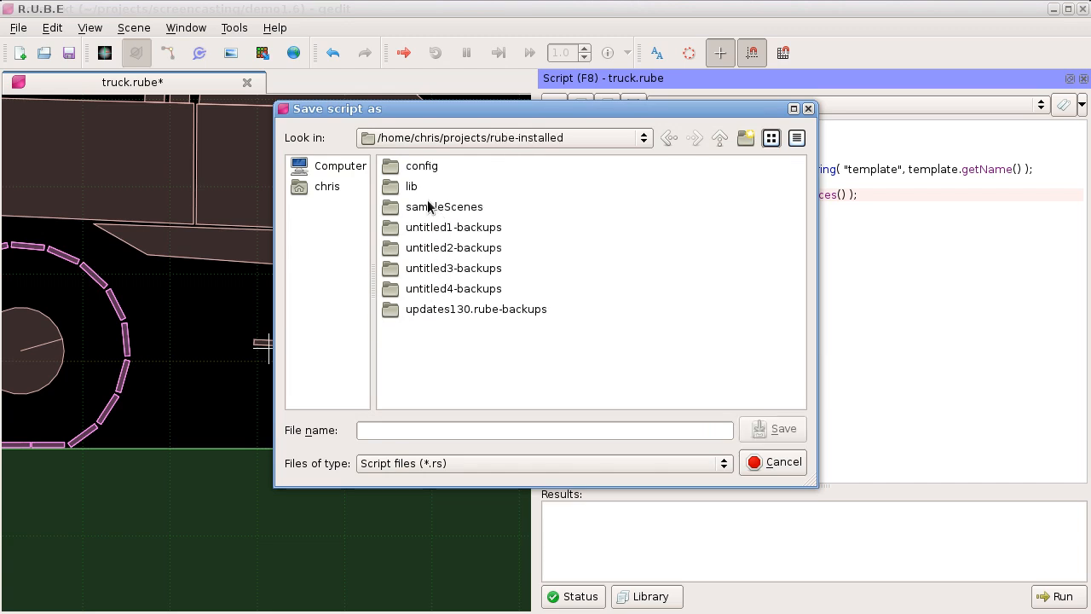
{"action": "double_click", "coordinate": [428, 167]}
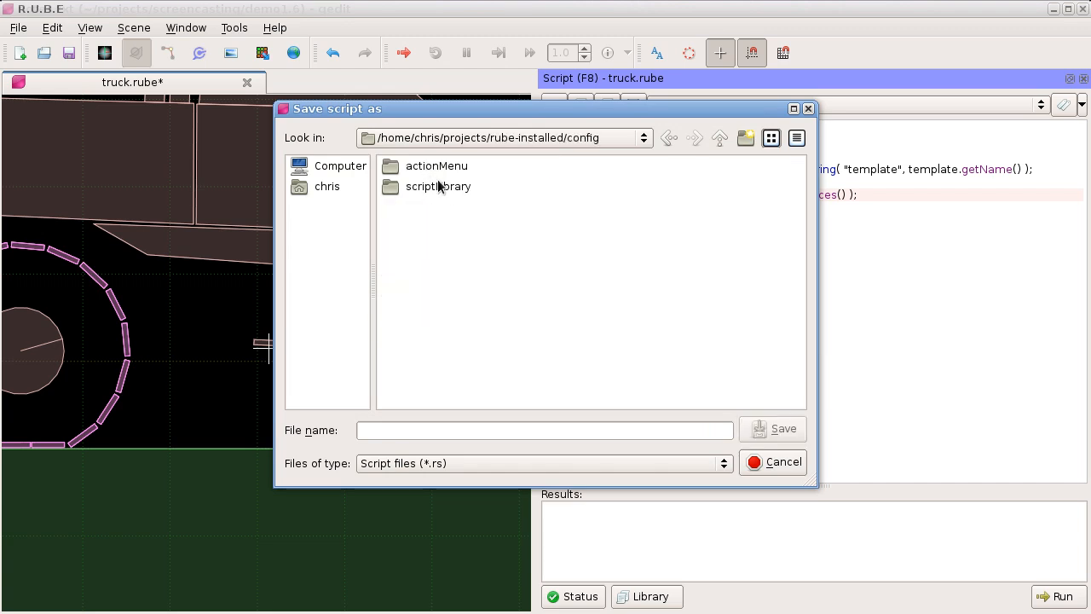
{"action": "double_click", "coordinate": [439, 188]}
{"action": "left_click", "coordinate": [423, 430]}
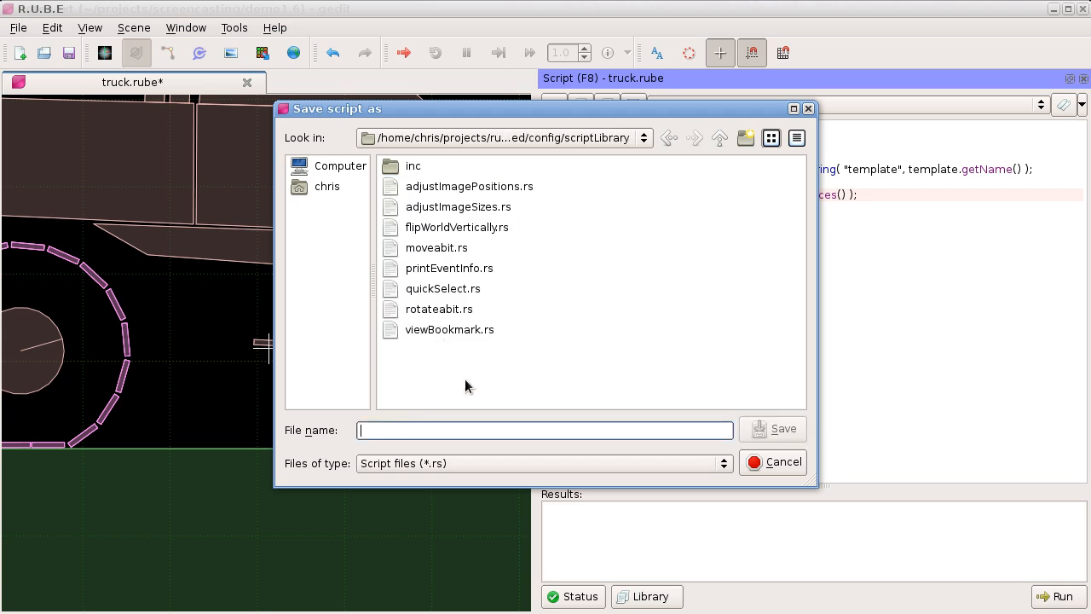
{"action": "type", "text": "dup"}
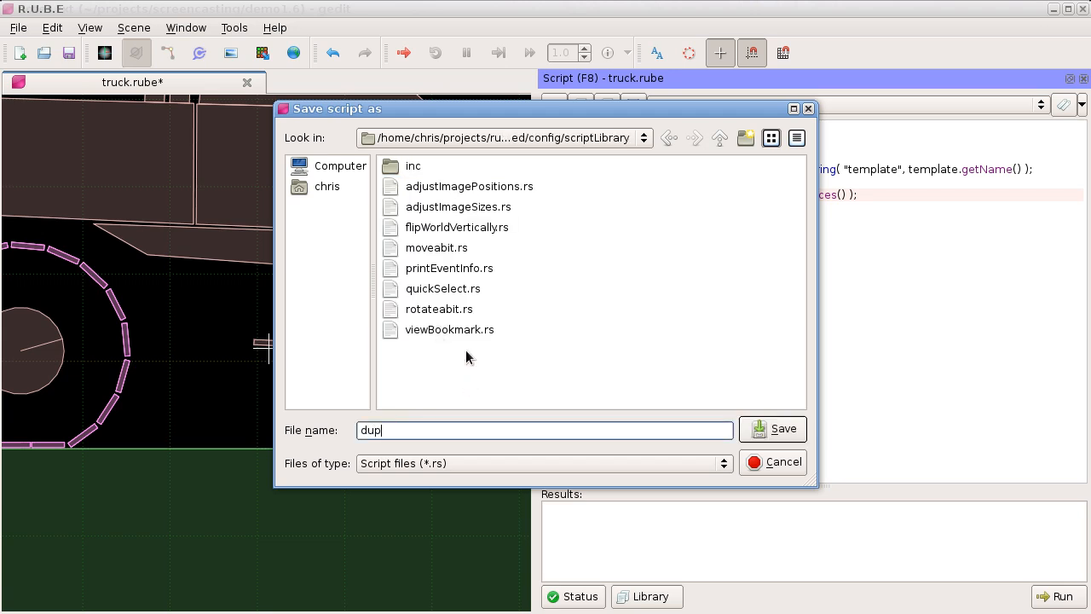
{"action": "type", "text": "licateFixturesFromTemplate.rs"}
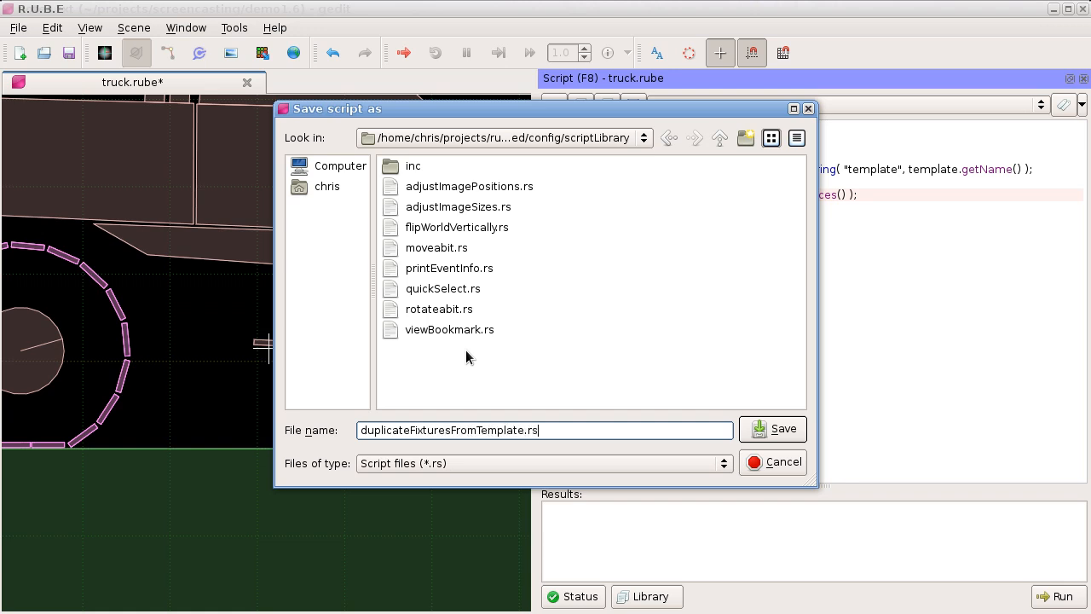
{"action": "key", "text": "Return"}
Step: Insert the header comment "//Name: Duplicate fixtures from template" above the code, followed by an empty line, and save the script
{"action": "left_click", "coordinate": [690, 206]}
{"action": "key", "text": "ctrl+Home"}
{"action": "key", "text": "Return"}
{"action": "key", "text": "Return"}
{"action": "key", "text": "Up"}
{"action": "key", "text": "Up"}
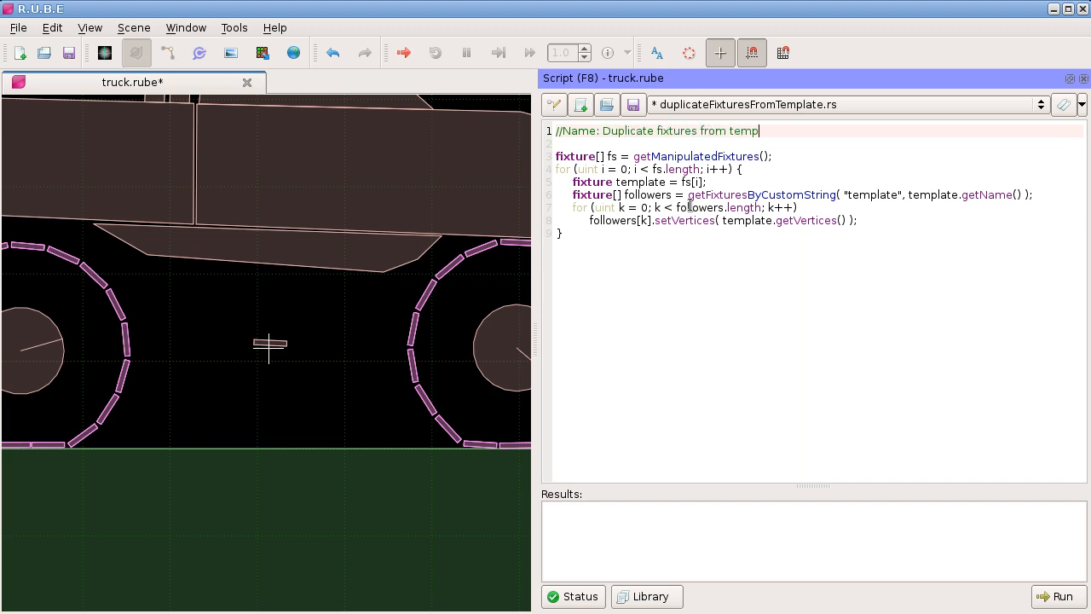
{"action": "left_click", "coordinate": [633, 104]}
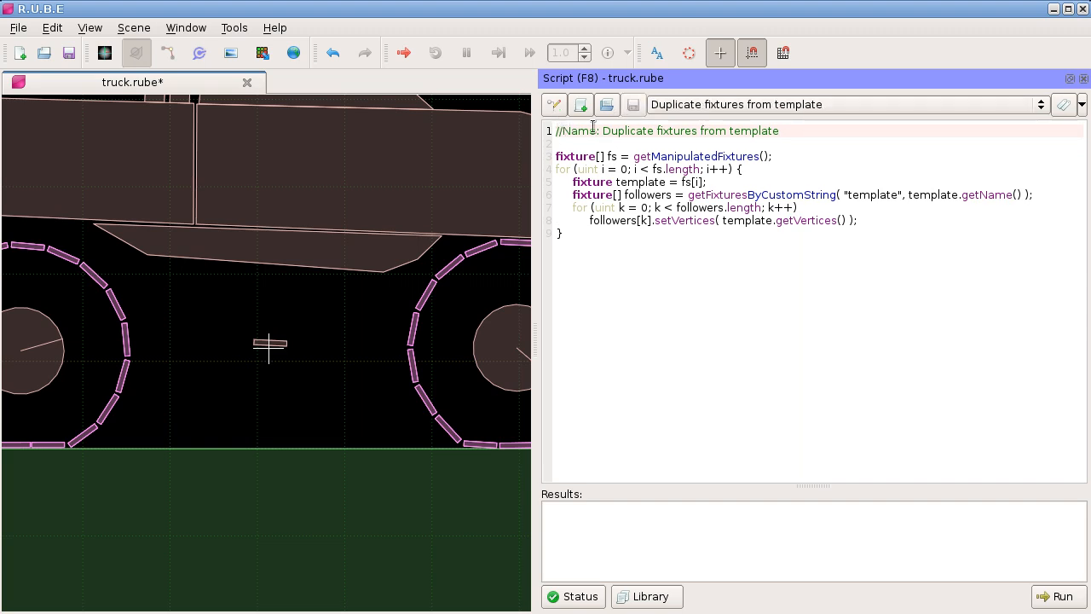
Step: In the script hook setup, add "Duplicate fixtures from template" to the "Fixtures manipulated" and "Vertices manipulated" events
{"action": "left_click", "coordinate": [555, 105]}
{"action": "left_click_drag", "start_coordinate": [605, 229], "coordinate": [298, 104]}
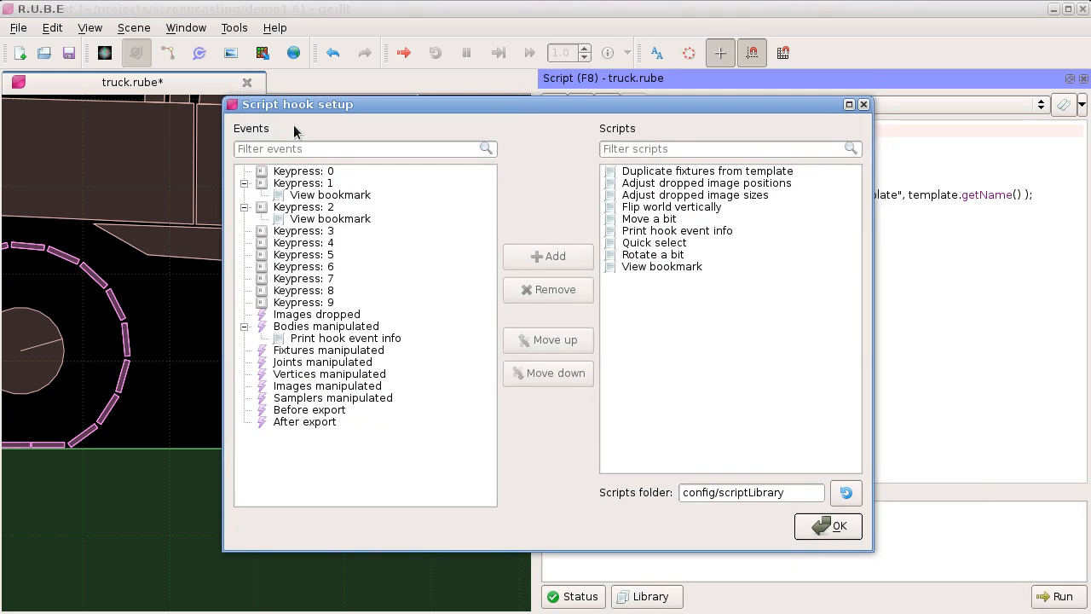
{"action": "left_click", "coordinate": [306, 353]}
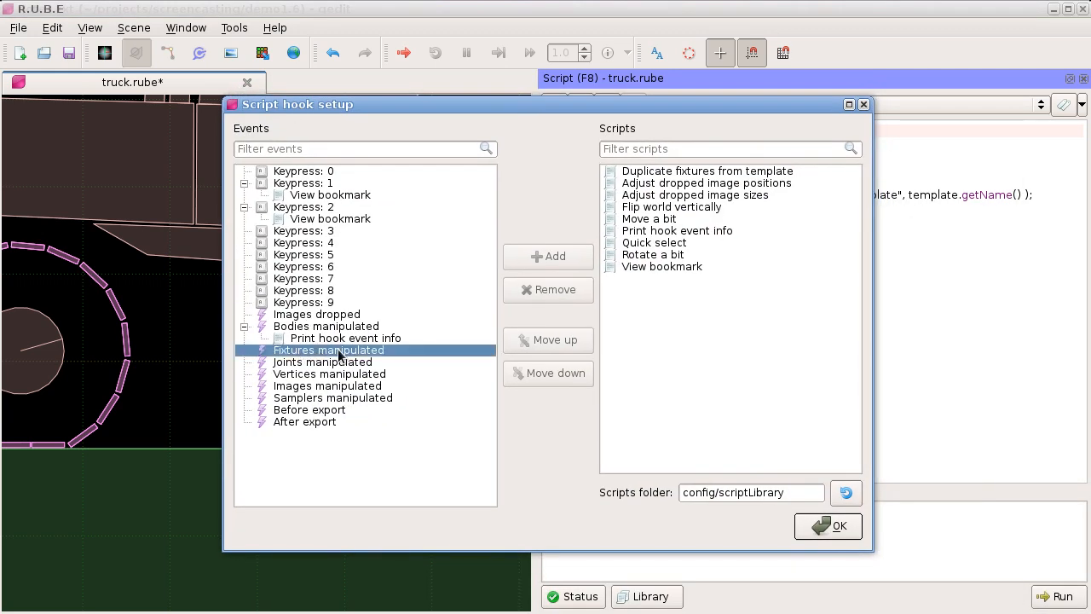
{"action": "left_click", "coordinate": [656, 174]}
{"action": "left_click", "coordinate": [550, 257]}
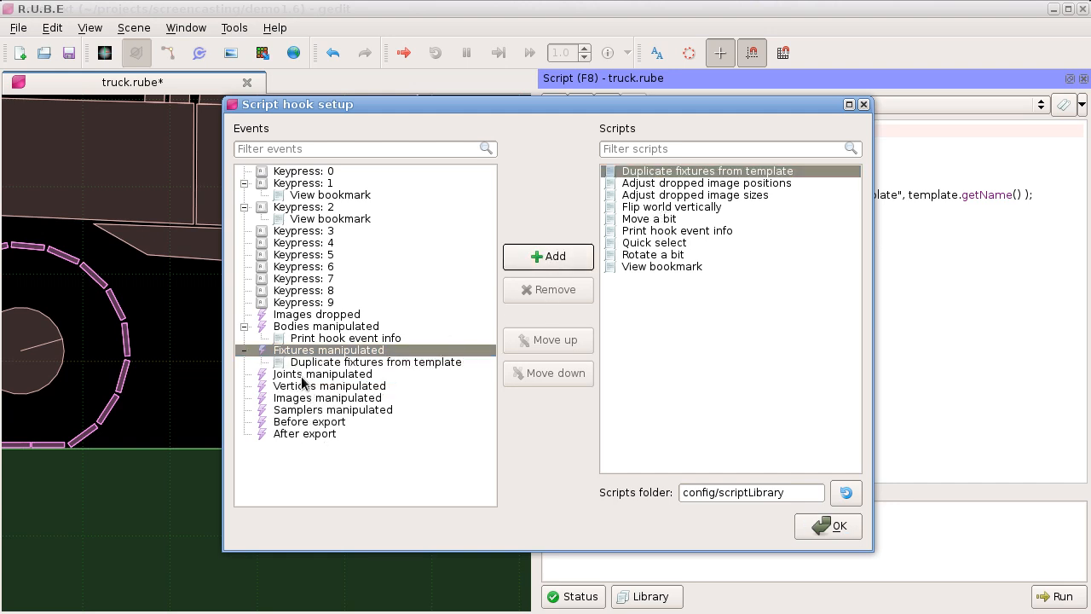
{"action": "left_click", "coordinate": [300, 386]}
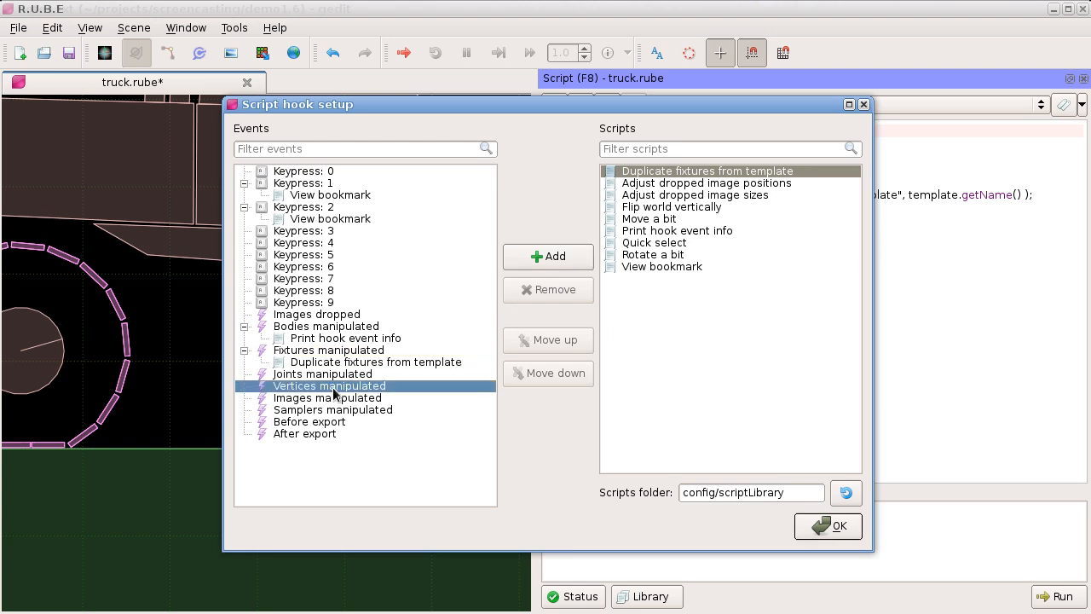
{"action": "left_click", "coordinate": [550, 257]}
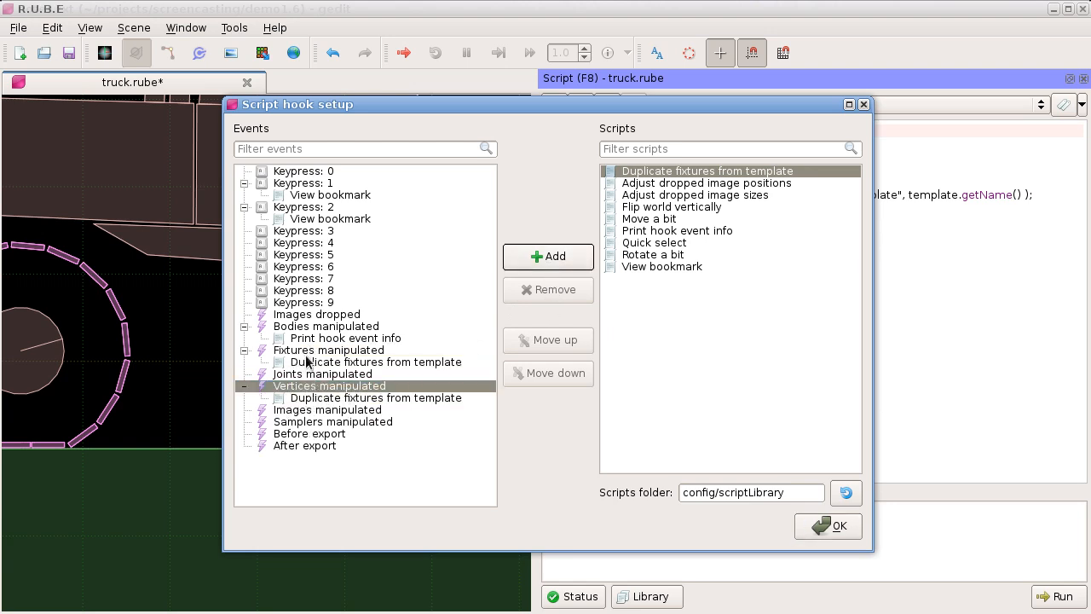
{"action": "left_click", "coordinate": [831, 525]}
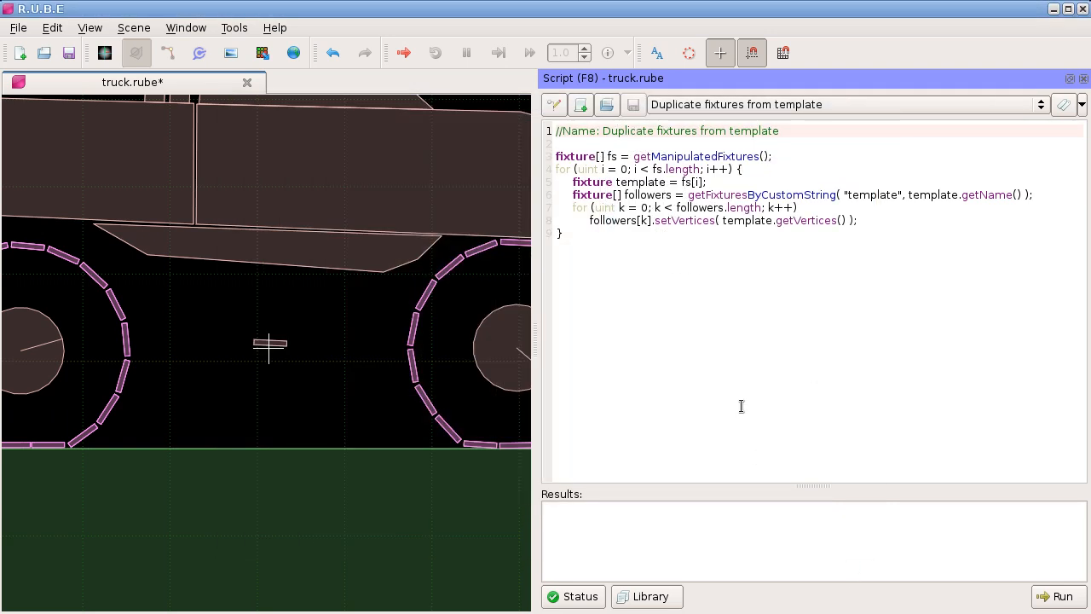
Step: Narrow the script editor and hide it so the scene view fills the window
{"action": "left_click_drag", "start_coordinate": [536, 298], "coordinate": [794, 335]}
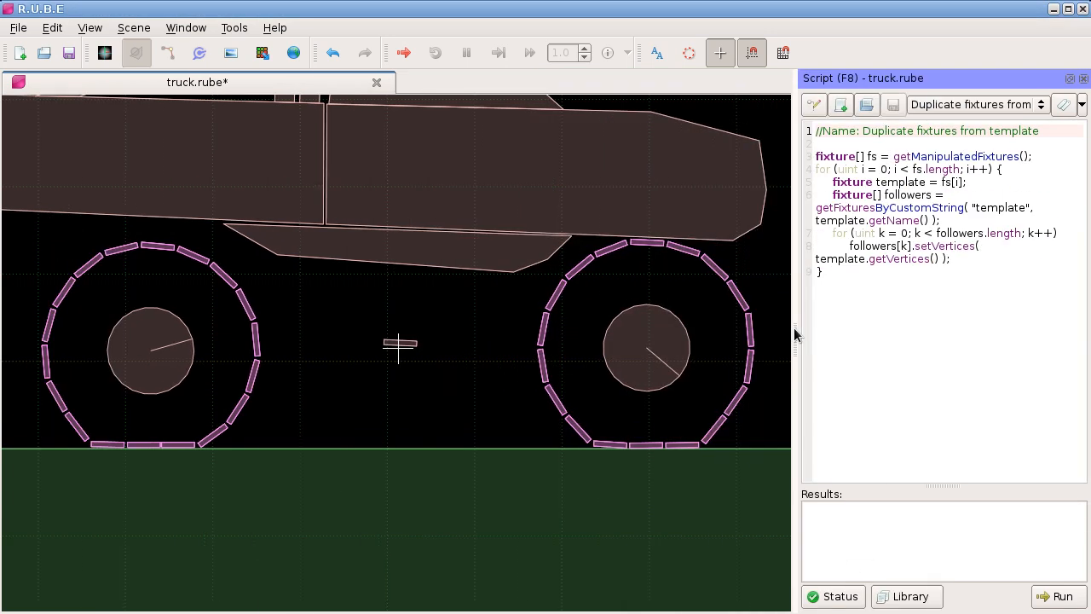
{"action": "key", "text": "F8"}
{"action": "scroll", "coordinate": [544, 322], "scroll_direction": "up", "scroll_amount": 2}
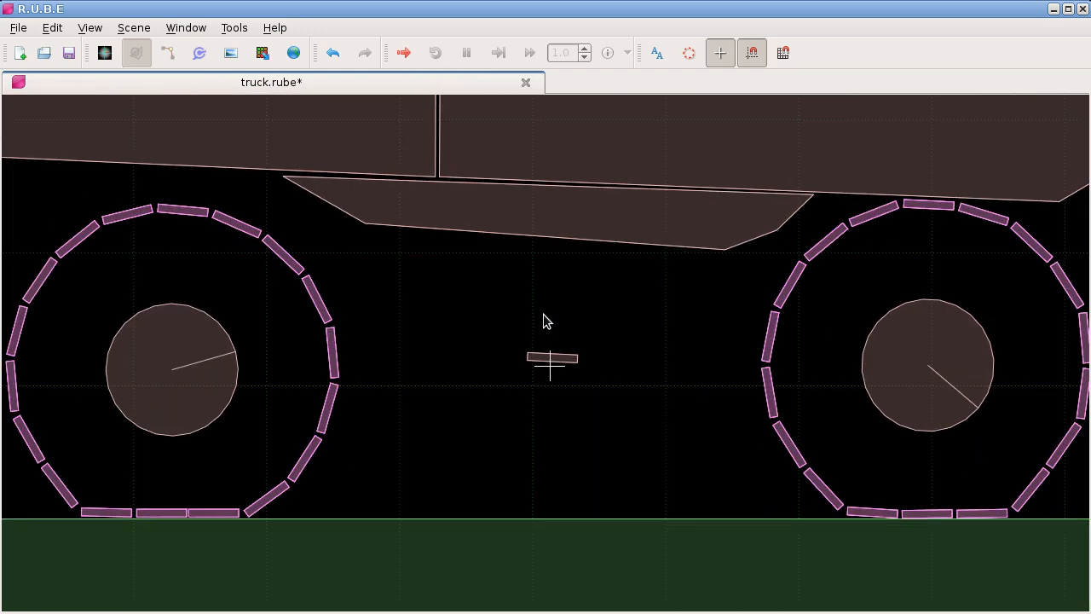
{"action": "scroll", "coordinate": [563, 324], "scroll_direction": "down", "scroll_amount": 2}
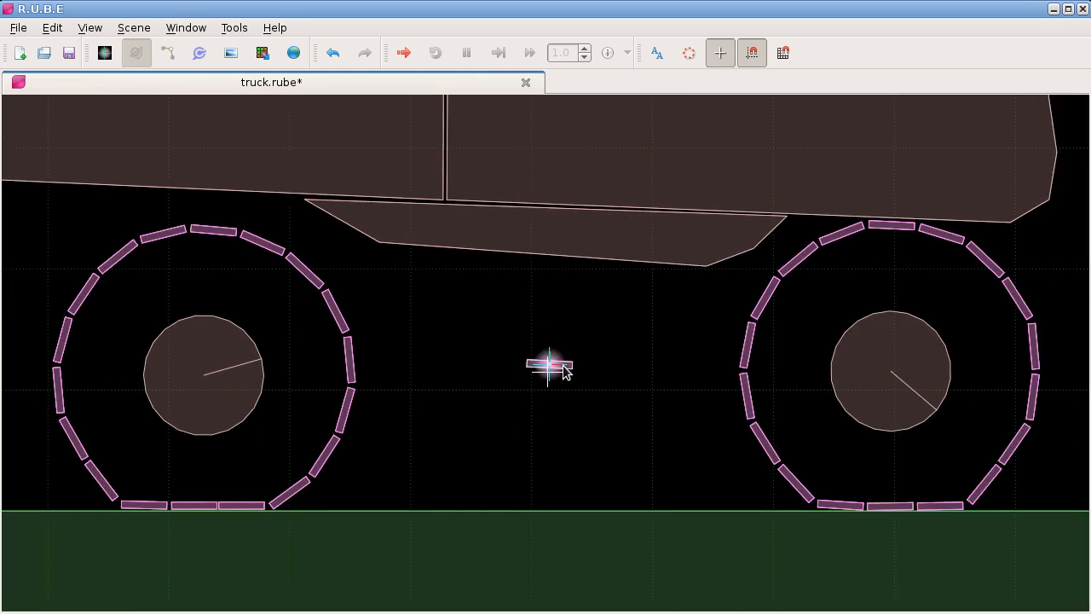
Step: Try rotating the loose "boss" fixture between the wheels slightly clockwise, and undo both the script hook's change and the rotation
{"action": "left_click", "coordinate": [565, 367]}
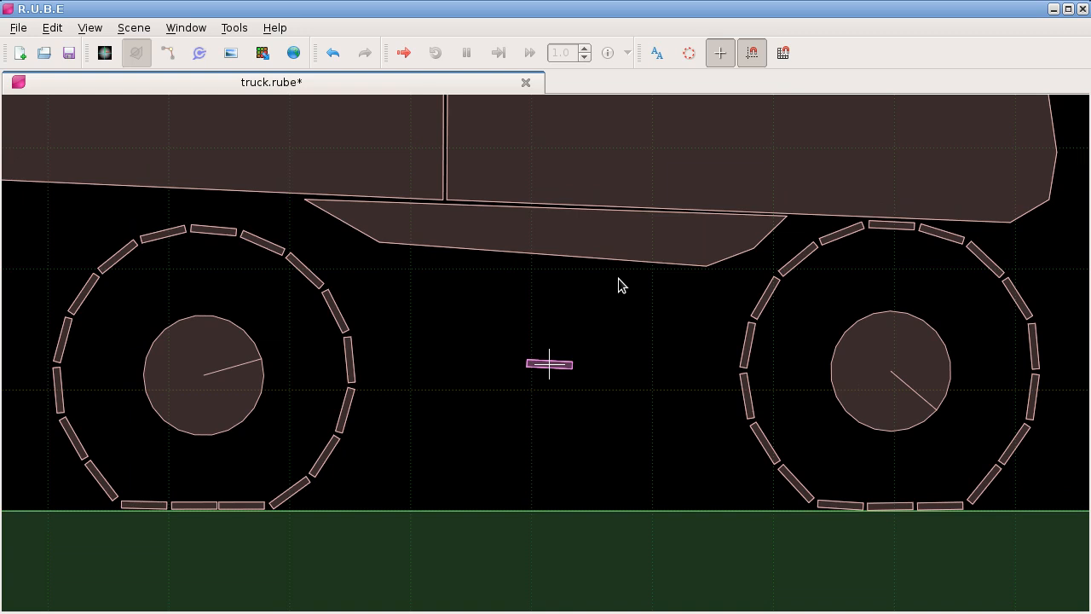
{"action": "key", "text": "r"}
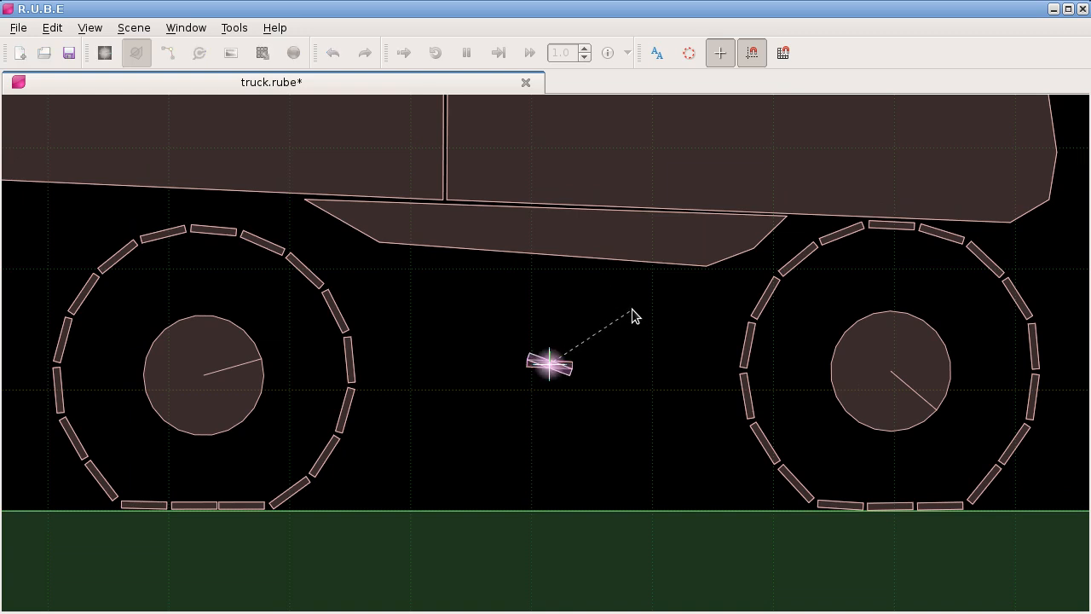
{"action": "left_click", "coordinate": [632, 316]}
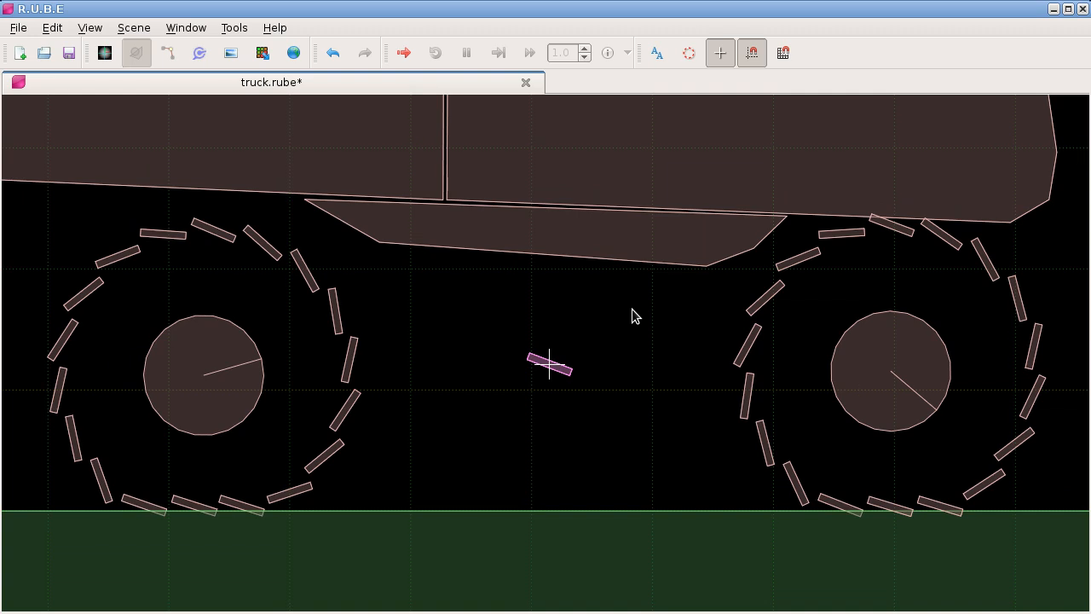
{"action": "key", "text": "ctrl+z"}
{"action": "key", "text": "ctrl+z"}
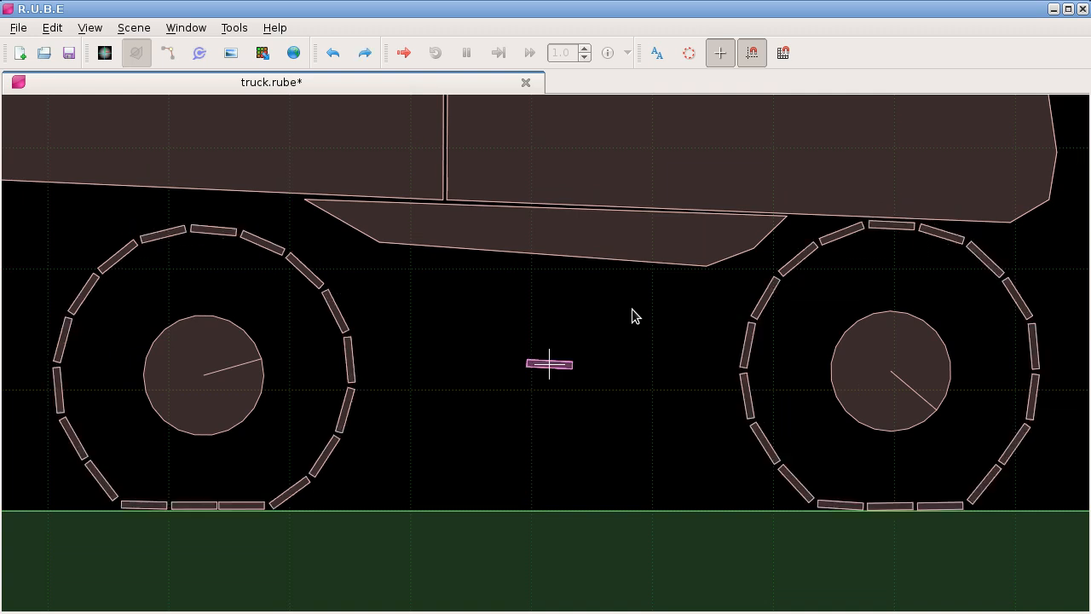
Step: Show the undo stack, replay the fixture rotation and its script hook entry, return to the preceding selection entry and close the stack
{"action": "left_click", "coordinate": [185, 27]}
{"action": "mouse_move", "coordinate": [358, 115]}
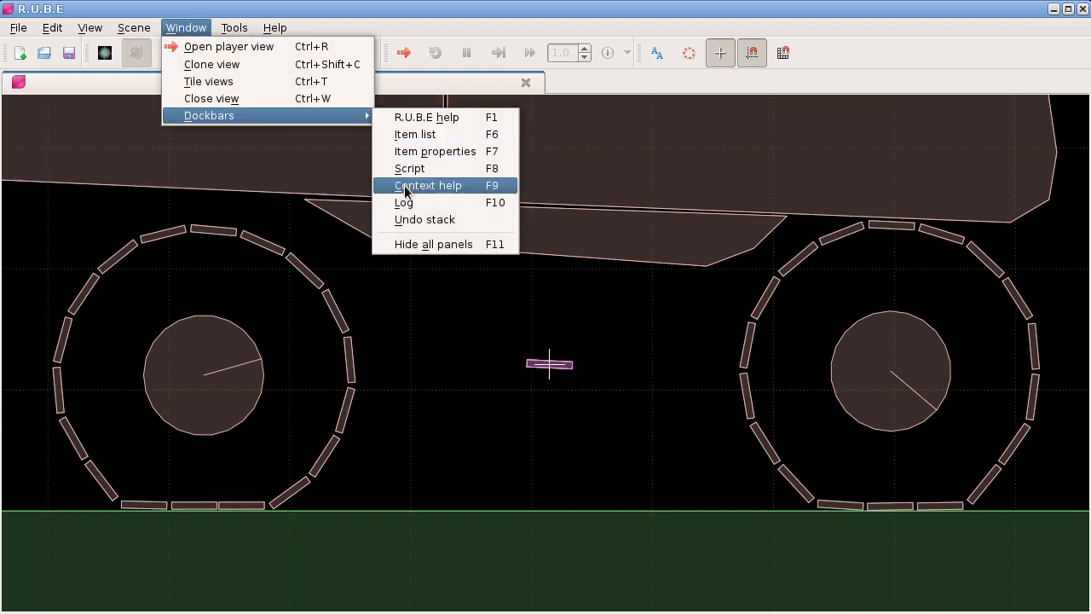
{"action": "left_click", "coordinate": [420, 220]}
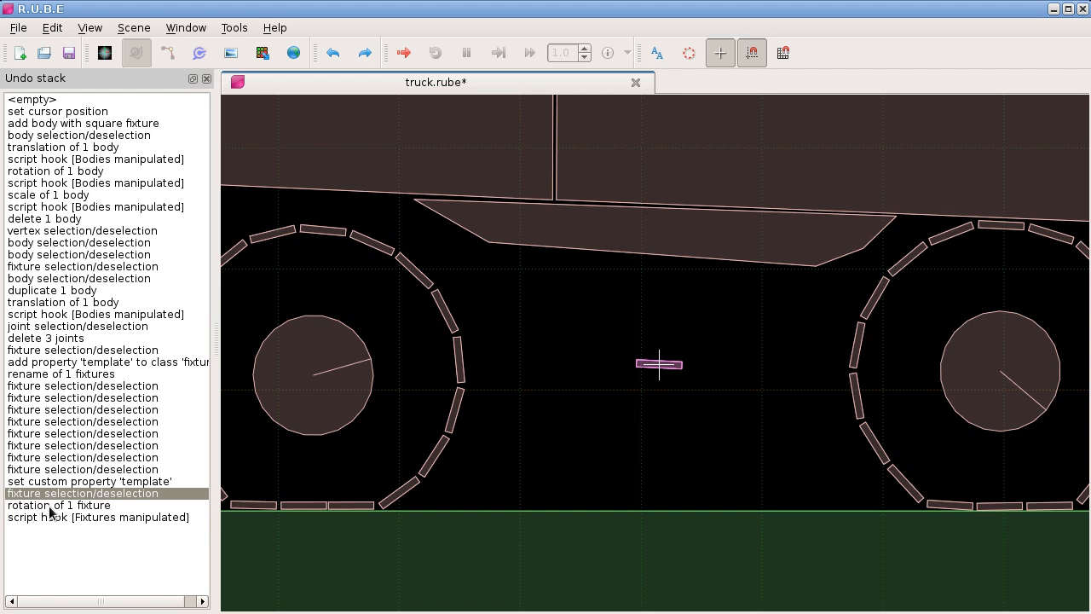
{"action": "left_click", "coordinate": [98, 506]}
{"action": "key", "text": "Down"}
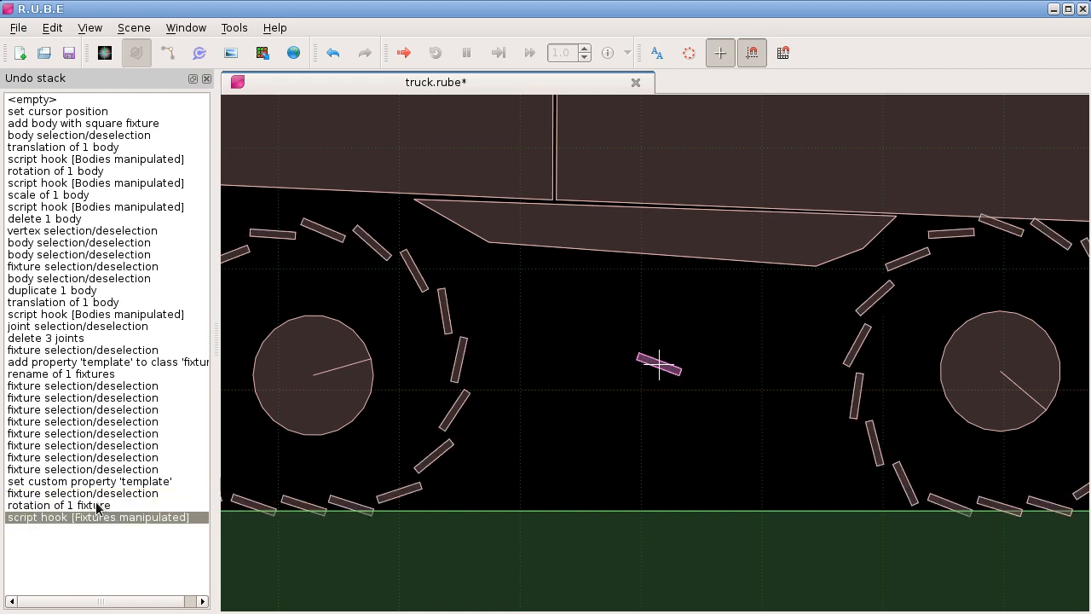
{"action": "key", "text": "Up"}
{"action": "key", "text": "Up"}
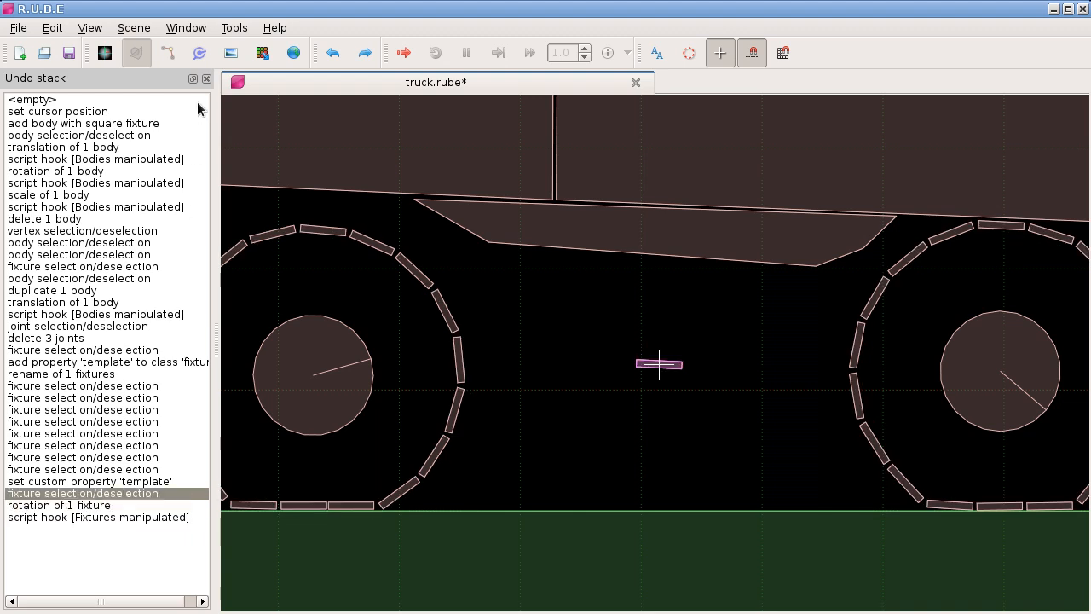
{"action": "left_click", "coordinate": [206, 78]}
{"action": "scroll", "coordinate": [550, 362], "scroll_direction": "up", "scroll_amount": 1}
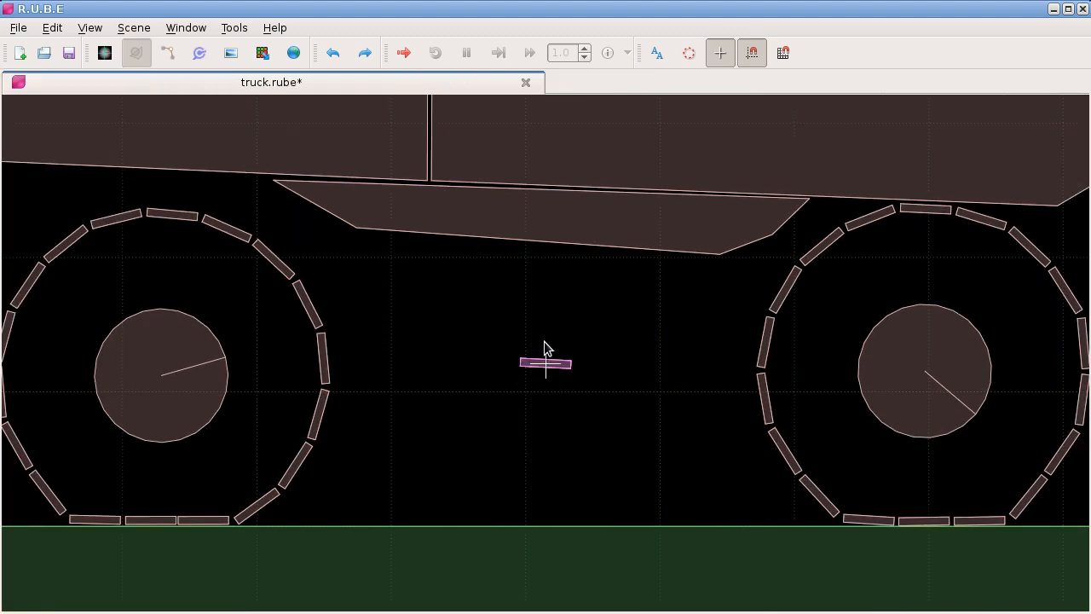
Step: Move the "boss" fixture's upper-left vertex above the middle of its upper edge so the shape forms a pointed tooth
{"action": "key", "text": "v"}
{"action": "left_click", "coordinate": [522, 358]}
{"action": "key", "text": "e"}
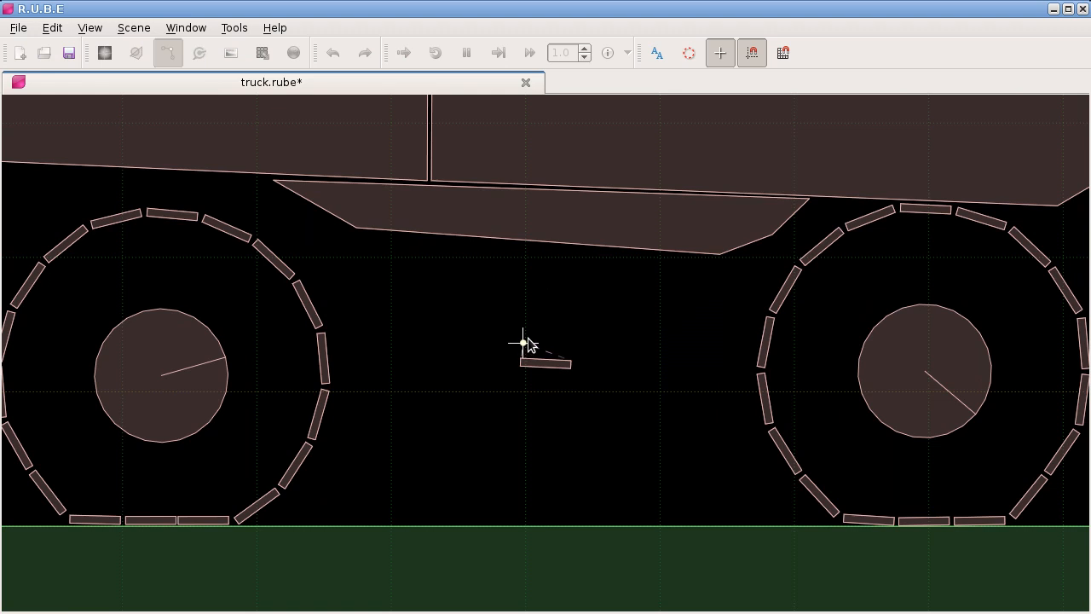
{"action": "left_click", "coordinate": [524, 341]}
{"action": "key", "text": "v"}
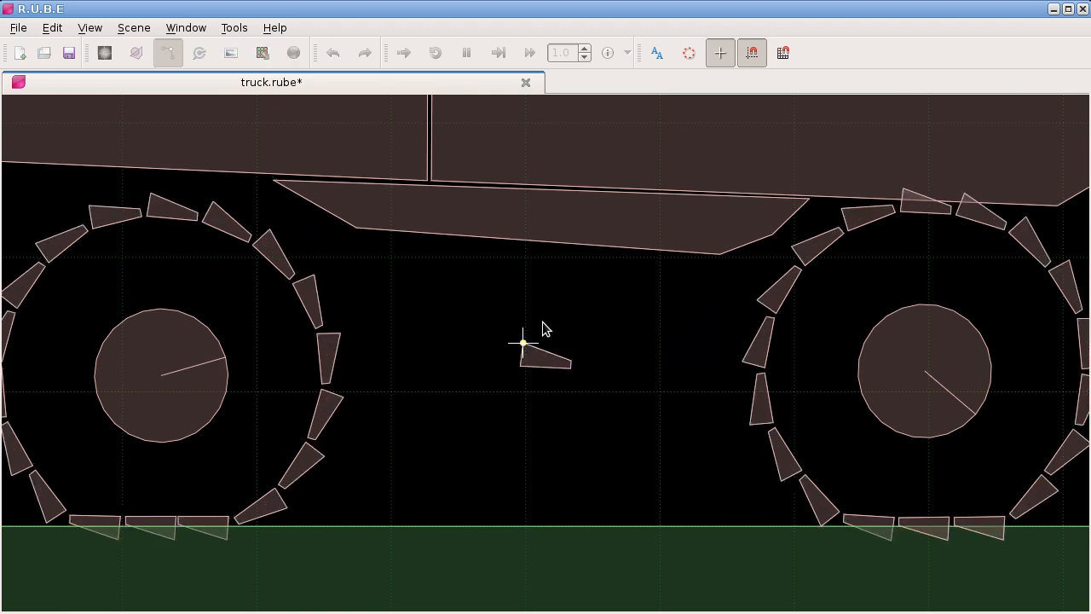
{"action": "key", "text": "v"}
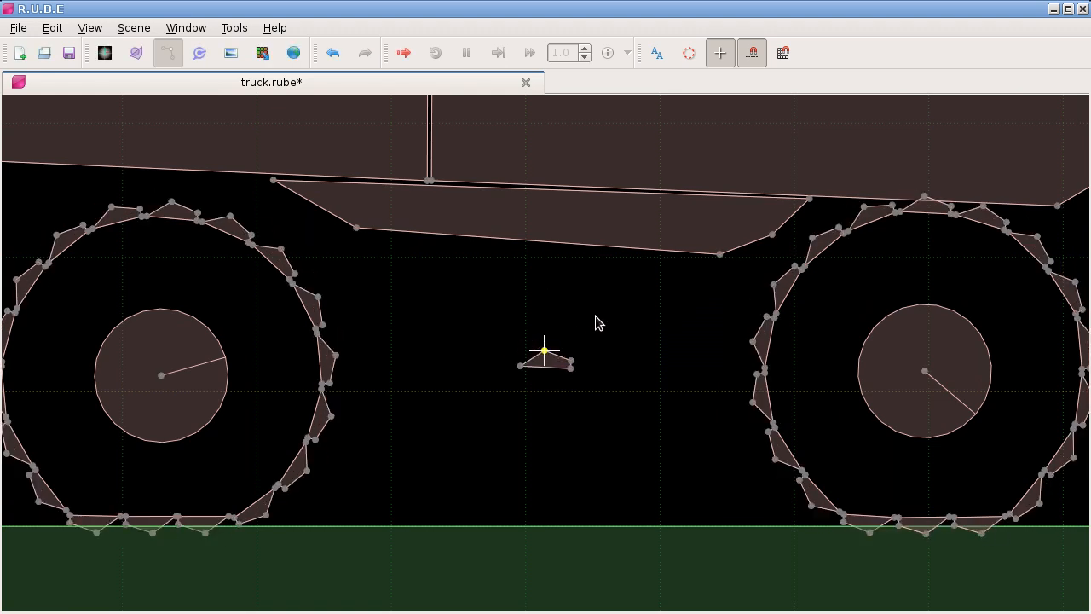
{"action": "scroll", "coordinate": [577, 331], "scroll_direction": "down", "scroll_amount": 2}
{"action": "scroll", "coordinate": [576, 330], "scroll_direction": "up", "scroll_amount": 1}
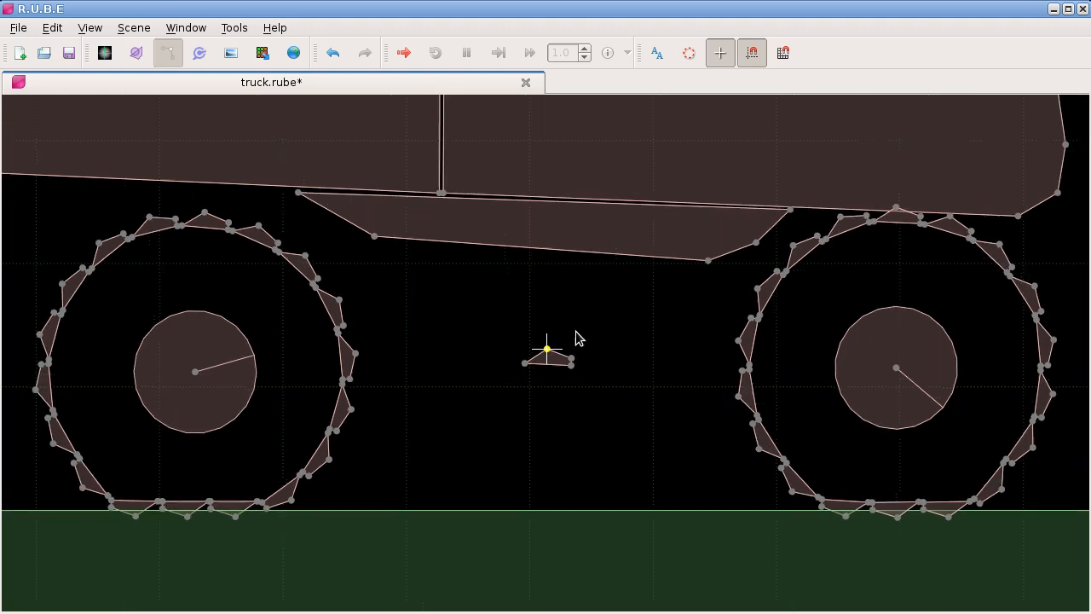
{"action": "scroll", "coordinate": [499, 337], "scroll_direction": "up", "scroll_amount": 2}
{"action": "scroll", "coordinate": [499, 337], "scroll_direction": "down", "scroll_amount": 2}
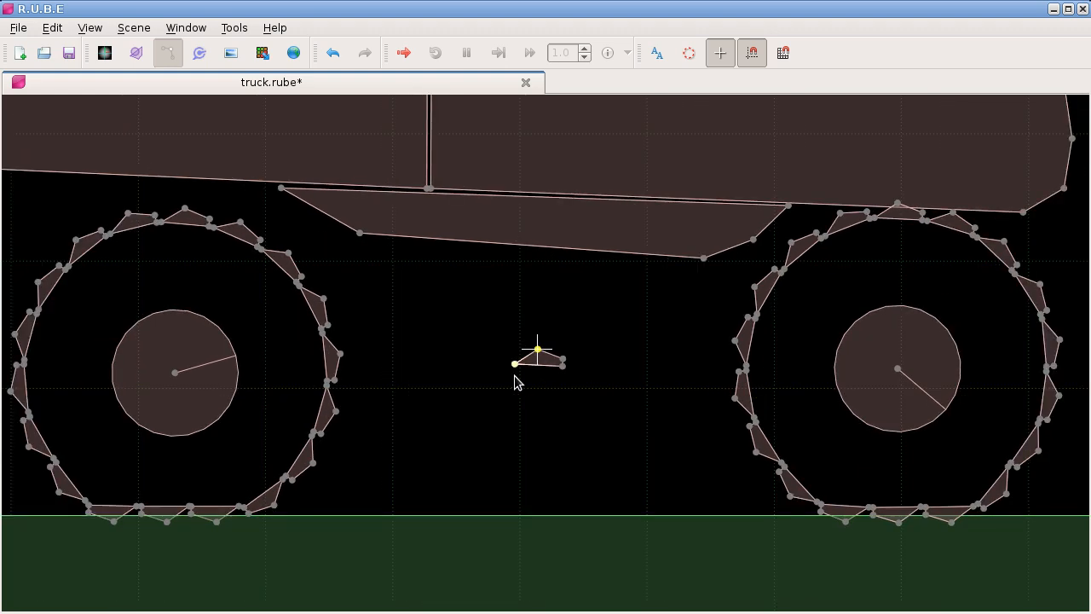
Step: Raise the "boss" fixture's upper-right vertex to about the height of its peak, giving the tooth a flat top
{"action": "scroll", "coordinate": [542, 373], "scroll_direction": "up", "scroll_amount": 3}
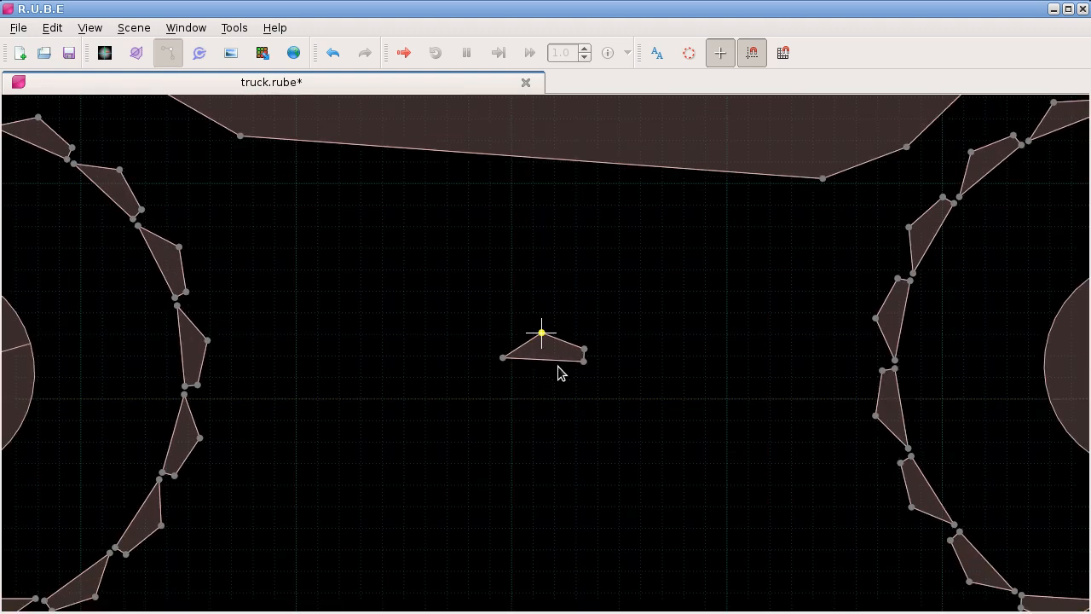
{"action": "key", "text": "v"}
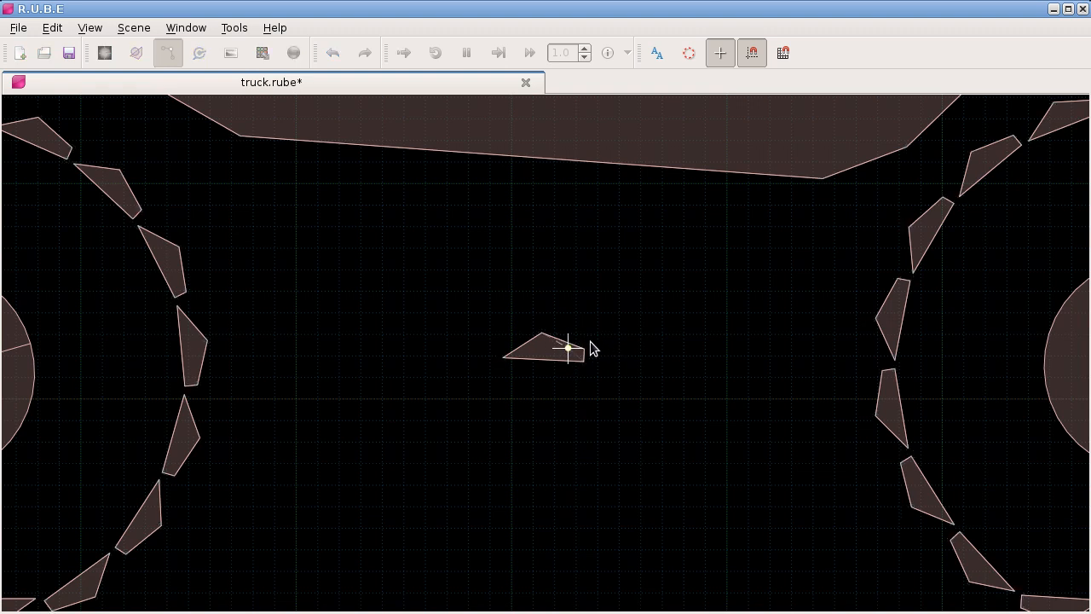
{"action": "key", "text": "Tab"}
{"action": "left_click", "coordinate": [585, 360], "text": "shift"}
{"action": "scroll", "coordinate": [590, 356], "scroll_direction": "down", "scroll_amount": 2}
{"action": "scroll", "coordinate": [589, 356], "scroll_direction": "down", "scroll_amount": 1}
{"action": "left_click", "coordinate": [581, 342]}
{"action": "scroll", "coordinate": [583, 338], "scroll_direction": "down", "scroll_amount": 1}
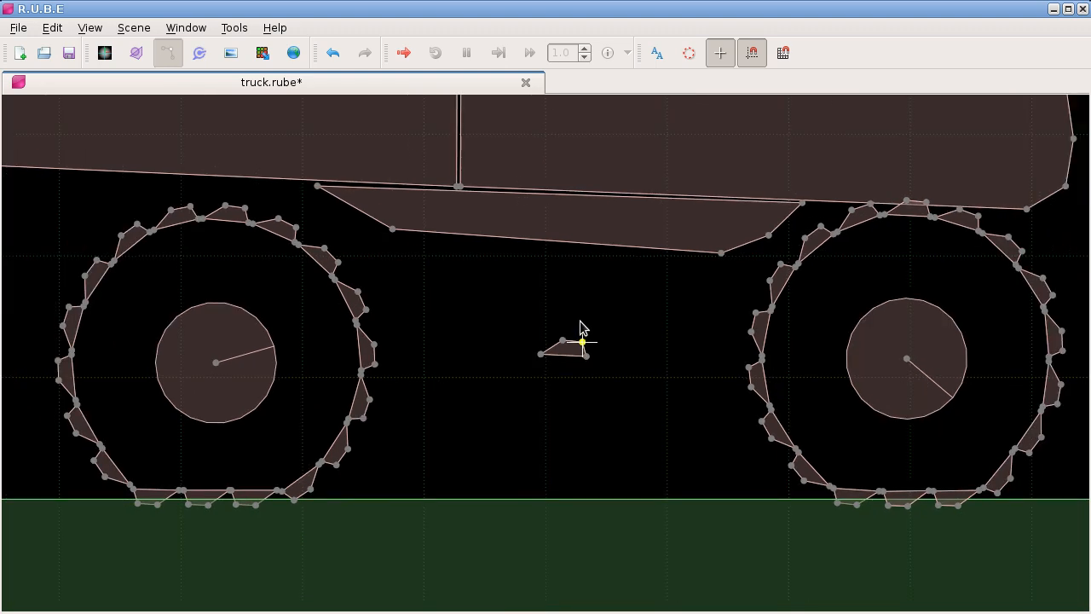
{"action": "scroll", "coordinate": [581, 320], "scroll_direction": "up", "scroll_amount": 1}
{"action": "left_click_drag", "start_coordinate": [577, 293], "coordinate": [558, 313]}
{"action": "scroll", "coordinate": [563, 309], "scroll_direction": "down", "scroll_amount": 1}
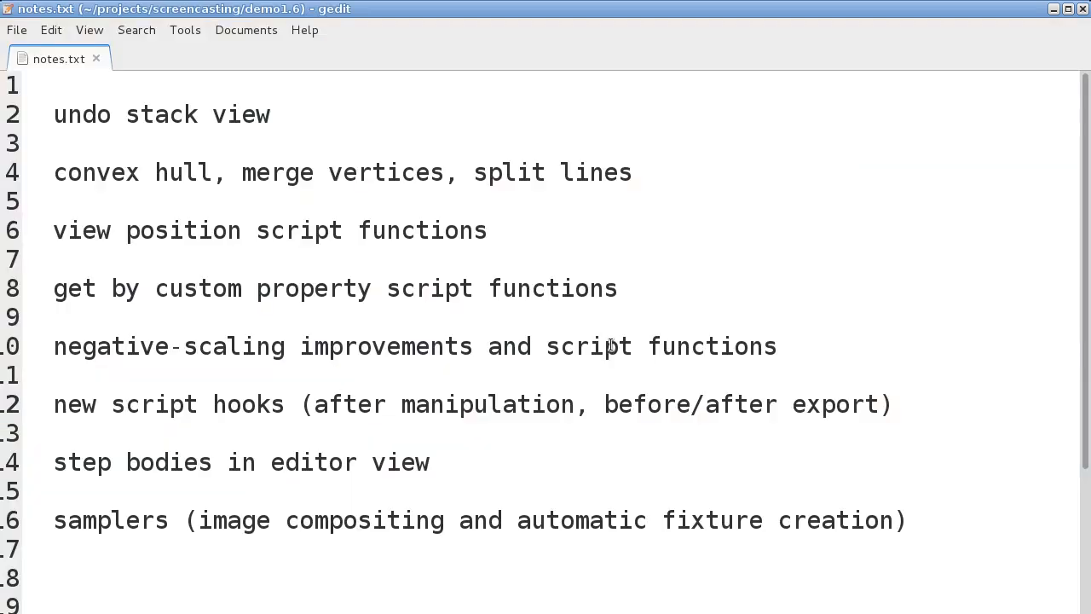
Step: Switch to notes.txt in gedit and highlight "before/after export" in the new script hooks item
{"action": "left_click_drag", "start_coordinate": [605, 404], "coordinate": [878, 404]}
{"action": "left_click", "coordinate": [690, 405]}
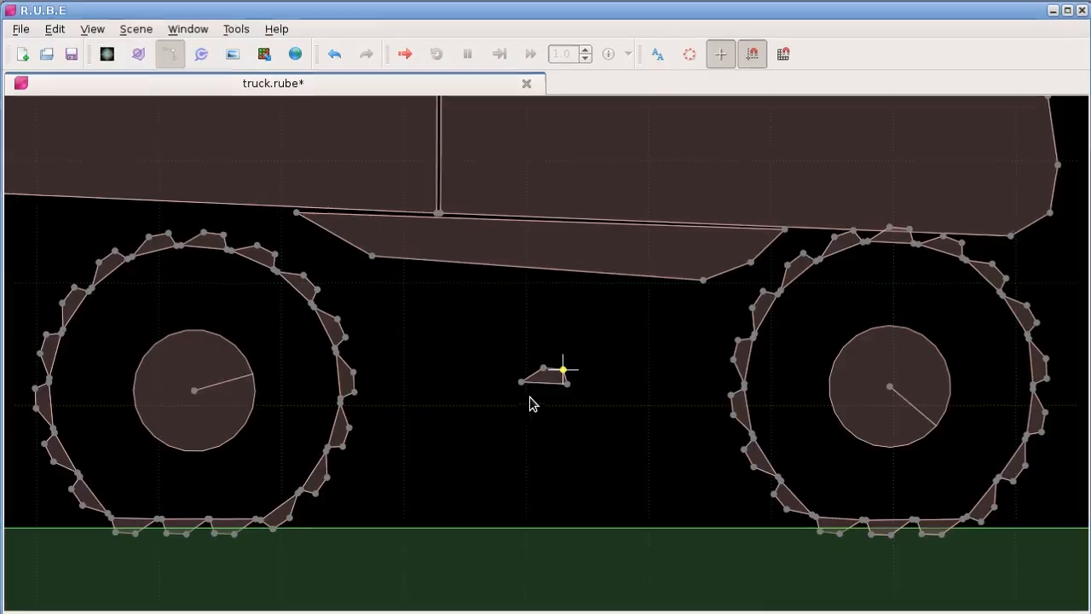
Step: Show the script editor in R.U.B.E, open "Flip world vertically" and insert a blank line after the scale call
{"action": "scroll", "coordinate": [470, 331], "scroll_direction": "down", "scroll_amount": 5}
{"action": "scroll", "coordinate": [484, 315], "scroll_direction": "down", "scroll_amount": 7}
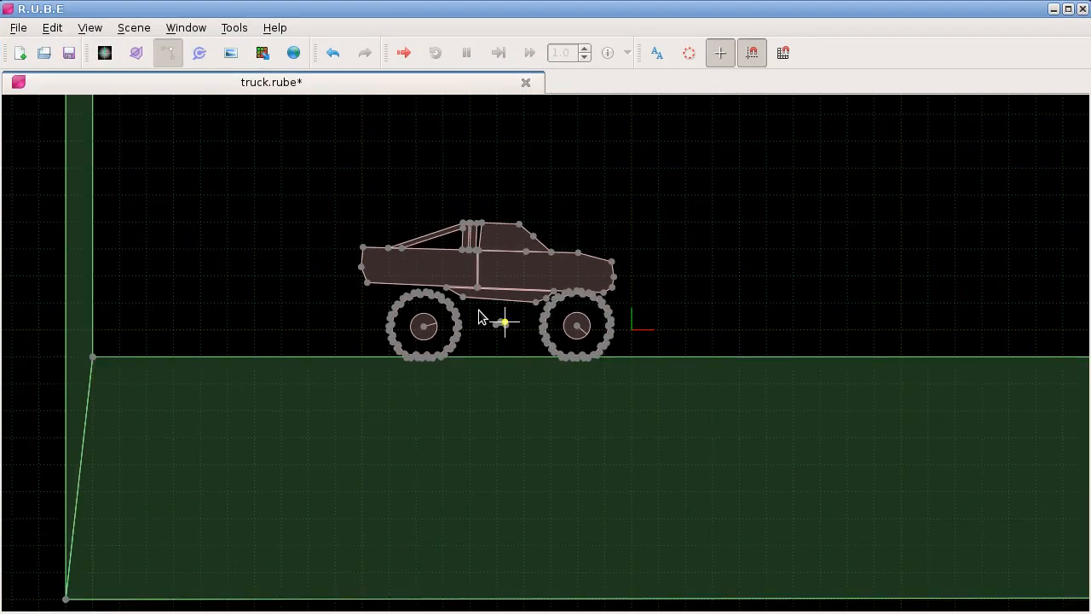
{"action": "left_click_drag", "start_coordinate": [581, 275], "coordinate": [428, 334]}
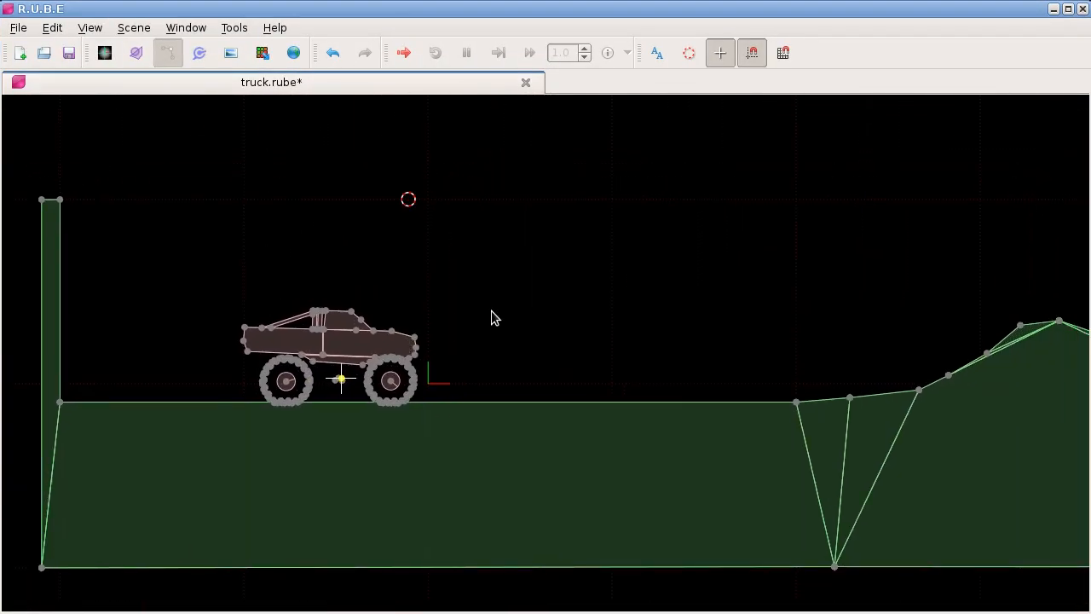
{"action": "key", "text": "F8"}
{"action": "left_click", "coordinate": [953, 106]}
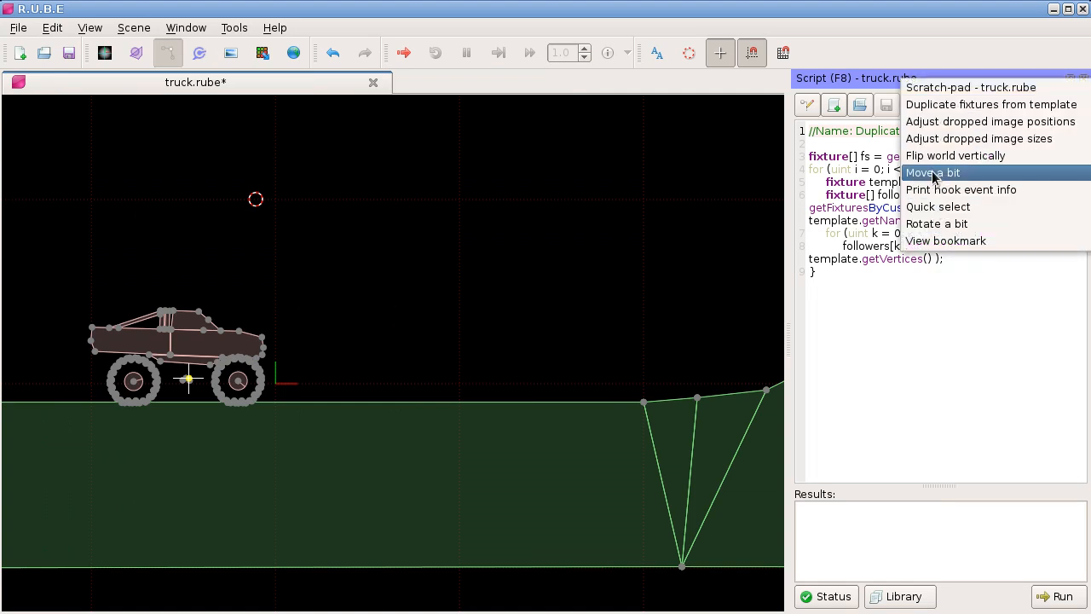
{"action": "left_click", "coordinate": [934, 155]}
{"action": "left_click", "coordinate": [941, 169]}
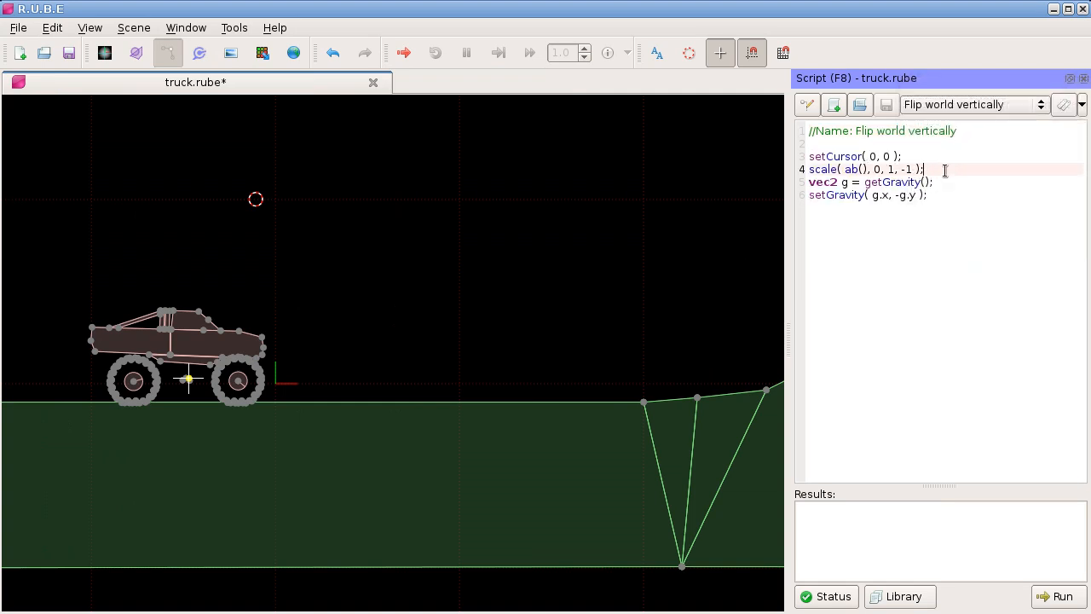
{"action": "key", "text": "Return"}
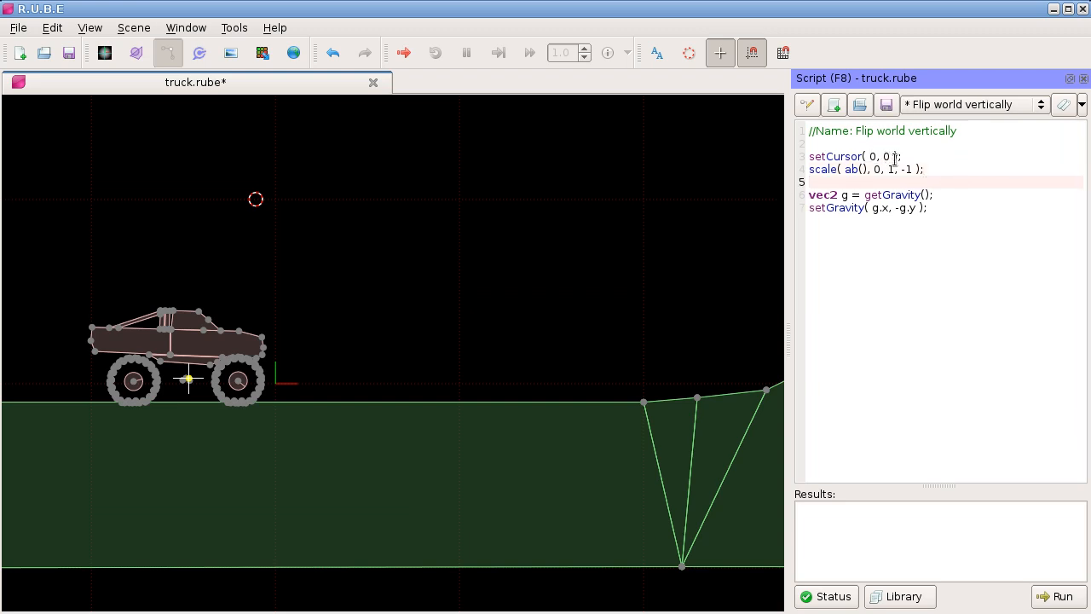
Step: Replace ab() with getAllBodies() in the script's scale call
{"action": "left_click_drag", "start_coordinate": [843, 169], "coordinate": [856, 171]}
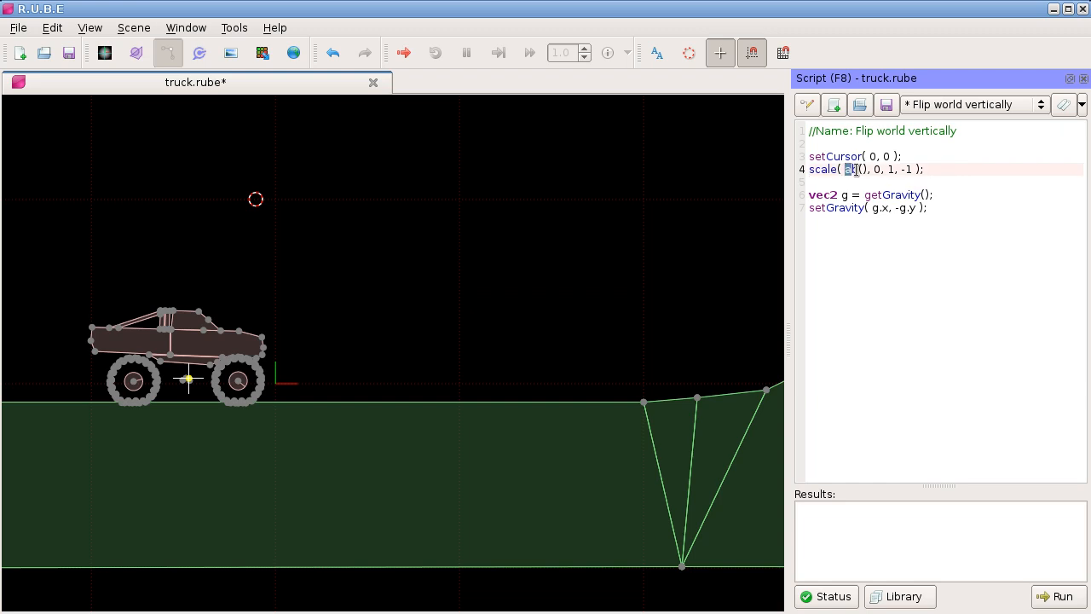
{"action": "type", "text": "getAllb"}
{"action": "key", "text": "BackSpace"}
{"action": "type", "text": "Bodies"}
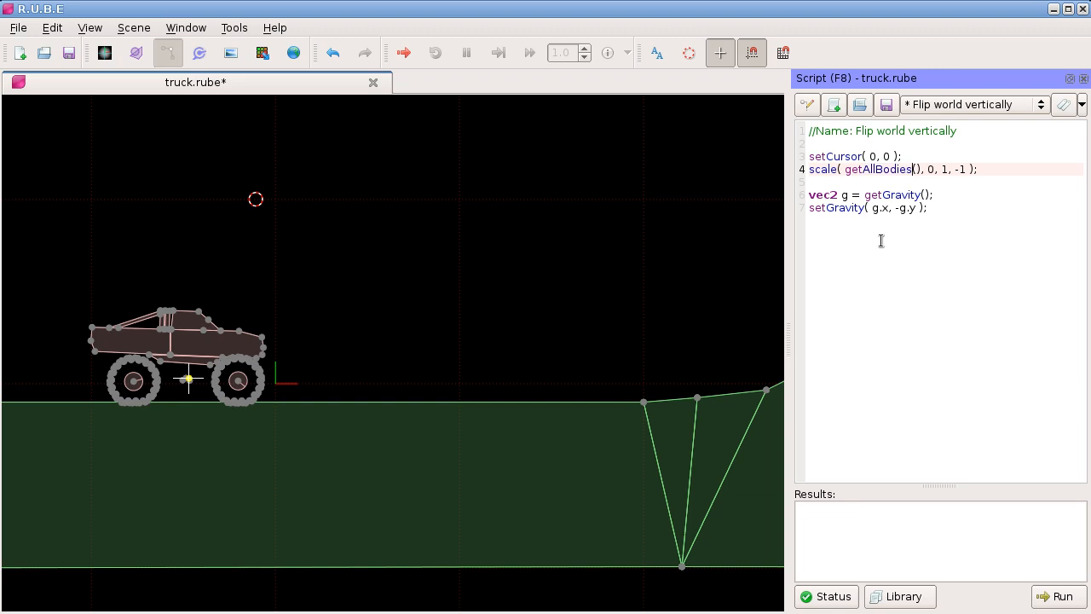
{"action": "left_click", "coordinate": [963, 174]}
{"action": "left_click", "coordinate": [962, 182]}
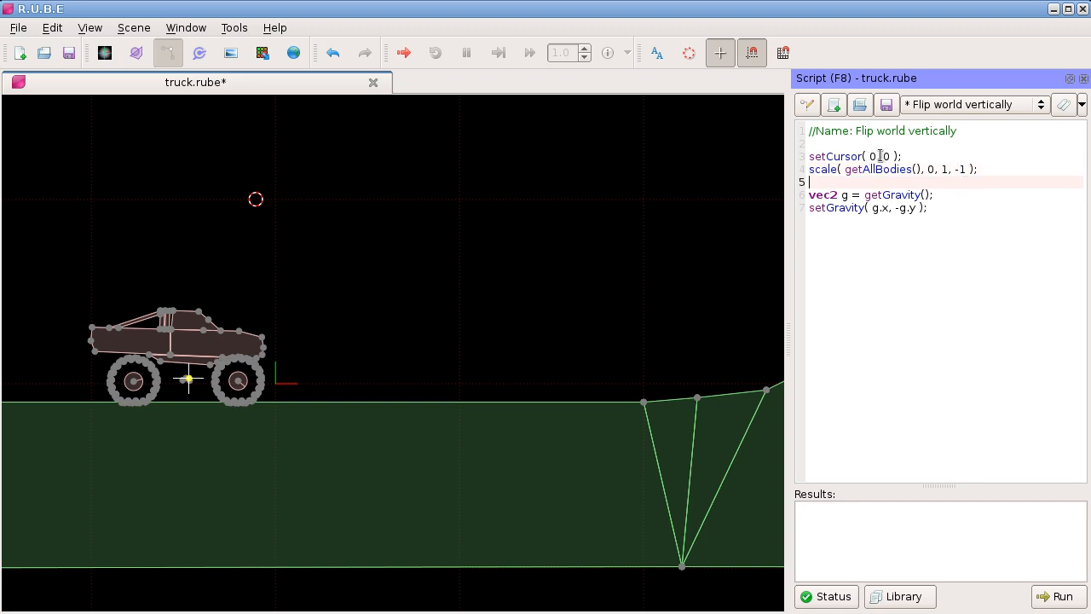
{"action": "left_click", "coordinate": [894, 208]}
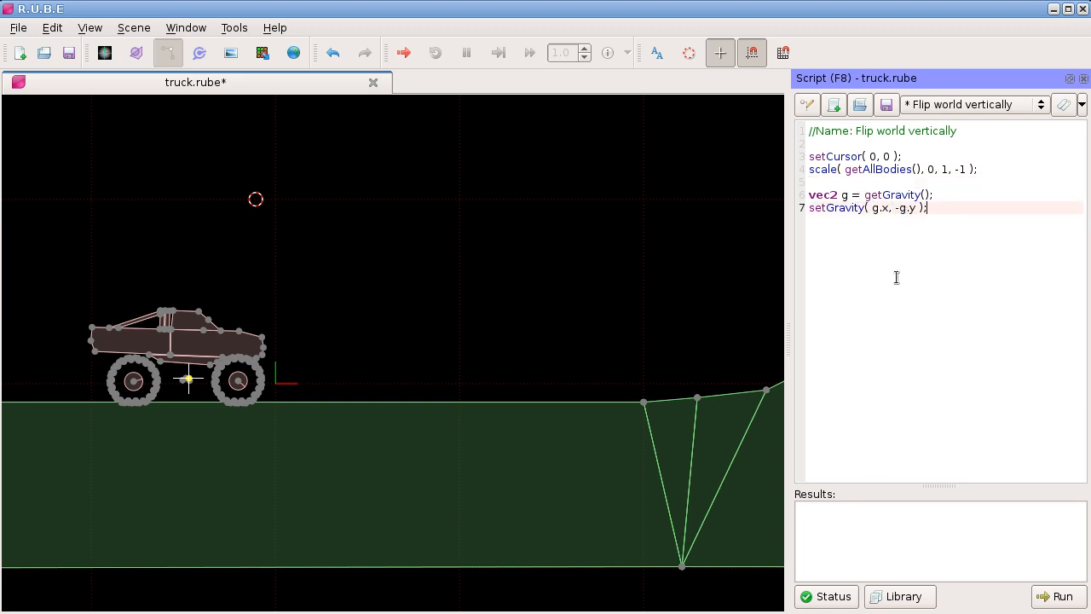
Step: Switch to fixtures mode and run the "Flip world vertically" script on the whole scene
{"action": "scroll", "coordinate": [569, 273], "scroll_direction": "down", "scroll_amount": 5}
{"action": "scroll", "coordinate": [526, 273], "scroll_direction": "up", "scroll_amount": 1}
{"action": "key", "text": "f"}
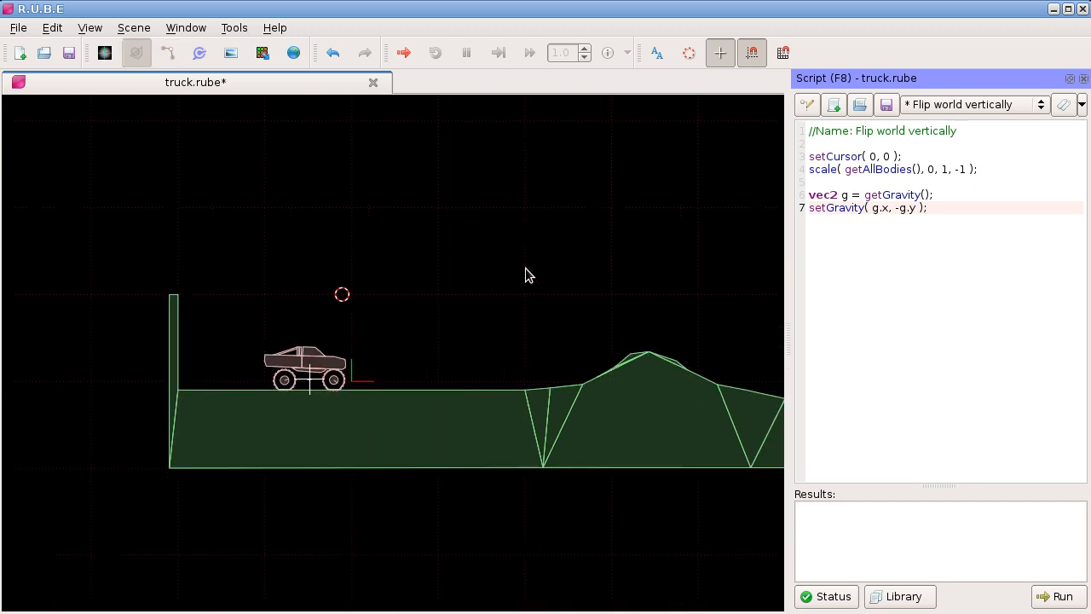
{"action": "left_click_drag", "start_coordinate": [551, 254], "coordinate": [487, 248]}
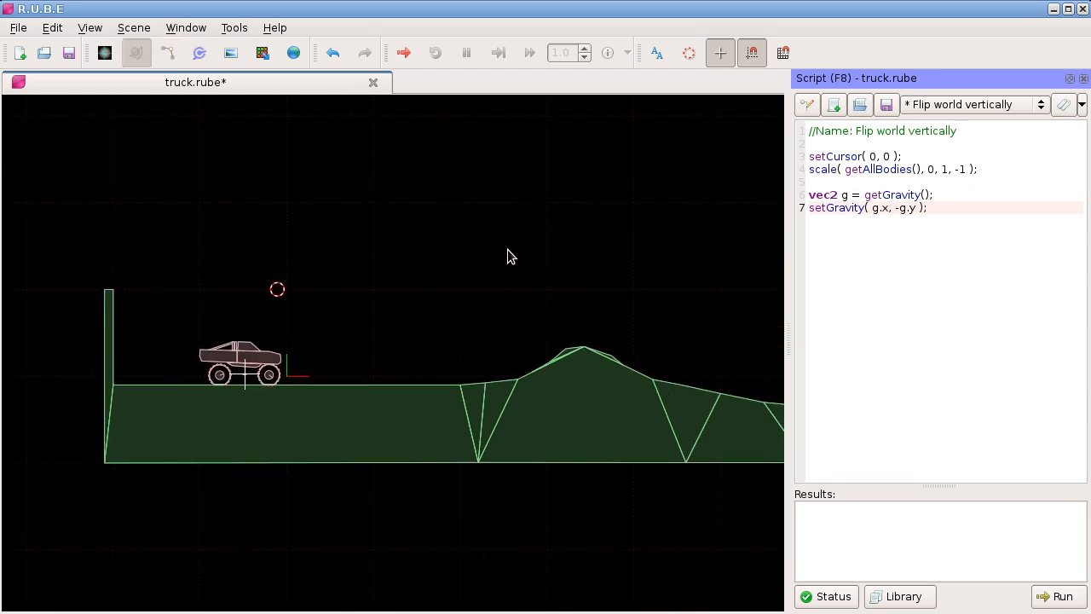
{"action": "left_click", "coordinate": [1055, 595]}
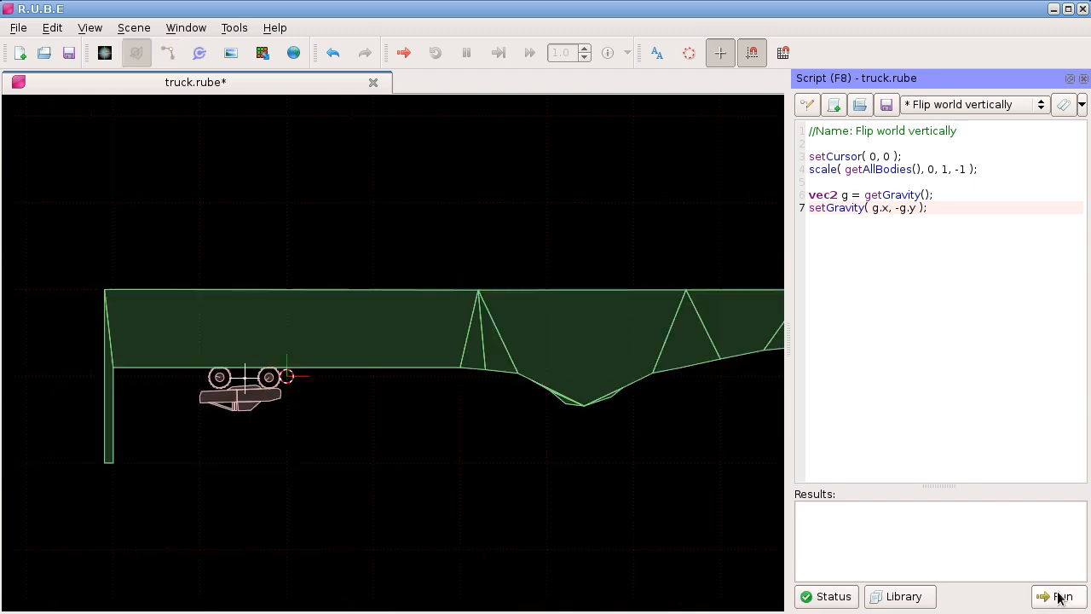
Step: Bring the rock pile into view and start a physics simulation of the upside-down scene
{"action": "scroll", "coordinate": [560, 458], "scroll_direction": "down", "scroll_amount": 5}
{"action": "left_click_drag", "start_coordinate": [693, 456], "coordinate": [369, 439]}
{"action": "left_click_drag", "start_coordinate": [580, 418], "coordinate": [162, 407]}
{"action": "left_click_drag", "start_coordinate": [722, 411], "coordinate": [369, 367]}
{"action": "scroll", "coordinate": [481, 357], "scroll_direction": "up", "scroll_amount": 5}
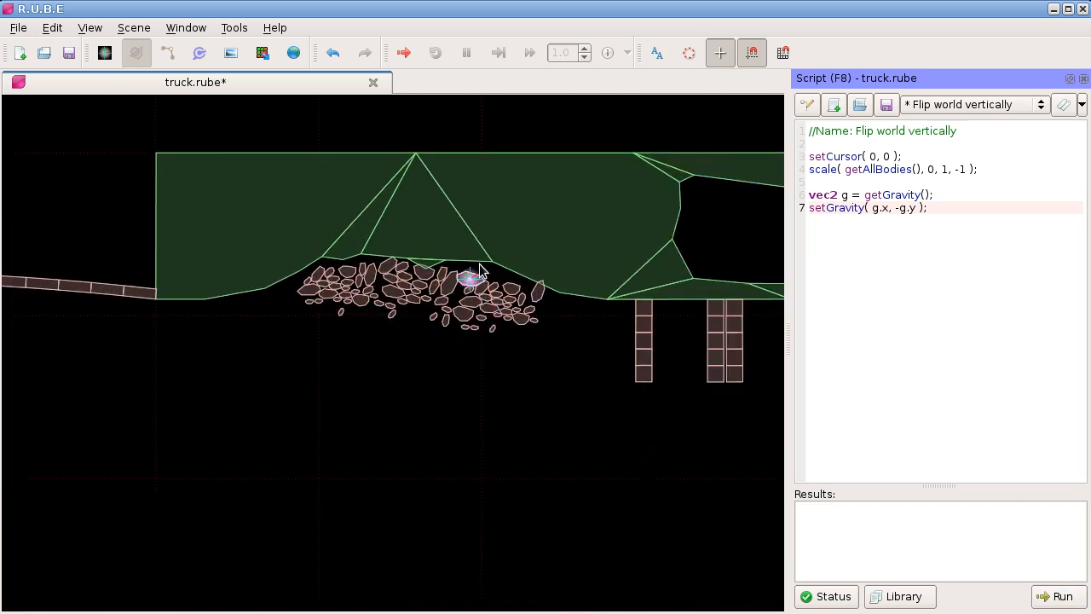
{"action": "left_click_drag", "start_coordinate": [473, 245], "coordinate": [417, 280]}
{"action": "key", "text": "ctrl+r"}
{"action": "double_click", "coordinate": [557, 312]}
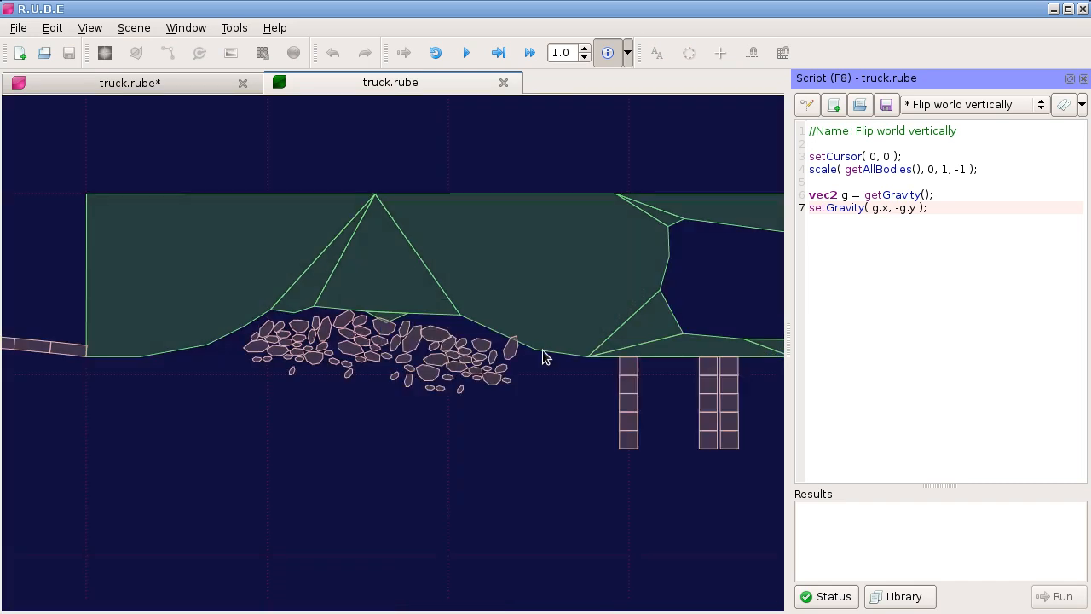
Step: Pull a rock down out of the pile in the running simulation and close the simulation
{"action": "scroll", "coordinate": [489, 278], "scroll_direction": "up", "scroll_amount": 2}
{"action": "left_click_drag", "start_coordinate": [437, 217], "coordinate": [534, 209]}
{"action": "left_click_drag", "start_coordinate": [464, 295], "coordinate": [441, 445]}
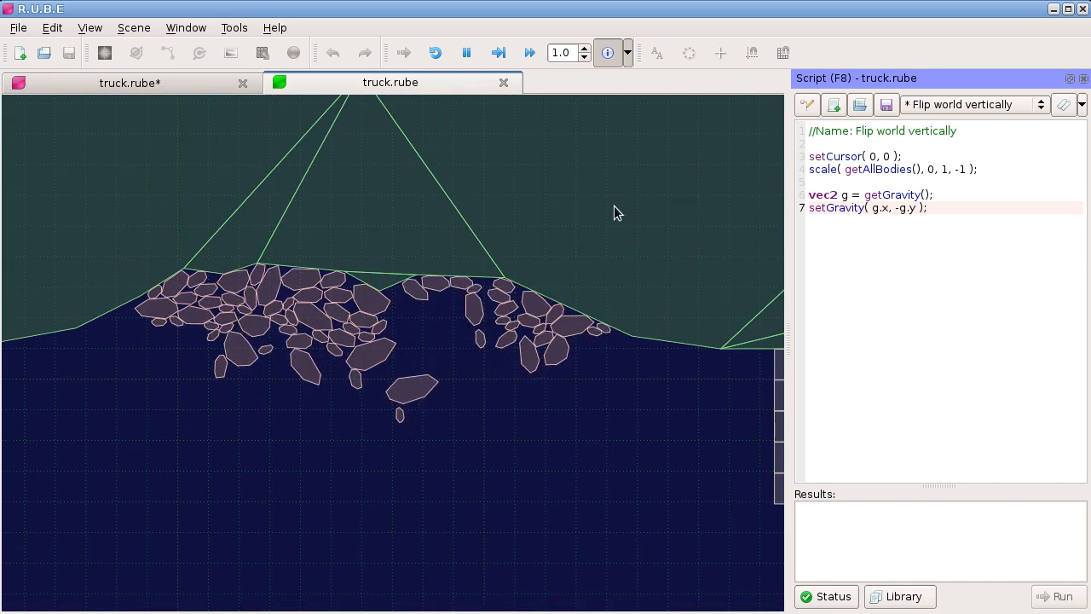
{"action": "left_click", "coordinate": [504, 83]}
Step: Return to the truck and run "Flip world vertically" again to turn the scene the right way up
{"action": "scroll", "coordinate": [473, 266], "scroll_direction": "down", "scroll_amount": 8}
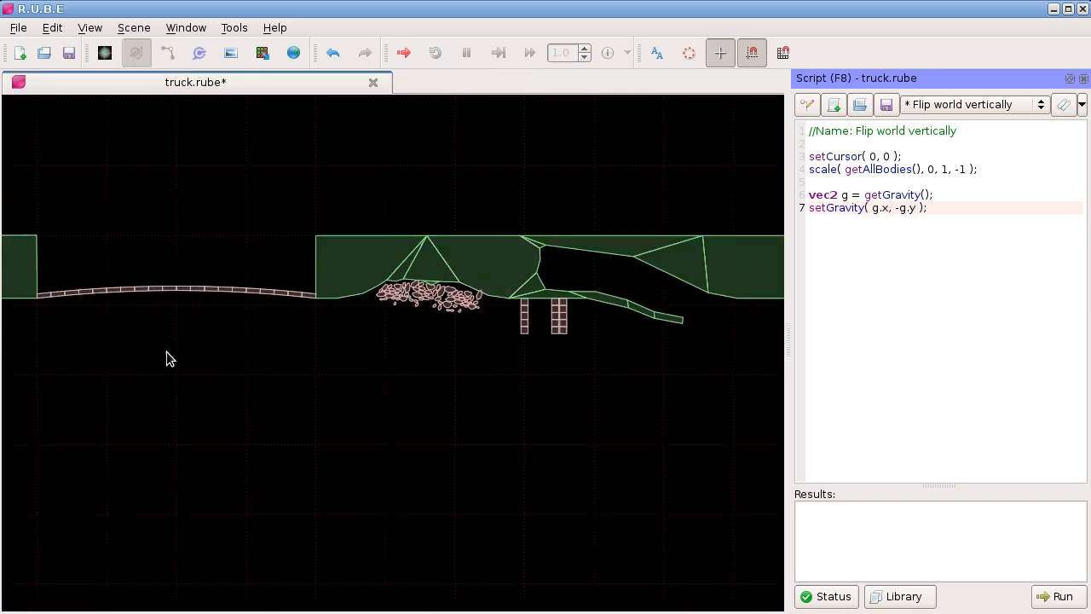
{"action": "left_click_drag", "start_coordinate": [195, 345], "coordinate": [499, 334]}
{"action": "left_click_drag", "start_coordinate": [164, 365], "coordinate": [503, 363]}
{"action": "left_click_drag", "start_coordinate": [56, 357], "coordinate": [468, 369]}
{"action": "left_click_drag", "start_coordinate": [164, 370], "coordinate": [500, 372]}
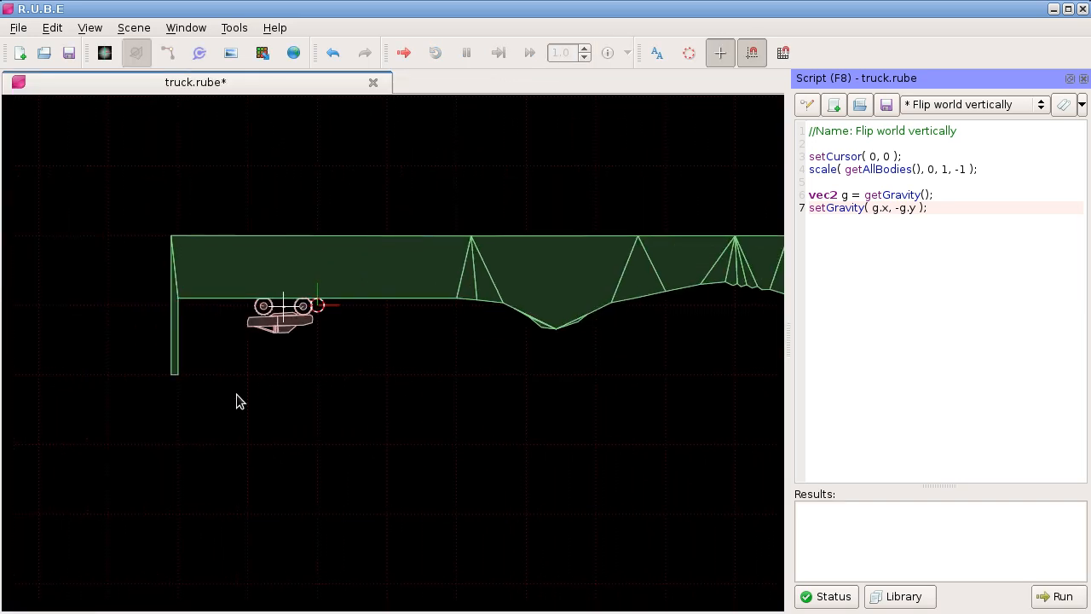
{"action": "left_click_drag", "start_coordinate": [235, 392], "coordinate": [266, 391]}
{"action": "scroll", "coordinate": [291, 236], "scroll_direction": "up", "scroll_amount": 3}
{"action": "scroll", "coordinate": [356, 179], "scroll_direction": "up", "scroll_amount": 1}
{"action": "scroll", "coordinate": [392, 187], "scroll_direction": "up", "scroll_amount": 1}
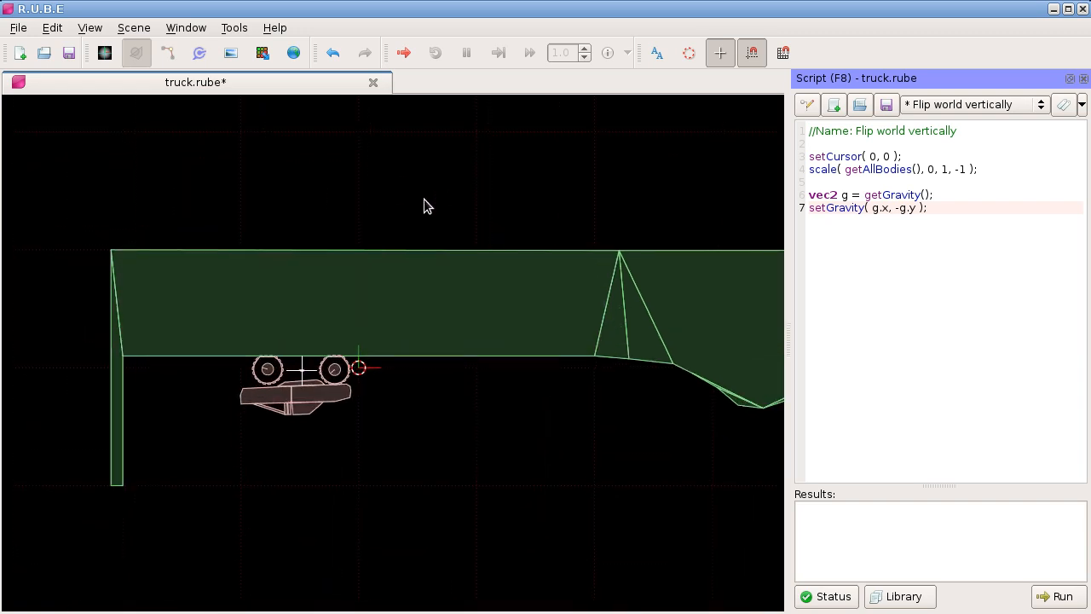
{"action": "left_click", "coordinate": [1057, 596]}
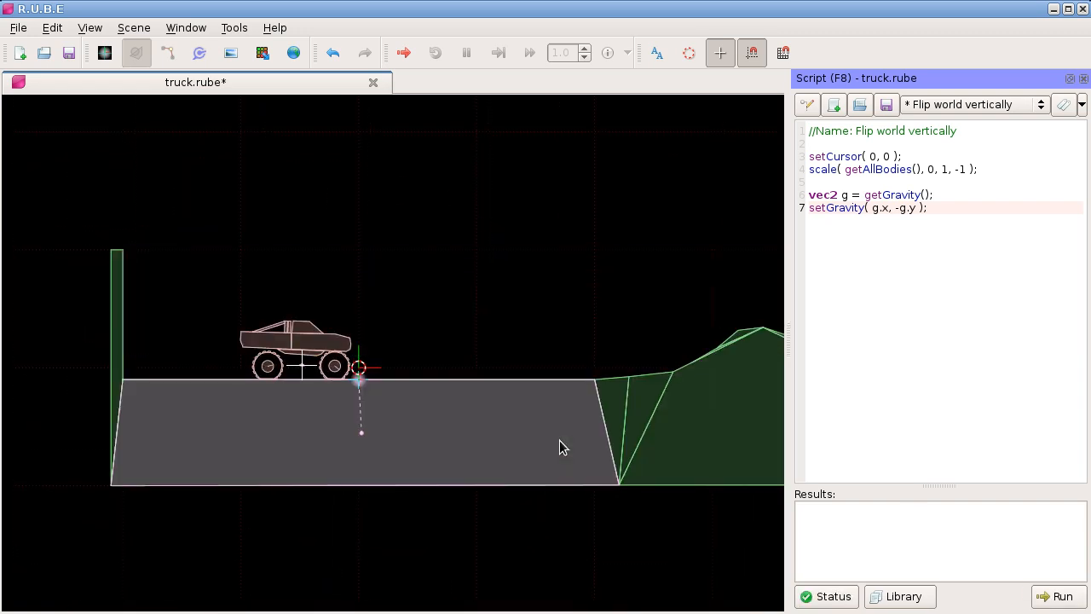
Step: Open the script hook setup and add "Flip world vertically" to the "Before export" event
{"action": "scroll", "coordinate": [267, 332], "scroll_direction": "up", "scroll_amount": 3}
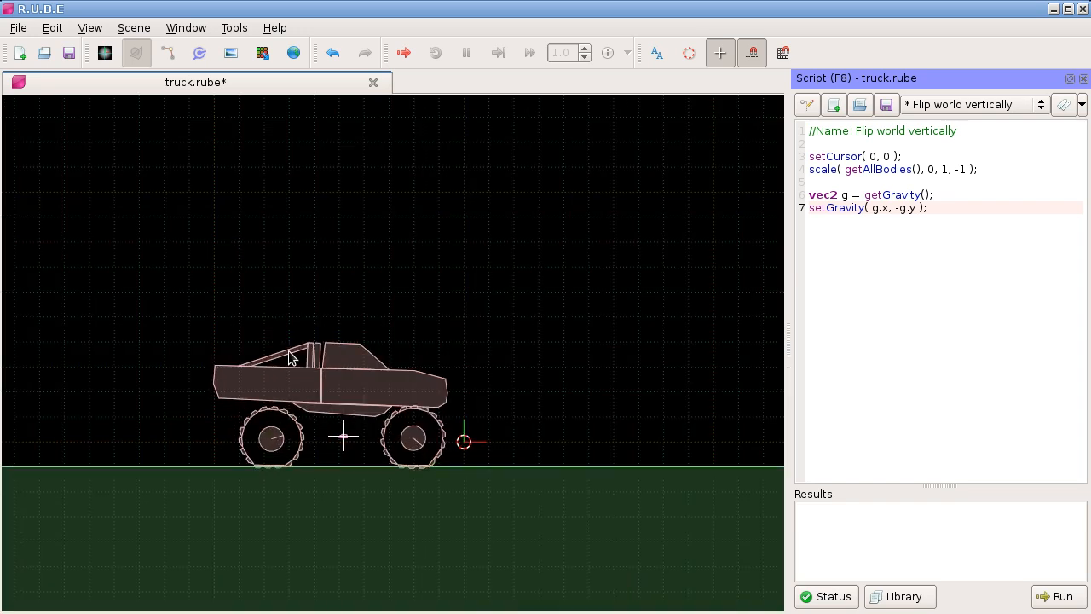
{"action": "scroll", "coordinate": [469, 296], "scroll_direction": "down", "scroll_amount": 5}
{"action": "left_click_drag", "start_coordinate": [474, 283], "coordinate": [420, 254]}
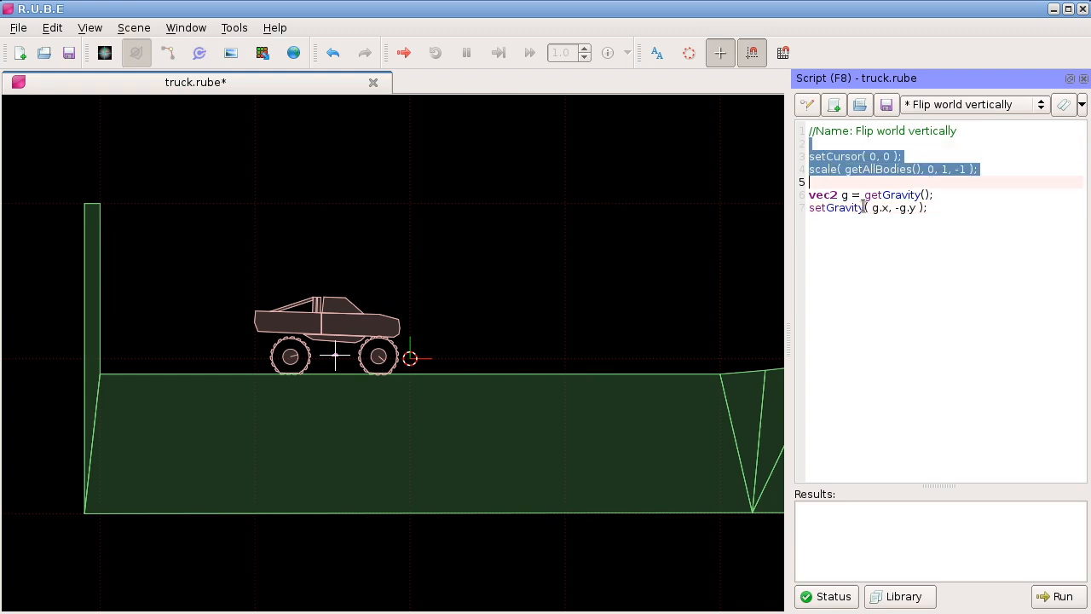
{"action": "left_click", "coordinate": [807, 104]}
{"action": "left_click_drag", "start_coordinate": [634, 238], "coordinate": [311, 135]}
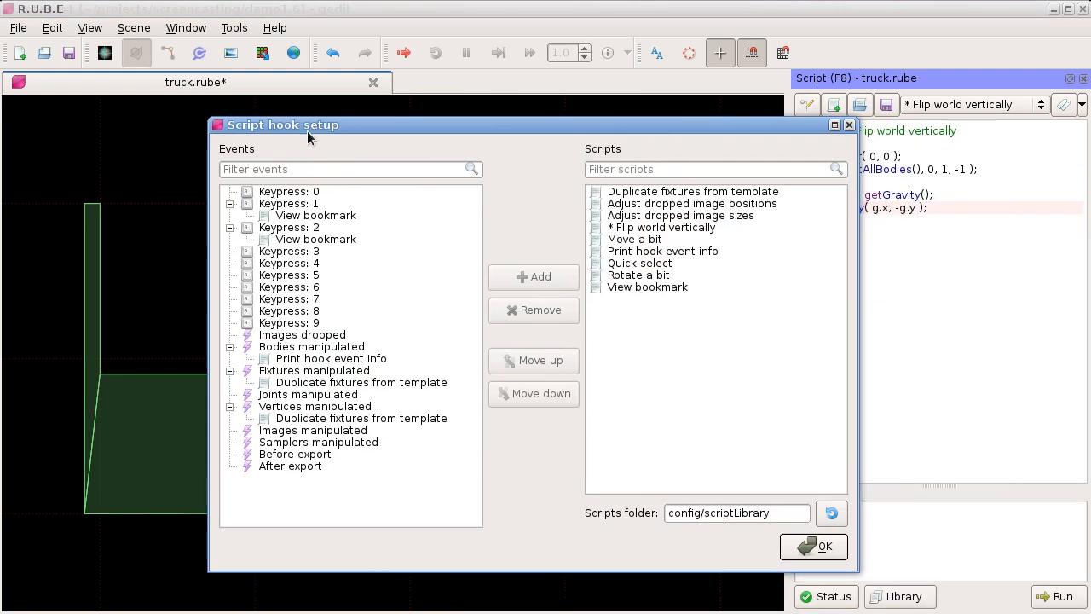
{"action": "left_click", "coordinate": [284, 461]}
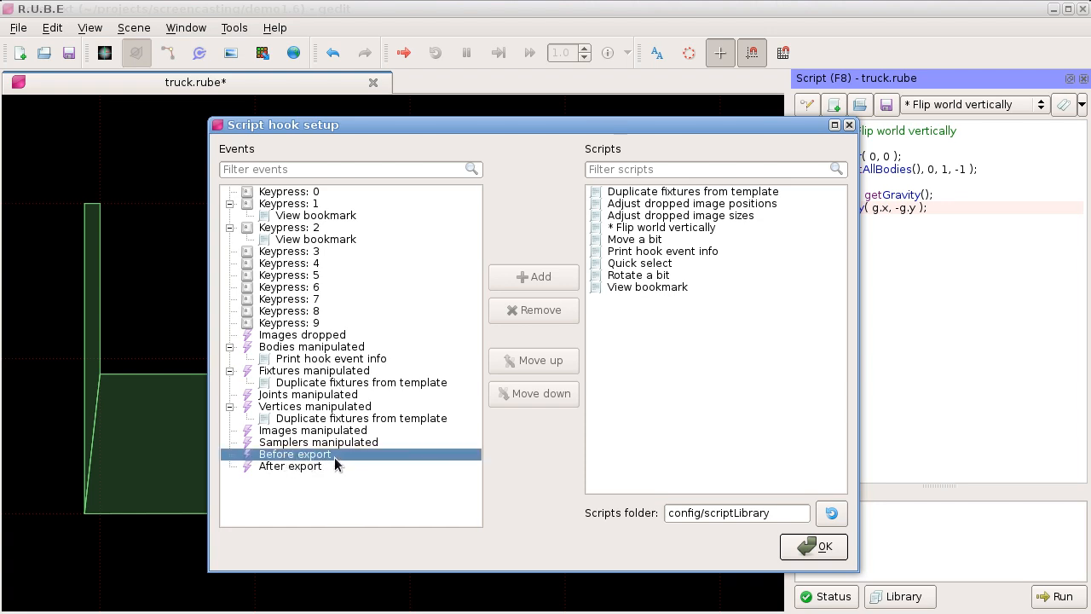
{"action": "left_click", "coordinate": [635, 228]}
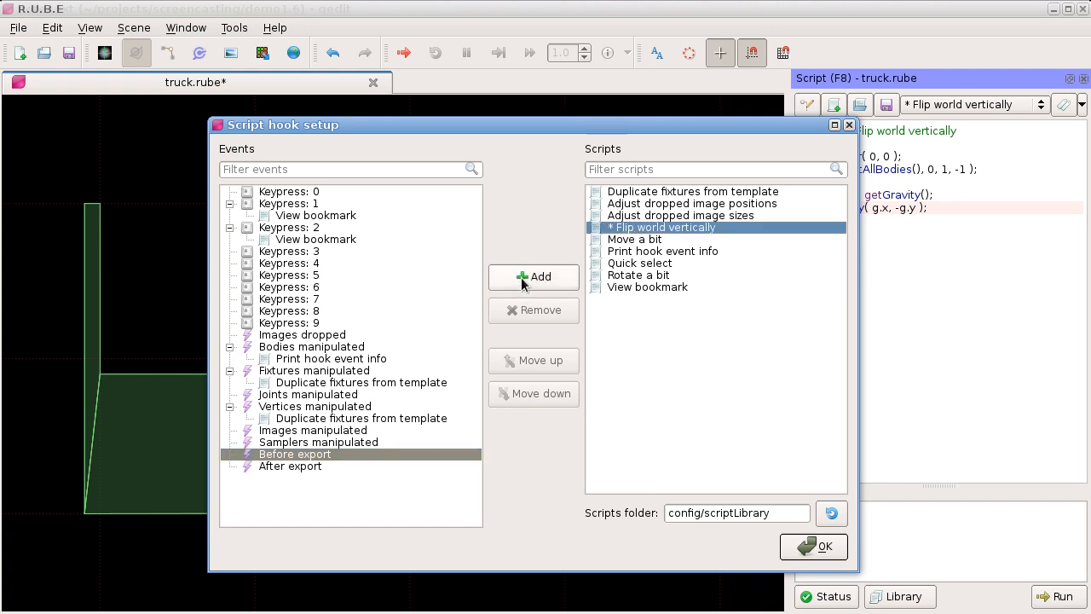
{"action": "left_click", "coordinate": [523, 275]}
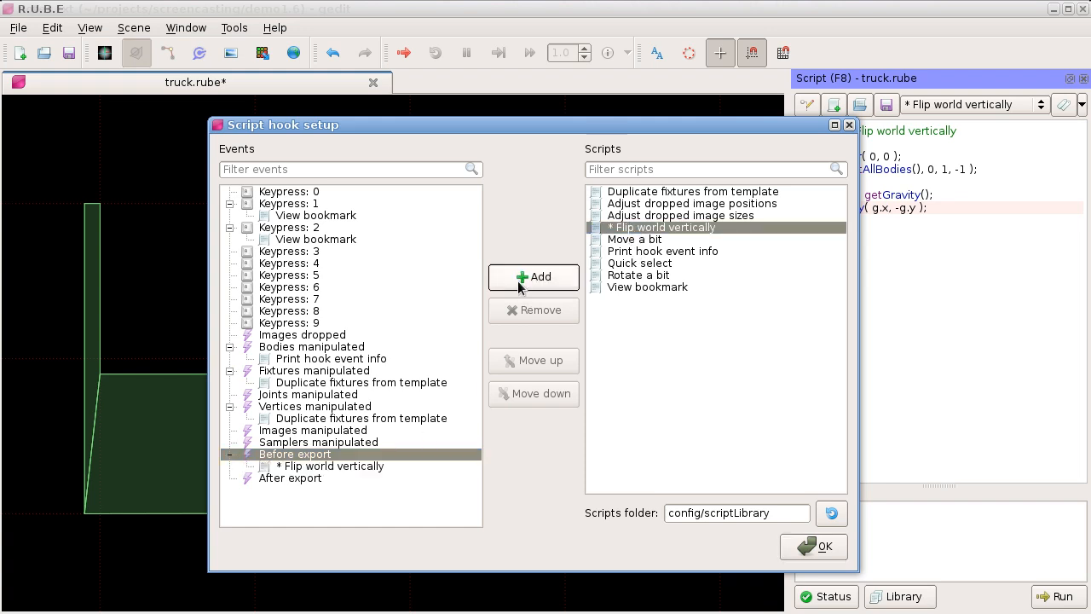
Step: Add "Flip world vertically" to the "After export" event as well and close the script hook setup
{"action": "left_click", "coordinate": [281, 477]}
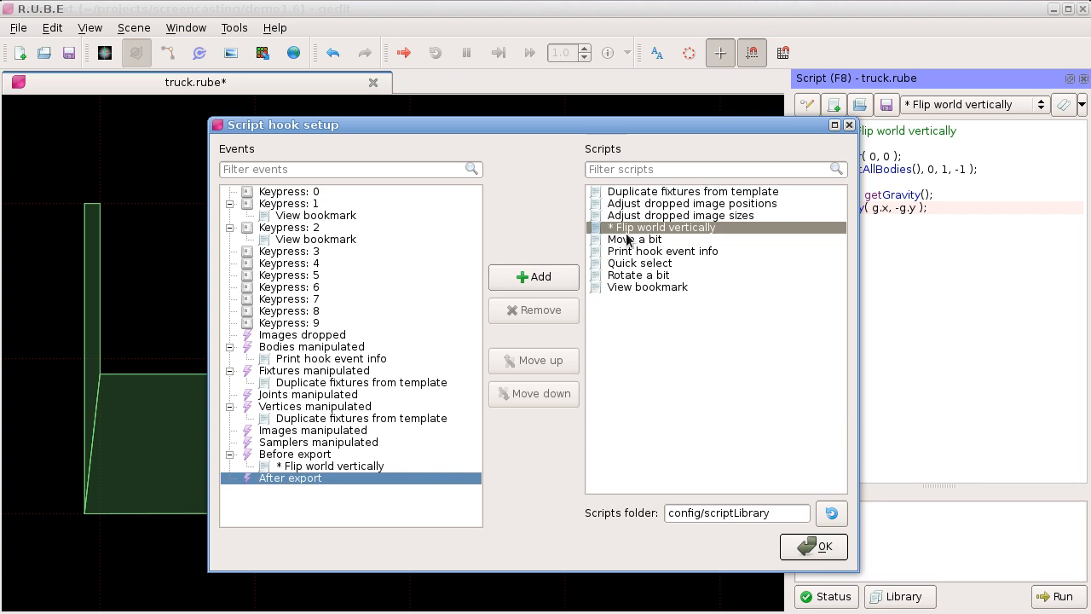
{"action": "left_click", "coordinate": [558, 277]}
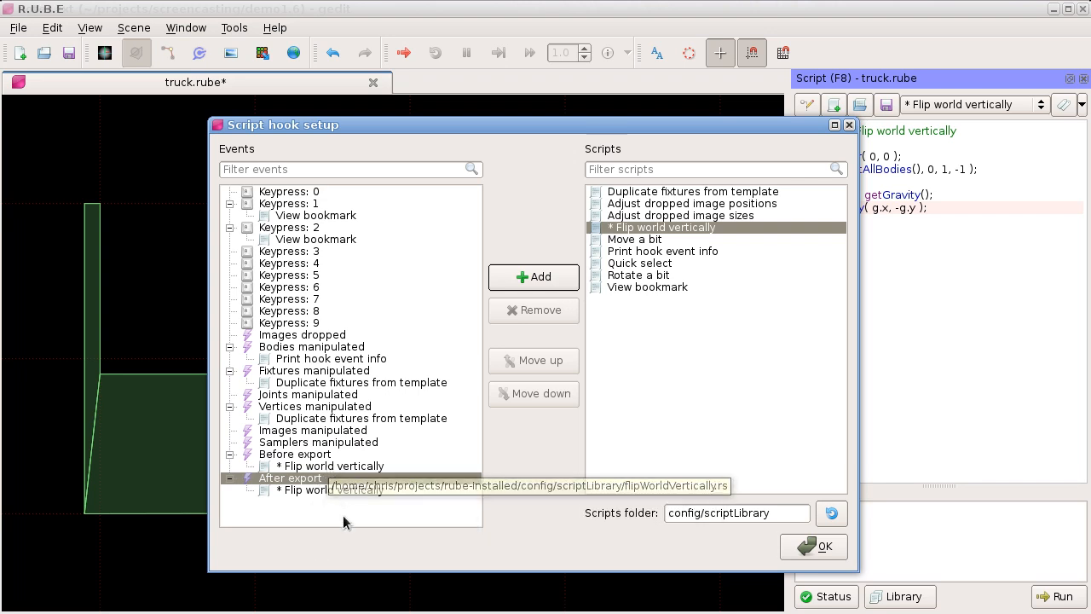
{"action": "left_click", "coordinate": [375, 513]}
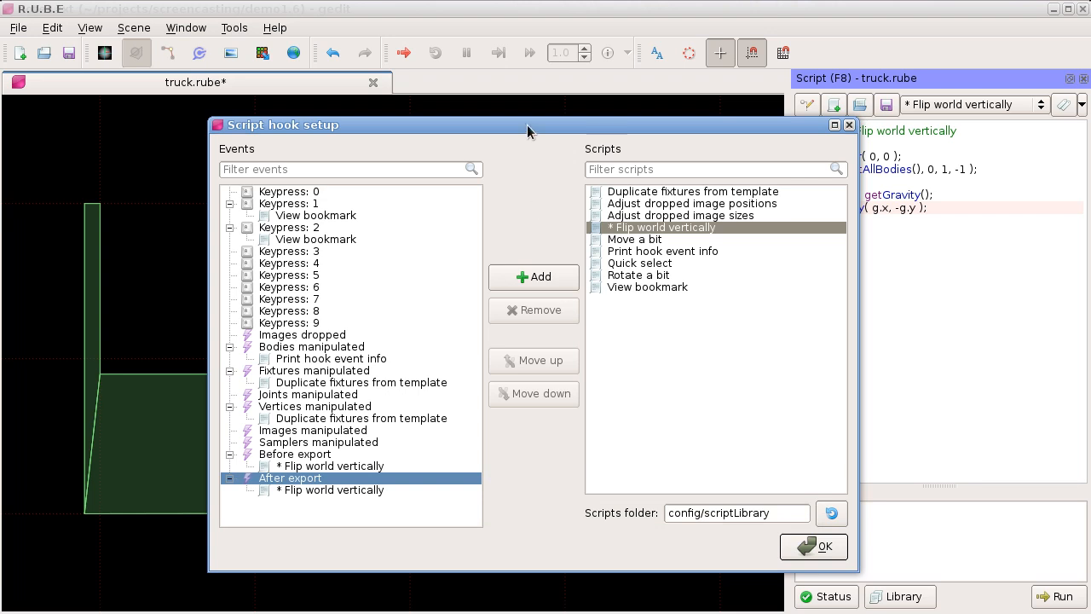
{"action": "left_click", "coordinate": [849, 125]}
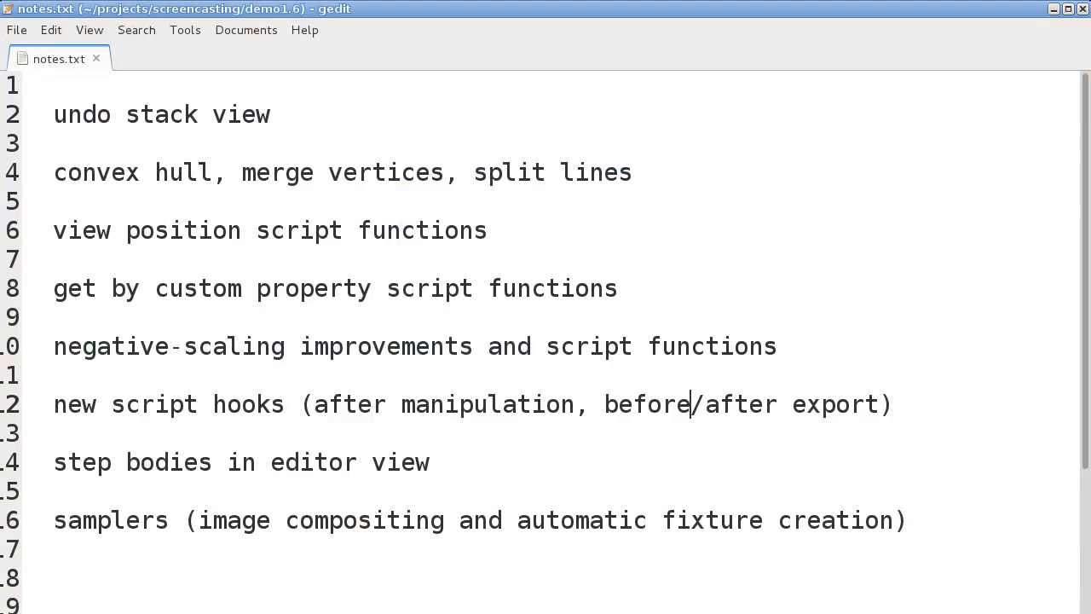
Step: Switch to notes.txt in gedit and go to the line "step bodies in editor view"
{"action": "left_click_drag", "start_coordinate": [430, 462], "coordinate": [66, 465]}
{"action": "left_click", "coordinate": [66, 464]}
{"action": "key", "text": "End"}
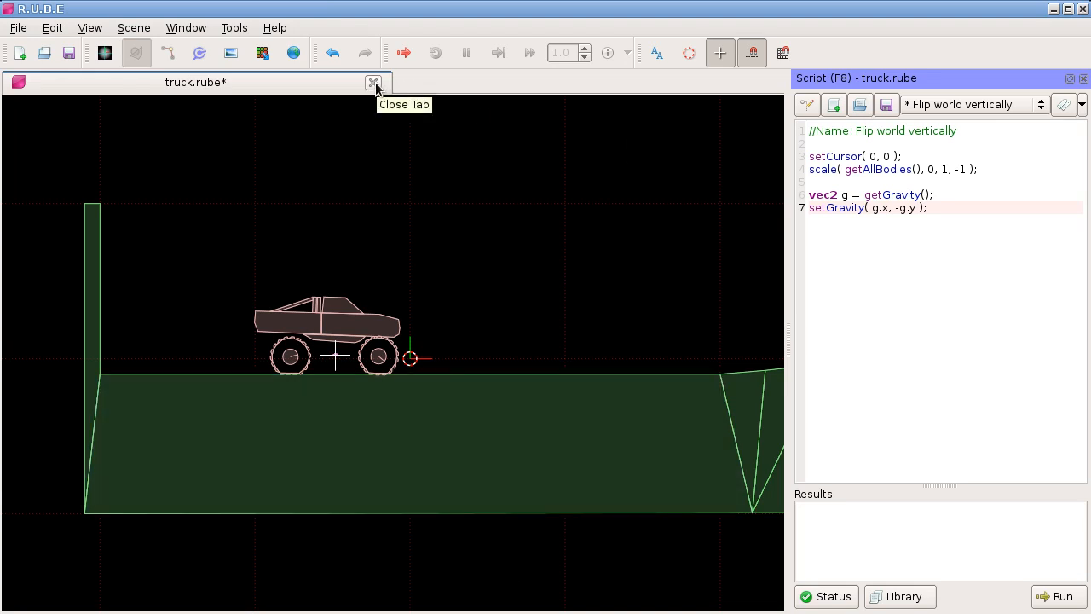
Step: Return to truck.rube in R.U.B.E and hide the script panel
{"action": "scroll", "coordinate": [554, 271], "scroll_direction": "down", "scroll_amount": 4}
{"action": "left_click_drag", "start_coordinate": [554, 271], "coordinate": [294, 288]}
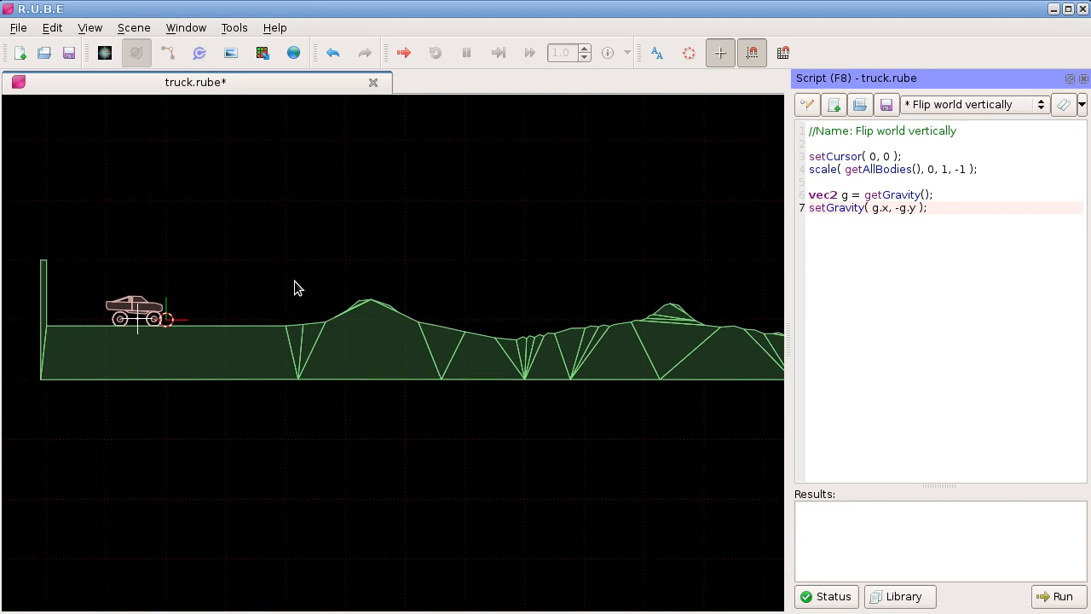
{"action": "left_click_drag", "start_coordinate": [142, 216], "coordinate": [231, 226]}
{"action": "scroll", "coordinate": [262, 266], "scroll_direction": "up", "scroll_amount": 6}
{"action": "left_click_drag", "start_coordinate": [262, 302], "coordinate": [463, 209]}
{"action": "scroll", "coordinate": [463, 210], "scroll_direction": "up", "scroll_amount": 1}
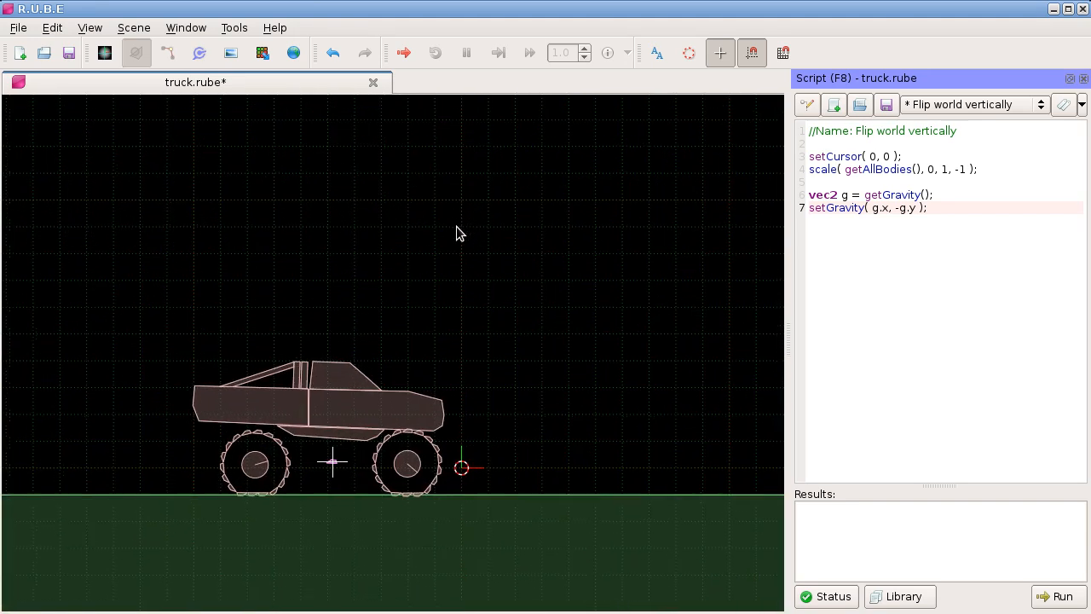
{"action": "key", "text": "F8"}
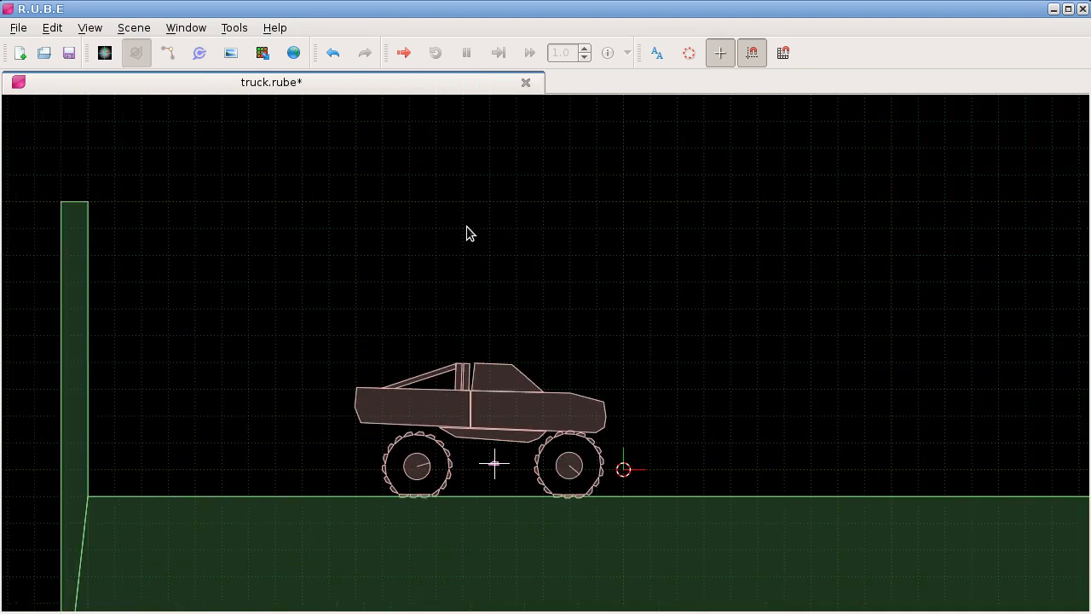
Step: Add a square body above the truck and pull one of its corner vertices outward into an irregular quadrilateral
{"action": "left_click_drag", "start_coordinate": [467, 227], "coordinate": [439, 251]}
{"action": "right_click", "coordinate": [515, 248]}
{"action": "mouse_move", "coordinate": [554, 257]}
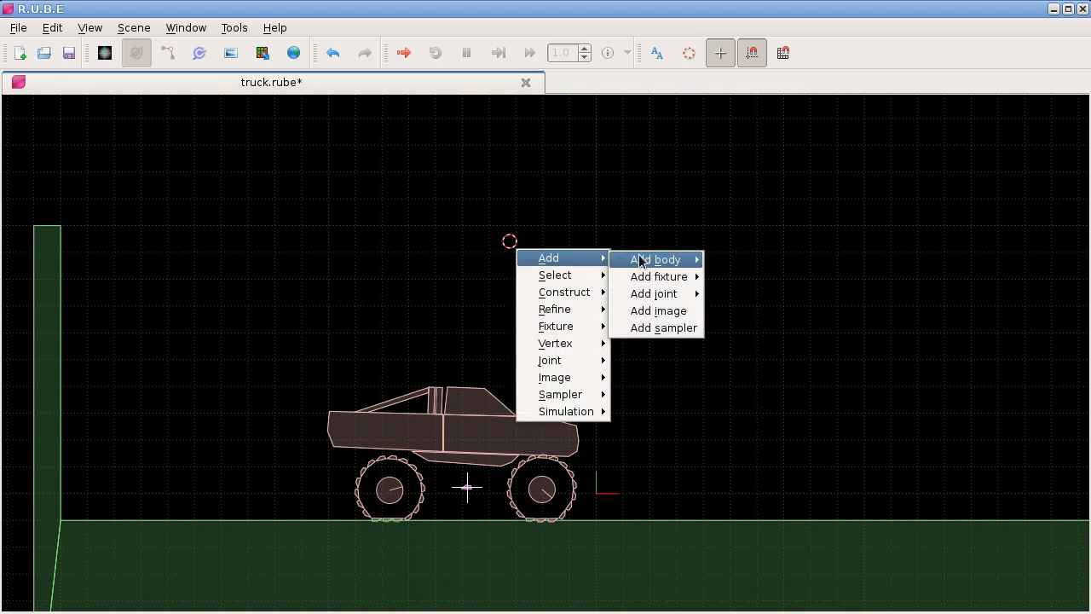
{"action": "mouse_move", "coordinate": [656, 259]}
{"action": "left_click", "coordinate": [745, 295]}
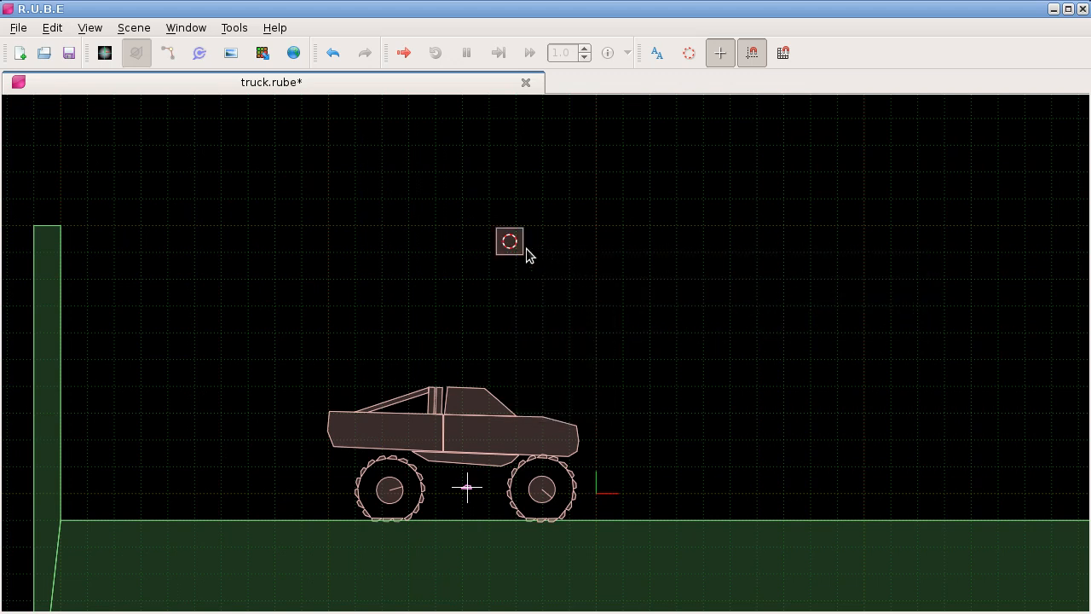
{"action": "scroll", "coordinate": [525, 245], "scroll_direction": "up", "scroll_amount": 3}
{"action": "key", "text": "v"}
{"action": "left_click_drag", "start_coordinate": [523, 219], "coordinate": [532, 234]}
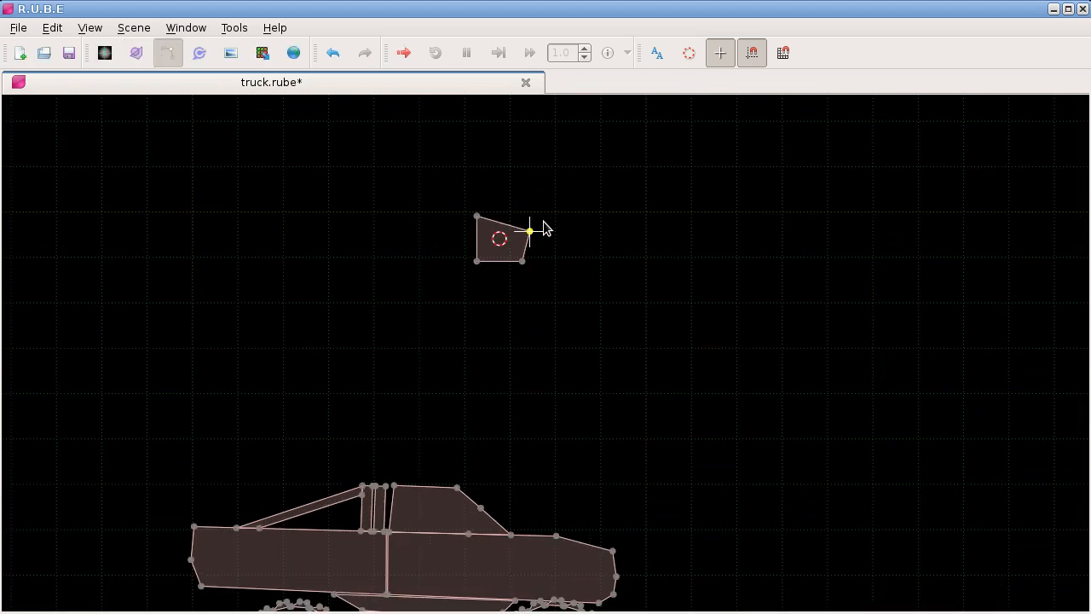
Step: Duplicate the new block, duplicate the resulting pair, and rotate the second pair to a different angle
{"action": "key", "text": "b"}
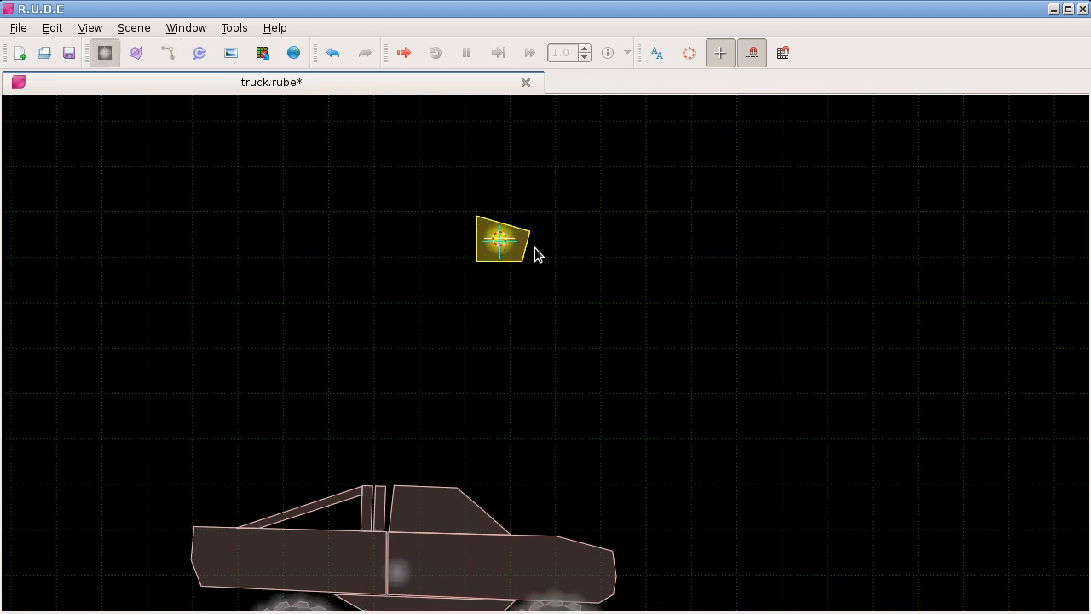
{"action": "key", "text": "shift+d"}
{"action": "left_click", "coordinate": [584, 203]}
{"action": "left_click_drag", "start_coordinate": [439, 162], "coordinate": [561, 265]}
{"action": "key", "text": "shift+d"}
{"action": "left_click", "coordinate": [621, 311]}
{"action": "key", "text": "r"}
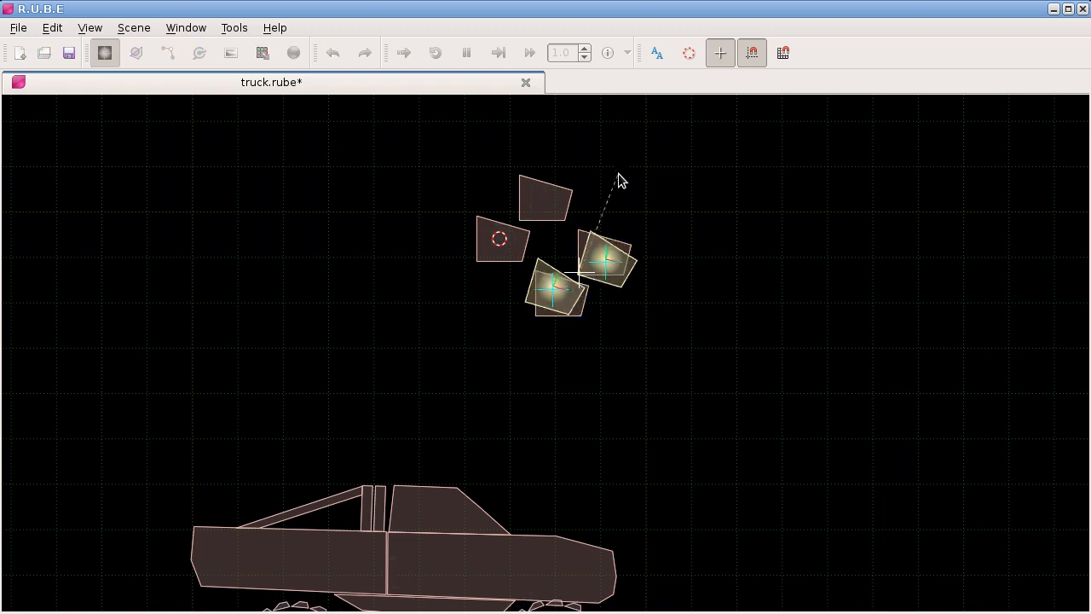
{"action": "left_click", "coordinate": [642, 197]}
Step: Duplicate the four blocks, copy six of the blocks again, and rotate those six copies above the others
{"action": "mouse_move", "coordinate": [675, 308]}
{"action": "left_mouse_down"}
{"action": "mouse_move", "coordinate": [392, 138]}
{"action": "mouse_move", "coordinate": [667, 310]}
{"action": "left_mouse_up"}
{"action": "key", "text": "shift+d"}
{"action": "left_click", "coordinate": [531, 117]}
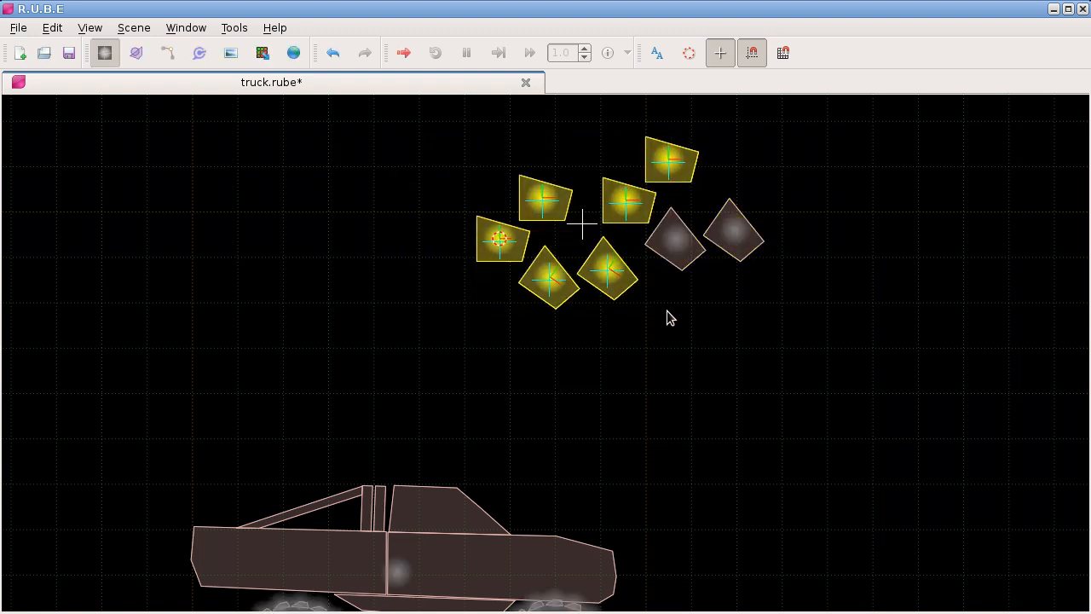
{"action": "key", "text": "shift+d"}
{"action": "left_click", "coordinate": [582, 204]}
{"action": "key", "text": "r"}
{"action": "left_click", "coordinate": [638, 339]}
Step: Run a physics simulation of the blocks falling onto the truck and close the simulation
{"action": "scroll", "coordinate": [616, 253], "scroll_direction": "down", "scroll_amount": 1}
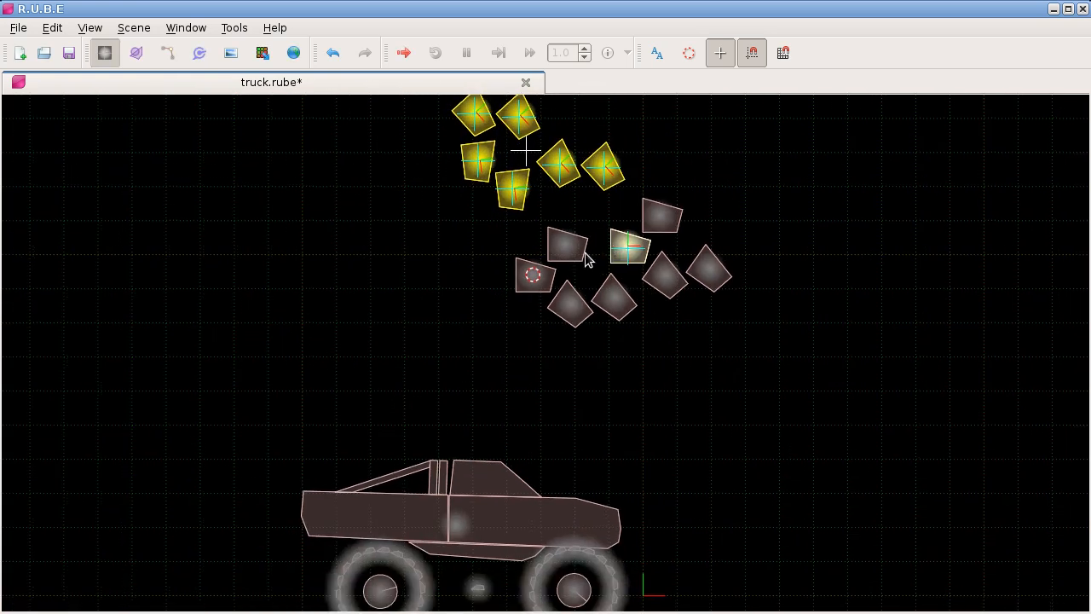
{"action": "left_click_drag", "start_coordinate": [613, 248], "coordinate": [445, 284]}
{"action": "key", "text": "ctrl+space"}
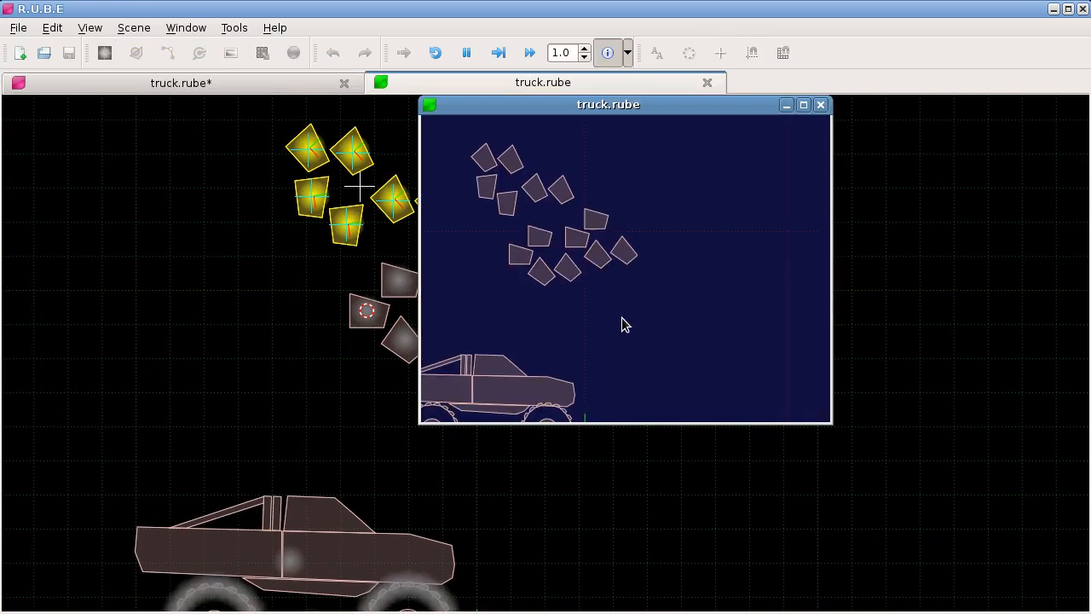
{"action": "left_click_drag", "start_coordinate": [622, 317], "coordinate": [617, 280]}
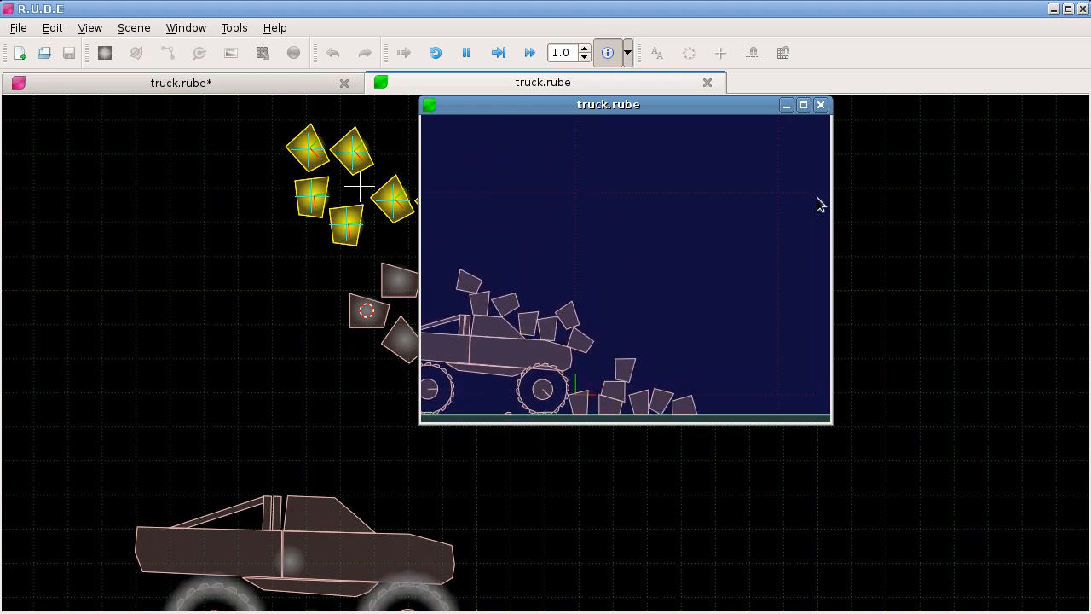
{"action": "left_click", "coordinate": [819, 104]}
Step: Move all the blocks to just above the ground in front of the truck, and check their fall in a simulation
{"action": "scroll", "coordinate": [657, 348], "scroll_direction": "down", "scroll_amount": 1}
{"action": "left_click_drag", "start_coordinate": [602, 355], "coordinate": [477, 324]}
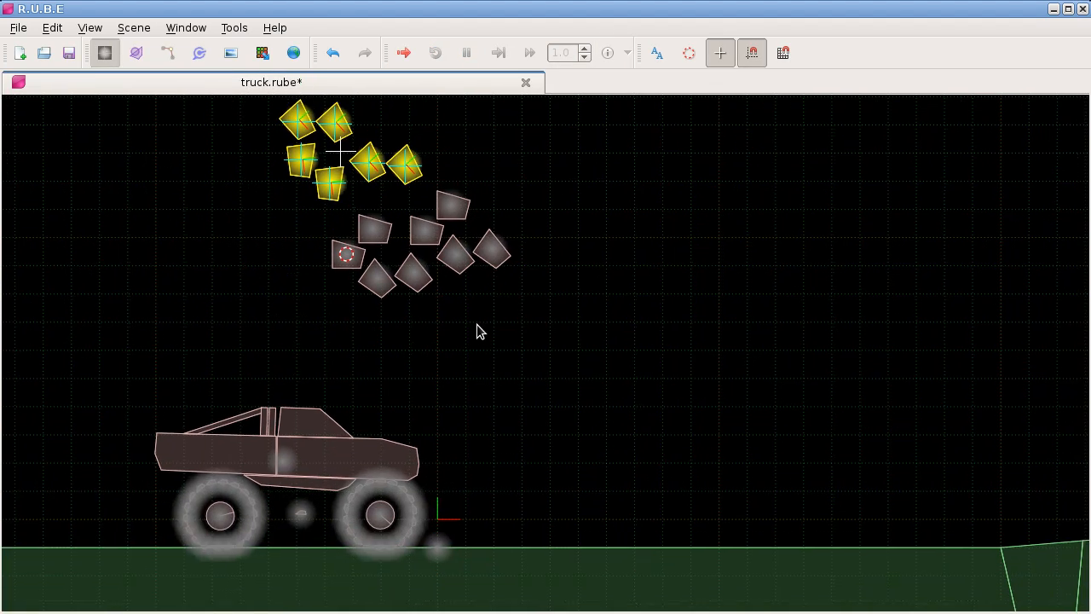
{"action": "scroll", "coordinate": [489, 313], "scroll_direction": "down", "scroll_amount": 2}
{"action": "scroll", "coordinate": [472, 338], "scroll_direction": "up", "scroll_amount": 2}
{"action": "scroll", "coordinate": [468, 338], "scroll_direction": "down", "scroll_amount": 1}
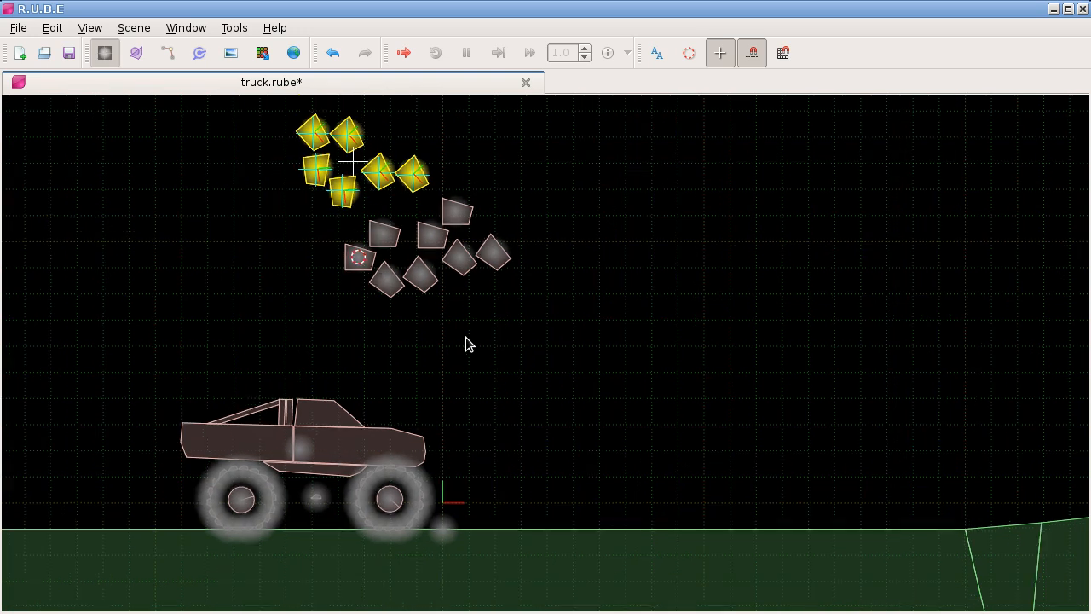
{"action": "left_click_drag", "start_coordinate": [279, 102], "coordinate": [519, 310]}
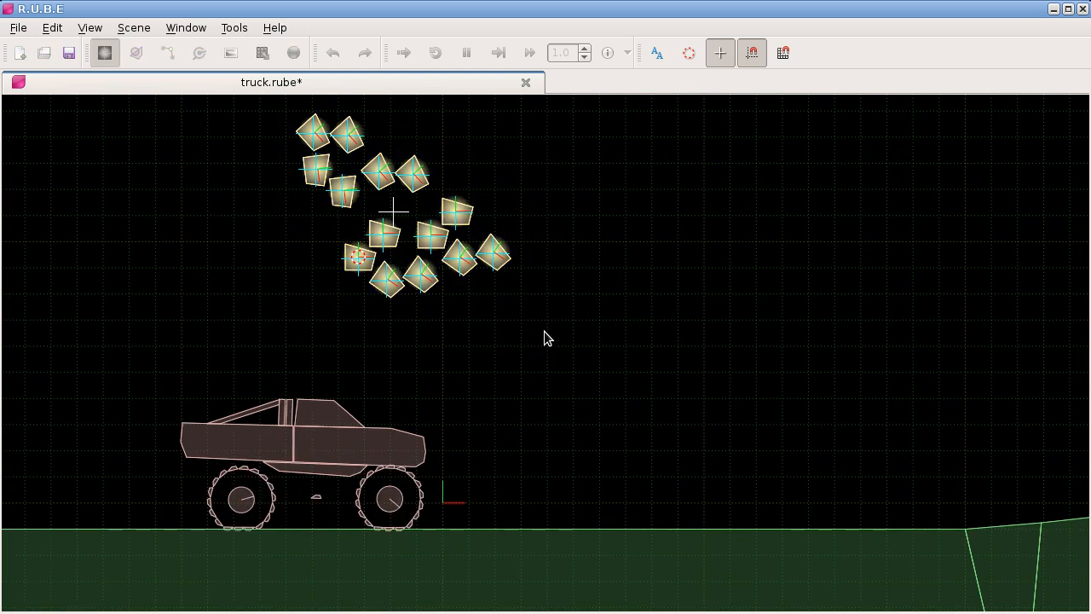
{"action": "key", "text": "ctrl+d"}
{"action": "left_click", "coordinate": [734, 537]}
{"action": "key", "text": "space"}
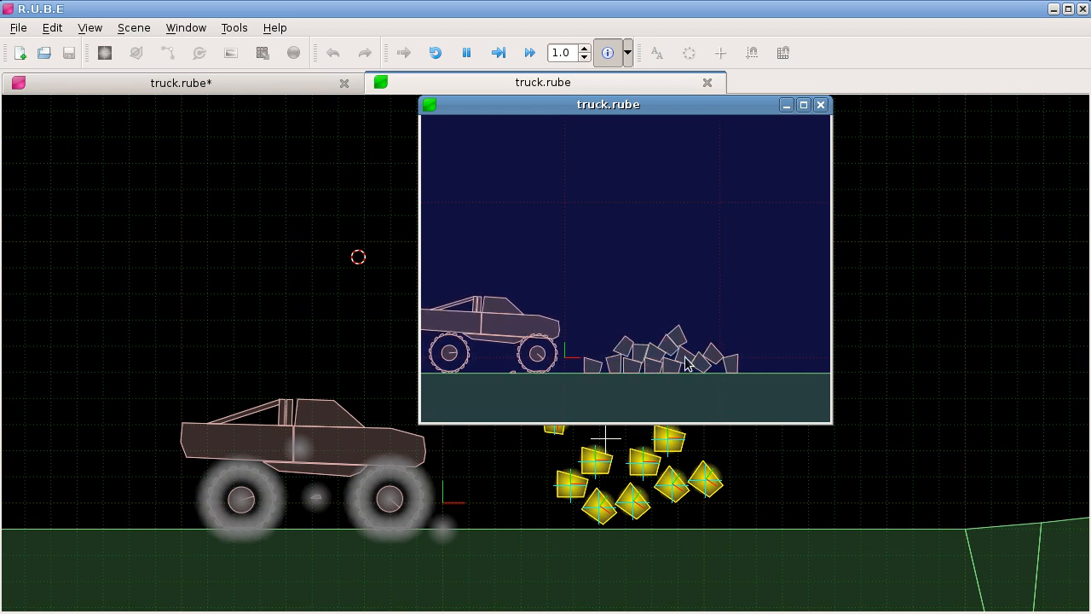
{"action": "left_click", "coordinate": [821, 105]}
Step: Select the whole truck and move it farther back from the blocks
{"action": "left_click_drag", "start_coordinate": [464, 502], "coordinate": [547, 521]}
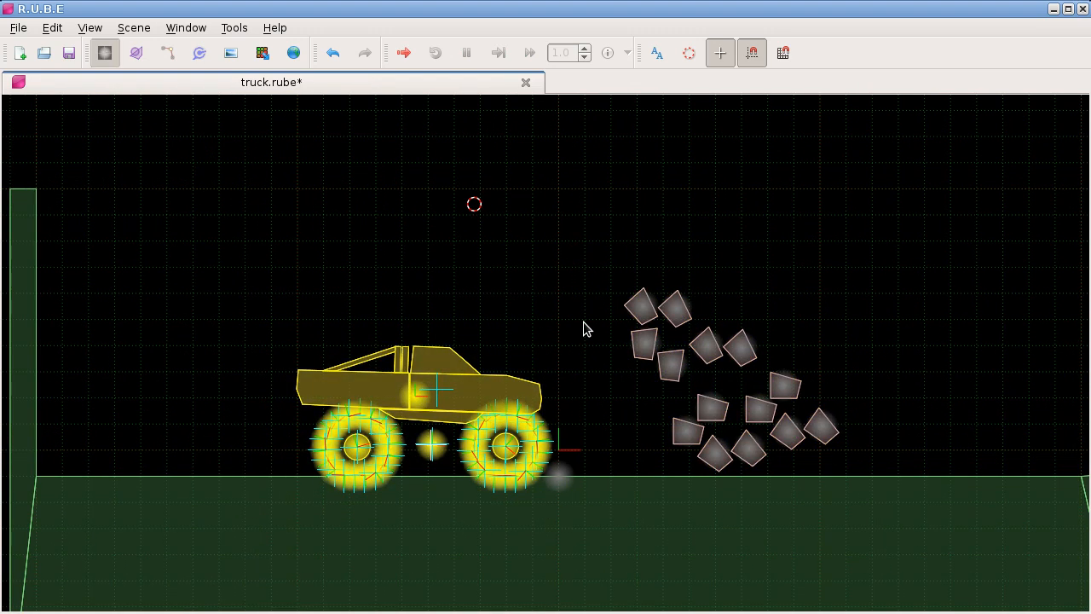
{"action": "key", "text": "g"}
{"action": "left_click", "coordinate": [450, 329]}
Step: Select all the blocks together with the ground body
{"action": "left_click_drag", "start_coordinate": [621, 389], "coordinate": [456, 349]}
{"action": "scroll", "coordinate": [543, 344], "scroll_direction": "up", "scroll_amount": 4}
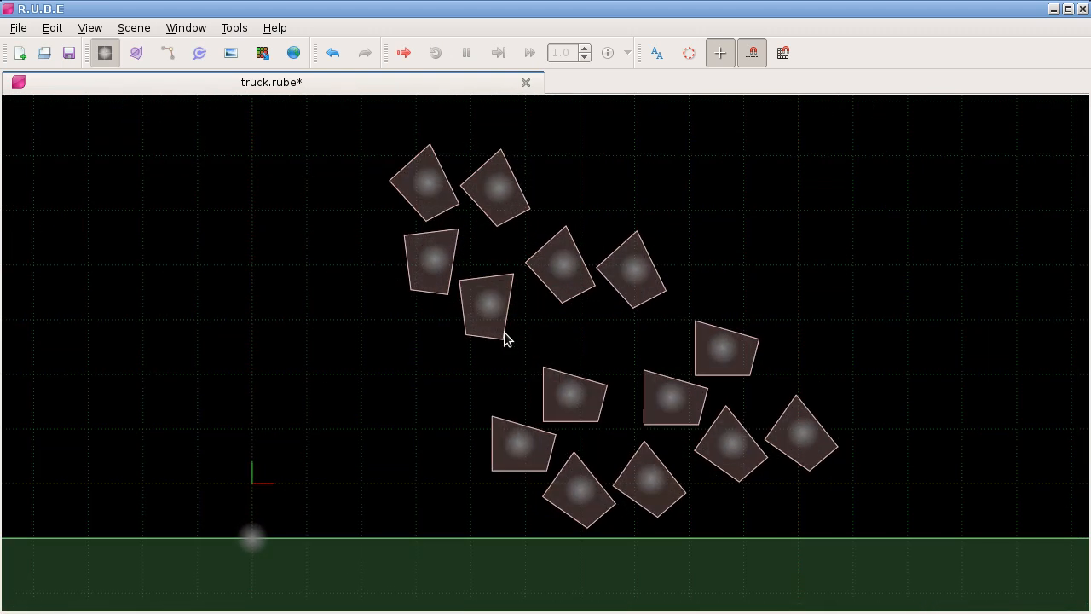
{"action": "left_click_drag", "start_coordinate": [379, 137], "coordinate": [871, 512]}
{"action": "left_click", "coordinate": [261, 526], "text": "shift"}
{"action": "left_click_drag", "start_coordinate": [339, 372], "coordinate": [266, 349]}
{"action": "scroll", "coordinate": [266, 350], "scroll_direction": "down", "scroll_amount": 2}
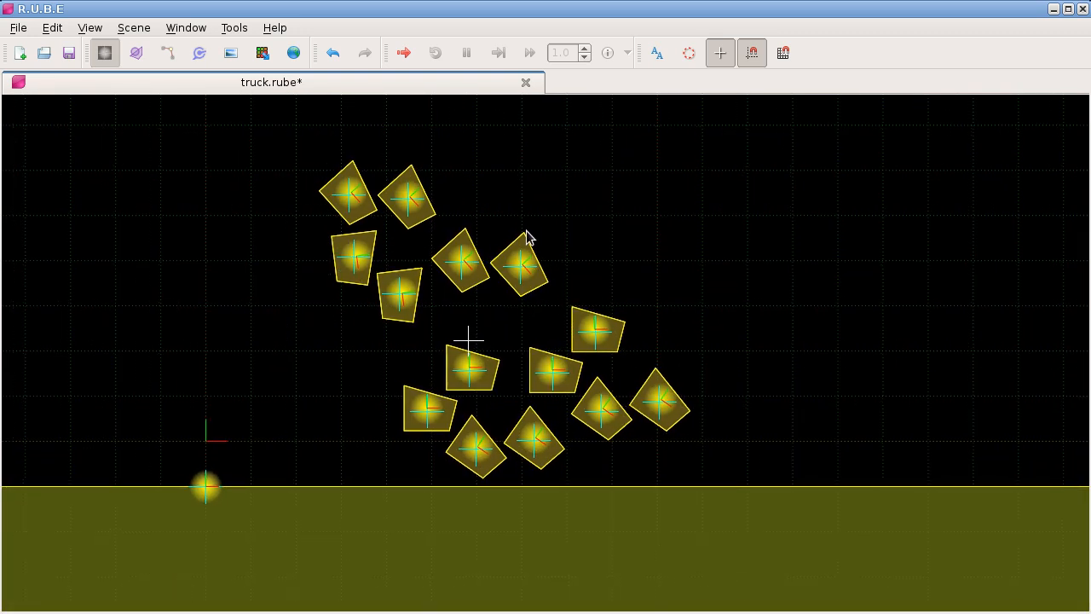
Step: Run "Step selected bodies" on the blocks and ground with enough steps for the blocks to settle into a pile
{"action": "right_click", "coordinate": [558, 200]}
{"action": "mouse_move", "coordinate": [631, 333]}
{"action": "mouse_move", "coordinate": [628, 363]}
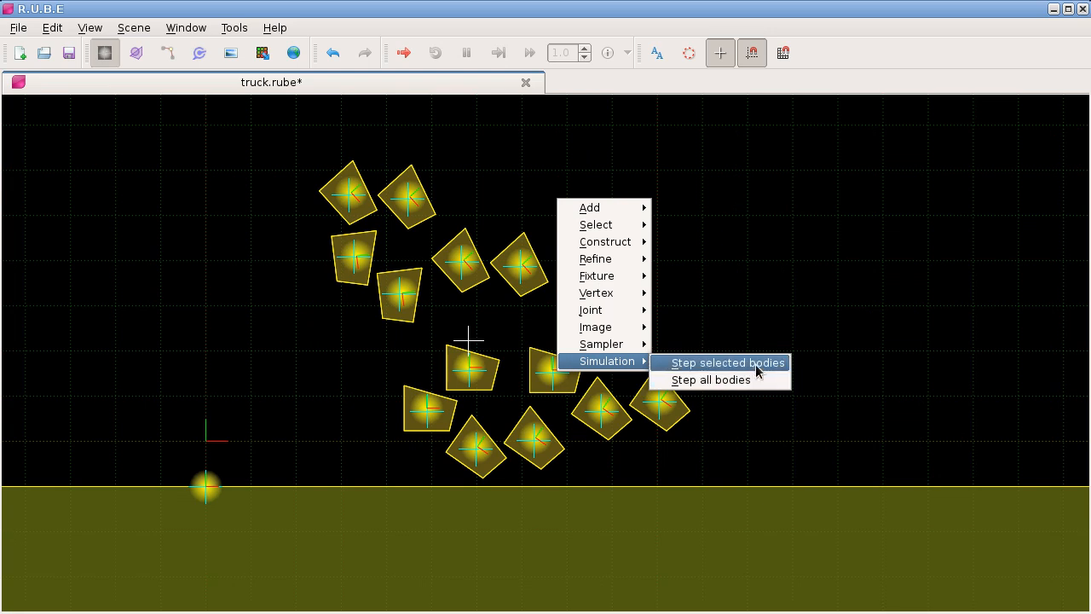
{"action": "left_click", "coordinate": [704, 365]}
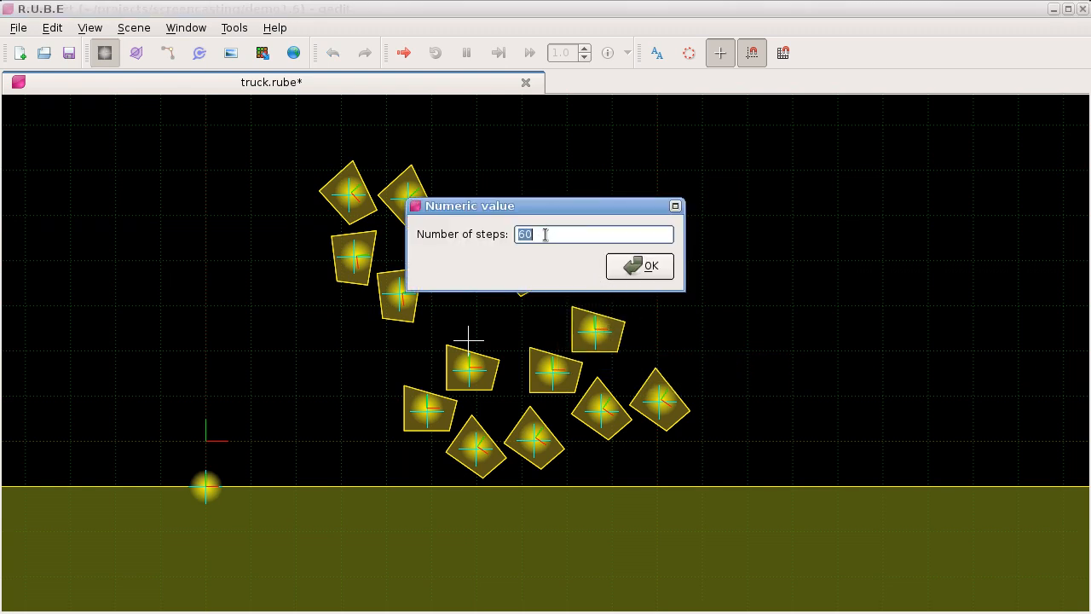
{"action": "left_click_drag", "start_coordinate": [531, 235], "coordinate": [662, 159]}
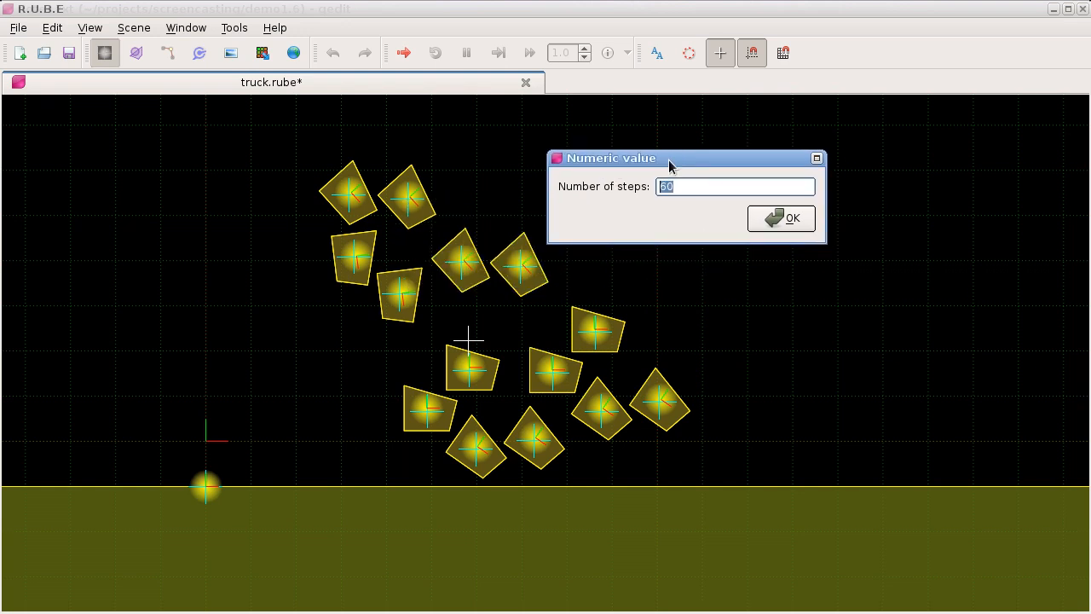
{"action": "key", "text": "shift+Left"}
{"action": "key", "text": "shift+Left"}
{"action": "type", "text": "600"}
{"action": "key", "text": "shift+Left"}
{"action": "type", "text": "12"}
{"action": "left_click", "coordinate": [765, 224]}
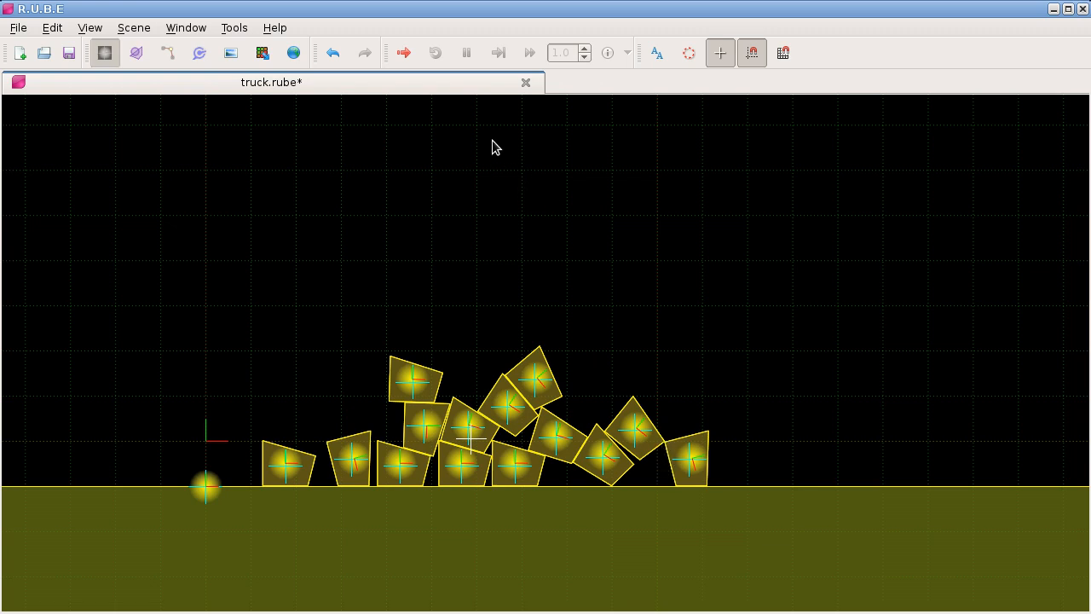
Step: Simulate the settled pile, pull at its outermost block beside the stack, and close the simulation
{"action": "key", "text": "F5"}
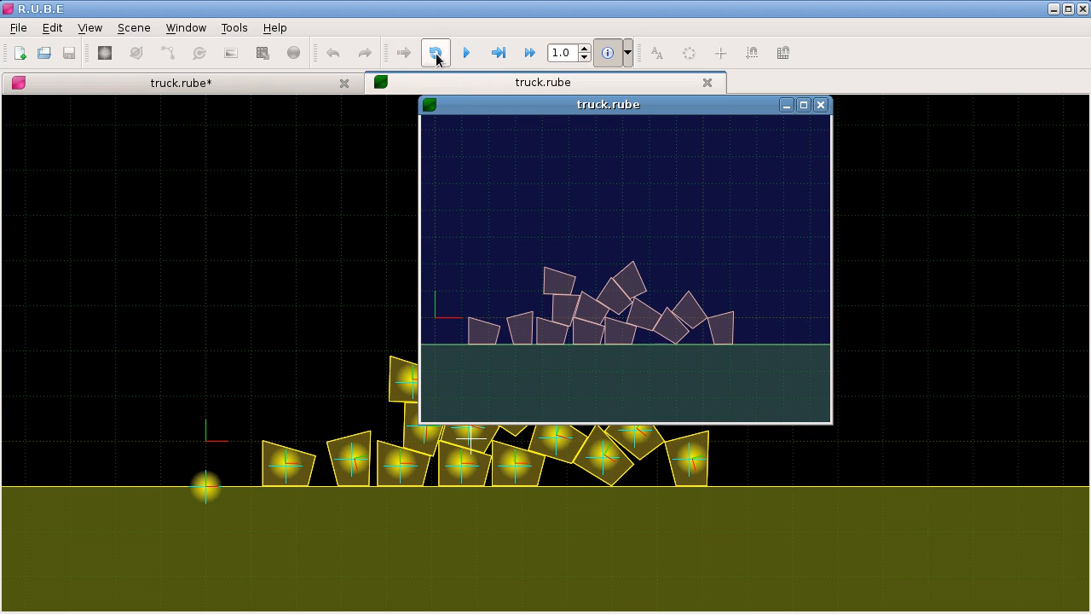
{"action": "key", "text": "space"}
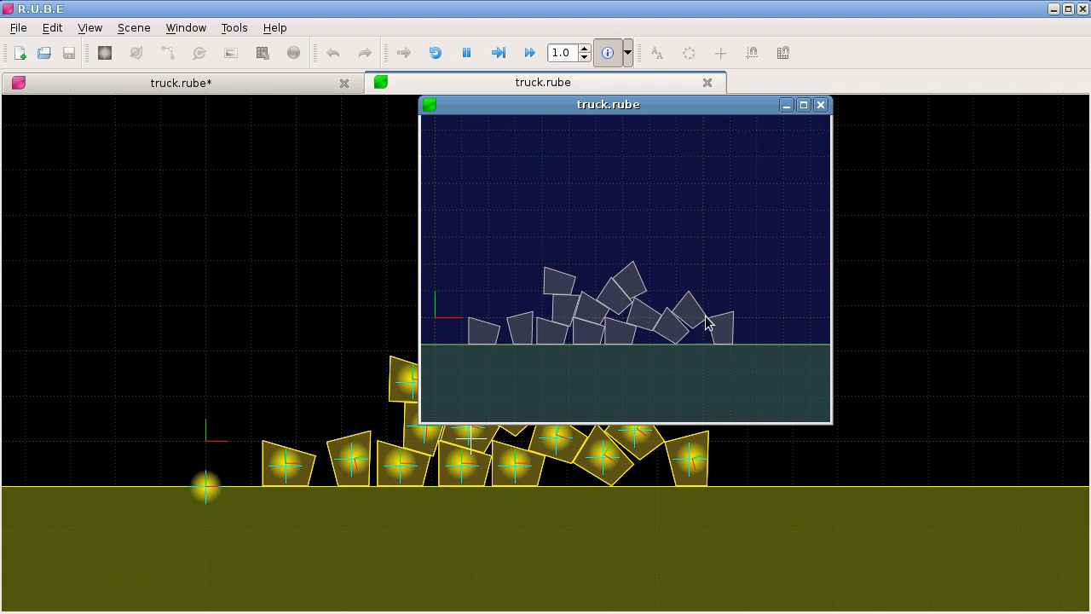
{"action": "scroll", "coordinate": [711, 325], "scroll_direction": "up", "scroll_amount": 10}
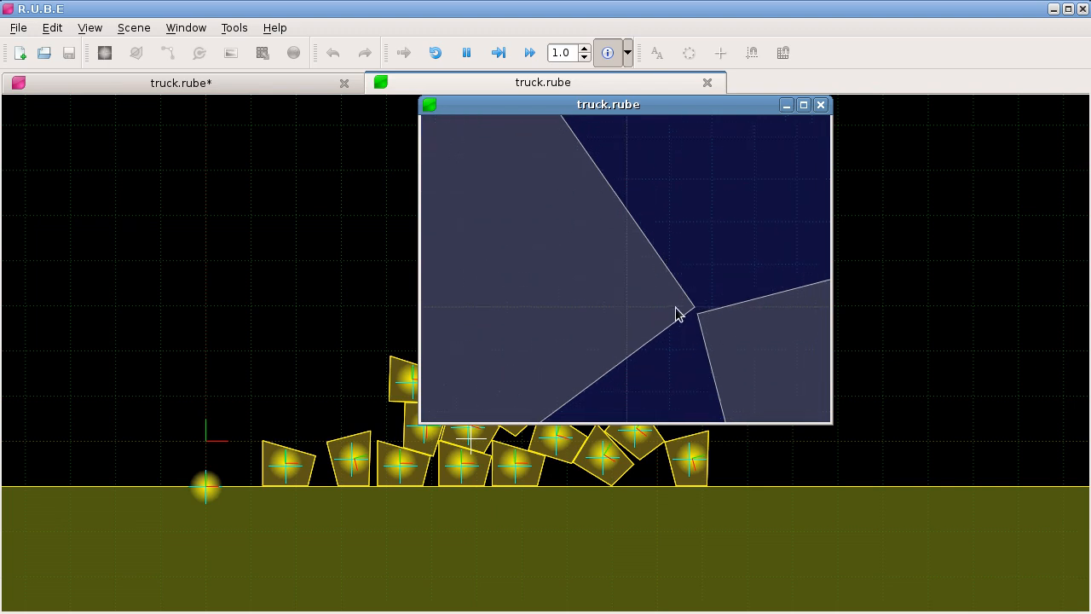
{"action": "scroll", "coordinate": [695, 308], "scroll_direction": "down", "scroll_amount": 8}
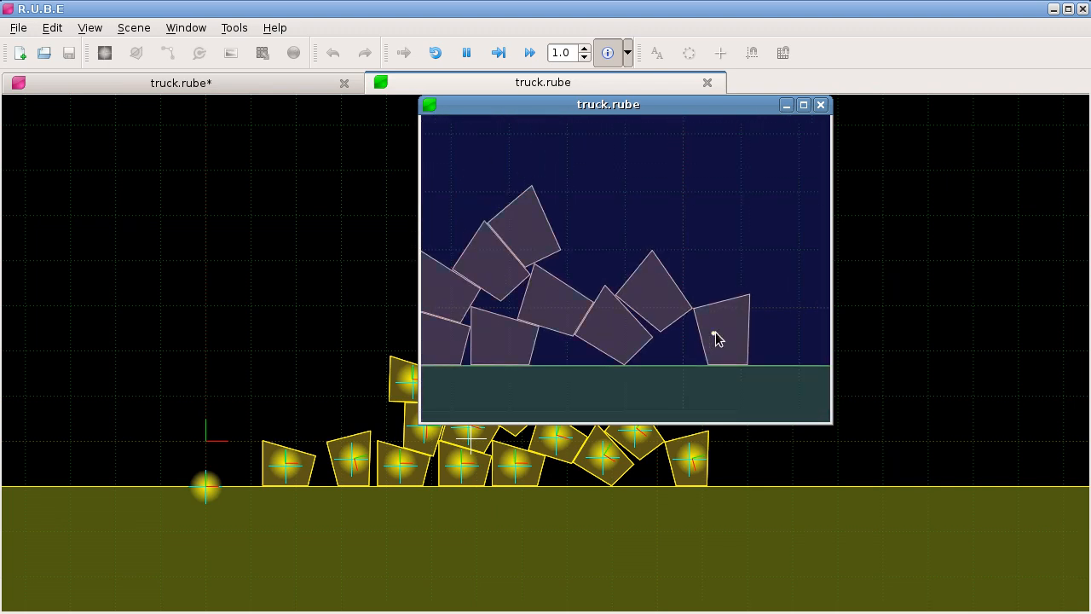
{"action": "scroll", "coordinate": [716, 337], "scroll_direction": "down", "scroll_amount": 5}
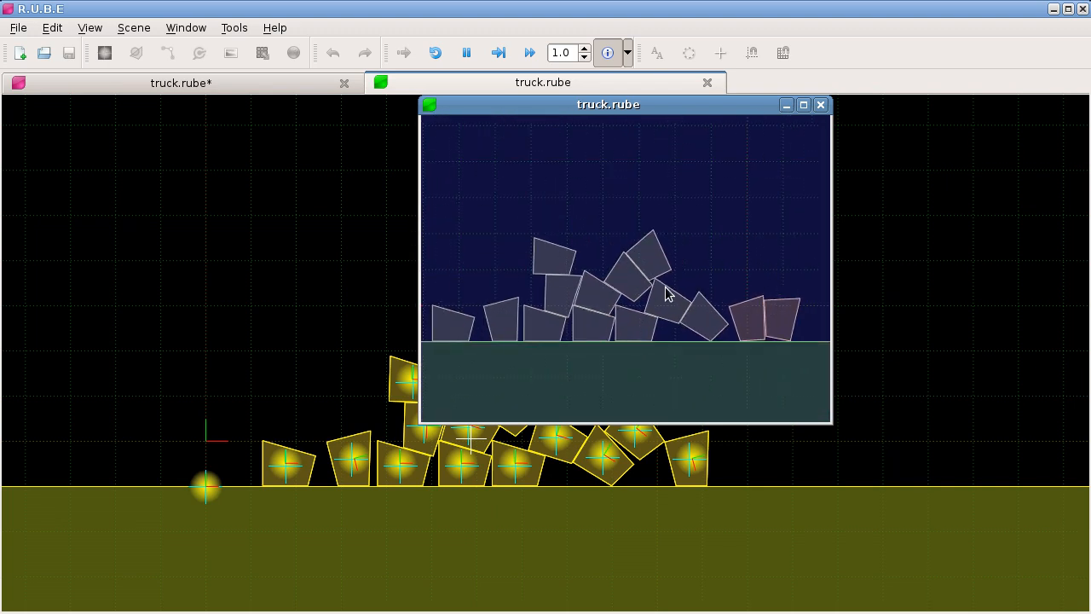
{"action": "scroll", "coordinate": [648, 290], "scroll_direction": "up", "scroll_amount": 2}
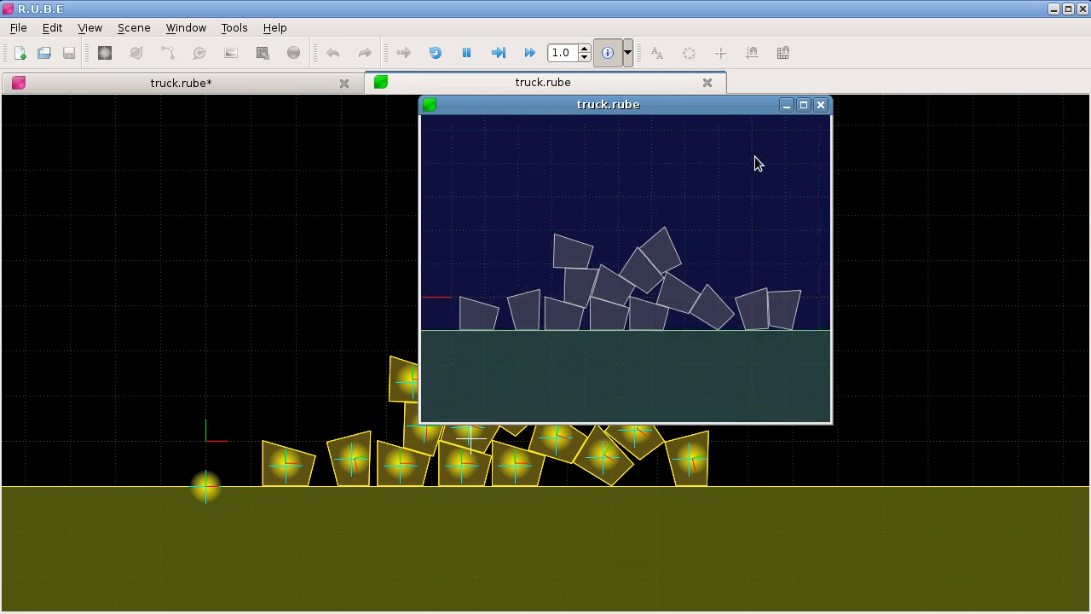
{"action": "left_click", "coordinate": [820, 105]}
{"action": "scroll", "coordinate": [660, 319], "scroll_direction": "down", "scroll_amount": 1}
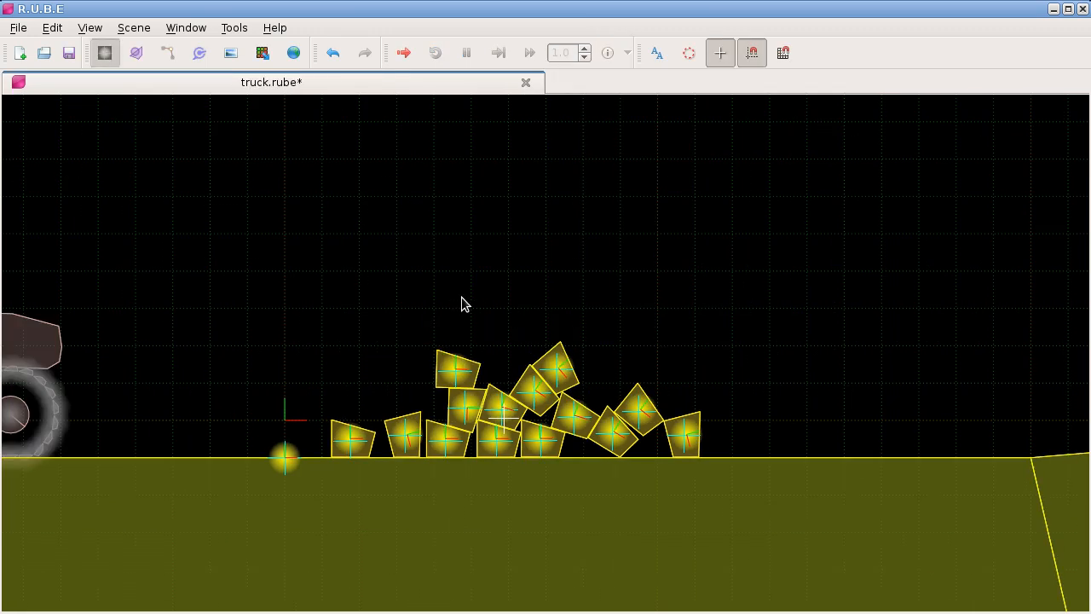
Step: Examine the settled block pile around the truck and the command for stepping selected bodies
{"action": "scroll", "coordinate": [459, 300], "scroll_direction": "down", "scroll_amount": 5}
{"action": "scroll", "coordinate": [452, 300], "scroll_direction": "up", "scroll_amount": 4}
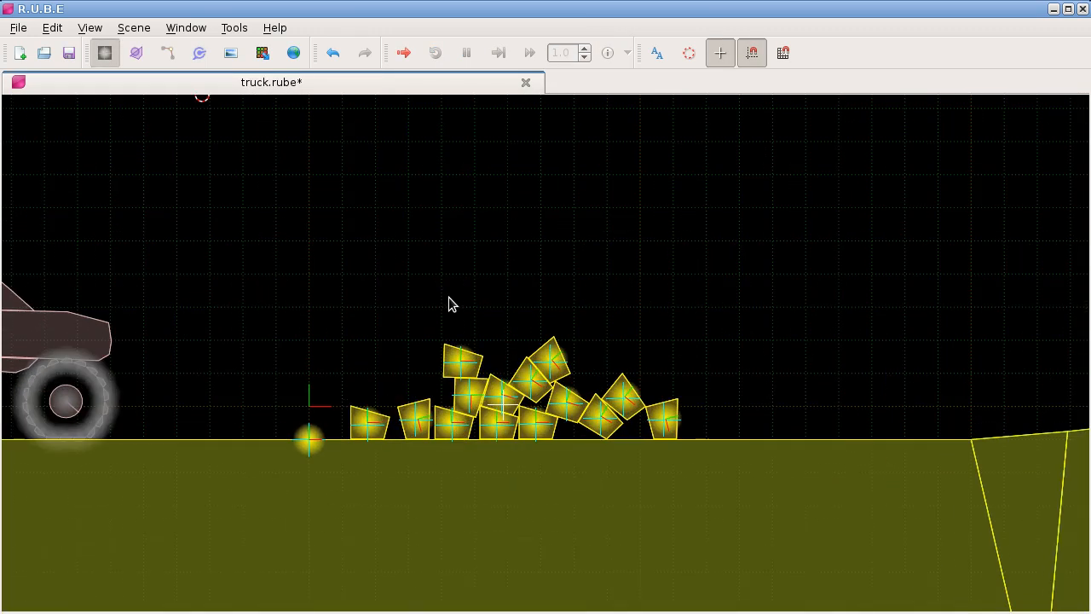
{"action": "left_click_drag", "start_coordinate": [346, 290], "coordinate": [625, 300]}
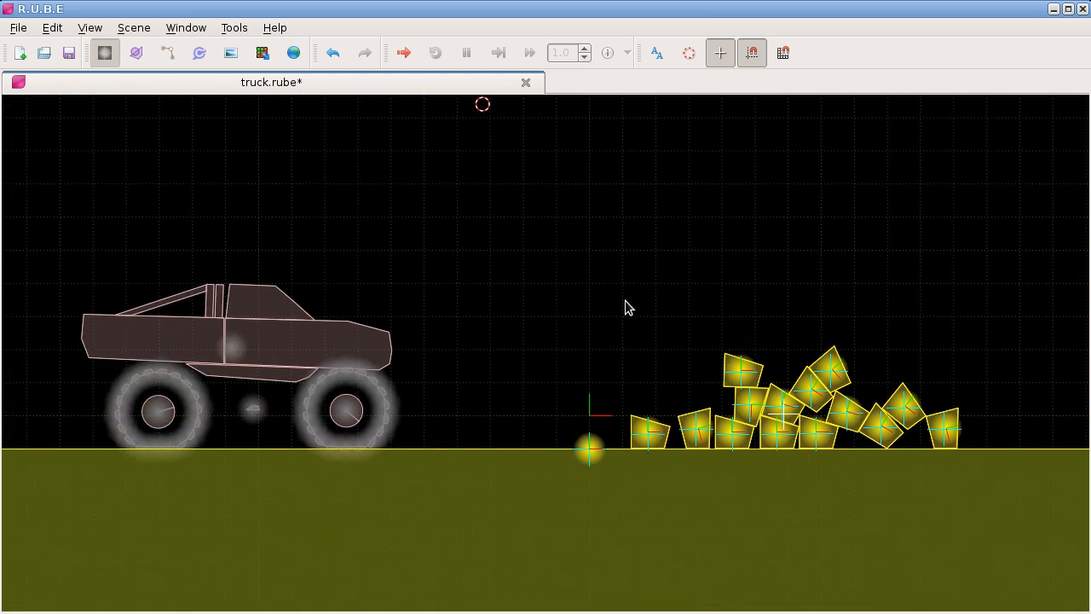
{"action": "left_click_drag", "start_coordinate": [554, 289], "coordinate": [453, 231]}
{"action": "scroll", "coordinate": [570, 295], "scroll_direction": "up", "scroll_amount": 8}
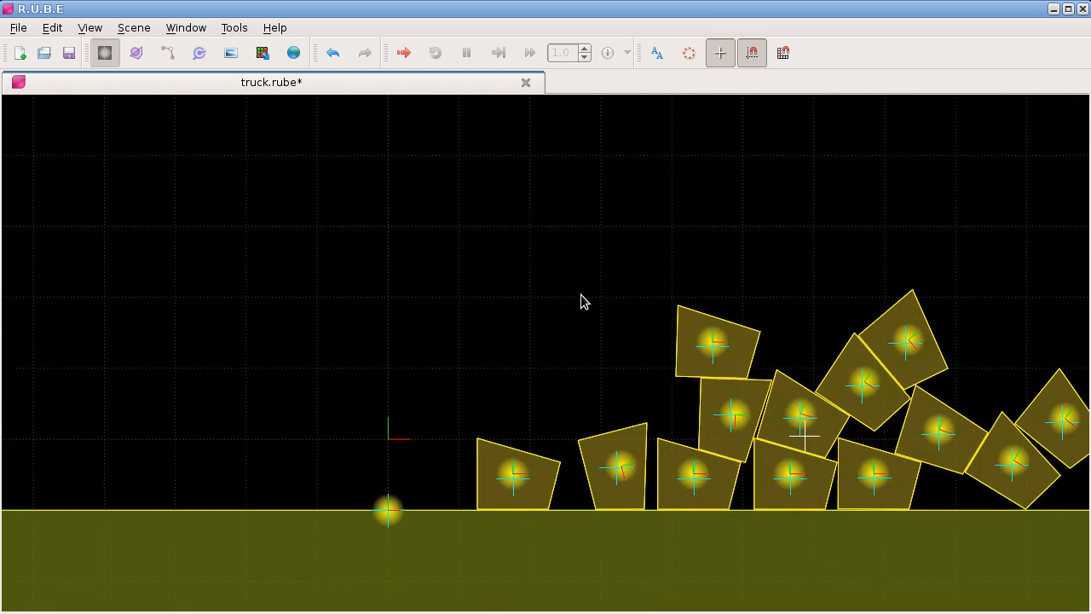
{"action": "left_click_drag", "start_coordinate": [576, 294], "coordinate": [432, 228]}
{"action": "scroll", "coordinate": [431, 228], "scroll_direction": "down", "scroll_amount": 3}
{"action": "right_click", "coordinate": [429, 212]}
{"action": "mouse_move", "coordinate": [495, 371]}
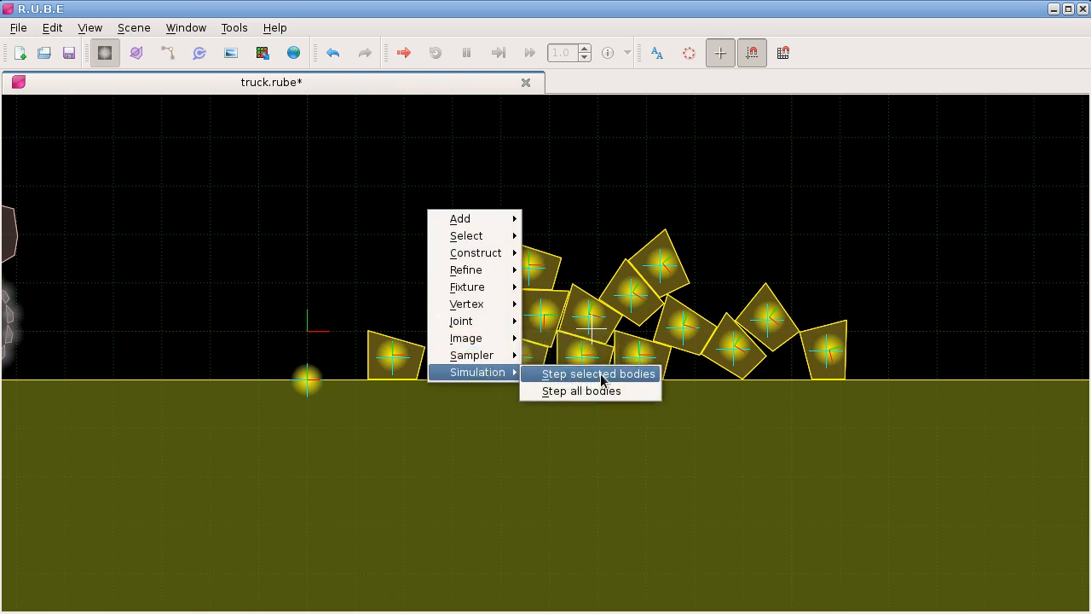
{"action": "left_click", "coordinate": [600, 373]}
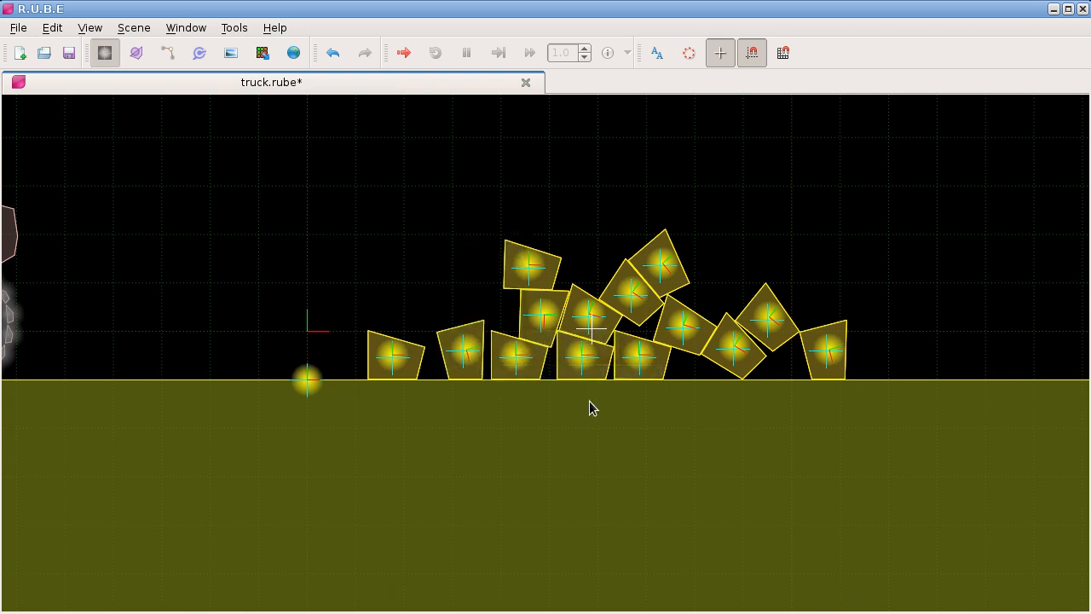
{"action": "scroll", "coordinate": [589, 399], "scroll_direction": "down", "scroll_amount": 2}
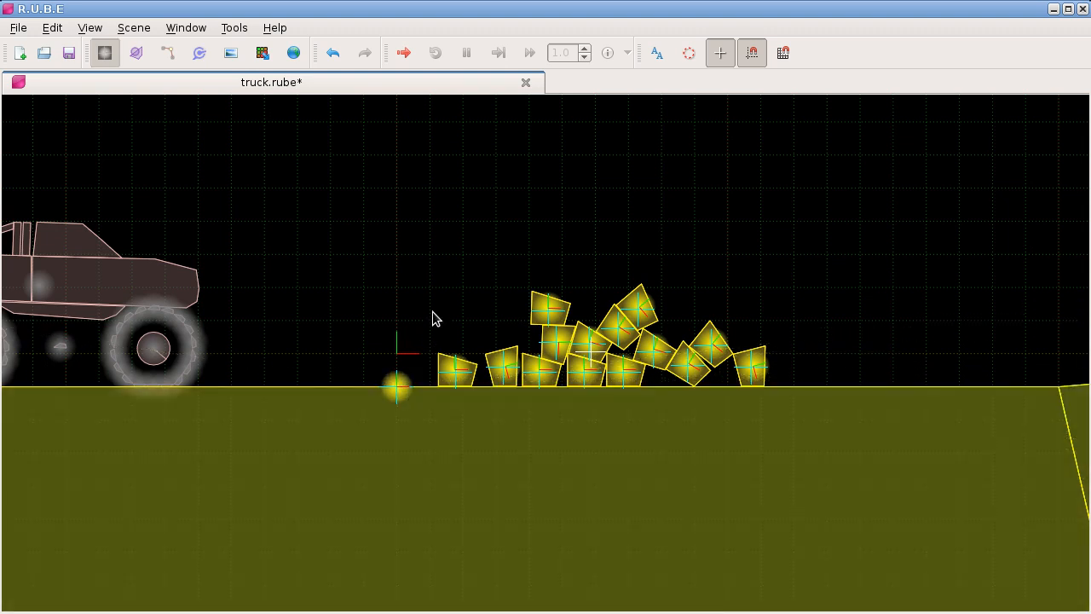
Step: Undo the stepping of the blocks, redo it, and undo it again
{"action": "key", "text": "ctrl+z"}
{"action": "key", "text": "ctrl+shift+z"}
{"action": "key", "text": "ctrl+z"}
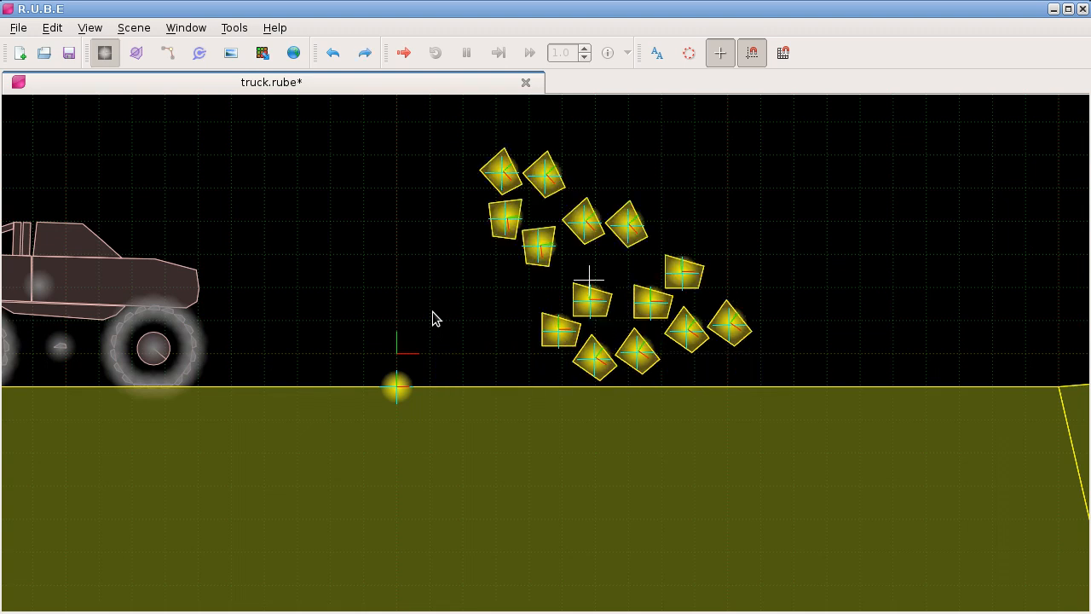
Step: Select only the blocks without the ground body and run "Step selected bodies" for 120 steps
{"action": "left_click_drag", "start_coordinate": [441, 132], "coordinate": [799, 371]}
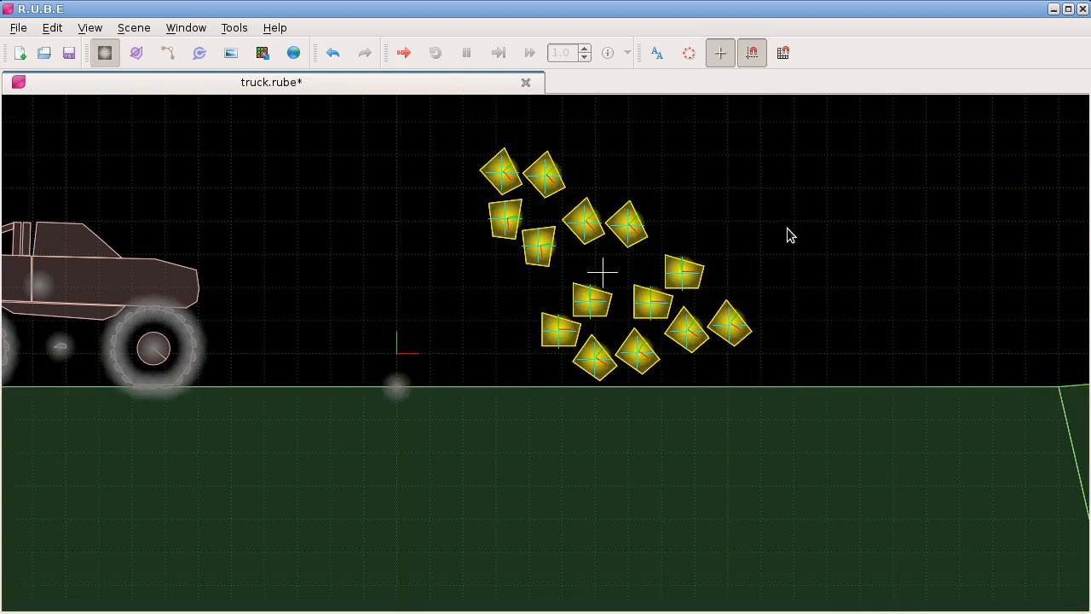
{"action": "right_click", "coordinate": [789, 226]}
{"action": "mouse_move", "coordinate": [856, 396]}
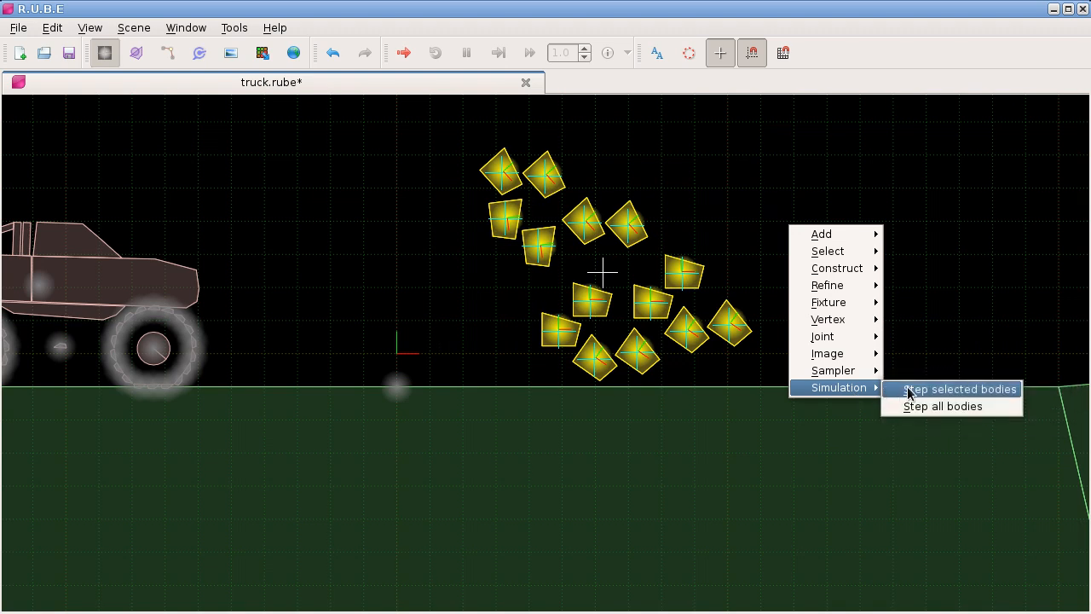
{"action": "left_click", "coordinate": [909, 390]}
{"action": "type", "text": "60"}
{"action": "type", "text": "120"}
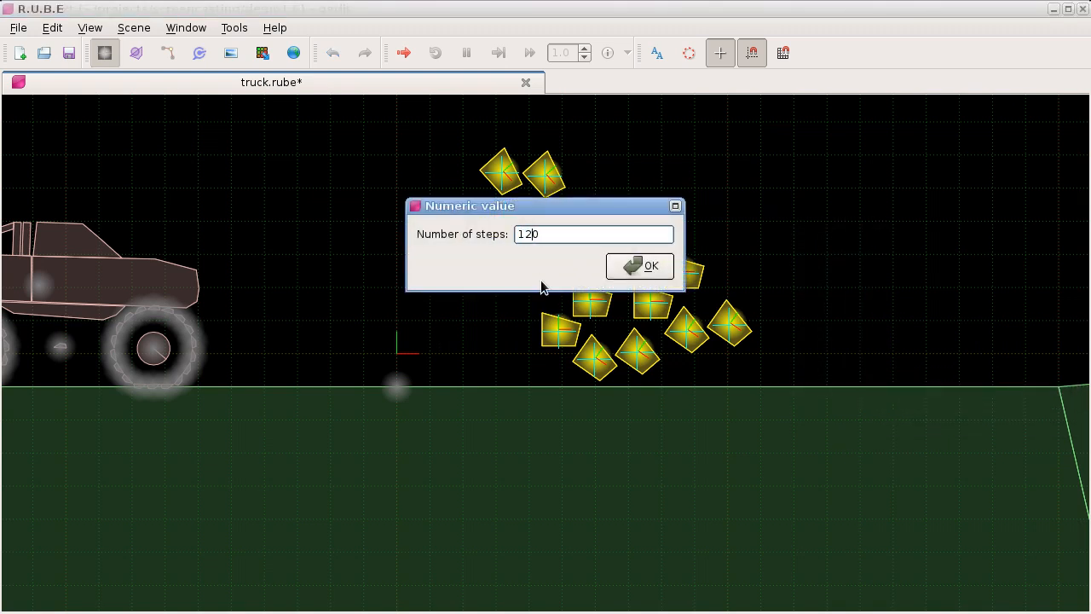
{"action": "left_click", "coordinate": [641, 270]}
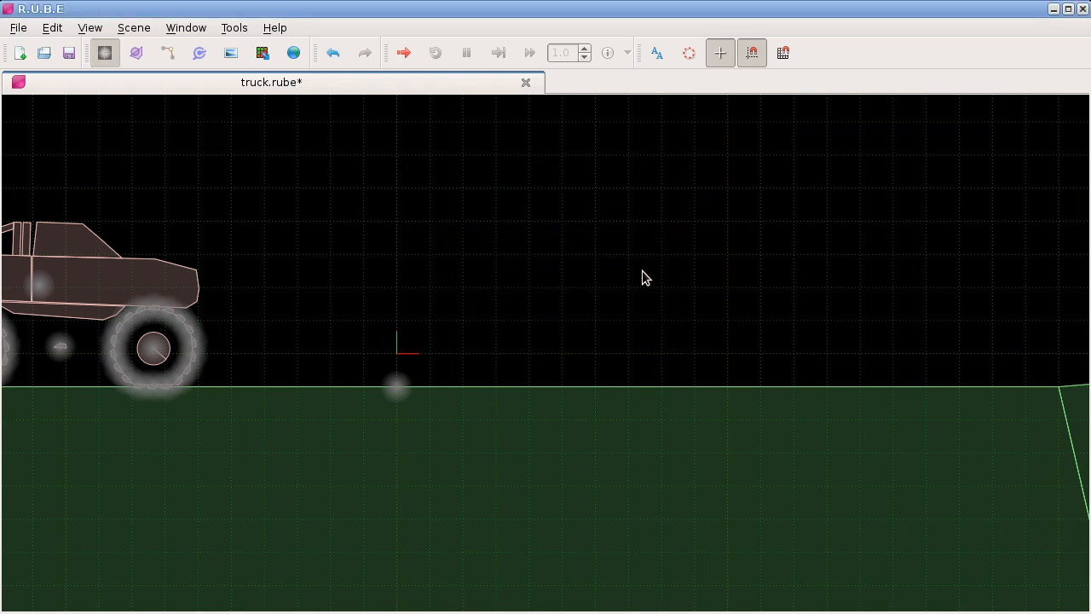
Step: Examine where the blocks went relative to the ground body
{"action": "scroll", "coordinate": [642, 270], "scroll_direction": "down", "scroll_amount": 4}
{"action": "left_click_drag", "start_coordinate": [645, 344], "coordinate": [619, 240]}
{"action": "scroll", "coordinate": [611, 309], "scroll_direction": "down", "scroll_amount": 2}
{"action": "left_click_drag", "start_coordinate": [600, 358], "coordinate": [572, 256]}
{"action": "left_click", "coordinate": [447, 149]}
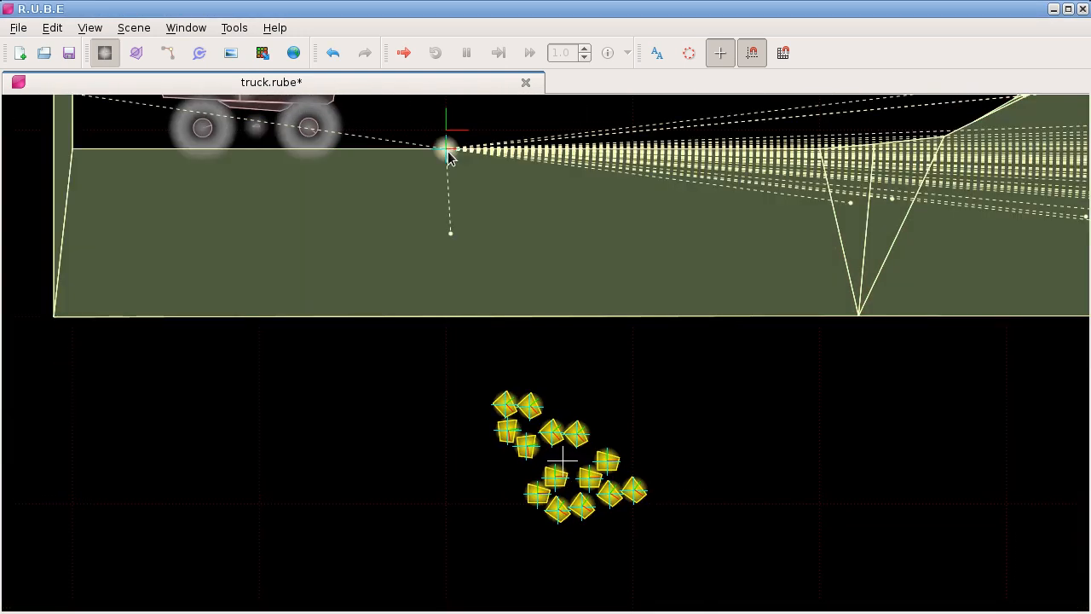
{"action": "left_click_drag", "start_coordinate": [607, 179], "coordinate": [582, 291]}
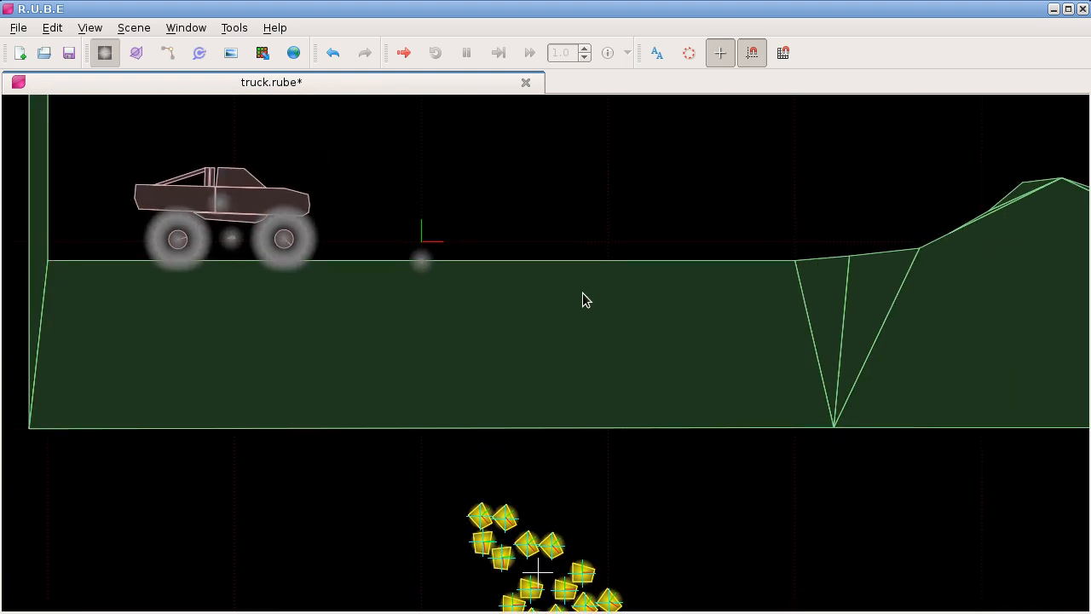
Step: Undo the 120-step run on the blocks
{"action": "key", "text": "ctrl+z"}
{"action": "scroll", "coordinate": [480, 155], "scroll_direction": "up", "scroll_amount": 5}
{"action": "left_click_drag", "start_coordinate": [478, 175], "coordinate": [481, 274]}
Step: Check the feature list in notes.txt, return to R.U.B.E, and close the truck.rube scene
{"action": "left_click", "coordinate": [509, 613]}
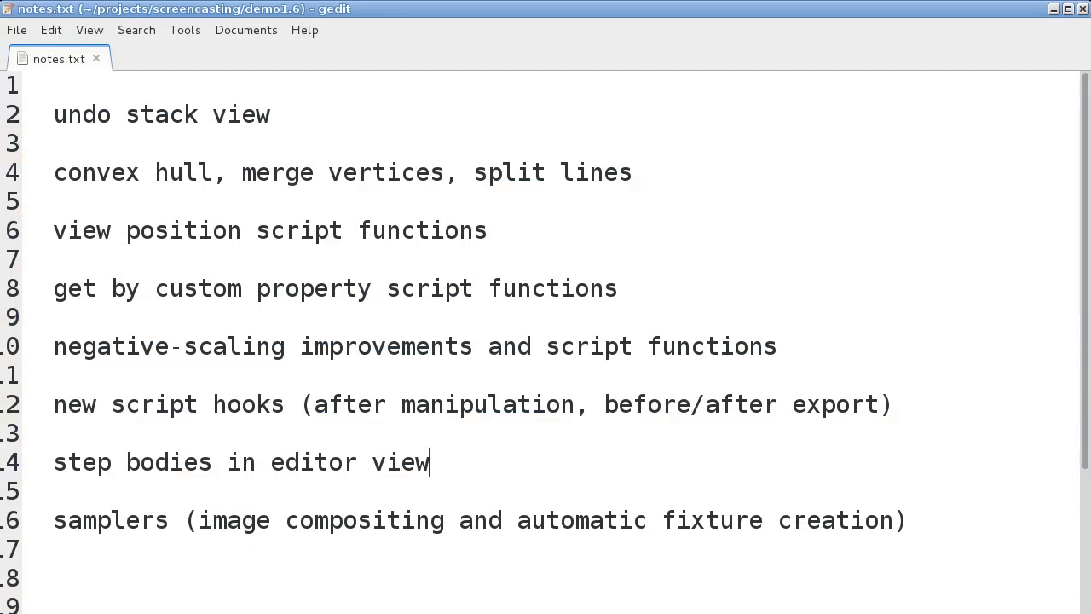
{"action": "left_click", "coordinate": [383, 613]}
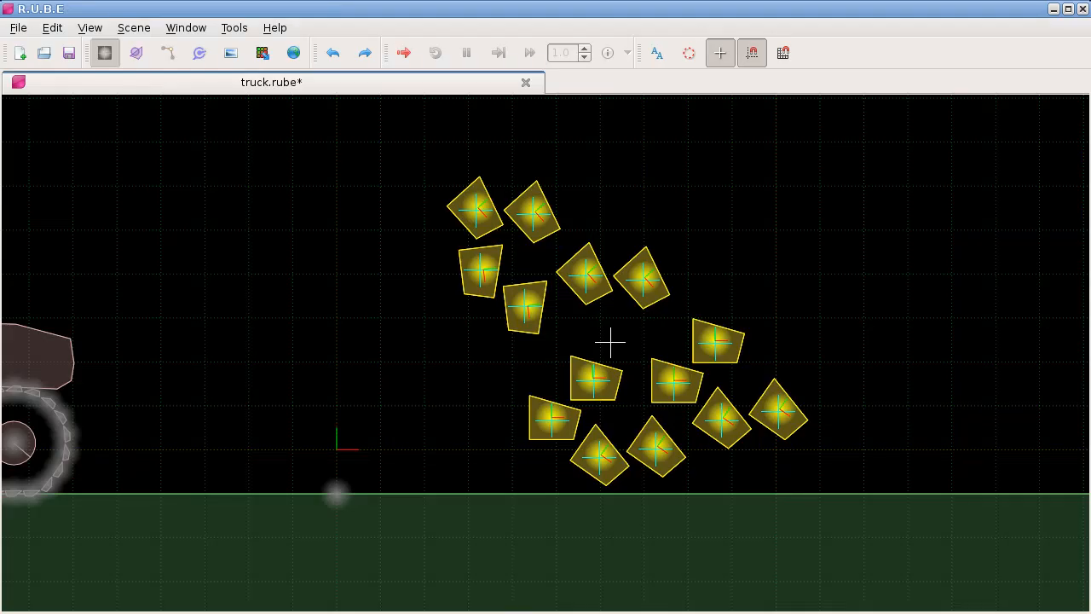
{"action": "left_click", "coordinate": [525, 82]}
{"action": "left_click", "coordinate": [473, 282]}
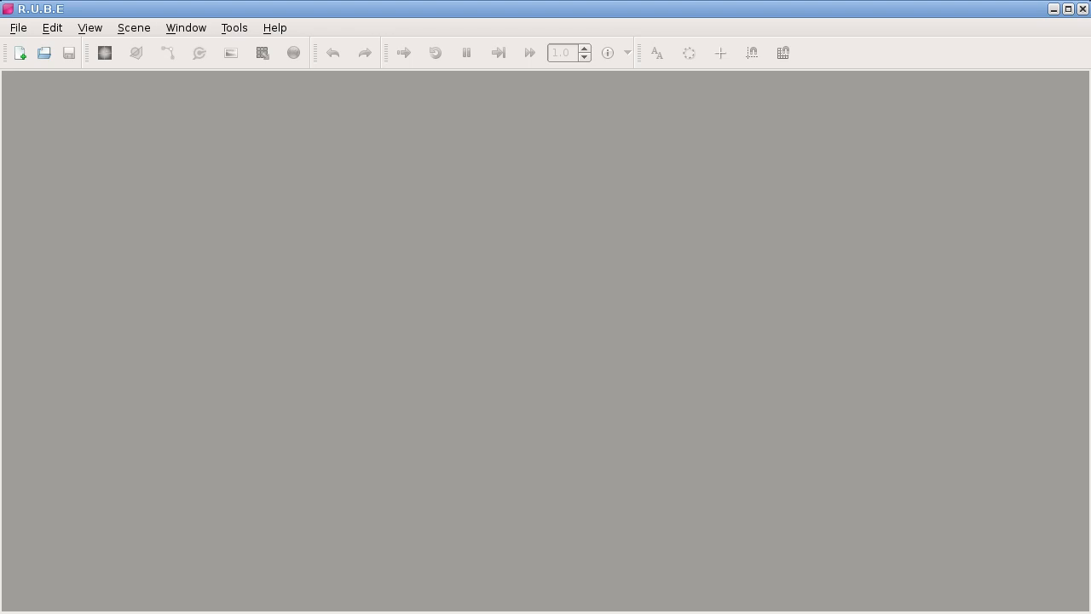
Step: Switch to notes.txt in gedit and highlight the word "samplers" in the feature list
{"action": "key", "text": "alt+Tab"}
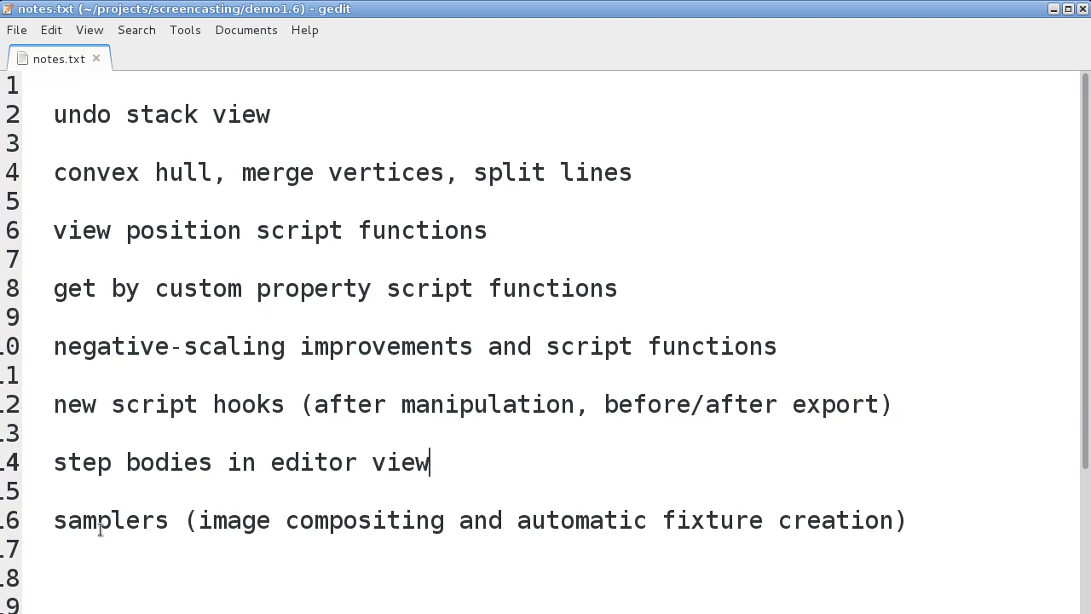
{"action": "mouse_move", "coordinate": [54, 520]}
{"action": "left_mouse_down"}
{"action": "mouse_move", "coordinate": [172, 520]}
{"action": "mouse_move", "coordinate": [59, 522]}
{"action": "left_mouse_up"}
{"action": "left_click", "coordinate": [156, 520]}
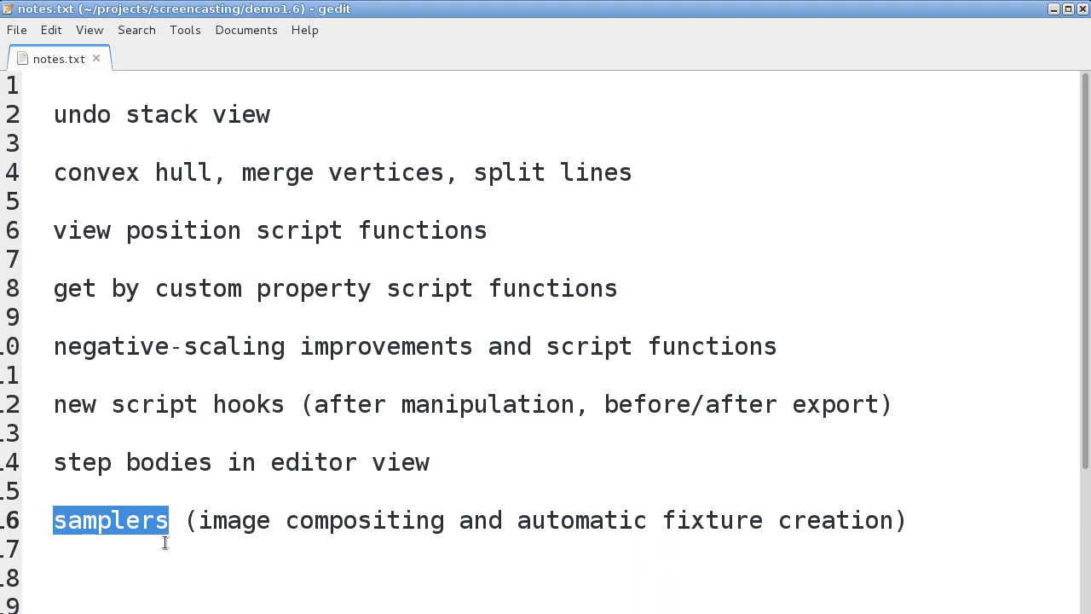
{"action": "key", "text": "Right"}
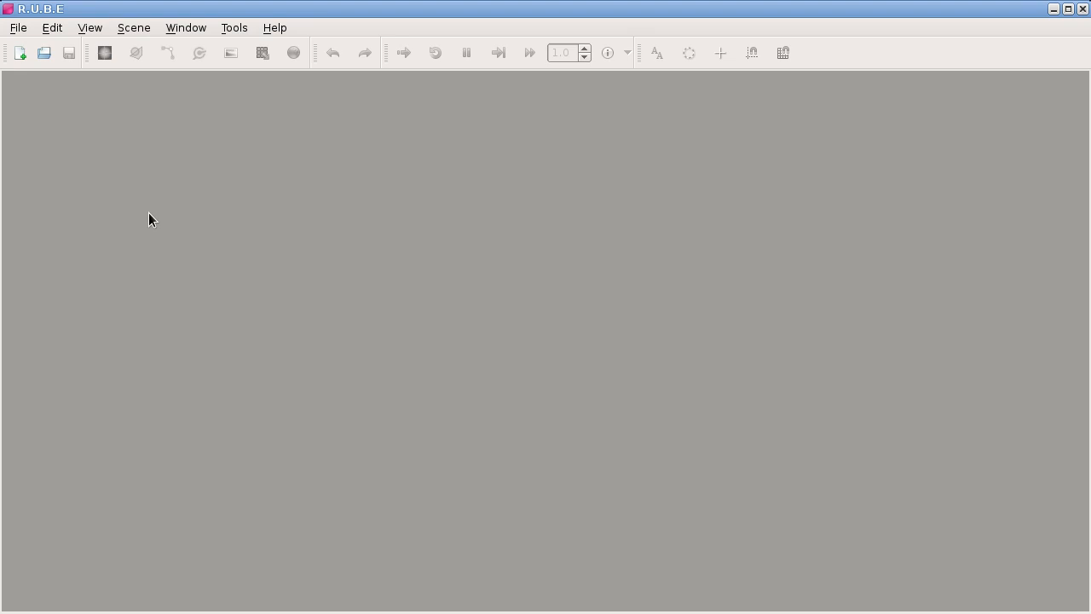
Step: Create a new scene in R.U.B.E and add a sampler at the cursor, placed above and left of the origin
{"action": "left_click", "coordinate": [19, 53]}
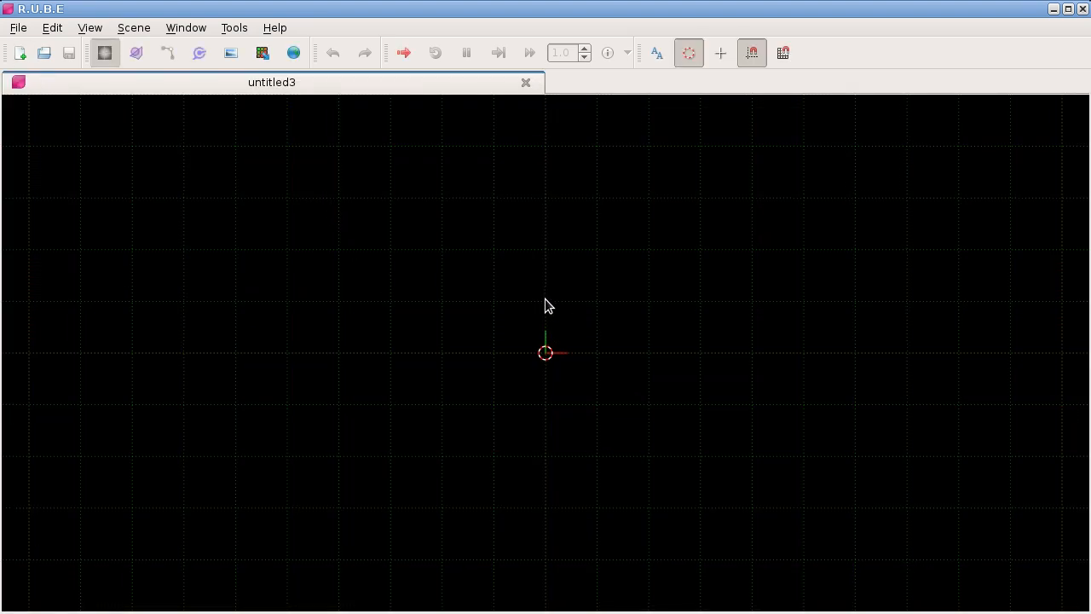
{"action": "key", "text": "c"}
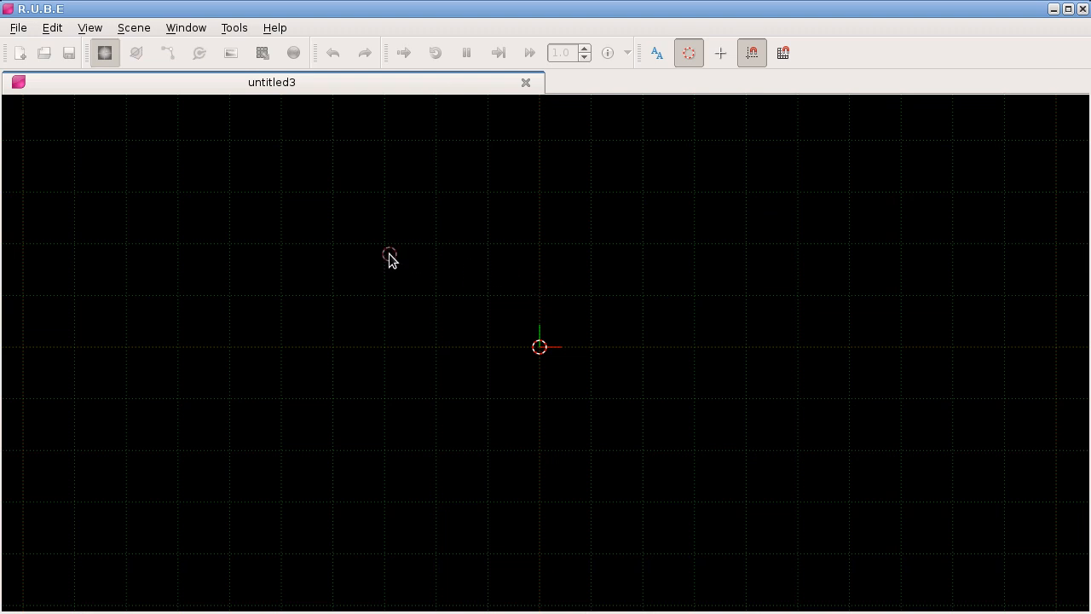
{"action": "right_click", "coordinate": [425, 258]}
{"action": "mouse_move", "coordinate": [460, 266]}
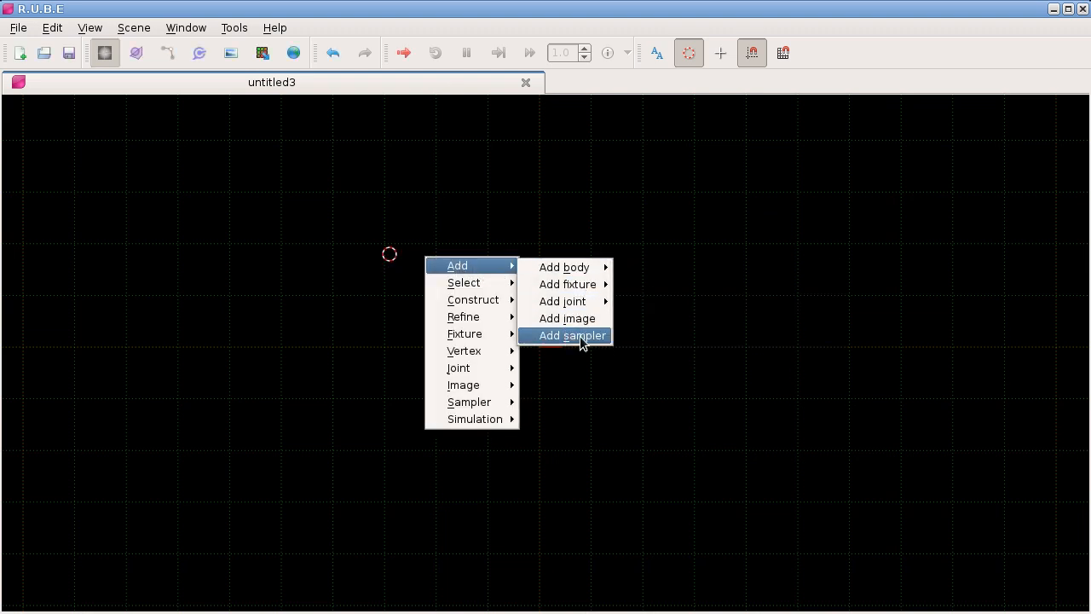
{"action": "left_click", "coordinate": [591, 336]}
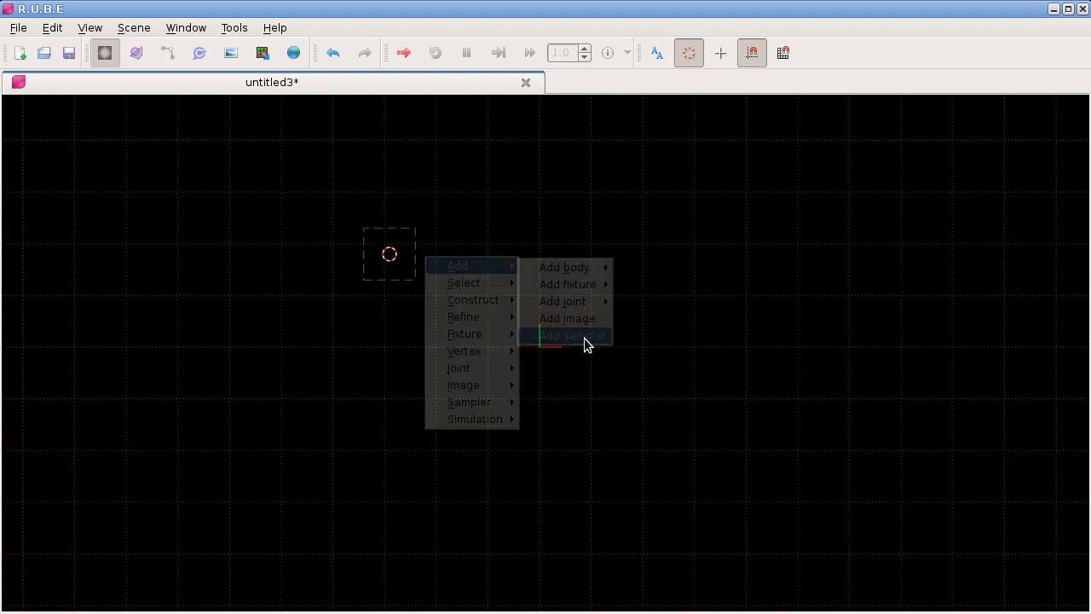
Step: Select the sampler, move it closer to the origin, and rotate it slightly clockwise
{"action": "left_click", "coordinate": [411, 259]}
{"action": "mouse_move", "coordinate": [404, 244]}
{"action": "left_mouse_down"}
{"action": "mouse_move", "coordinate": [526, 238]}
{"action": "mouse_move", "coordinate": [510, 222]}
{"action": "mouse_move", "coordinate": [605, 193]}
{"action": "mouse_move", "coordinate": [528, 242]}
{"action": "mouse_move", "coordinate": [540, 194]}
{"action": "mouse_move", "coordinate": [548, 248]}
{"action": "left_mouse_up"}
{"action": "scroll", "coordinate": [526, 260], "scroll_direction": "up", "scroll_amount": 2}
{"action": "key", "text": "t"}
{"action": "key", "text": "r"}
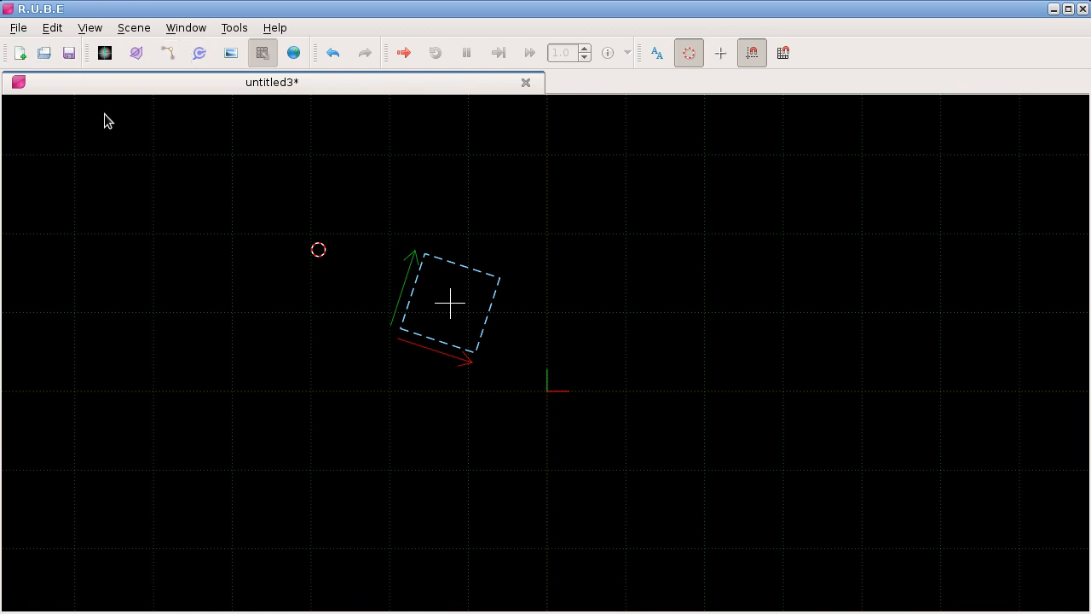
Step: Examine the Items list filtered to Samplers, toggling sampler0's selection off and on, and close the list
{"action": "key", "text": "F6"}
{"action": "left_click", "coordinate": [60, 103]}
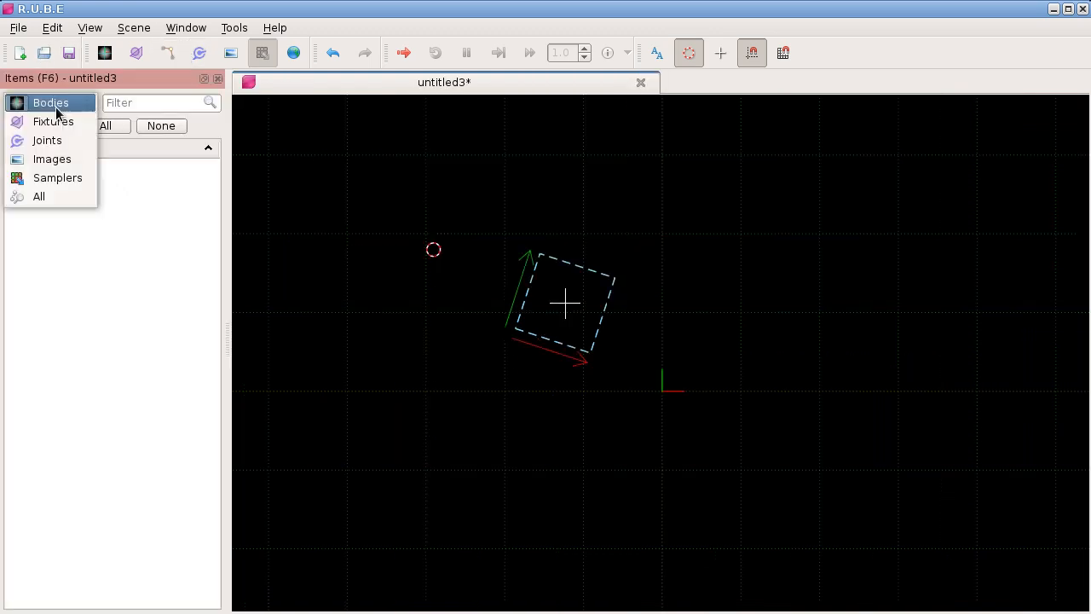
{"action": "left_click", "coordinate": [58, 177]}
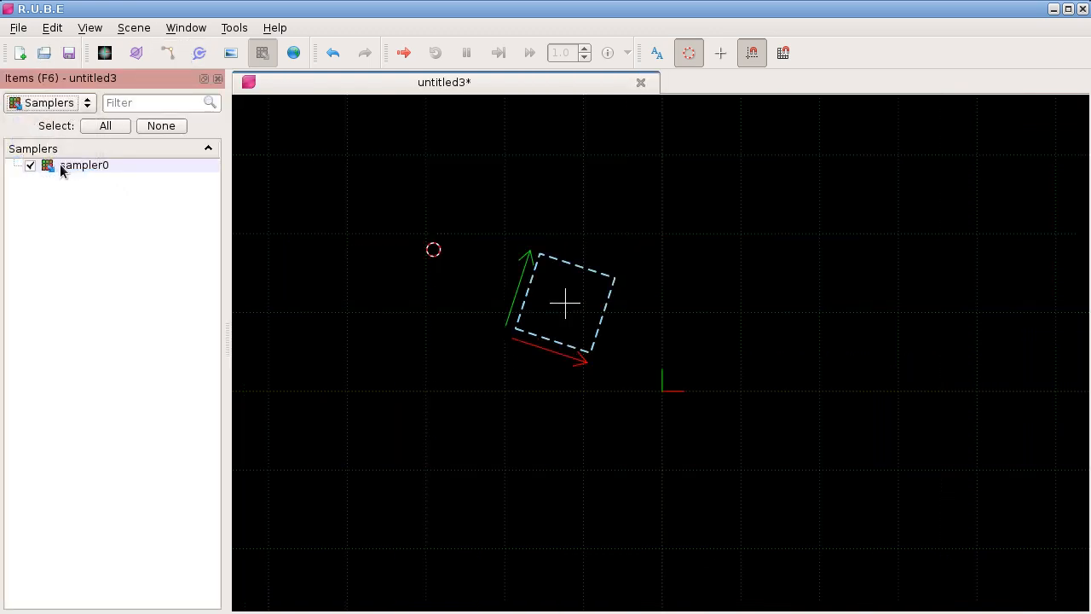
{"action": "left_click", "coordinate": [31, 166]}
{"action": "left_click", "coordinate": [33, 167]}
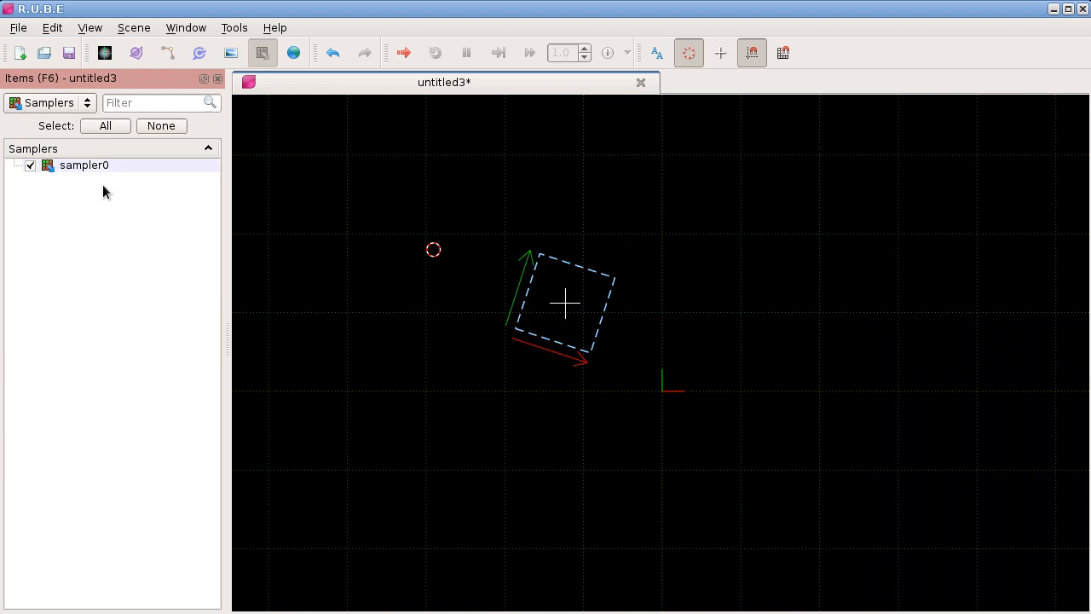
{"action": "left_click", "coordinate": [80, 104]}
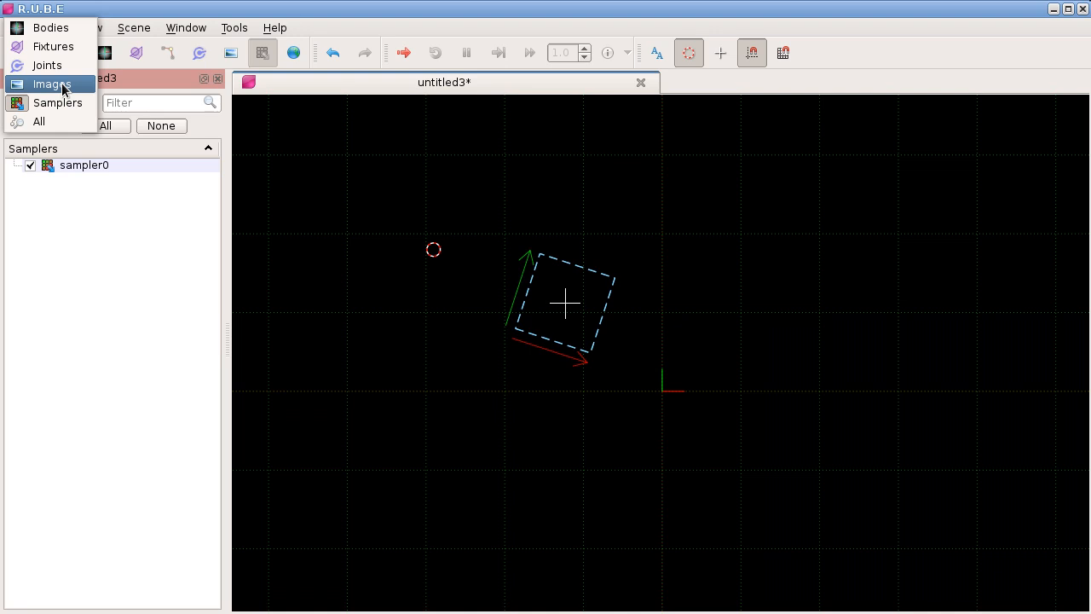
{"action": "left_click", "coordinate": [105, 258]}
{"action": "left_click", "coordinate": [218, 77]}
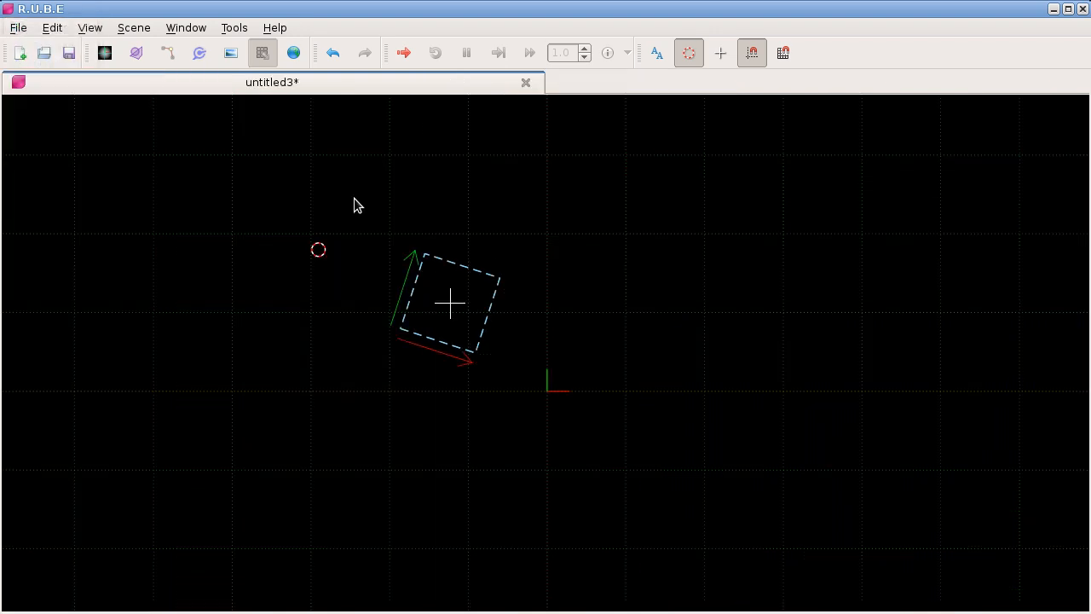
Step: Scale the sampler up slightly about its own centre
{"action": "scroll", "coordinate": [465, 275], "scroll_direction": "up", "scroll_amount": 3}
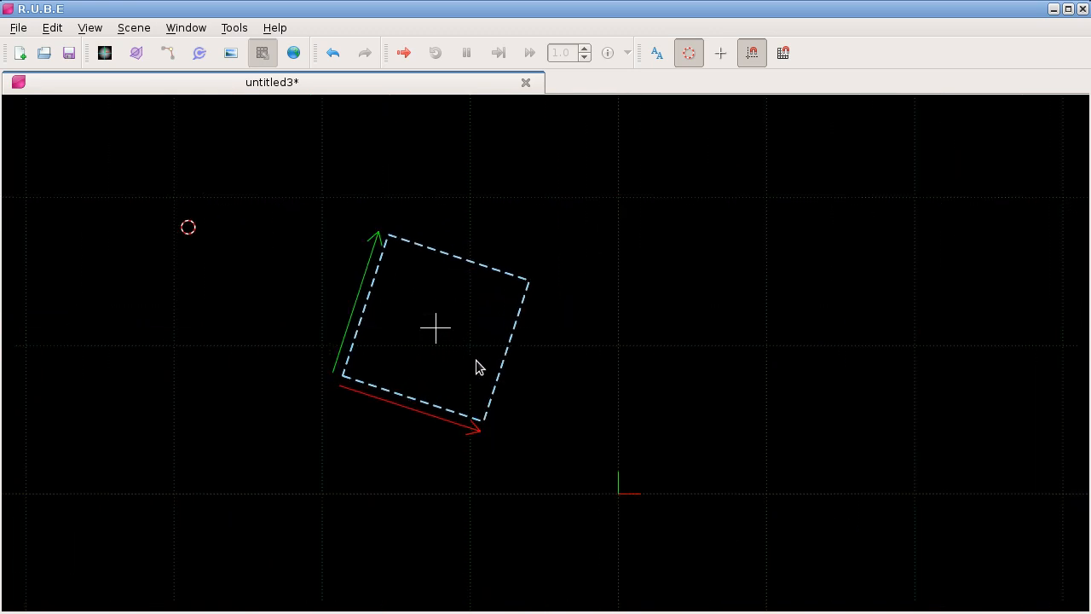
{"action": "key", "text": "s"}
{"action": "key", "text": "i"}
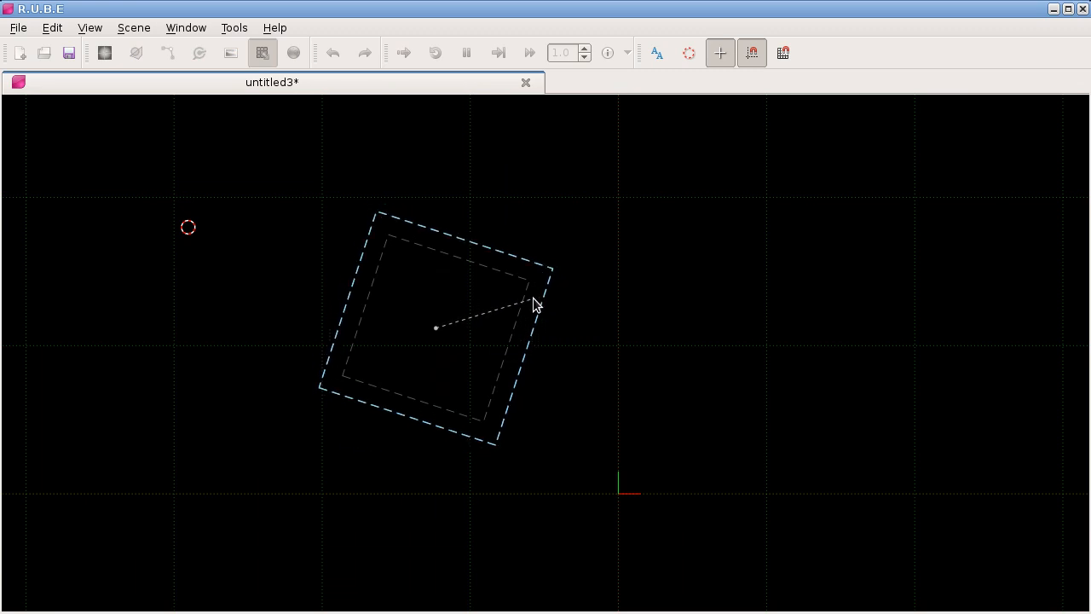
{"action": "left_click", "coordinate": [534, 304]}
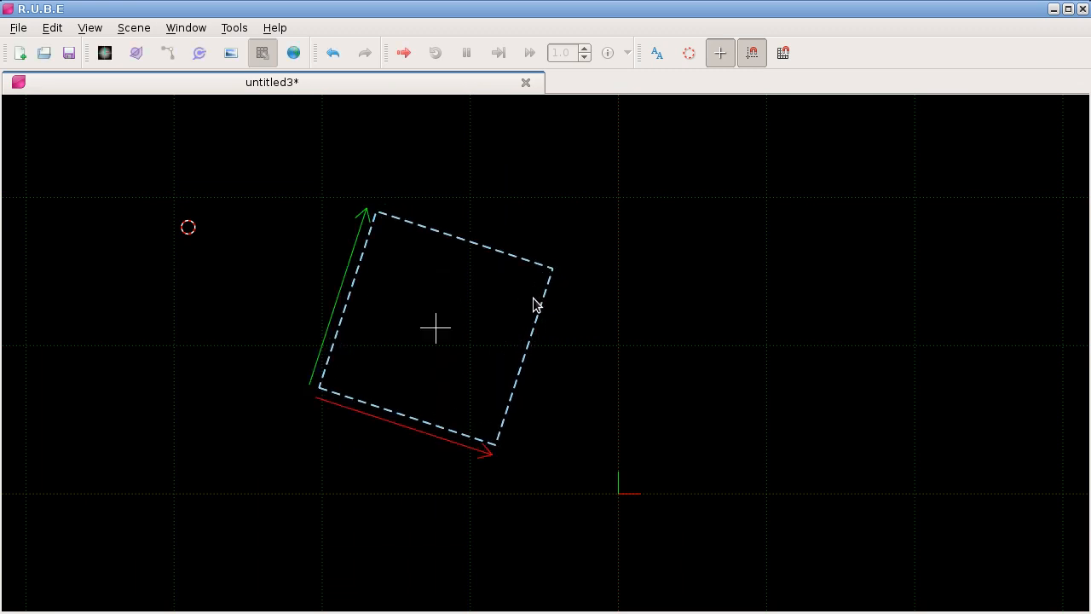
Step: Bring the rusty pickup body image from outside R.U.B.E into the scene so it overlaps the sampler
{"action": "key", "text": "alt+Tab"}
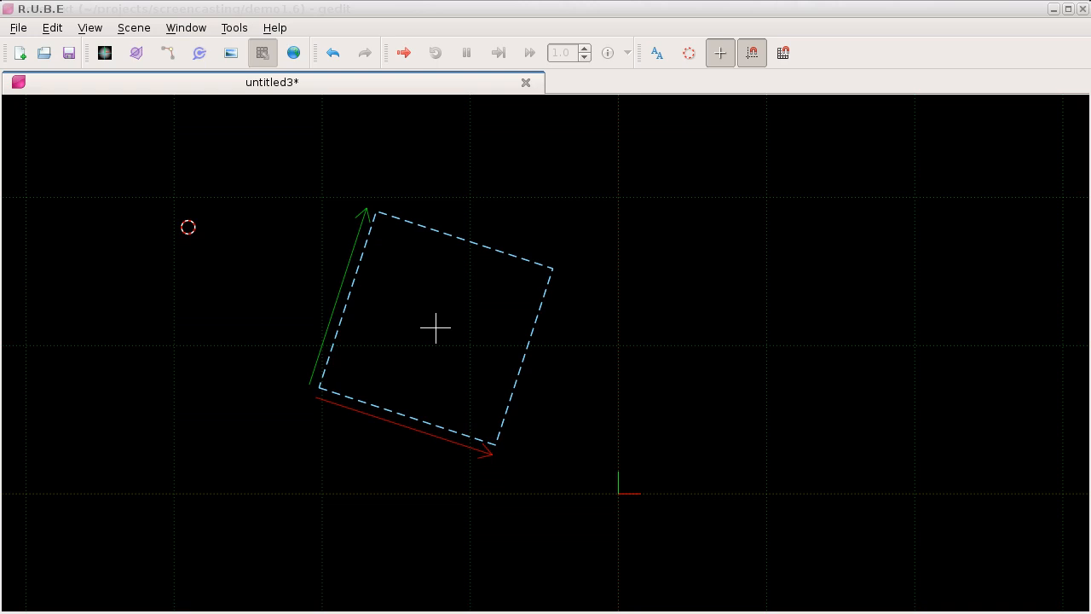
{"action": "left_click_drag", "start_coordinate": [431, 341], "coordinate": [495, 326]}
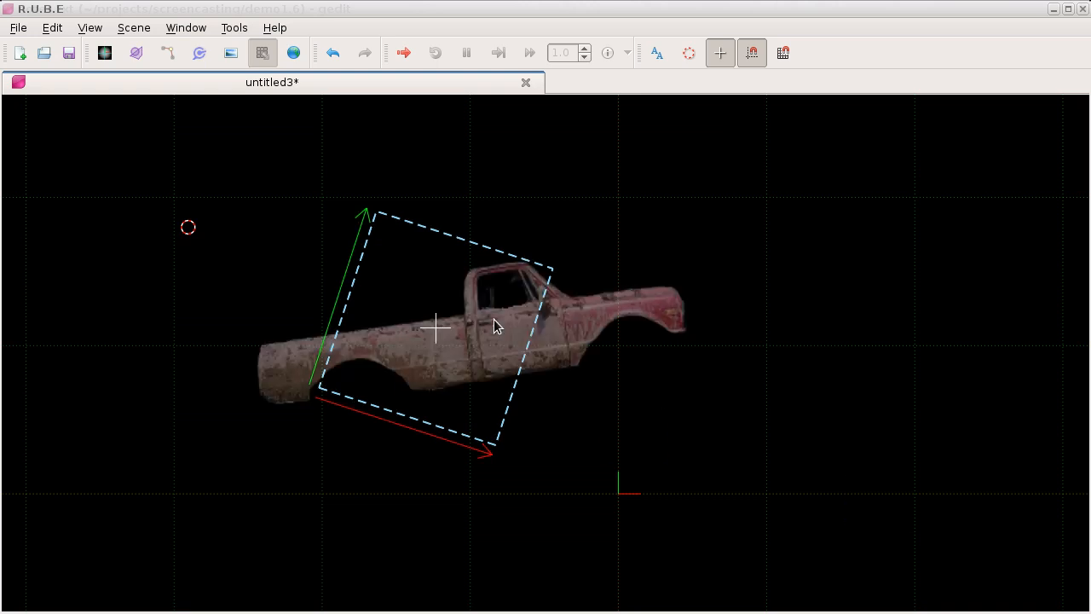
{"action": "left_click", "coordinate": [558, 333]}
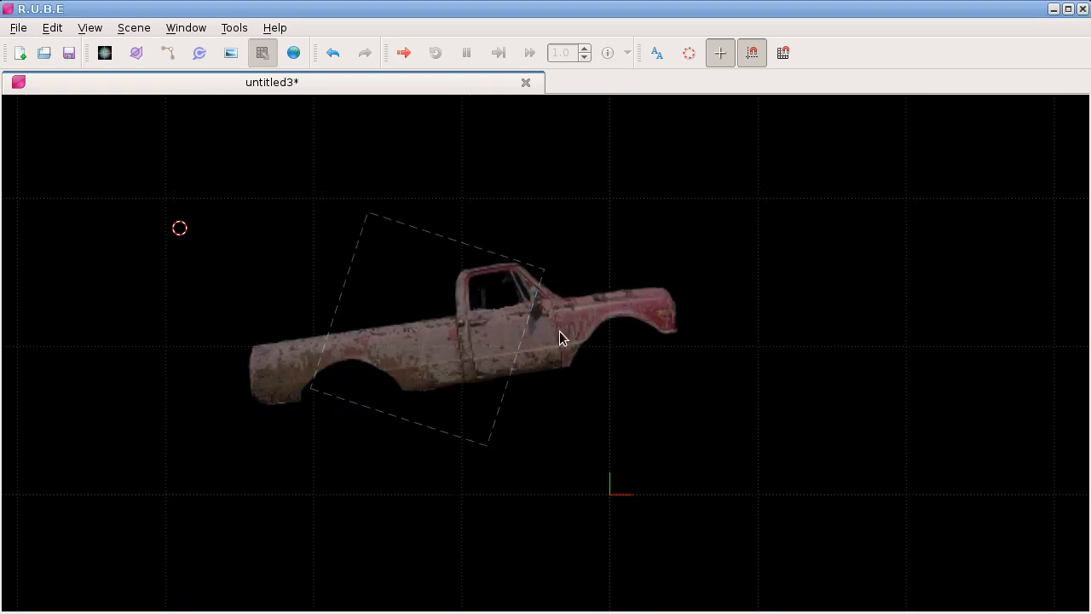
Step: Select the pickup image, then set the default image alpha to 1 in the display options and confirm
{"action": "key", "text": "i"}
{"action": "left_click", "coordinate": [555, 339]}
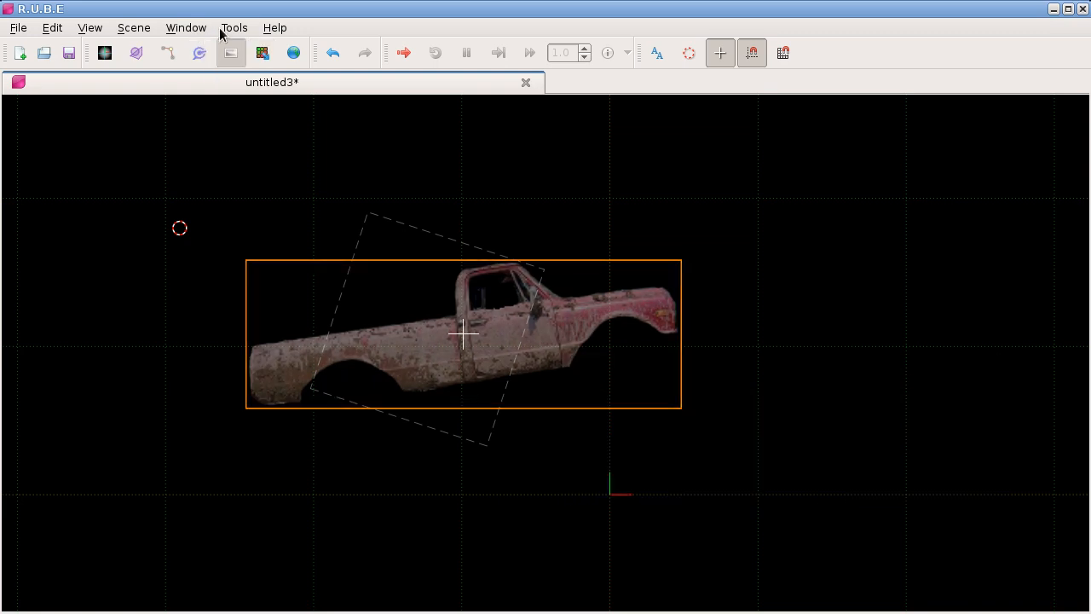
{"action": "left_click", "coordinate": [232, 28]}
{"action": "left_click", "coordinate": [254, 46]}
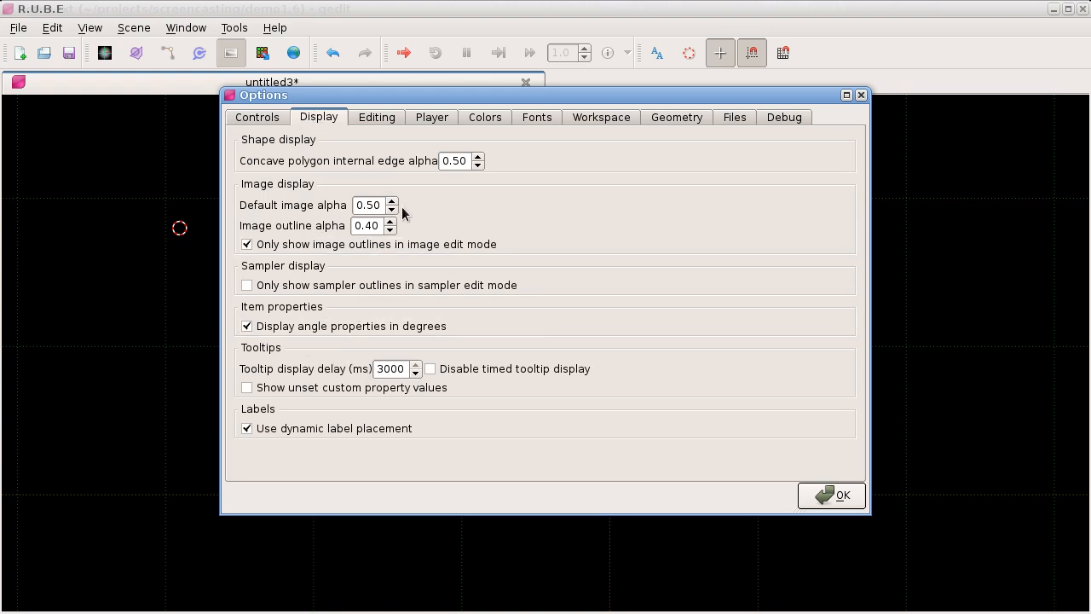
{"action": "left_click_drag", "start_coordinate": [369, 206], "coordinate": [359, 225]}
{"action": "key", "text": "Delete"}
{"action": "key", "text": "Delete"}
{"action": "type", "text": "1"}
{"action": "key", "text": "Return"}
{"action": "left_click", "coordinate": [806, 497]}
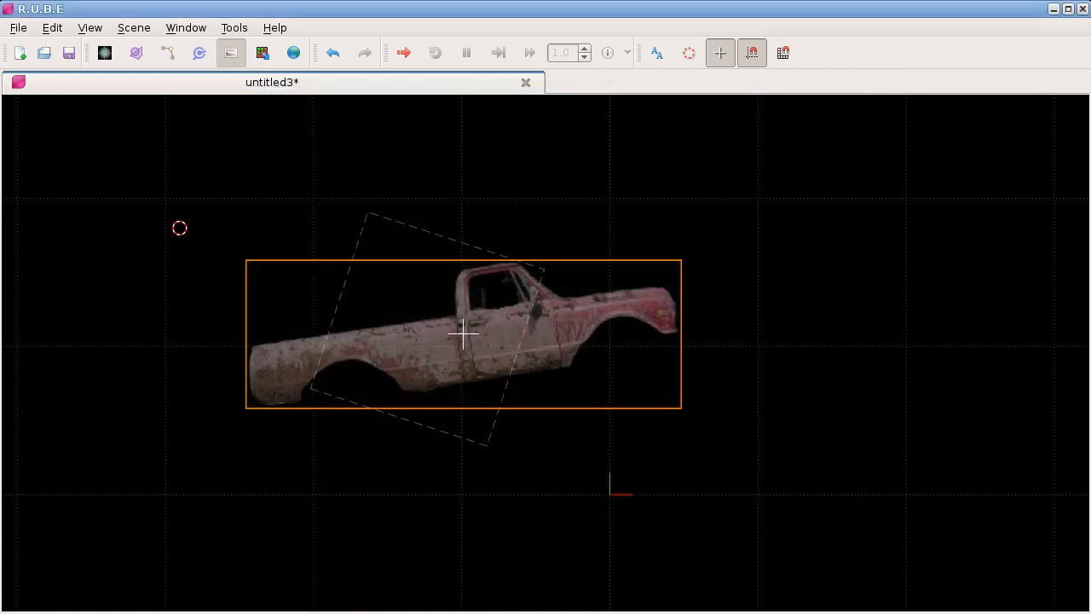
Step: Bring the pickup image in again at full opacity, delete the faded copy, and move the new one over the sampler
{"action": "left_click_drag", "start_coordinate": [1090, 588], "coordinate": [838, 345]}
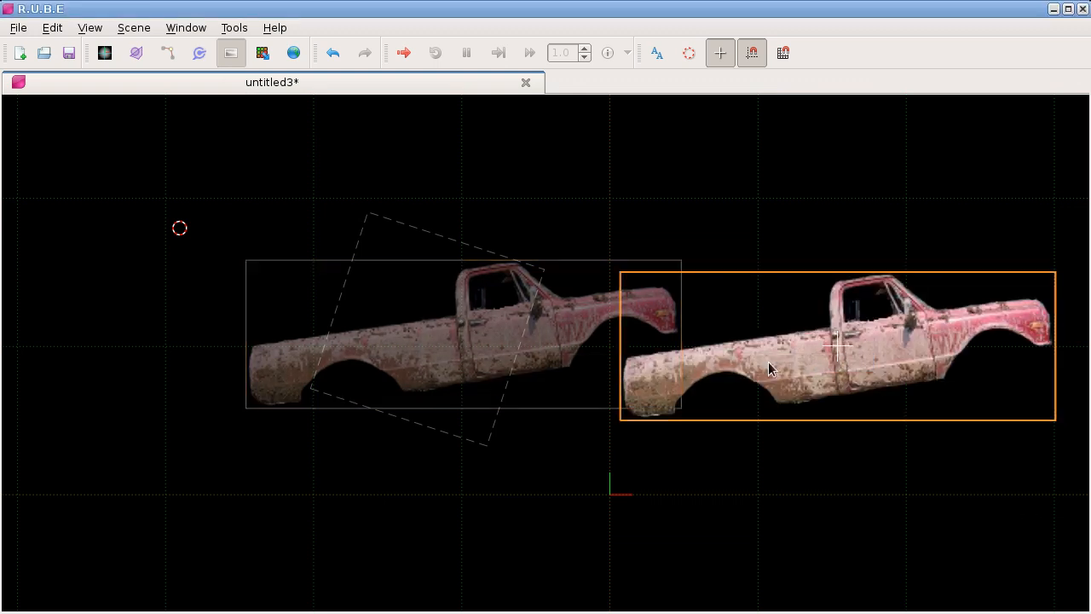
{"action": "key", "text": "Delete"}
{"action": "left_click", "coordinate": [822, 334]}
{"action": "key", "text": "ctrl+d"}
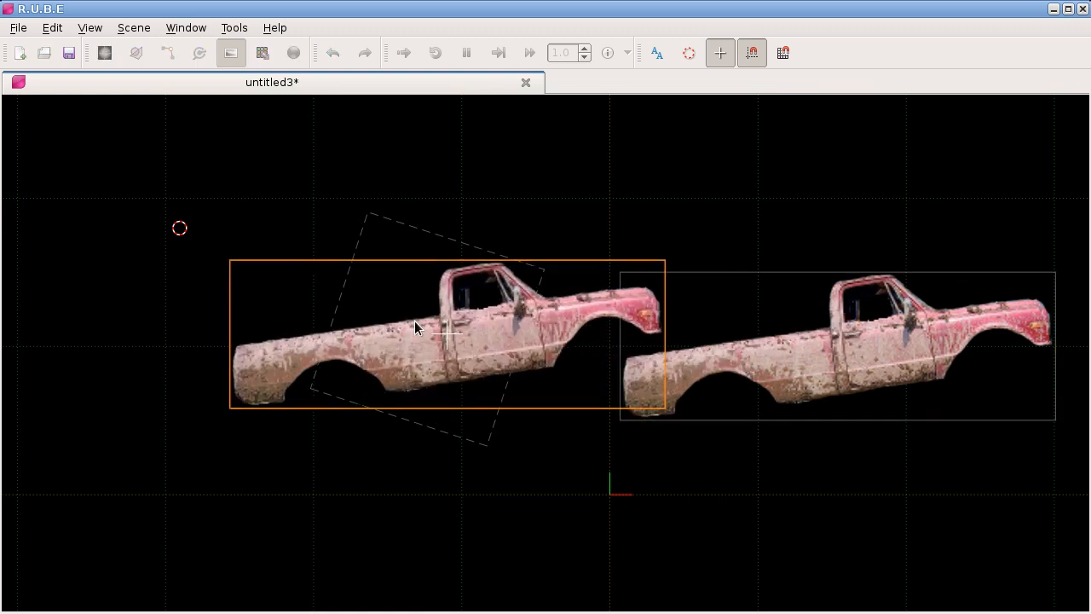
{"action": "left_click", "coordinate": [404, 321]}
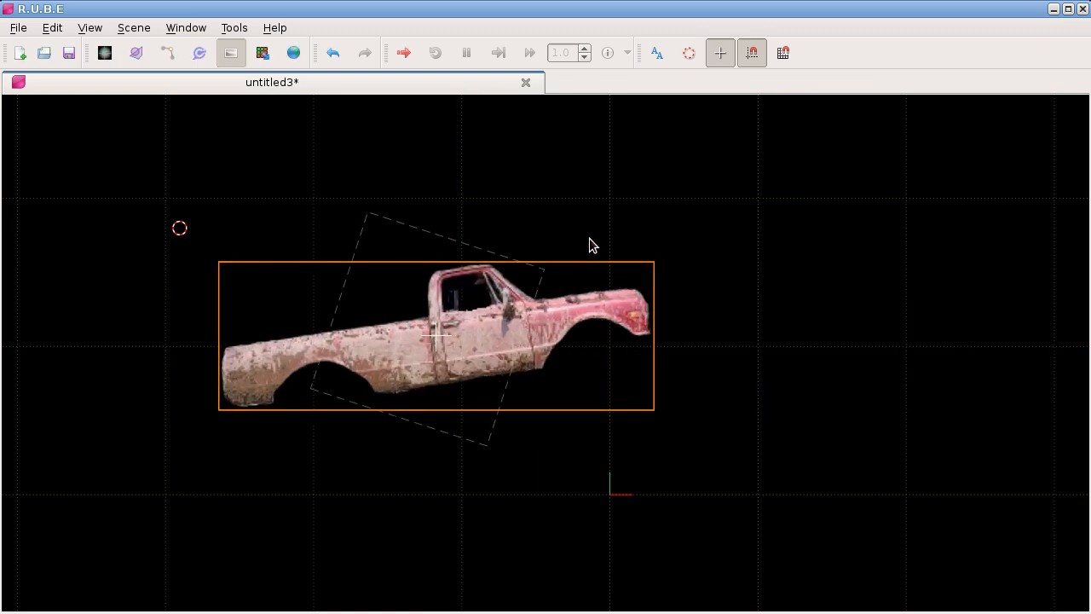
Step: Select the sampler over the pickup image and show its properties
{"action": "key", "text": "p"}
{"action": "left_click", "coordinate": [403, 236]}
{"action": "scroll", "coordinate": [403, 236], "scroll_direction": "up", "scroll_amount": 4}
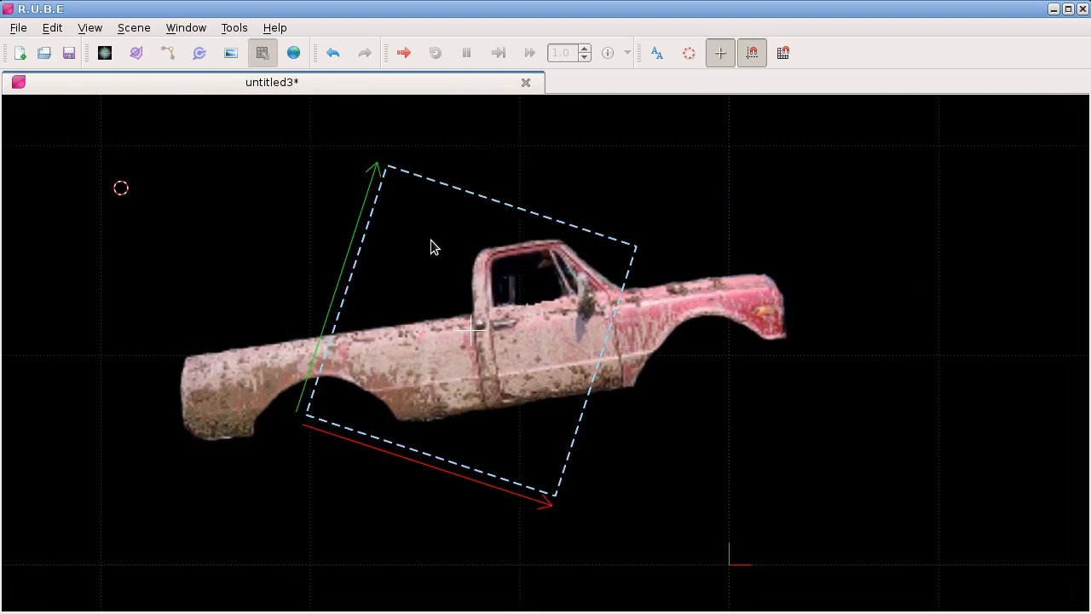
{"action": "left_click_drag", "start_coordinate": [597, 192], "coordinate": [530, 197]}
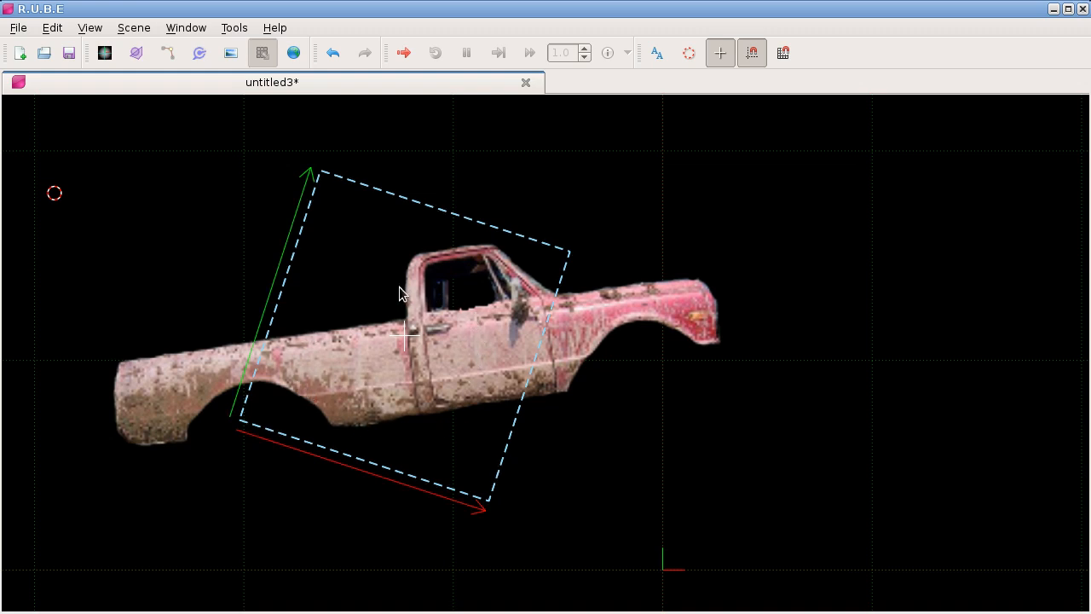
{"action": "mouse_move", "coordinate": [399, 286]}
{"action": "left_click_drag", "start_coordinate": [572, 426], "coordinate": [515, 423]}
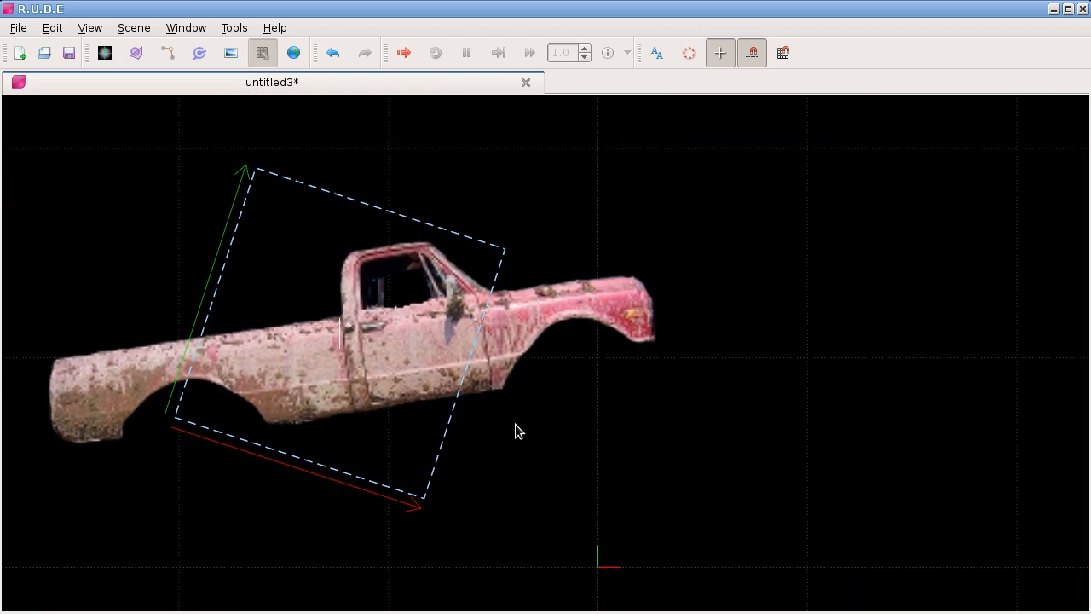
{"action": "key", "text": "F7"}
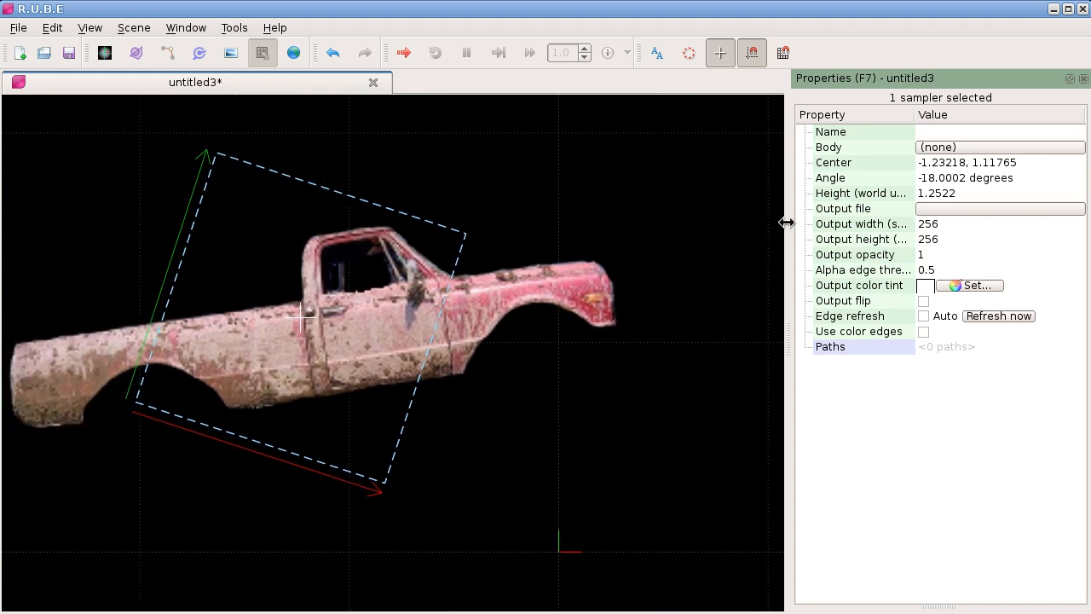
Step: Set the sampler's output file to the existing output.png in the gameLevelScreenshots folder, agreeing to replace it
{"action": "left_click", "coordinate": [947, 208]}
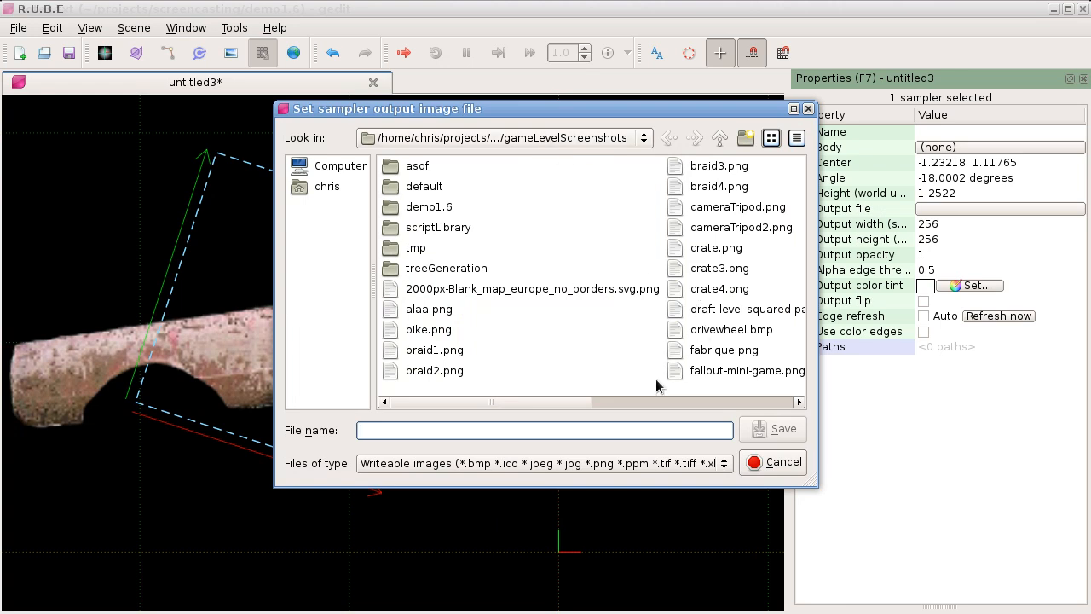
{"action": "left_click_drag", "start_coordinate": [564, 401], "coordinate": [650, 401]}
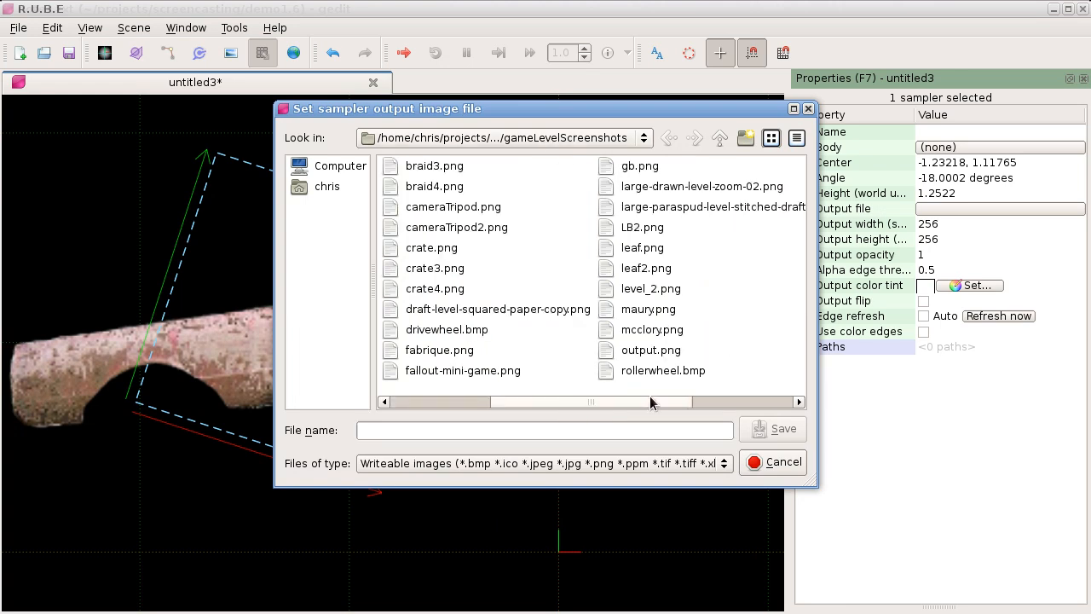
{"action": "left_click", "coordinate": [648, 350]}
{"action": "left_click", "coordinate": [769, 430]}
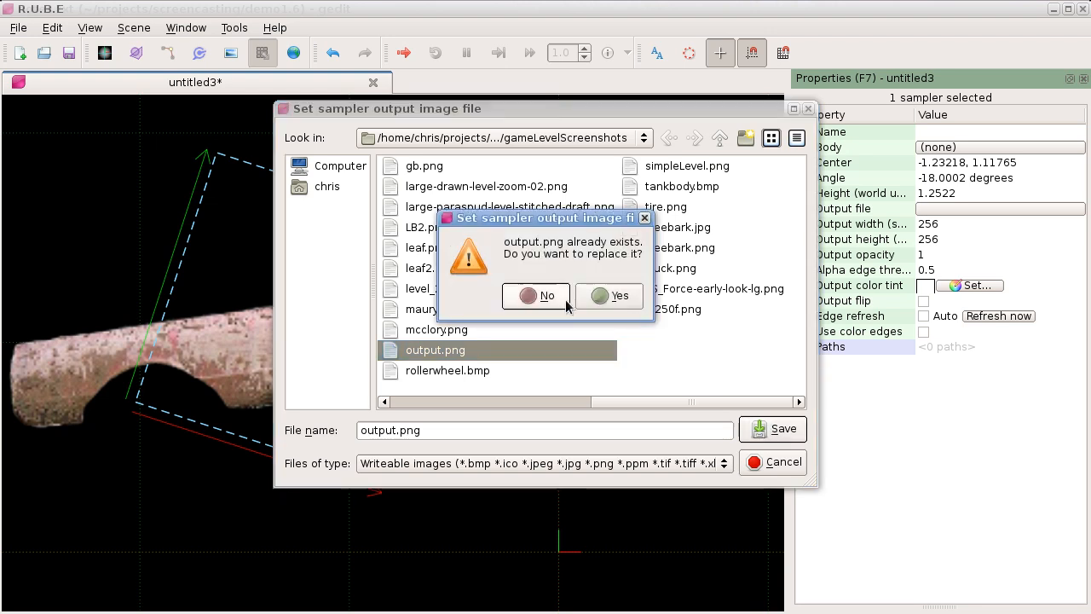
{"action": "left_click", "coordinate": [606, 296]}
Step: Write the selected sampler's output to its image file
{"action": "left_click_drag", "start_coordinate": [484, 211], "coordinate": [444, 219]}
{"action": "right_click", "coordinate": [449, 196]}
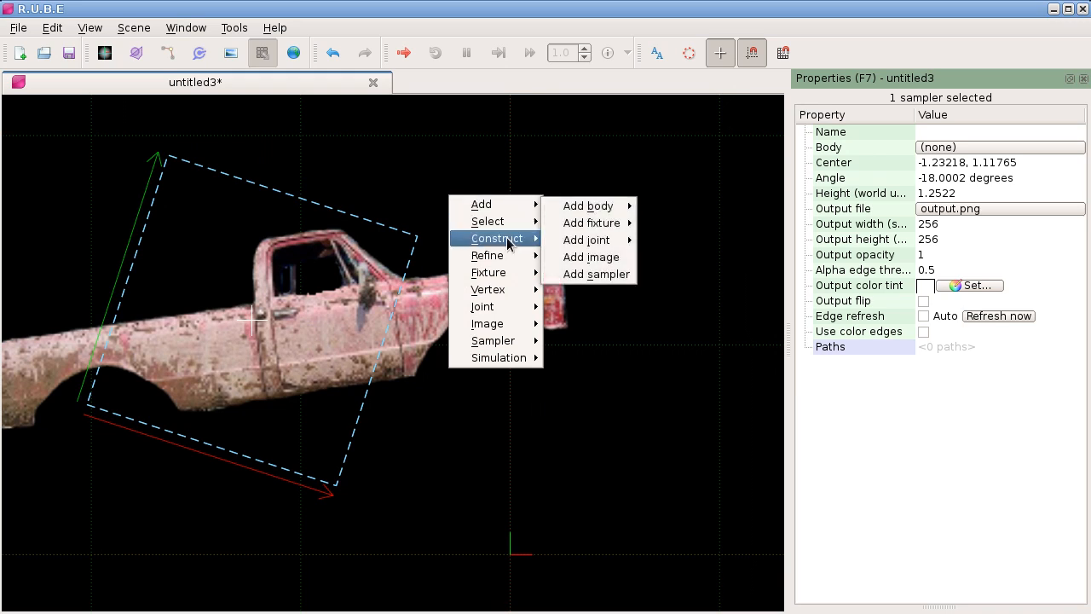
{"action": "mouse_move", "coordinate": [494, 341]}
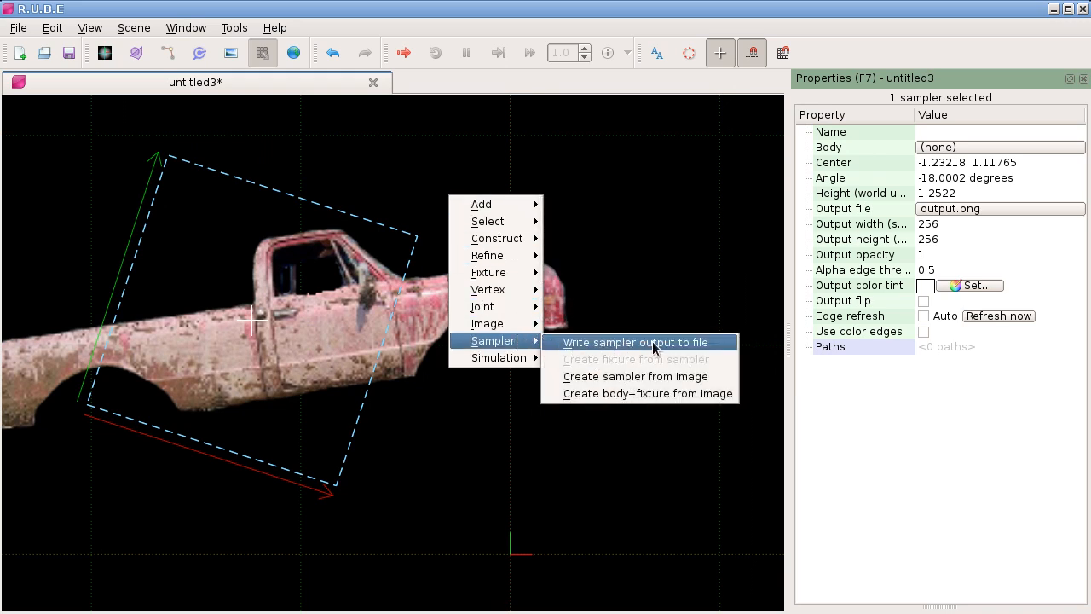
{"action": "left_click", "coordinate": [642, 340]}
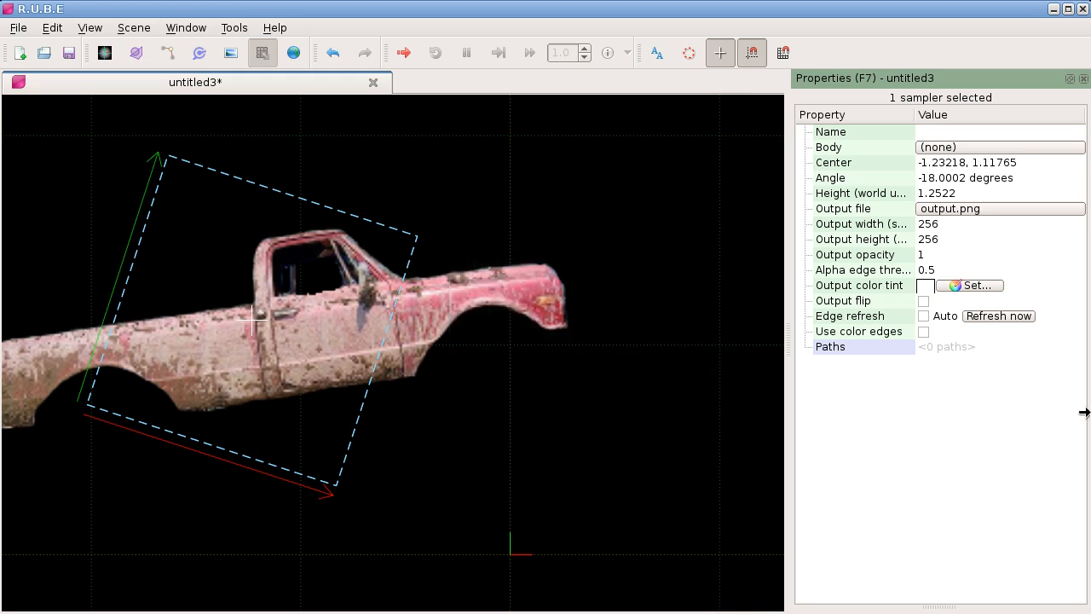
Step: Narrow the R.U.B.E window, minimise the text editor, and open output.png in an image viewer placed beside the scene
{"action": "left_click_drag", "start_coordinate": [1084, 413], "coordinate": [798, 397]}
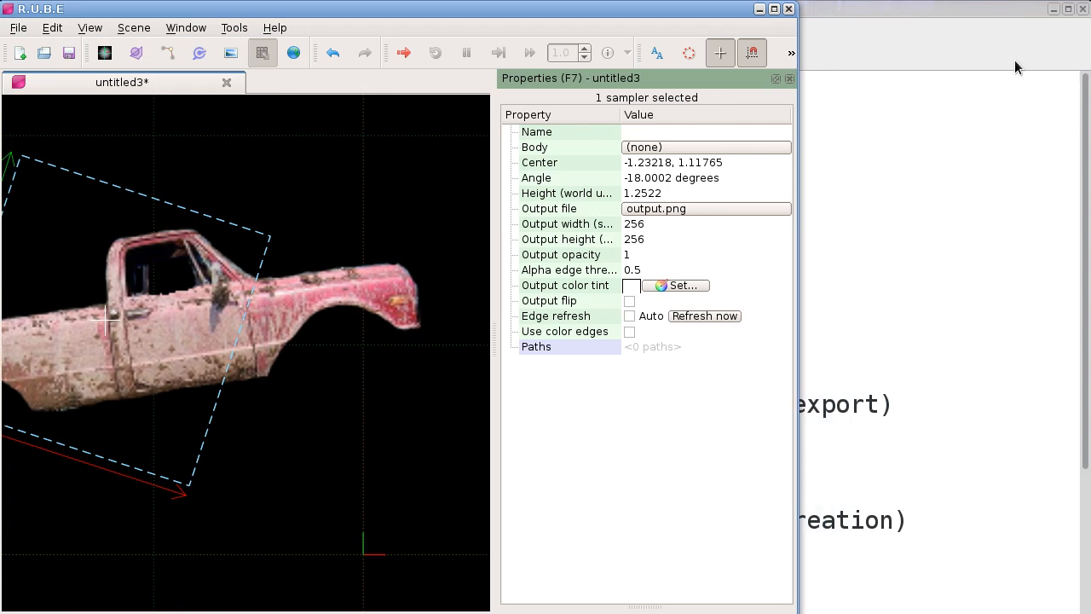
{"action": "left_click", "coordinate": [1052, 9]}
{"action": "left_click_drag", "start_coordinate": [792, 173], "coordinate": [736, 178]}
{"action": "left_click_drag", "start_coordinate": [198, 296], "coordinate": [303, 315]}
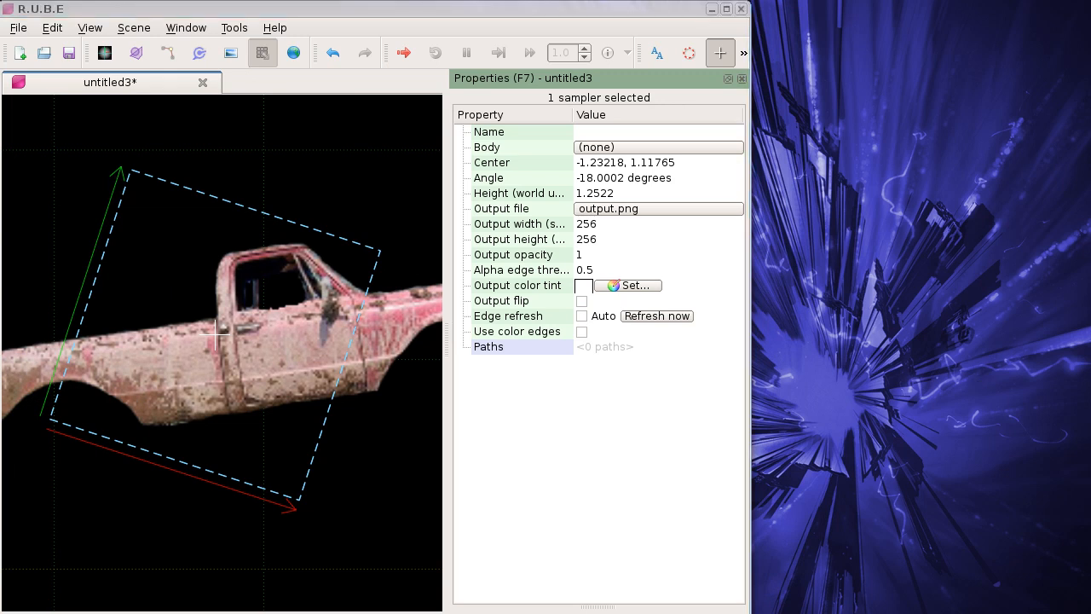
{"action": "left_click_drag", "start_coordinate": [827, 317], "coordinate": [898, 144]}
{"action": "left_click", "coordinate": [626, 8]}
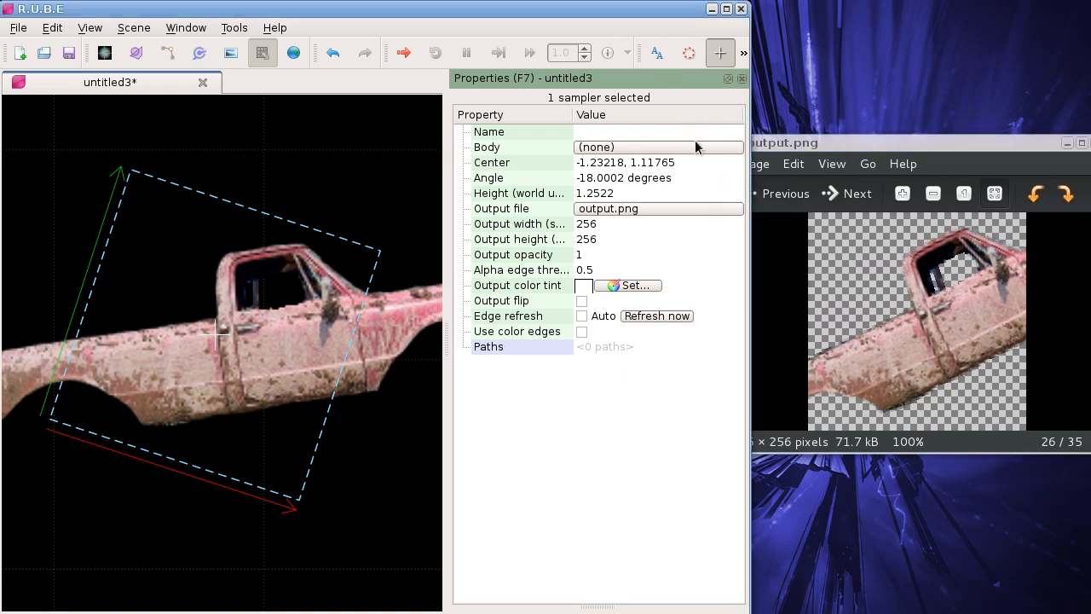
{"action": "left_click_drag", "start_coordinate": [749, 175], "coordinate": [873, 141]}
{"action": "left_click", "coordinate": [692, 12]}
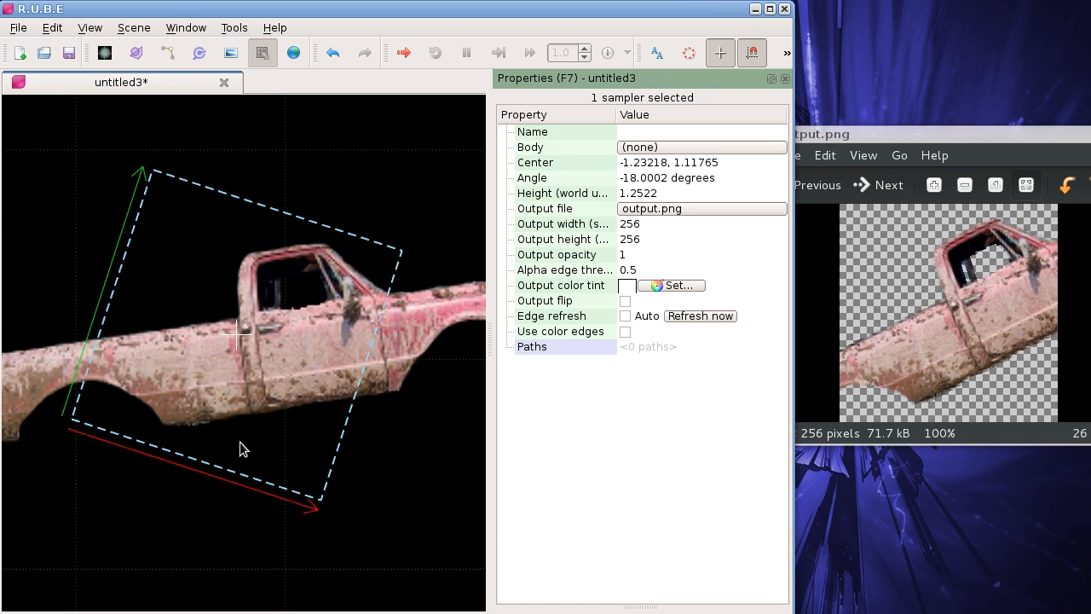
Step: Set the sampler's output height to 512 and write its output to file again
{"action": "double_click", "coordinate": [638, 224]}
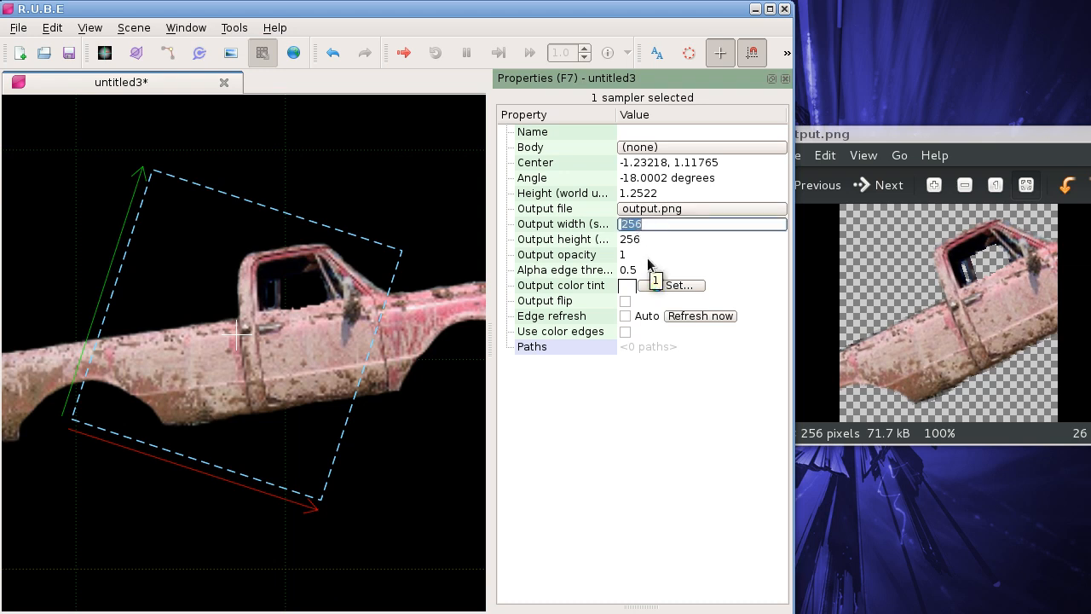
{"action": "left_click", "coordinate": [633, 242]}
{"action": "left_click", "coordinate": [643, 226]}
{"action": "left_click", "coordinate": [635, 240]}
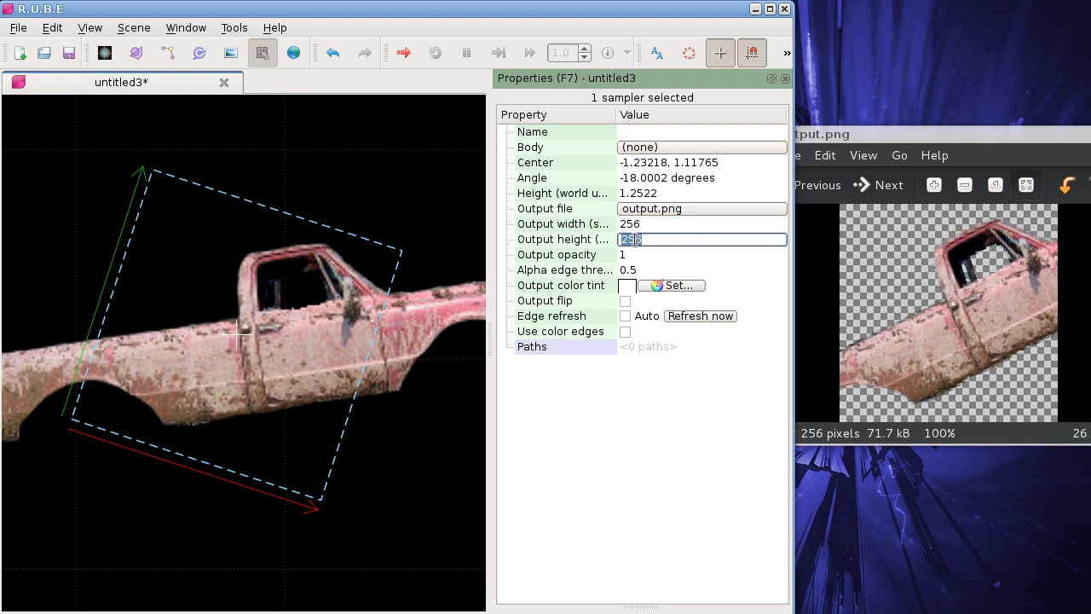
{"action": "type", "text": "512"}
{"action": "key", "text": "Return"}
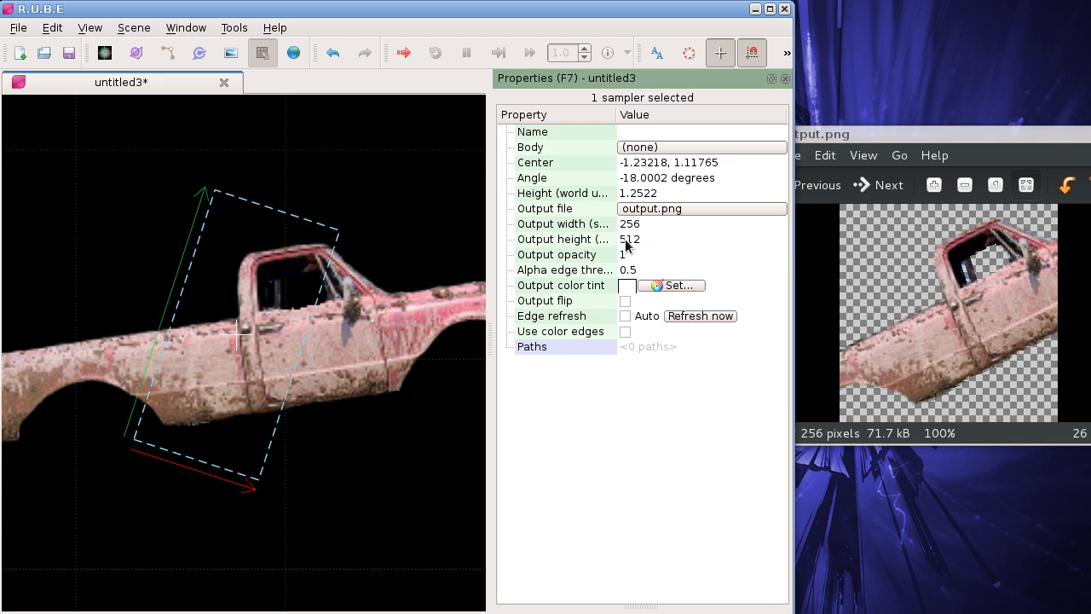
{"action": "right_click", "coordinate": [325, 181]}
{"action": "mouse_move", "coordinate": [396, 327]}
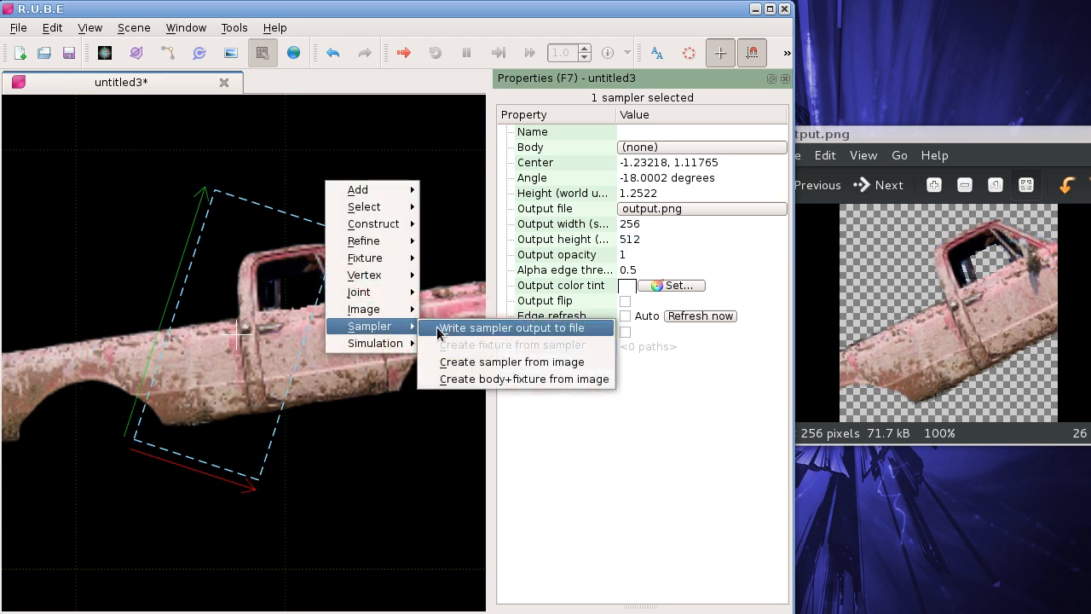
{"action": "left_click", "coordinate": [476, 329]}
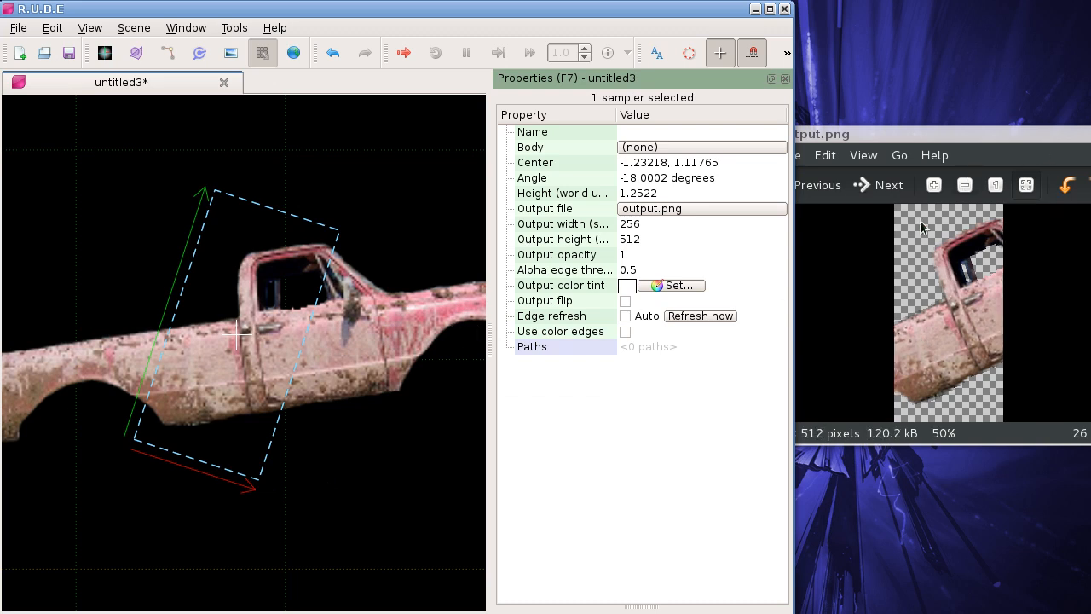
Step: Show output.png at normal size and enlarge the image viewer window to fit its full height
{"action": "left_click", "coordinate": [862, 155]}
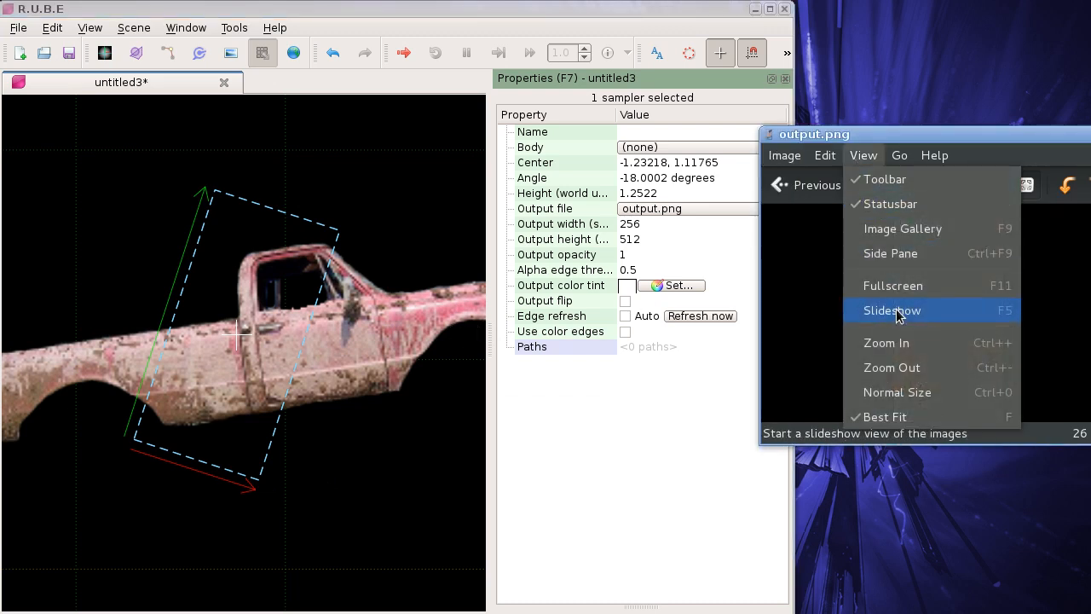
{"action": "left_click", "coordinate": [896, 394]}
{"action": "left_click_drag", "start_coordinate": [934, 132], "coordinate": [938, 11]}
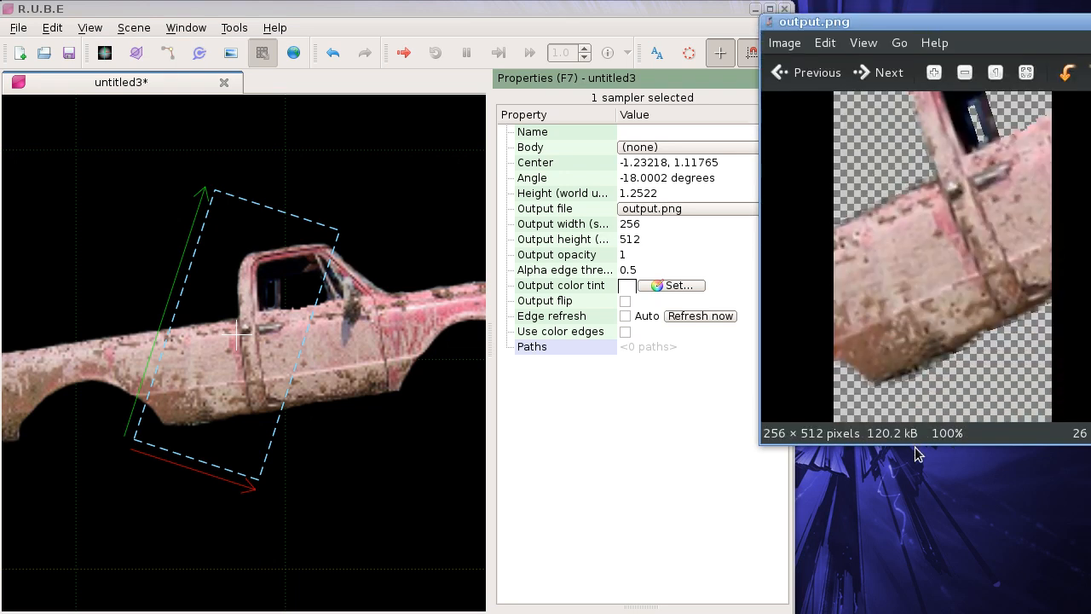
{"action": "left_click_drag", "start_coordinate": [916, 444], "coordinate": [924, 589]}
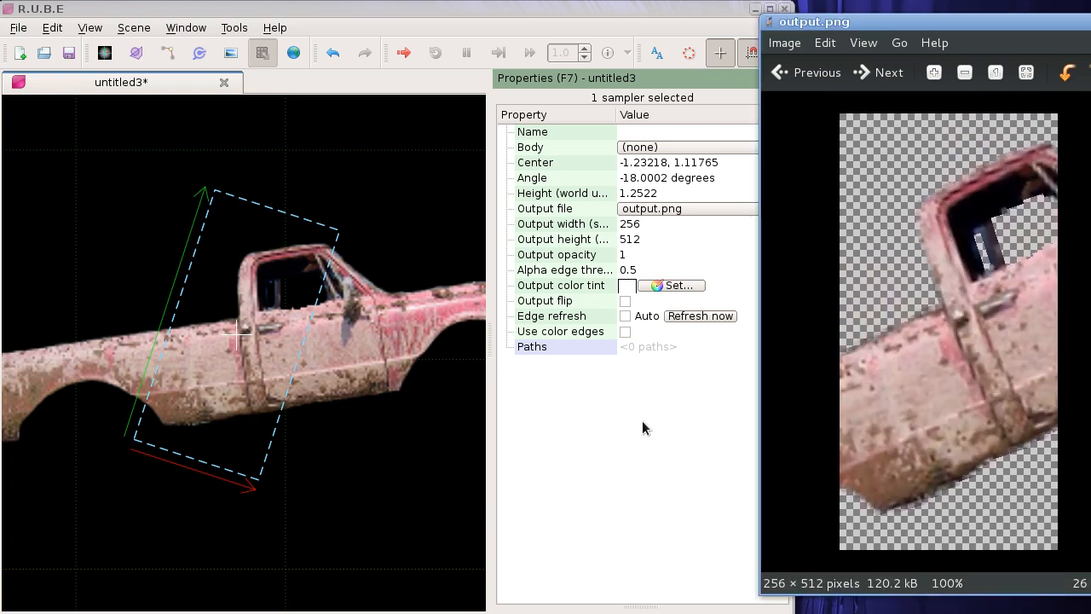
Step: Move the sampler over the pickup's door to about -0.96, 1.13 and write its output to file
{"action": "left_click", "coordinate": [271, 341]}
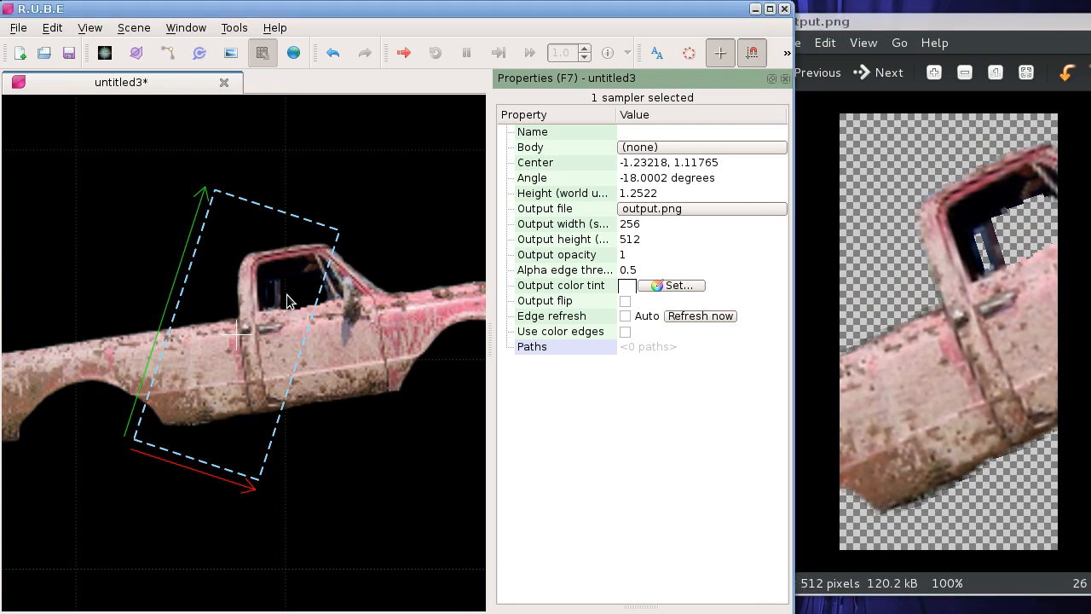
{"action": "key", "text": "t"}
{"action": "left_click", "coordinate": [342, 290]}
{"action": "right_click", "coordinate": [243, 205]}
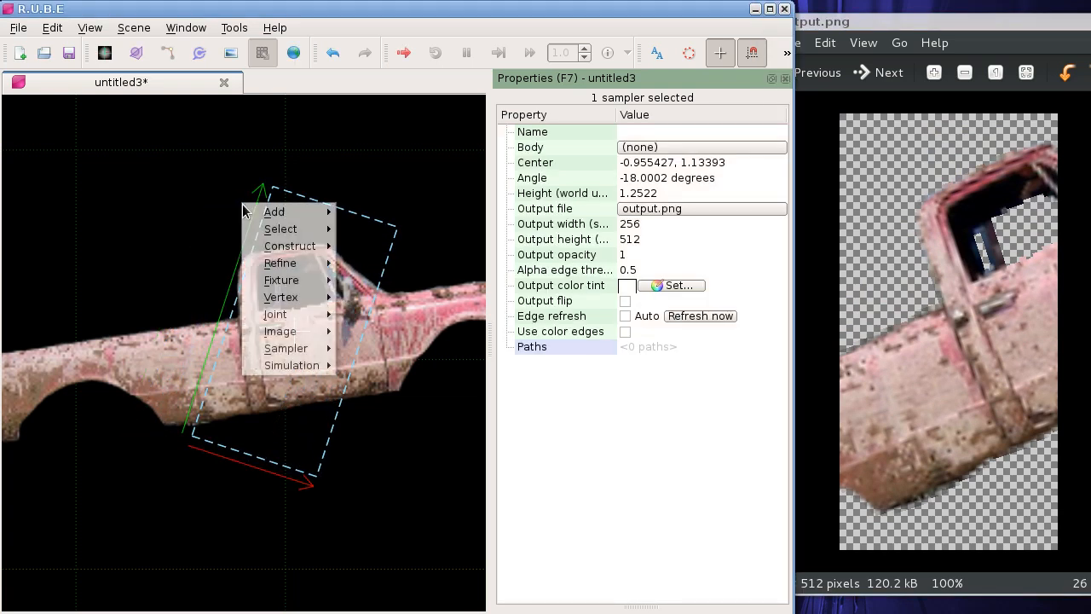
{"action": "mouse_move", "coordinate": [336, 347]}
{"action": "left_click", "coordinate": [375, 349]}
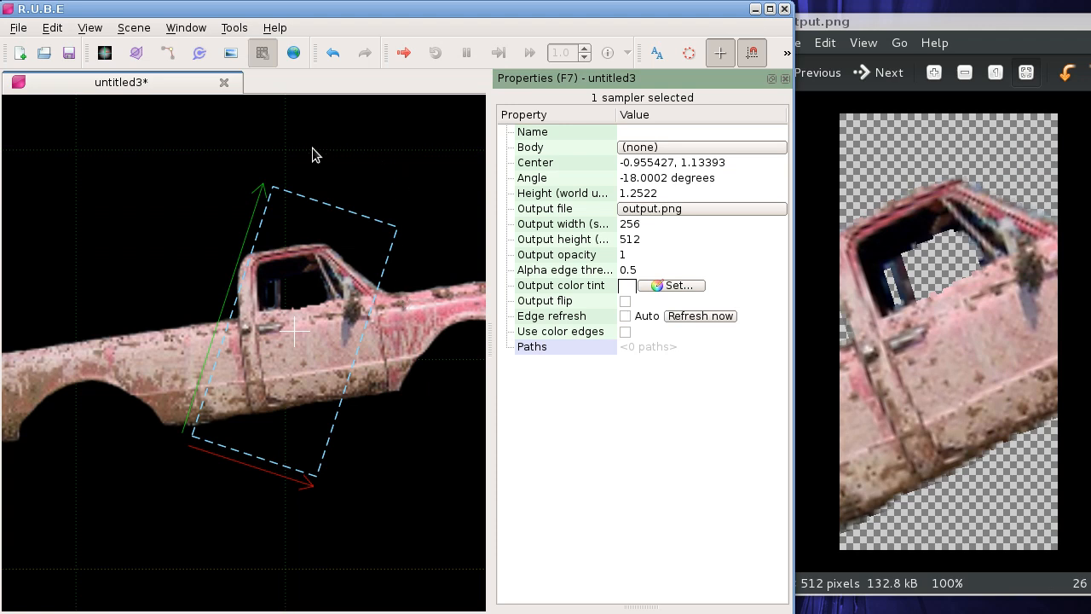
Step: Rotate the sampler counterclockwise to about 27 degrees and write its output to file
{"action": "key", "text": "r"}
{"action": "left_click", "coordinate": [191, 159]}
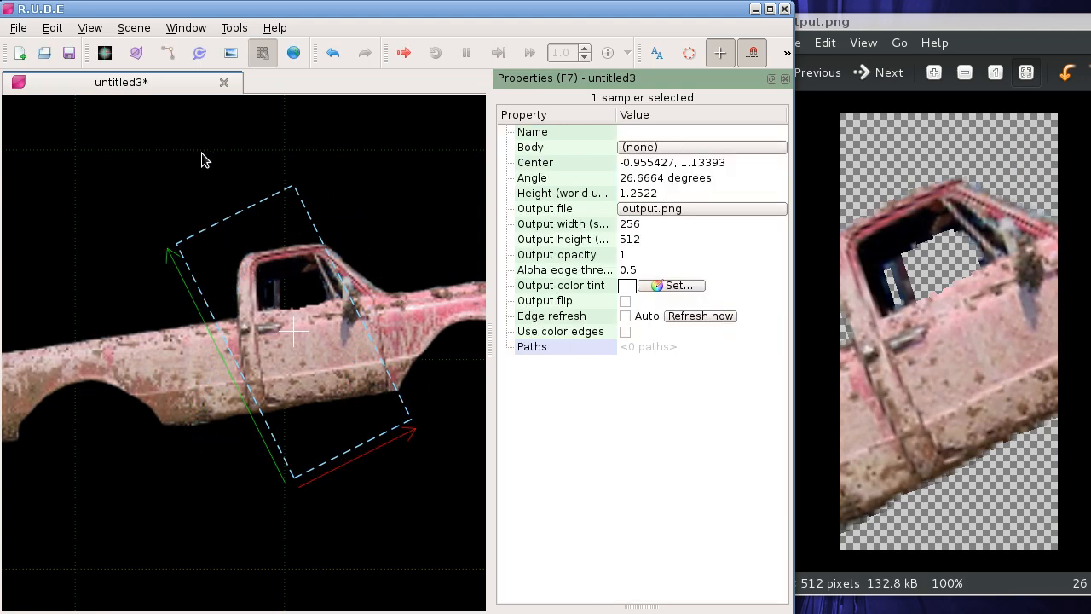
{"action": "right_click", "coordinate": [205, 155]}
{"action": "mouse_move", "coordinate": [260, 300]}
{"action": "left_click", "coordinate": [341, 301]}
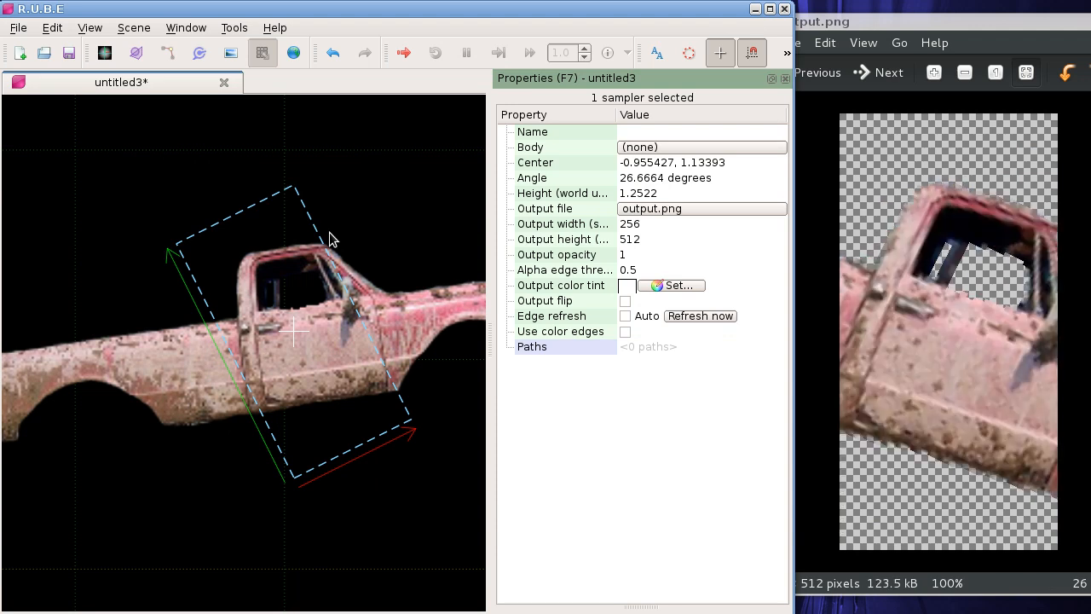
Step: Set the sampler's output height to 256 and rotate the sampler upright to about 0 degrees
{"action": "left_click", "coordinate": [657, 240]}
{"action": "type", "text": "256"}
{"action": "key", "text": "Return"}
{"action": "key", "text": "r"}
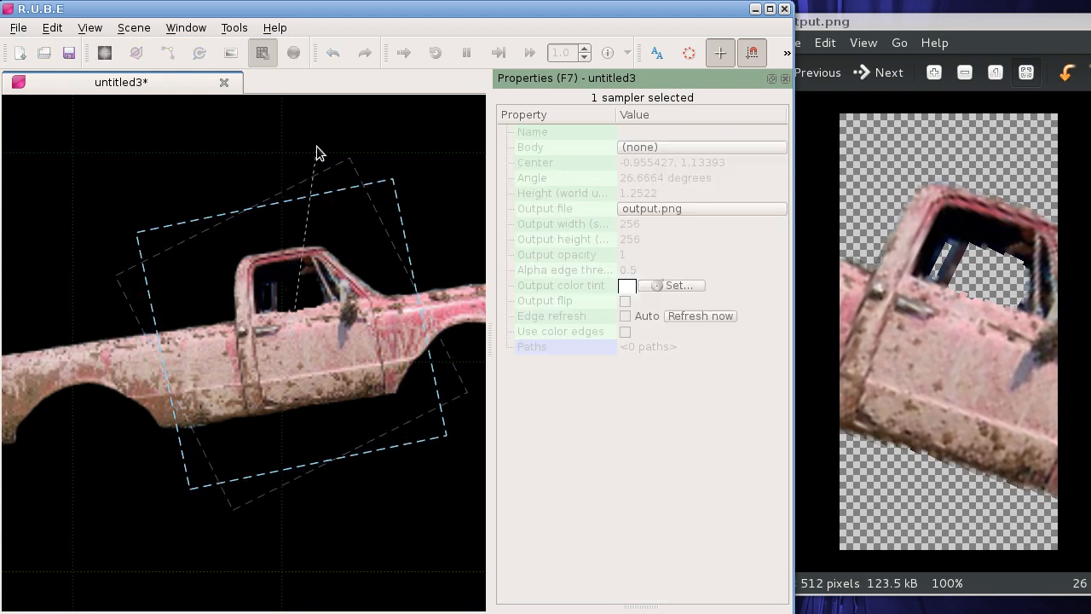
{"action": "left_click_drag", "start_coordinate": [340, 235], "coordinate": [272, 215]}
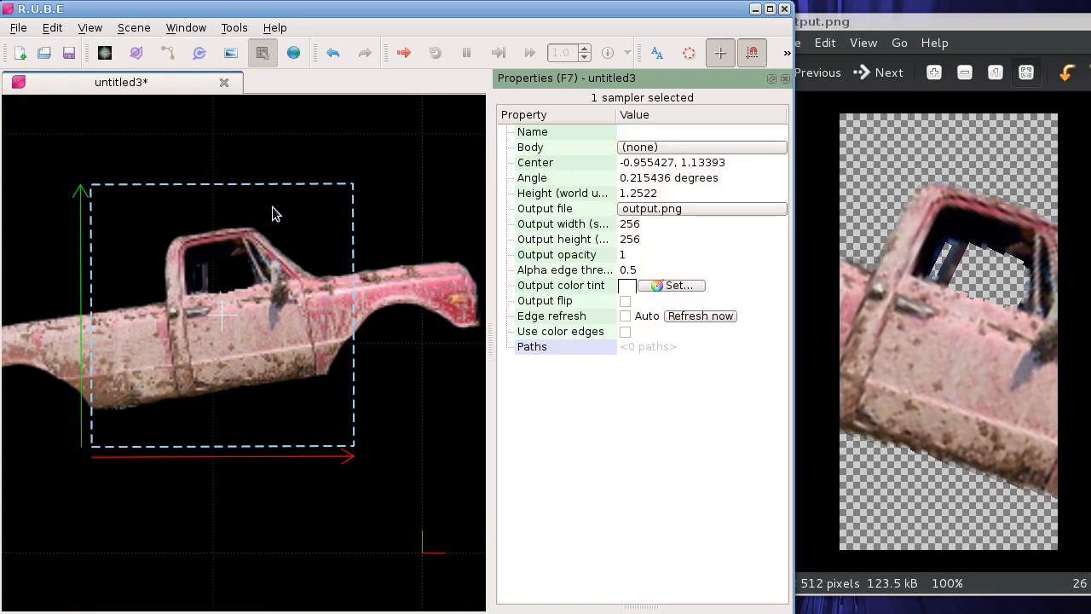
Step: Add the tankbody.bmp, yz250f.png and leaf2.png images to the scene, overlapping the pickup and the sampler area
{"action": "key", "text": "t"}
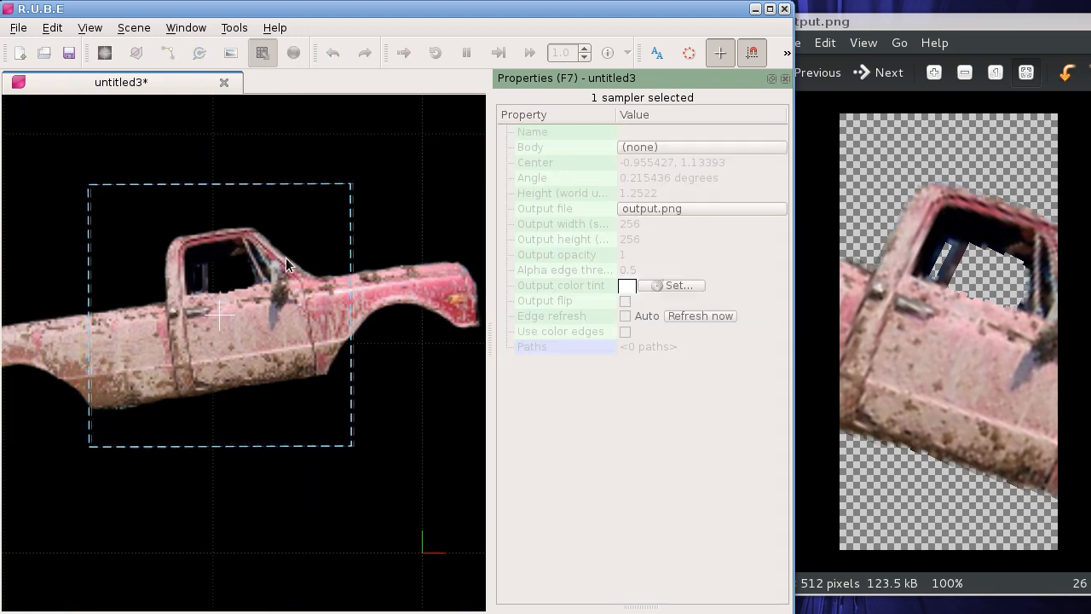
{"action": "left_click", "coordinate": [284, 261]}
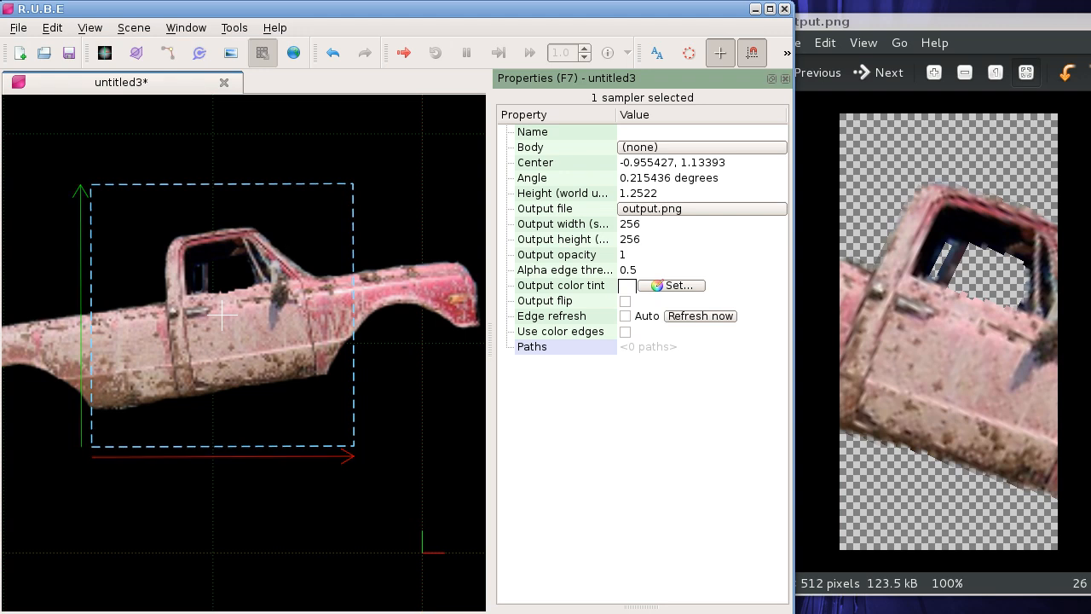
{"action": "left_click_drag", "start_coordinate": [1, 209], "coordinate": [233, 205]}
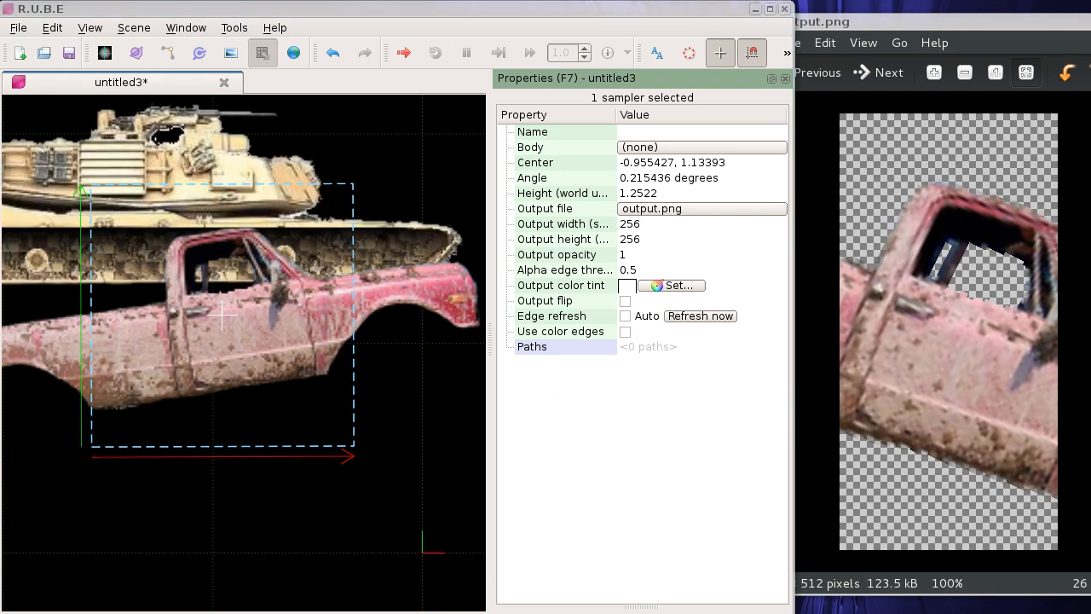
{"action": "left_click_drag", "start_coordinate": [189, 532], "coordinate": [220, 465]}
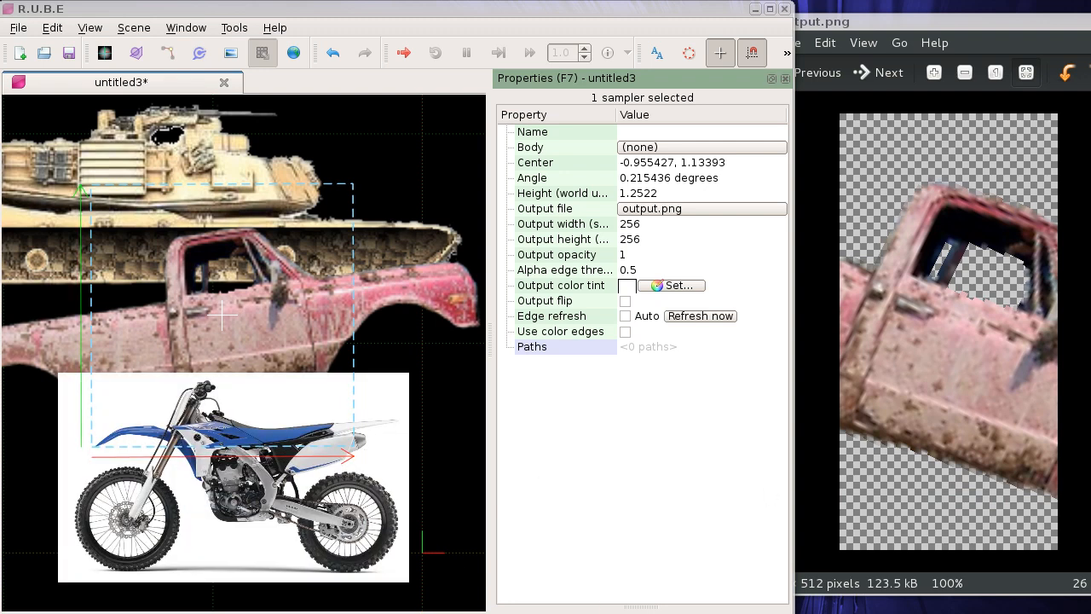
{"action": "left_click_drag", "start_coordinate": [254, 205], "coordinate": [261, 244]}
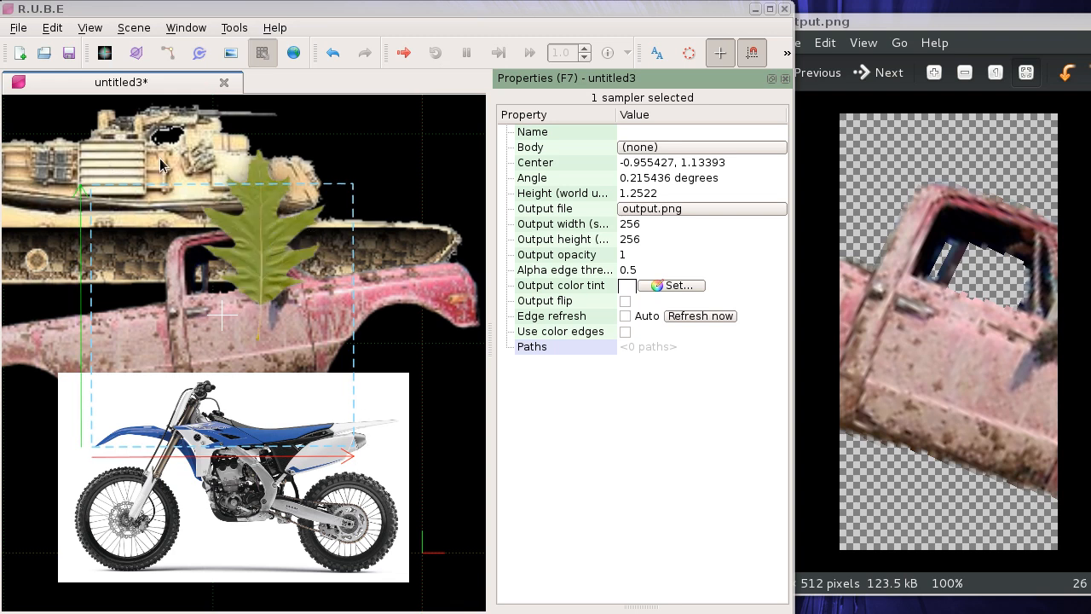
Step: Set the tank image's render order to 1
{"action": "left_click_drag", "start_coordinate": [160, 158], "coordinate": [166, 163]}
{"action": "key", "text": "i"}
{"action": "left_click", "coordinate": [267, 440]}
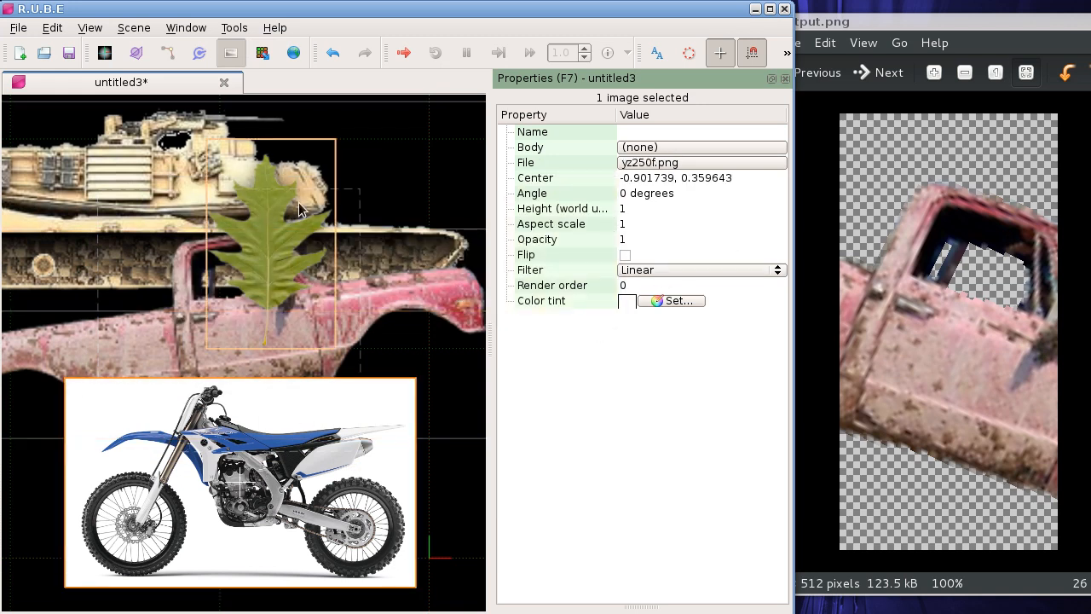
{"action": "left_click", "coordinate": [161, 174]}
{"action": "left_click", "coordinate": [627, 286]}
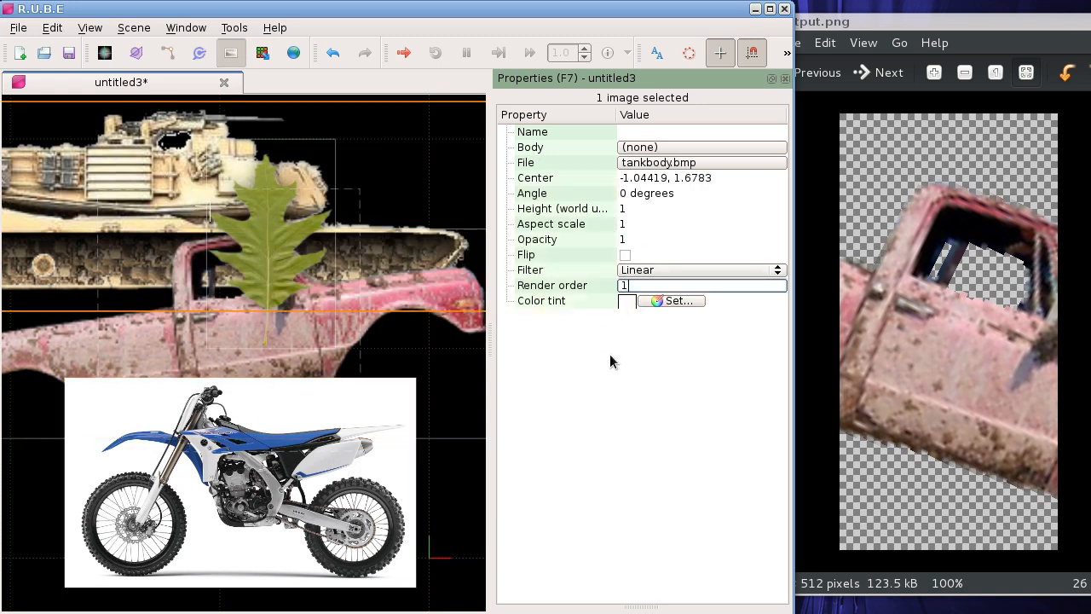
{"action": "key", "text": "Return"}
Step: Set the render order of the pickup image to 2 and of the leaf image to 3
{"action": "left_click", "coordinate": [409, 341]}
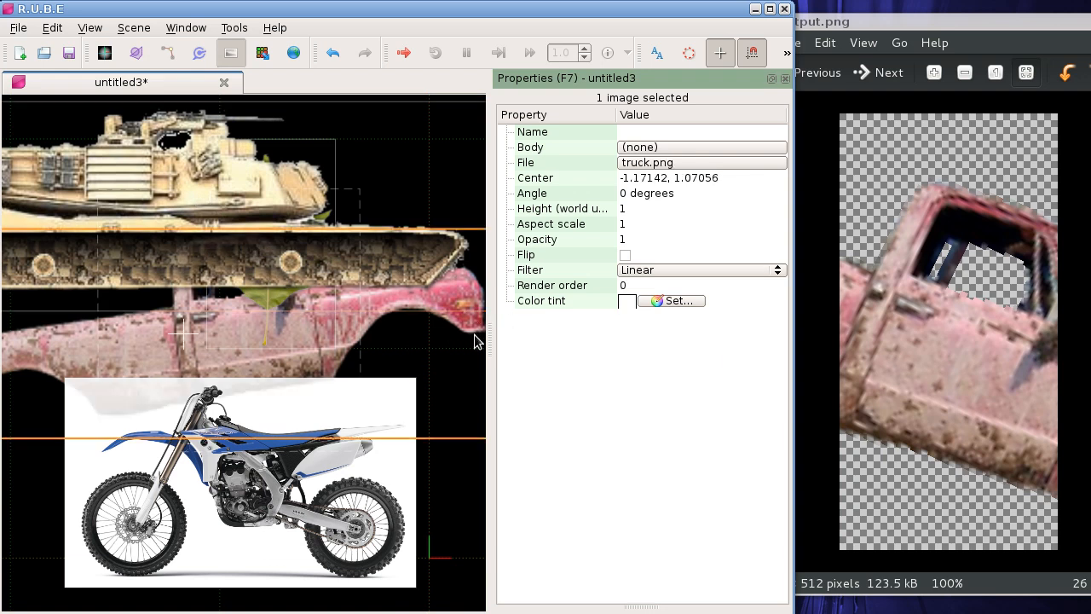
{"action": "left_click", "coordinate": [629, 284]}
{"action": "type", "text": "2"}
{"action": "key", "text": "Return"}
{"action": "left_click", "coordinate": [315, 223]}
{"action": "left_click", "coordinate": [682, 286]}
{"action": "type", "text": "3"}
{"action": "key", "text": "Return"}
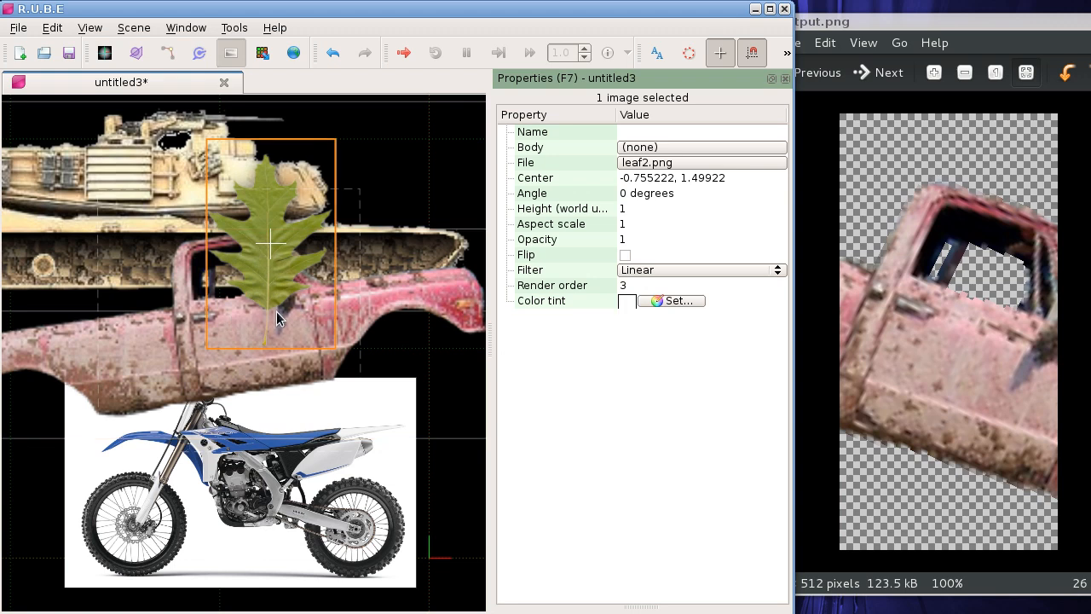
Step: Scale the sampler up to about 2.14 world units high and write its output to file
{"action": "scroll", "coordinate": [283, 309], "scroll_direction": "down", "scroll_amount": 1}
{"action": "left_click", "coordinate": [312, 258]}
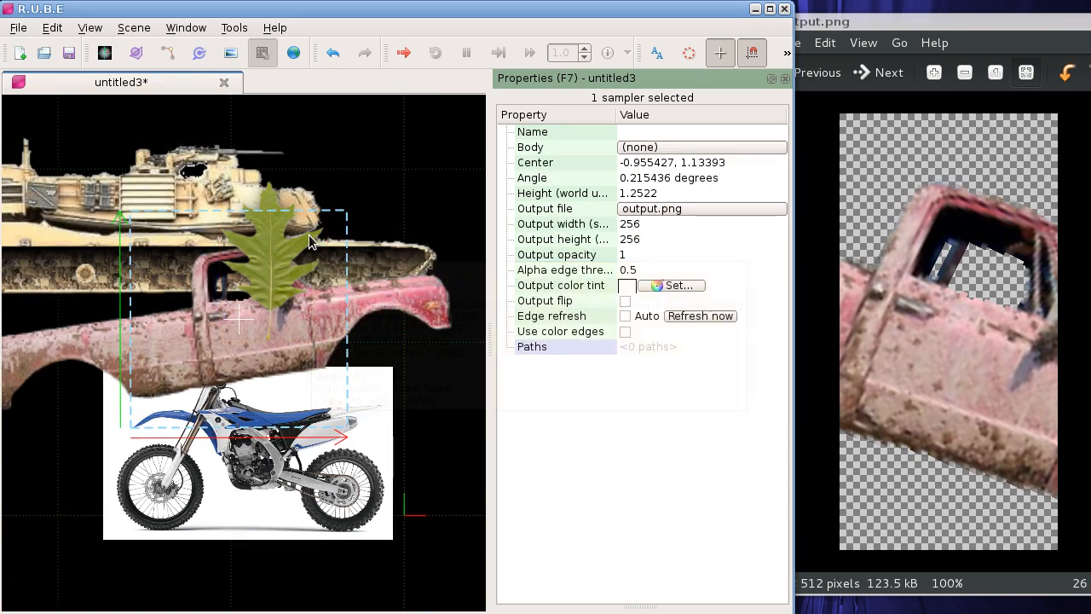
{"action": "scroll", "coordinate": [322, 221], "scroll_direction": "down", "scroll_amount": 2}
{"action": "key", "text": "s"}
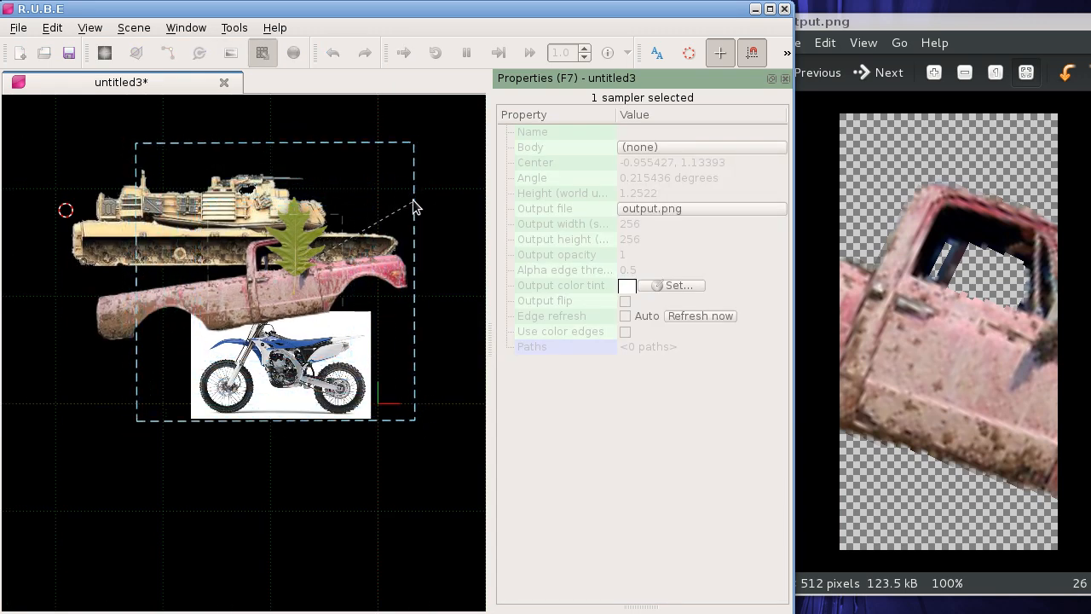
{"action": "left_click", "coordinate": [388, 210]}
{"action": "left_click_drag", "start_coordinate": [305, 245], "coordinate": [288, 265]}
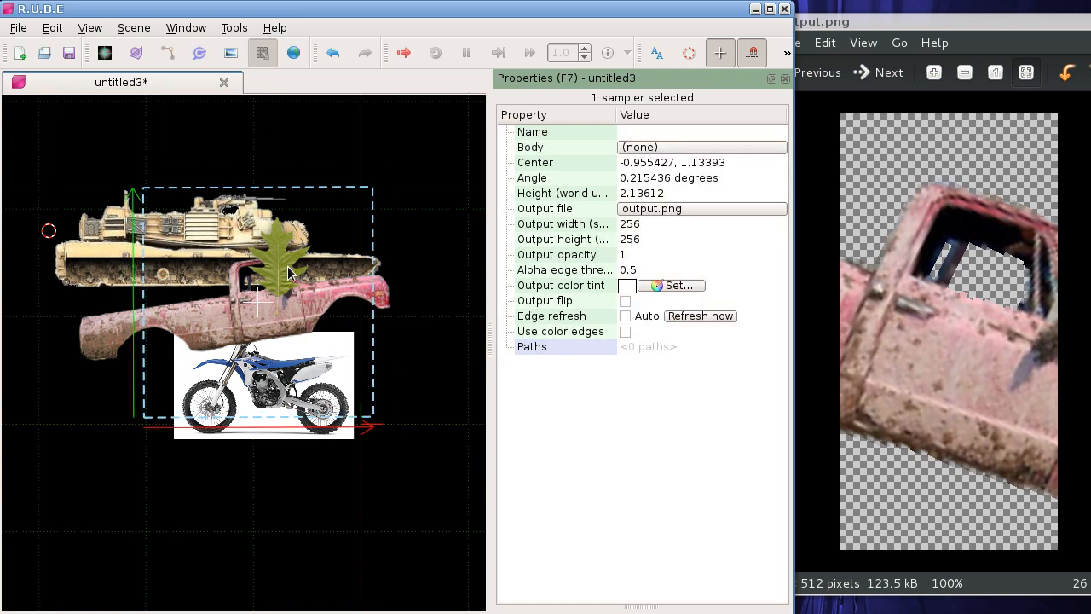
{"action": "right_click", "coordinate": [263, 192]}
{"action": "left_click", "coordinate": [378, 341]}
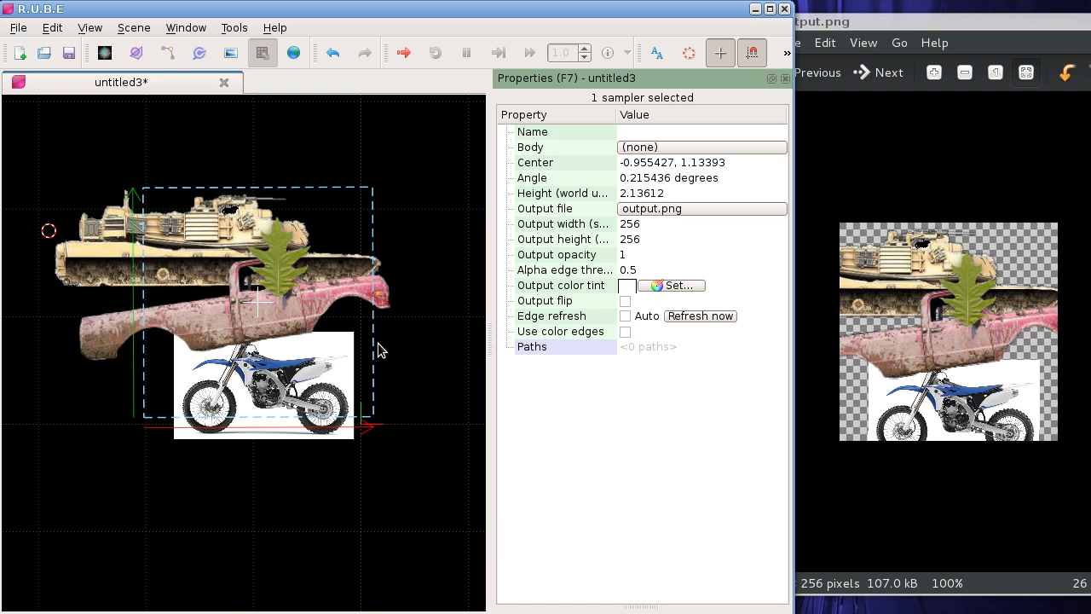
Step: Scale the sampler down to about 0.9 world units high and write its output to file
{"action": "key", "text": "s"}
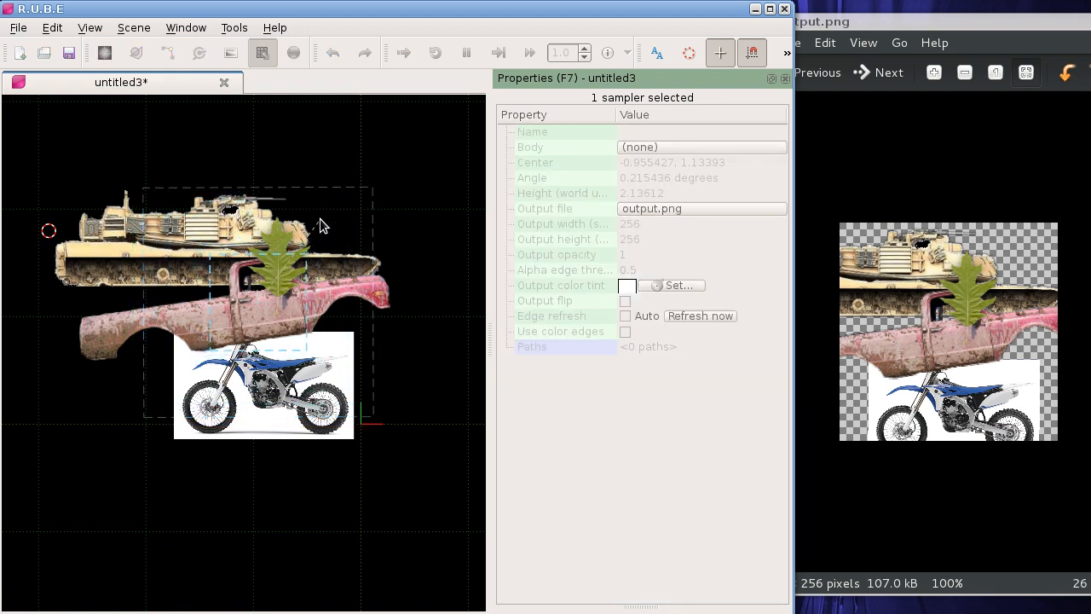
{"action": "left_click", "coordinate": [319, 218]}
{"action": "scroll", "coordinate": [260, 293], "scroll_direction": "up", "scroll_amount": 3}
{"action": "scroll", "coordinate": [260, 292], "scroll_direction": "up", "scroll_amount": 2}
{"action": "right_click", "coordinate": [261, 210]}
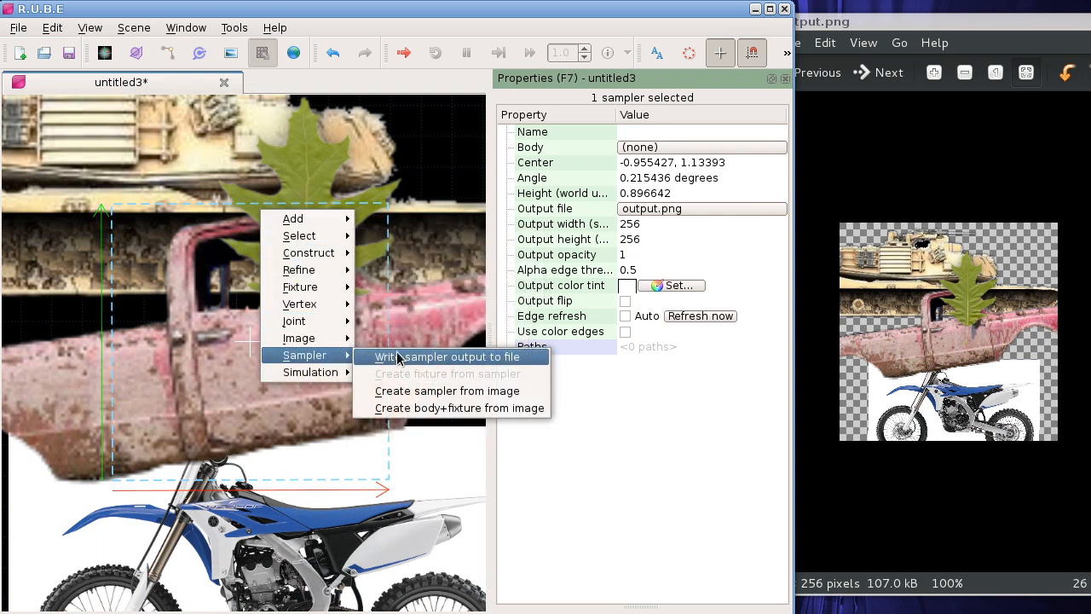
{"action": "left_click", "coordinate": [383, 423]}
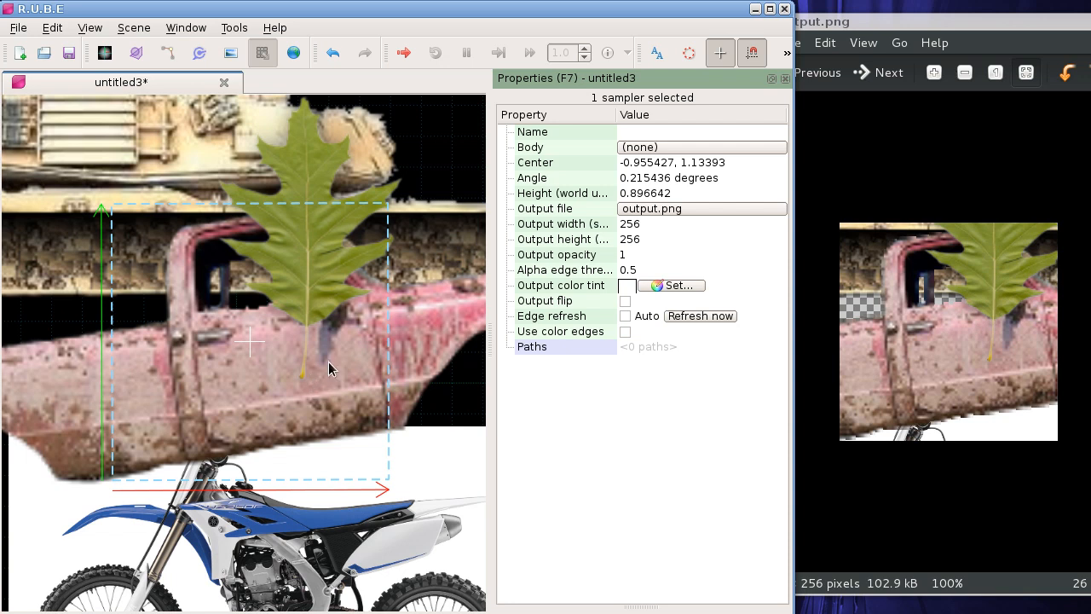
Step: Move the pickup image away from the others to about -4.93, 0.01 and the sampler onto it at about -4.80, 0.03
{"action": "scroll", "coordinate": [333, 369], "scroll_direction": "down", "scroll_amount": 5}
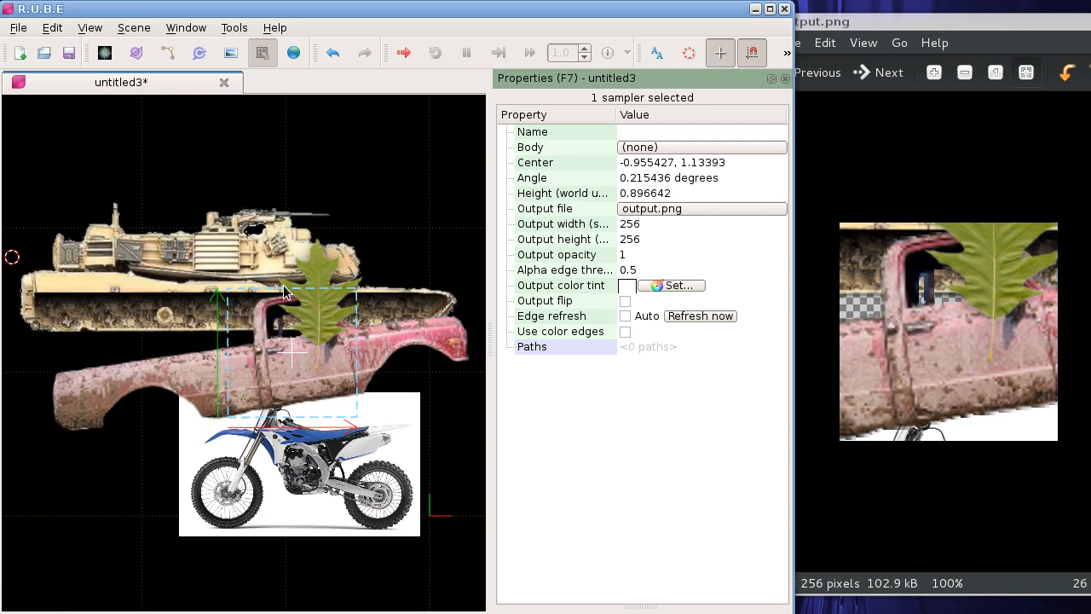
{"action": "scroll", "coordinate": [296, 297], "scroll_direction": "down", "scroll_amount": 1}
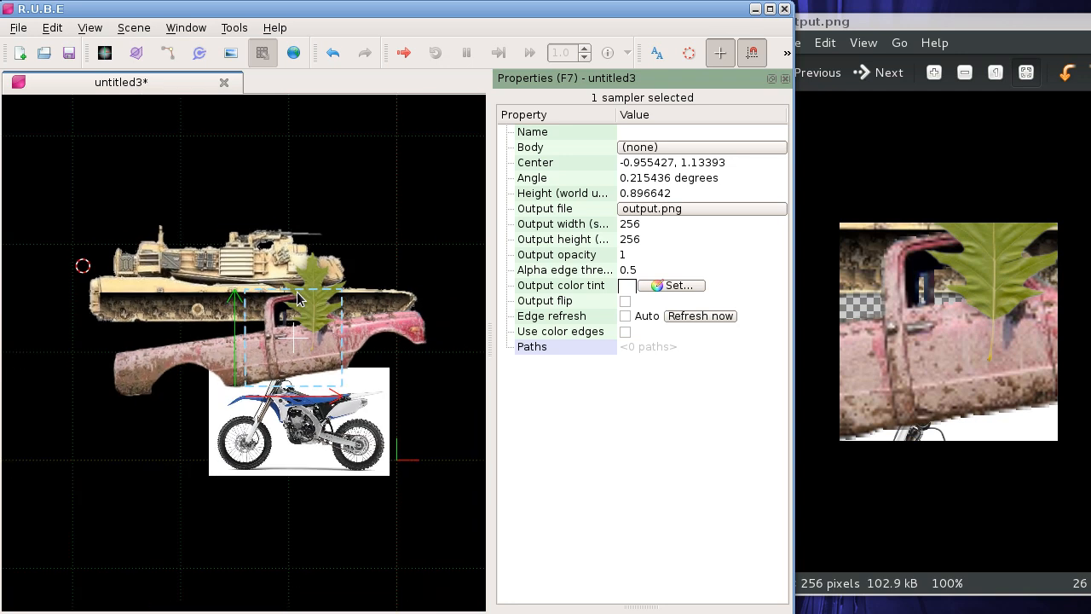
{"action": "mouse_move", "coordinate": [298, 297]}
{"action": "scroll", "coordinate": [370, 358], "scroll_direction": "down", "scroll_amount": 2}
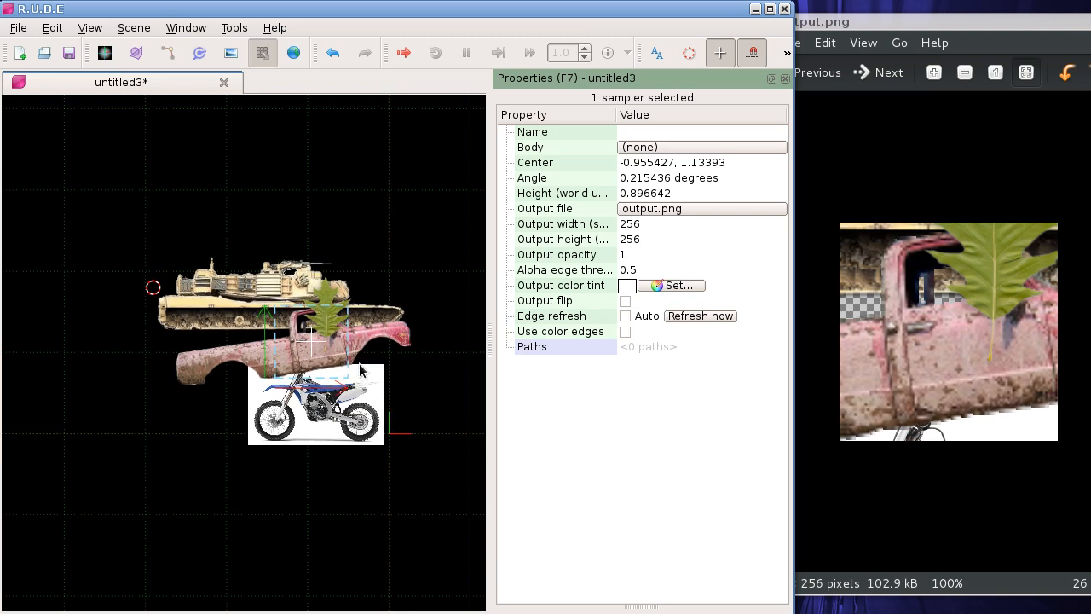
{"action": "left_click", "coordinate": [324, 331]}
{"action": "left_click_drag", "start_coordinate": [325, 331], "coordinate": [224, 334]}
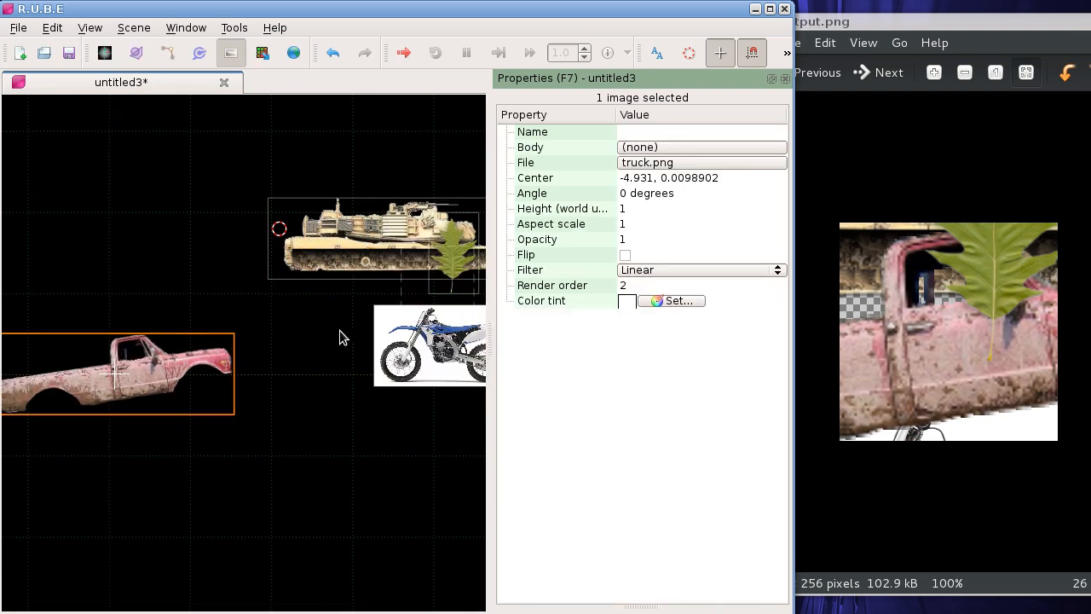
{"action": "left_click_drag", "start_coordinate": [315, 327], "coordinate": [366, 276]}
{"action": "key", "text": "m"}
{"action": "key", "text": "t"}
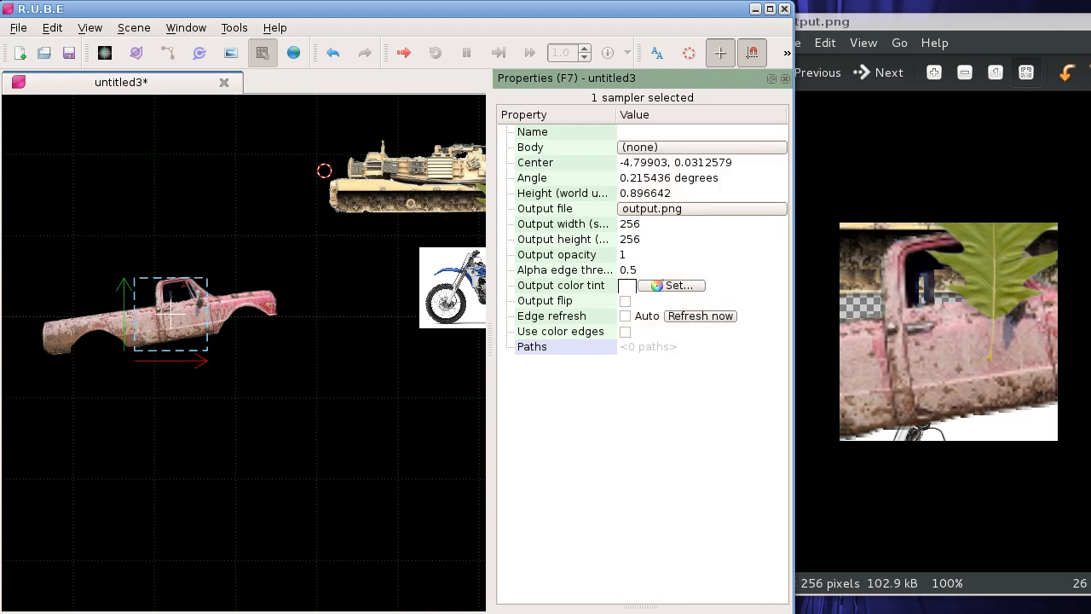
Step: Show truck.png in the image viewer and enlarge the sampler around the whole pickup to about 3.22 world units high, centred at about -4.94, 0.00
{"action": "left_click_drag", "start_coordinate": [1090, 469], "coordinate": [967, 331]}
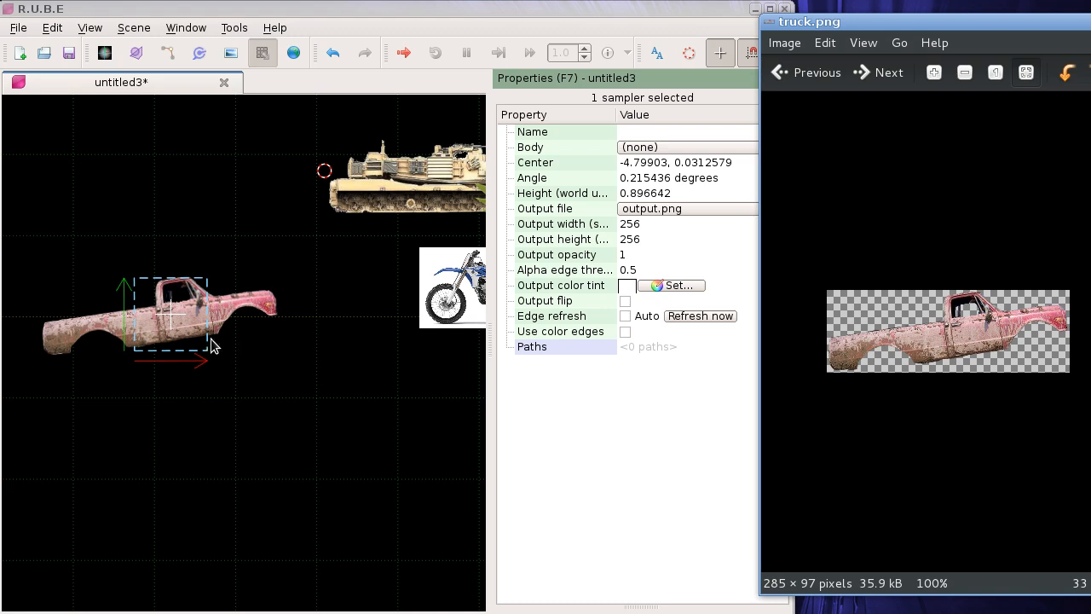
{"action": "left_click_drag", "start_coordinate": [192, 339], "coordinate": [220, 343]}
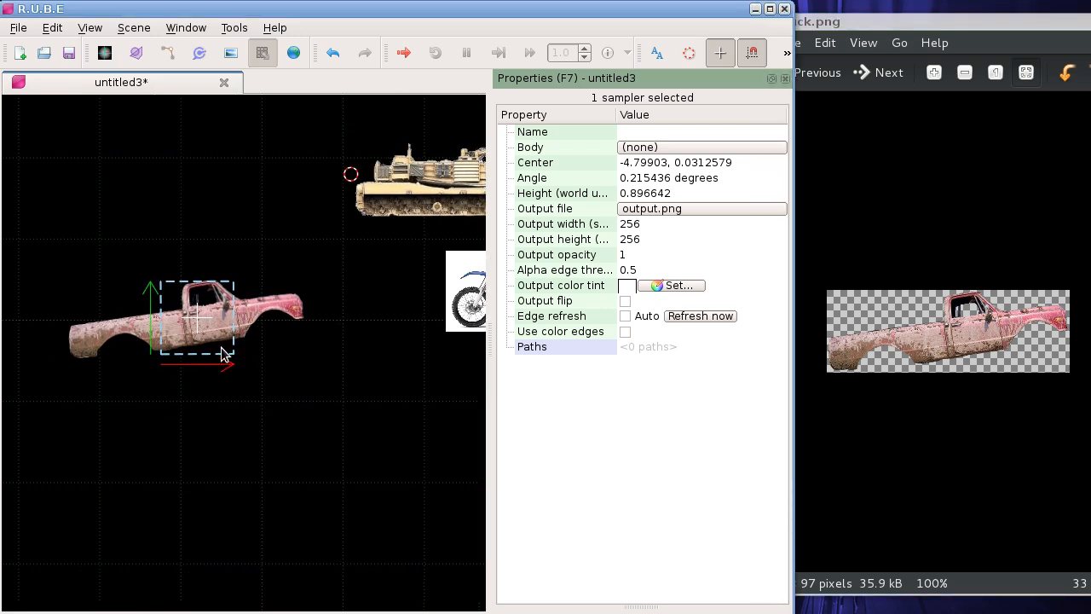
{"action": "scroll", "coordinate": [207, 334], "scroll_direction": "up", "scroll_amount": 3}
{"action": "left_click_drag", "start_coordinate": [284, 358], "coordinate": [325, 363]}
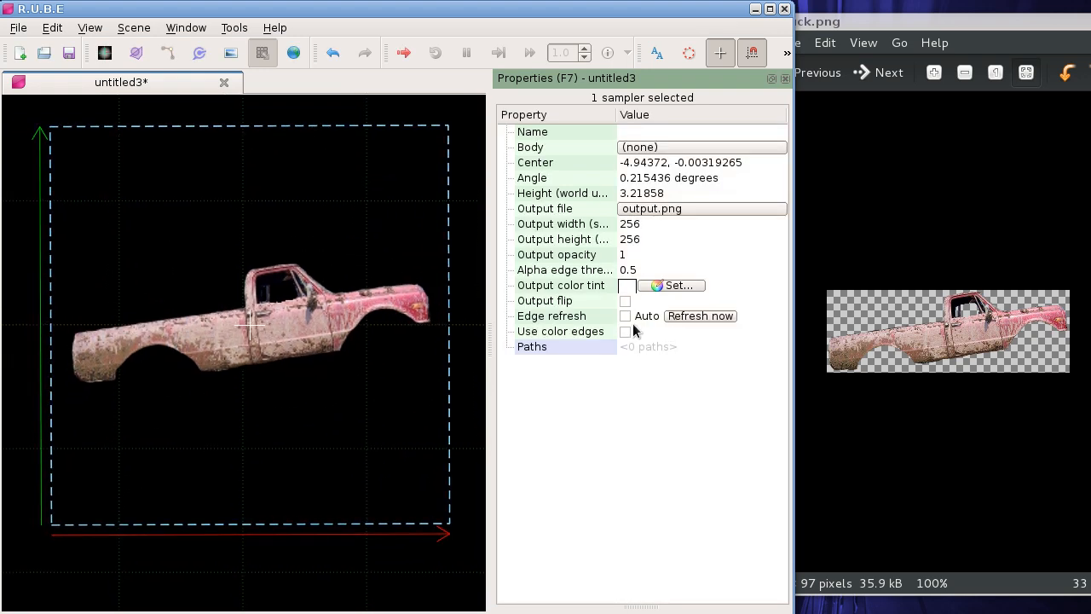
Step: Refresh the sampler's edges and examine the outline traced around the pickup's body and window opening
{"action": "left_click", "coordinate": [690, 321]}
{"action": "scroll", "coordinate": [243, 313], "scroll_direction": "up", "scroll_amount": 5}
{"action": "scroll", "coordinate": [249, 319], "scroll_direction": "up", "scroll_amount": 2}
{"action": "scroll", "coordinate": [283, 353], "scroll_direction": "down", "scroll_amount": 4}
{"action": "scroll", "coordinate": [285, 358], "scroll_direction": "up", "scroll_amount": 2}
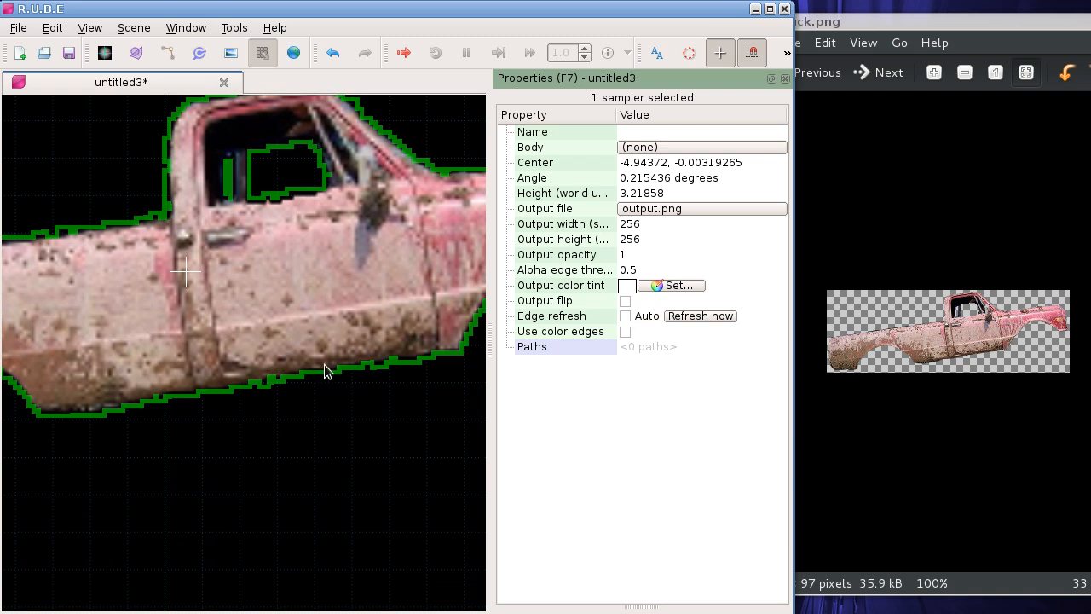
{"action": "scroll", "coordinate": [346, 369], "scroll_direction": "down", "scroll_amount": 2}
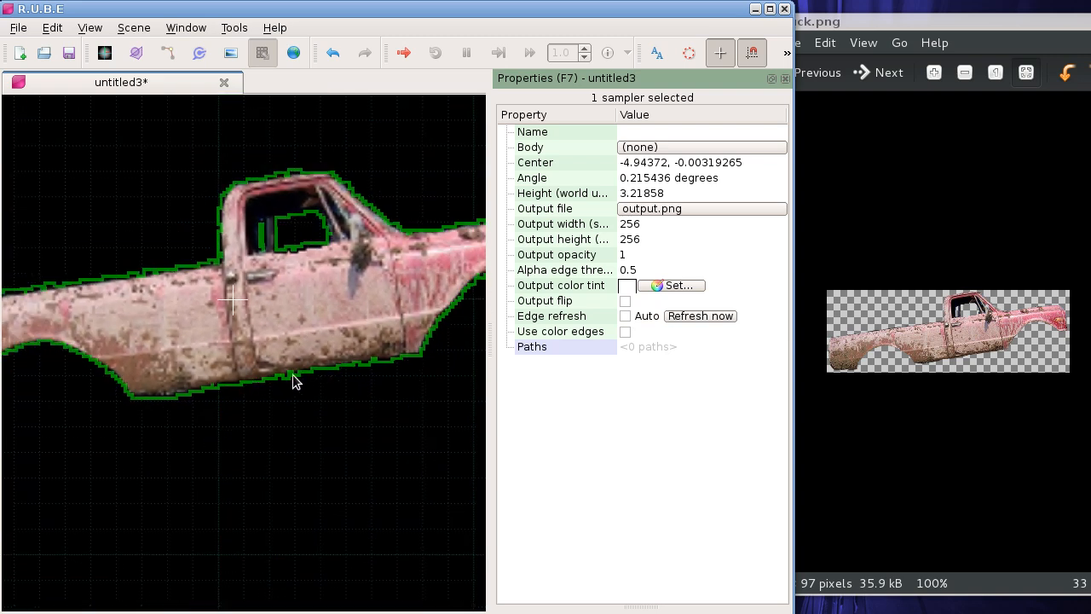
{"action": "left_click_drag", "start_coordinate": [66, 348], "coordinate": [201, 313]}
{"action": "scroll", "coordinate": [200, 313], "scroll_direction": "down", "scroll_amount": 7}
{"action": "left_click_drag", "start_coordinate": [373, 316], "coordinate": [366, 302]}
{"action": "scroll", "coordinate": [265, 324], "scroll_direction": "up", "scroll_amount": 1}
{"action": "scroll", "coordinate": [266, 324], "scroll_direction": "down", "scroll_amount": 2}
{"action": "left_click_drag", "start_coordinate": [285, 301], "coordinate": [252, 336]}
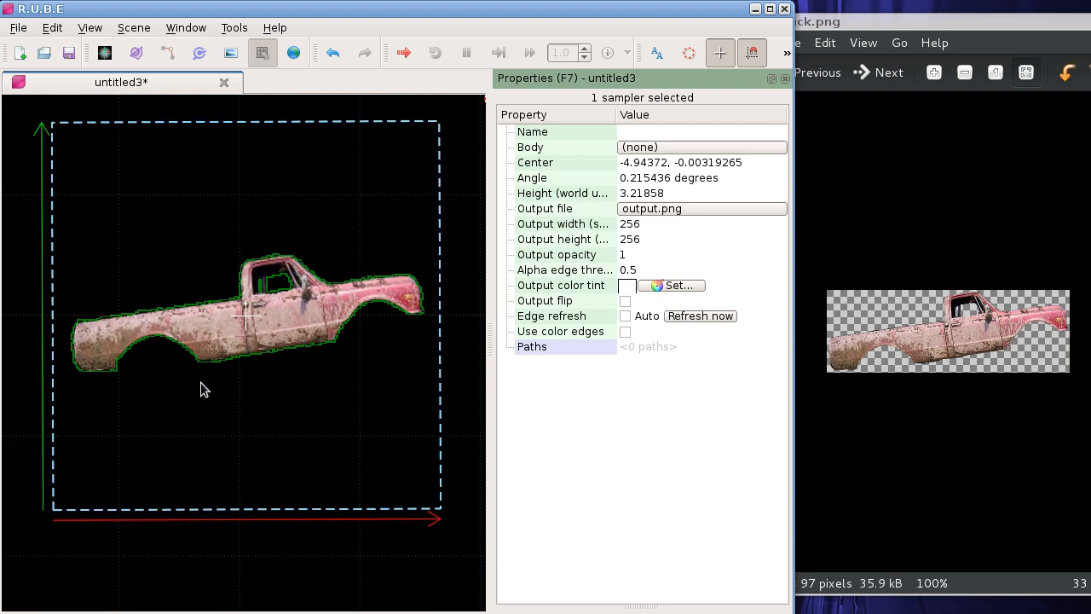
{"action": "mouse_move", "coordinate": [200, 381]}
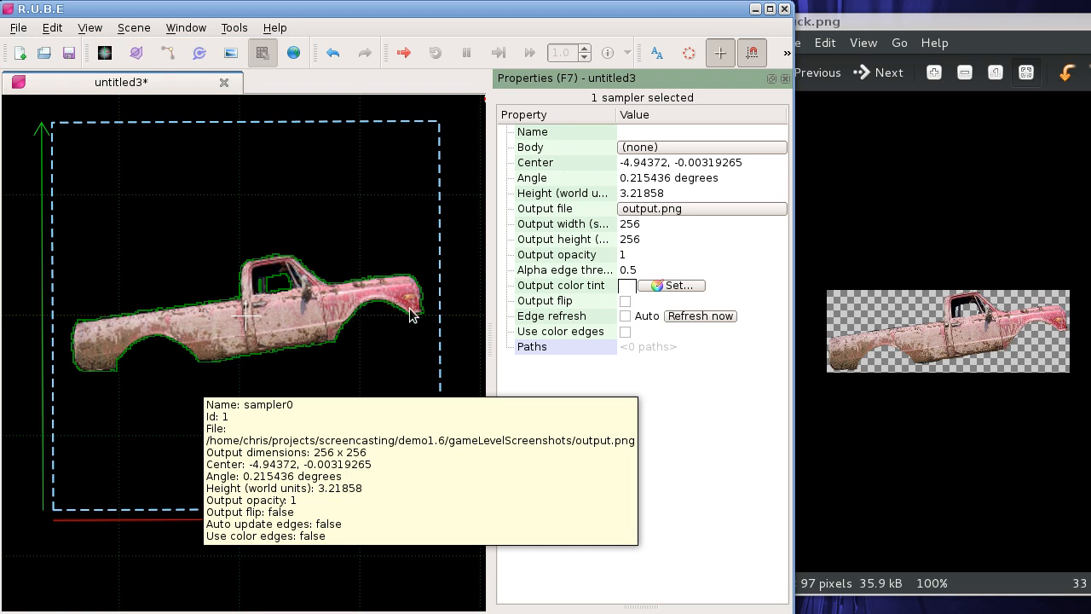
{"action": "right_click", "coordinate": [235, 394]}
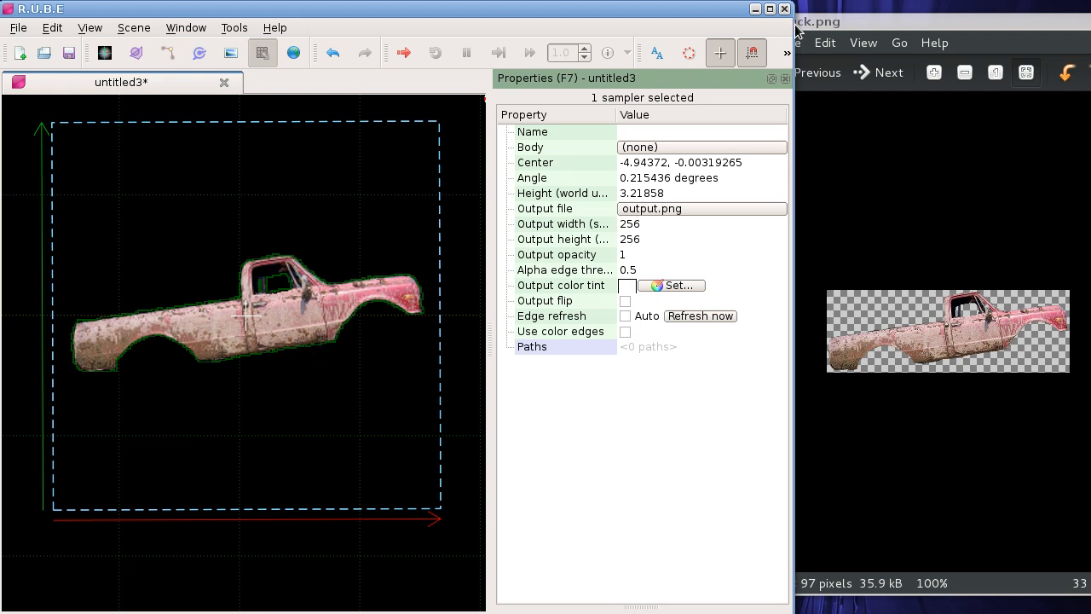
Step: Maximize the R.U.B.E window and bring the whole sampler with the pickup into view
{"action": "left_click", "coordinate": [769, 9]}
{"action": "scroll", "coordinate": [319, 327], "scroll_direction": "up", "scroll_amount": 1}
{"action": "scroll", "coordinate": [320, 325], "scroll_direction": "down", "scroll_amount": 1}
{"action": "left_click_drag", "start_coordinate": [357, 232], "coordinate": [327, 248]}
Step: Start a sampler path at the pickup's rear wheel arch, following the underside and front end to the base of the windshield
{"action": "key", "text": "p"}
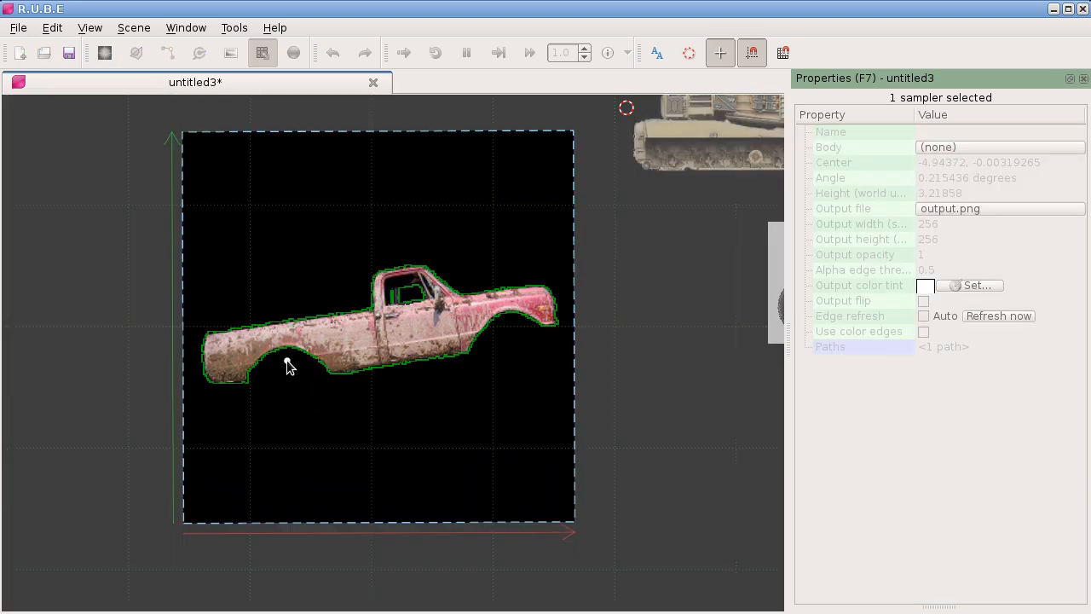
{"action": "scroll", "coordinate": [290, 360], "scroll_direction": "up", "scroll_amount": 5}
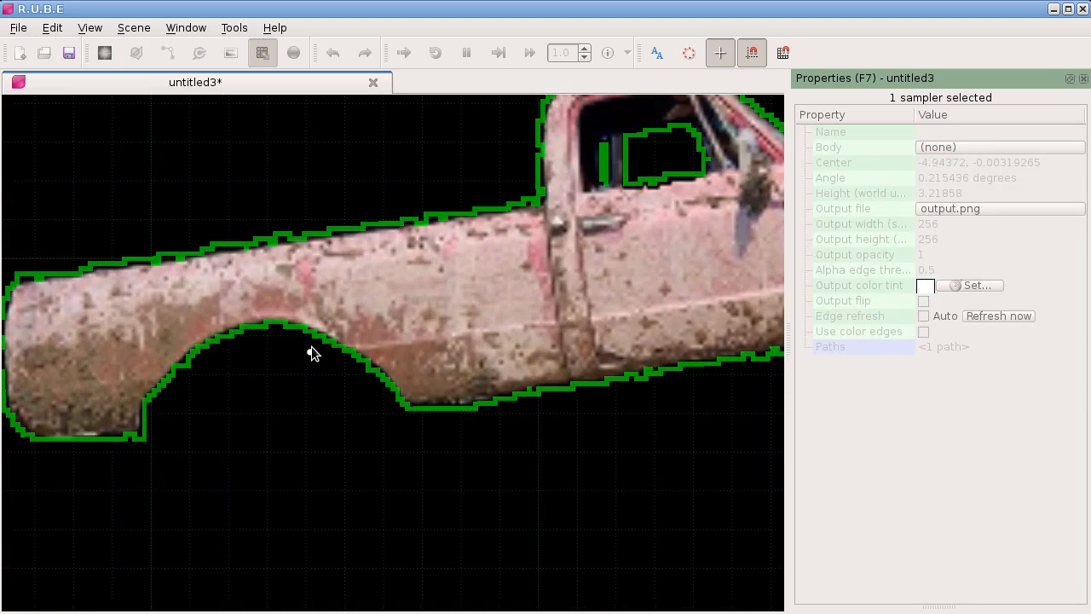
{"action": "left_click", "coordinate": [324, 336]}
{"action": "left_click", "coordinate": [614, 378]}
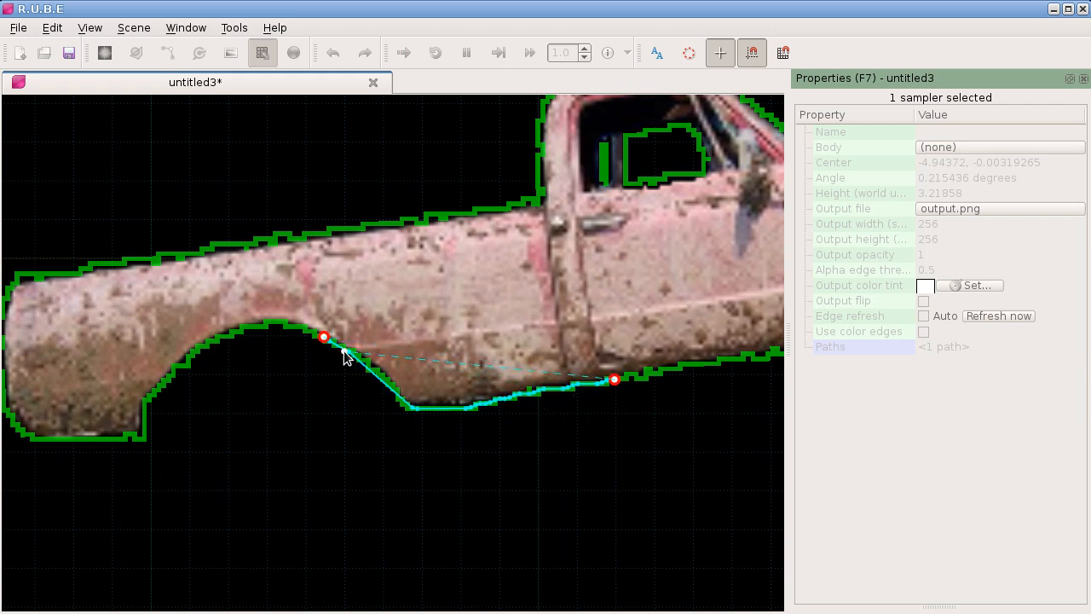
{"action": "scroll", "coordinate": [343, 357], "scroll_direction": "down", "scroll_amount": 4}
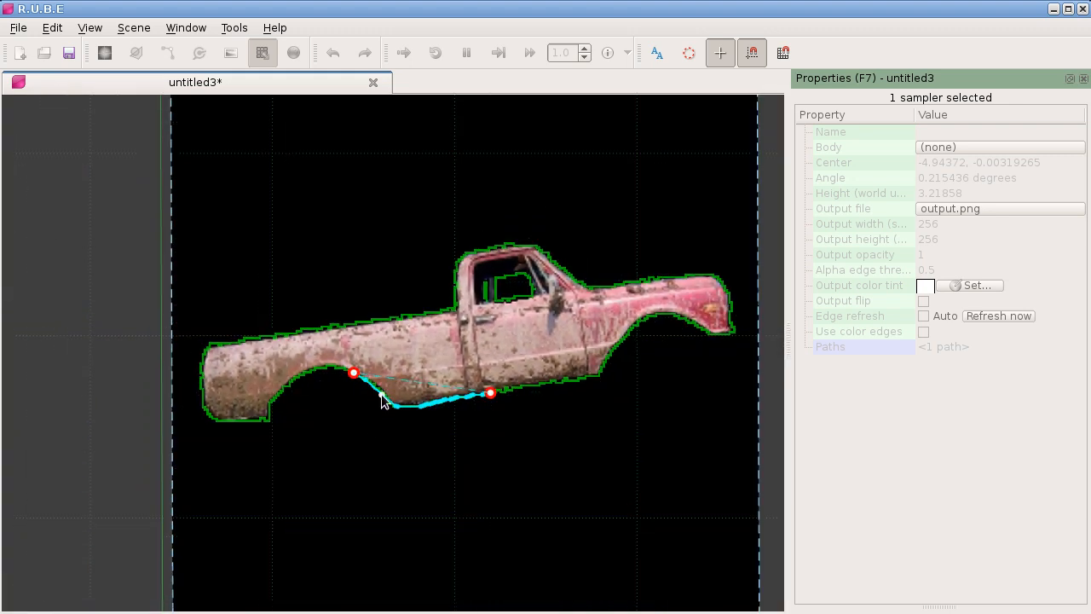
{"action": "left_click", "coordinate": [592, 289]}
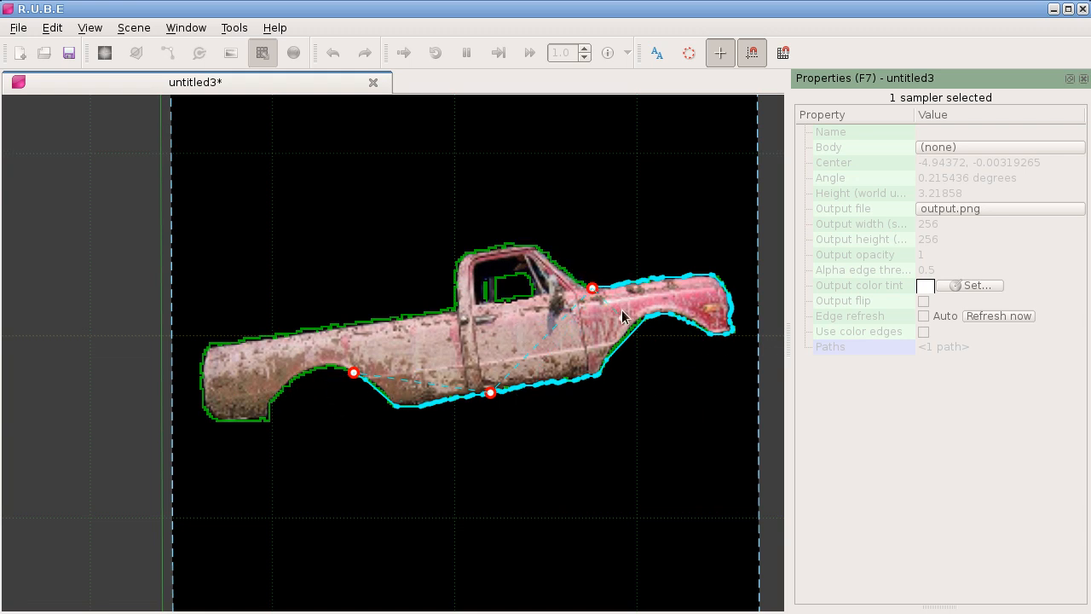
Step: Complete the path around the bed and cab with two neighbouring points on the bed's upper edge, and finish path editing
{"action": "left_click_drag", "start_coordinate": [375, 306], "coordinate": [400, 293]}
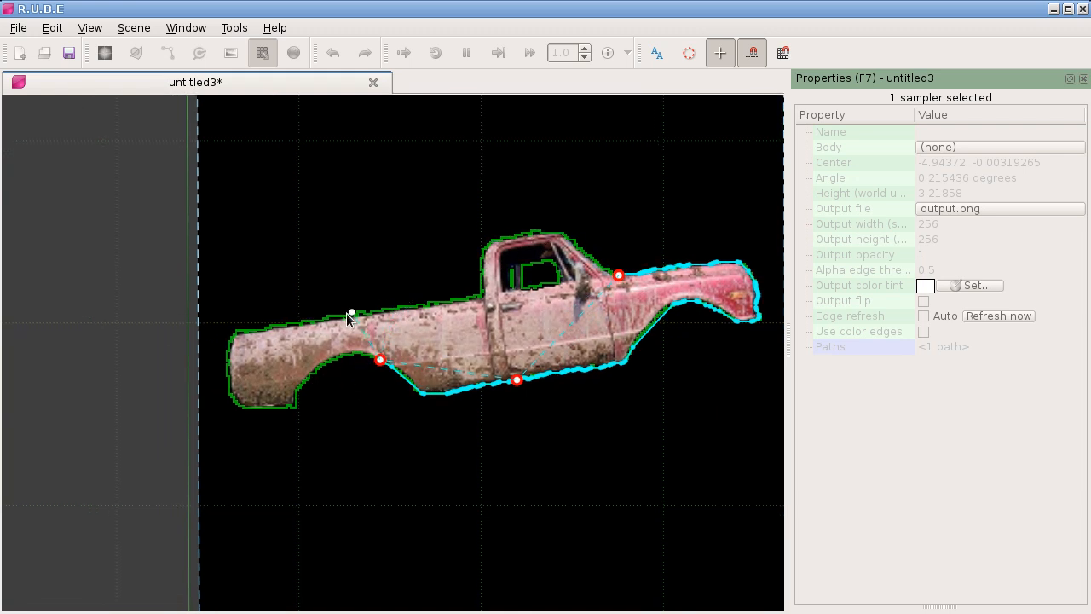
{"action": "left_click", "coordinate": [330, 317]}
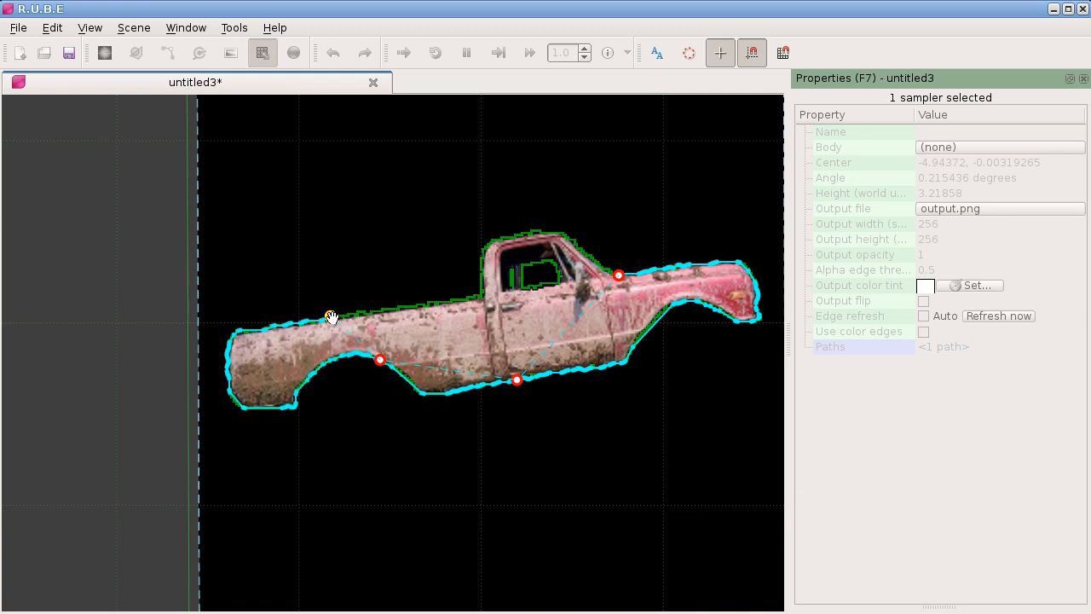
{"action": "mouse_move", "coordinate": [331, 318]}
{"action": "left_mouse_down"}
{"action": "mouse_move", "coordinate": [294, 322]}
{"action": "mouse_move", "coordinate": [326, 319]}
{"action": "left_mouse_up"}
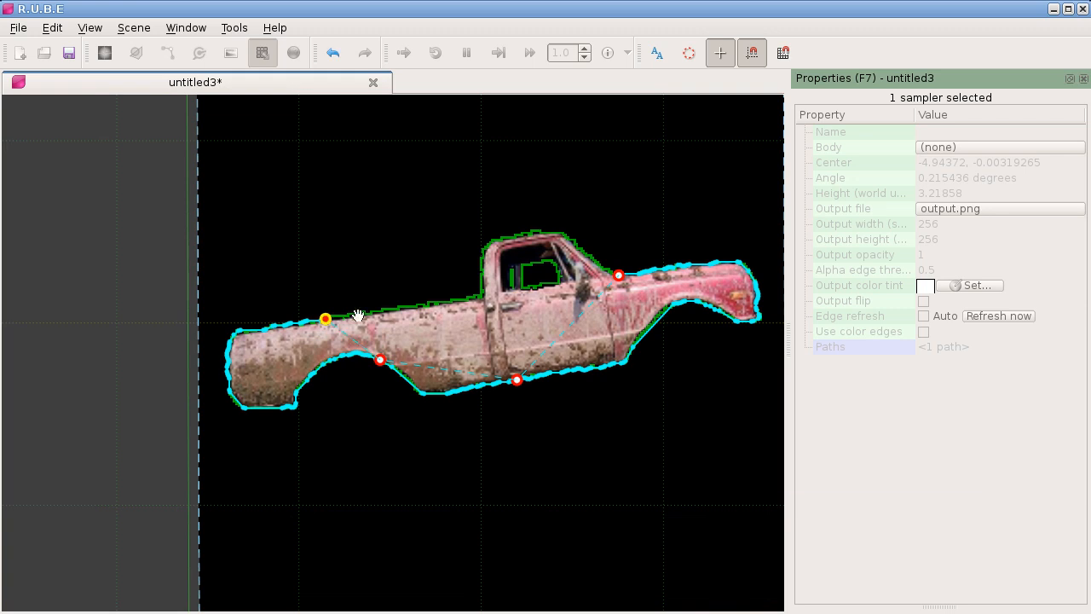
{"action": "left_click", "coordinate": [506, 238], "text": "ctrl+shift"}
{"action": "mouse_move", "coordinate": [509, 241]}
{"action": "left_mouse_down"}
{"action": "mouse_move", "coordinate": [339, 326]}
{"action": "mouse_move", "coordinate": [335, 317]}
{"action": "left_mouse_up"}
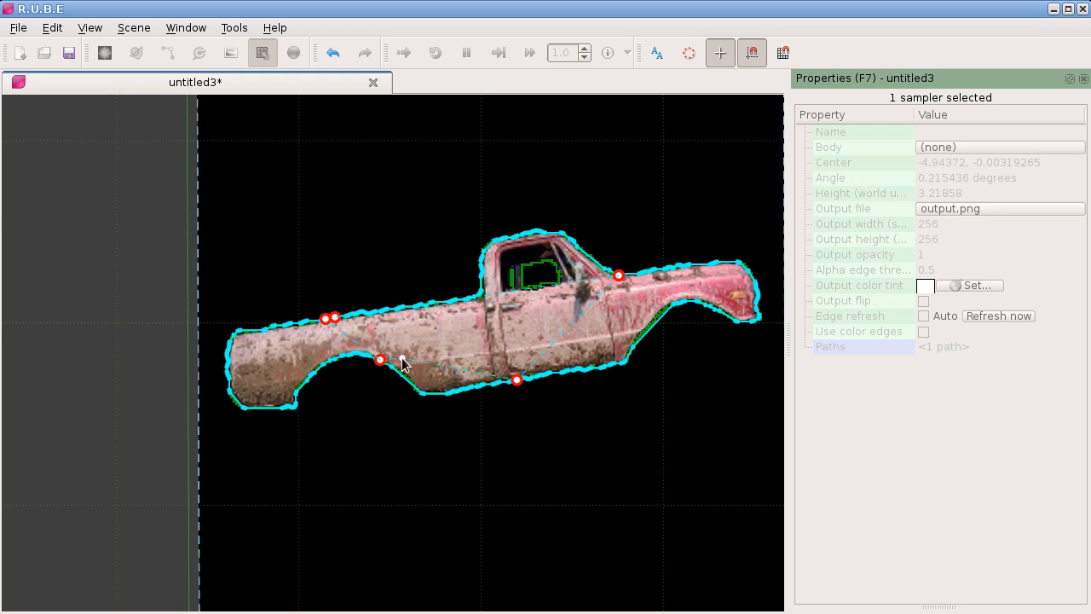
{"action": "scroll", "coordinate": [404, 363], "scroll_direction": "down", "scroll_amount": 3}
{"action": "left_click_drag", "start_coordinate": [432, 333], "coordinate": [292, 306]}
{"action": "scroll", "coordinate": [292, 306], "scroll_direction": "up", "scroll_amount": 1}
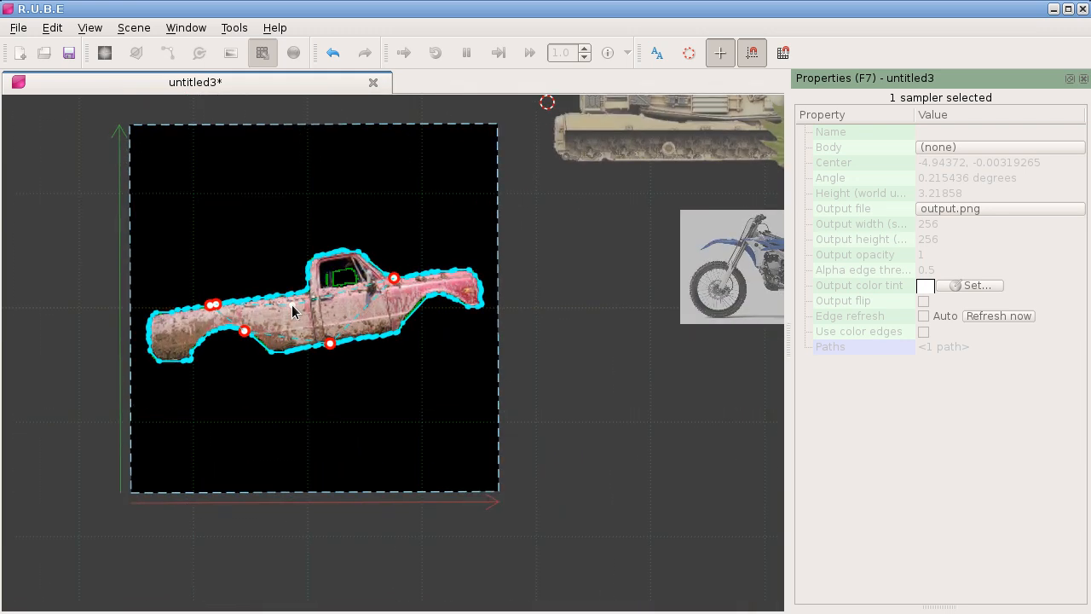
{"action": "key", "text": "Return"}
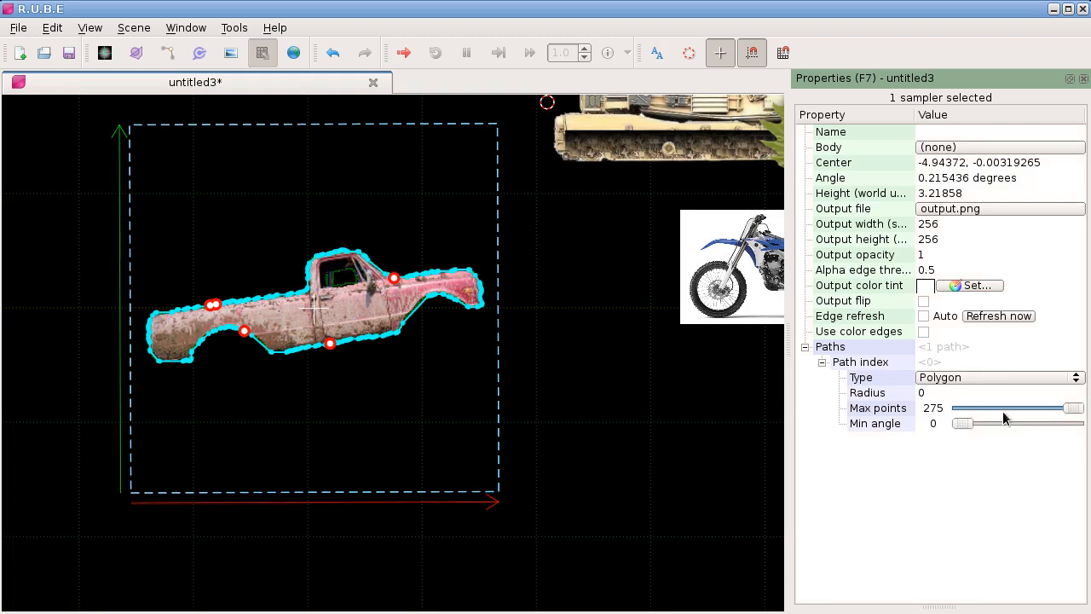
Step: Try a minimum angle of 19 on the path, return it to 0, and limit the path to 28 points
{"action": "mouse_move", "coordinate": [1069, 408]}
{"action": "left_mouse_down"}
{"action": "mouse_move", "coordinate": [958, 409]}
{"action": "mouse_move", "coordinate": [1076, 409]}
{"action": "left_mouse_up"}
{"action": "mouse_move", "coordinate": [960, 428]}
{"action": "left_mouse_down"}
{"action": "mouse_move", "coordinate": [995, 428]}
{"action": "mouse_move", "coordinate": [981, 428]}
{"action": "left_mouse_up"}
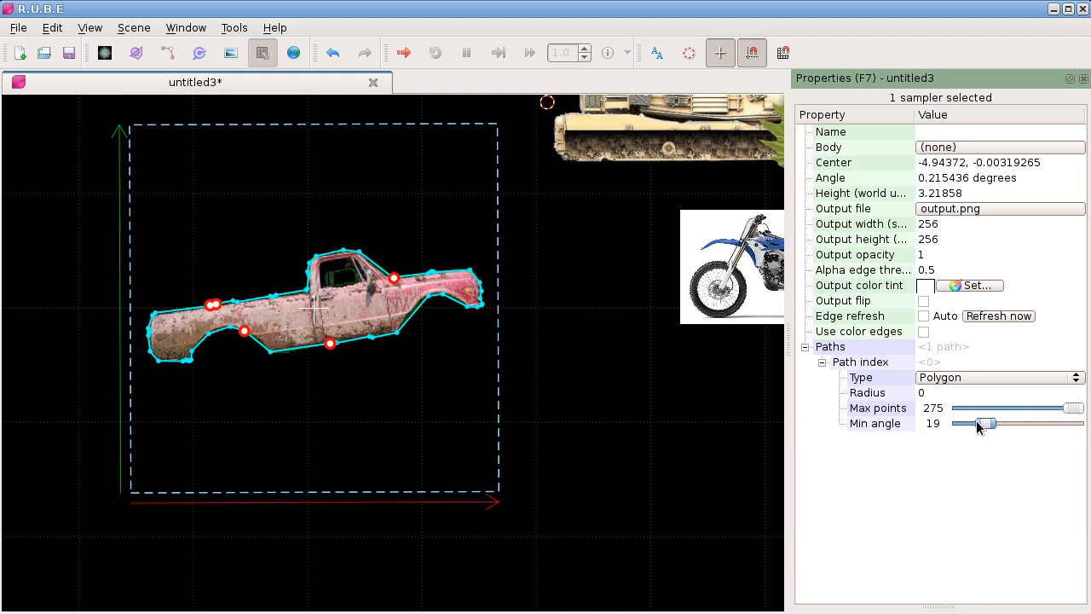
{"action": "left_click_drag", "start_coordinate": [987, 424], "coordinate": [973, 428]}
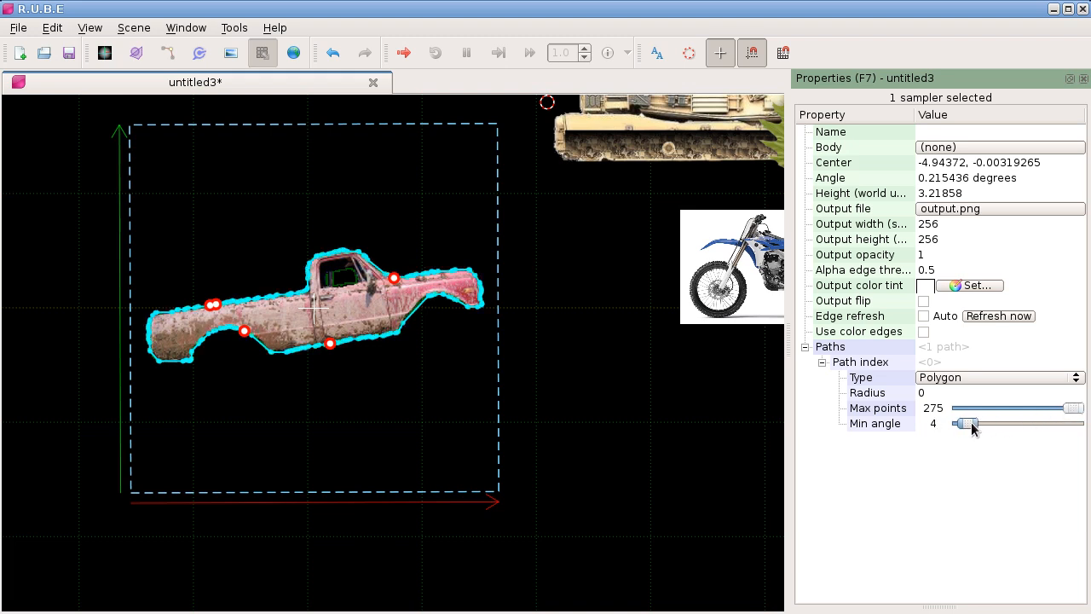
{"action": "left_click_drag", "start_coordinate": [1070, 410], "coordinate": [969, 408]}
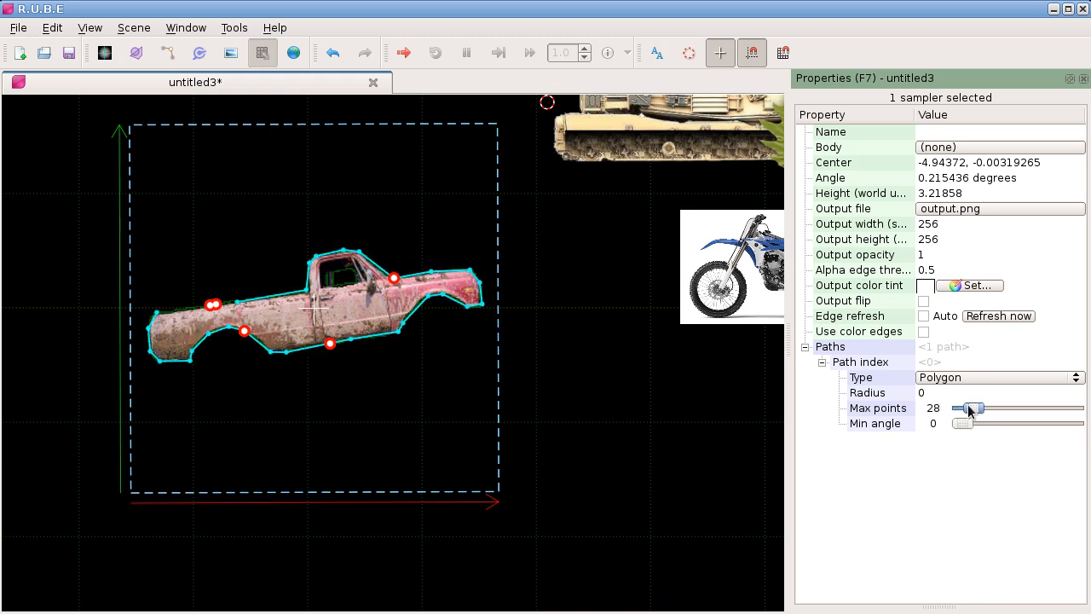
{"action": "left_click_drag", "start_coordinate": [551, 404], "coordinate": [424, 320]}
{"action": "scroll", "coordinate": [484, 392], "scroll_direction": "down", "scroll_amount": 2}
{"action": "right_click", "coordinate": [424, 315]}
{"action": "mouse_move", "coordinate": [490, 451]}
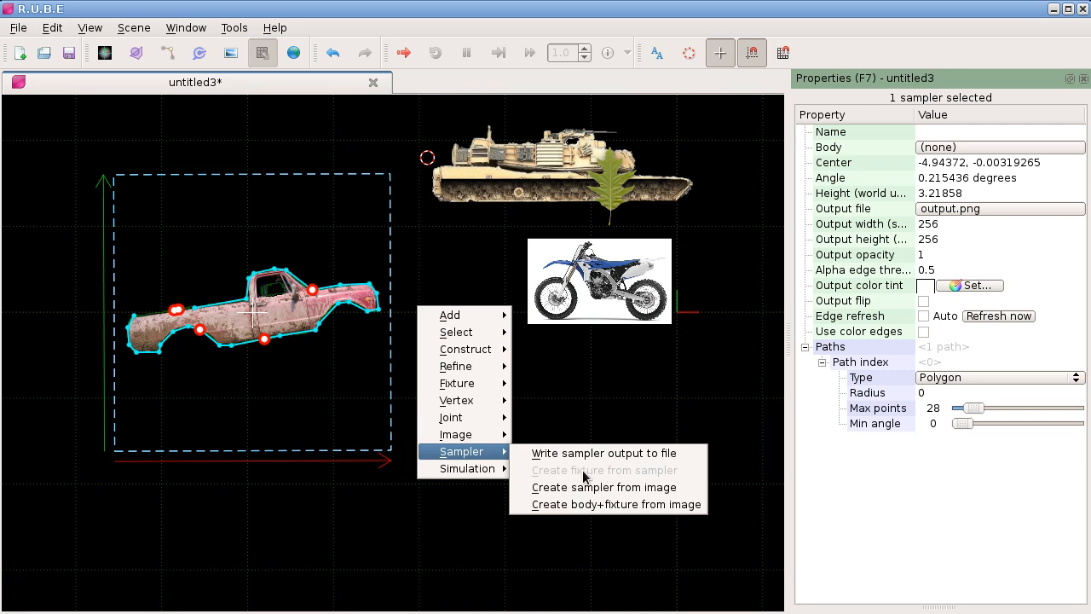
{"action": "left_click", "coordinate": [402, 391]}
Step: Add a body with a square fixture between the pickup and the motorbike, at about -2.71, -0.79
{"action": "right_click", "coordinate": [441, 380]}
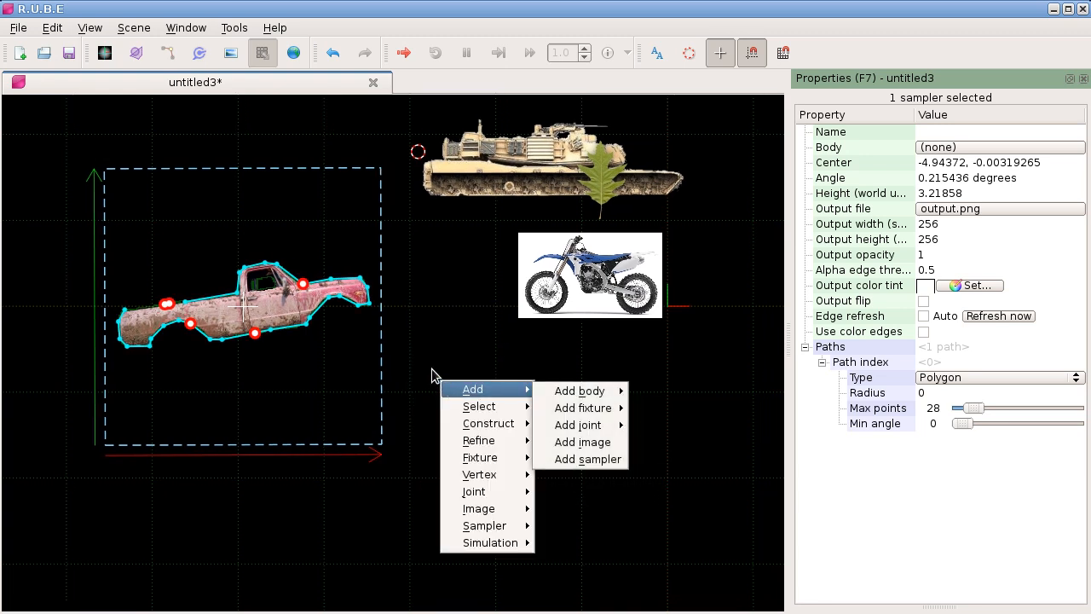
{"action": "left_click", "coordinate": [432, 375]}
{"action": "left_click", "coordinate": [434, 374]}
{"action": "right_click", "coordinate": [444, 374]}
{"action": "mouse_move", "coordinate": [475, 384]}
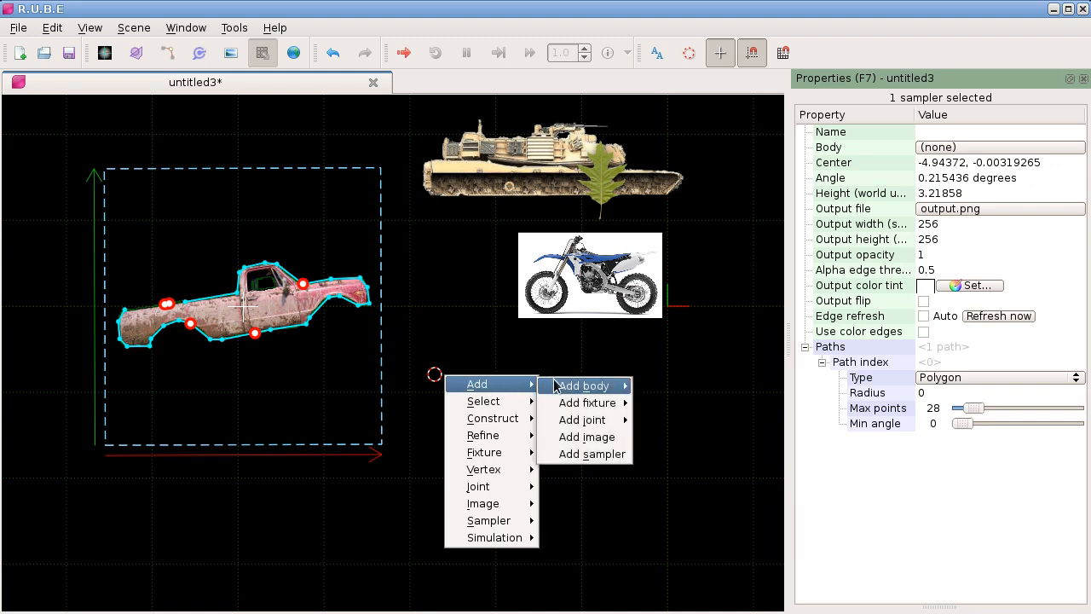
{"action": "mouse_move", "coordinate": [584, 386]}
{"action": "left_click", "coordinate": [687, 422]}
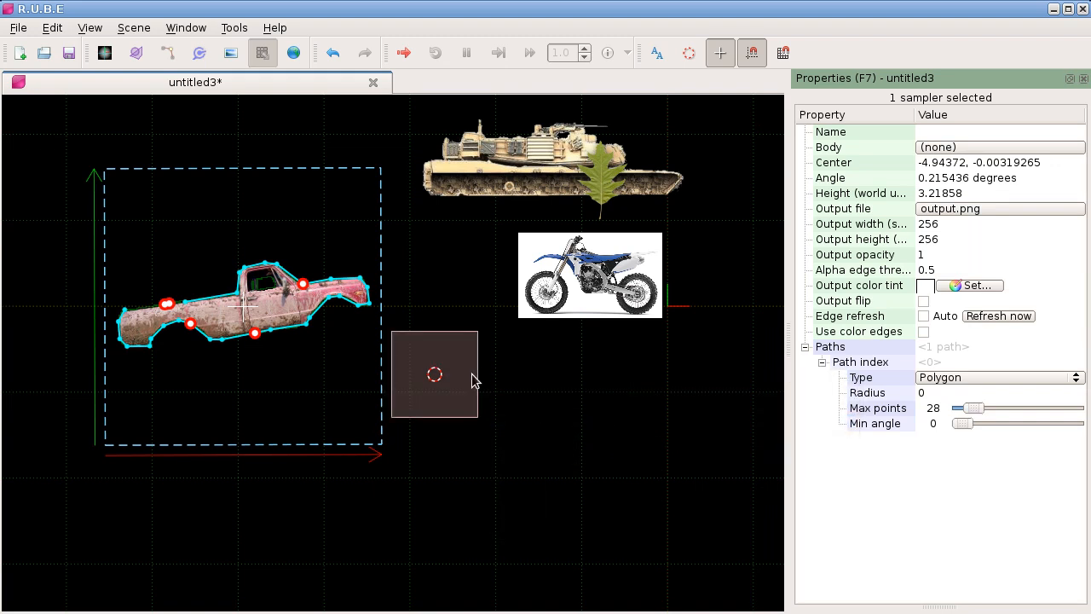
{"action": "scroll", "coordinate": [323, 377], "scroll_direction": "up", "scroll_amount": 2}
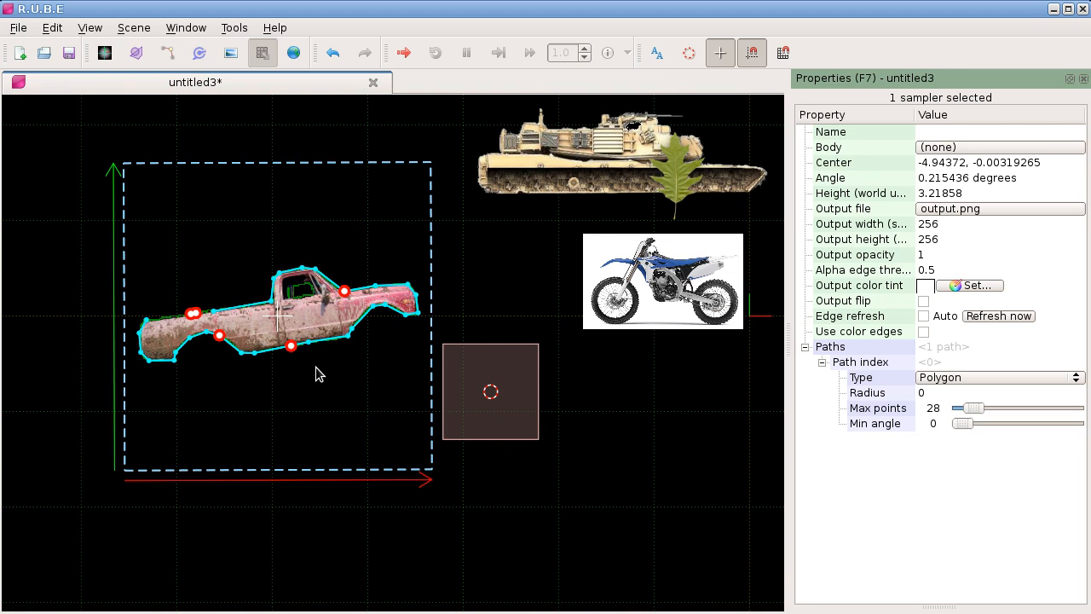
{"action": "right_click", "coordinate": [323, 359]}
{"action": "mouse_move", "coordinate": [401, 504]}
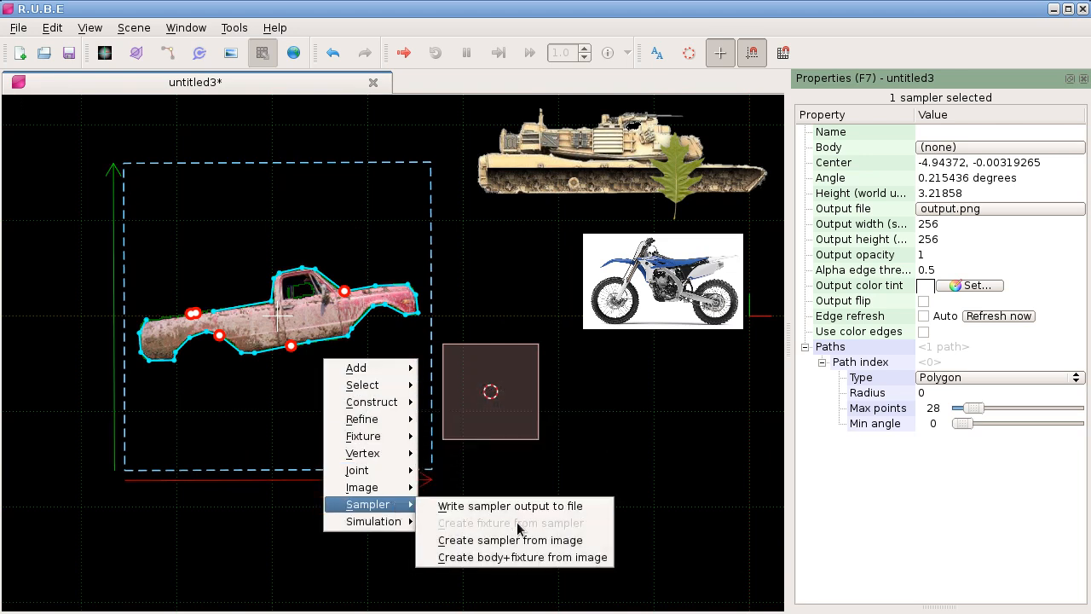
{"action": "left_click", "coordinate": [492, 393]}
Step: Select the new square body and create a fixture on it from the pickup sampler's path
{"action": "left_click_drag", "start_coordinate": [497, 402], "coordinate": [490, 393]}
{"action": "key", "text": "b"}
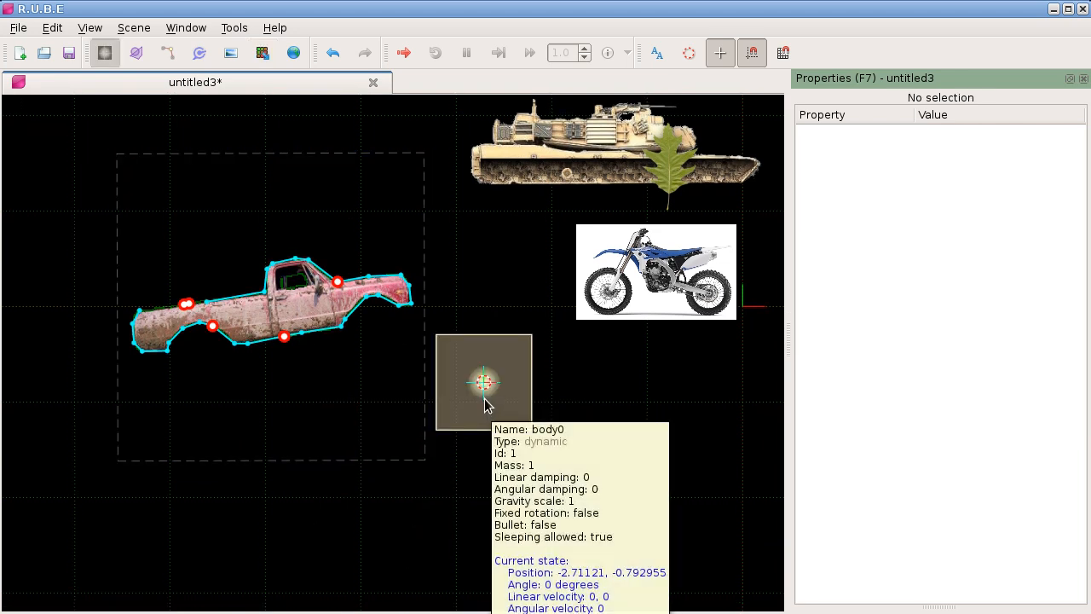
{"action": "left_click", "coordinate": [483, 381]}
{"action": "left_click_drag", "start_coordinate": [354, 354], "coordinate": [351, 349]}
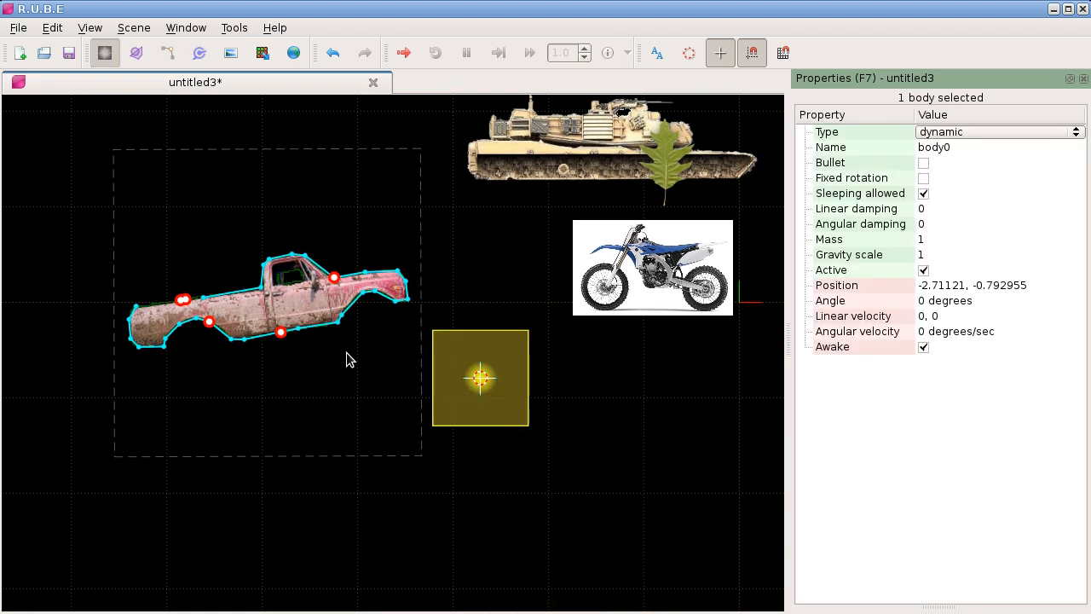
{"action": "left_click", "coordinate": [349, 351]}
{"action": "right_click", "coordinate": [351, 347]}
{"action": "mouse_move", "coordinate": [430, 475]}
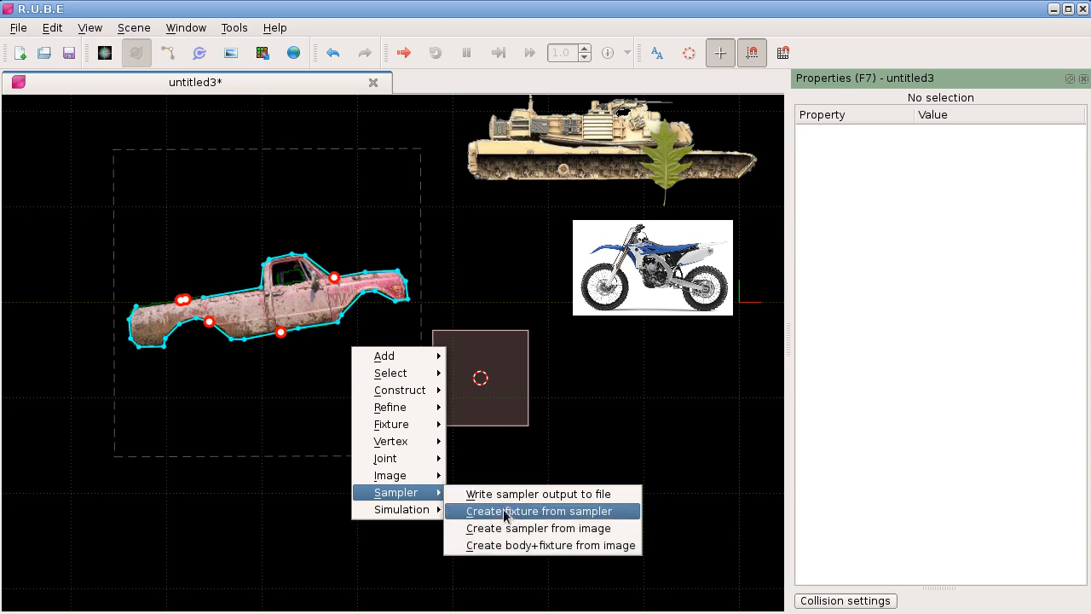
{"action": "left_click", "coordinate": [523, 512]}
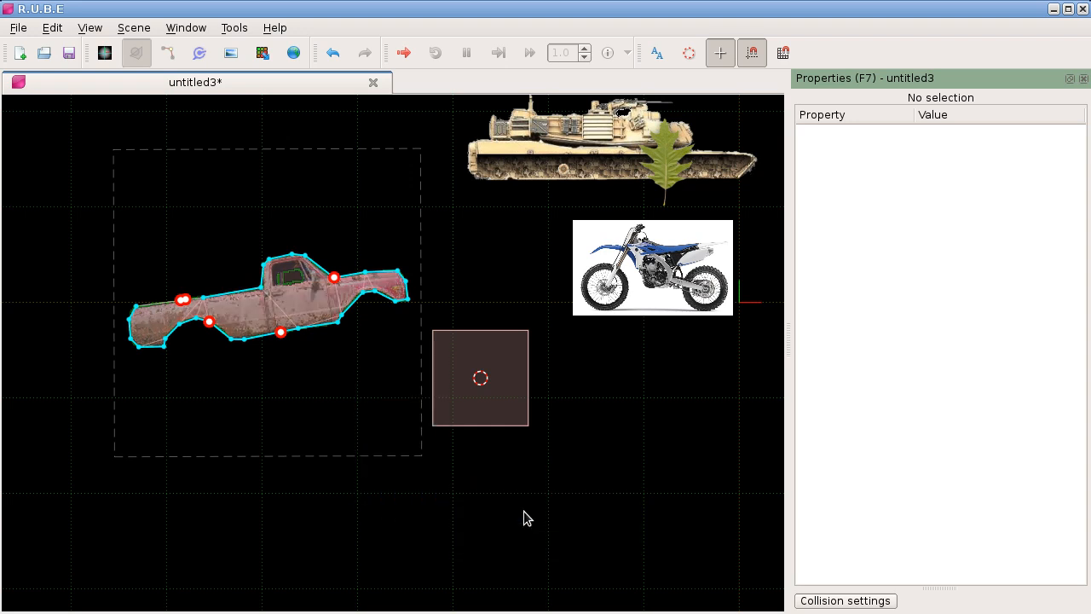
Step: Move the new pickup-shaped fixture upward, off the pickup image
{"action": "key", "text": "g"}
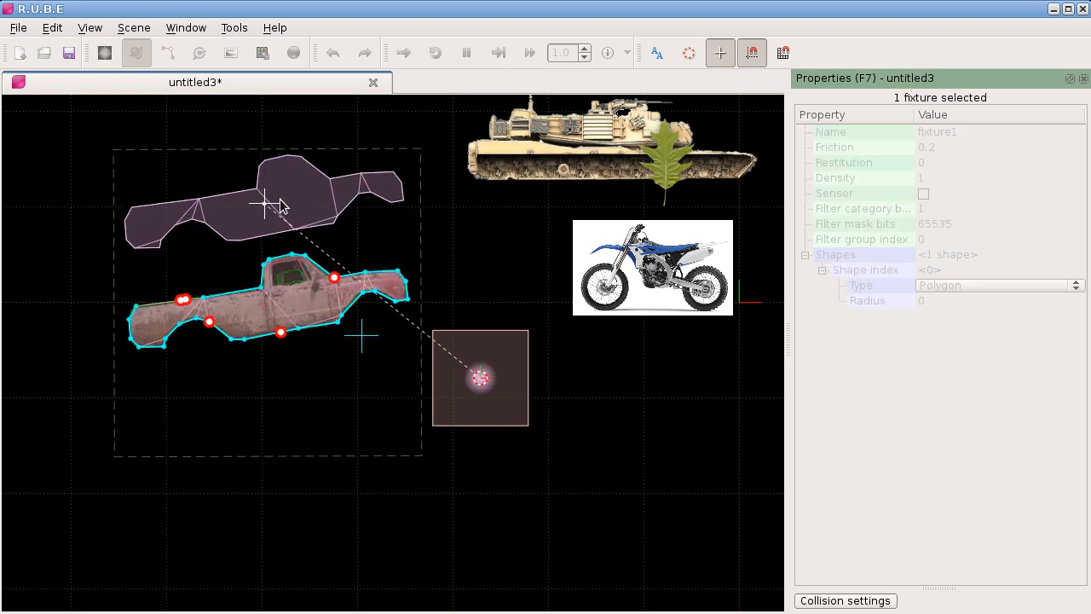
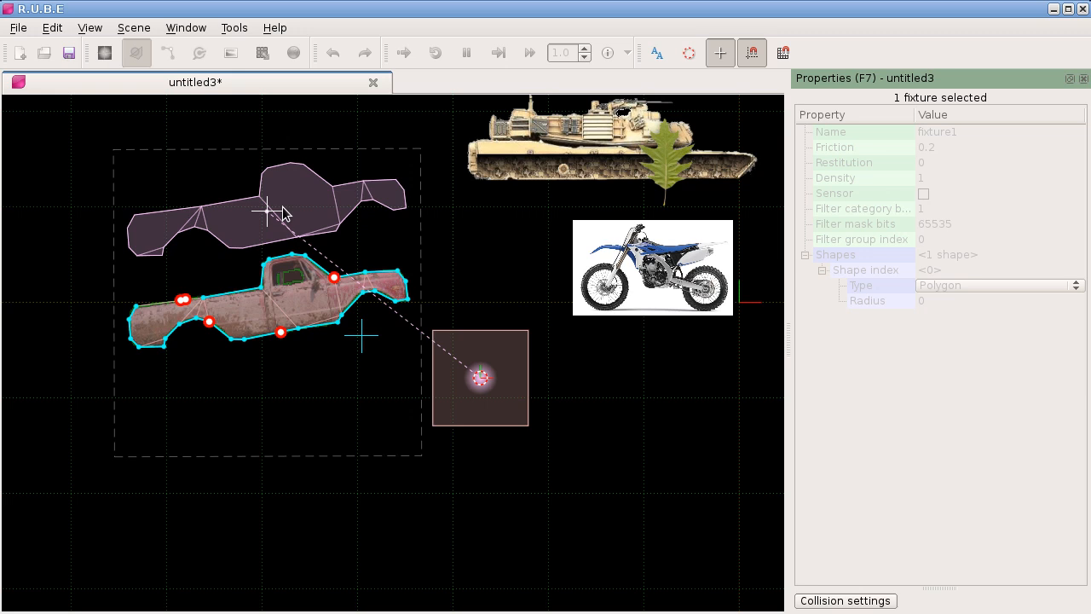
Step: Cancel the upward move of the pickup-shaped fixture
{"action": "key", "text": "Escape"}
{"action": "scroll", "coordinate": [282, 205], "scroll_direction": "down", "scroll_amount": 5}
{"action": "left_click_drag", "start_coordinate": [280, 221], "coordinate": [397, 208]}
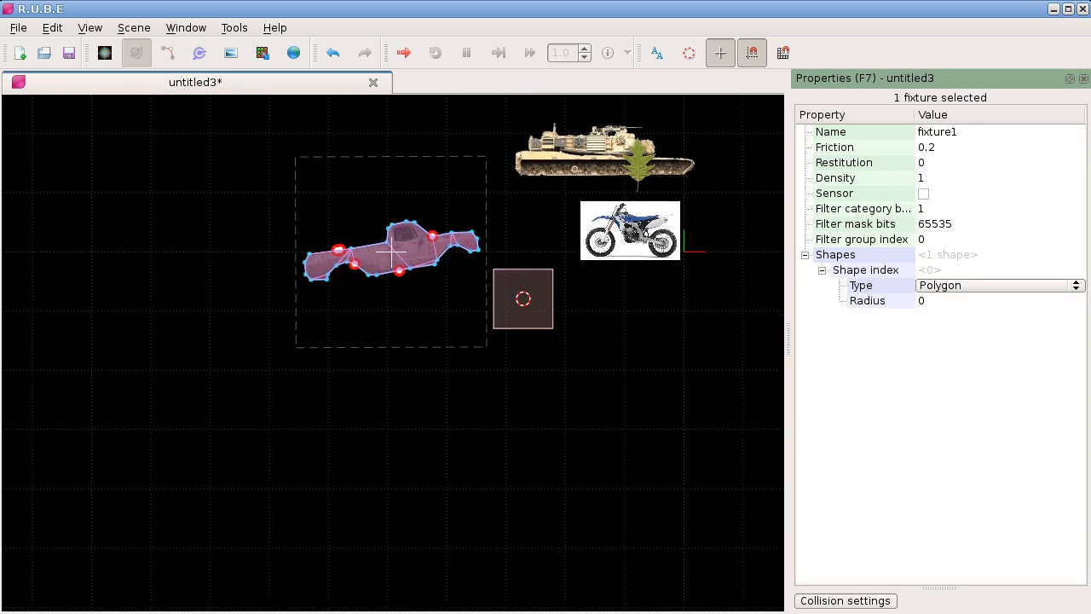
Step: Select the cave terrain image below the pickup and scale it up to a height of about 4.98 world units
{"action": "left_click_drag", "start_coordinate": [428, 611], "coordinate": [370, 437]}
{"action": "left_click_drag", "start_coordinate": [435, 421], "coordinate": [369, 382]}
{"action": "key", "text": "i"}
{"action": "left_click", "coordinate": [381, 384]}
{"action": "key", "text": "s"}
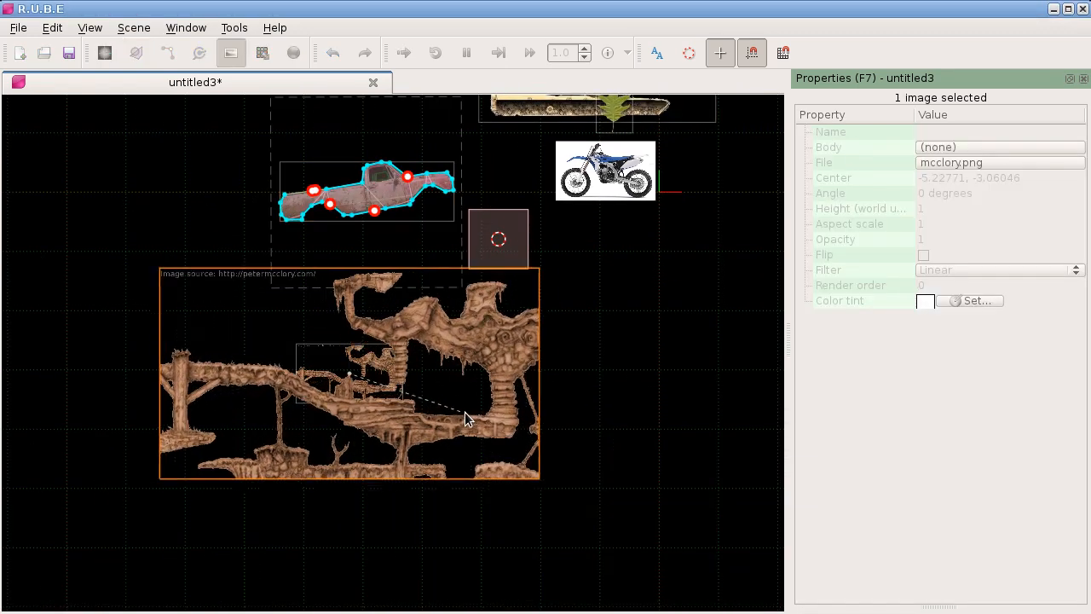
{"action": "left_click", "coordinate": [497, 405]}
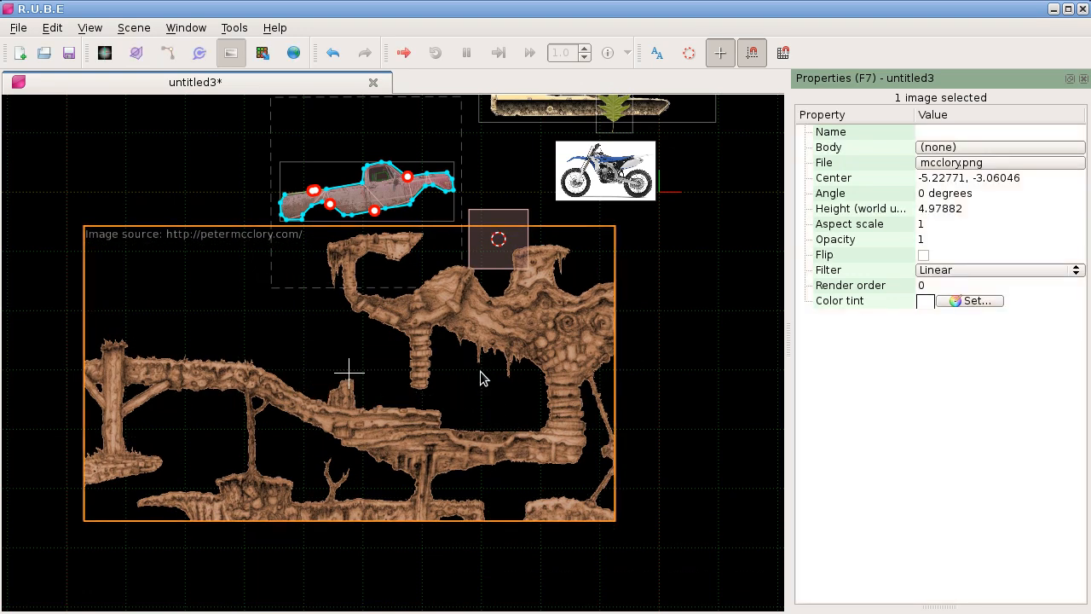
Step: Move the enlarged terrain image down to about -5.30, -4.71, clear of the pickup and the square body
{"action": "left_click_drag", "start_coordinate": [478, 324], "coordinate": [493, 216]}
{"action": "key", "text": "t"}
{"action": "left_click_drag", "start_coordinate": [432, 338], "coordinate": [384, 323]}
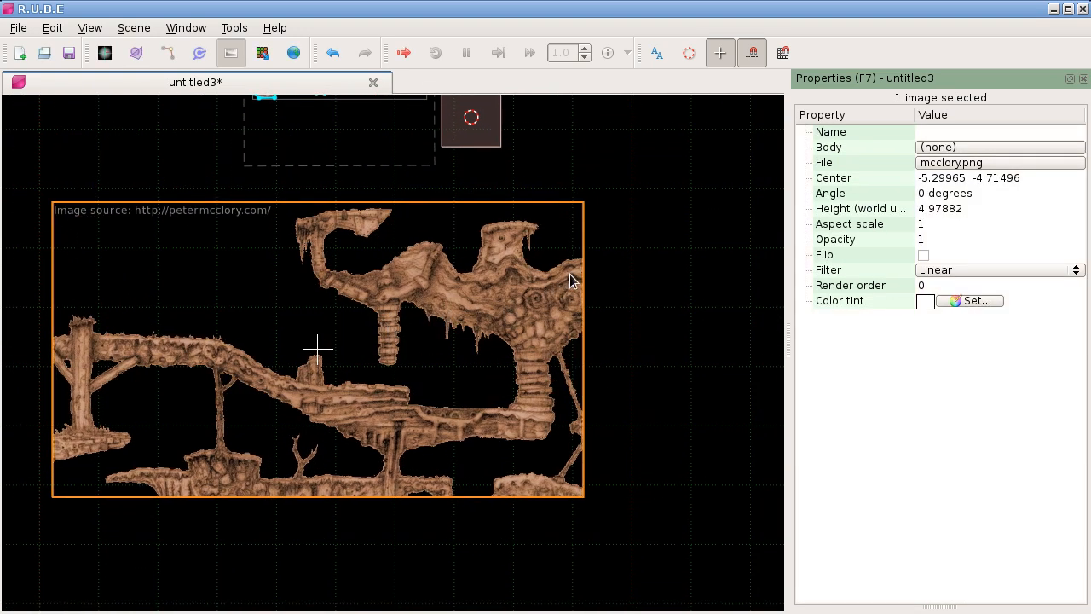
{"action": "left_click_drag", "start_coordinate": [594, 270], "coordinate": [584, 263]}
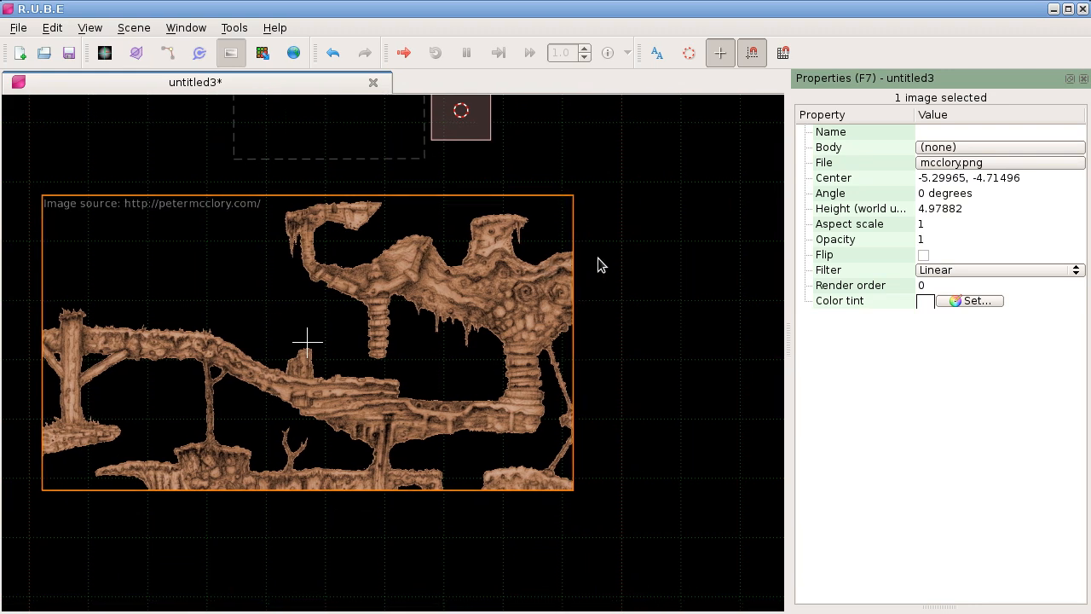
Step: Create a sampler from the terrain image, select it, and check its border against the image's edge
{"action": "right_click", "coordinate": [600, 269]}
{"action": "mouse_move", "coordinate": [657, 414]}
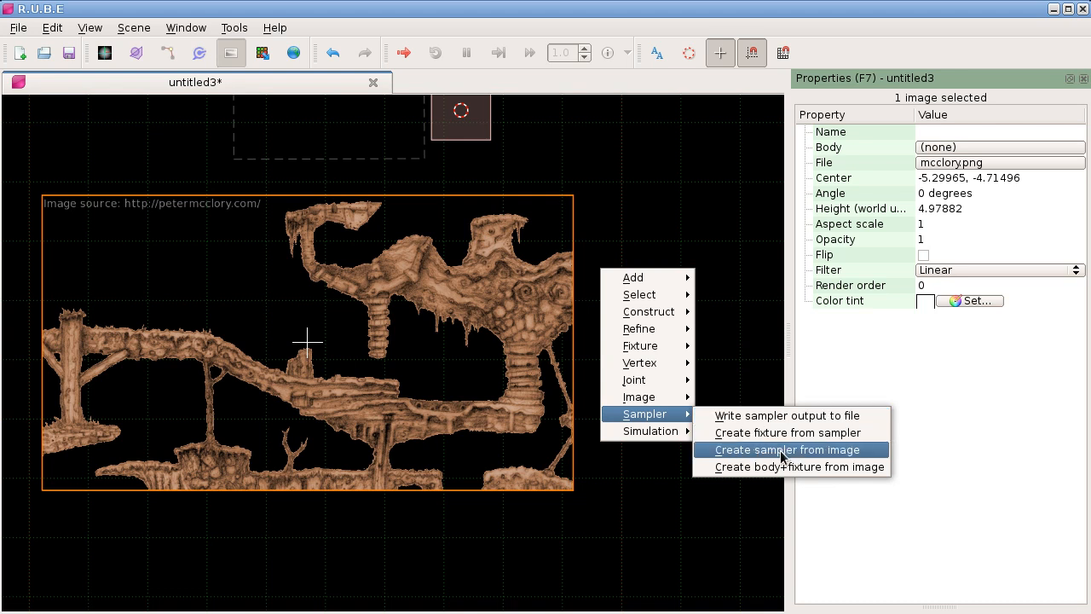
{"action": "left_click", "coordinate": [781, 453]}
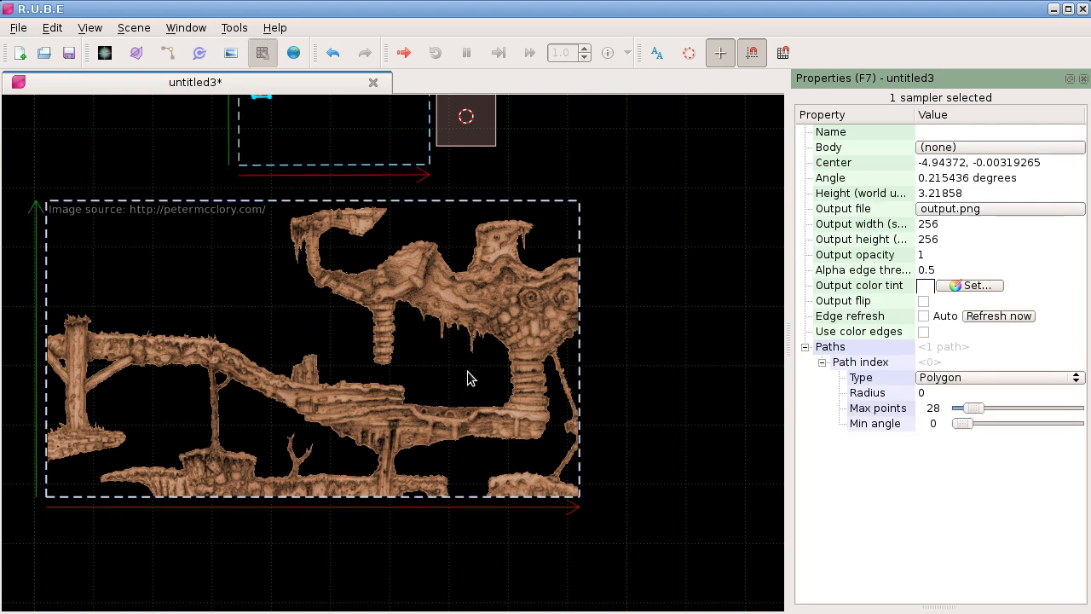
{"action": "left_click", "coordinate": [441, 377]}
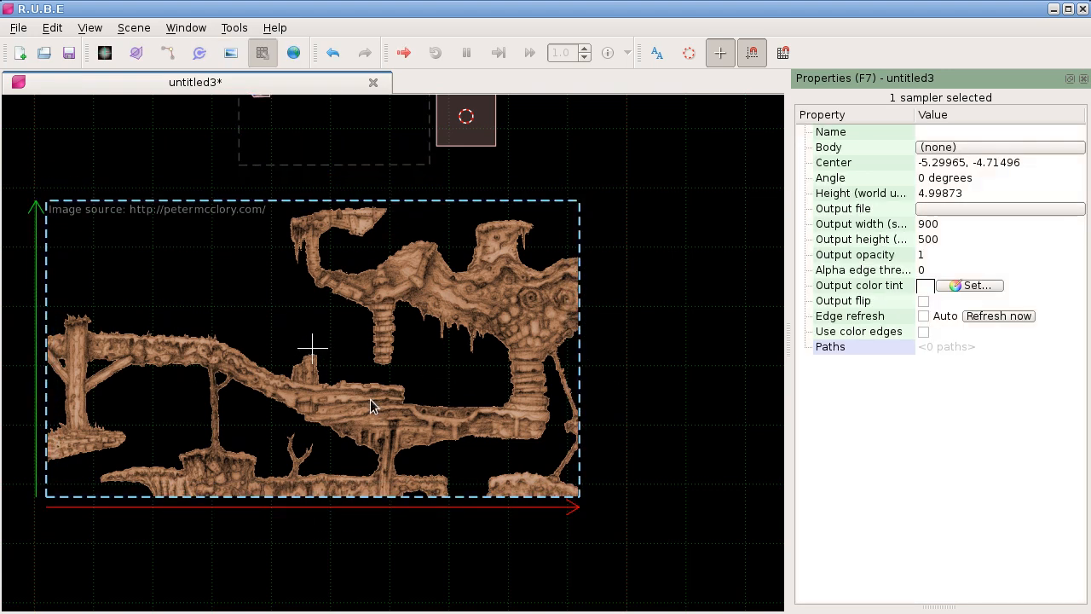
{"action": "scroll", "coordinate": [575, 302], "scroll_direction": "up", "scroll_amount": 6}
{"action": "scroll", "coordinate": [576, 286], "scroll_direction": "up", "scroll_amount": 4}
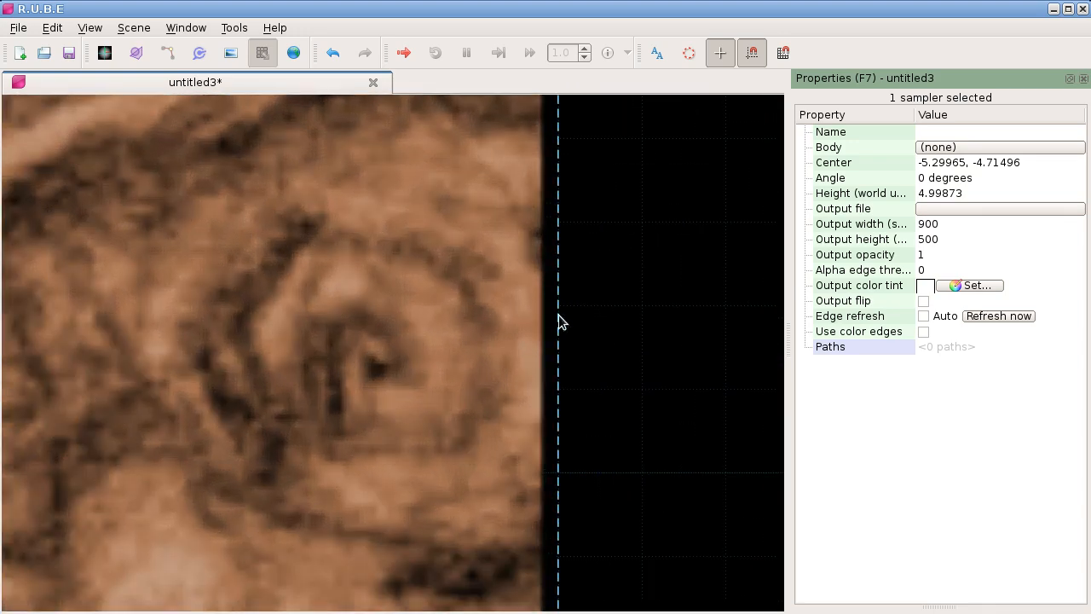
{"action": "scroll", "coordinate": [560, 321], "scroll_direction": "down", "scroll_amount": 10}
{"action": "scroll", "coordinate": [336, 293], "scroll_direction": "up", "scroll_amount": 3}
Step: Start an empty path on the terrain sampler and refresh the sampler's edges
{"action": "left_click_drag", "start_coordinate": [288, 305], "coordinate": [241, 316]}
{"action": "key", "text": "Tab"}
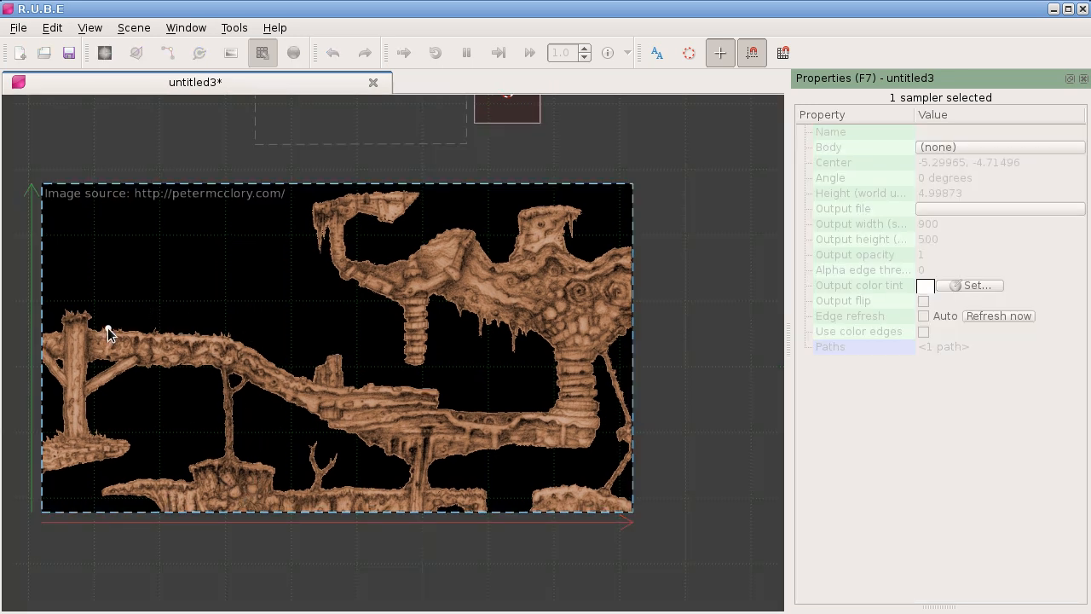
{"action": "key", "text": "Tab"}
{"action": "left_click", "coordinate": [993, 314]}
{"action": "scroll", "coordinate": [236, 332], "scroll_direction": "up", "scroll_amount": 4}
{"action": "scroll", "coordinate": [237, 326], "scroll_direction": "up", "scroll_amount": 2}
{"action": "scroll", "coordinate": [569, 495], "scroll_direction": "down", "scroll_amount": 4}
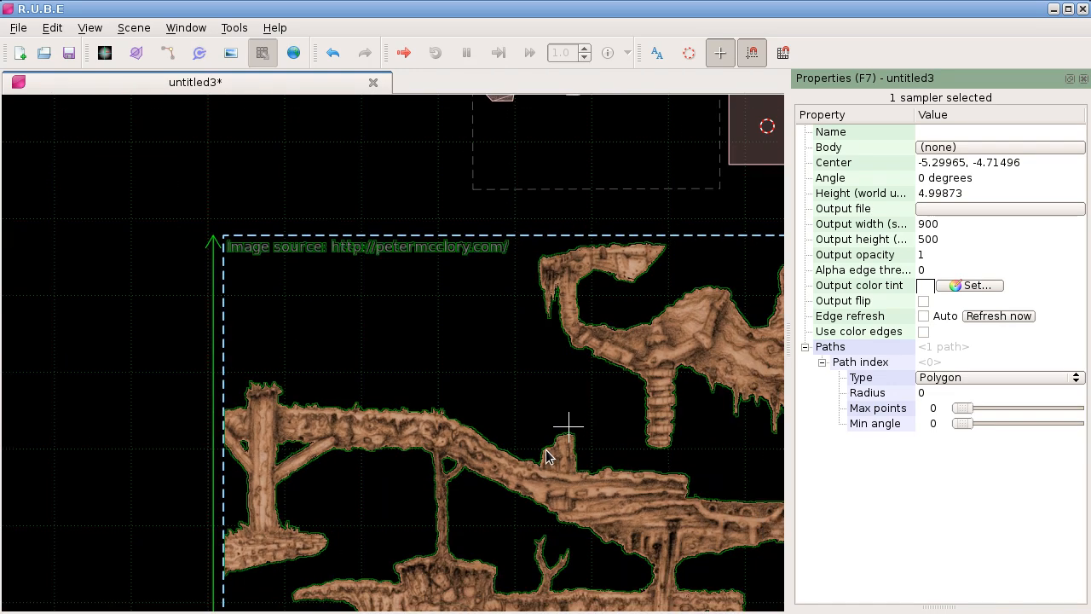
{"action": "scroll", "coordinate": [375, 353], "scroll_direction": "down", "scroll_amount": 2}
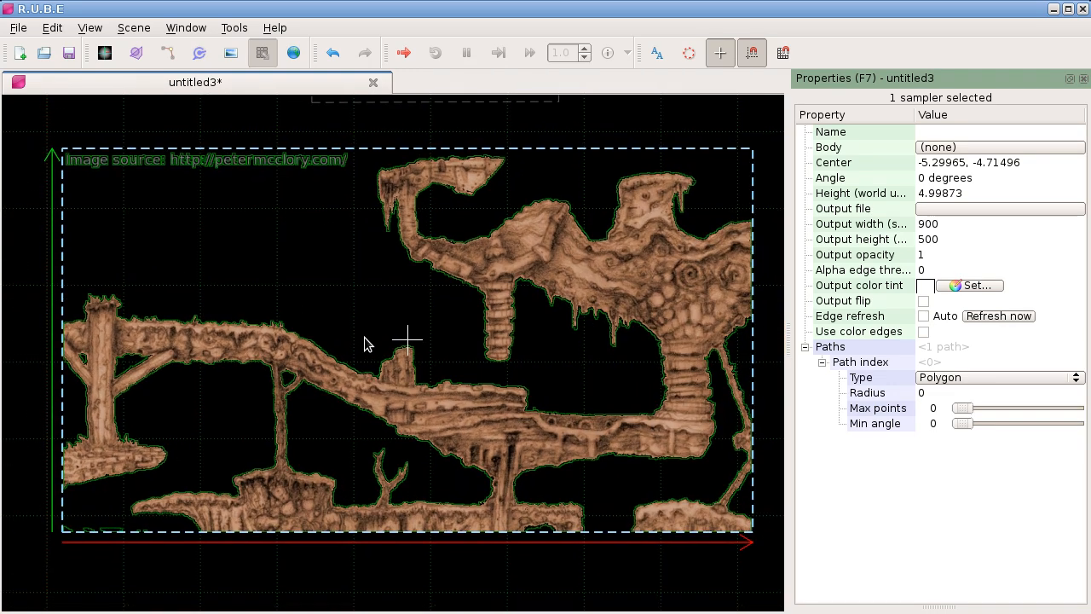
Step: Place six anchor points of the sampler path around the terrain, from the wooden bridge's top edge to the upper hook's hanging tip
{"action": "left_click_drag", "start_coordinate": [203, 323], "coordinate": [198, 321]}
{"action": "key", "text": "p"}
{"action": "left_click", "coordinate": [201, 321]}
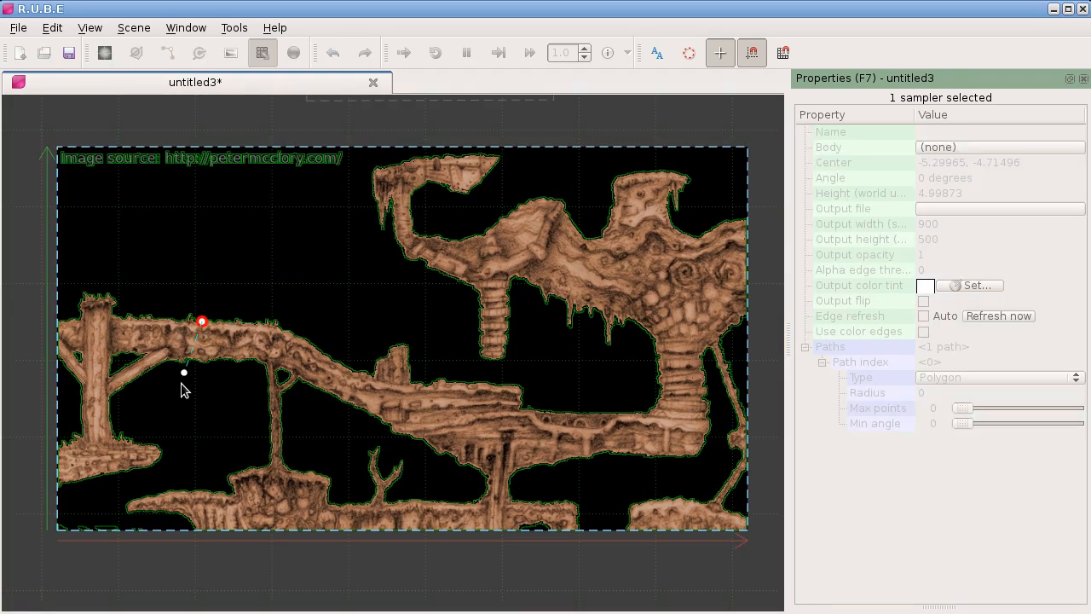
{"action": "left_click", "coordinate": [159, 460]}
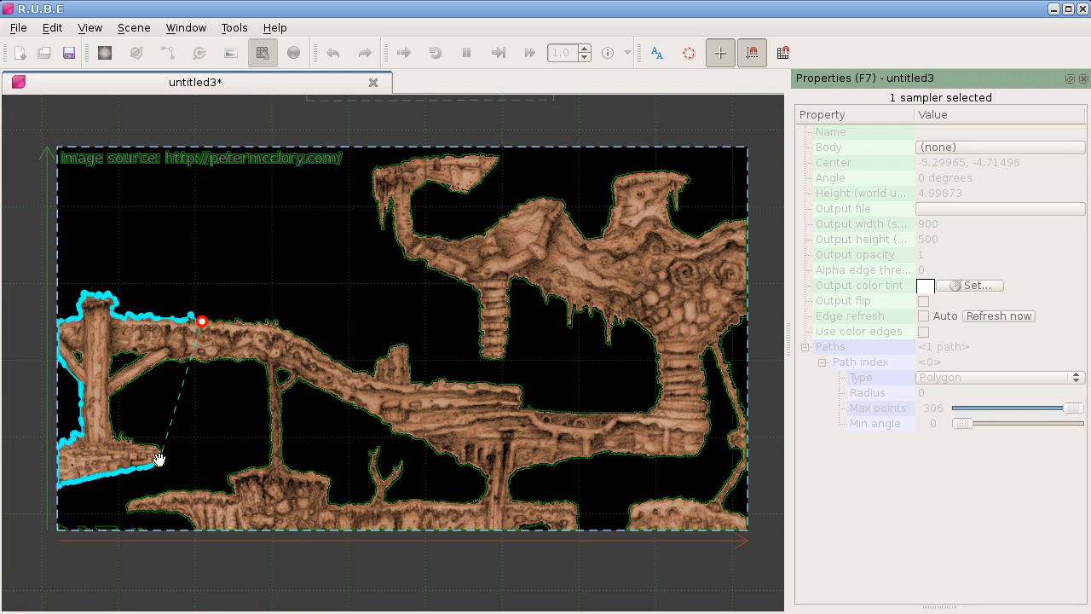
{"action": "left_click", "coordinate": [260, 467]}
{"action": "left_click", "coordinate": [659, 456]}
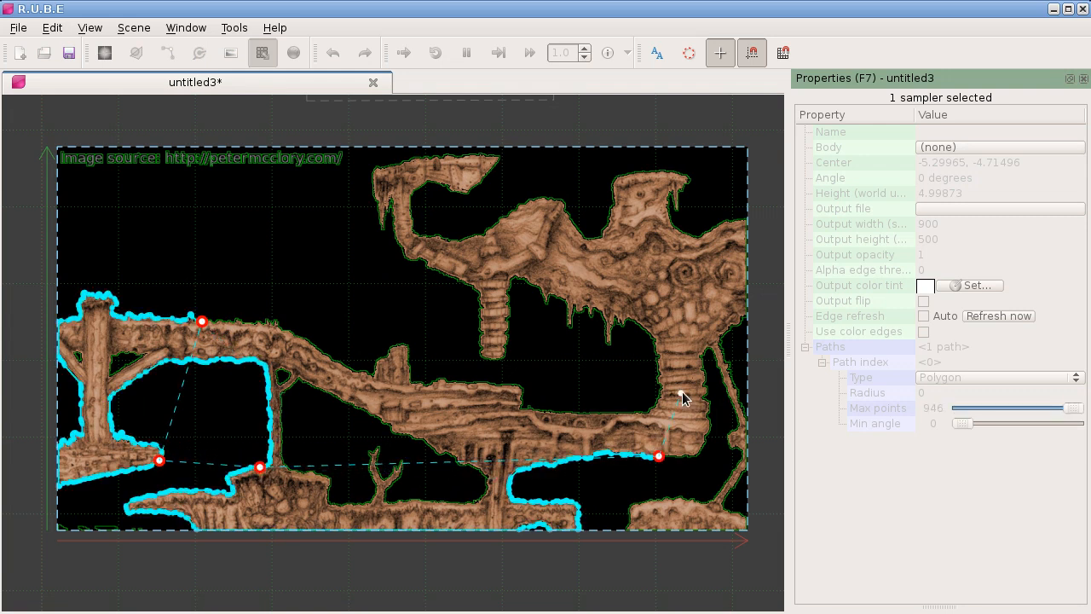
{"action": "left_click", "coordinate": [671, 222]}
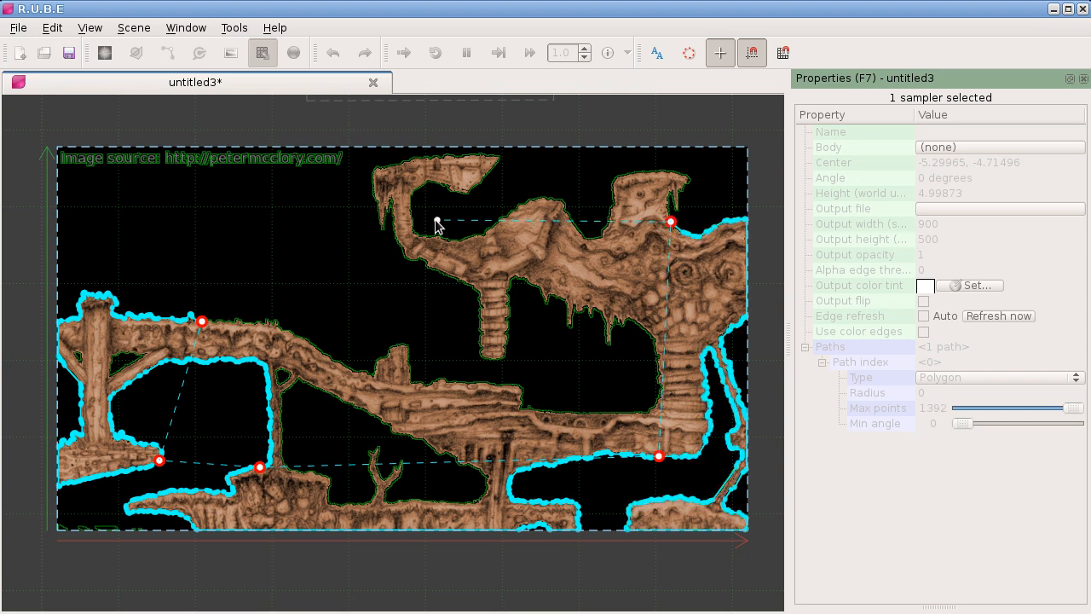
{"action": "left_click", "coordinate": [378, 208]}
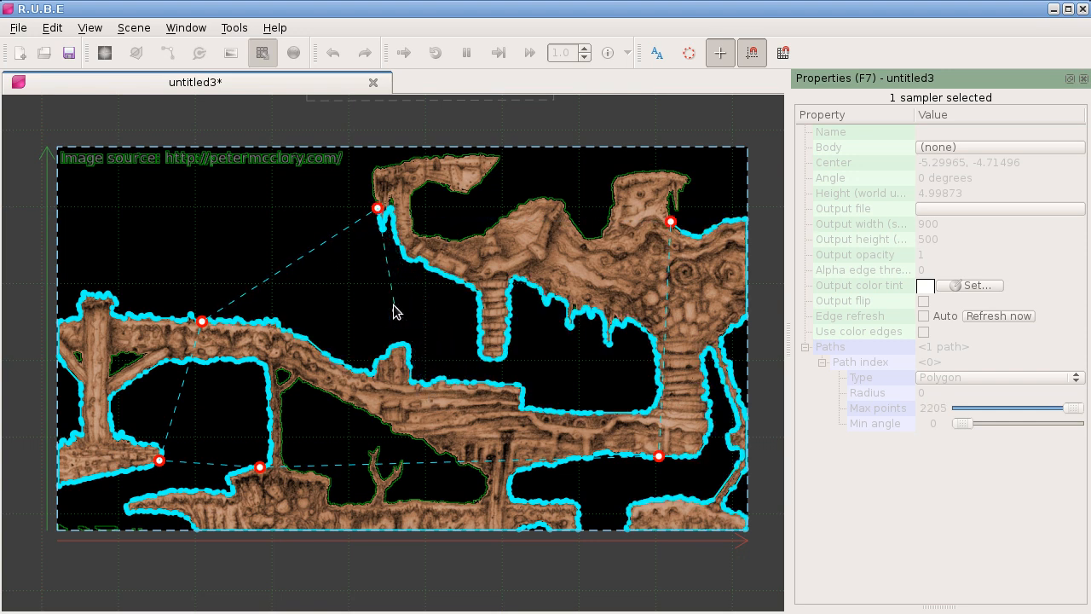
Step: Remove the last path point, shift the previous one to the hook's underside, and finish with a point at the stone column's top
{"action": "right_click", "coordinate": [378, 209]}
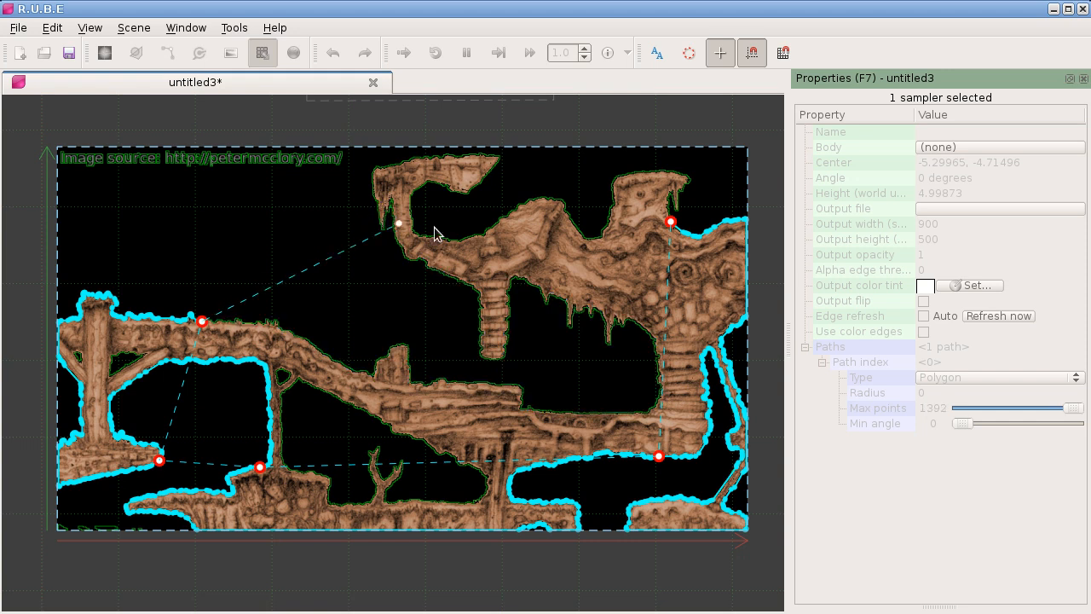
{"action": "mouse_move", "coordinate": [671, 222]}
{"action": "left_mouse_down"}
{"action": "mouse_move", "coordinate": [487, 236]}
{"action": "mouse_move", "coordinate": [404, 227]}
{"action": "mouse_move", "coordinate": [403, 248]}
{"action": "left_mouse_up"}
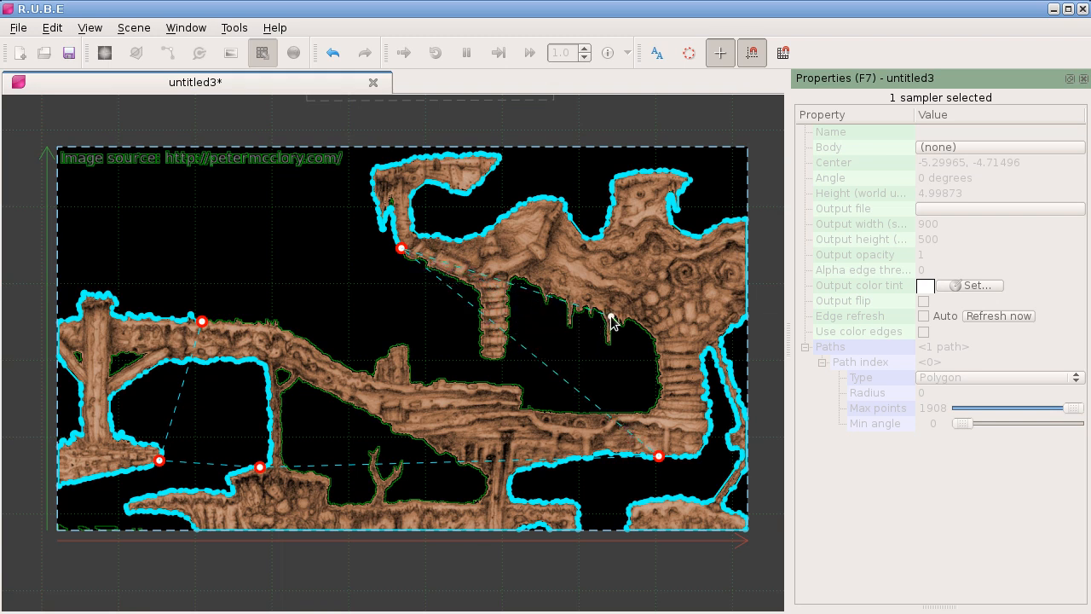
{"action": "left_click", "coordinate": [652, 340]}
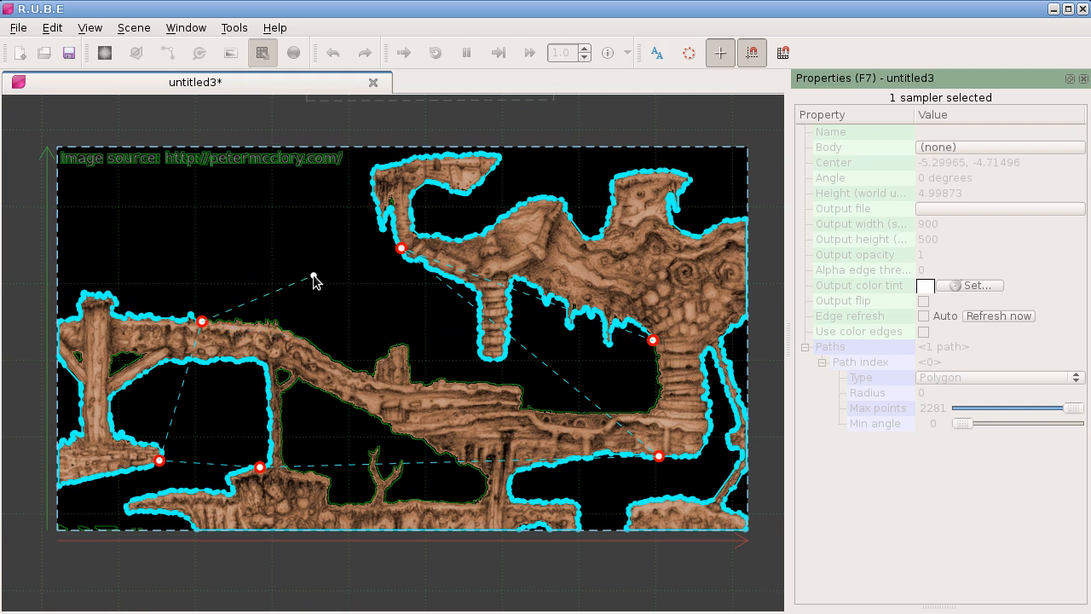
{"action": "key", "text": "Escape"}
Step: Delete the terrain image's sampler together with its hand-placed path
{"action": "scroll", "coordinate": [313, 274], "scroll_direction": "down", "scroll_amount": 5}
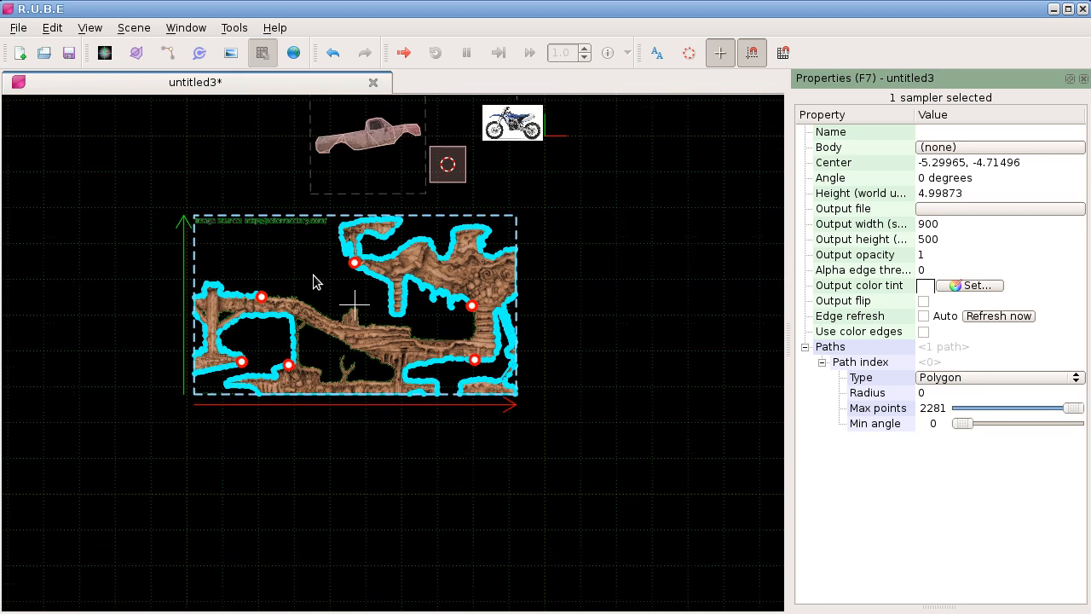
{"action": "scroll", "coordinate": [315, 279], "scroll_direction": "up", "scroll_amount": 3}
{"action": "scroll", "coordinate": [292, 279], "scroll_direction": "up", "scroll_amount": 1}
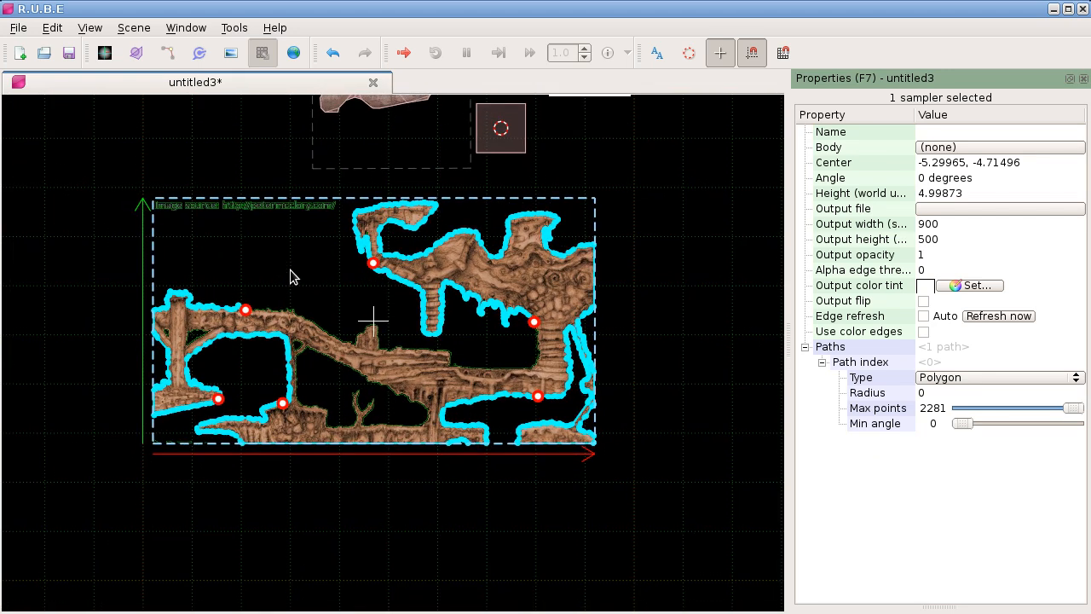
{"action": "left_click", "coordinate": [287, 267]}
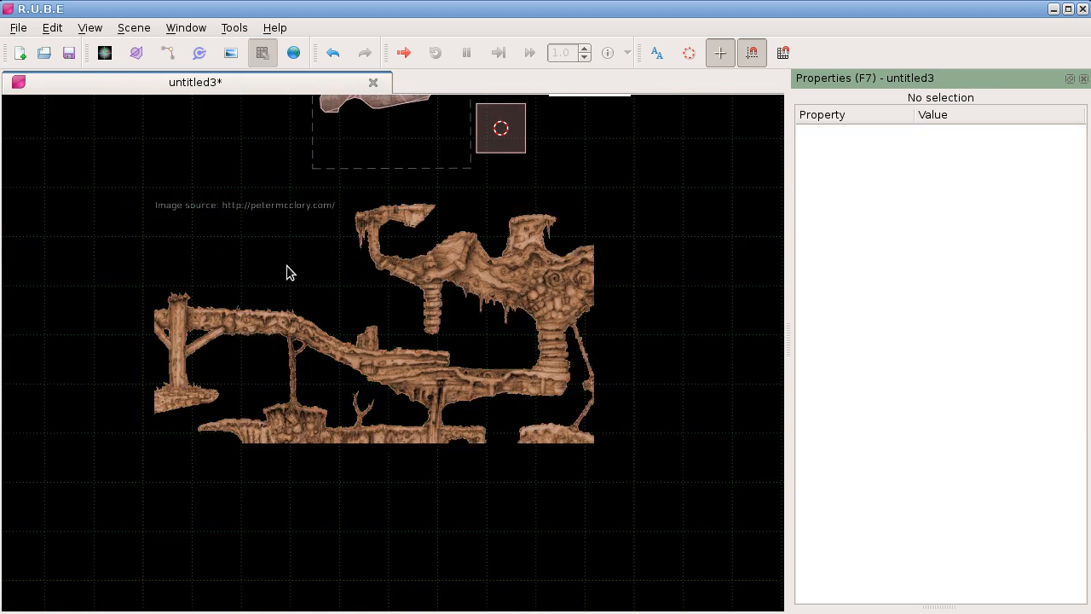
{"action": "left_click_drag", "start_coordinate": [371, 306], "coordinate": [347, 312]}
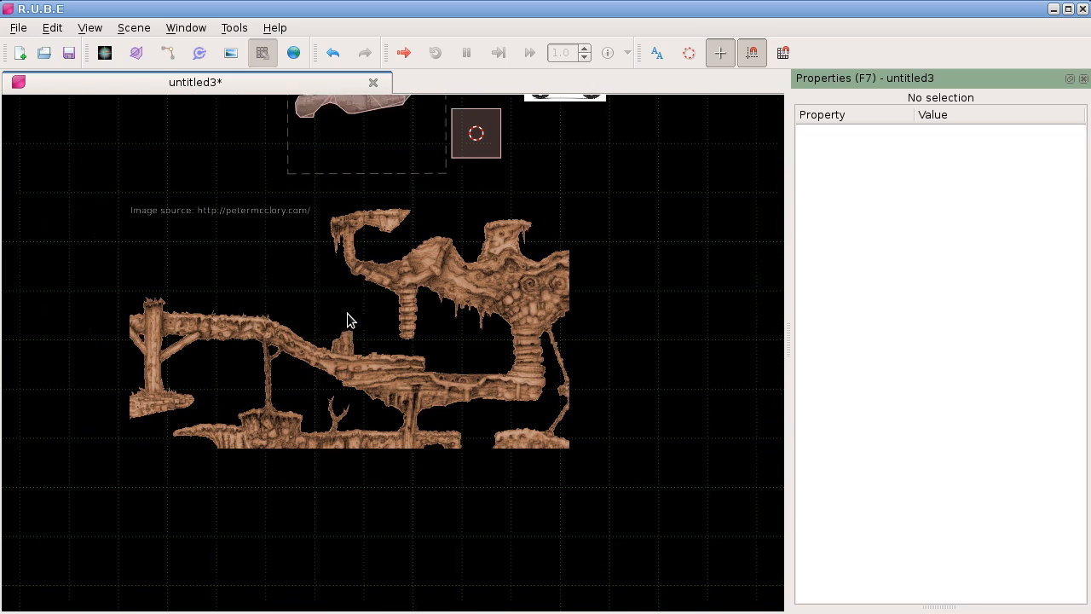
{"action": "right_click", "coordinate": [354, 320]}
{"action": "mouse_move", "coordinate": [412, 480]}
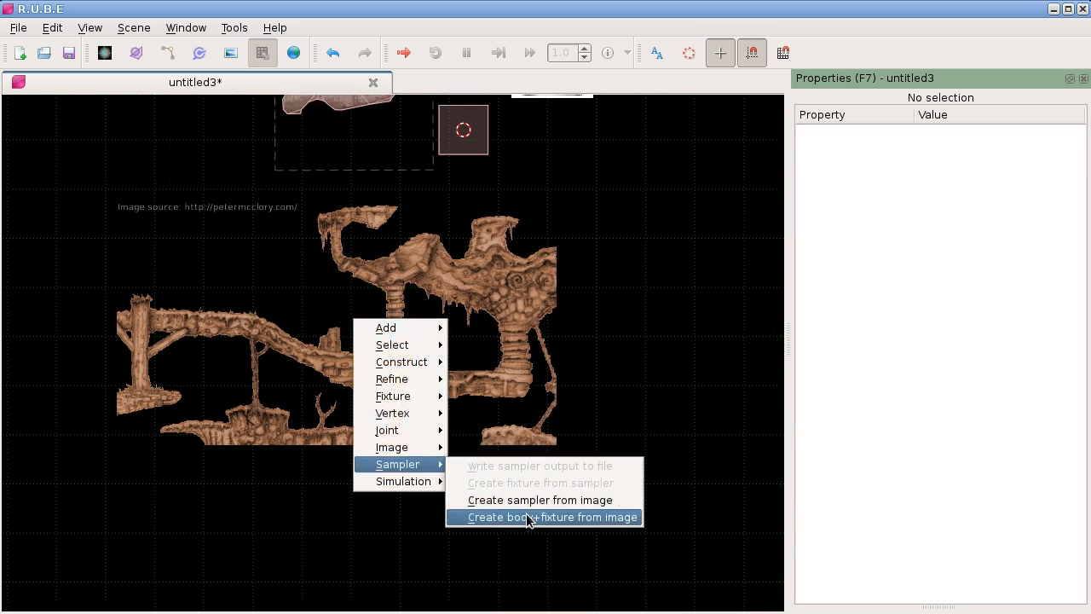
{"action": "left_click", "coordinate": [594, 337]}
Step: Create a body and fixture from the terrain image with max points 100 and min angle 15, keeping the sampler
{"action": "key", "text": "i"}
{"action": "left_click", "coordinate": [508, 397]}
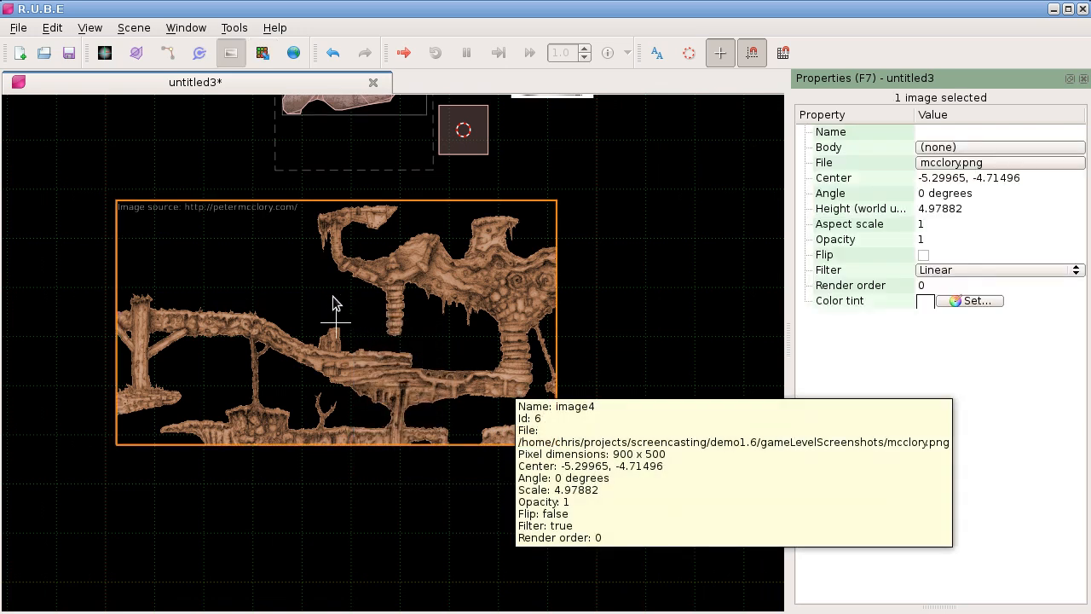
{"action": "right_click", "coordinate": [395, 279]}
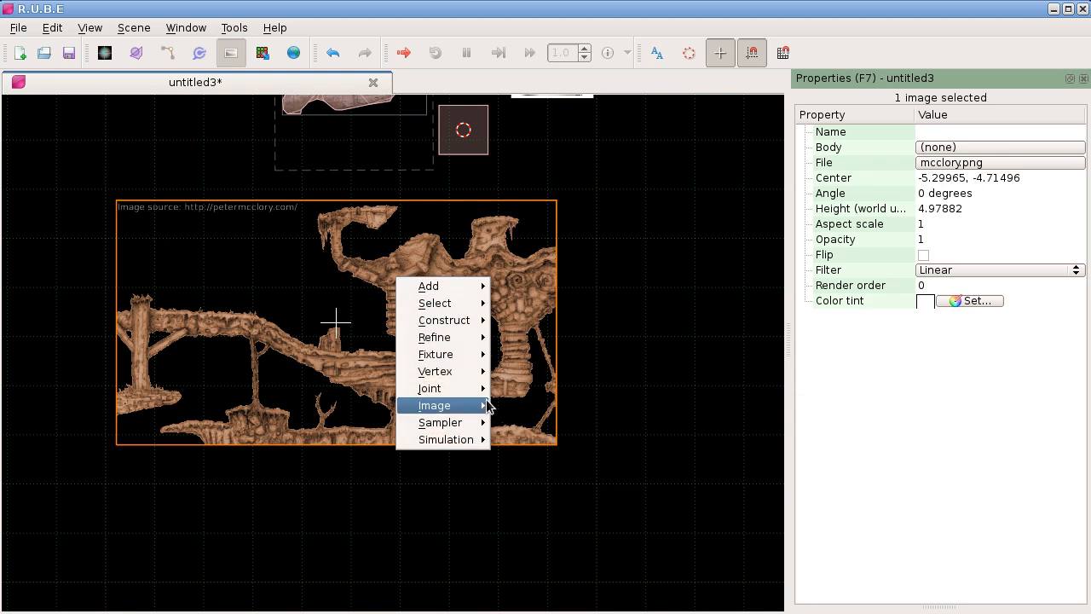
{"action": "mouse_move", "coordinate": [488, 406]}
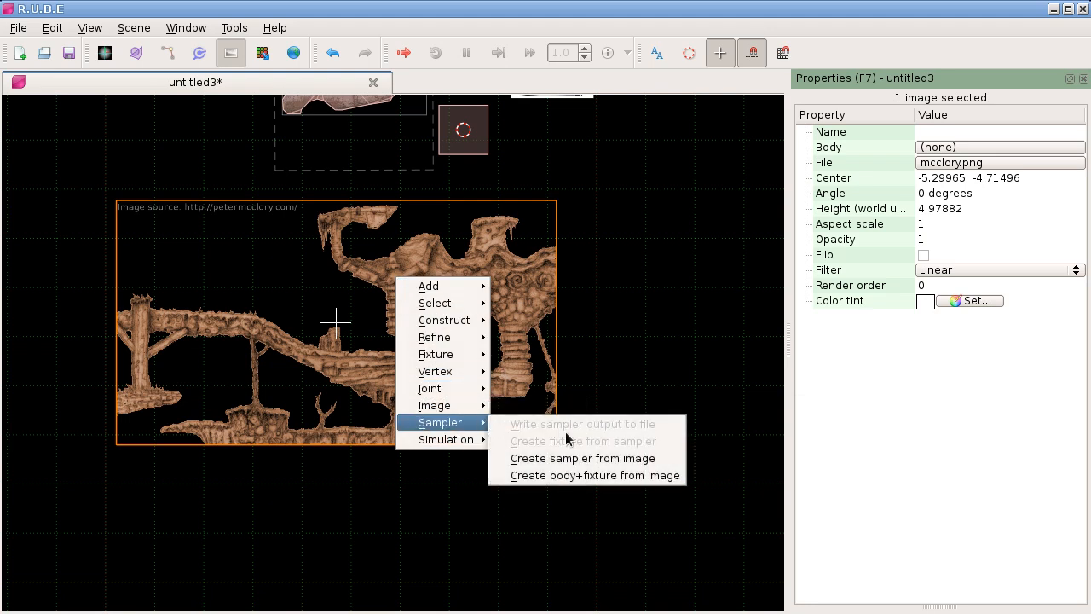
{"action": "left_click", "coordinate": [604, 476]}
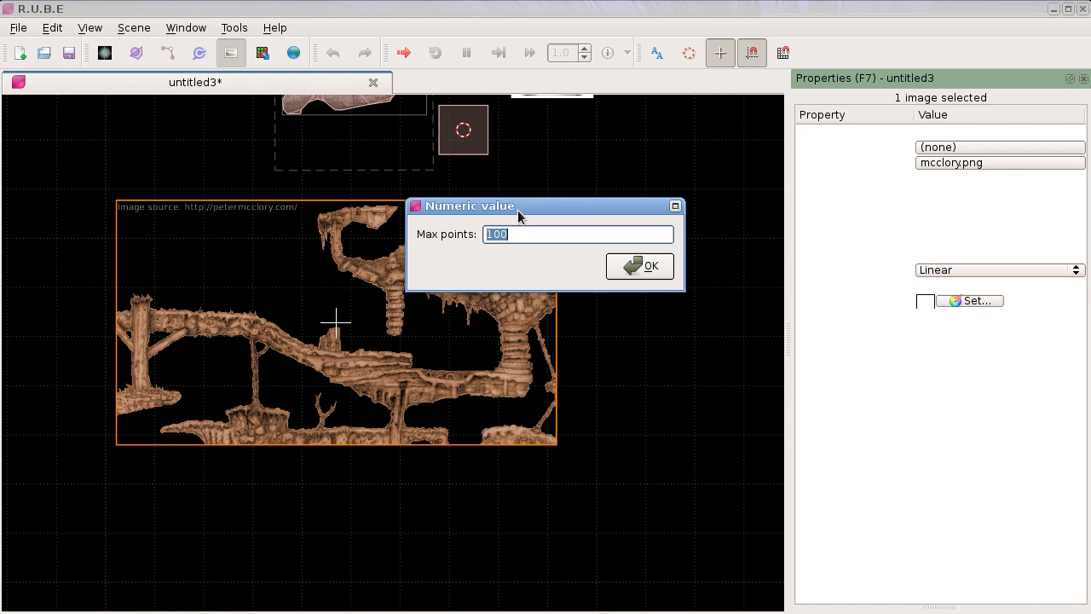
{"action": "left_click_drag", "start_coordinate": [518, 210], "coordinate": [503, 204]}
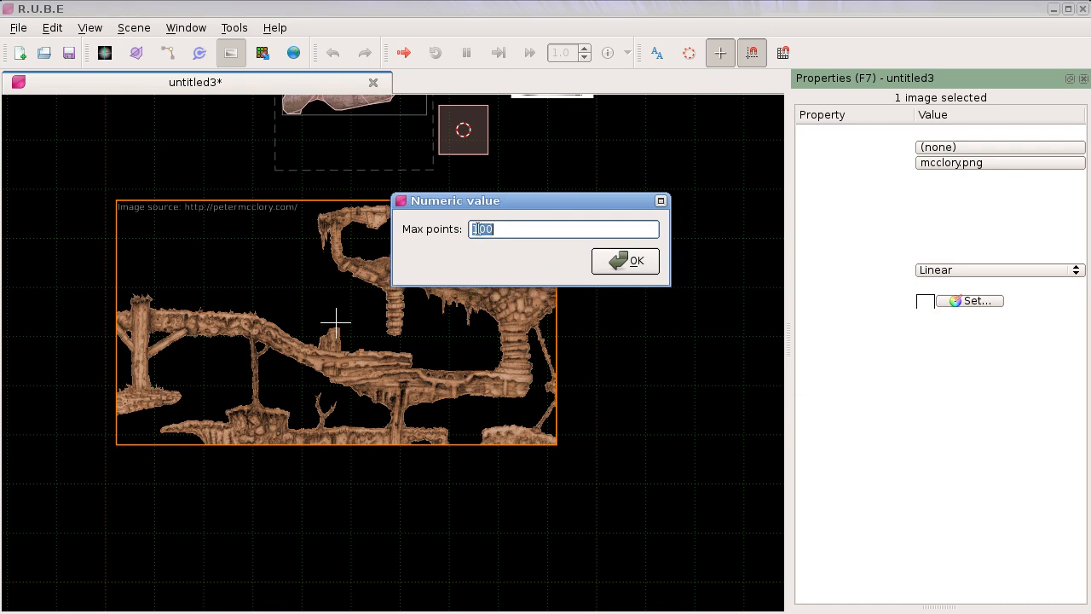
{"action": "left_click", "coordinate": [617, 262]}
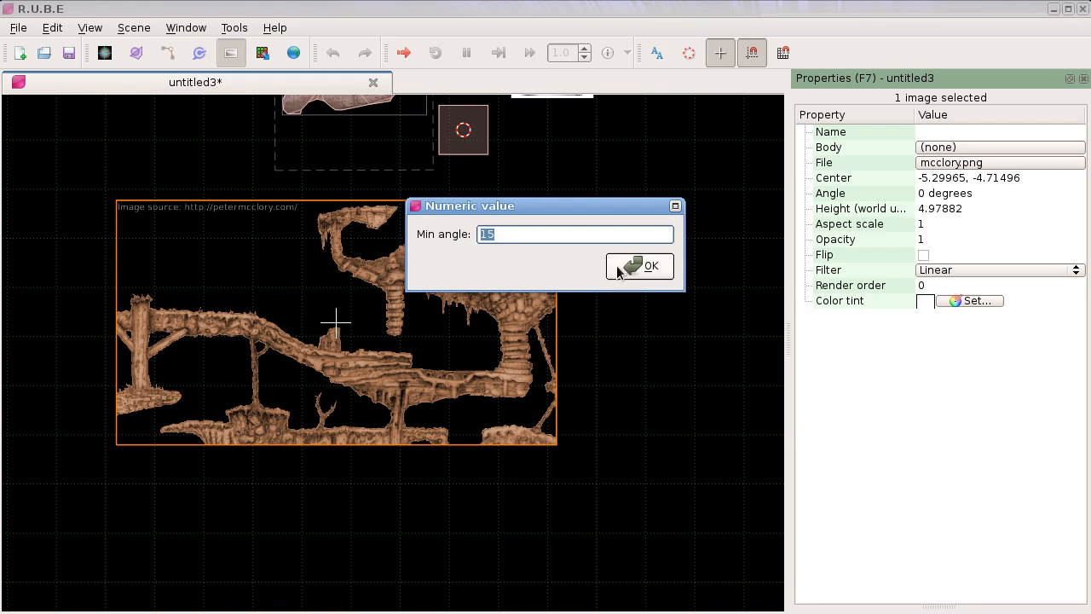
{"action": "key", "text": "Return"}
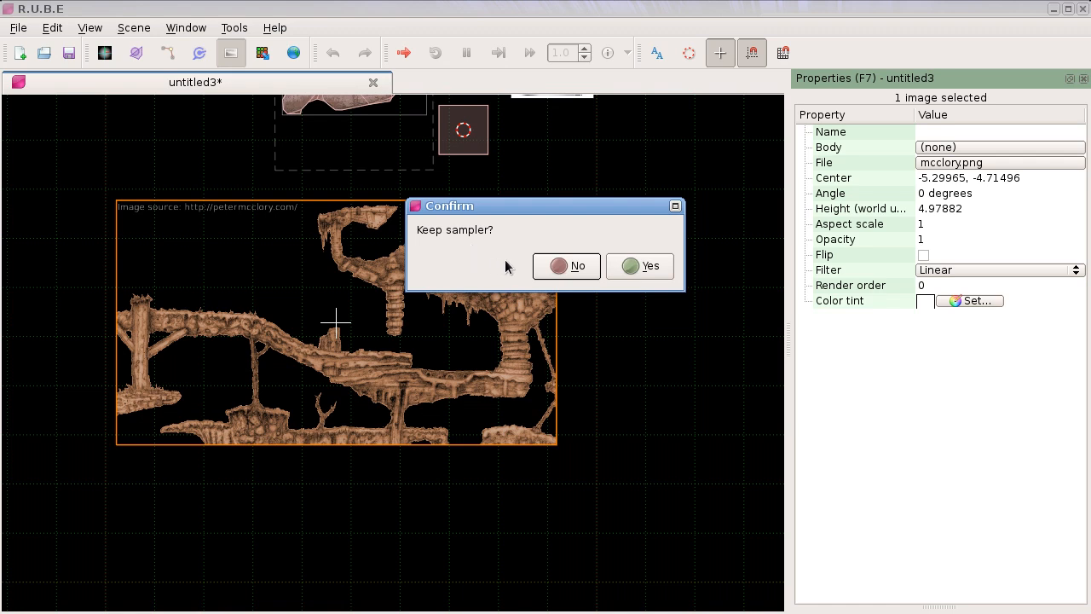
{"action": "left_click", "coordinate": [625, 267]}
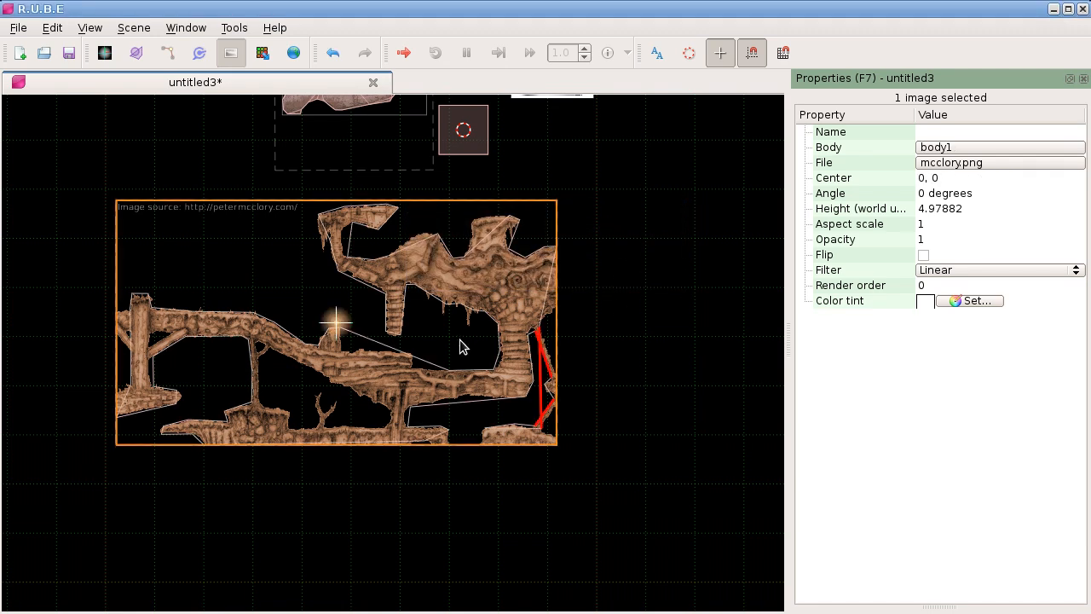
Step: Delete the fixture generated on the terrain body and switch to working with samplers
{"action": "scroll", "coordinate": [544, 353], "scroll_direction": "up", "scroll_amount": 4}
{"action": "scroll", "coordinate": [512, 383], "scroll_direction": "down", "scroll_amount": 6}
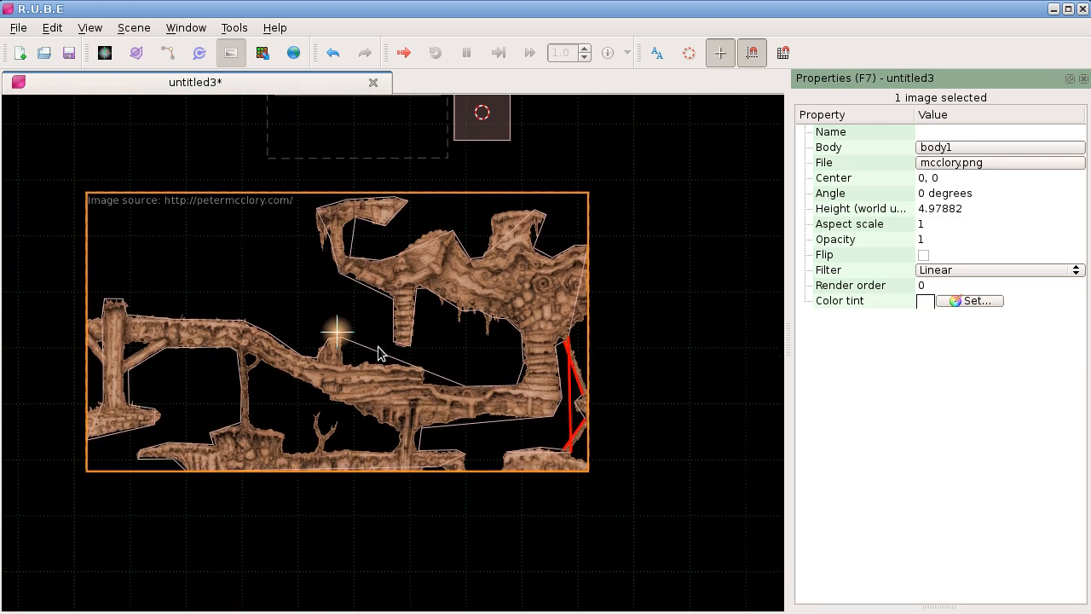
{"action": "key", "text": "f"}
{"action": "left_click", "coordinate": [365, 343]}
{"action": "key", "text": "Delete"}
{"action": "key", "text": "p"}
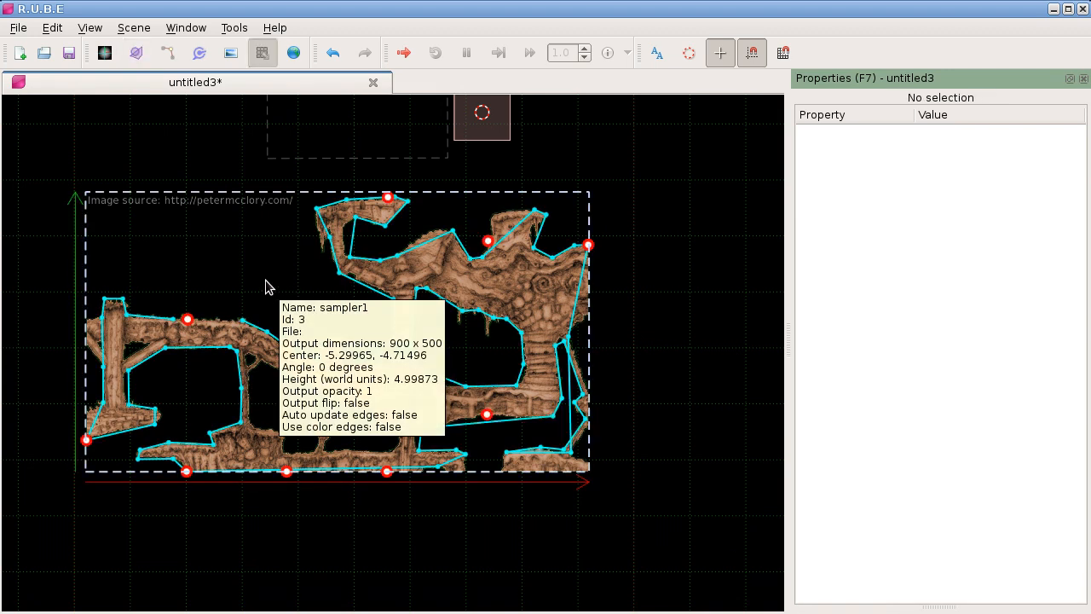
Step: Refine the terrain sampler's path by setting its min angle to 0 and its max points to 148
{"action": "left_click", "coordinate": [245, 244]}
{"action": "scroll", "coordinate": [245, 251], "scroll_direction": "up", "scroll_amount": 3}
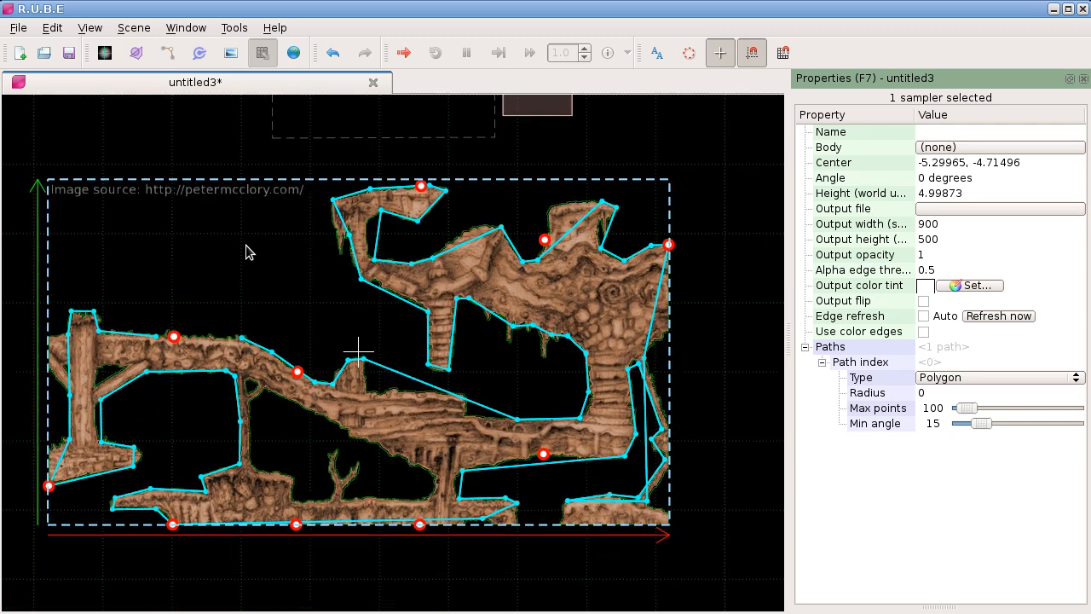
{"action": "left_click_drag", "start_coordinate": [265, 245], "coordinate": [264, 229]}
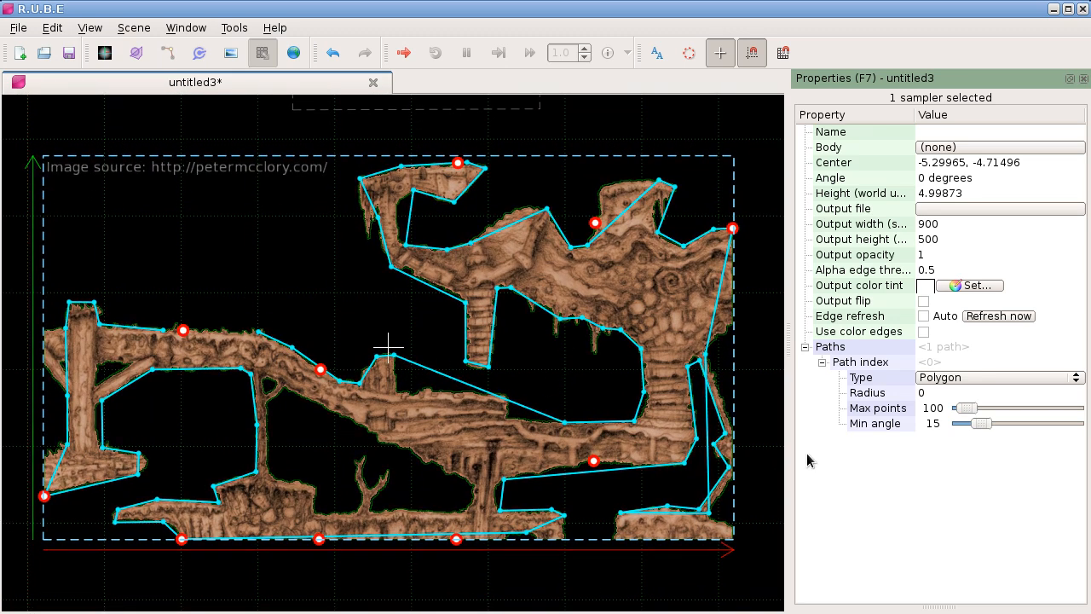
{"action": "mouse_move", "coordinate": [980, 424]}
{"action": "left_mouse_down"}
{"action": "mouse_move", "coordinate": [950, 428]}
{"action": "mouse_move", "coordinate": [980, 409]}
{"action": "mouse_move", "coordinate": [1061, 409]}
{"action": "mouse_move", "coordinate": [963, 407]}
{"action": "left_mouse_up"}
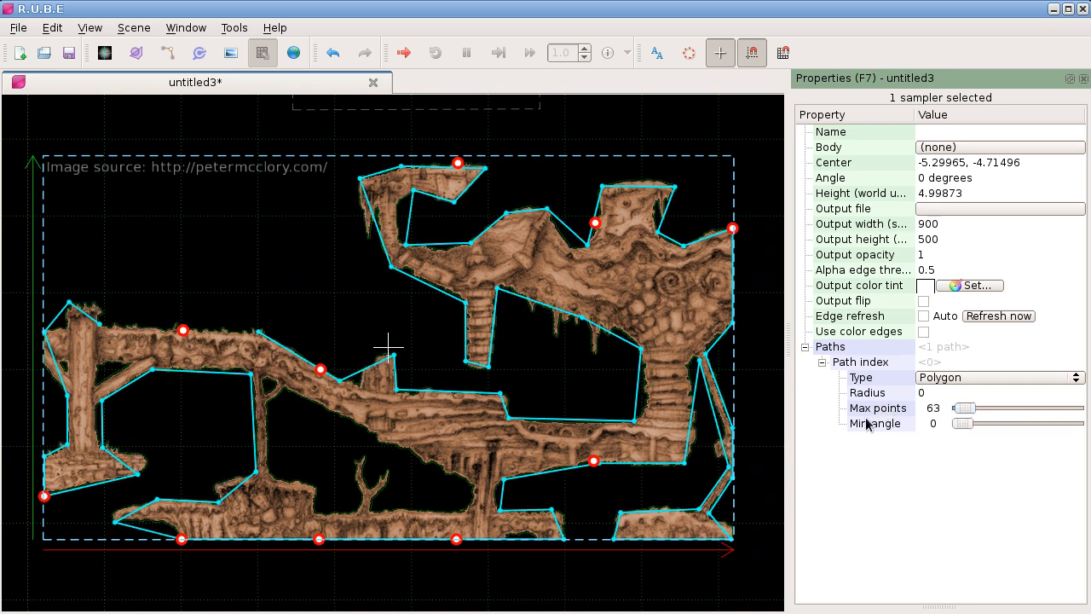
{"action": "left_click_drag", "start_coordinate": [962, 411], "coordinate": [966, 411]}
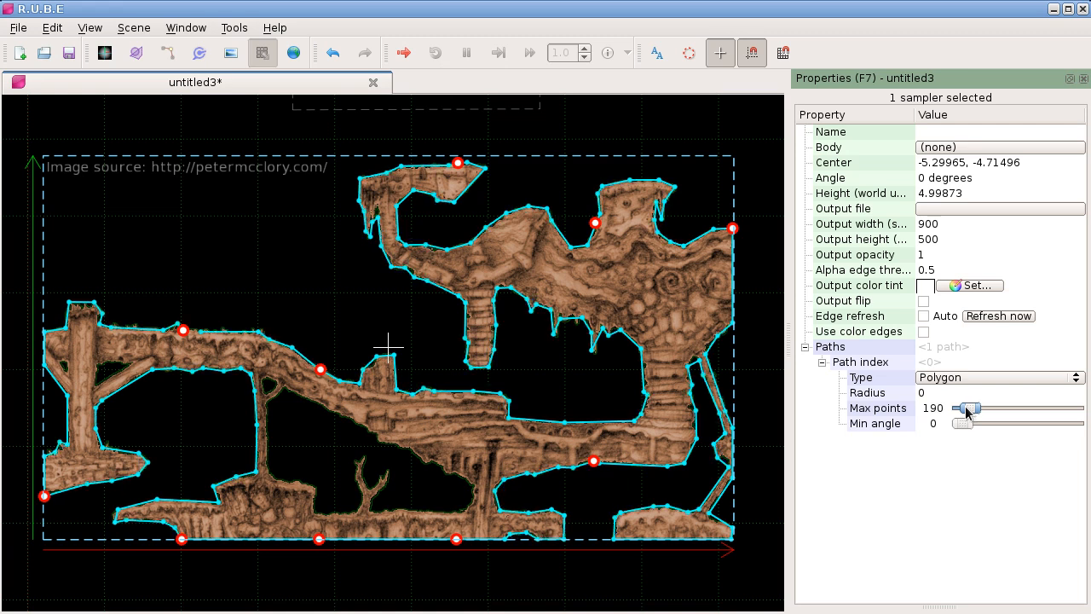
{"action": "left_click_drag", "start_coordinate": [967, 410], "coordinate": [965, 412]}
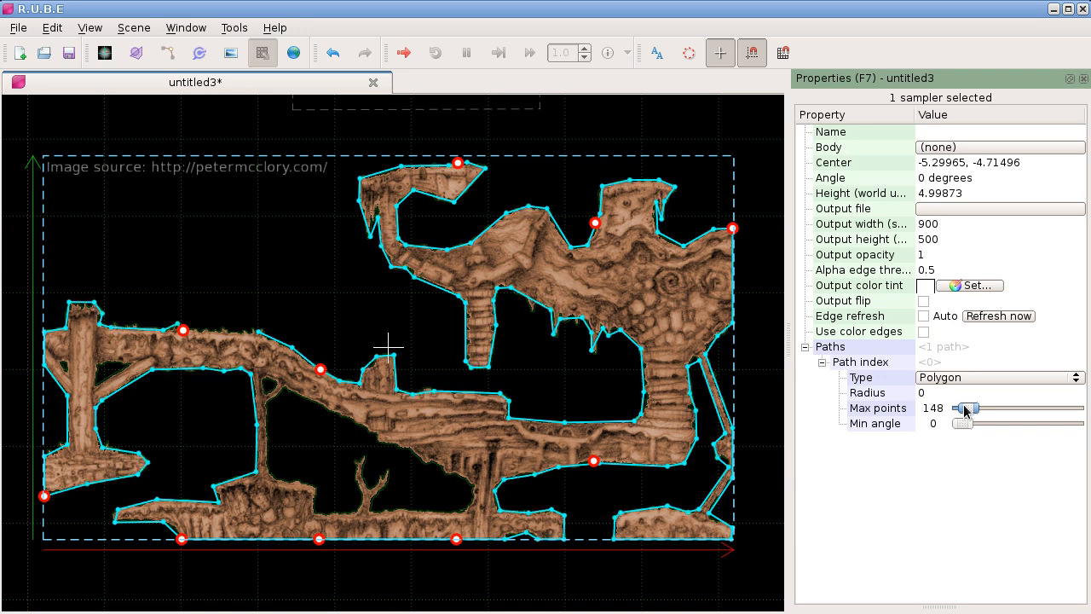
Step: Create a body and fixture from the blue crate.png image with max points 100, without keeping the sampler
{"action": "scroll", "coordinate": [534, 409], "scroll_direction": "down", "scroll_amount": 4}
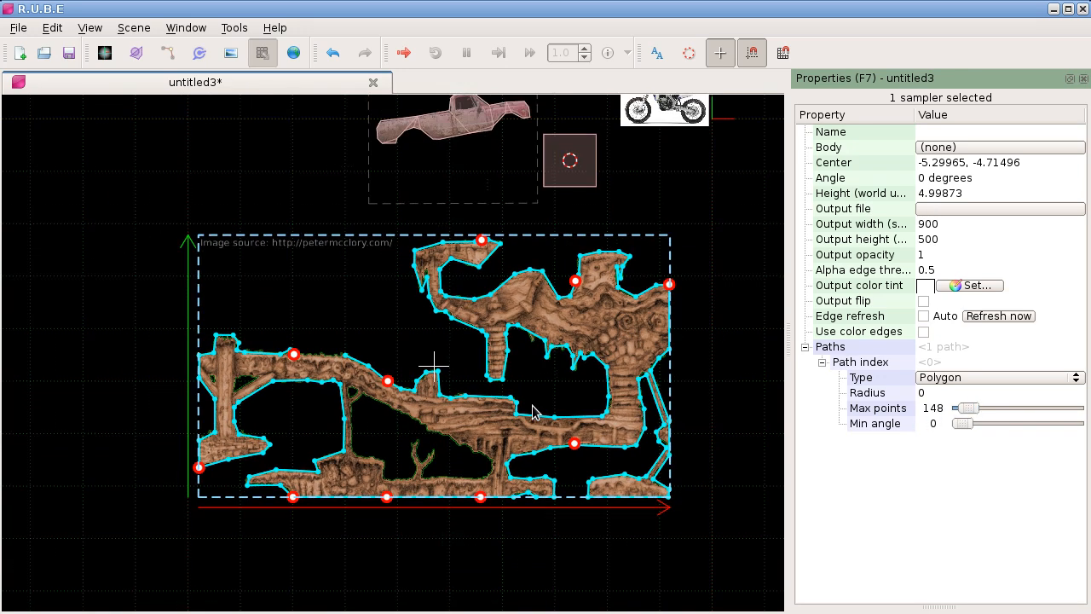
{"action": "left_click_drag", "start_coordinate": [433, 347], "coordinate": [369, 316]}
{"action": "scroll", "coordinate": [370, 316], "scroll_direction": "down", "scroll_amount": 1}
{"action": "left_click_drag", "start_coordinate": [443, 251], "coordinate": [367, 295]}
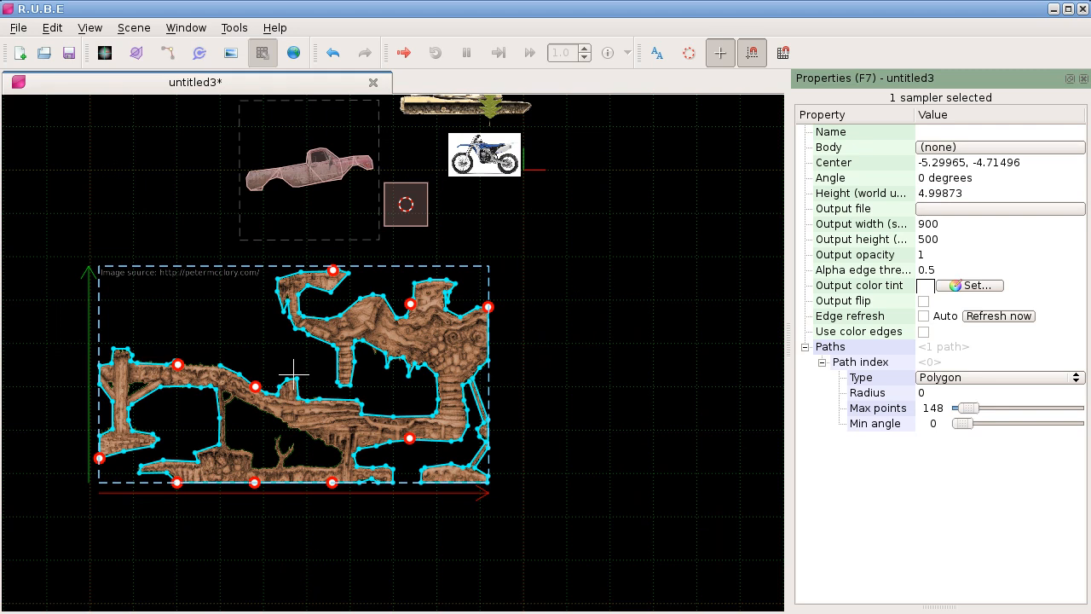
{"action": "left_click_drag", "start_coordinate": [513, 316], "coordinate": [411, 336]}
{"action": "scroll", "coordinate": [583, 301], "scroll_direction": "up", "scroll_amount": 4}
{"action": "left_click_drag", "start_coordinate": [549, 305], "coordinate": [374, 290]}
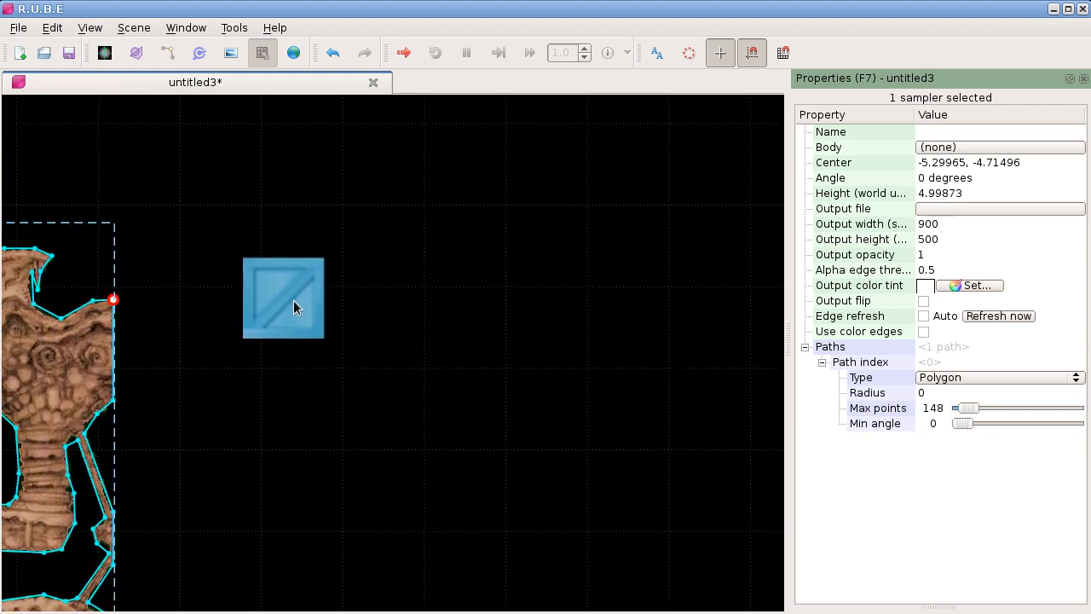
{"action": "key", "text": "i"}
{"action": "left_click", "coordinate": [296, 303]}
{"action": "right_click", "coordinate": [381, 263]}
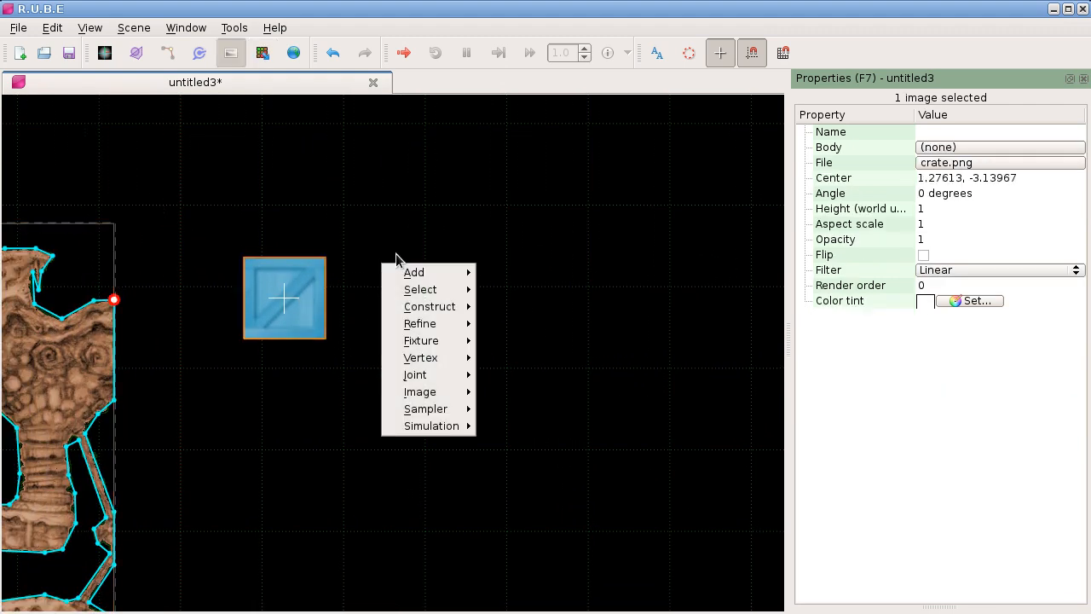
{"action": "mouse_move", "coordinate": [451, 409]}
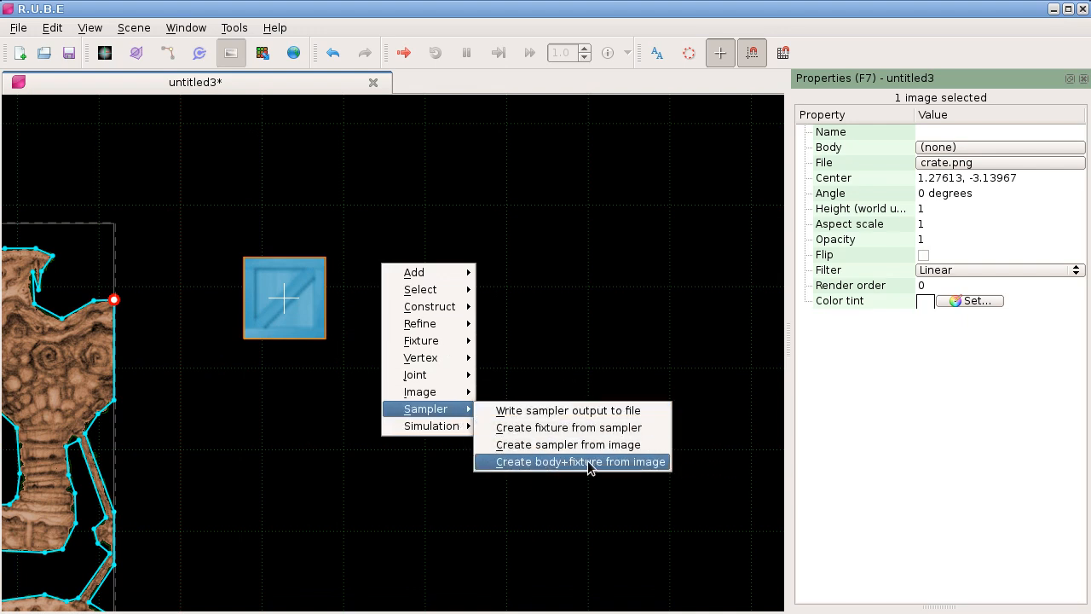
{"action": "left_click", "coordinate": [560, 467]}
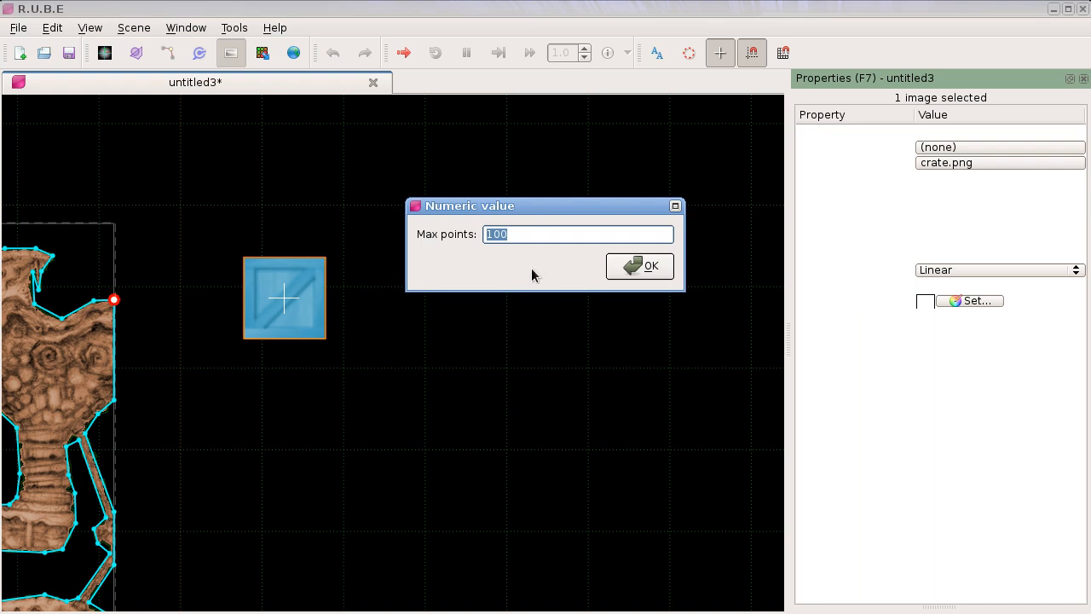
{"action": "left_click", "coordinate": [629, 270]}
{"action": "left_click", "coordinate": [629, 269]}
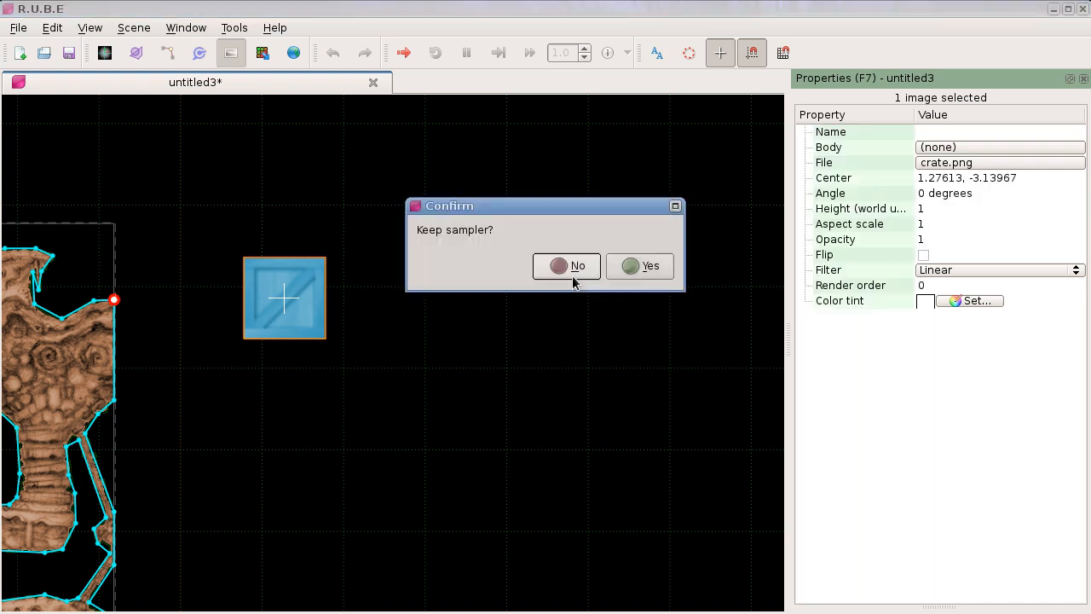
{"action": "left_click", "coordinate": [571, 267]}
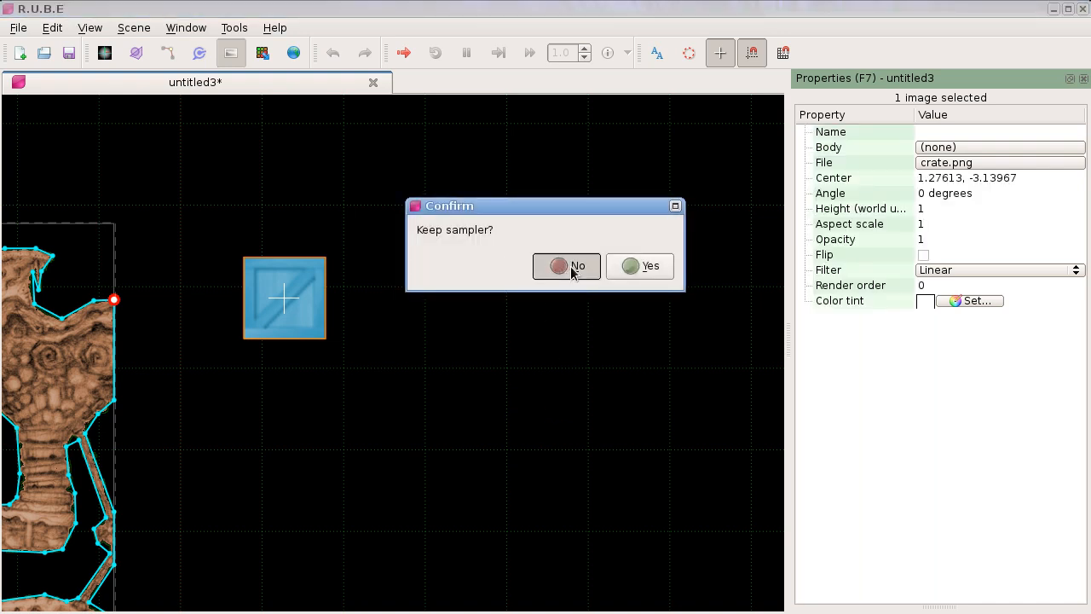
Step: Try moving the crate's generated fixture away from its image and cancel the move
{"action": "key", "text": "f"}
{"action": "left_click_drag", "start_coordinate": [309, 298], "coordinate": [457, 278]}
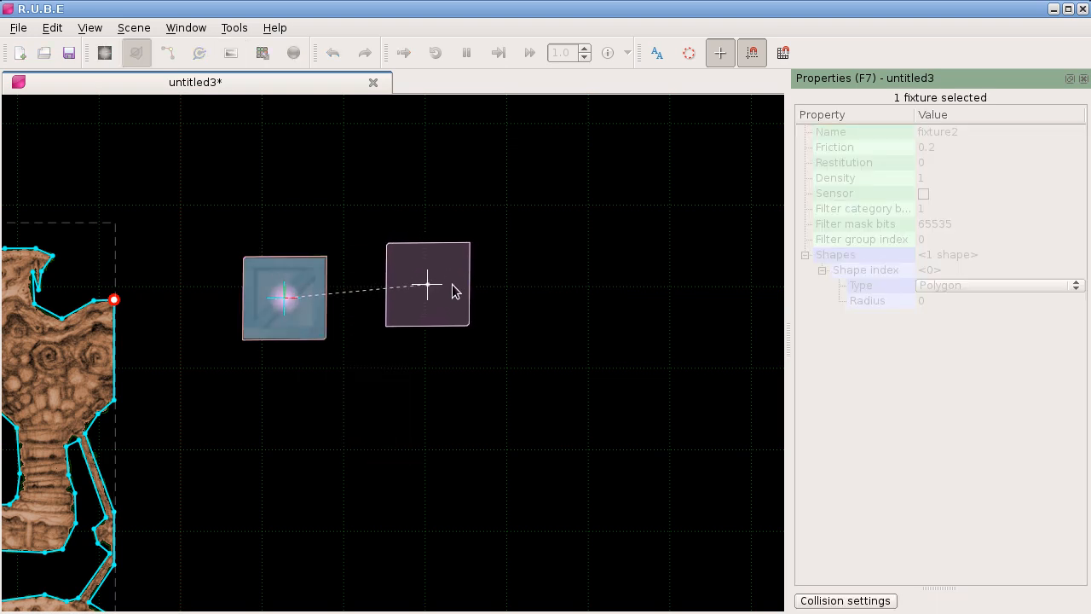
{"action": "key", "text": "Escape"}
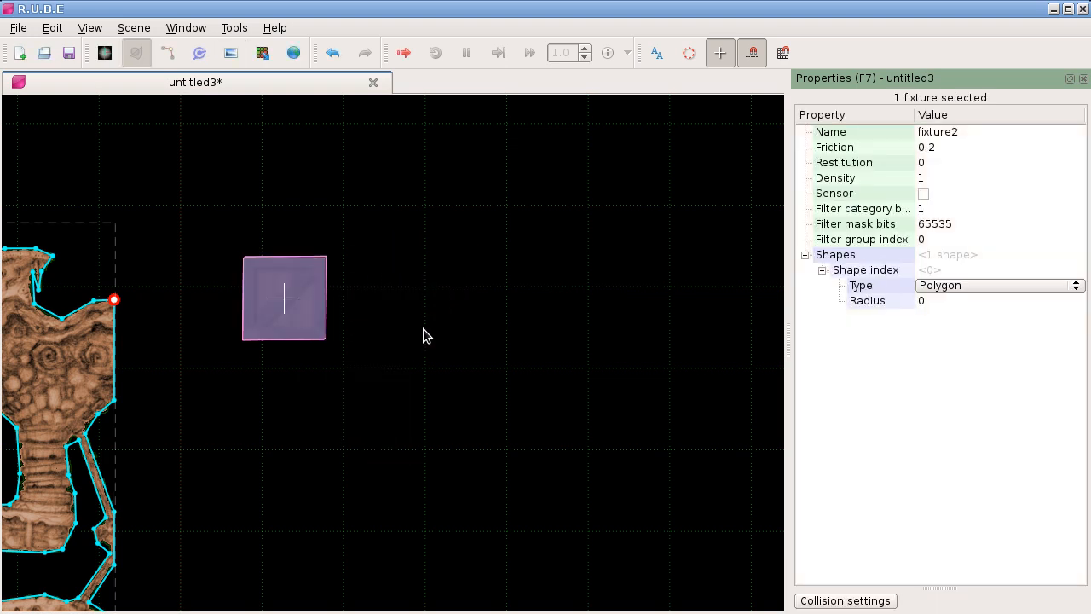
Step: Run the scene simulation, fling the crate around to test its body, and close the simulation
{"action": "key", "text": "ctrl+r"}
{"action": "double_click", "coordinate": [521, 313]}
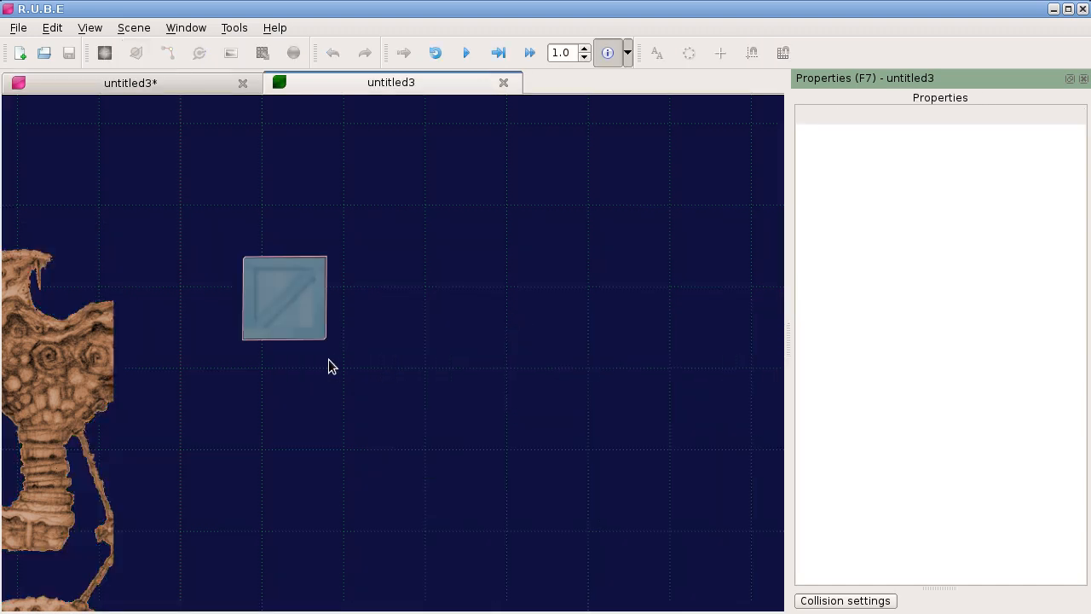
{"action": "key", "text": "space"}
{"action": "left_click_drag", "start_coordinate": [309, 329], "coordinate": [436, 293]}
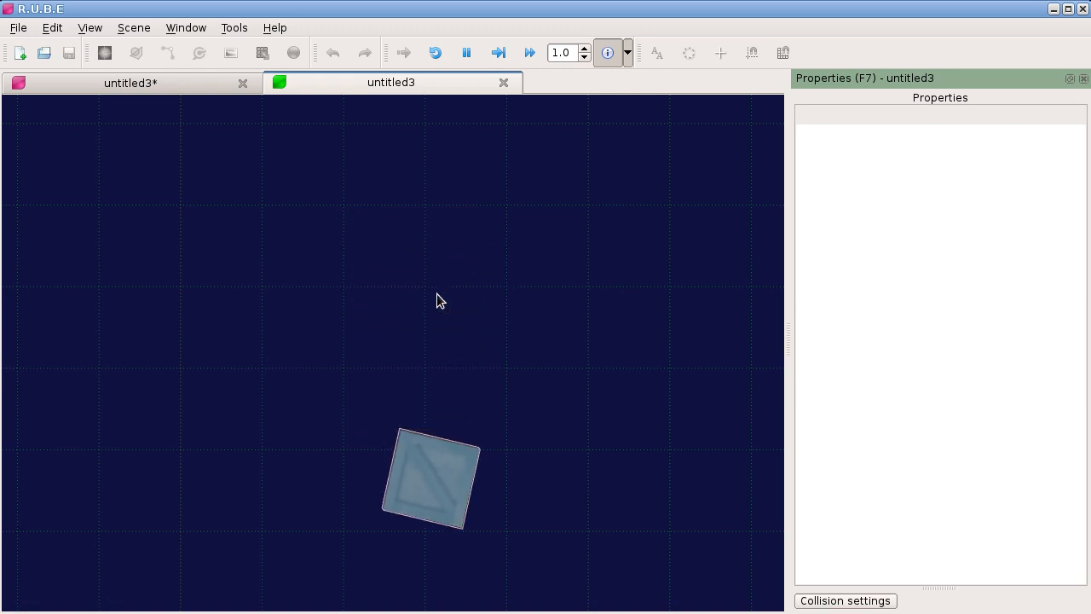
{"action": "left_click", "coordinate": [505, 82]}
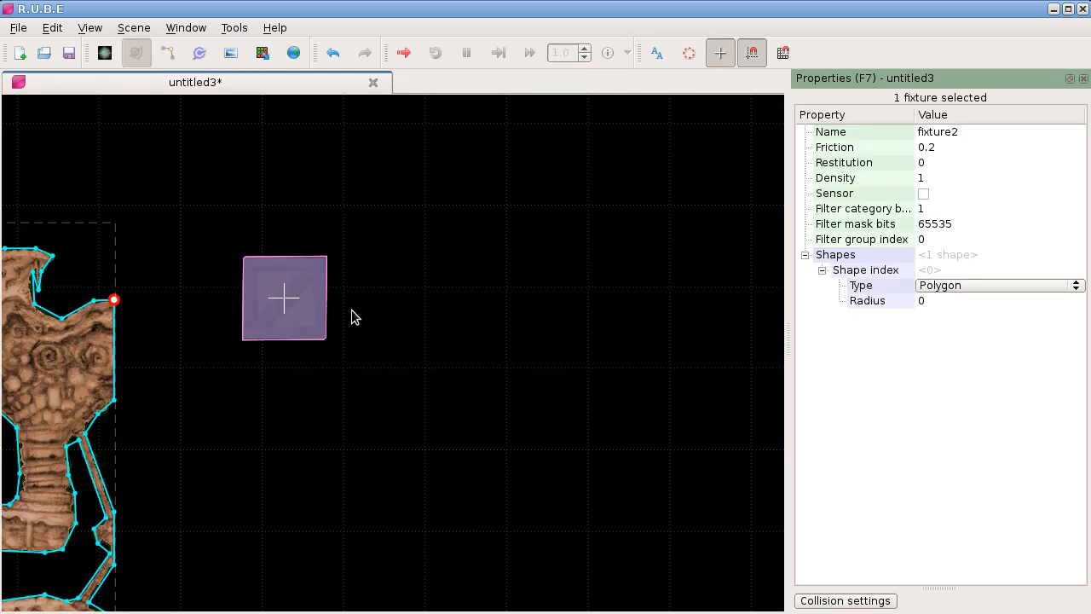
Step: Try moving the crate's image off its body and cancel the move
{"action": "left_click", "coordinate": [313, 308]}
{"action": "key", "text": "g"}
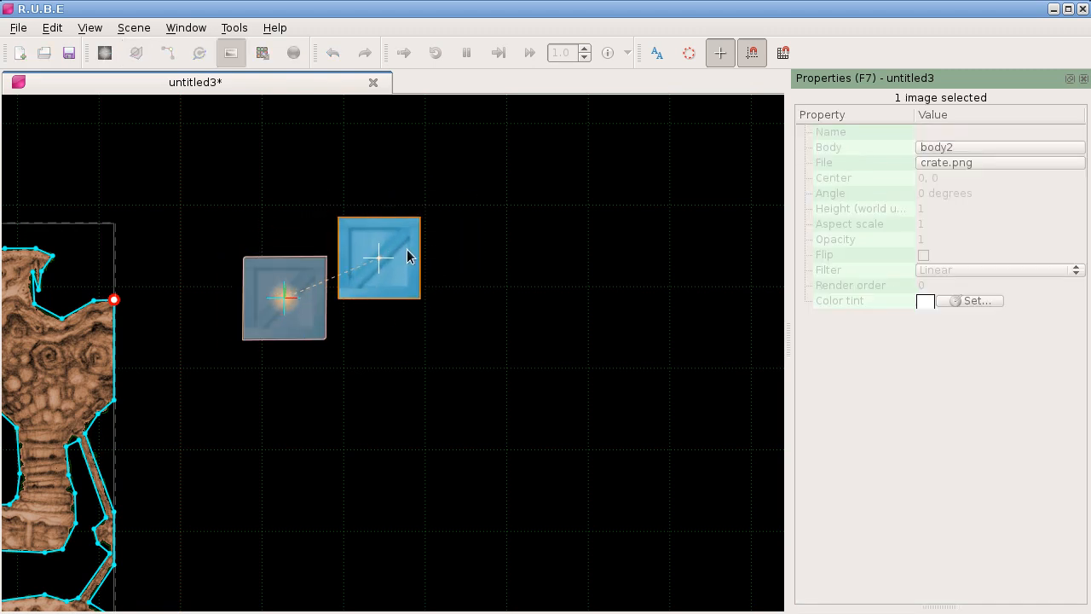
{"action": "key", "text": "Escape"}
Step: Create a fixture from the terrain image's sampler
{"action": "scroll", "coordinate": [217, 405], "scroll_direction": "down", "scroll_amount": 4}
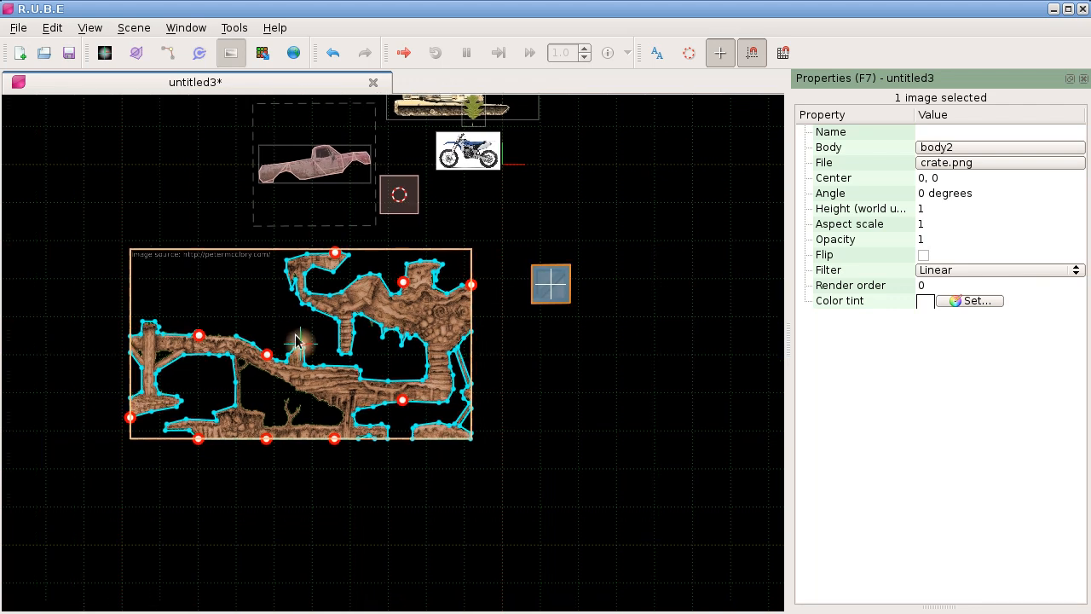
{"action": "scroll", "coordinate": [286, 330], "scroll_direction": "up", "scroll_amount": 2}
{"action": "left_click_drag", "start_coordinate": [276, 312], "coordinate": [355, 297]}
{"action": "scroll", "coordinate": [344, 305], "scroll_direction": "up", "scroll_amount": 2}
{"action": "scroll", "coordinate": [340, 306], "scroll_direction": "down", "scroll_amount": 2}
{"action": "scroll", "coordinate": [333, 308], "scroll_direction": "up", "scroll_amount": 1}
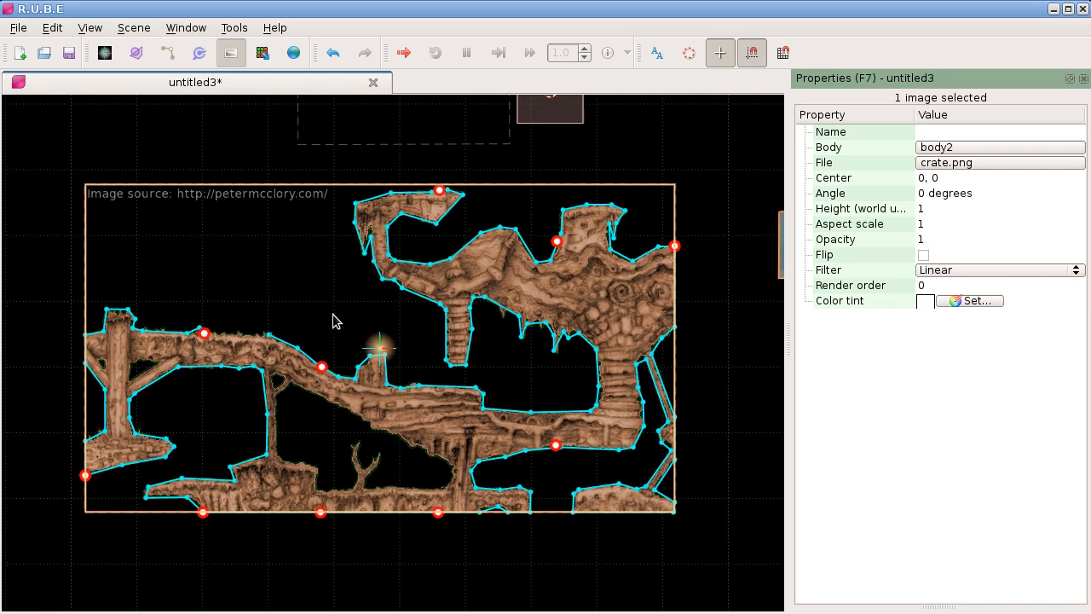
{"action": "scroll", "coordinate": [375, 286], "scroll_direction": "down", "scroll_amount": 1}
{"action": "left_click_drag", "start_coordinate": [456, 194], "coordinate": [427, 259]}
{"action": "key", "text": "b"}
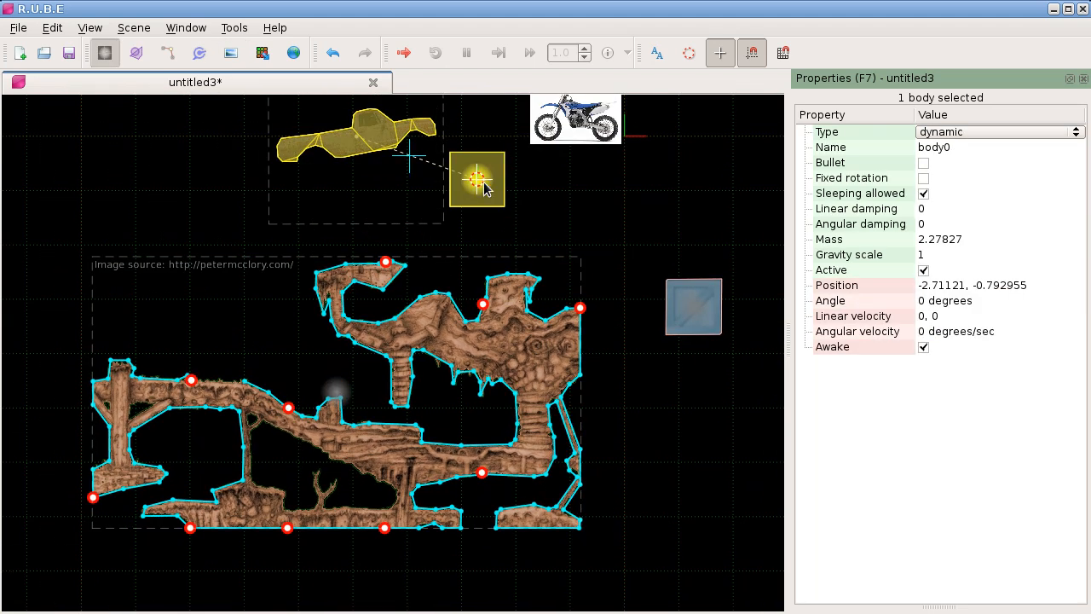
{"action": "scroll", "coordinate": [381, 305], "scroll_direction": "down", "scroll_amount": 2}
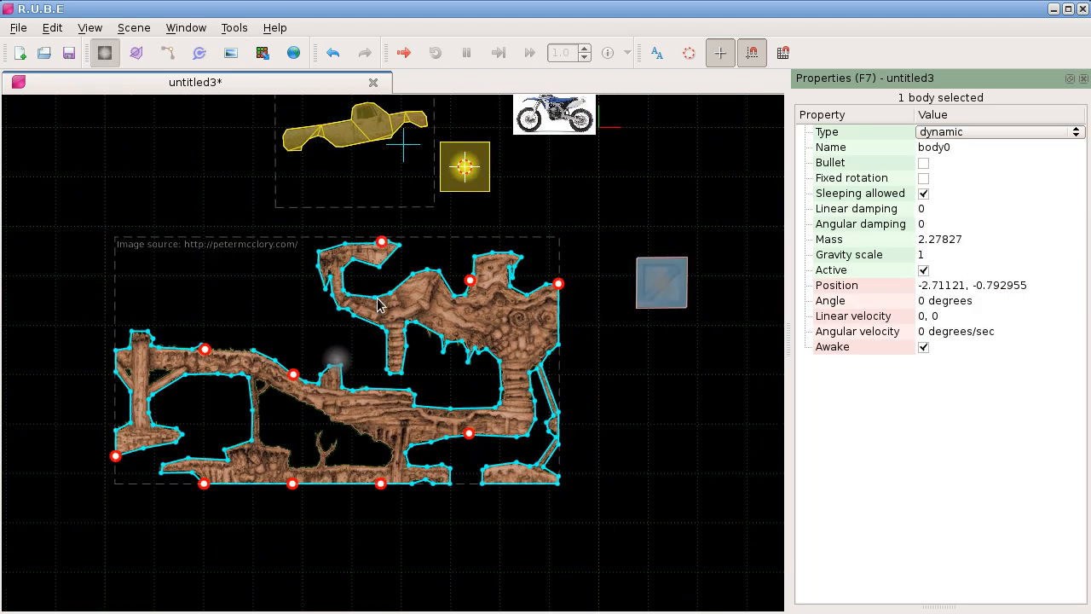
{"action": "key", "text": "s"}
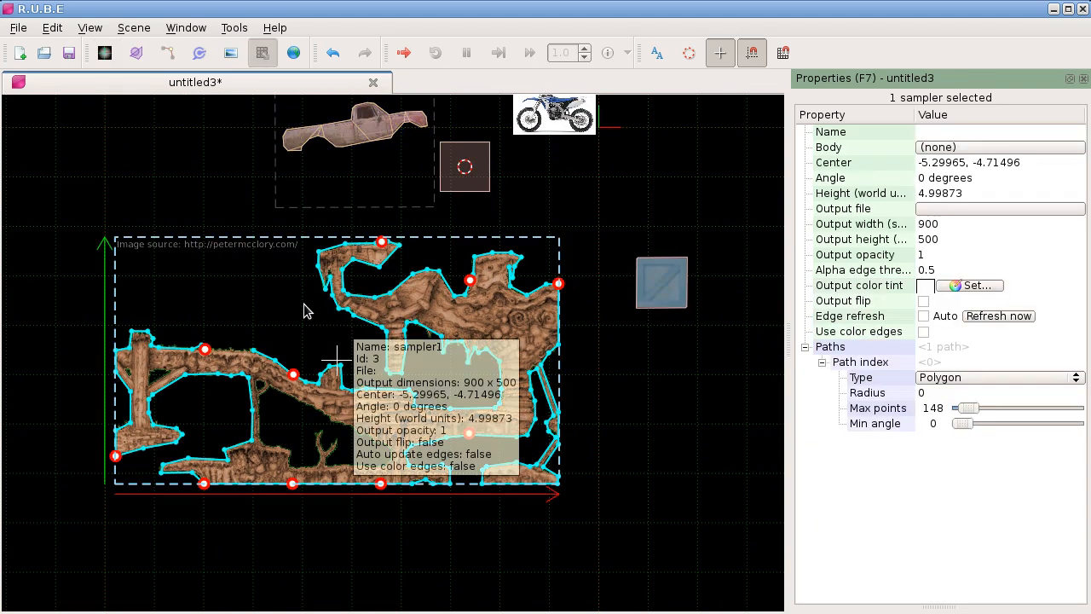
{"action": "right_click", "coordinate": [323, 335]}
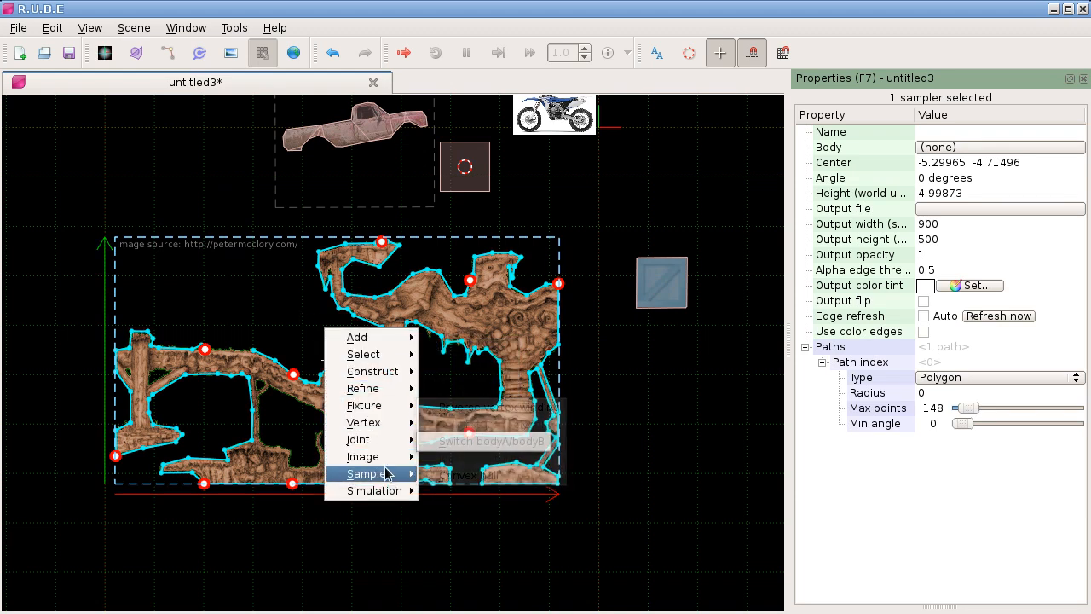
{"action": "mouse_move", "coordinate": [388, 473]}
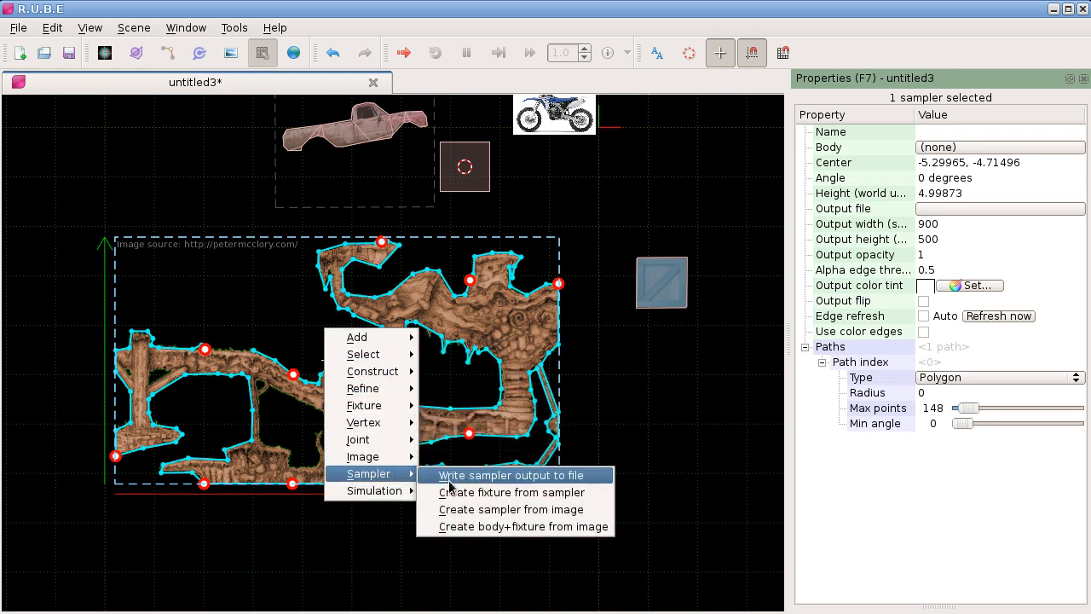
{"action": "left_click", "coordinate": [510, 492]}
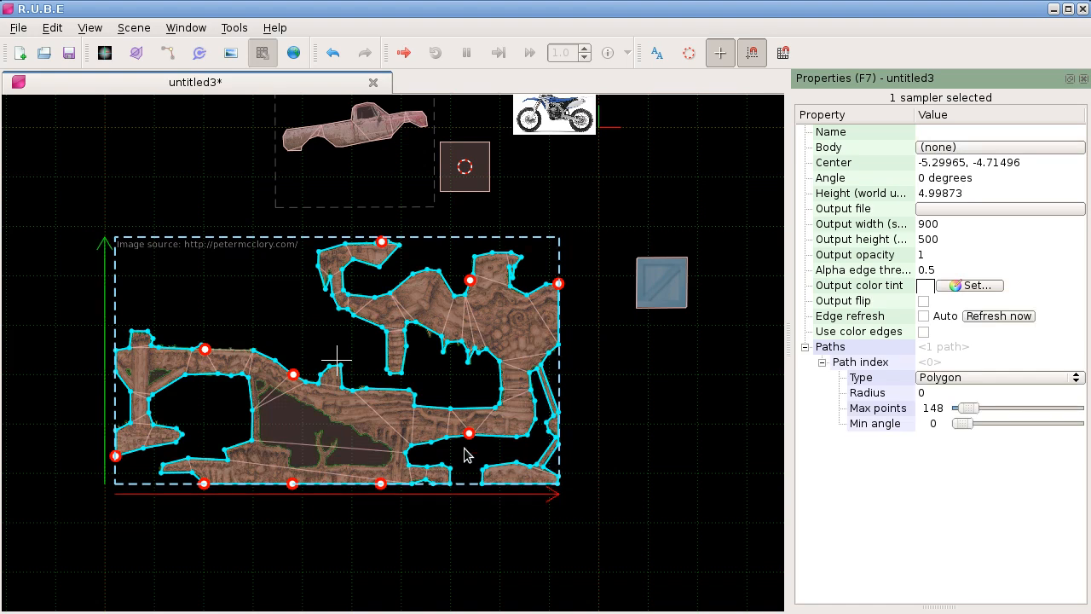
Step: Move the terrain's generated fixture below its image to inspect its polygons and cancel the move
{"action": "left_click", "coordinate": [326, 424]}
{"action": "key", "text": "t"}
{"action": "left_click_drag", "start_coordinate": [377, 409], "coordinate": [342, 295]}
{"action": "left_click_drag", "start_coordinate": [332, 450], "coordinate": [401, 381]}
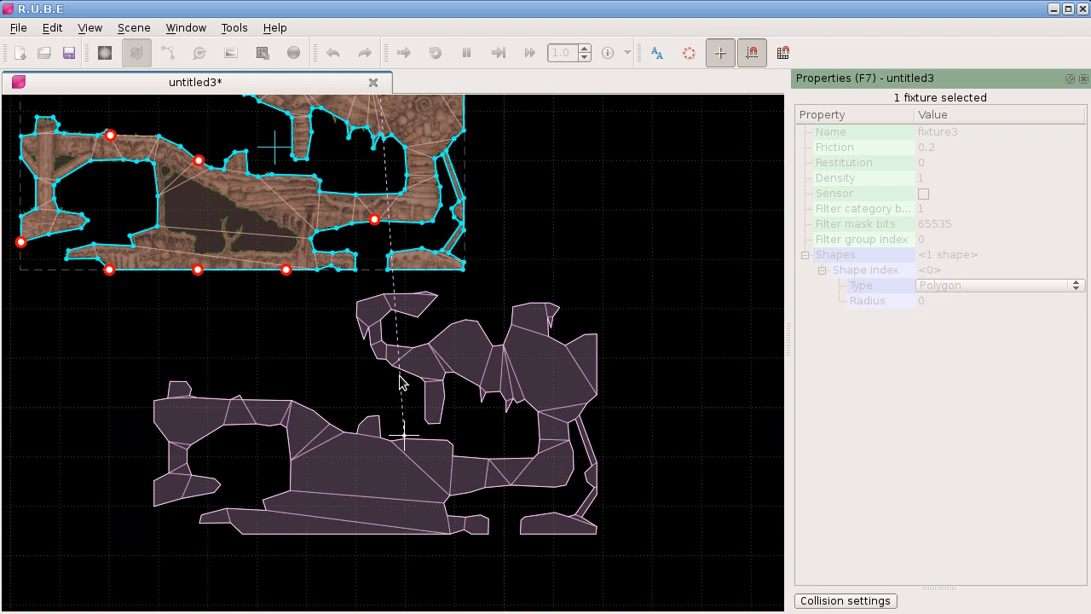
{"action": "left_click_drag", "start_coordinate": [399, 375], "coordinate": [419, 381]}
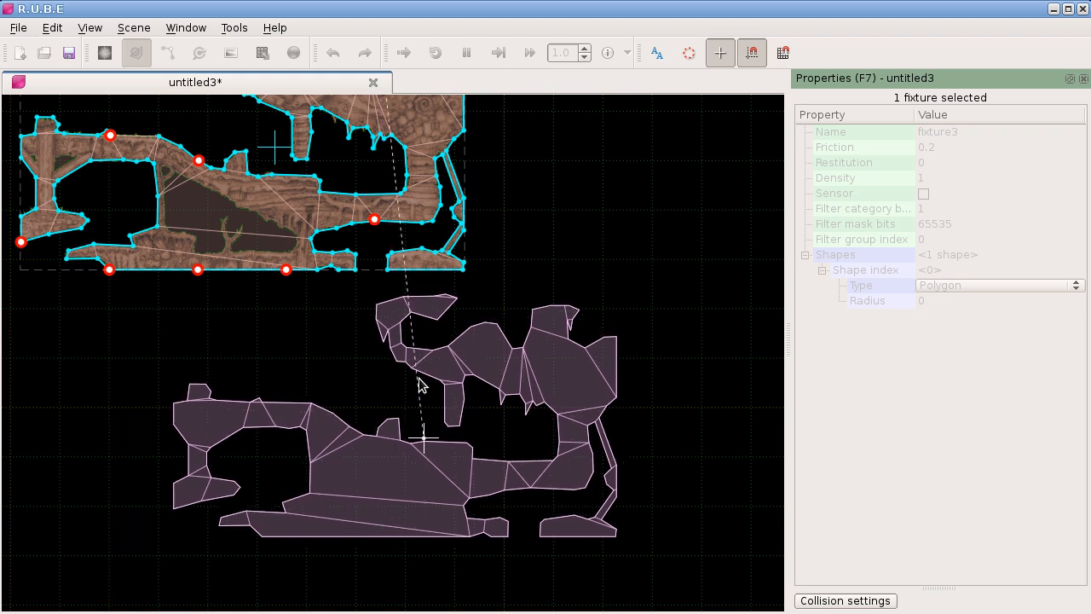
{"action": "left_click_drag", "start_coordinate": [426, 384], "coordinate": [431, 407]}
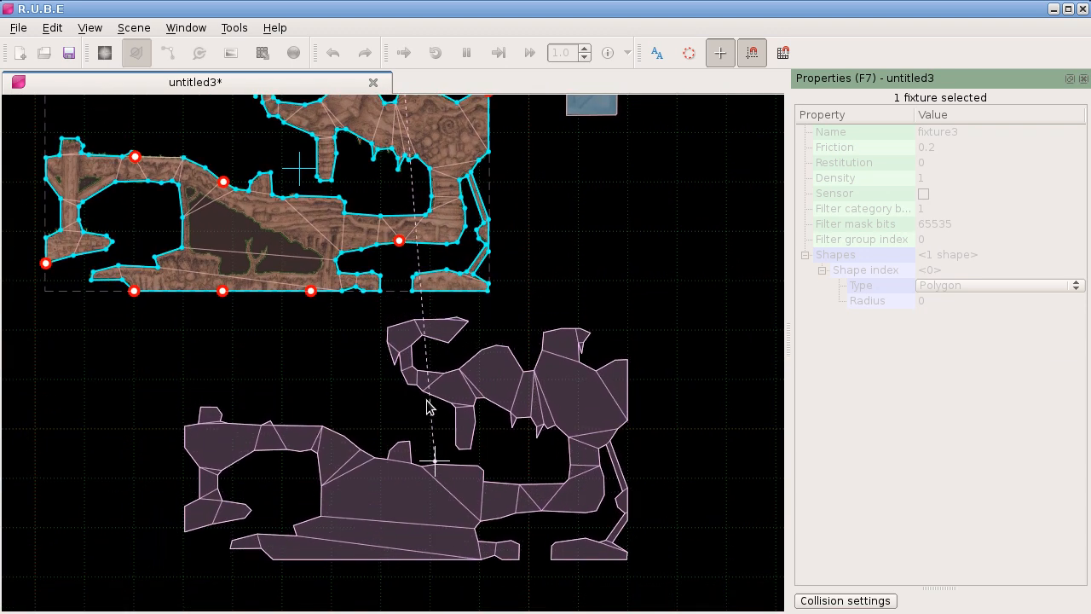
{"action": "key", "text": "Escape"}
Step: Switch to the image viewer showing mcclory.png and place its window over the editor to examine the source image
{"action": "scroll", "coordinate": [415, 393], "scroll_direction": "down", "scroll_amount": 3}
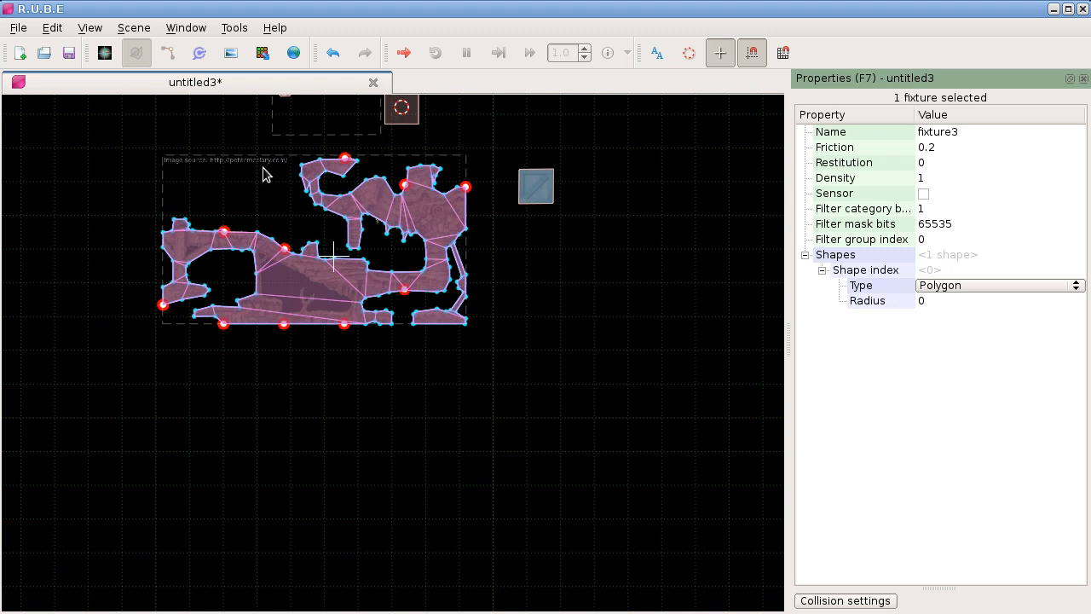
{"action": "scroll", "coordinate": [264, 172], "scroll_direction": "up", "scroll_amount": 3}
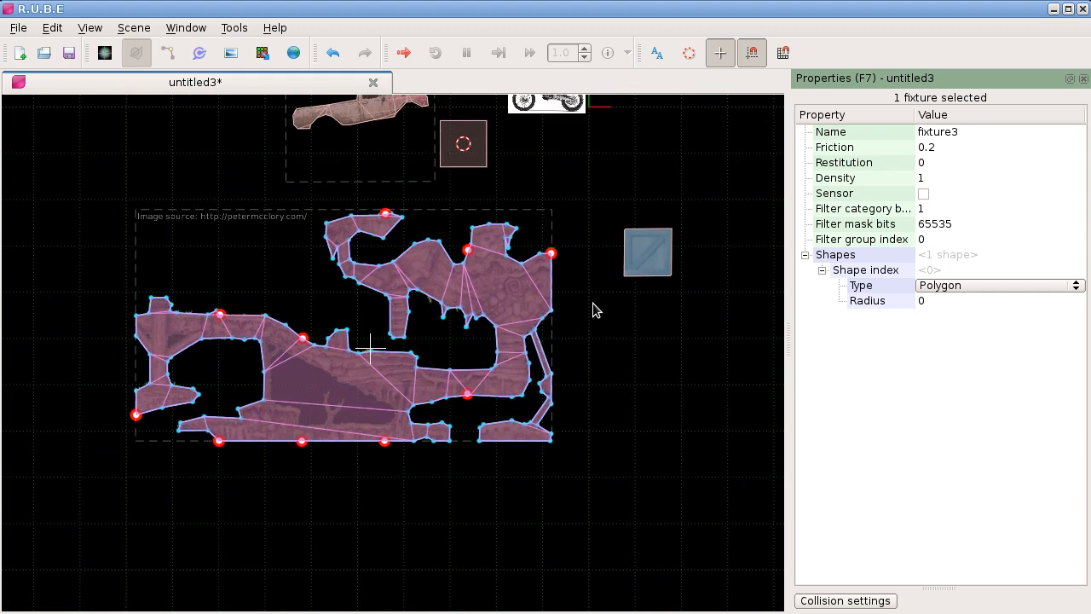
{"action": "scroll", "coordinate": [381, 318], "scroll_direction": "up", "scroll_amount": 2}
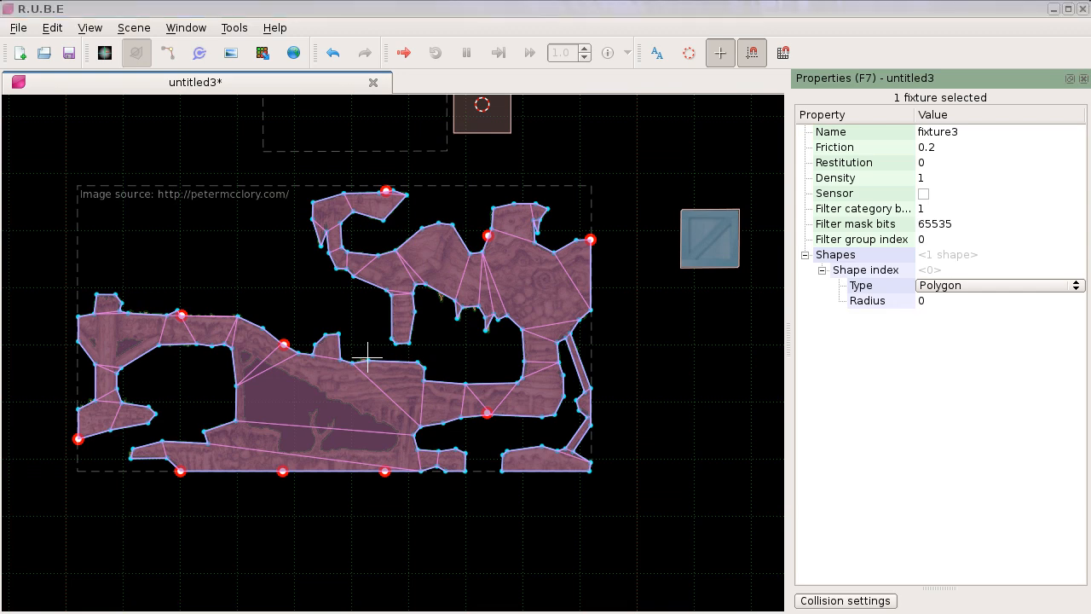
{"action": "left_click", "coordinate": [1081, 431]}
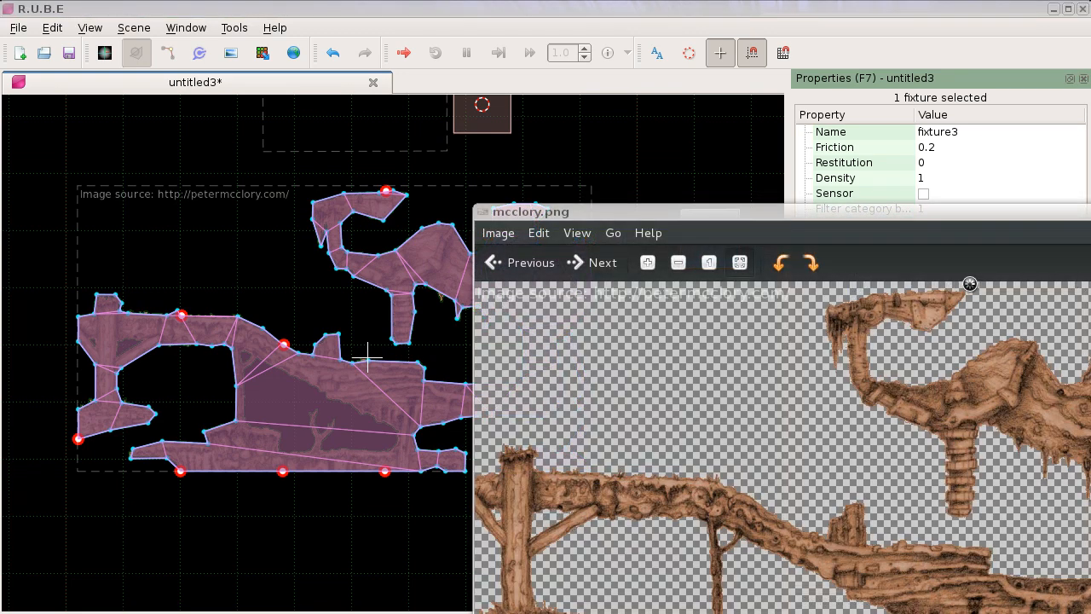
{"action": "left_click_drag", "start_coordinate": [913, 215], "coordinate": [550, 60]}
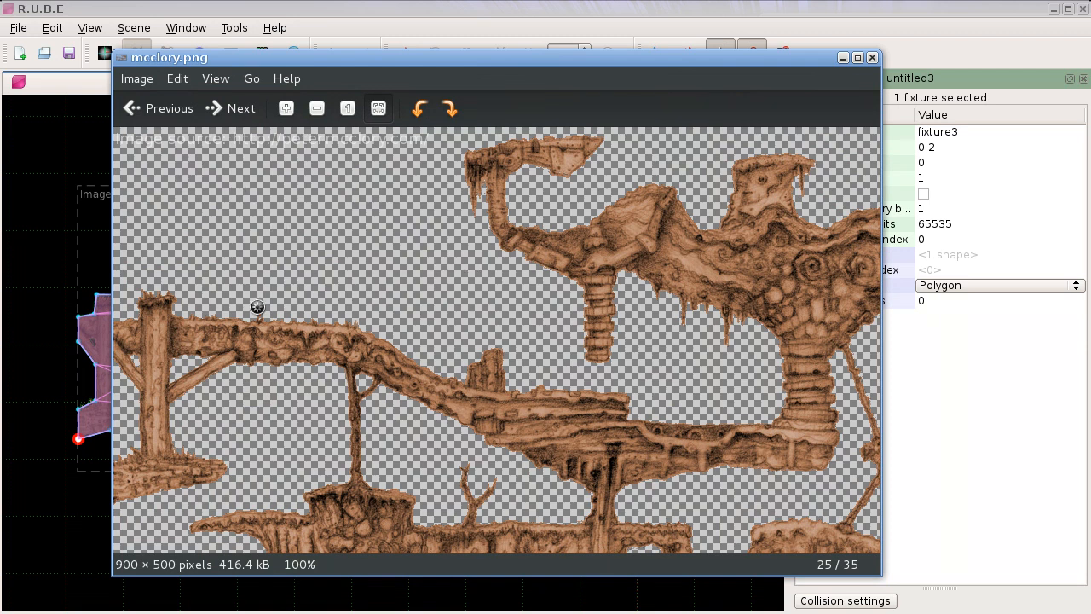
Step: Examine the terrain's edges in mcclory.png at high magnification and close the image viewer
{"action": "scroll", "coordinate": [329, 317], "scroll_direction": "down", "scroll_amount": 3}
{"action": "scroll", "coordinate": [351, 310], "scroll_direction": "up", "scroll_amount": 4}
{"action": "scroll", "coordinate": [411, 366], "scroll_direction": "up", "scroll_amount": 20}
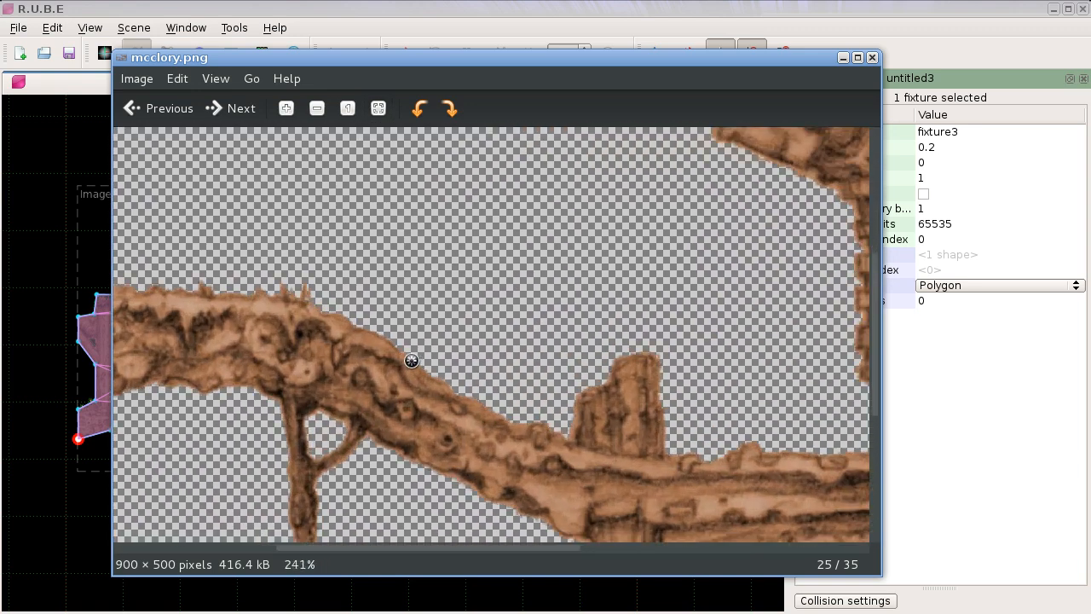
{"action": "scroll", "coordinate": [411, 366], "scroll_direction": "up", "scroll_amount": 1}
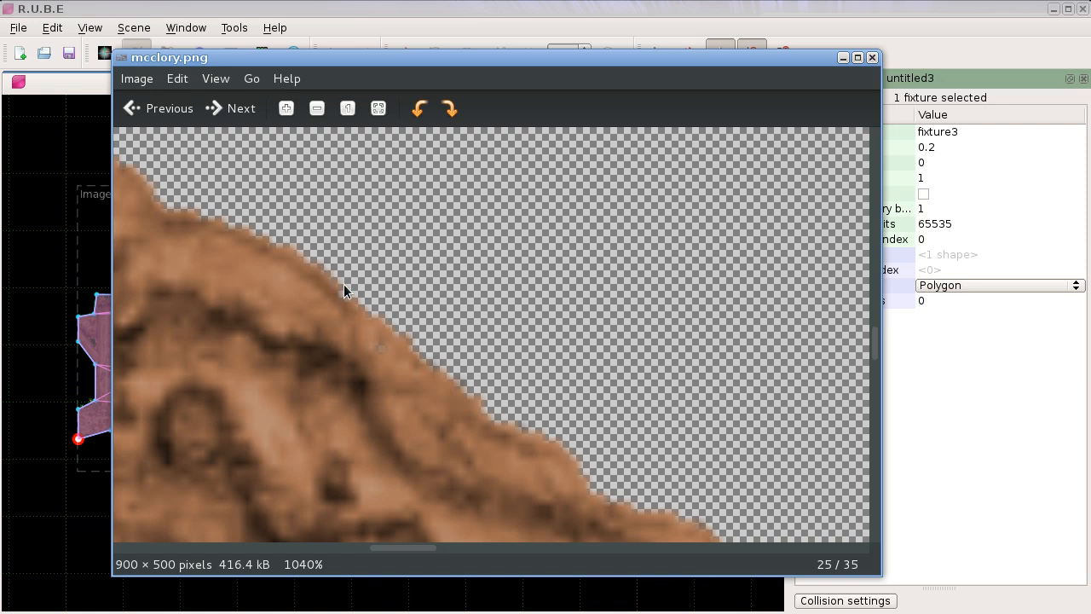
{"action": "left_click", "coordinate": [871, 57]}
Step: Compare the generated fixture's outline with the sampler's edge pixels and the grass along the terrain surface
{"action": "scroll", "coordinate": [222, 290], "scroll_direction": "up", "scroll_amount": 3}
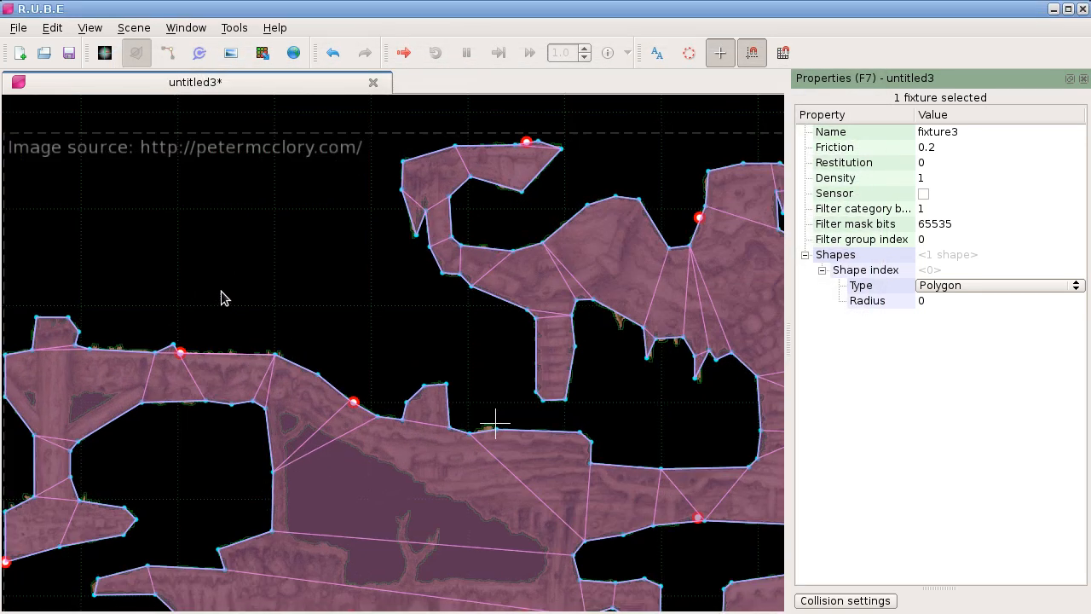
{"action": "scroll", "coordinate": [217, 300], "scroll_direction": "up", "scroll_amount": 6}
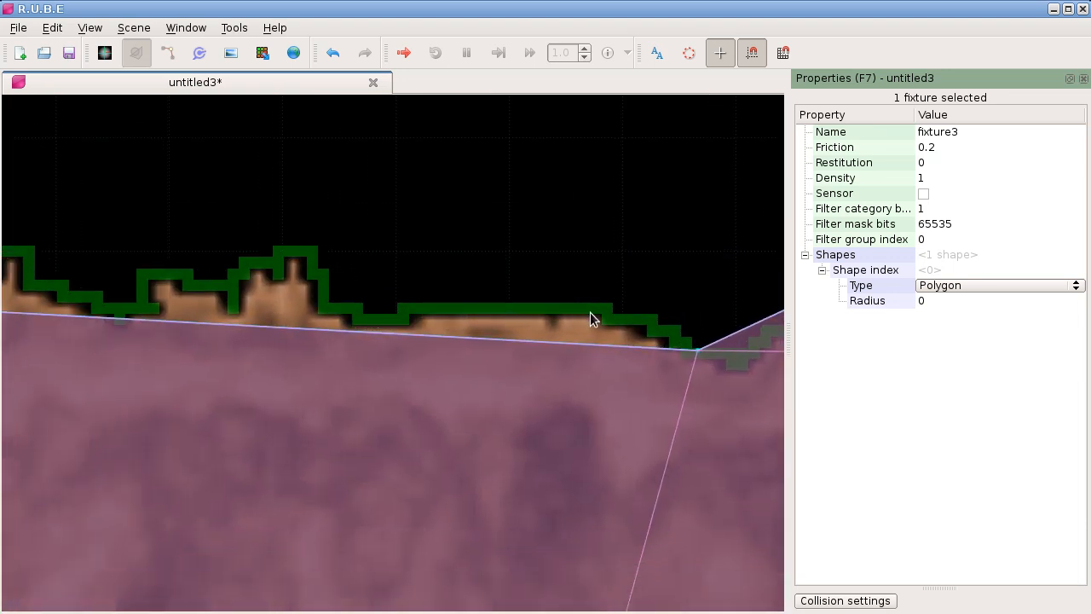
{"action": "scroll", "coordinate": [470, 244], "scroll_direction": "down", "scroll_amount": 8}
{"action": "scroll", "coordinate": [431, 216], "scroll_direction": "down", "scroll_amount": 6}
{"action": "left_click_drag", "start_coordinate": [335, 269], "coordinate": [621, 324]}
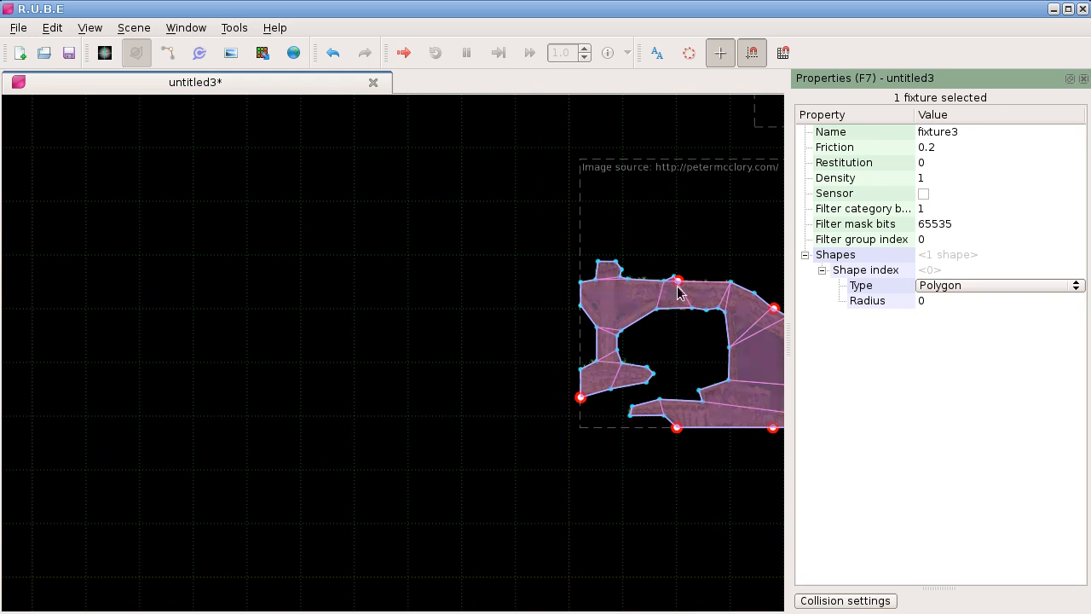
{"action": "left_click_drag", "start_coordinate": [650, 249], "coordinate": [548, 260]}
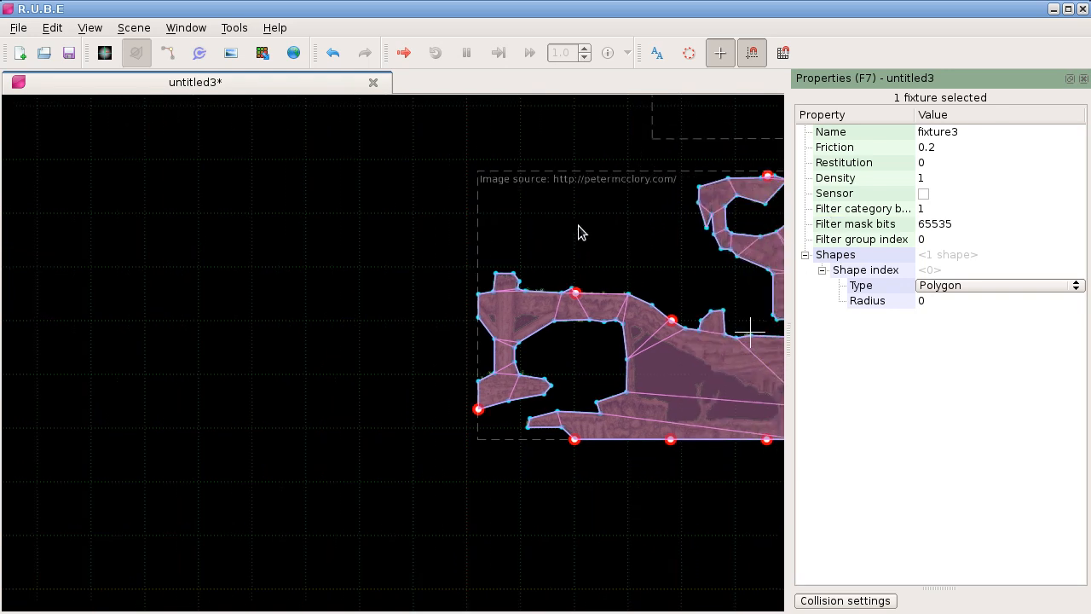
Step: Delete the terrain's sampler and place a copy of the mcclory.png image to the left of the generated fixture
{"action": "key", "text": "m"}
{"action": "scroll", "coordinate": [582, 229], "scroll_direction": "down", "scroll_amount": 2}
{"action": "left_click_drag", "start_coordinate": [623, 271], "coordinate": [347, 254]}
{"action": "key", "text": "Delete"}
{"action": "key", "text": "i"}
{"action": "scroll", "coordinate": [377, 250], "scroll_direction": "up", "scroll_amount": 4}
{"action": "scroll", "coordinate": [336, 266], "scroll_direction": "down", "scroll_amount": 1}
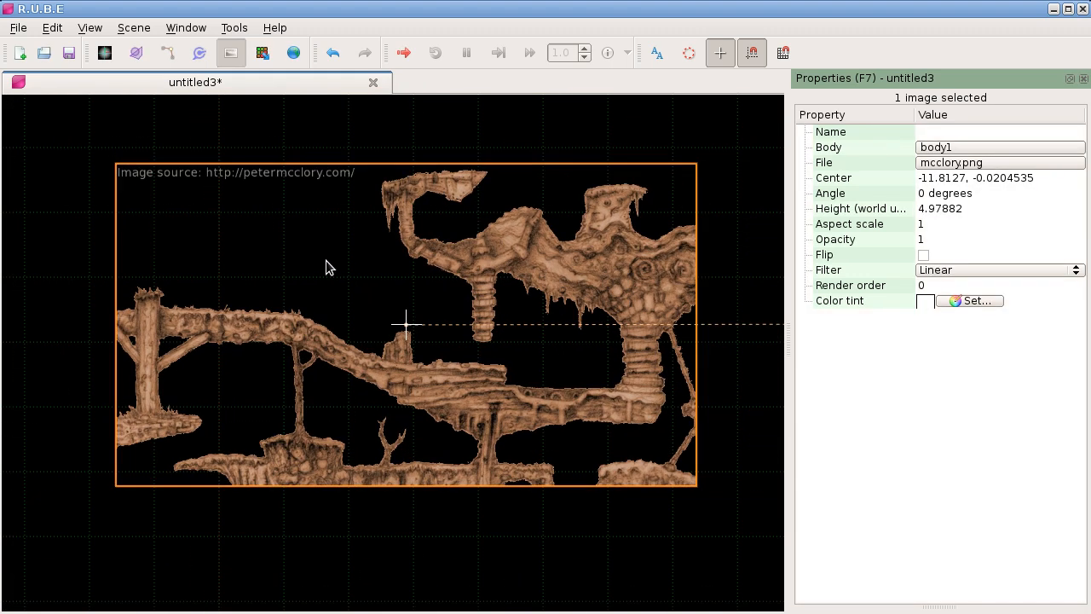
Step: Create a sampler from the copied terrain image and select that sampler
{"action": "right_click", "coordinate": [305, 257]}
{"action": "mouse_move", "coordinate": [348, 400]}
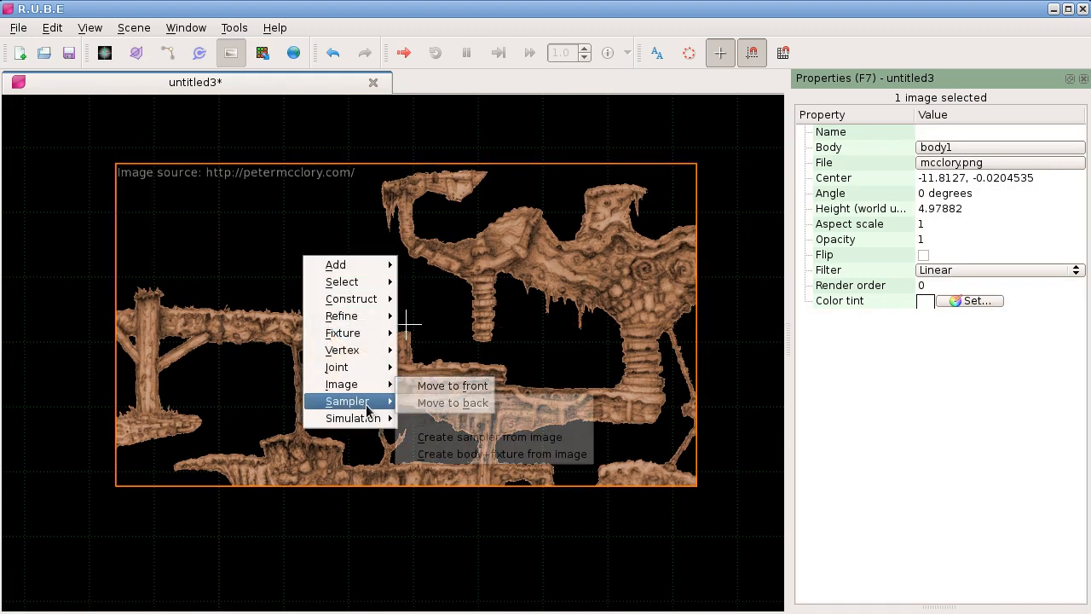
{"action": "left_click", "coordinate": [453, 438]}
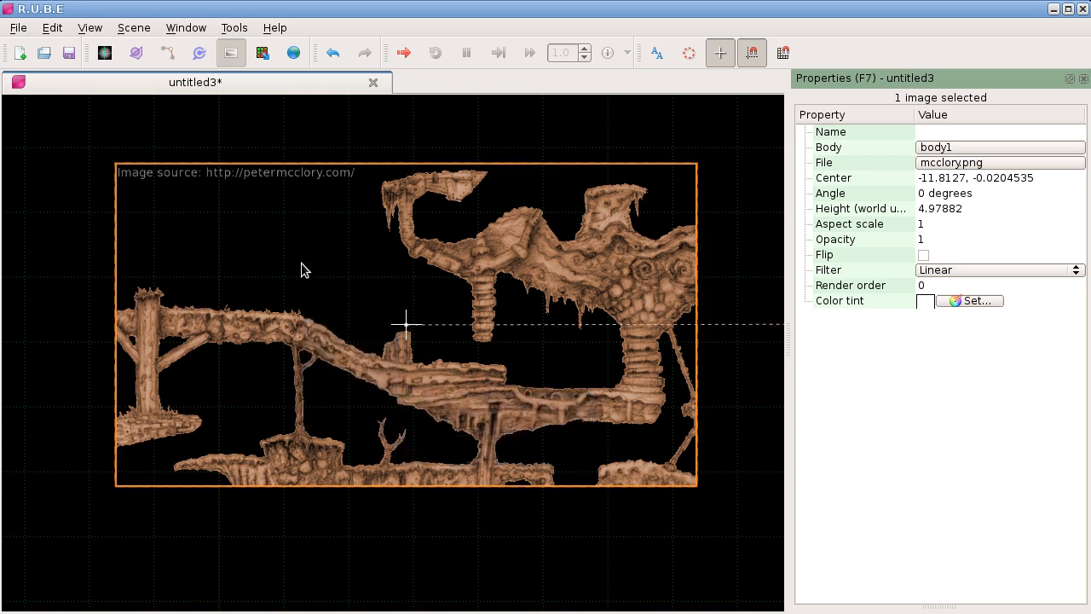
{"action": "left_click_drag", "start_coordinate": [302, 263], "coordinate": [297, 260]}
{"action": "key", "text": "m"}
{"action": "left_click", "coordinate": [395, 257]}
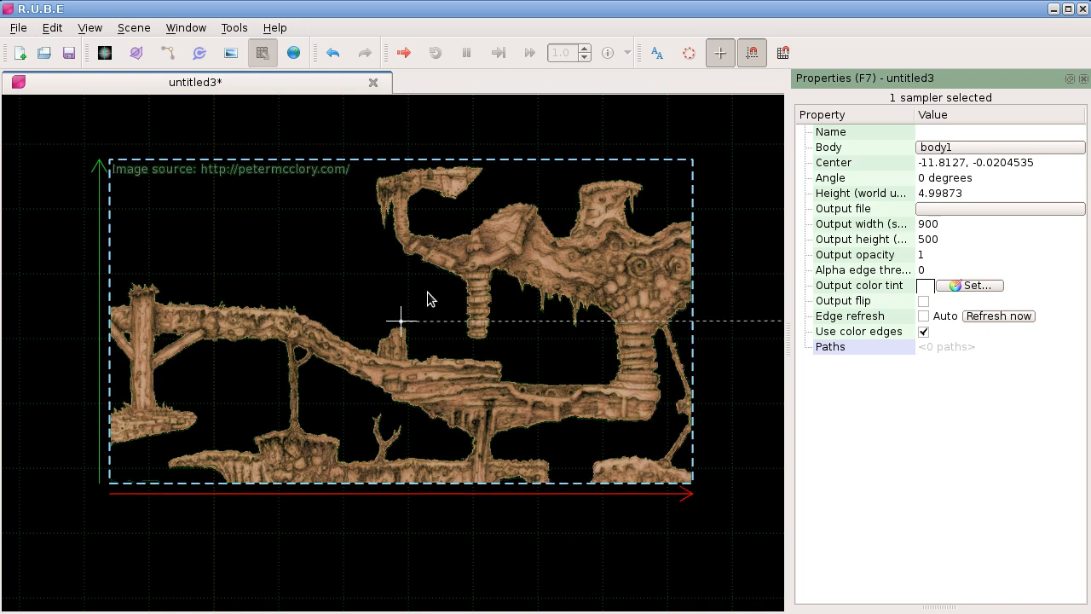
Step: Try moving the sampler off the terrain image to expose its detected edges and cancel the move
{"action": "scroll", "coordinate": [432, 283], "scroll_direction": "up", "scroll_amount": 3}
{"action": "scroll", "coordinate": [275, 363], "scroll_direction": "up", "scroll_amount": 4}
{"action": "scroll", "coordinate": [222, 355], "scroll_direction": "up", "scroll_amount": 2}
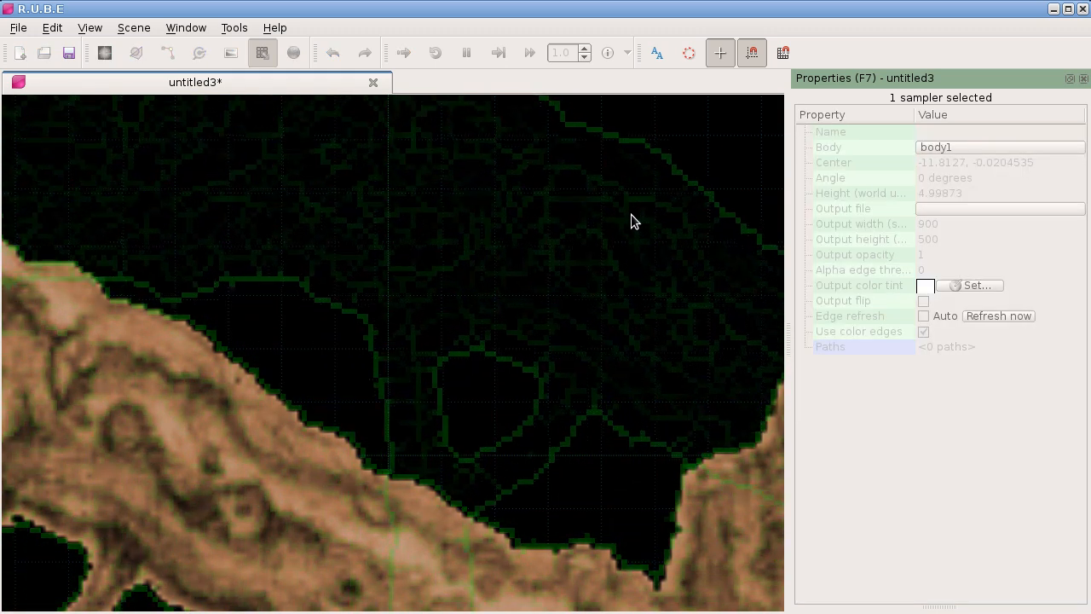
{"action": "scroll", "coordinate": [678, 296], "scroll_direction": "down", "scroll_amount": 3}
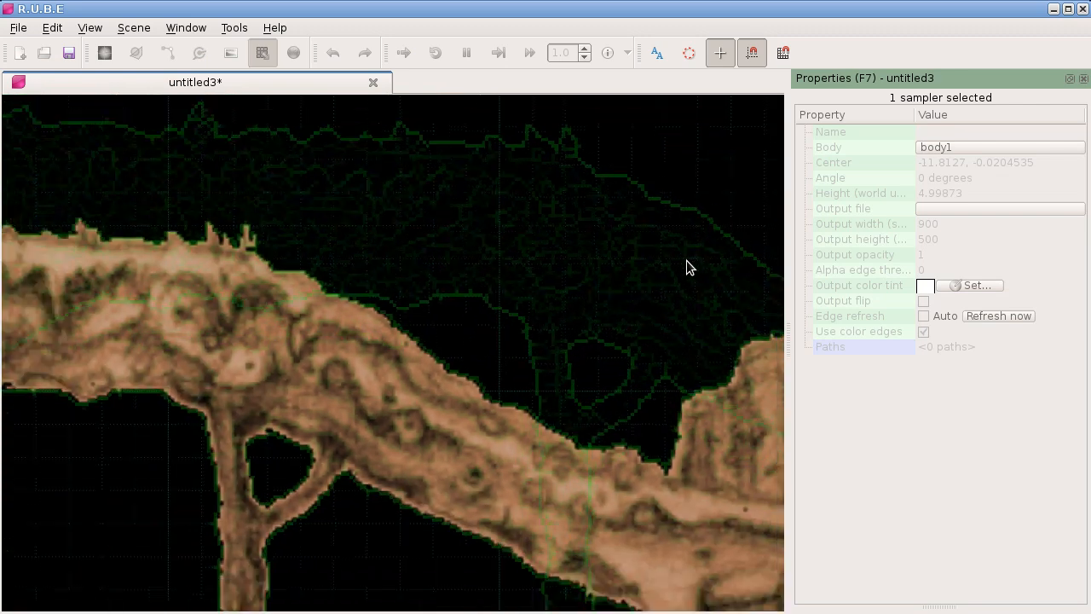
{"action": "scroll", "coordinate": [358, 254], "scroll_direction": "down", "scroll_amount": 1}
{"action": "scroll", "coordinate": [201, 195], "scroll_direction": "down", "scroll_amount": 2}
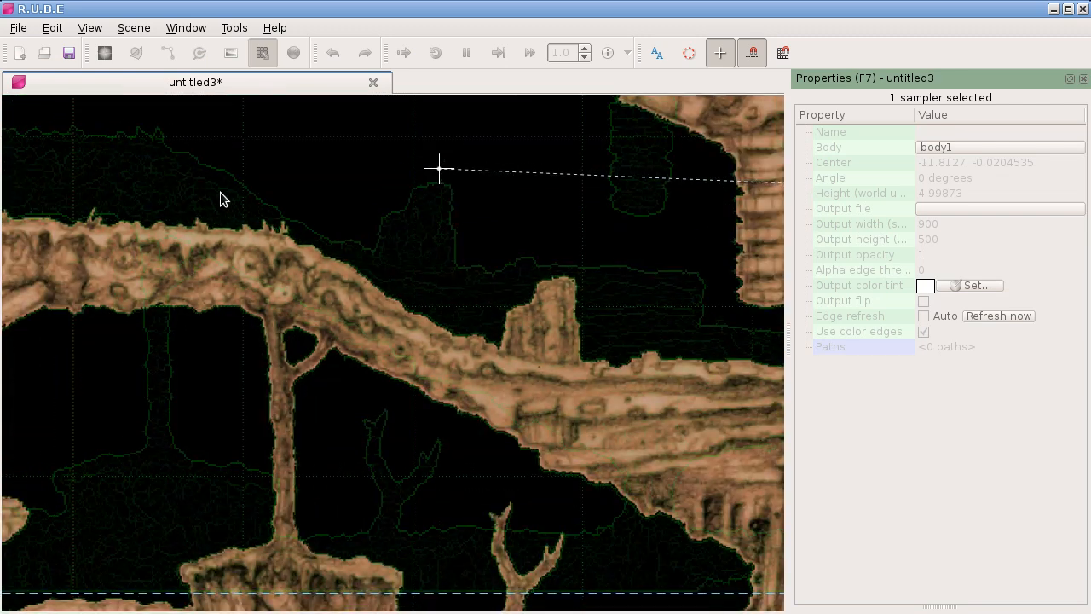
{"action": "key", "text": "Escape"}
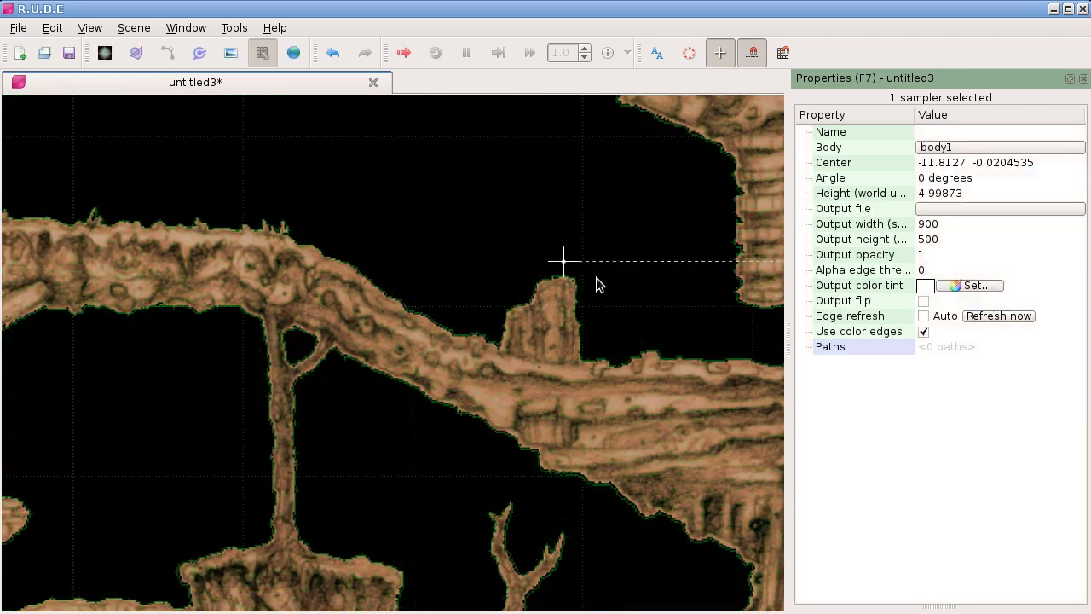
Step: Examine the sampler's detected edges around the upper right part of the copied terrain image
{"action": "left_click_drag", "start_coordinate": [614, 271], "coordinate": [225, 399]}
{"action": "left_click_drag", "start_coordinate": [477, 232], "coordinate": [254, 326]}
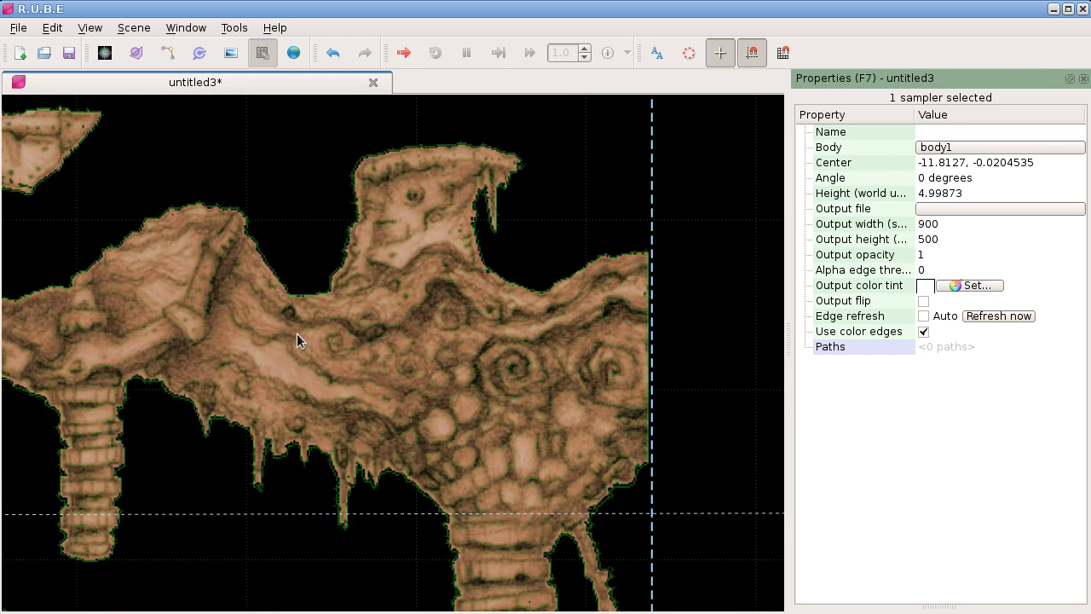
{"action": "left_click_drag", "start_coordinate": [443, 396], "coordinate": [189, 358]}
{"action": "scroll", "coordinate": [179, 362], "scroll_direction": "up", "scroll_amount": 3}
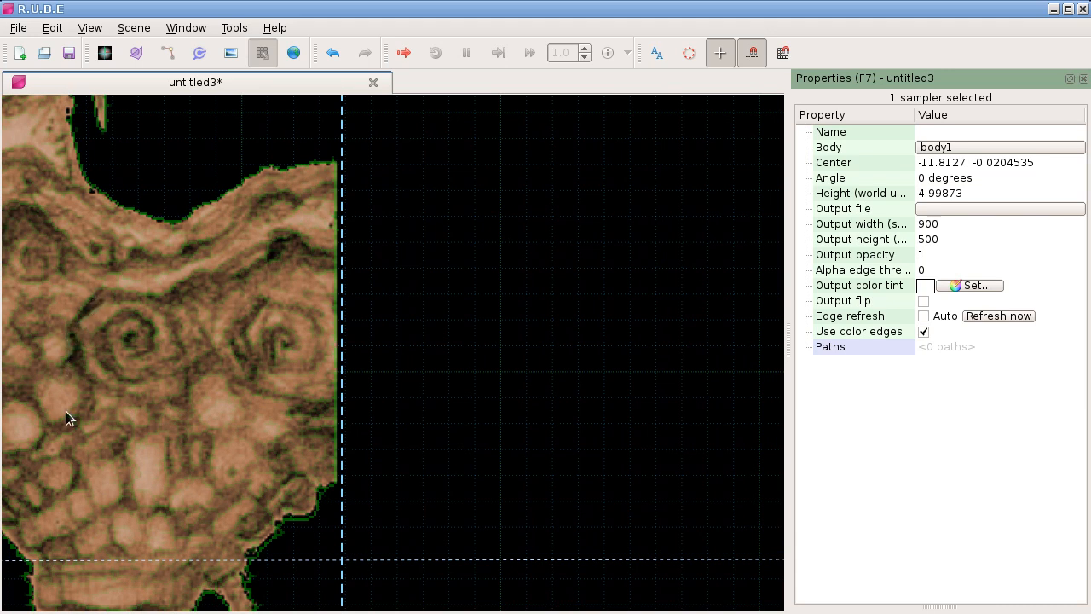
{"action": "scroll", "coordinate": [455, 431], "scroll_direction": "up", "scroll_amount": 2}
{"action": "scroll", "coordinate": [453, 432], "scroll_direction": "up", "scroll_amount": 2}
{"action": "scroll", "coordinate": [408, 344], "scroll_direction": "down", "scroll_amount": 1}
{"action": "left_click_drag", "start_coordinate": [408, 345], "coordinate": [404, 424]}
{"action": "scroll", "coordinate": [404, 423], "scroll_direction": "down", "scroll_amount": 2}
{"action": "scroll", "coordinate": [404, 424], "scroll_direction": "down", "scroll_amount": 1}
{"action": "scroll", "coordinate": [456, 388], "scroll_direction": "down", "scroll_amount": 3}
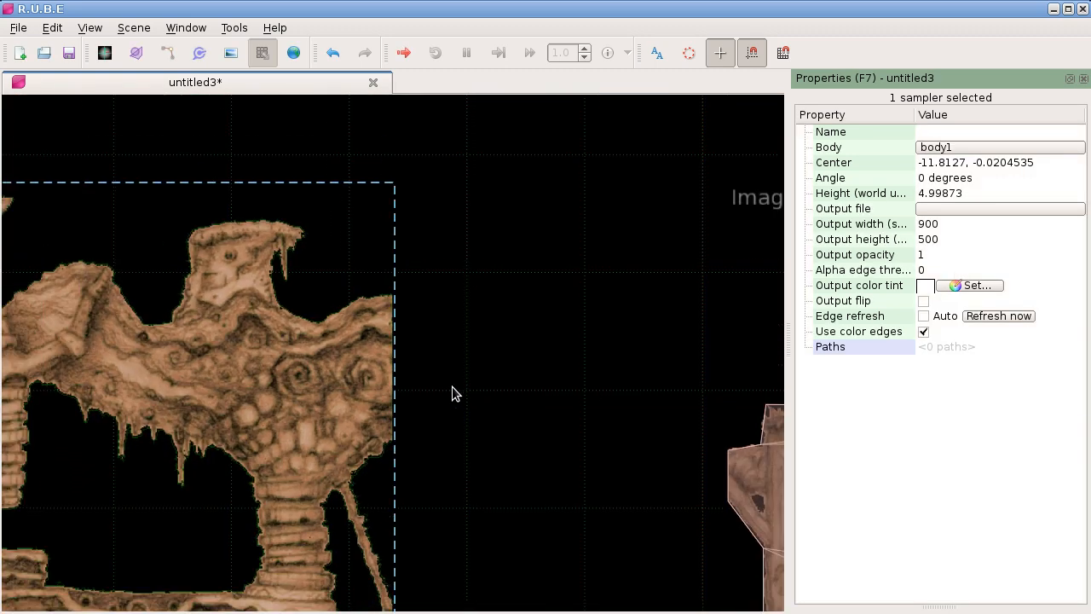
{"action": "scroll", "coordinate": [453, 393], "scroll_direction": "down", "scroll_amount": 2}
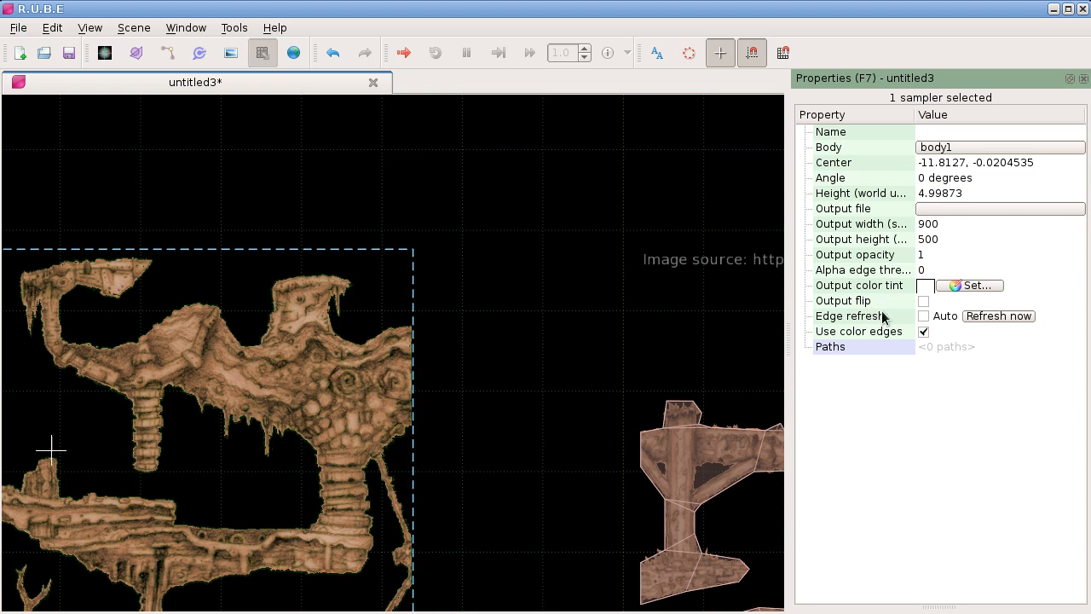
Step: Turn on automatic edge refresh for the sampler and add fallout-mini-game.png to the scene above the terrain image
{"action": "left_click", "coordinate": [923, 316]}
{"action": "scroll", "coordinate": [426, 449], "scroll_direction": "down", "scroll_amount": 4}
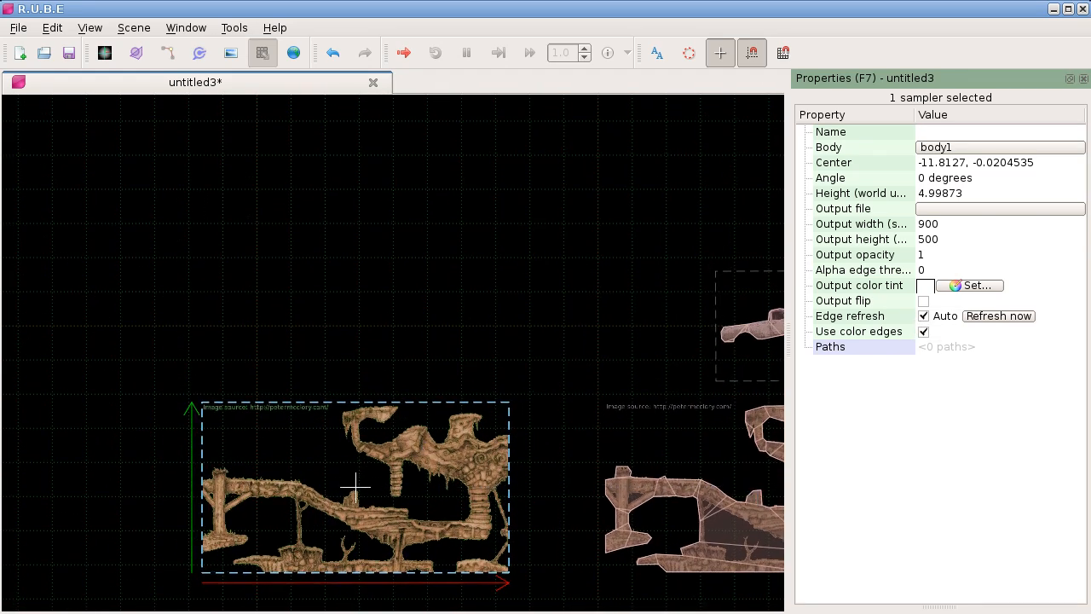
{"action": "left_click_drag", "start_coordinate": [290, 171], "coordinate": [336, 318]}
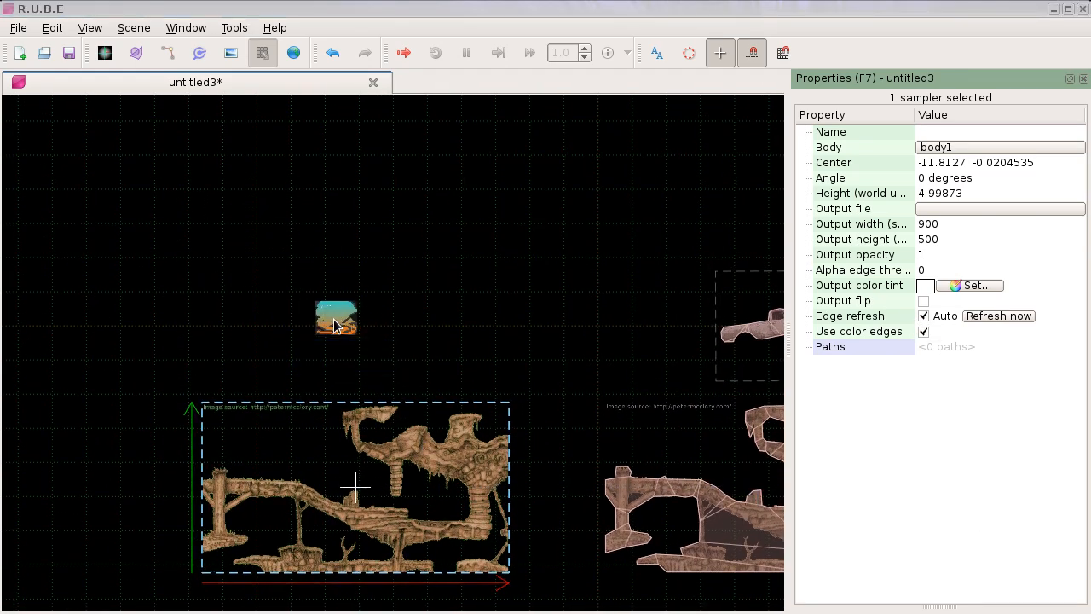
Step: Scale the fallout-mini-game.png image up to a height of about 4.15 world units
{"action": "left_click", "coordinate": [337, 322]}
{"action": "key", "text": "s"}
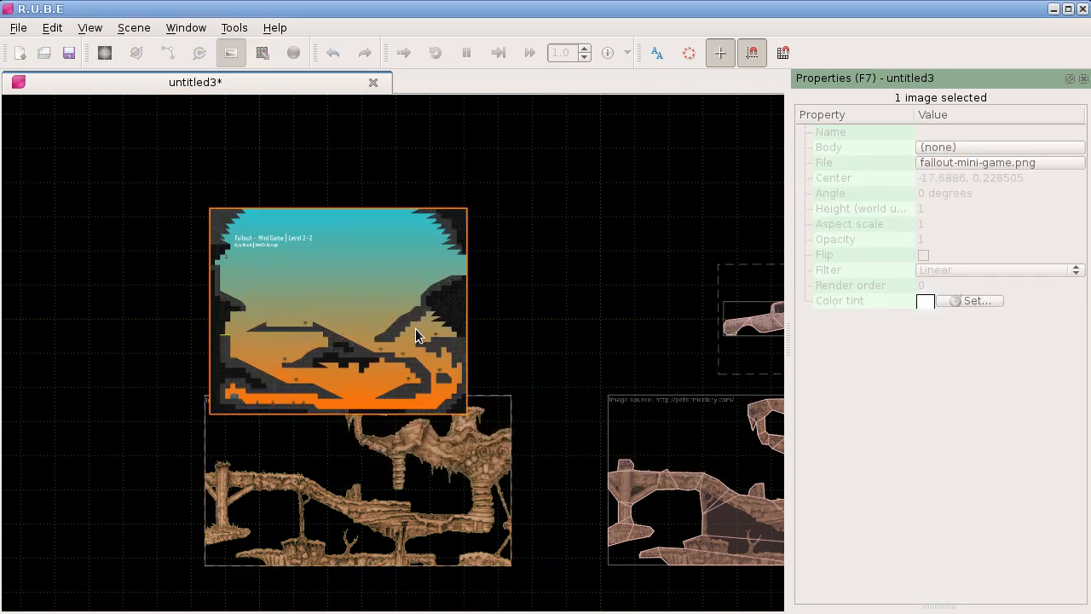
{"action": "left_click", "coordinate": [392, 317]}
{"action": "scroll", "coordinate": [278, 281], "scroll_direction": "up", "scroll_amount": 8}
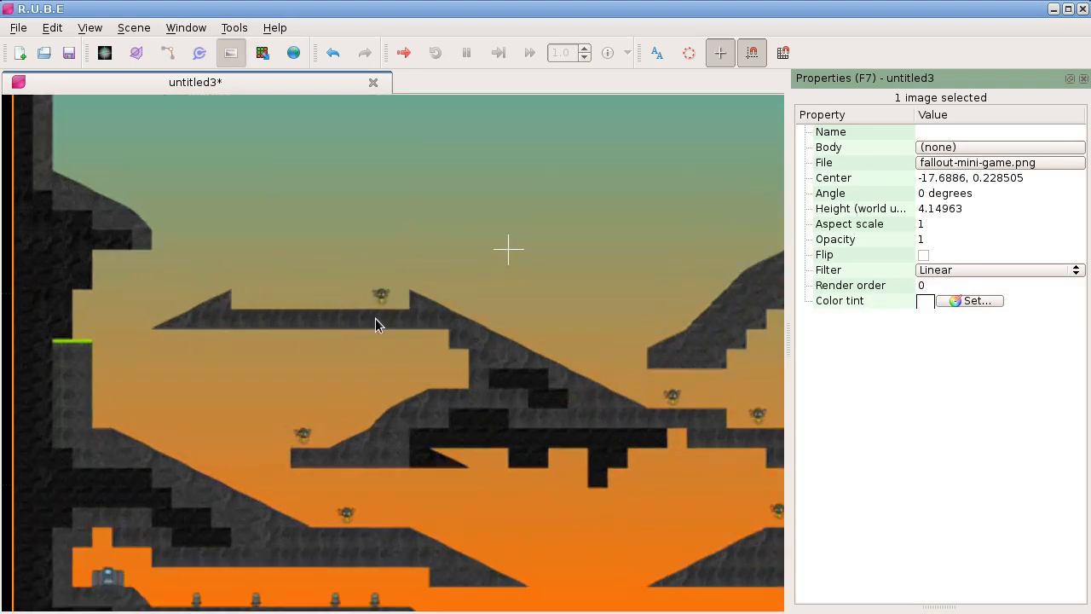
{"action": "scroll", "coordinate": [496, 332], "scroll_direction": "down", "scroll_amount": 8}
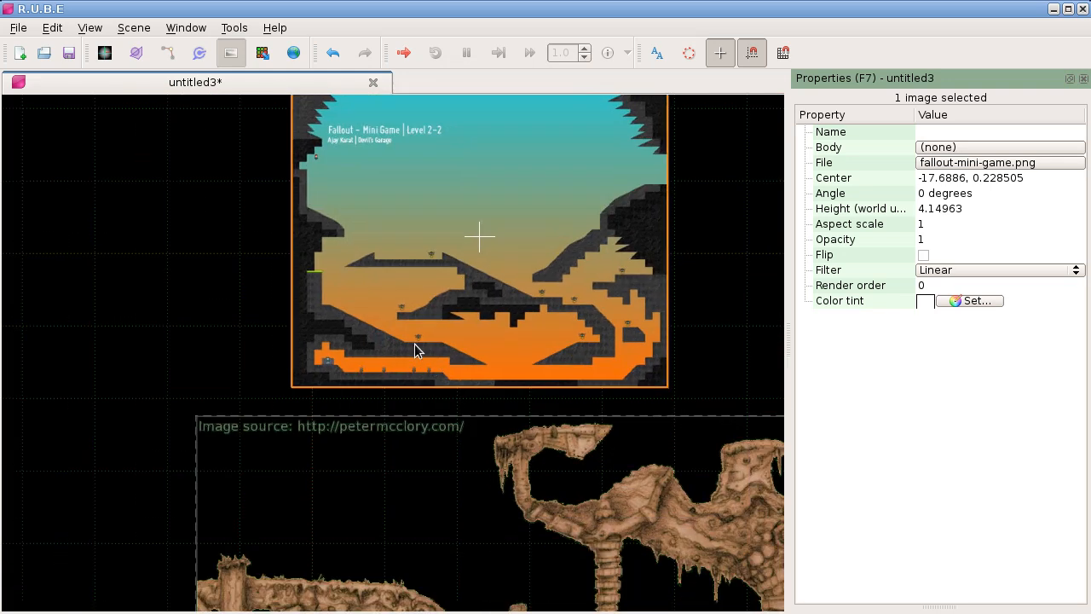
Step: Move the terrain's sampler over the fallout-mini-game.png image, centered at about -13.21, 5.23
{"action": "key", "text": "m"}
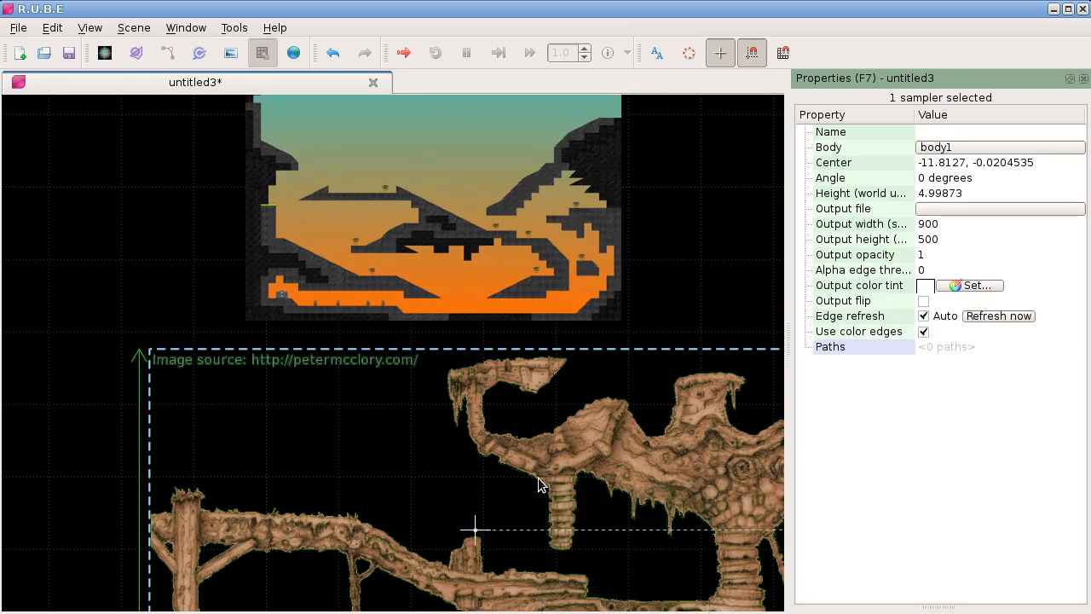
{"action": "key", "text": "t"}
{"action": "left_click_drag", "start_coordinate": [404, 132], "coordinate": [426, 295]}
{"action": "left_click", "coordinate": [458, 260]}
Step: Try moving the sampler off the fallout image to expose its detected edges and cancel the move
{"action": "key", "text": "t"}
{"action": "scroll", "coordinate": [271, 343], "scroll_direction": "up", "scroll_amount": 10}
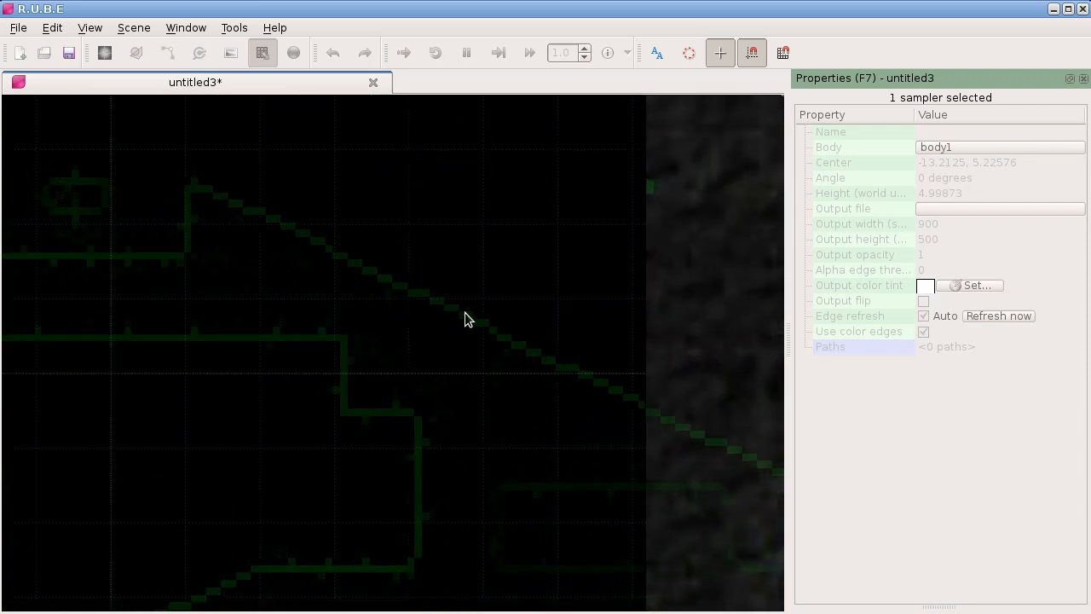
{"action": "scroll", "coordinate": [681, 319], "scroll_direction": "down", "scroll_amount": 3}
{"action": "key", "text": "Escape"}
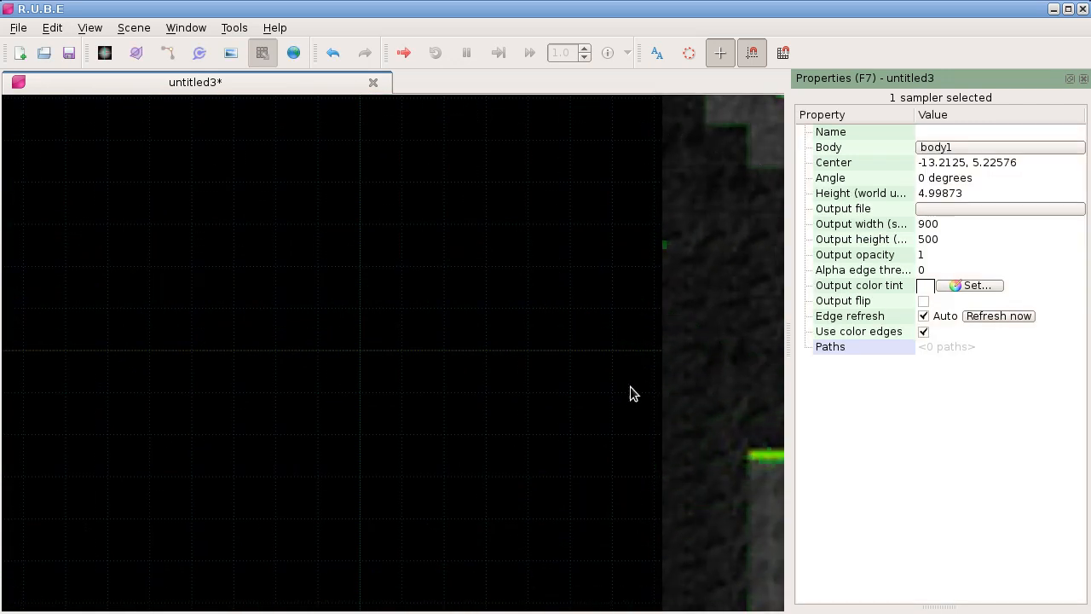
Step: Start a sampler path from the upper ledge's underside around the inner cavity to the top of the lower ledge
{"action": "scroll", "coordinate": [648, 388], "scroll_direction": "down", "scroll_amount": 5}
{"action": "left_click_drag", "start_coordinate": [632, 392], "coordinate": [294, 304]}
{"action": "left_click_drag", "start_coordinate": [511, 359], "coordinate": [299, 342]}
{"action": "left_click_drag", "start_coordinate": [557, 373], "coordinate": [322, 343]}
{"action": "scroll", "coordinate": [323, 342], "scroll_direction": "up", "scroll_amount": 3}
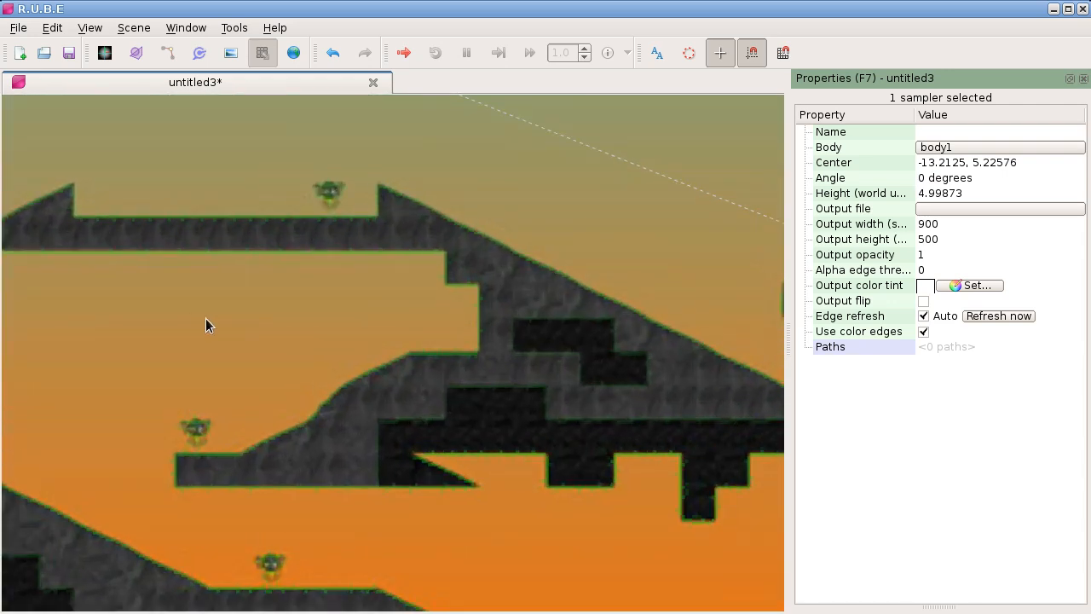
{"action": "left_click_drag", "start_coordinate": [66, 277], "coordinate": [199, 307]}
{"action": "key", "text": "Tab"}
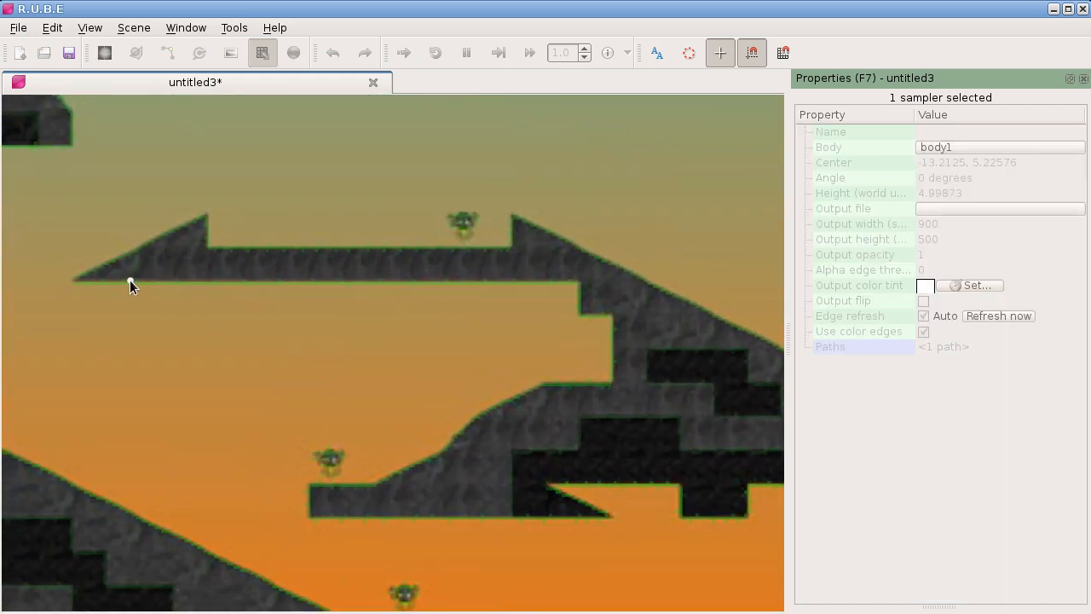
{"action": "left_click", "coordinate": [128, 282]}
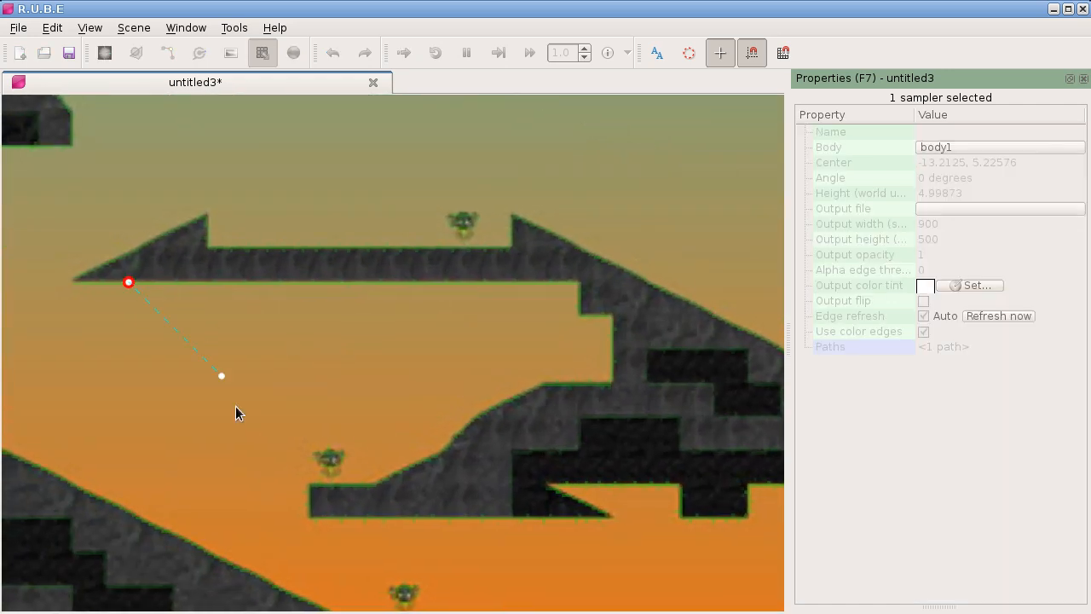
{"action": "left_click", "coordinate": [352, 487]}
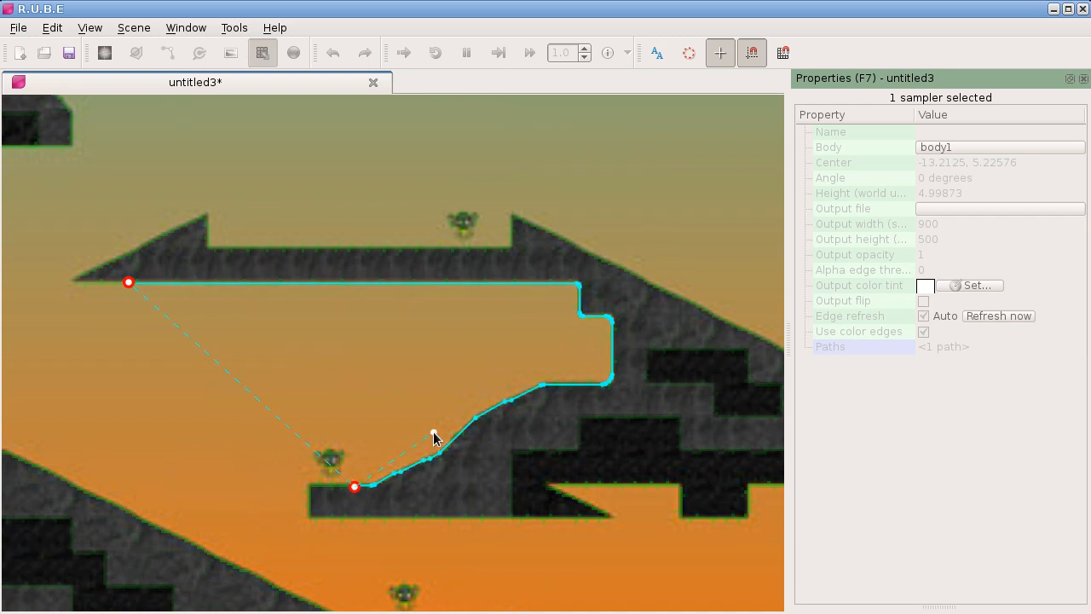
Step: Extend the sampler path along the rock's jagged underside to a point on the lower ramp's slope
{"action": "left_click_drag", "start_coordinate": [480, 409], "coordinate": [381, 398]}
{"action": "scroll", "coordinate": [442, 418], "scroll_direction": "down", "scroll_amount": 1}
{"action": "left_click_drag", "start_coordinate": [535, 401], "coordinate": [299, 377]}
{"action": "left_click_drag", "start_coordinate": [550, 478], "coordinate": [563, 336]}
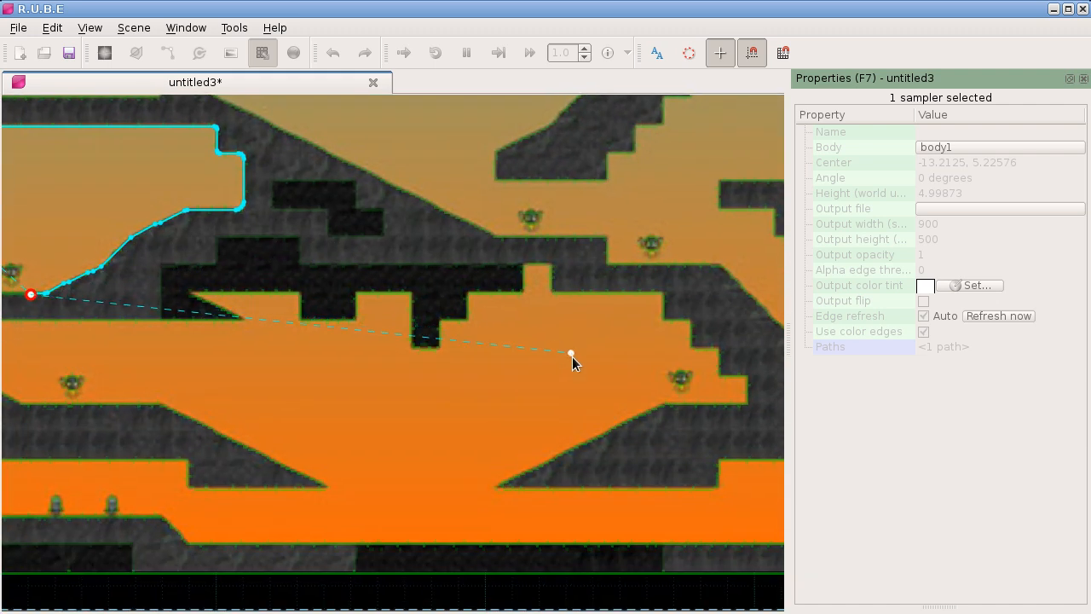
{"action": "left_click", "coordinate": [594, 438]}
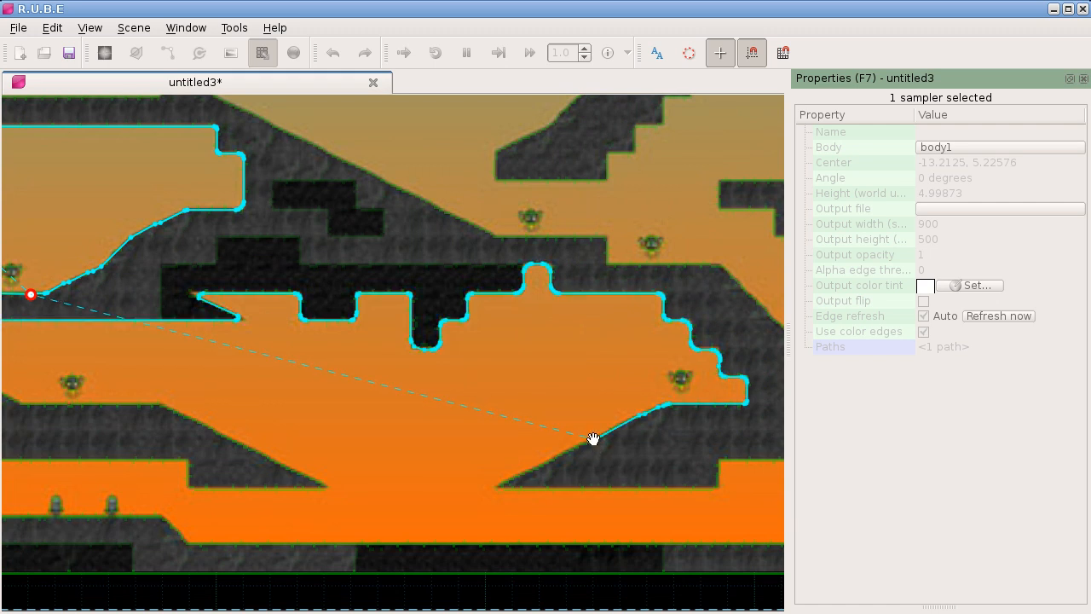
Step: Extend the sampler path around the rock's outer right side to the upper step and onto the top of the upper ledge
{"action": "left_click_drag", "start_coordinate": [345, 381], "coordinate": [423, 398]}
{"action": "scroll", "coordinate": [240, 295], "scroll_direction": "down", "scroll_amount": 3}
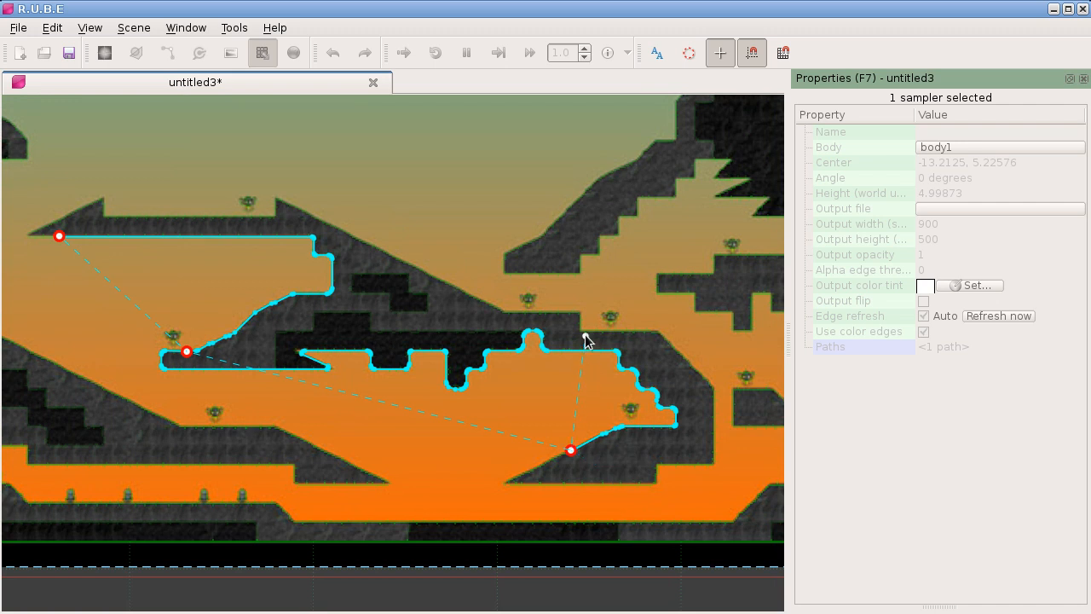
{"action": "left_click", "coordinate": [590, 331]}
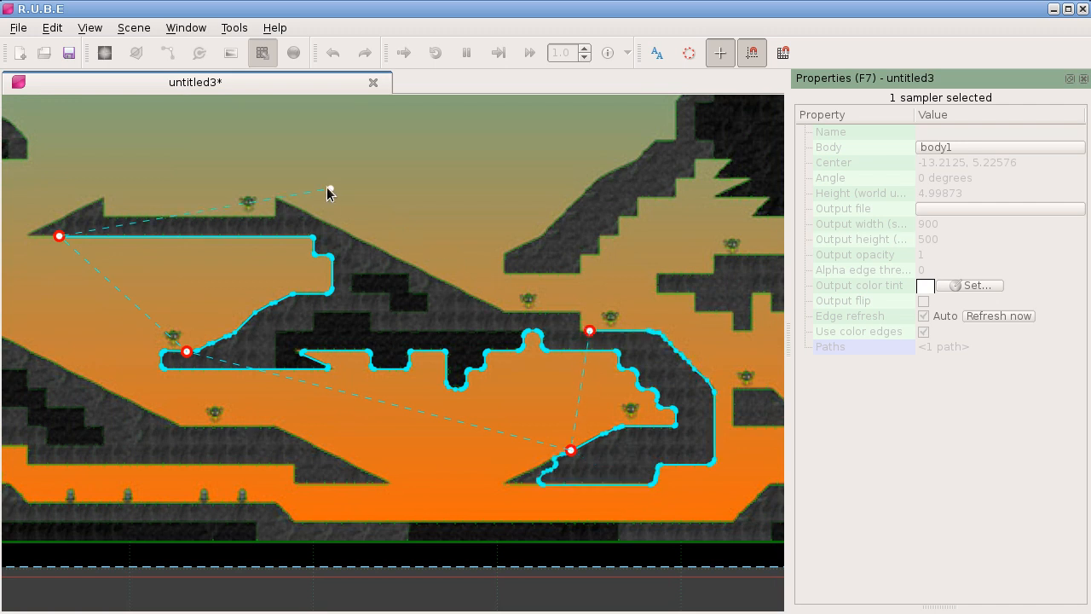
{"action": "left_click", "coordinate": [217, 216]}
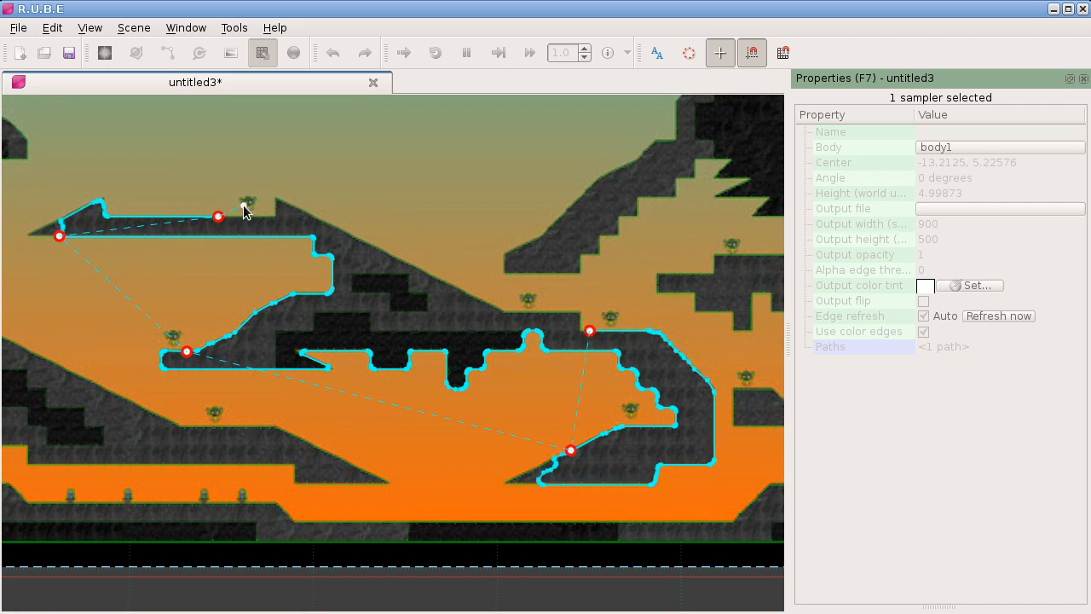
Step: Close the sampler path along the upper ledge's top, place a control point at its pointed left tip, and finish the path
{"action": "mouse_move", "coordinate": [218, 216]}
{"action": "left_mouse_down"}
{"action": "mouse_move", "coordinate": [379, 239]}
{"action": "mouse_move", "coordinate": [419, 268]}
{"action": "mouse_move", "coordinate": [142, 214]}
{"action": "mouse_move", "coordinate": [140, 199]}
{"action": "left_mouse_up"}
{"action": "scroll", "coordinate": [139, 199], "scroll_direction": "up", "scroll_amount": 3}
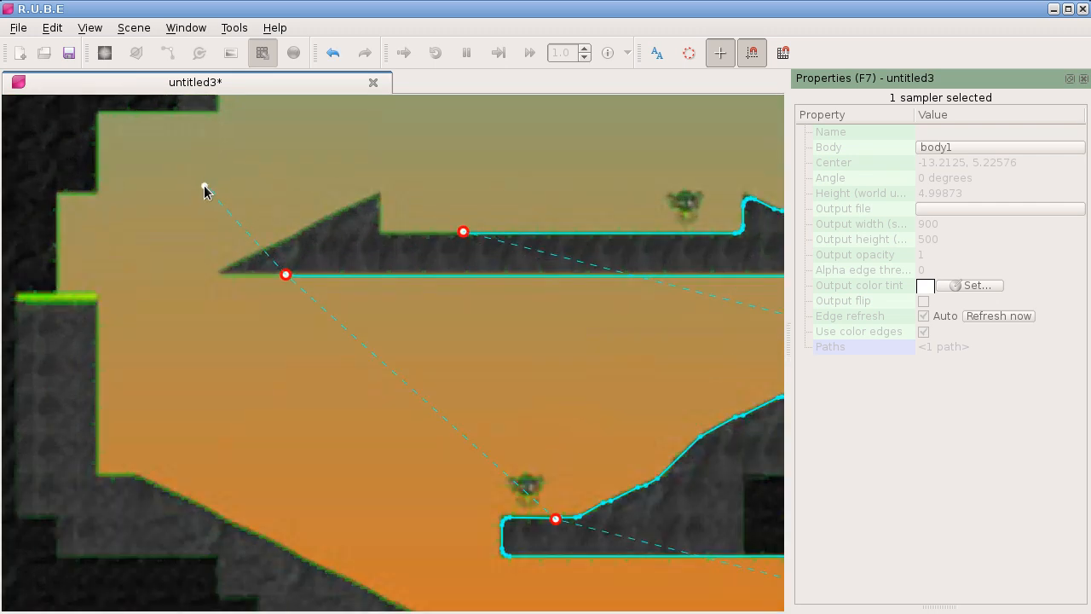
{"action": "left_click_drag", "start_coordinate": [285, 276], "coordinate": [447, 235]}
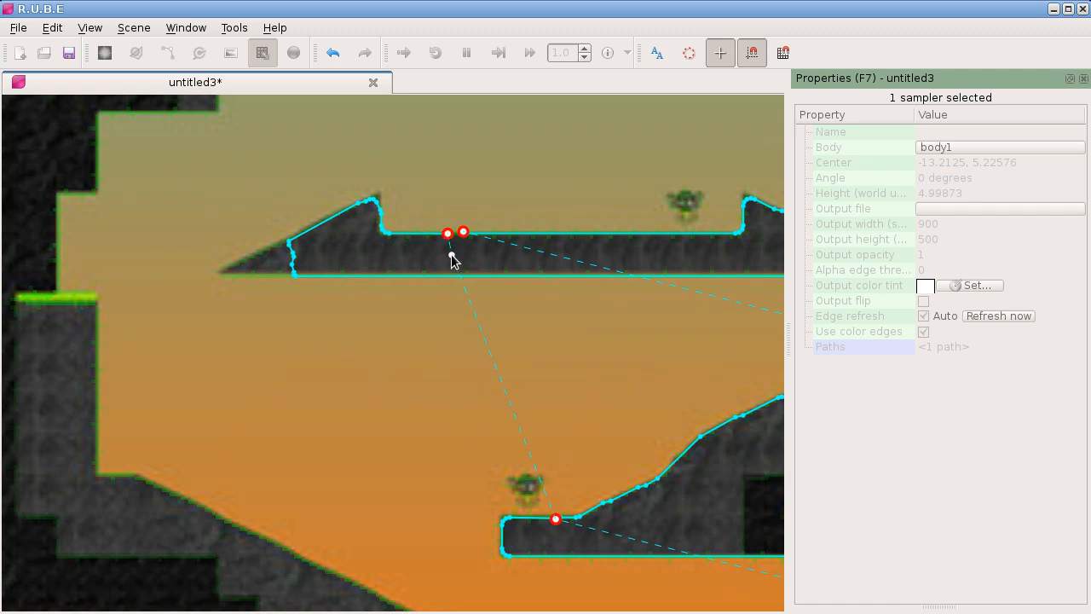
{"action": "left_click", "coordinate": [218, 273]}
{"action": "scroll", "coordinate": [523, 355], "scroll_direction": "down", "scroll_amount": 2}
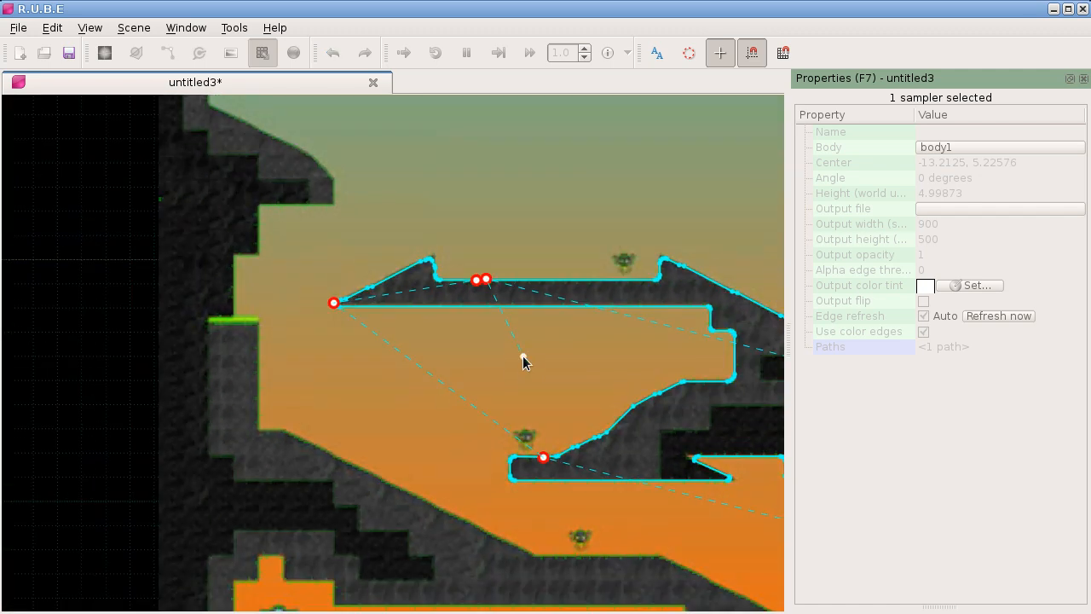
{"action": "scroll", "coordinate": [522, 355], "scroll_direction": "down", "scroll_amount": 4}
{"action": "left_click_drag", "start_coordinate": [559, 380], "coordinate": [293, 292]}
{"action": "scroll", "coordinate": [300, 292], "scroll_direction": "up", "scroll_amount": 1}
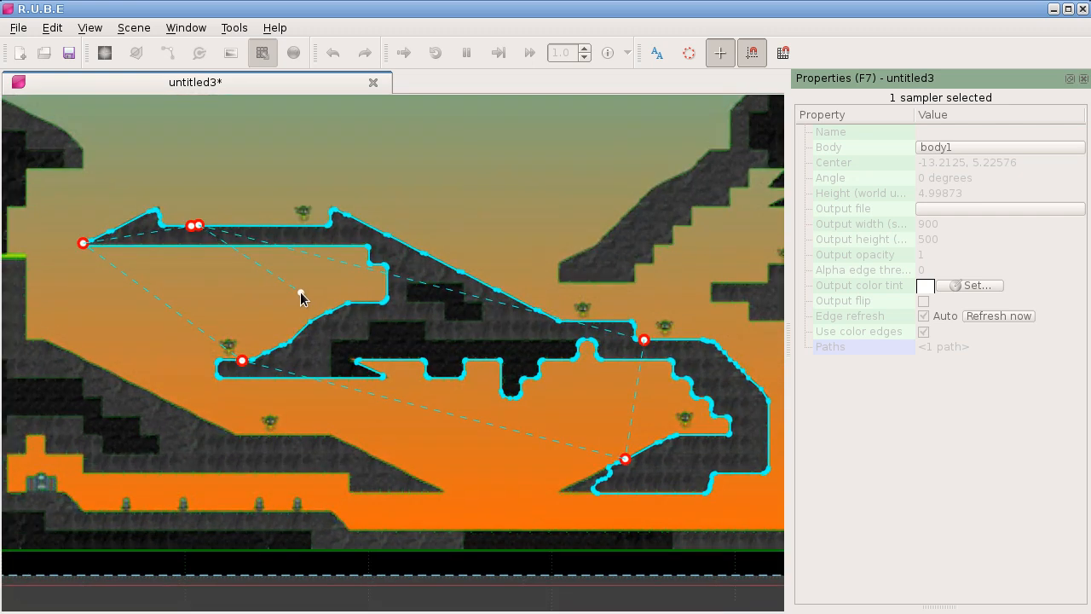
{"action": "left_click_drag", "start_coordinate": [323, 304], "coordinate": [298, 304]}
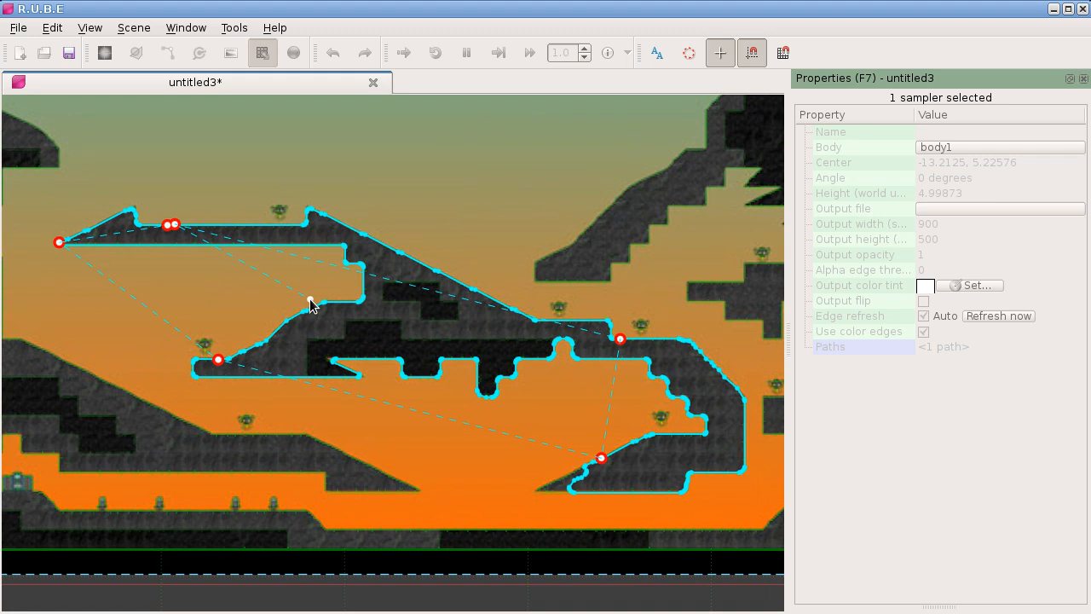
{"action": "key", "text": "Return"}
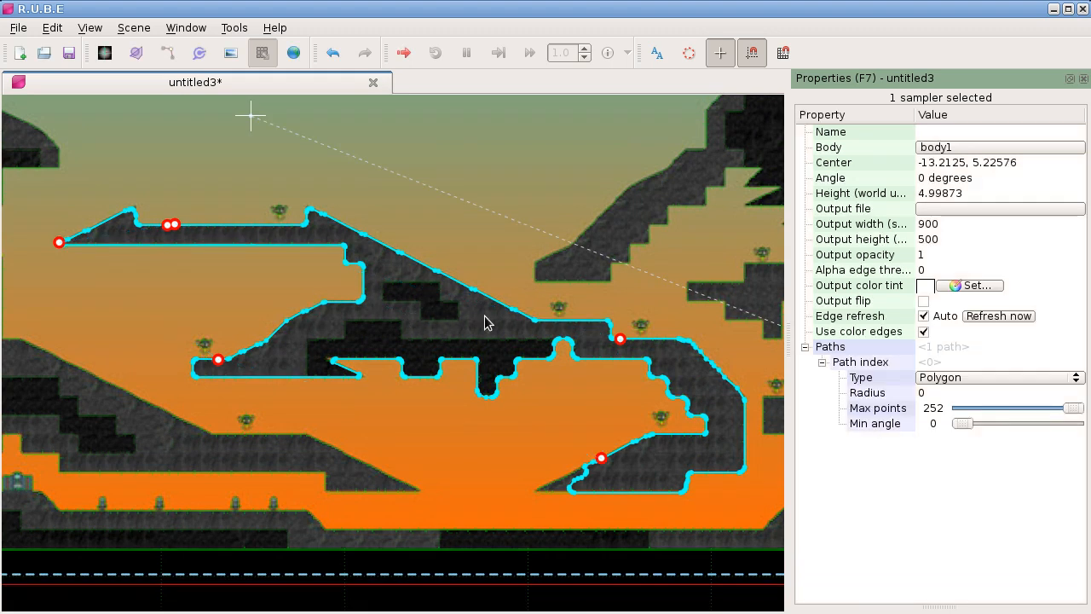
Step: Set the sampler path's max points to 85 and add a control point at the tip of the lower ramp
{"action": "left_click_drag", "start_coordinate": [1072, 408], "coordinate": [998, 400]}
{"action": "left_click_drag", "start_coordinate": [620, 380], "coordinate": [595, 360]}
{"action": "key", "text": "g"}
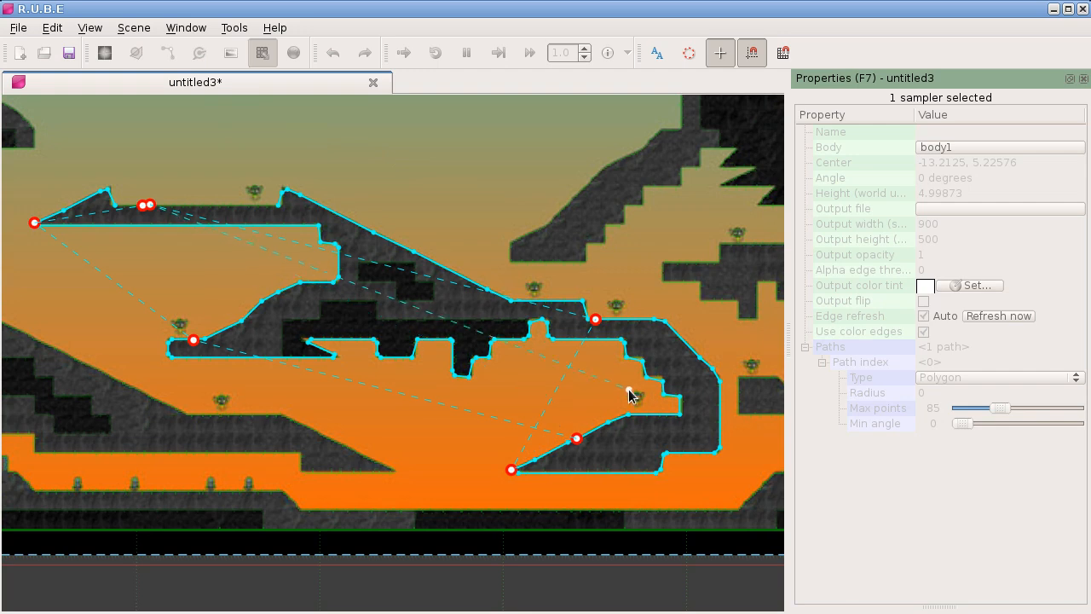
{"action": "key", "text": "Escape"}
Step: Try offsetting the sampler's traced path from the fallout image to view its outline alone, and cancel
{"action": "scroll", "coordinate": [496, 394], "scroll_direction": "down", "scroll_amount": 2}
{"action": "key", "text": "shift+d"}
{"action": "left_click_drag", "start_coordinate": [429, 343], "coordinate": [616, 294]}
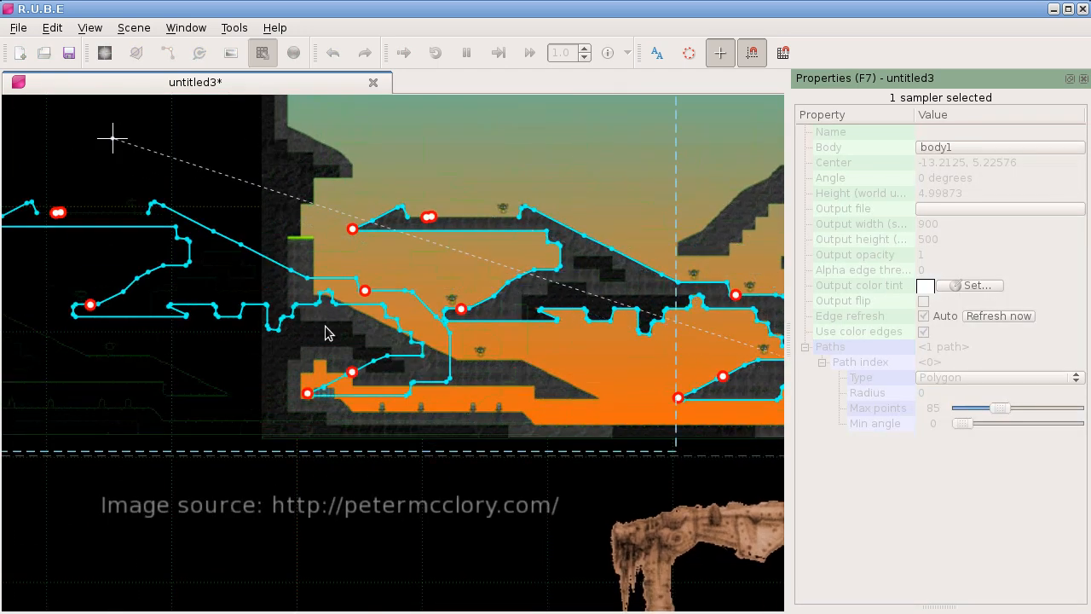
{"action": "left_click_drag", "start_coordinate": [277, 322], "coordinate": [594, 352]}
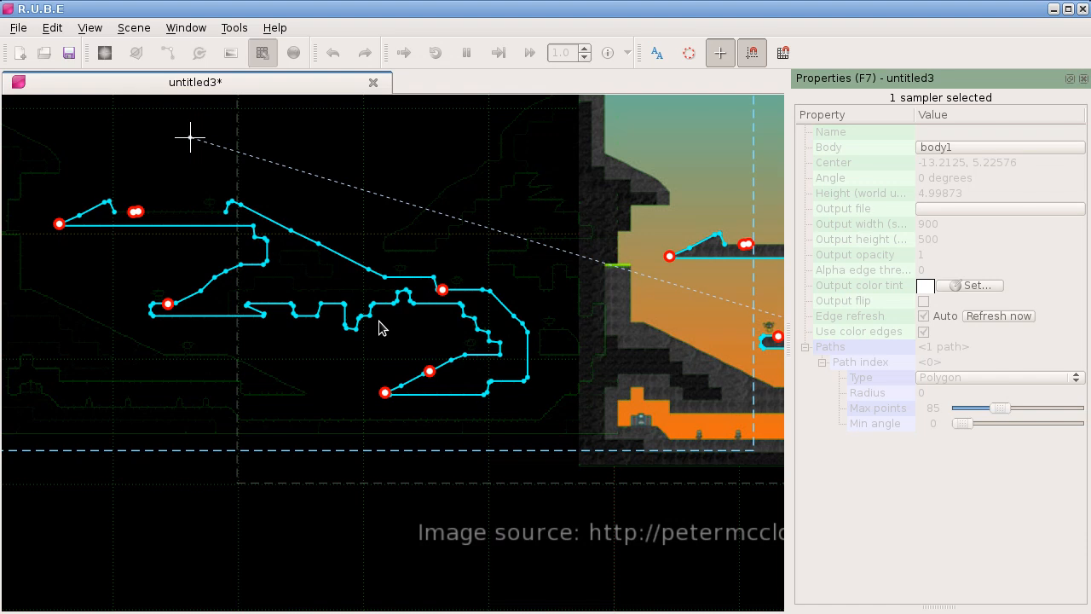
{"action": "key", "text": "Escape"}
Step: Examine how the traced path follows the central rock formation in the fallout image
{"action": "scroll", "coordinate": [378, 320], "scroll_direction": "down", "scroll_amount": 2}
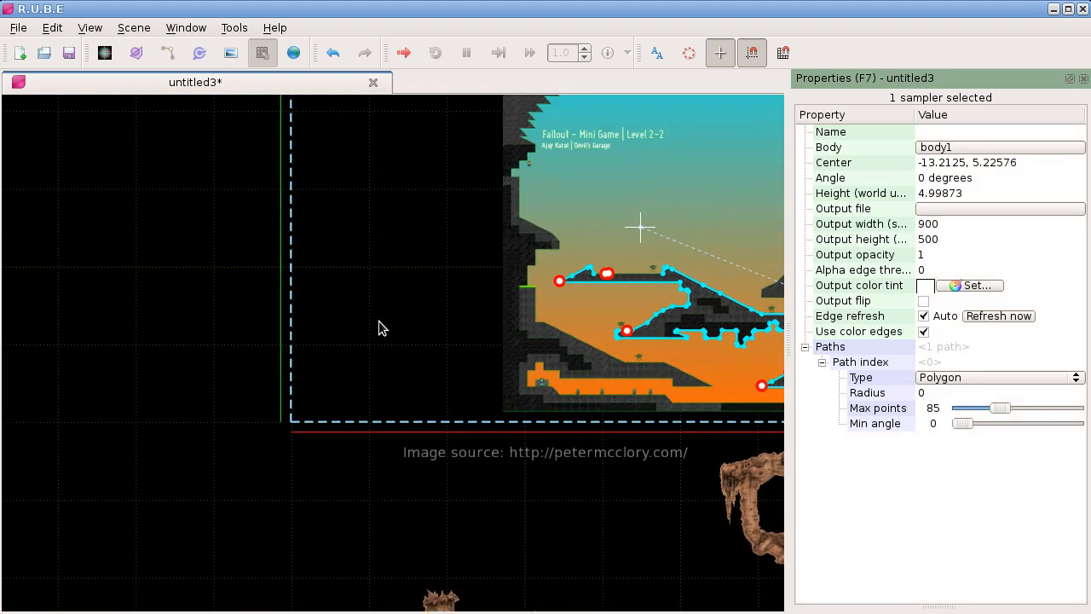
{"action": "scroll", "coordinate": [241, 304], "scroll_direction": "down", "scroll_amount": 3}
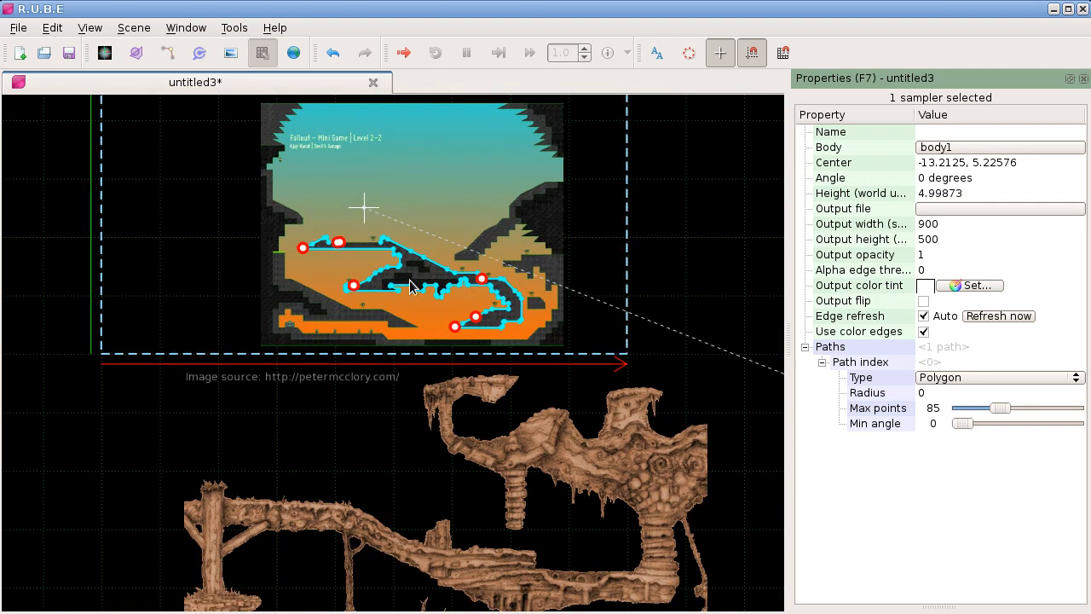
{"action": "scroll", "coordinate": [410, 274], "scroll_direction": "up", "scroll_amount": 3}
{"action": "scroll", "coordinate": [424, 253], "scroll_direction": "up", "scroll_amount": 2}
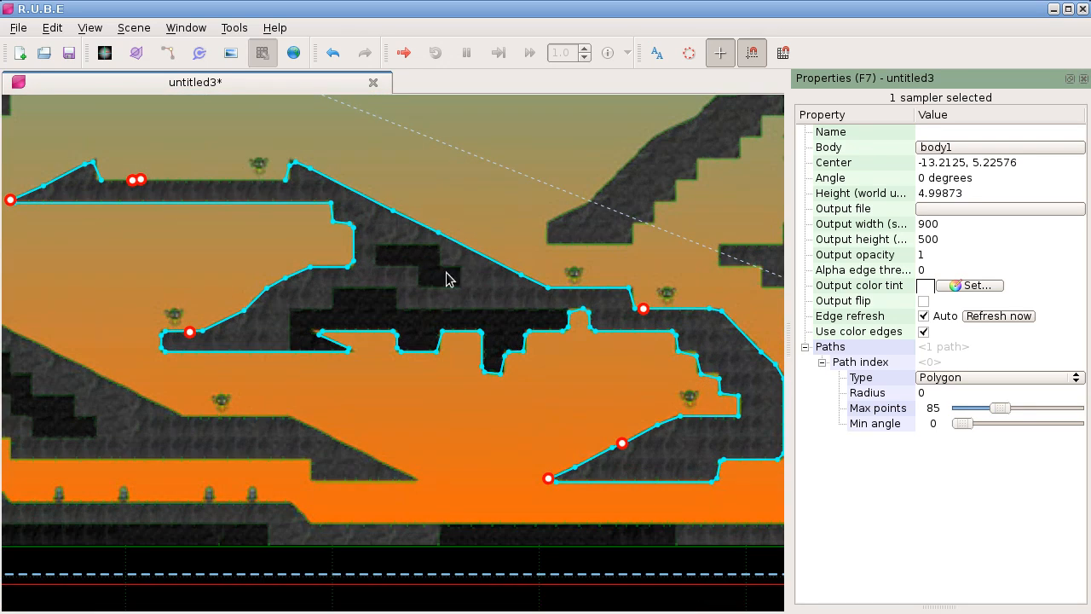
{"action": "scroll", "coordinate": [446, 275], "scroll_direction": "down", "scroll_amount": 2}
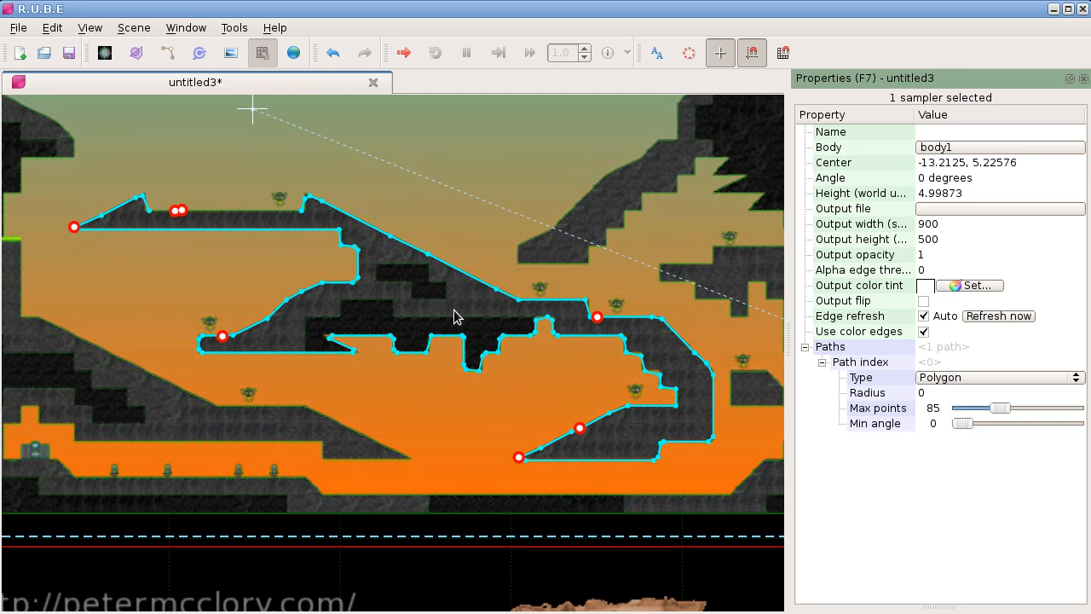
{"action": "mouse_move", "coordinate": [454, 316]}
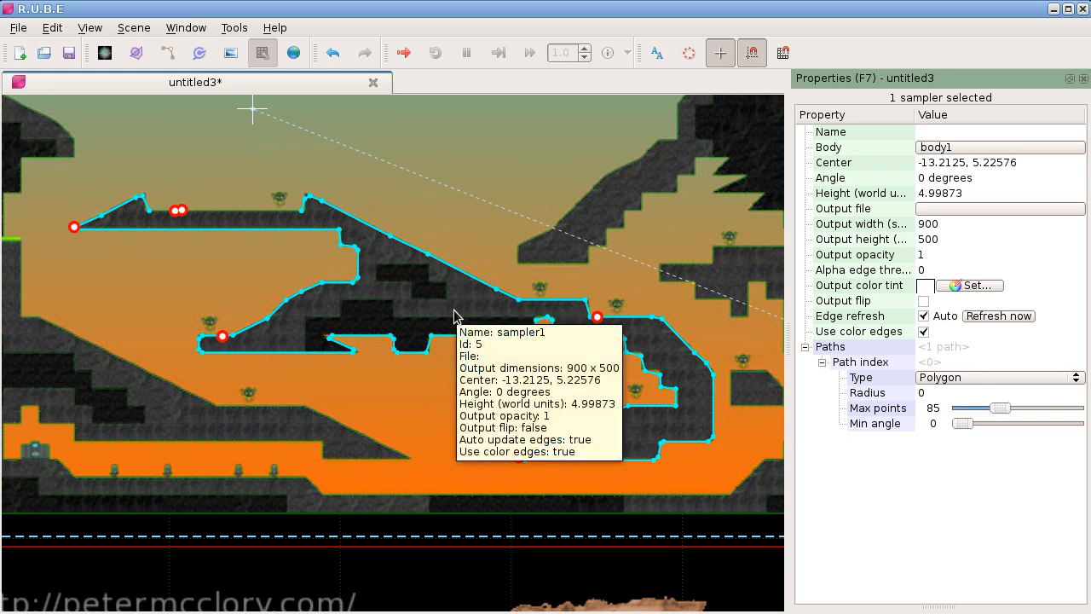
{"action": "left_click_drag", "start_coordinate": [444, 604], "coordinate": [344, 255]}
{"action": "scroll", "coordinate": [423, 389], "scroll_direction": "down", "scroll_amount": 2}
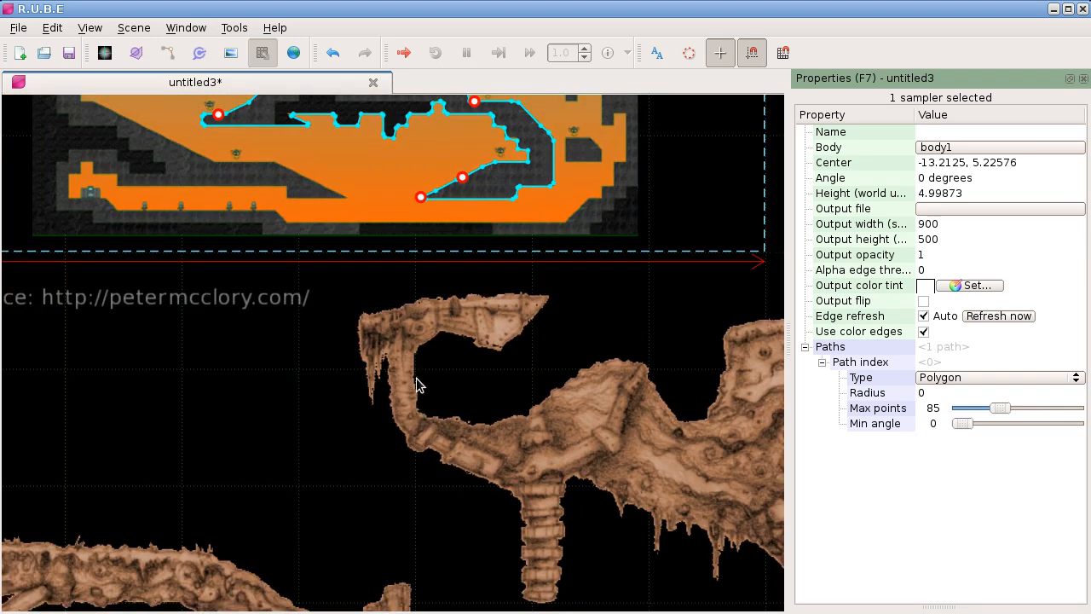
{"action": "left_click_drag", "start_coordinate": [365, 303], "coordinate": [472, 473]}
{"action": "scroll", "coordinate": [437, 173], "scroll_direction": "up", "scroll_amount": 2}
{"action": "scroll", "coordinate": [438, 173], "scroll_direction": "down", "scroll_amount": 3}
{"action": "left_click_drag", "start_coordinate": [447, 173], "coordinate": [493, 280]}
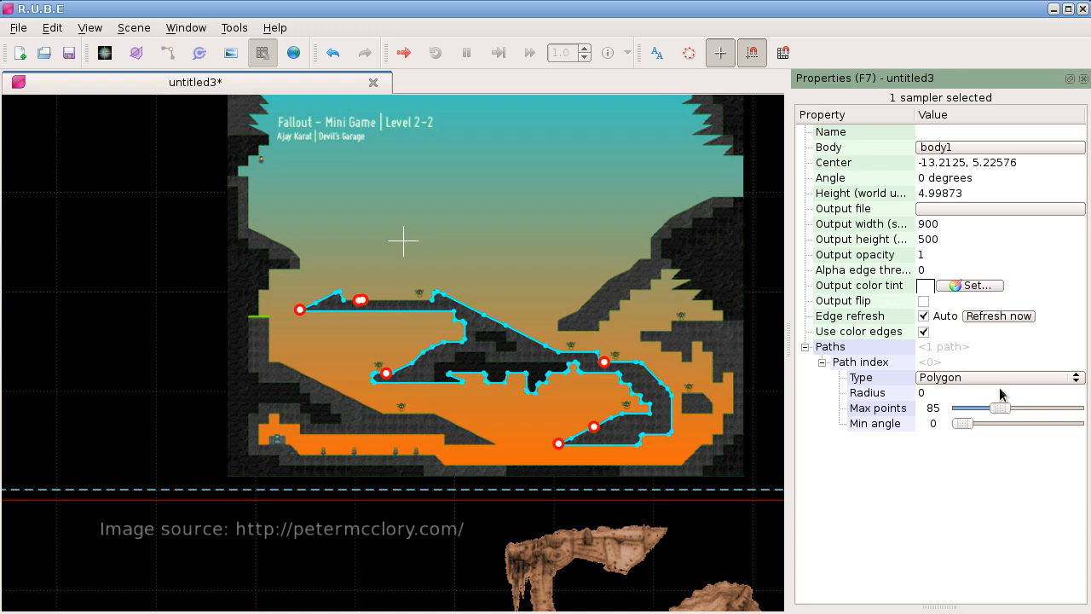
{"action": "scroll", "coordinate": [514, 362], "scroll_direction": "down", "scroll_amount": 1}
{"action": "scroll", "coordinate": [509, 358], "scroll_direction": "up", "scroll_amount": 1}
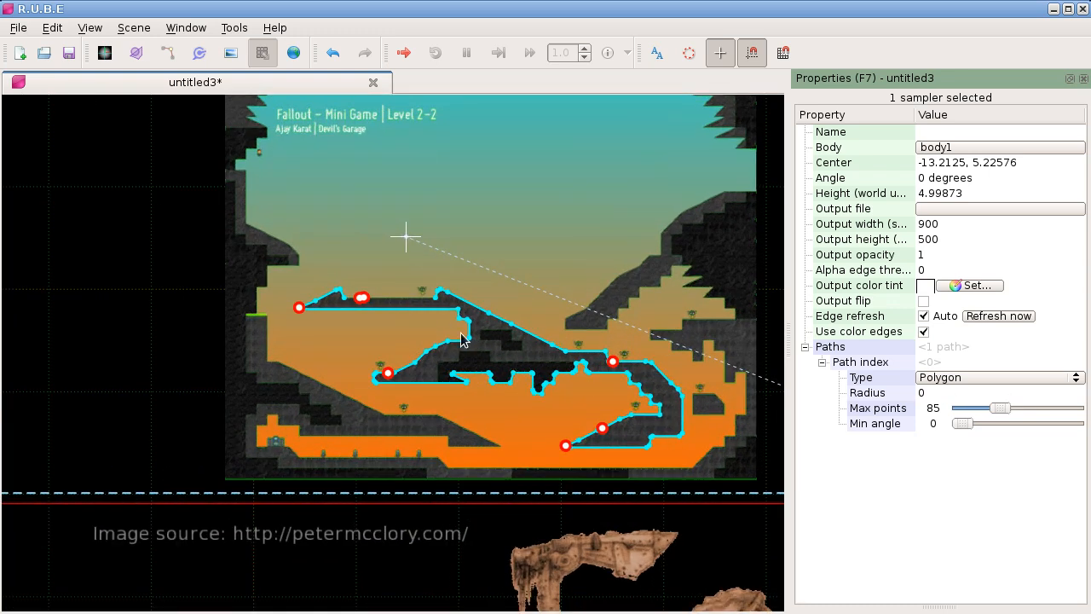
Step: Add the braid2.png image in the empty area left of the fallout image and scale it to a height of about 4.25
{"action": "left_click_drag", "start_coordinate": [269, 336], "coordinate": [539, 336]}
{"action": "scroll", "coordinate": [539, 336], "scroll_direction": "down", "scroll_amount": 3}
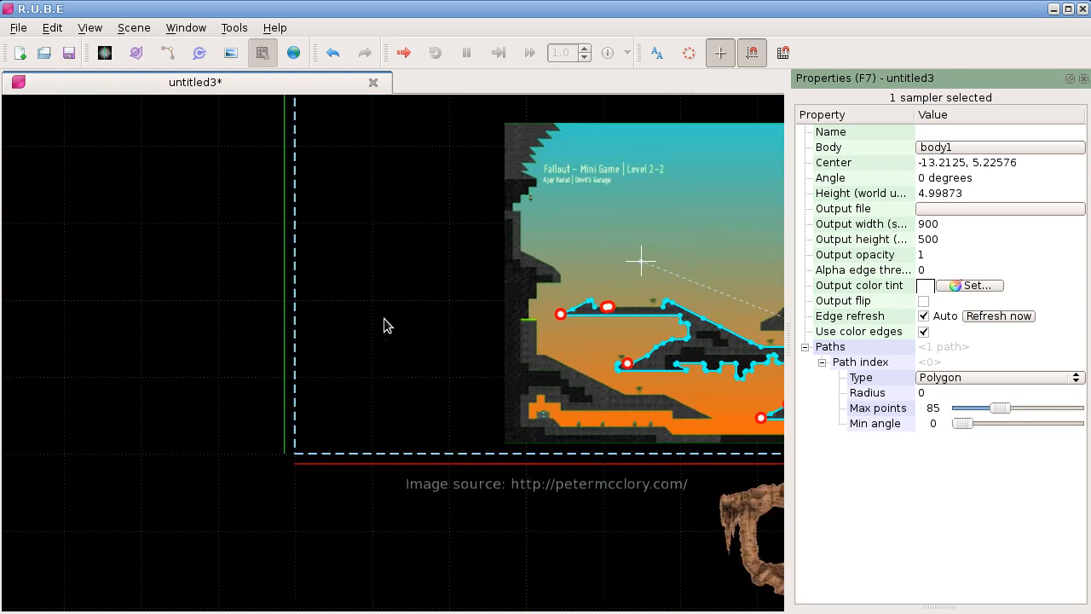
{"action": "left_click_drag", "start_coordinate": [371, 323], "coordinate": [586, 358]}
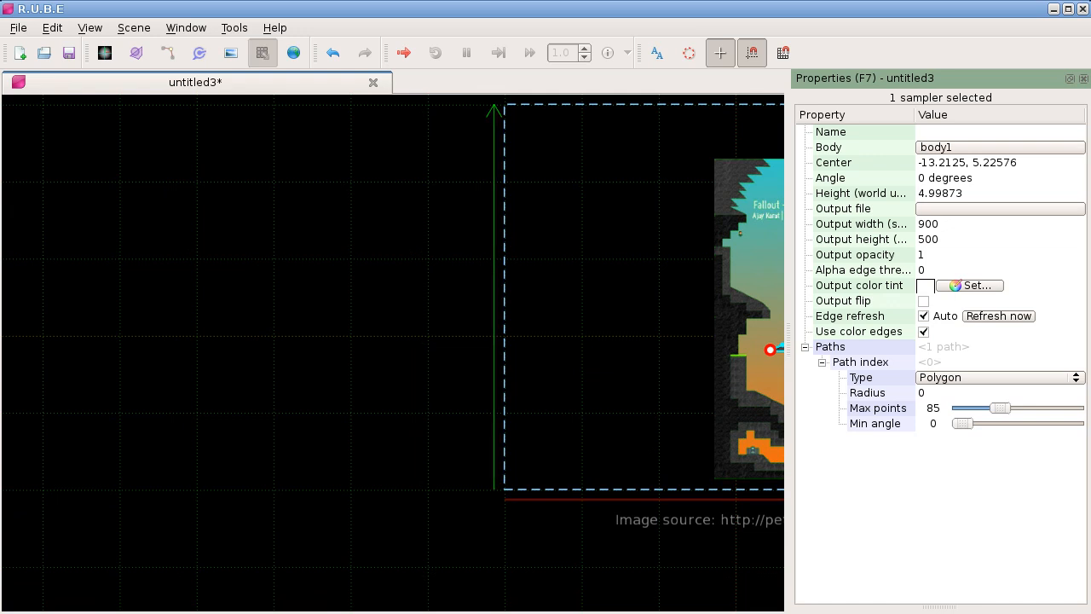
{"action": "left_click_drag", "start_coordinate": [1090, 366], "coordinate": [325, 302]}
{"action": "key", "text": "i"}
{"action": "left_click", "coordinate": [339, 307]}
{"action": "key", "text": "s"}
{"action": "left_click", "coordinate": [404, 329]}
Step: Compare the scenery edges in braid2.png with the traced terrain in the fallout image
{"action": "scroll", "coordinate": [170, 286], "scroll_direction": "up", "scroll_amount": 6}
{"action": "left_click_drag", "start_coordinate": [273, 258], "coordinate": [282, 352]}
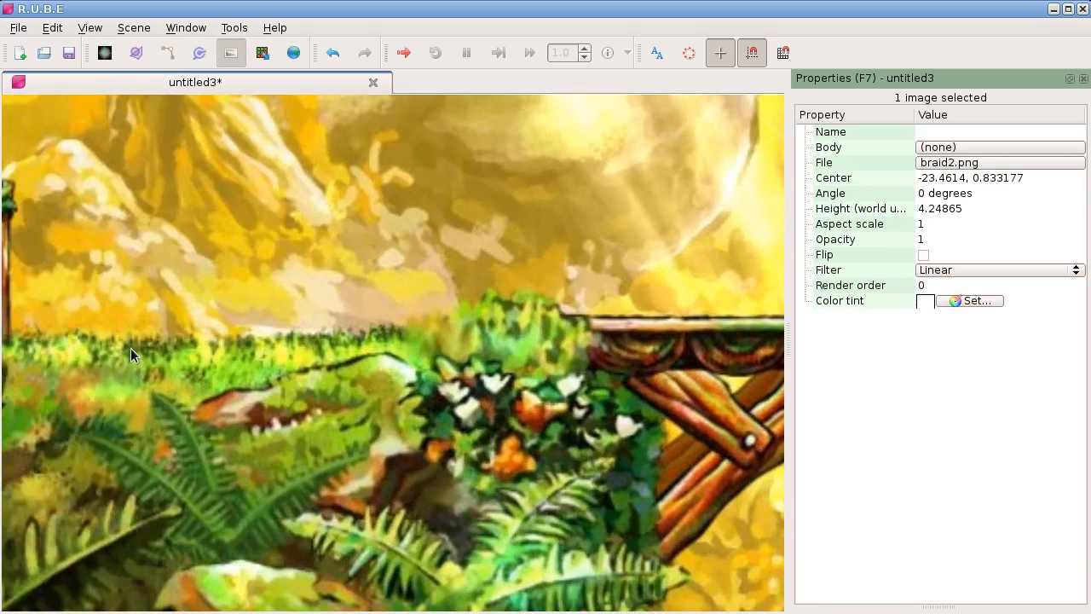
{"action": "scroll", "coordinate": [272, 303], "scroll_direction": "down", "scroll_amount": 6}
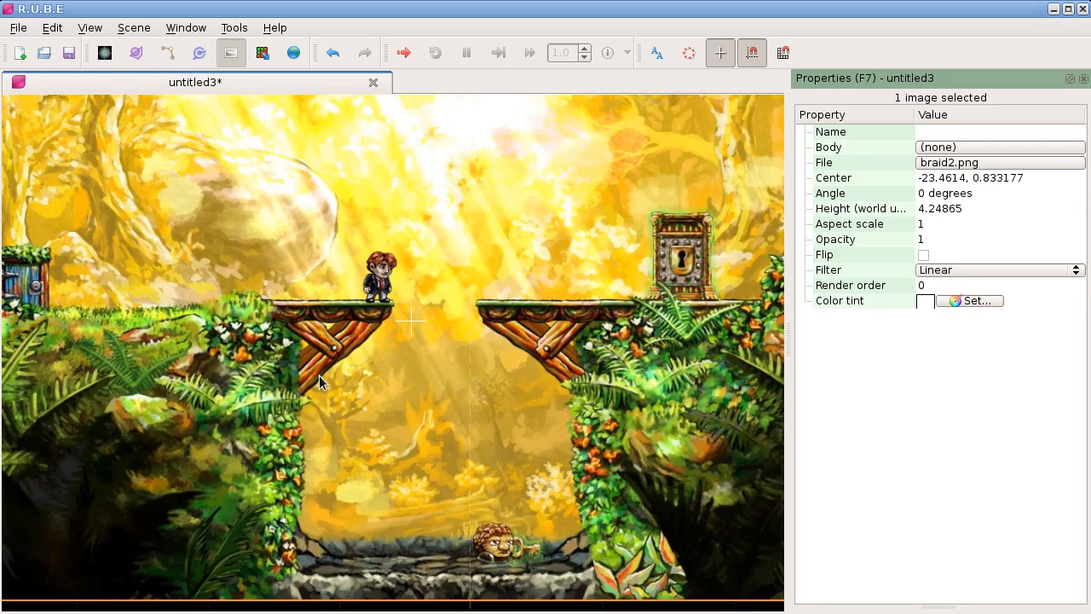
{"action": "left_click_drag", "start_coordinate": [319, 380], "coordinate": [241, 319]}
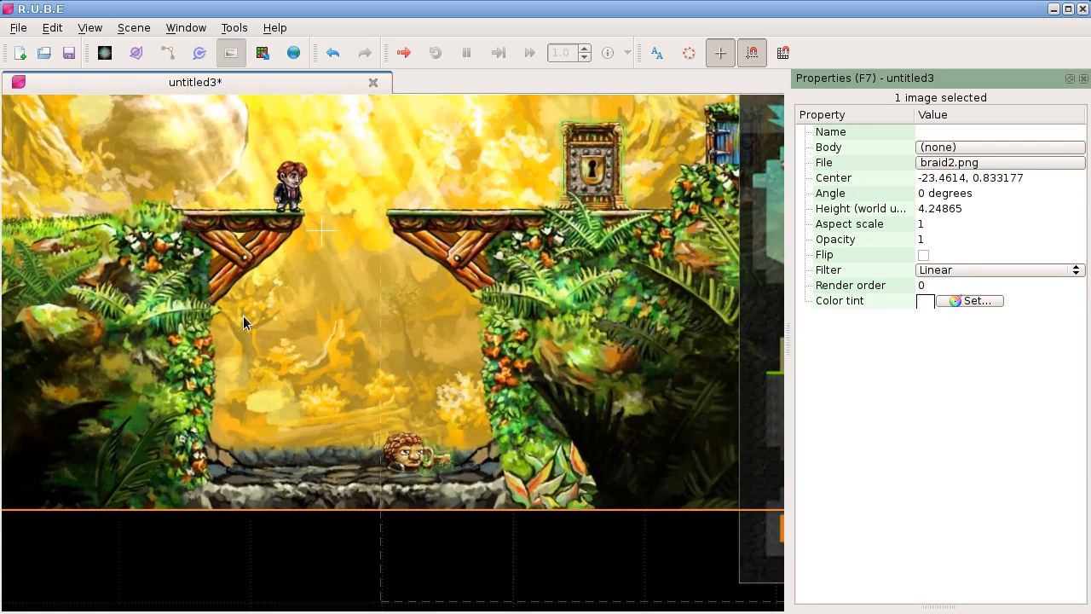
{"action": "left_click_drag", "start_coordinate": [471, 323], "coordinate": [229, 281]}
{"action": "left_click_drag", "start_coordinate": [703, 350], "coordinate": [397, 333]}
{"action": "scroll", "coordinate": [447, 337], "scroll_direction": "up", "scroll_amount": 2}
{"action": "mouse_move", "coordinate": [628, 377]}
{"action": "left_mouse_down"}
{"action": "mouse_move", "coordinate": [432, 331]}
{"action": "mouse_move", "coordinate": [466, 332]}
{"action": "left_mouse_up"}
{"action": "scroll", "coordinate": [431, 337], "scroll_direction": "up", "scroll_amount": 2}
{"action": "scroll", "coordinate": [438, 332], "scroll_direction": "down", "scroll_amount": 1}
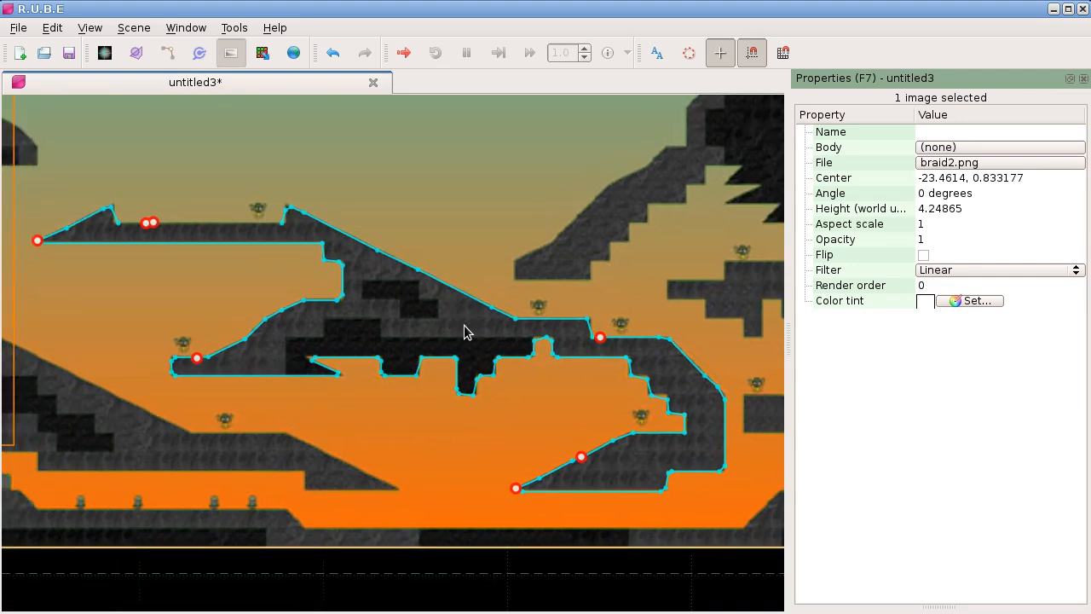
{"action": "scroll", "coordinate": [466, 331], "scroll_direction": "down", "scroll_amount": 1}
{"action": "left_click_drag", "start_coordinate": [33, 259], "coordinate": [754, 366]}
{"action": "mouse_move", "coordinate": [402, 287]}
{"action": "left_mouse_down"}
{"action": "mouse_move", "coordinate": [553, 394]}
{"action": "mouse_move", "coordinate": [285, 318]}
{"action": "left_mouse_up"}
{"action": "left_click_drag", "start_coordinate": [670, 329], "coordinate": [268, 272]}
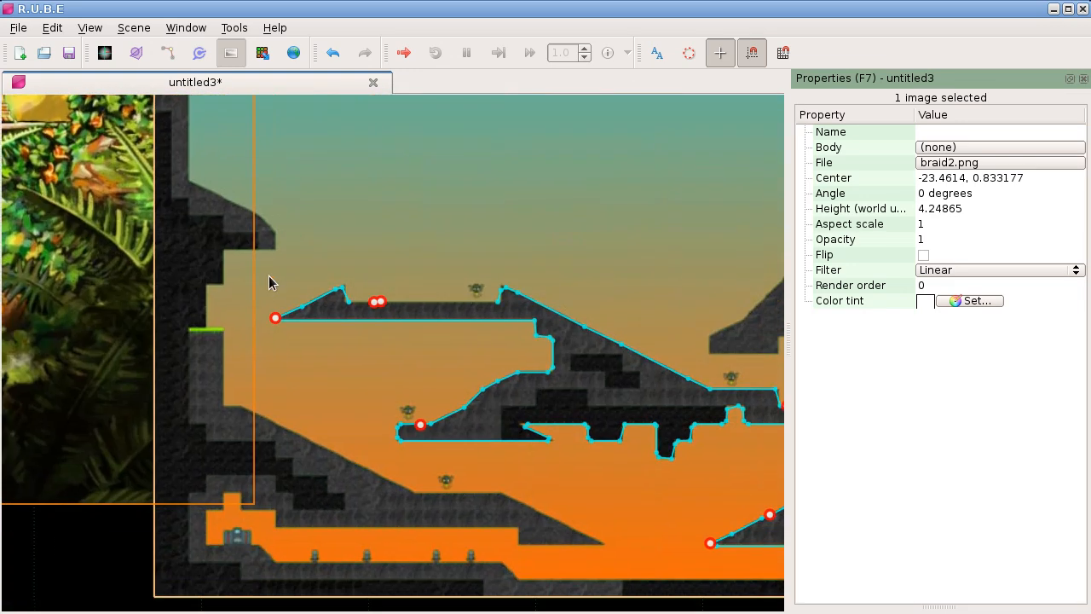
{"action": "scroll", "coordinate": [308, 298], "scroll_direction": "down", "scroll_amount": 2}
{"action": "scroll", "coordinate": [474, 336], "scroll_direction": "down", "scroll_amount": 1}
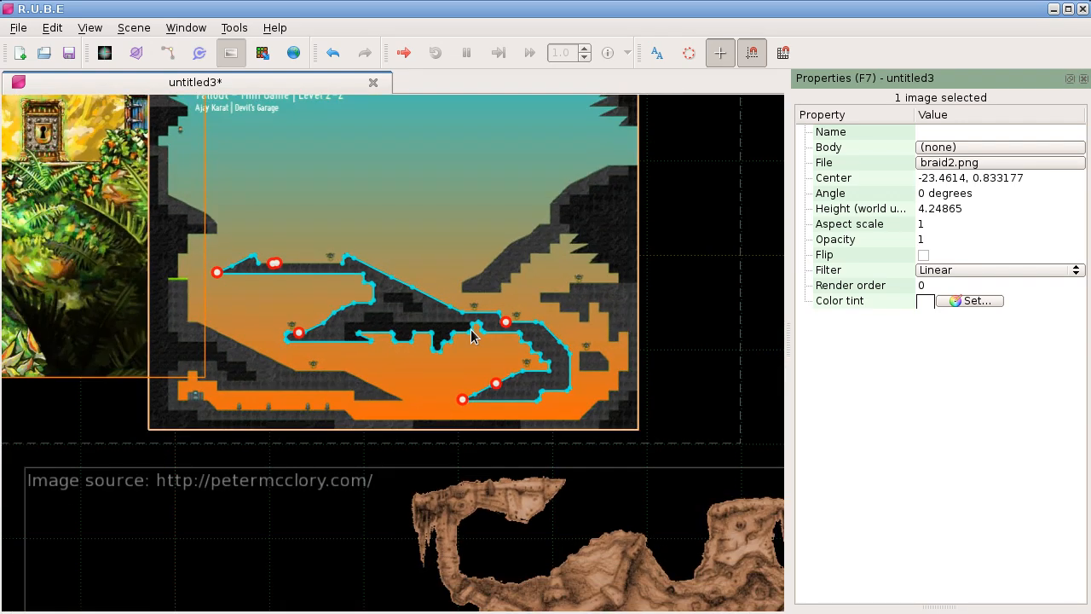
{"action": "scroll", "coordinate": [457, 361], "scroll_direction": "down", "scroll_amount": 1}
{"action": "scroll", "coordinate": [458, 361], "scroll_direction": "down", "scroll_amount": 1}
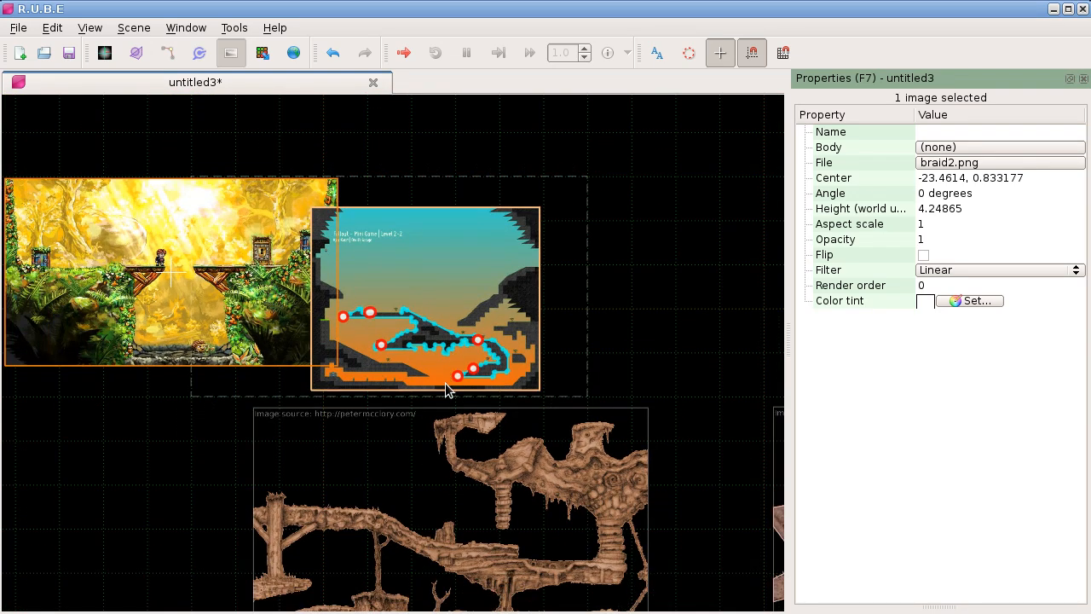
Step: Examine the polygon fixtures on the completed rock terrain beneath the pickup truck
{"action": "left_click_drag", "start_coordinate": [453, 380], "coordinate": [429, 290]}
{"action": "mouse_move", "coordinate": [643, 163]}
{"action": "left_mouse_down"}
{"action": "mouse_move", "coordinate": [585, 253]}
{"action": "mouse_move", "coordinate": [433, 248]}
{"action": "left_mouse_up"}
{"action": "scroll", "coordinate": [663, 212], "scroll_direction": "down", "scroll_amount": 1}
{"action": "left_click_drag", "start_coordinate": [654, 205], "coordinate": [440, 204]}
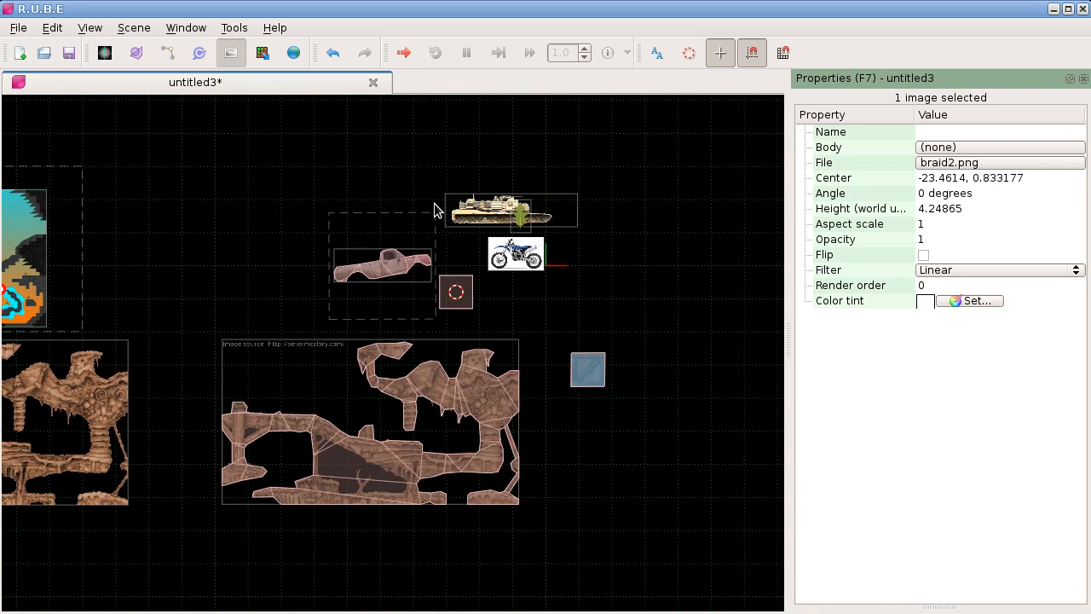
{"action": "scroll", "coordinate": [433, 211], "scroll_direction": "up", "scroll_amount": 1}
{"action": "scroll", "coordinate": [433, 205], "scroll_direction": "up", "scroll_amount": 1}
{"action": "left_click_drag", "start_coordinate": [426, 247], "coordinate": [415, 208]}
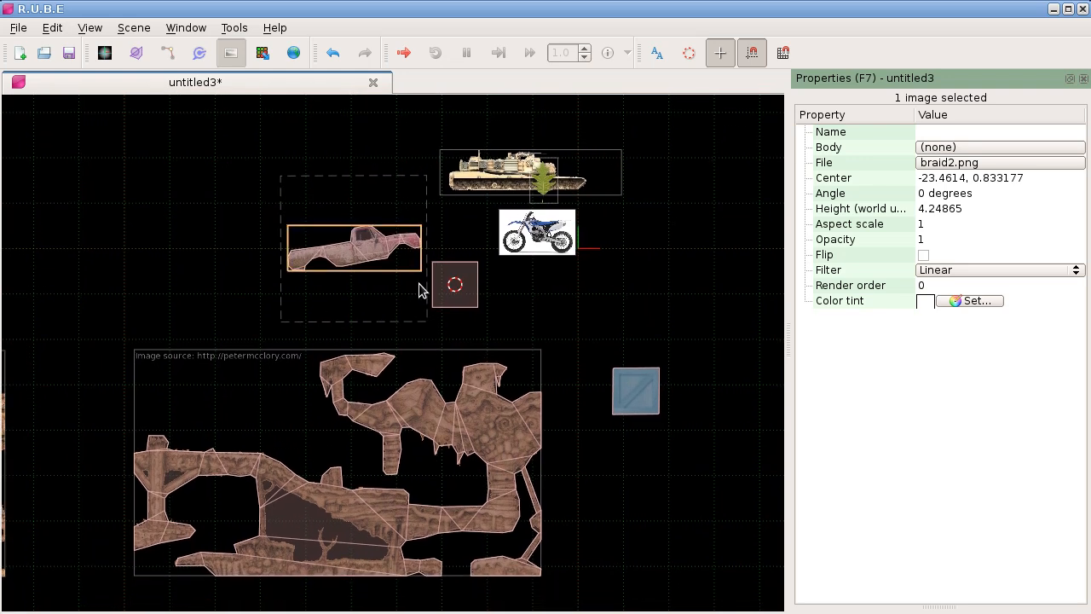
{"action": "scroll", "coordinate": [357, 465], "scroll_direction": "up", "scroll_amount": 4}
{"action": "left_click_drag", "start_coordinate": [357, 473], "coordinate": [426, 375]}
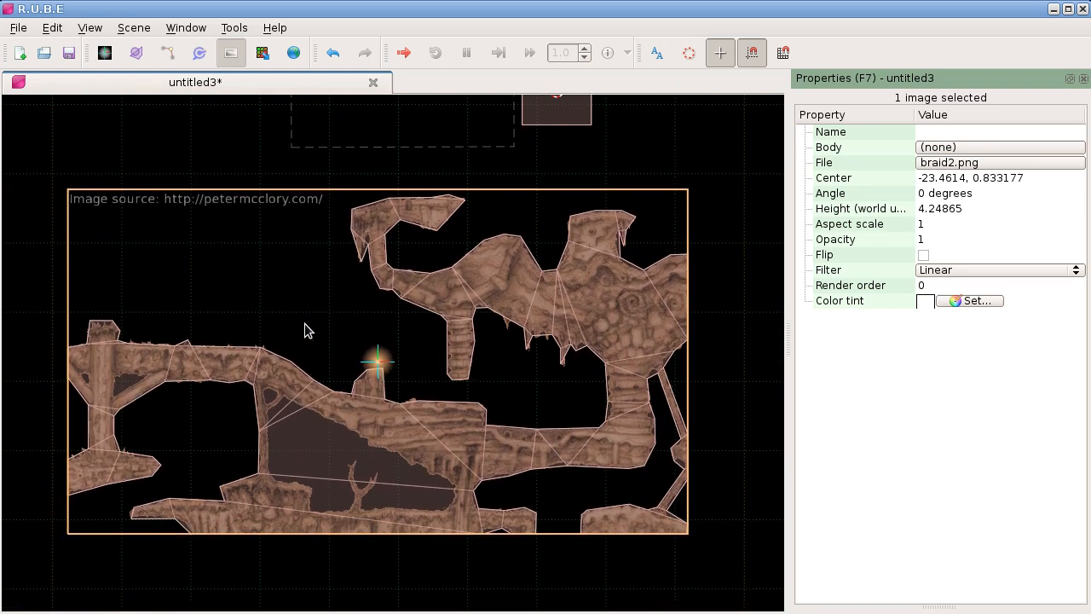
{"action": "scroll", "coordinate": [290, 300], "scroll_direction": "up", "scroll_amount": 1}
{"action": "scroll", "coordinate": [291, 303], "scroll_direction": "down", "scroll_amount": 1}
{"action": "left_click_drag", "start_coordinate": [291, 303], "coordinate": [294, 293]}
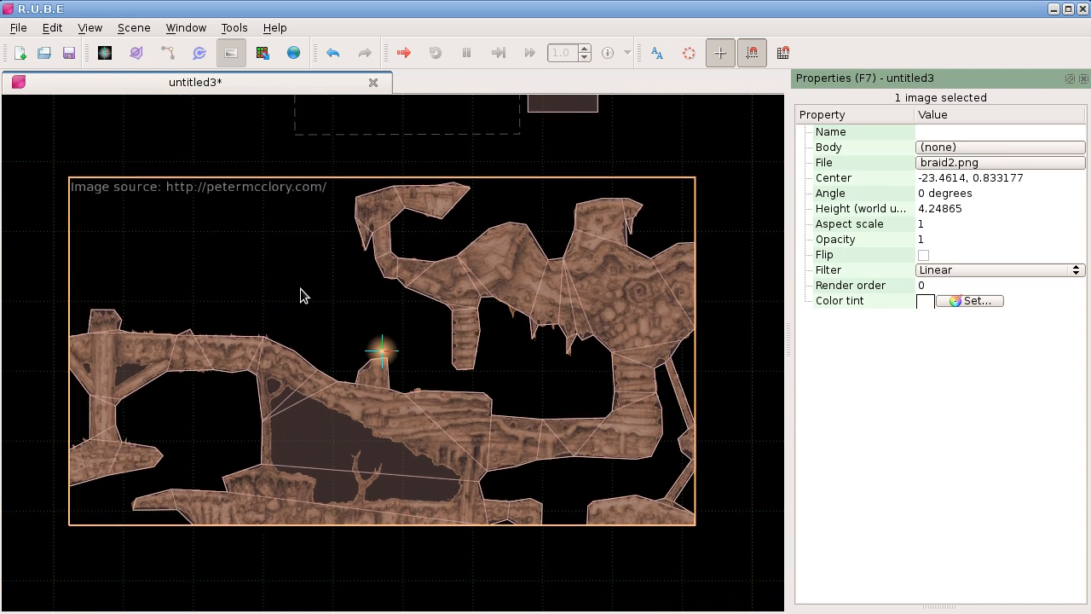
{"action": "left_click", "coordinate": [506, 576]}
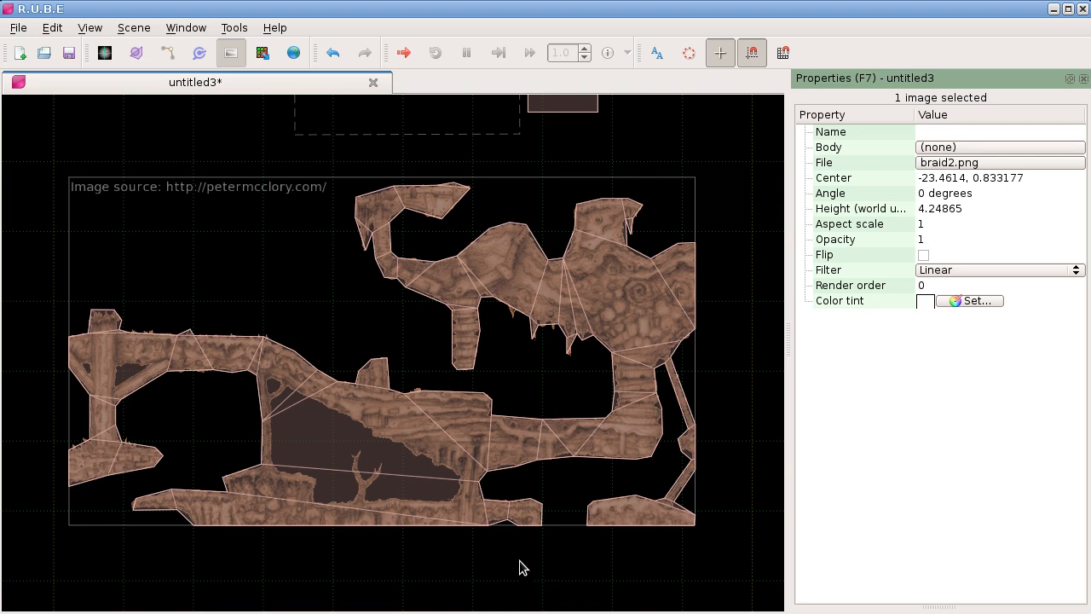
{"action": "left_click", "coordinate": [352, 498]}
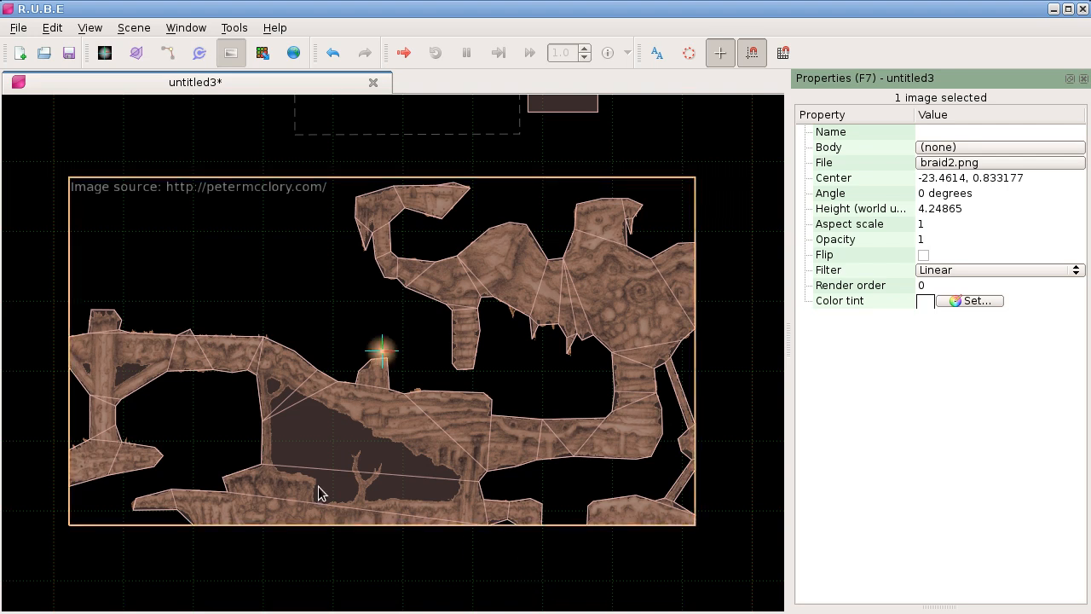
Step: Select the sampler around the pickup truck and show it with the nearby tank and motorbike images
{"action": "left_click_drag", "start_coordinate": [312, 487], "coordinate": [543, 484]}
{"action": "scroll", "coordinate": [542, 483], "scroll_direction": "down", "scroll_amount": 2}
{"action": "left_click", "coordinate": [560, 214]}
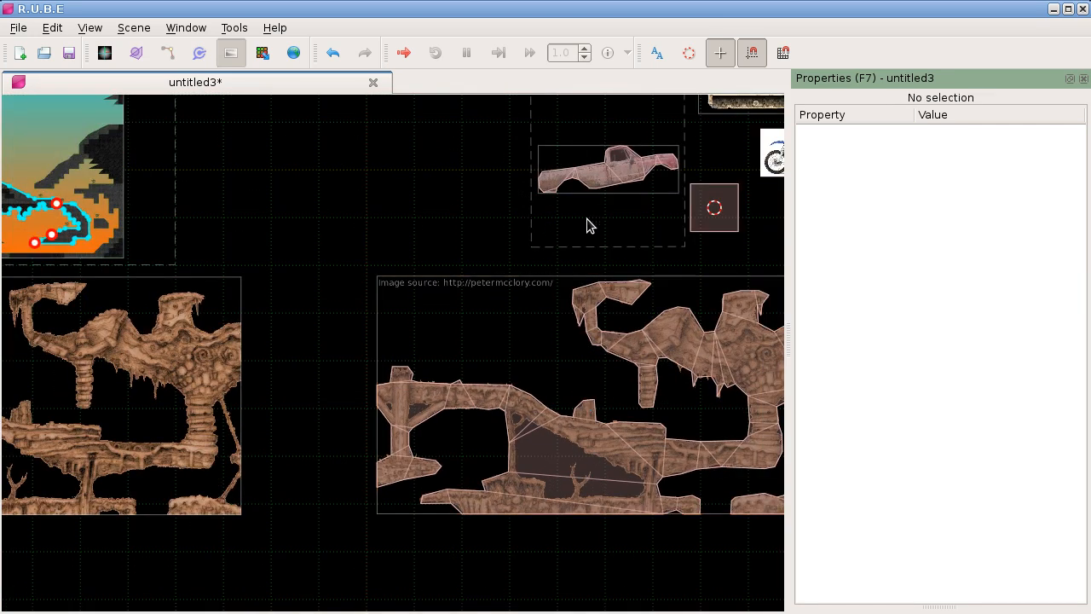
{"action": "left_click_drag", "start_coordinate": [588, 223], "coordinate": [551, 243]}
{"action": "left_click", "coordinate": [550, 243]}
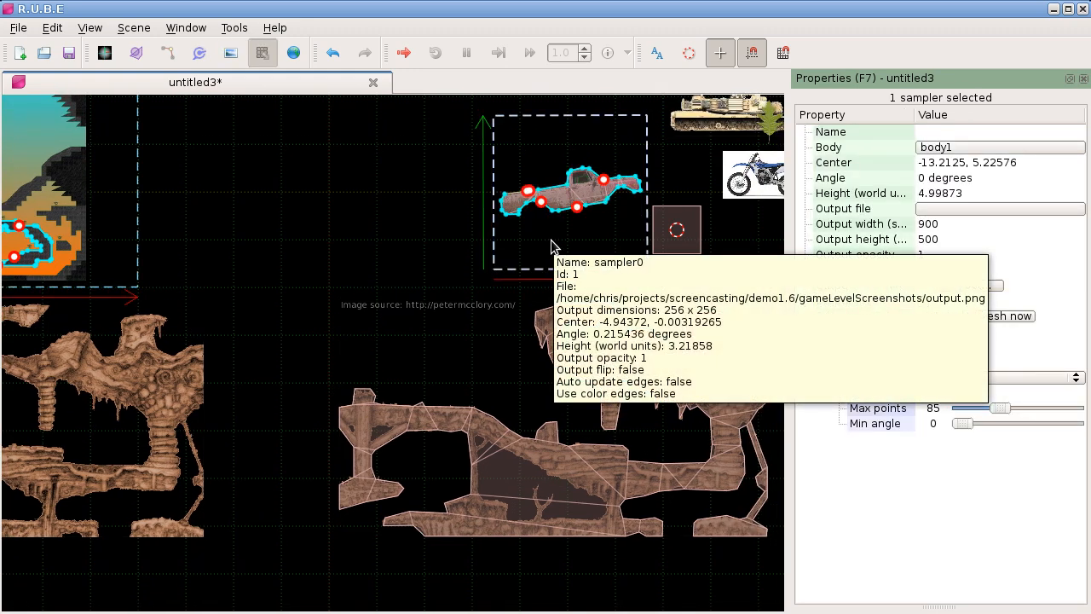
{"action": "left_click", "coordinate": [553, 241]}
{"action": "left_click_drag", "start_coordinate": [610, 157], "coordinate": [426, 336]}
{"action": "scroll", "coordinate": [426, 335], "scroll_direction": "up", "scroll_amount": 5}
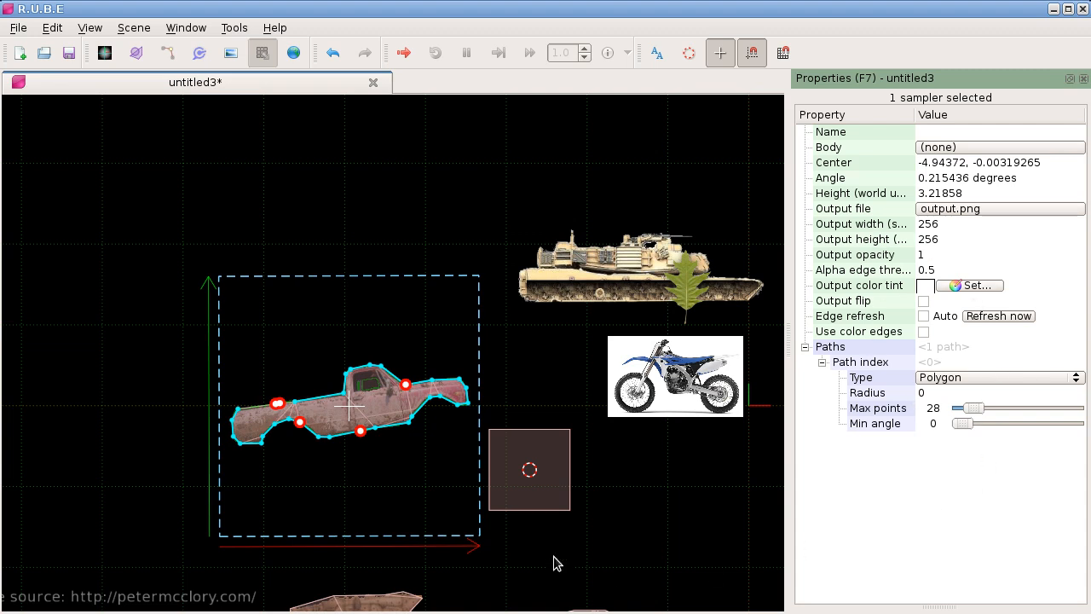
{"action": "left_click_drag", "start_coordinate": [607, 526], "coordinate": [554, 473]}
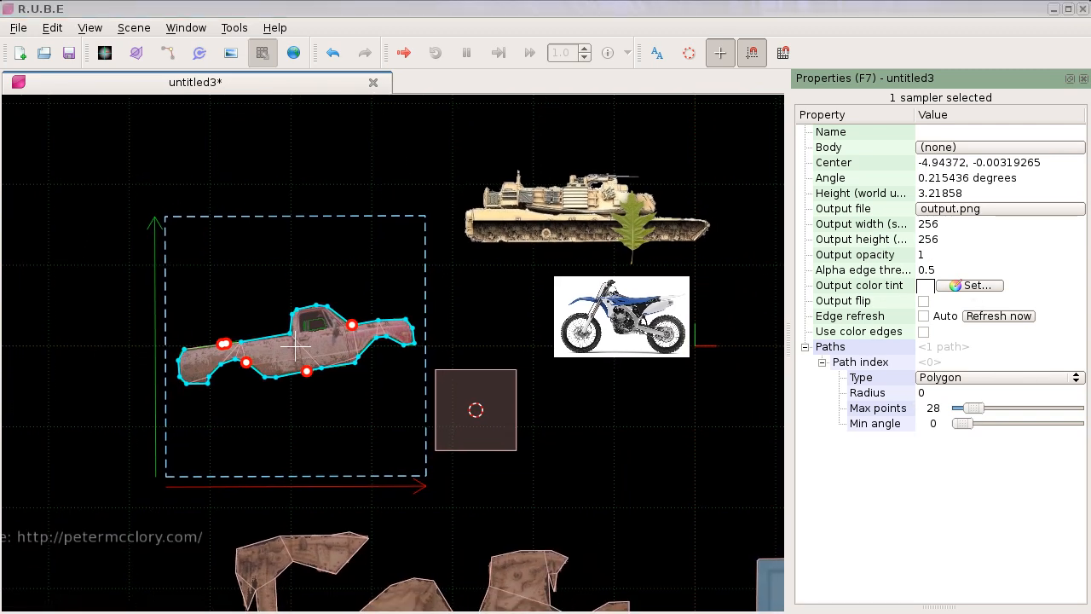